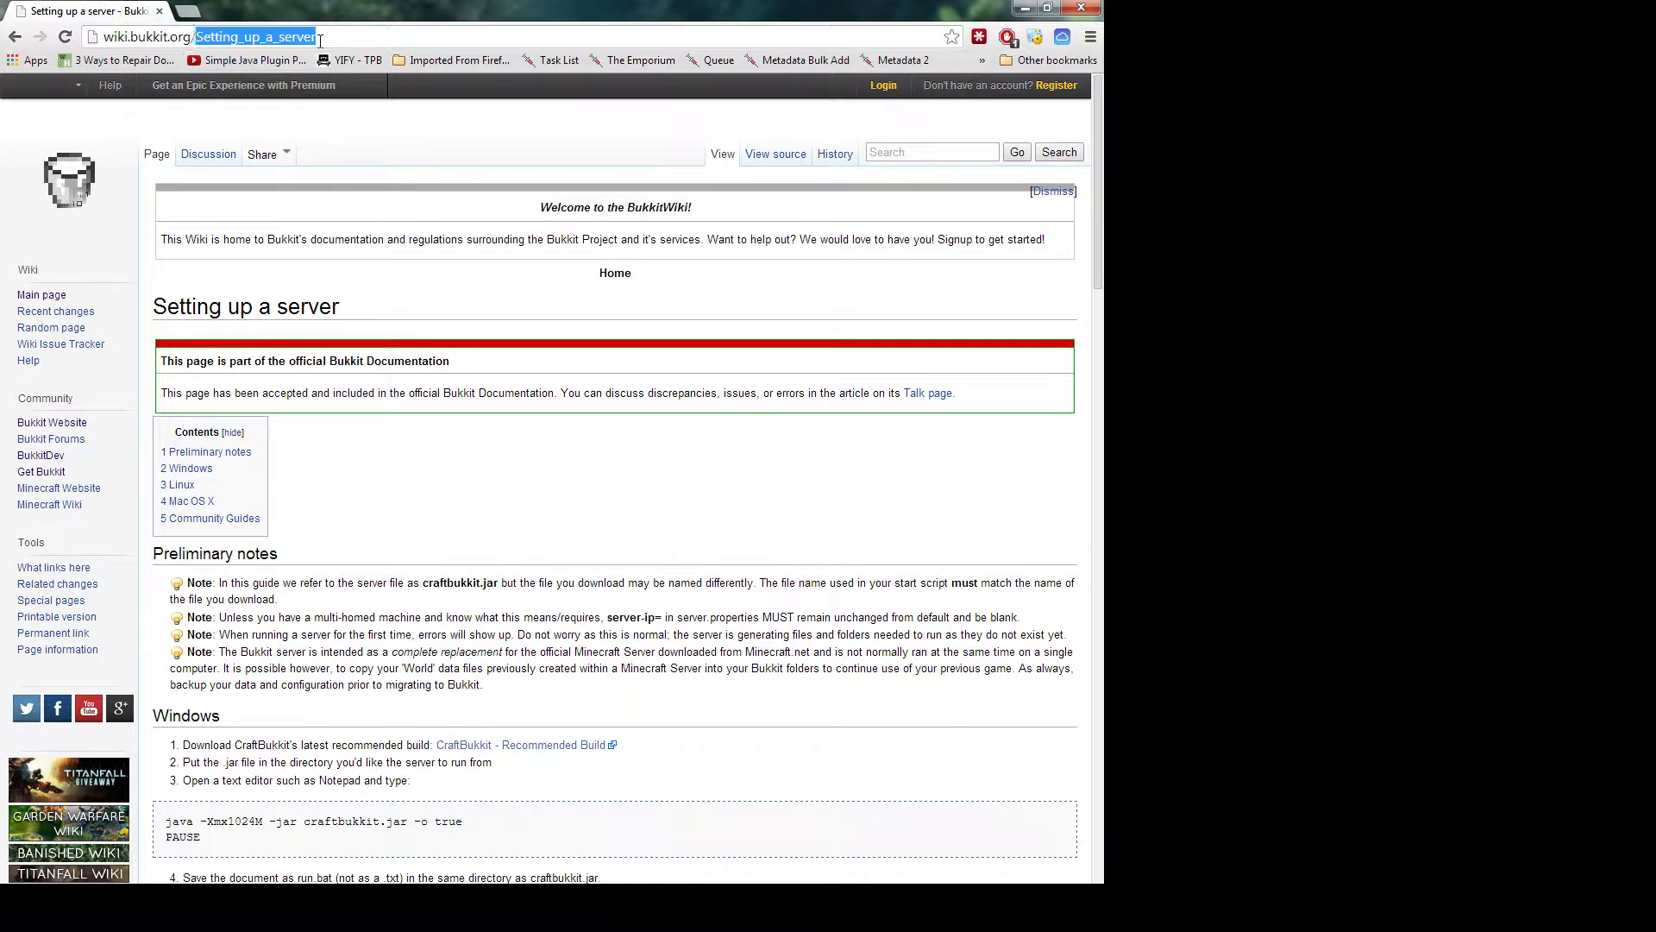
Scroll the Bukkit Wiki 'Setting up a server' guide down to its footer
triple_click(320, 39)
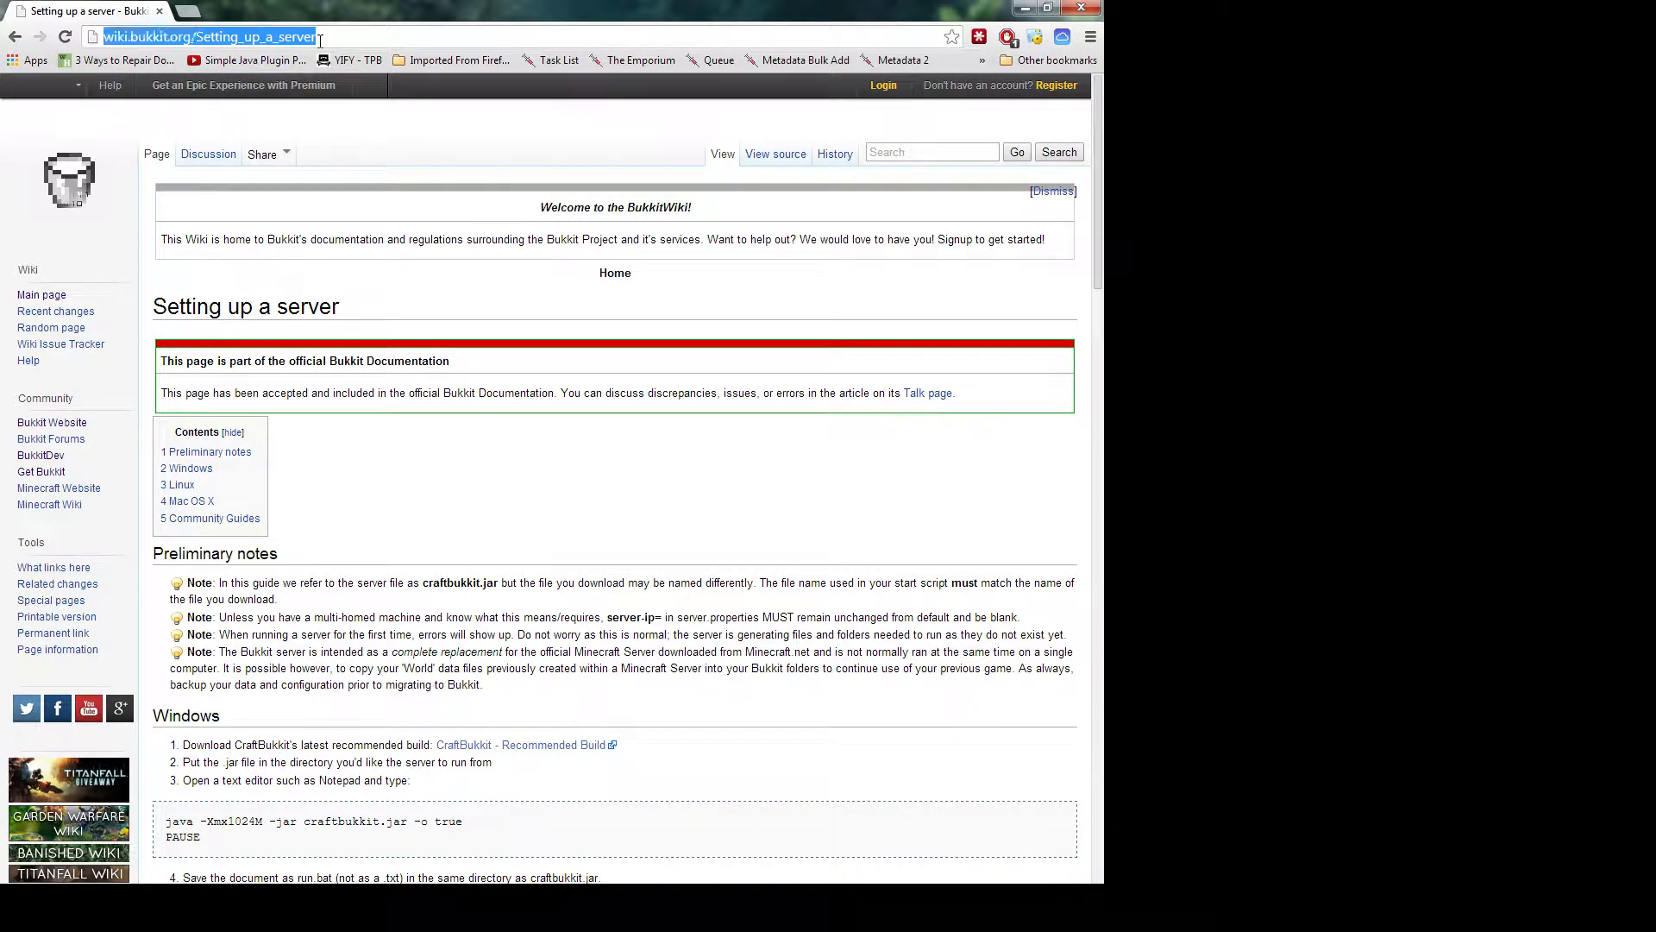
click(352, 462)
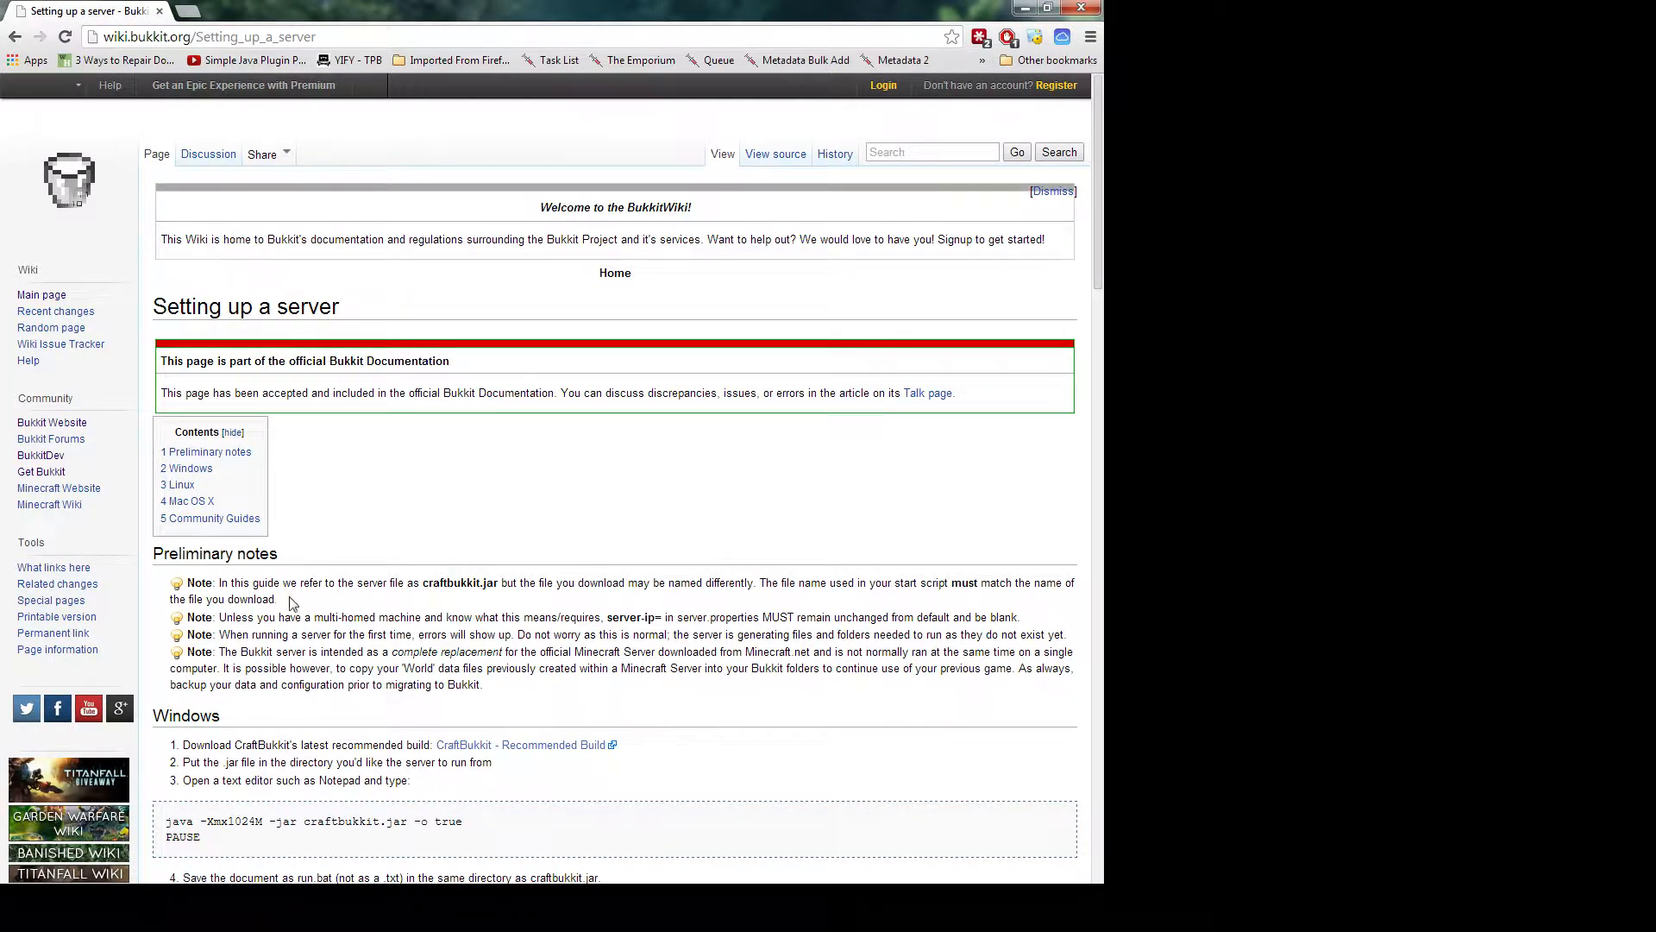
scroll(292, 604, down, 1)
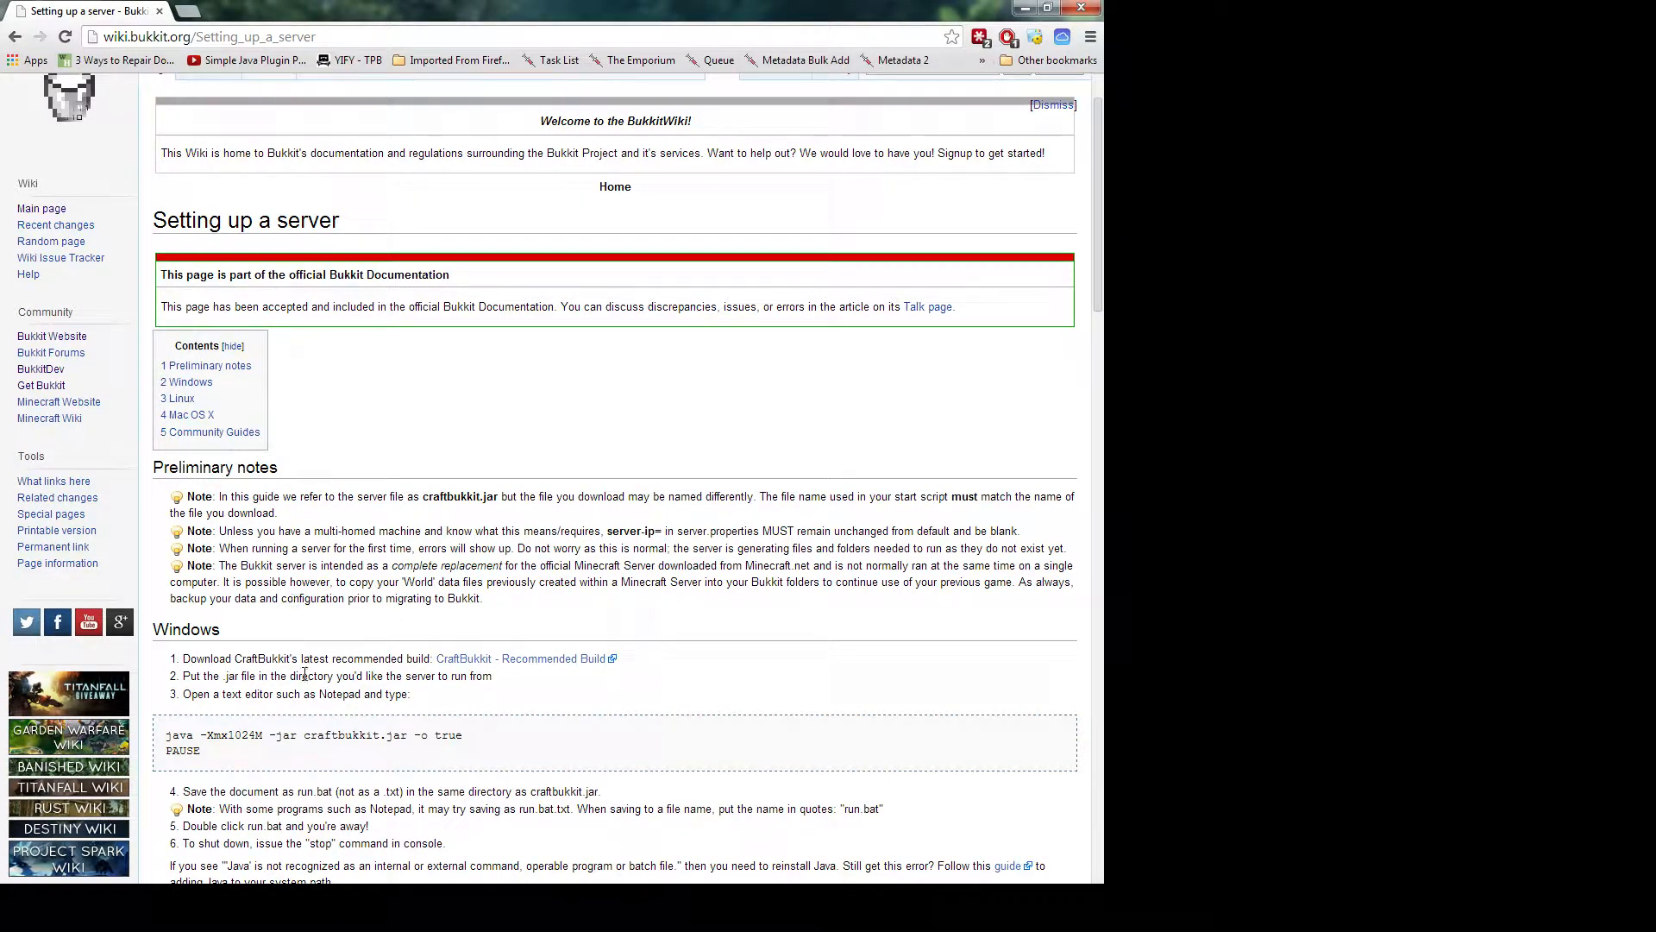
scroll(303, 673, down, 2)
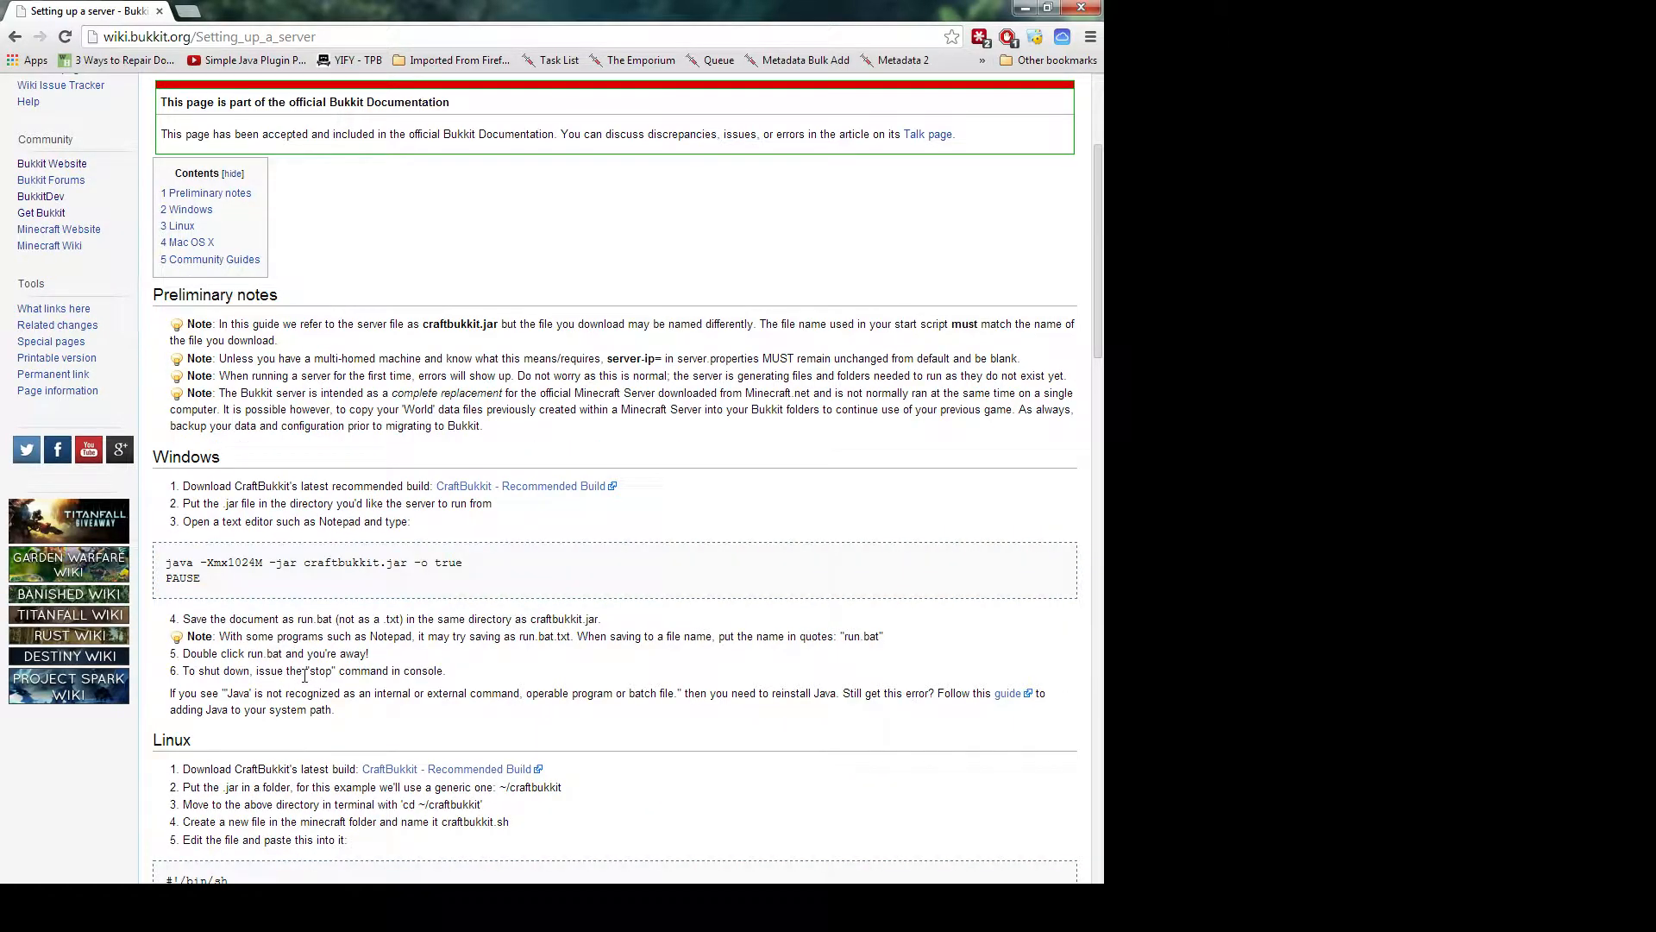
scroll(304, 675, down, 1)
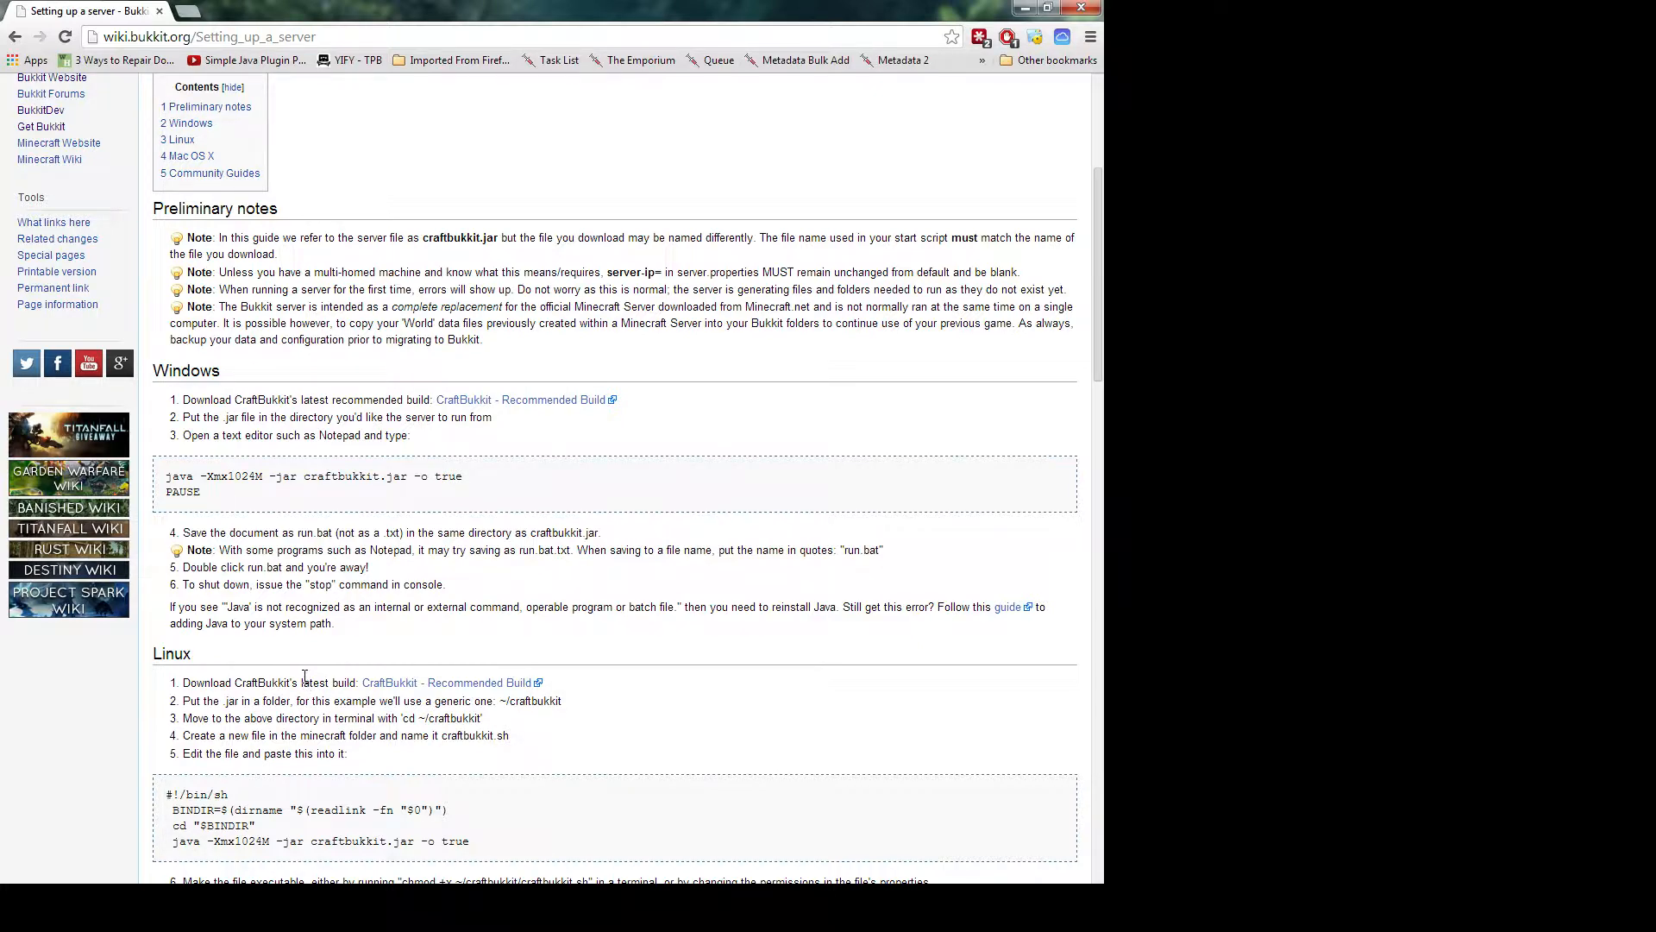
scroll(303, 676, down, 2)
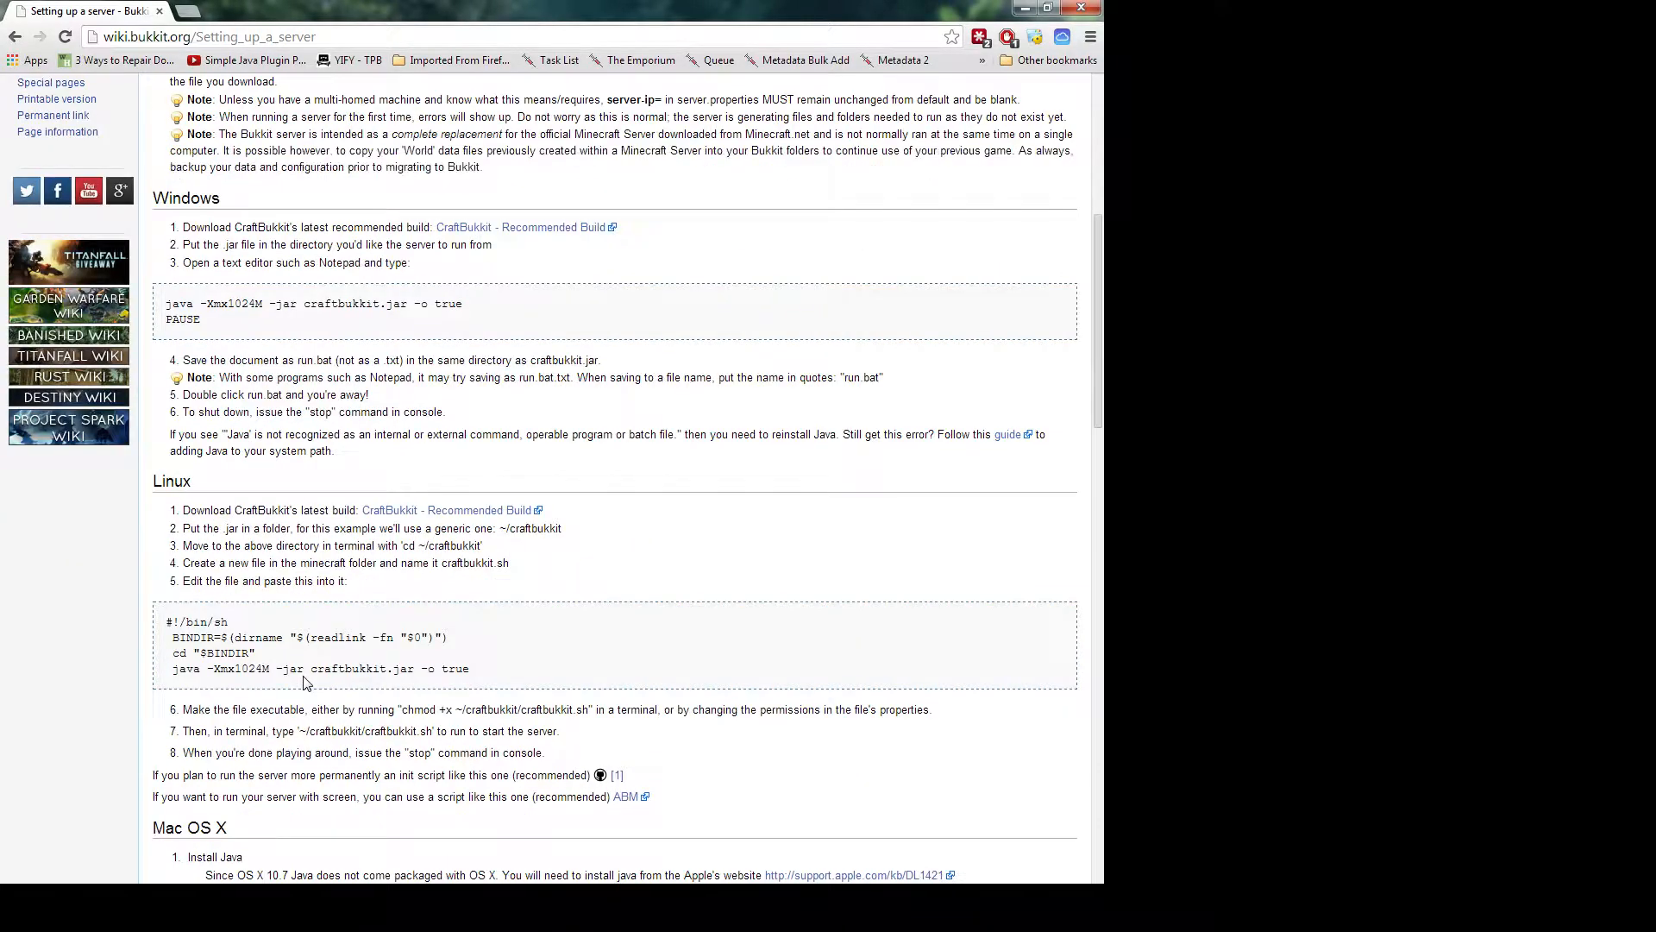
scroll(303, 680, down, 4)
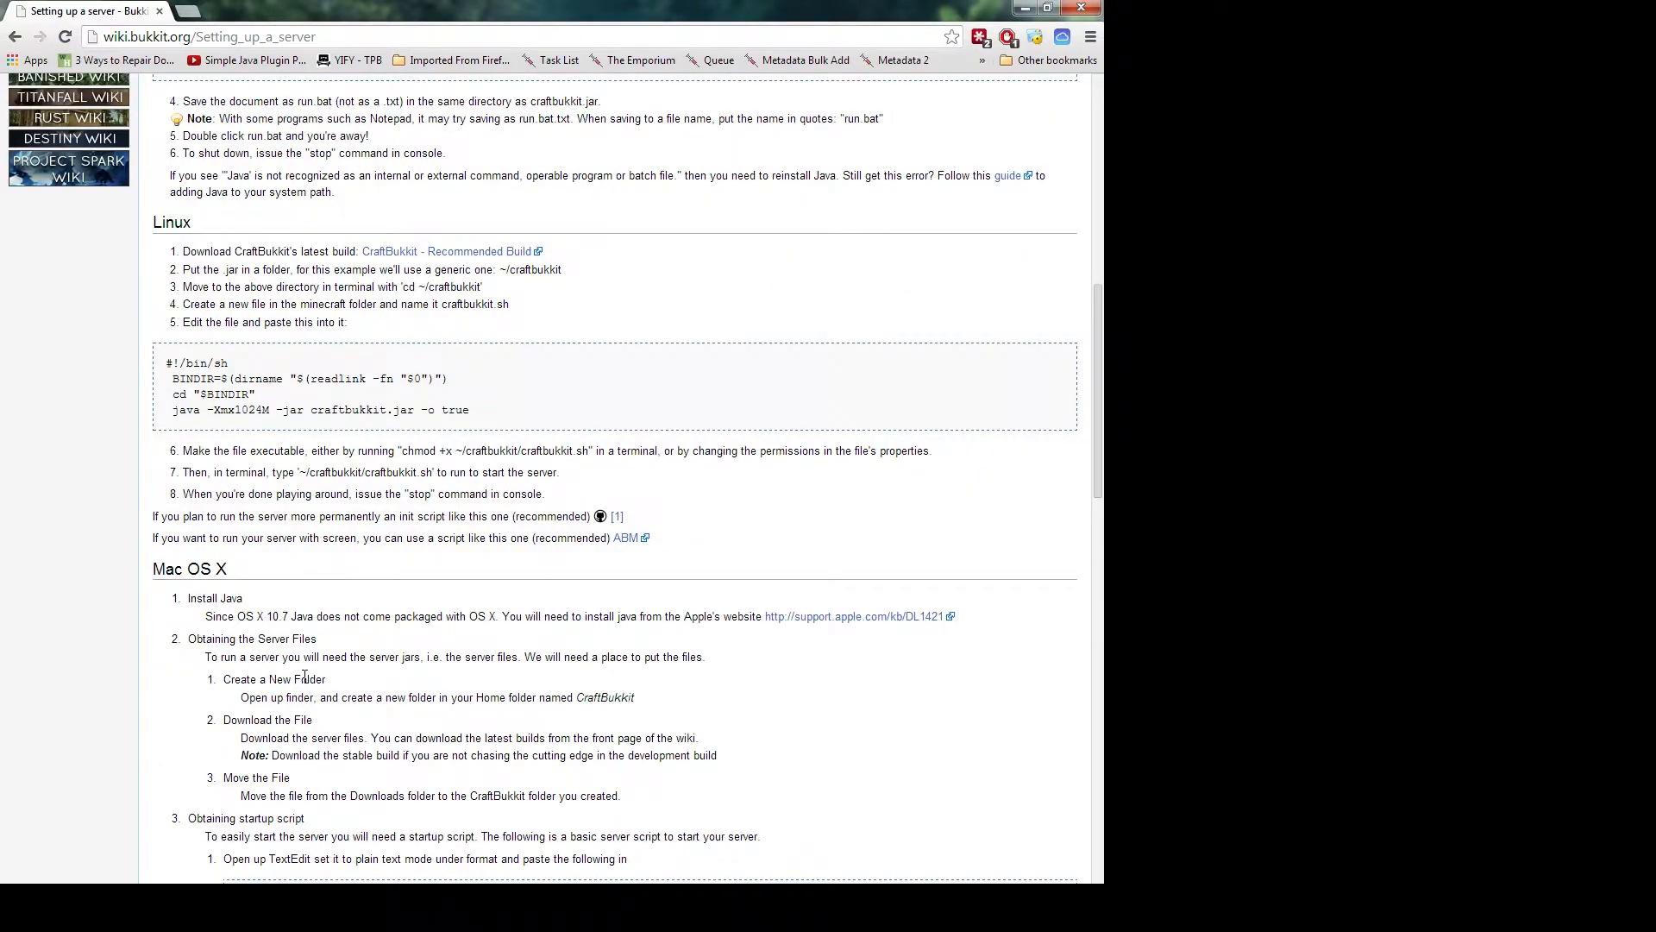
scroll(303, 676, down, 6)
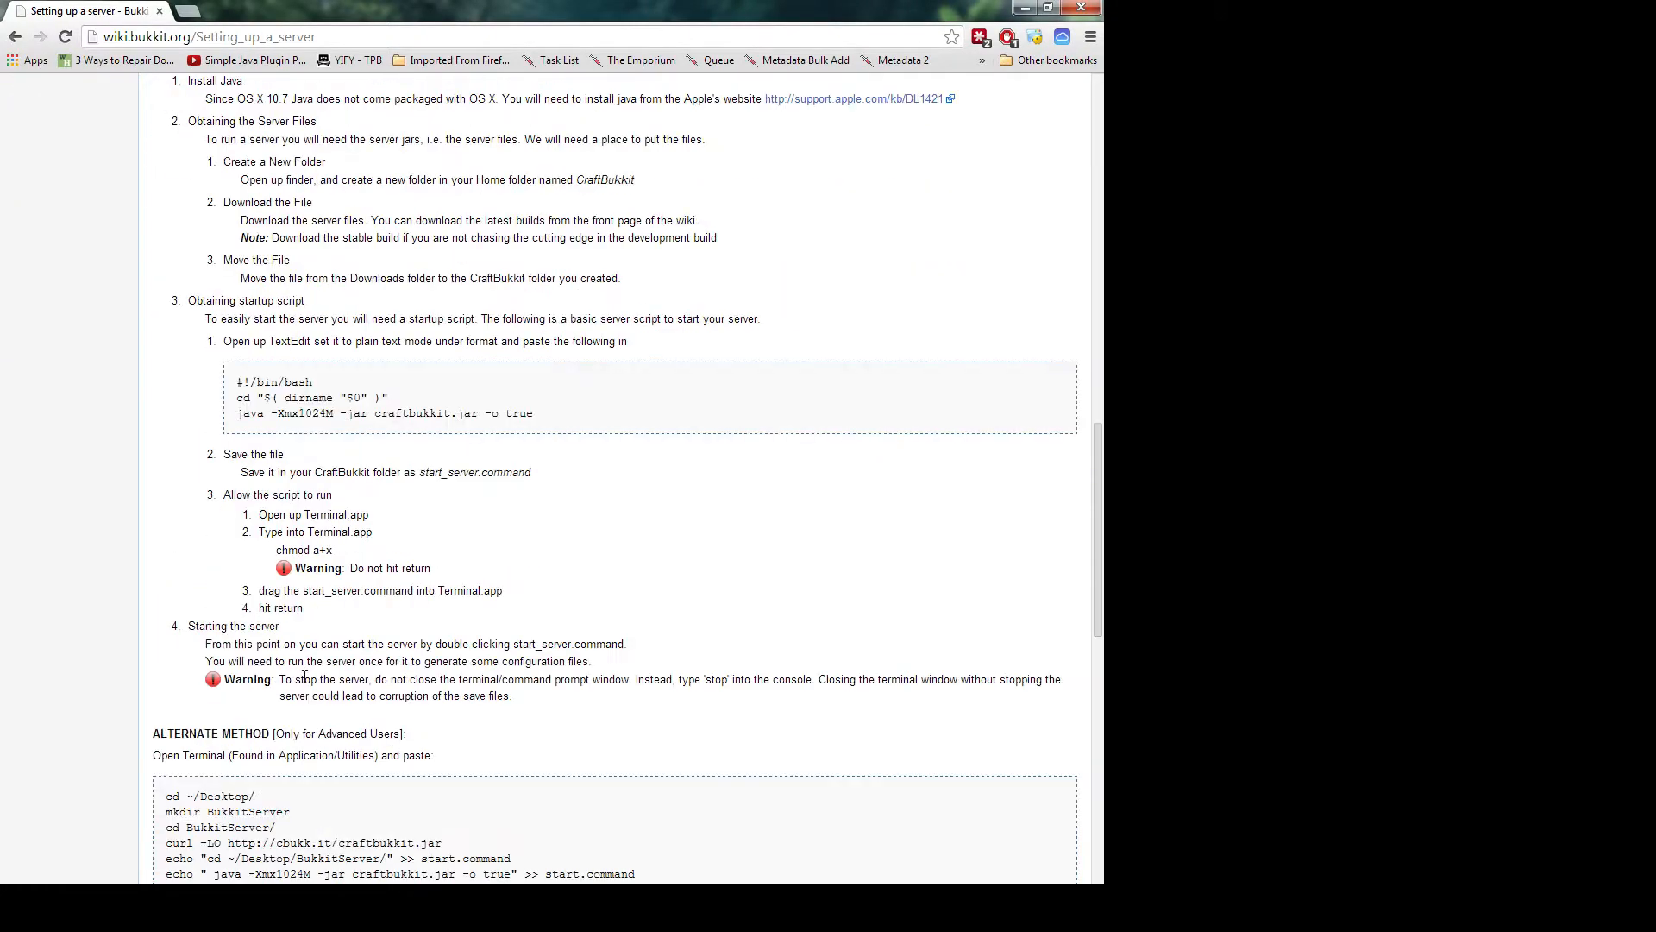
scroll(304, 676, down, 4)
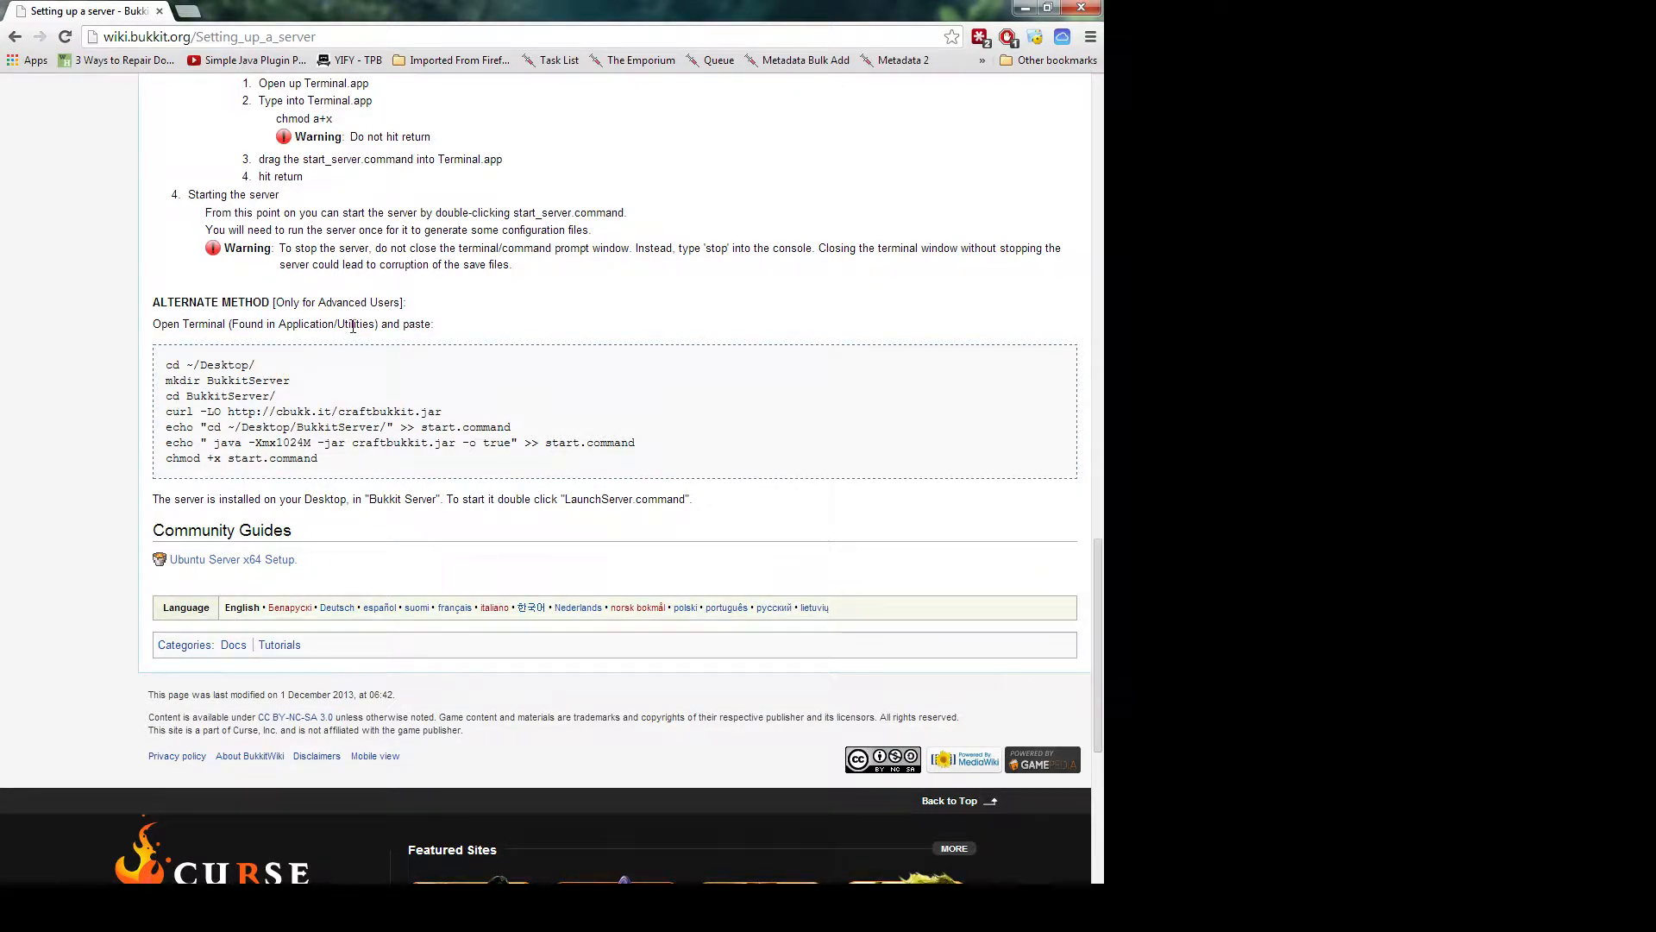
Dock the Multiplay Game Servers window as a second tab beside the guide
click(181, 34)
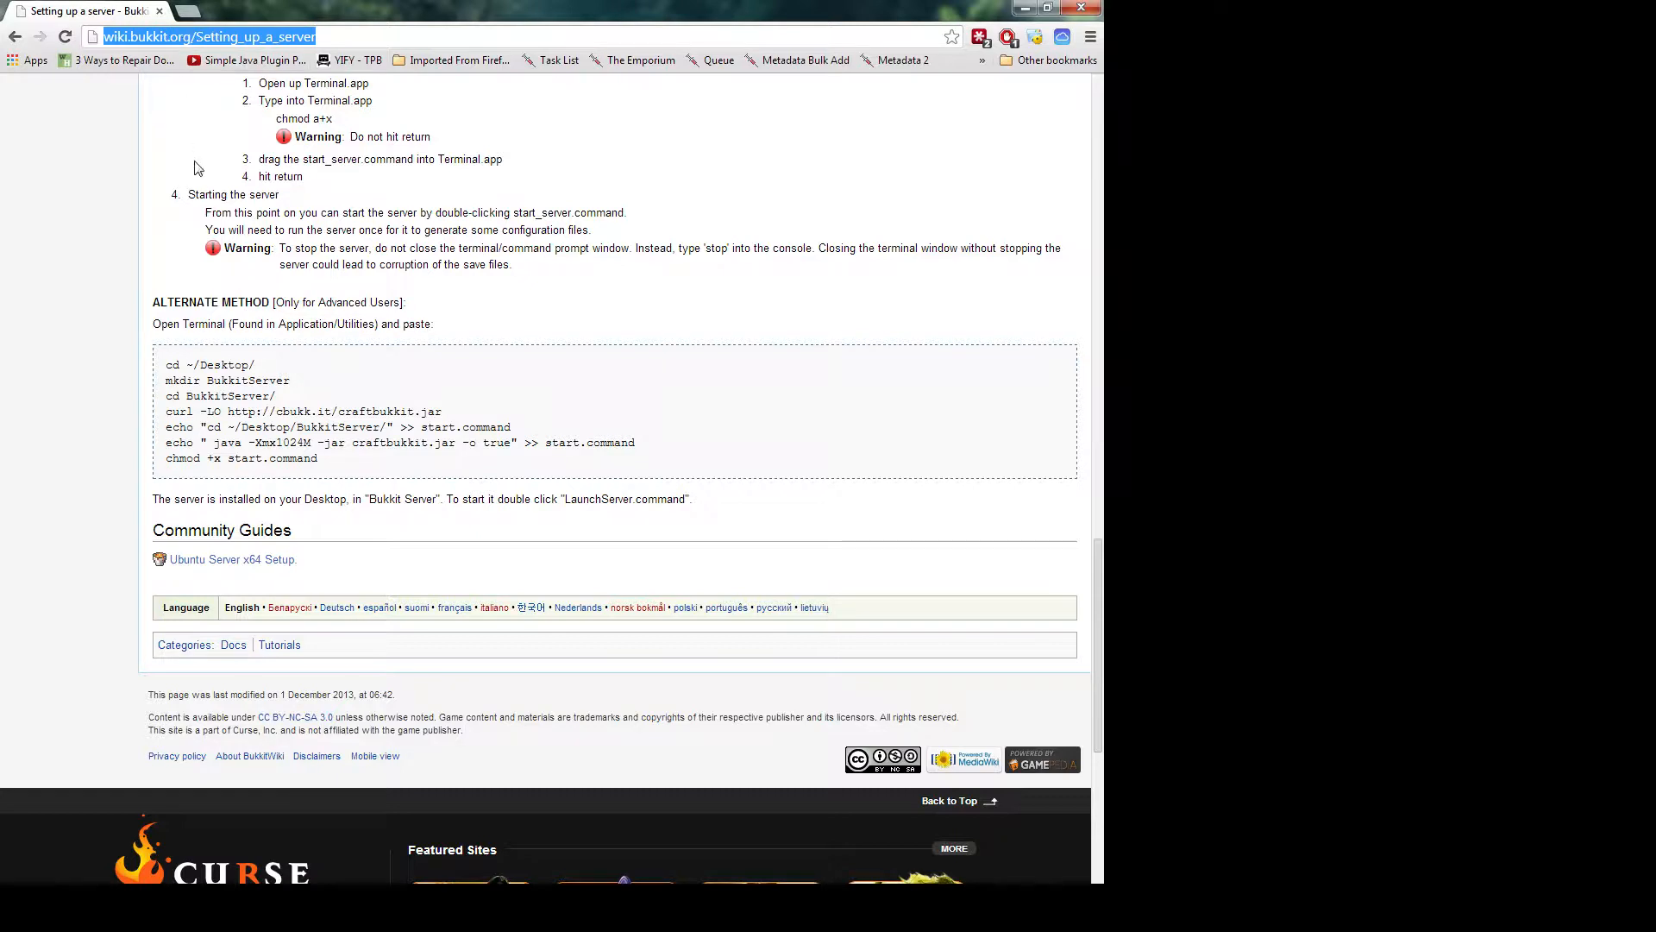
click(124, 191)
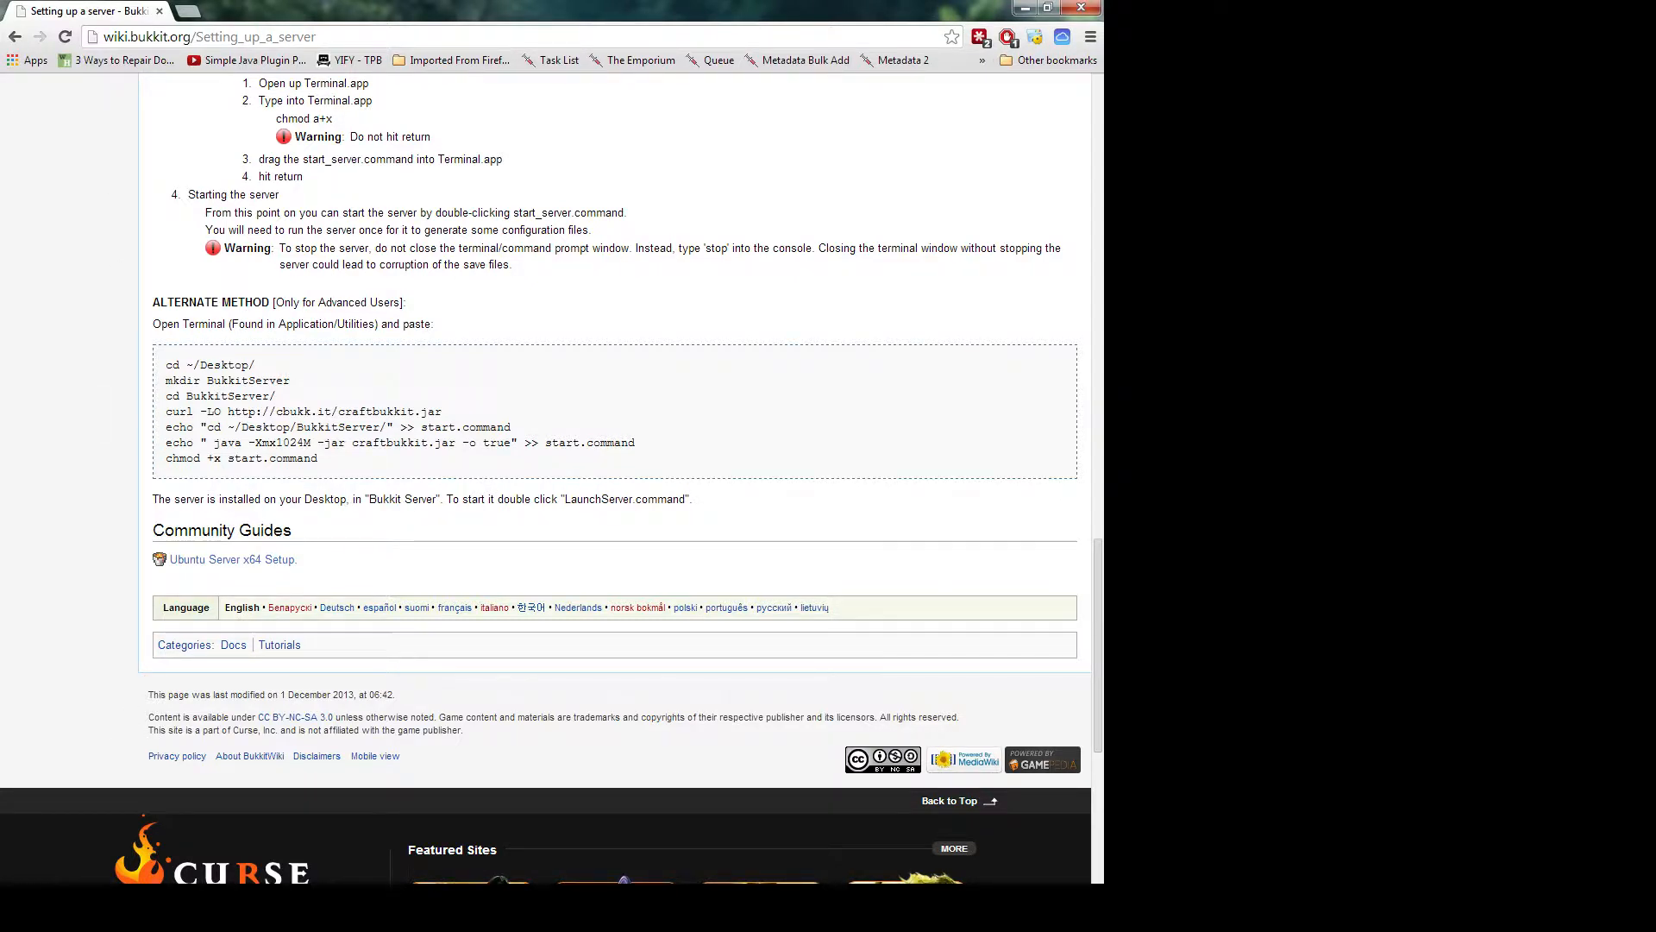
drag(0, 681, 274, 34)
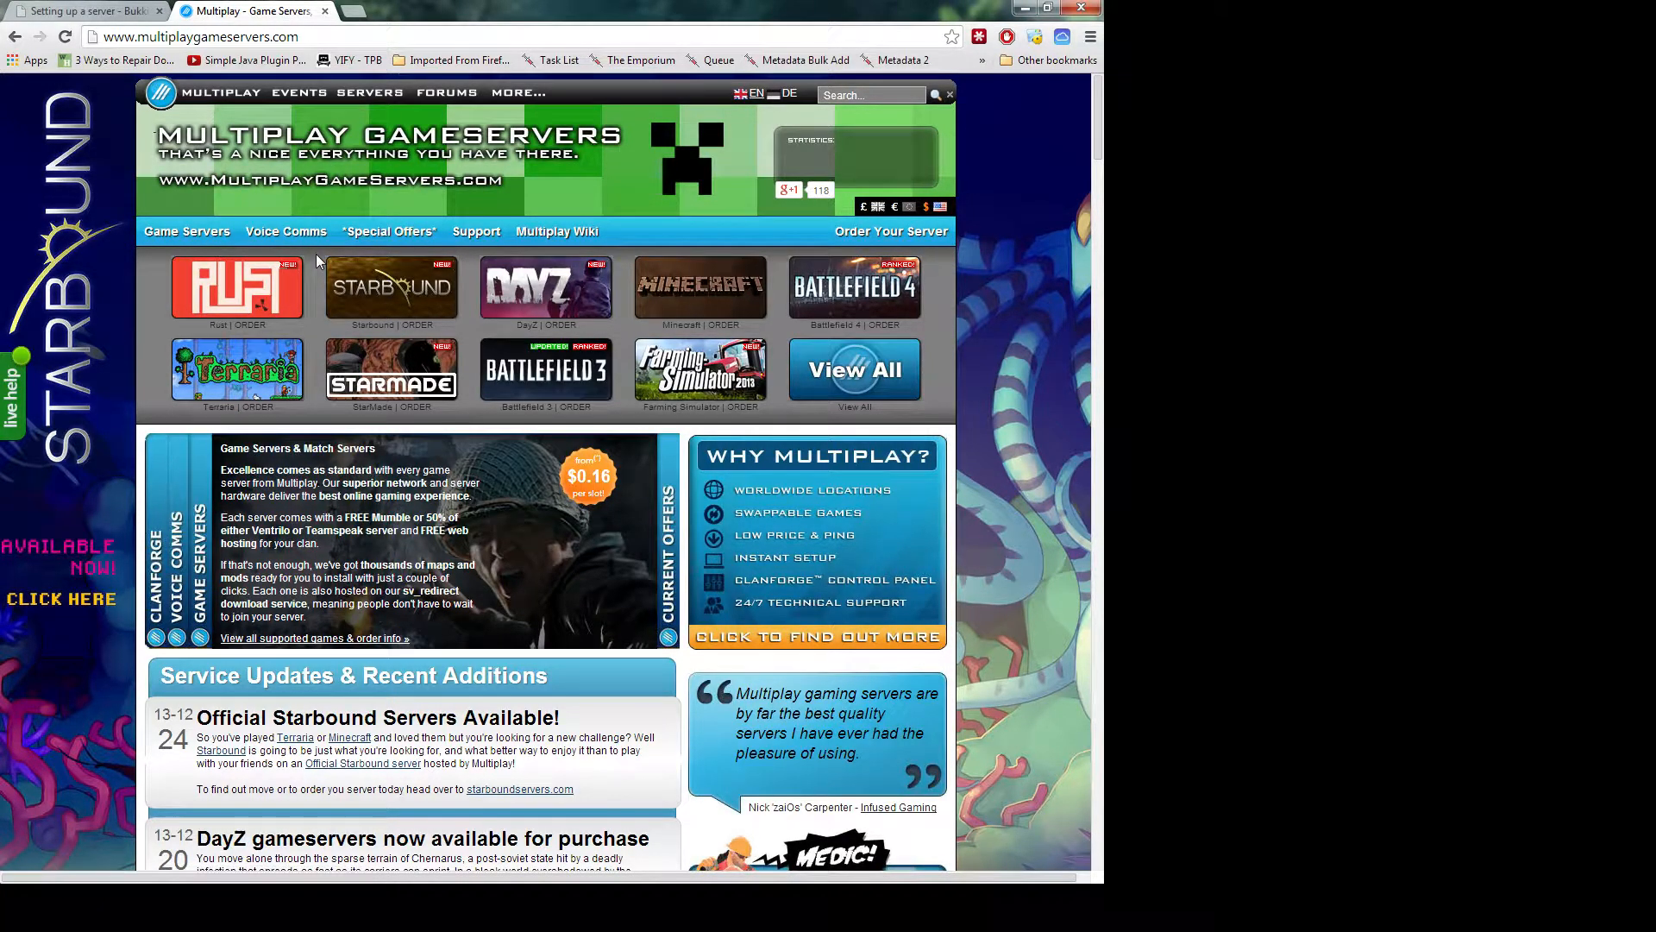
Open the Minecraft servers page and review rental plans, keeping 4 players at $8.63/month
click(699, 288)
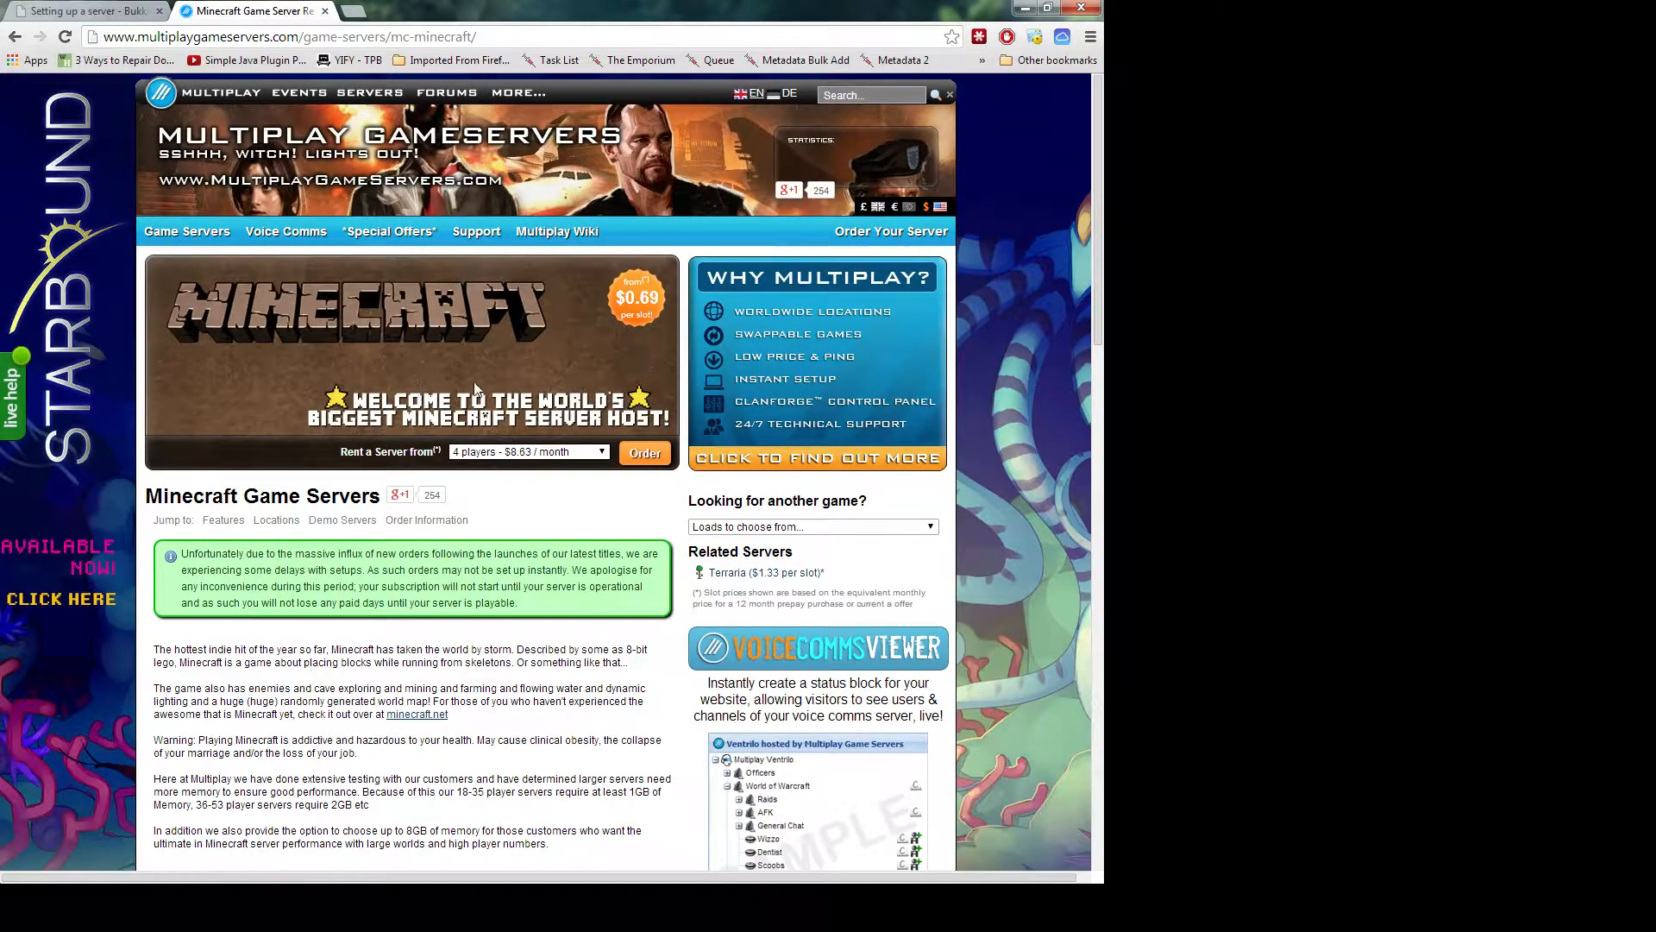
click(535, 452)
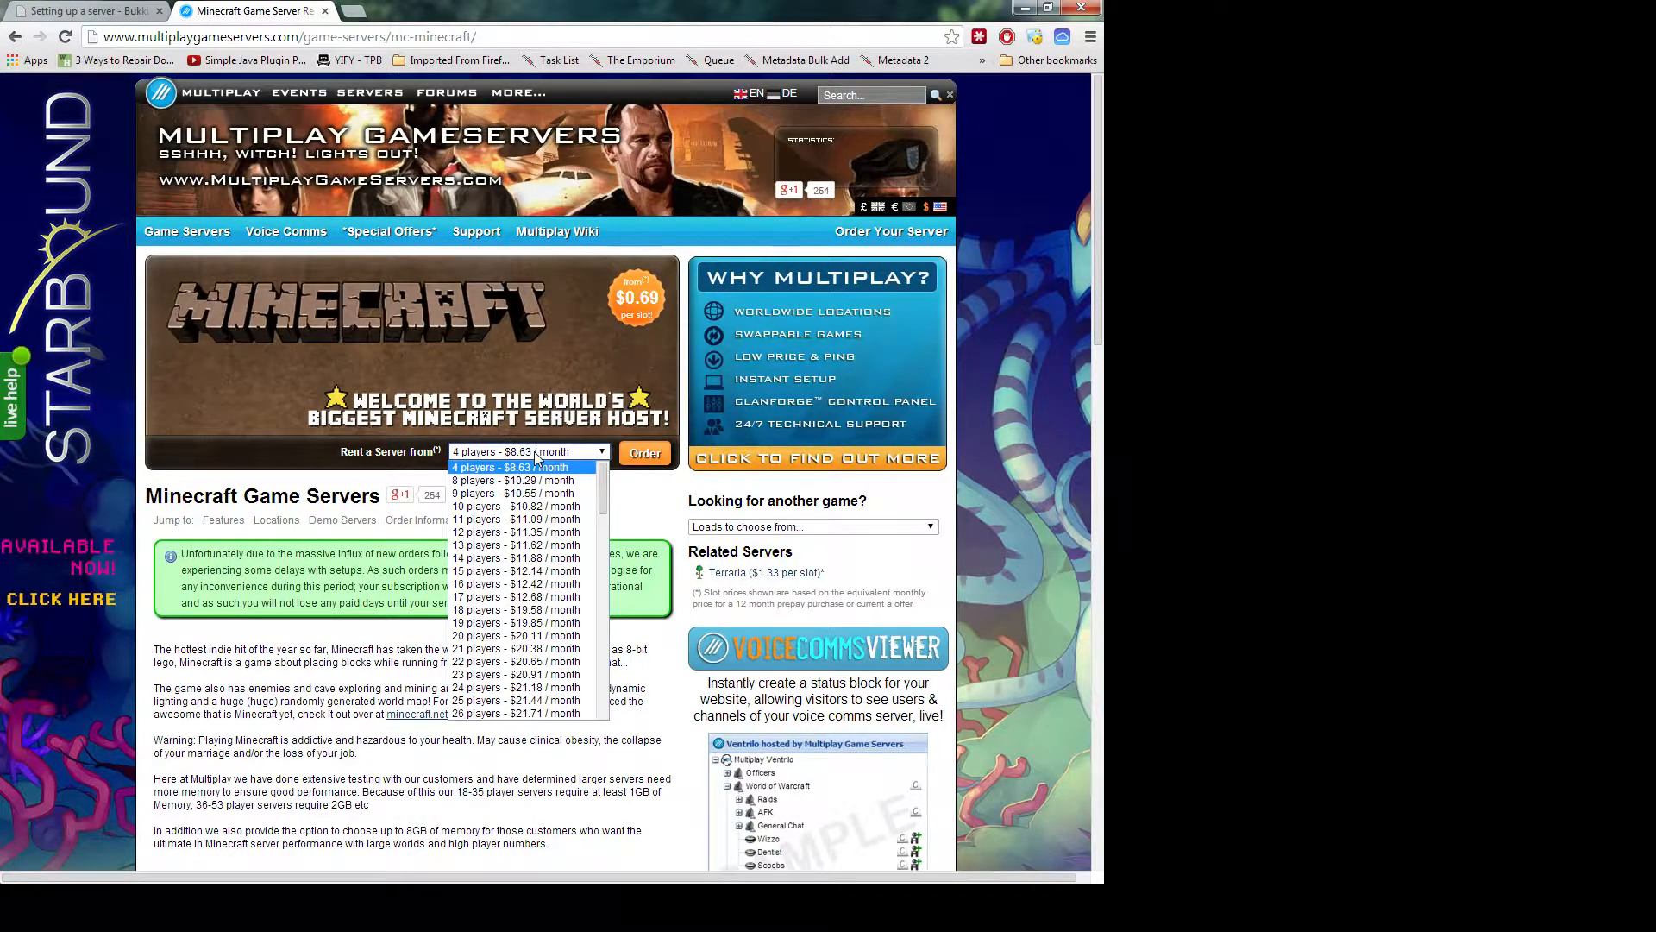
click(536, 456)
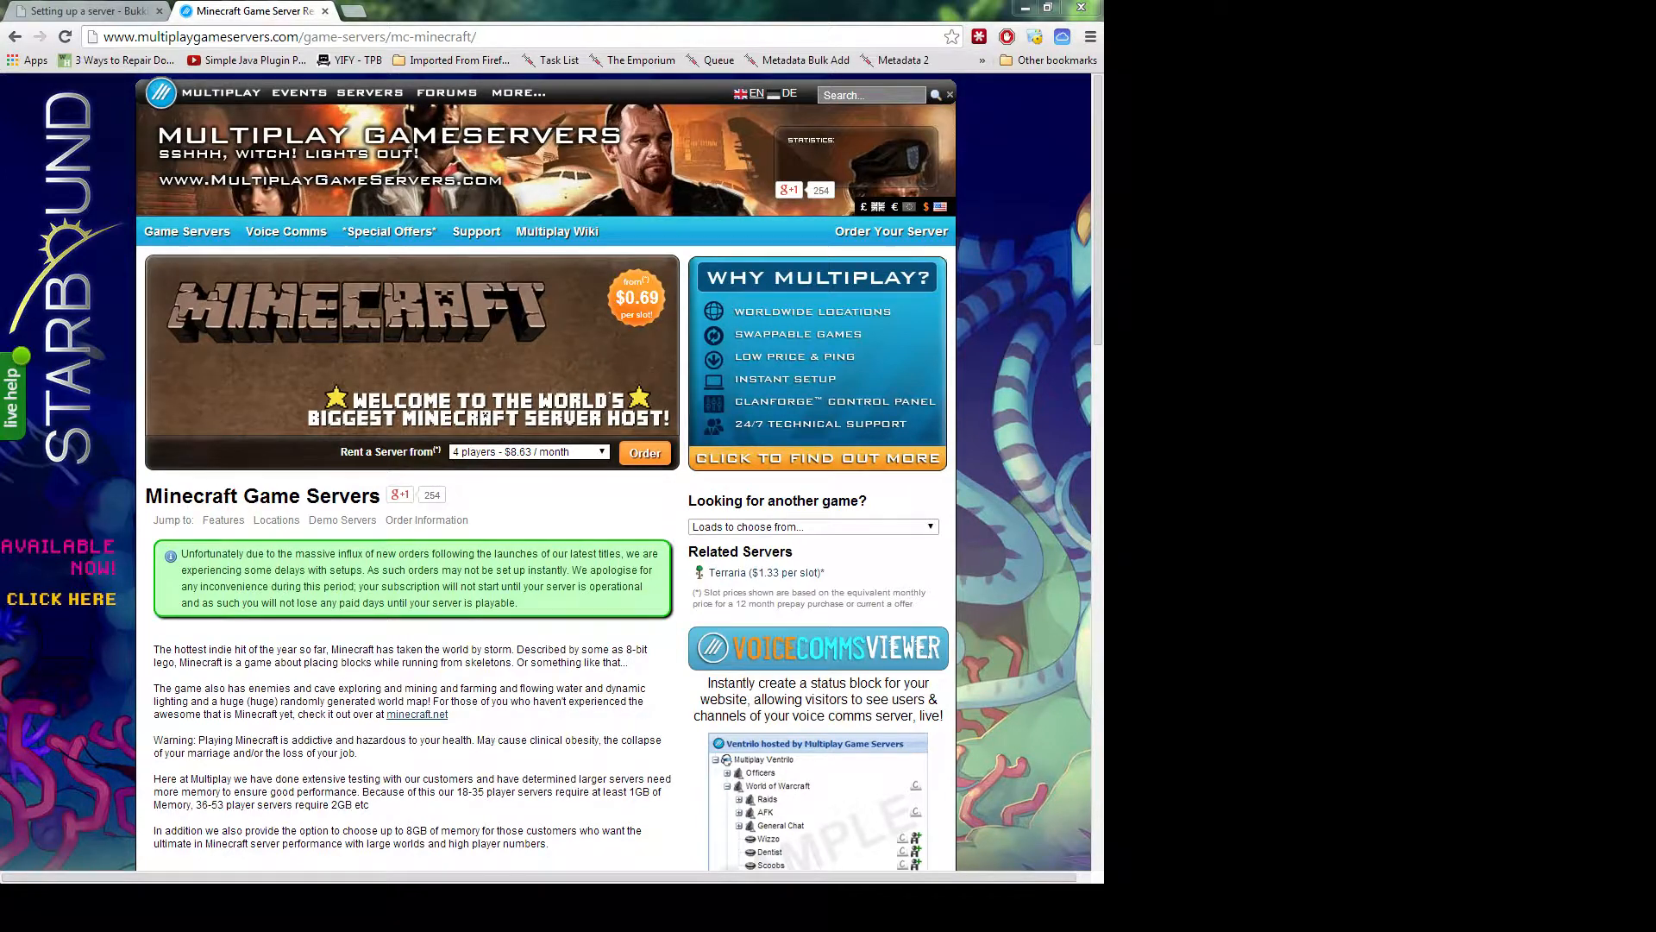
Add ClanForge as a third tab and open the SilverSky server's dashboard
drag(0, 63, 390, 12)
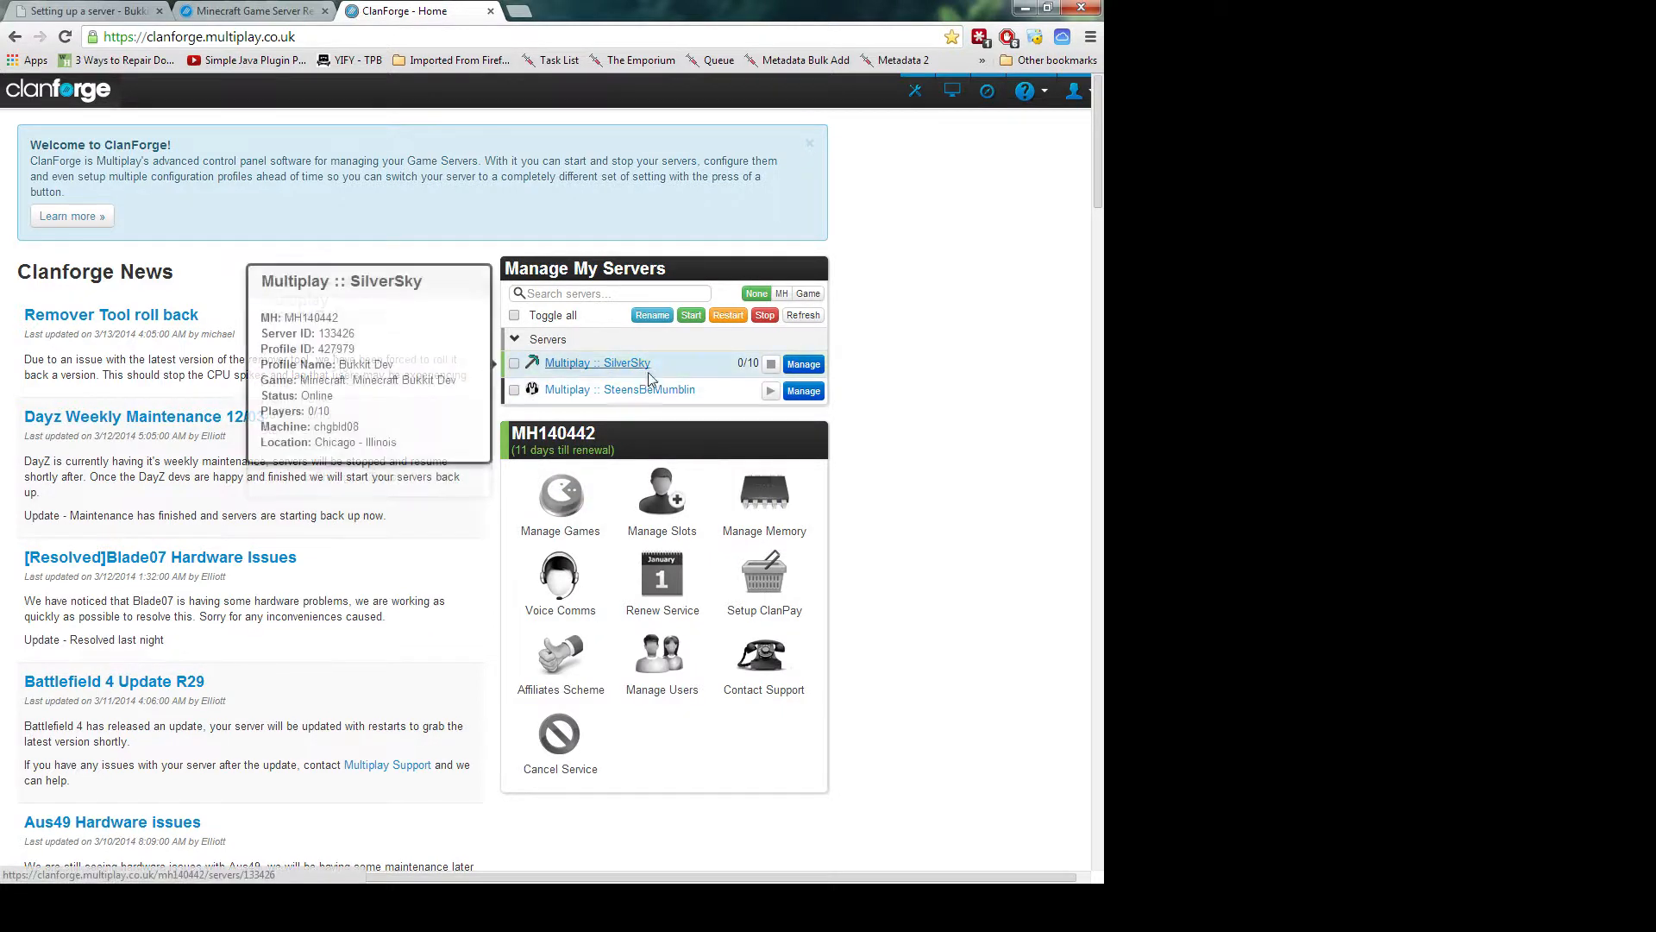
mouse_move(634, 395)
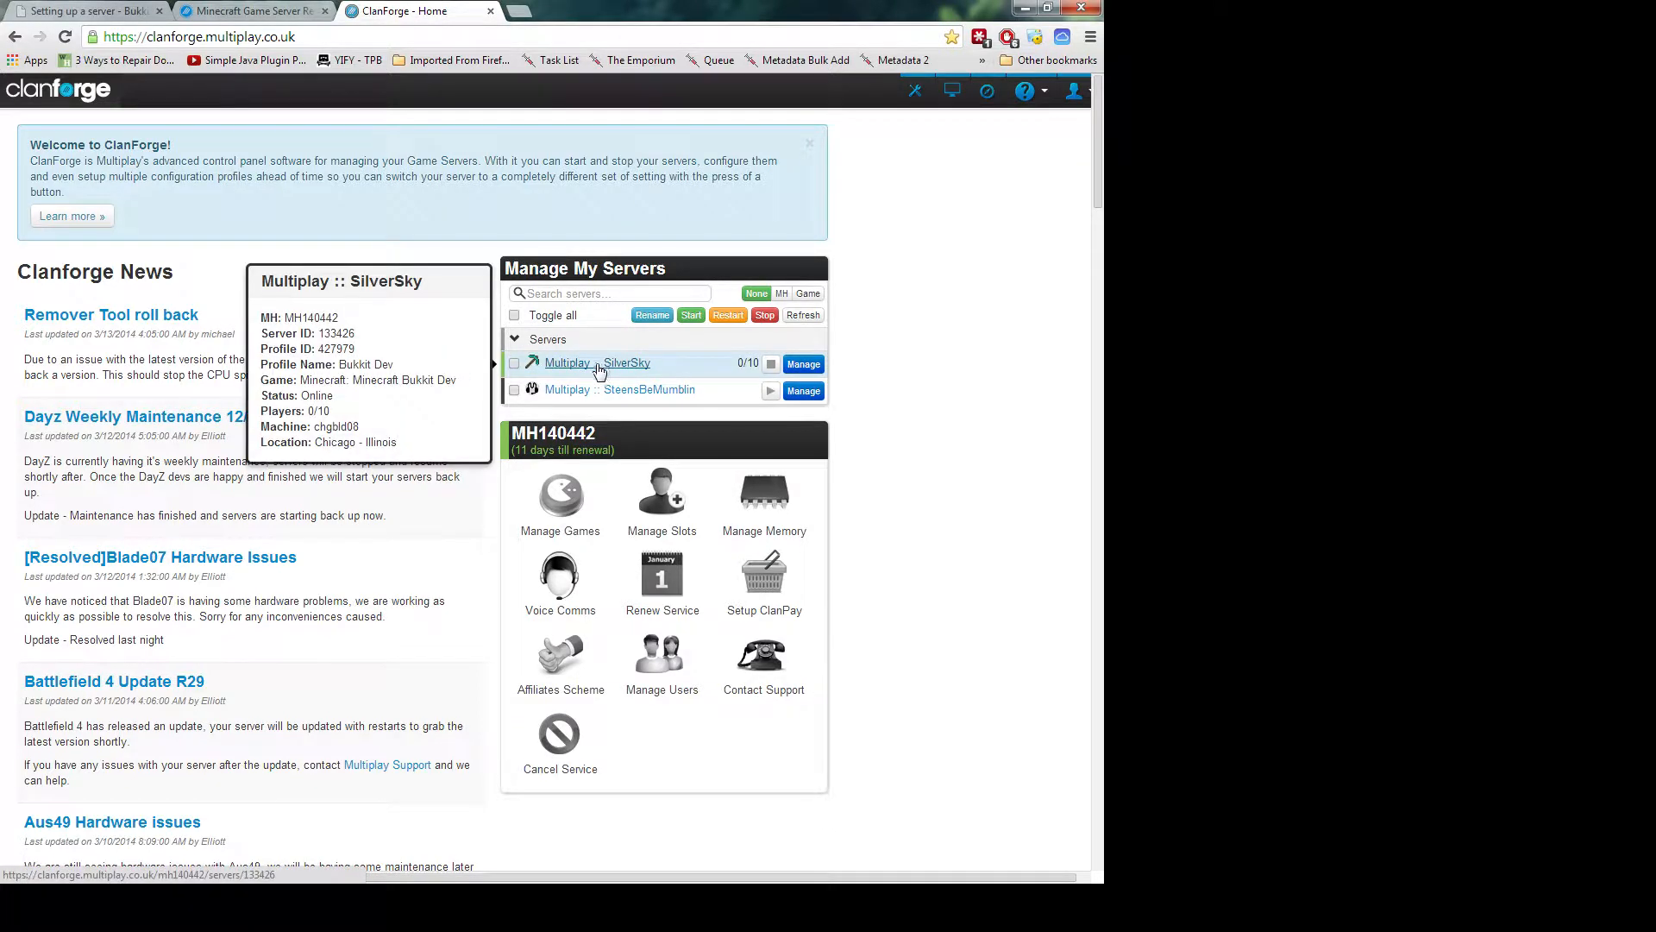
click(802, 366)
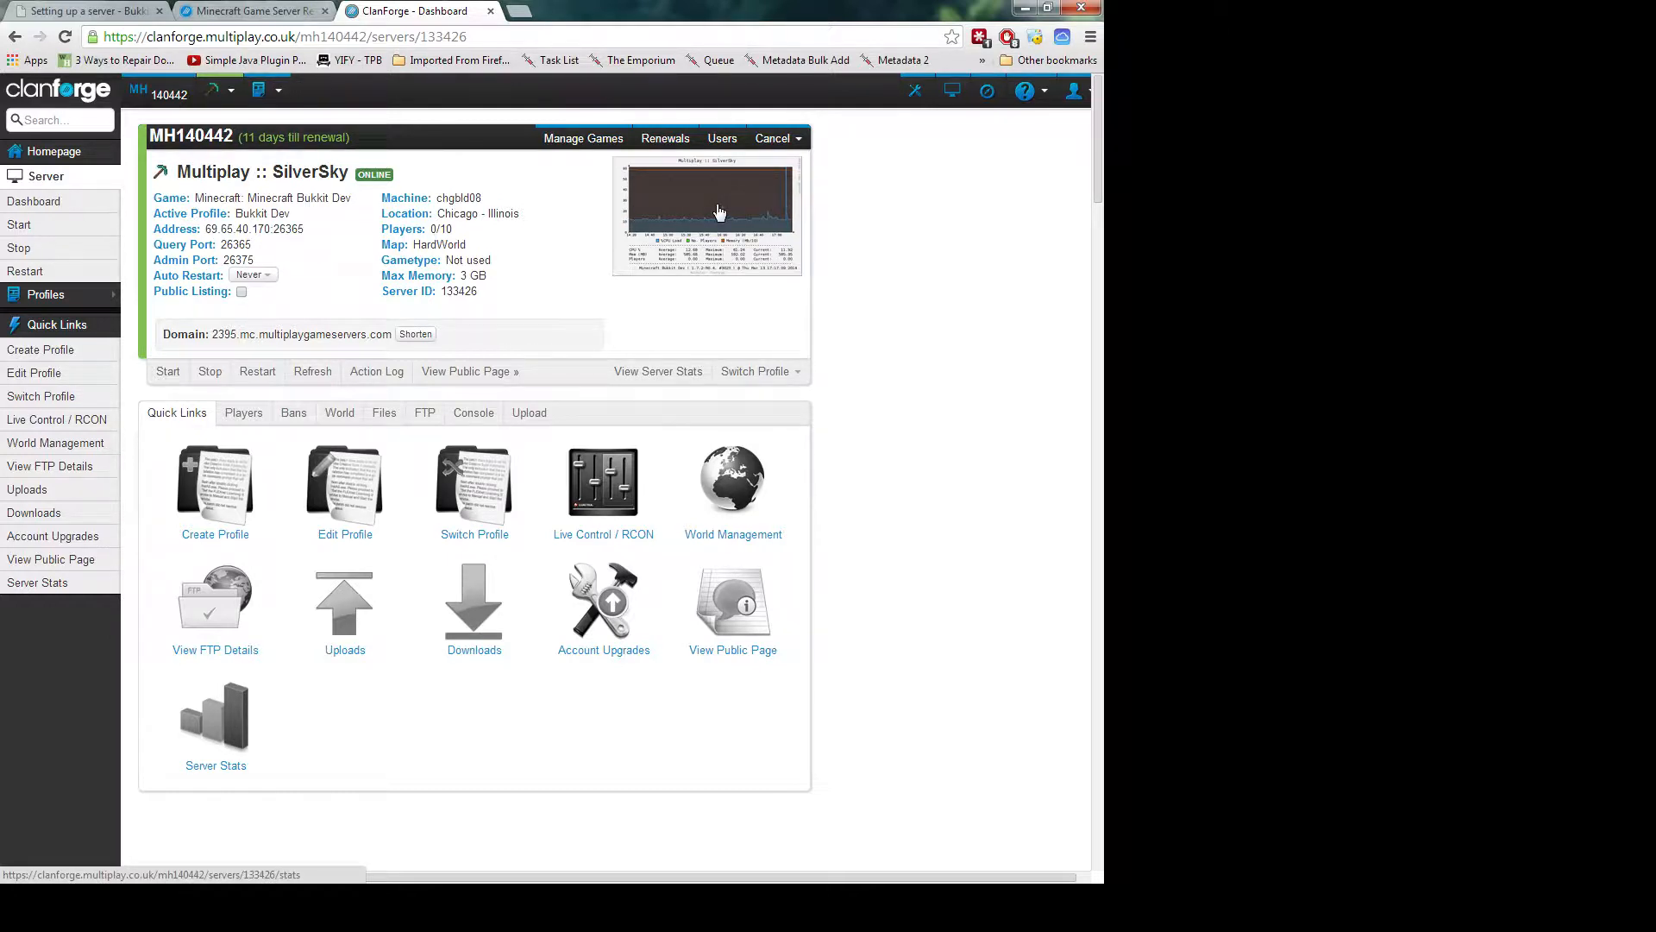
Review SilverSky's CPU, memory and player graphs and 3 GB max memory, then return to Dashboard
click(720, 212)
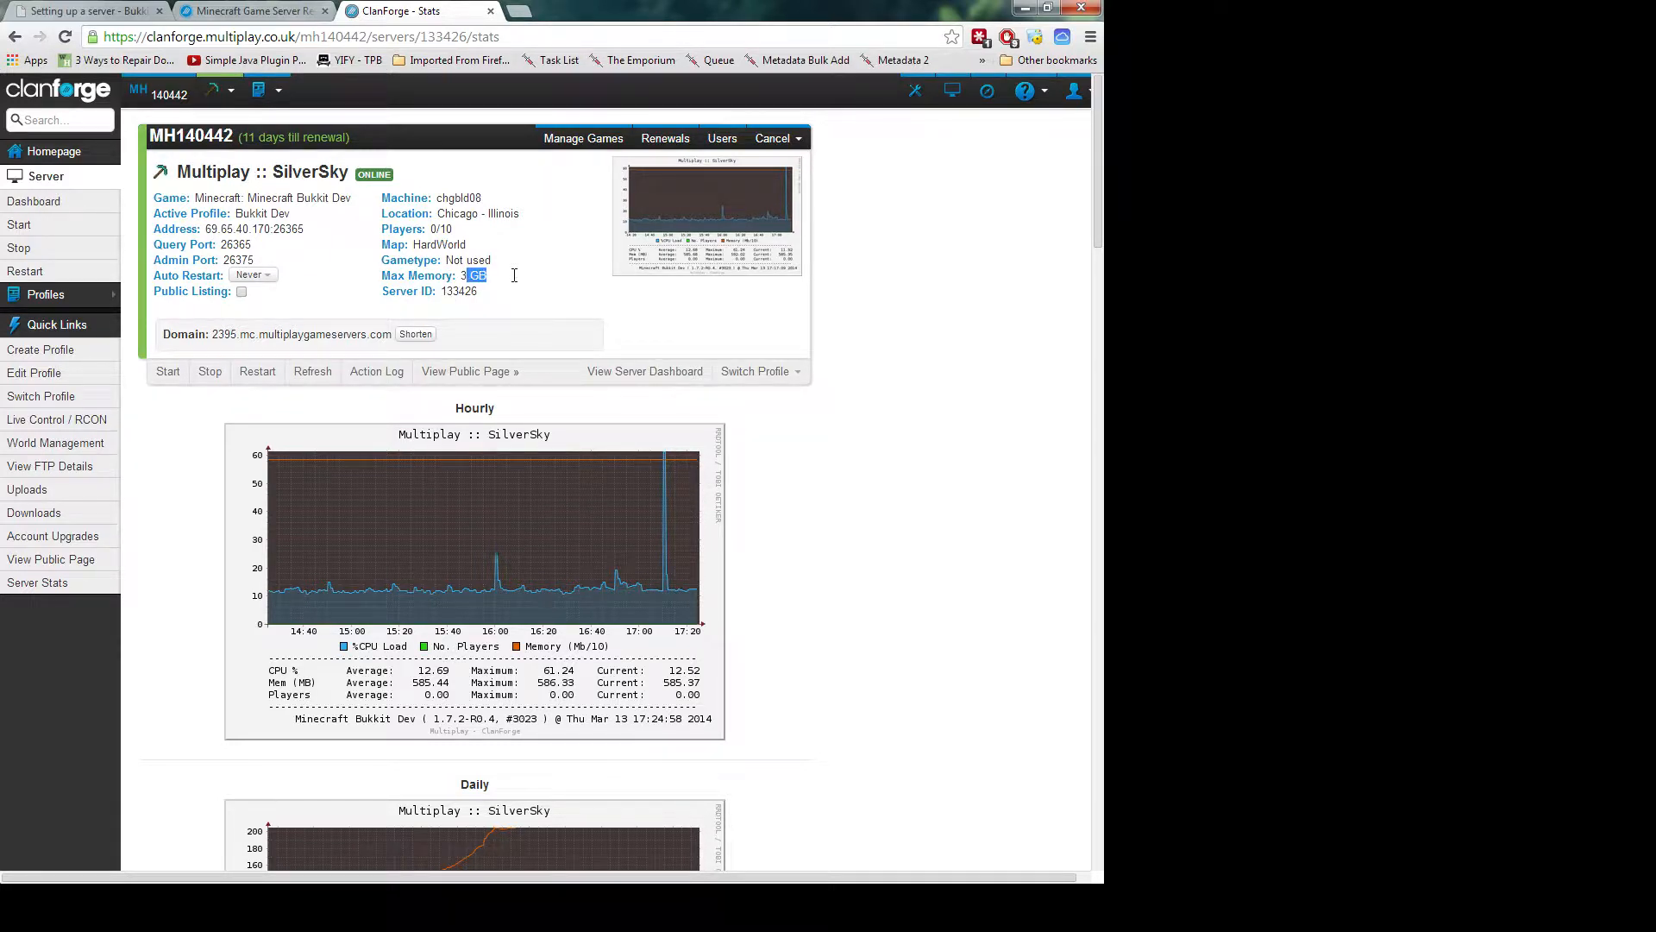
drag(488, 275, 459, 273)
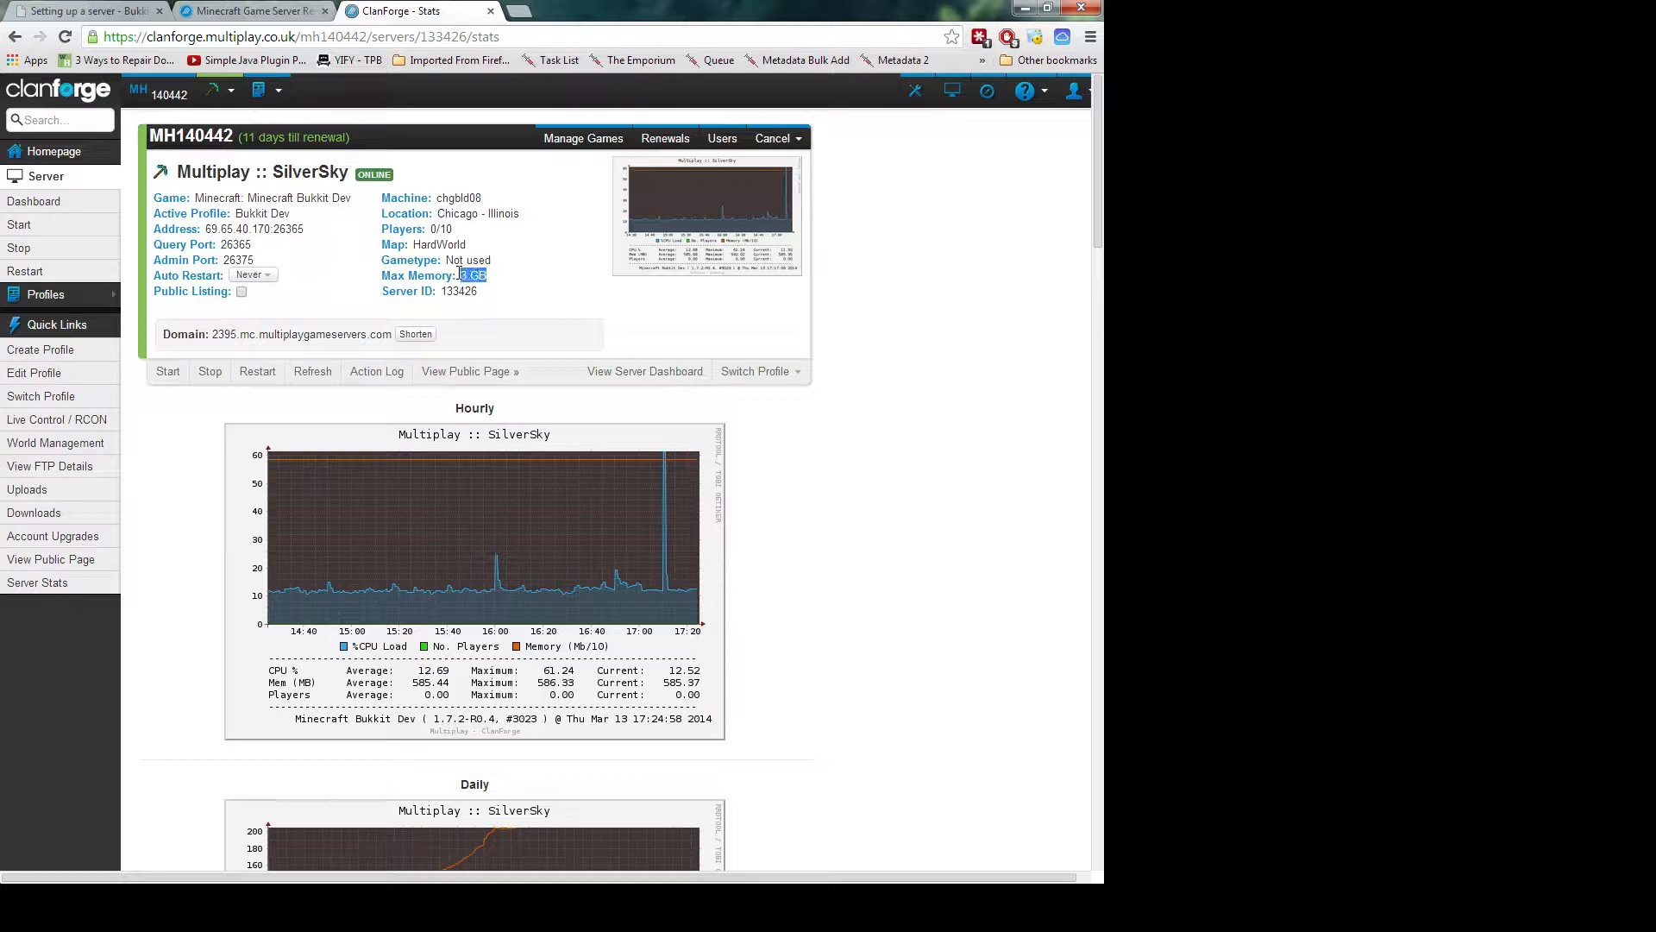
click(506, 284)
drag(661, 677, 690, 683)
drag(461, 277, 488, 276)
click(489, 288)
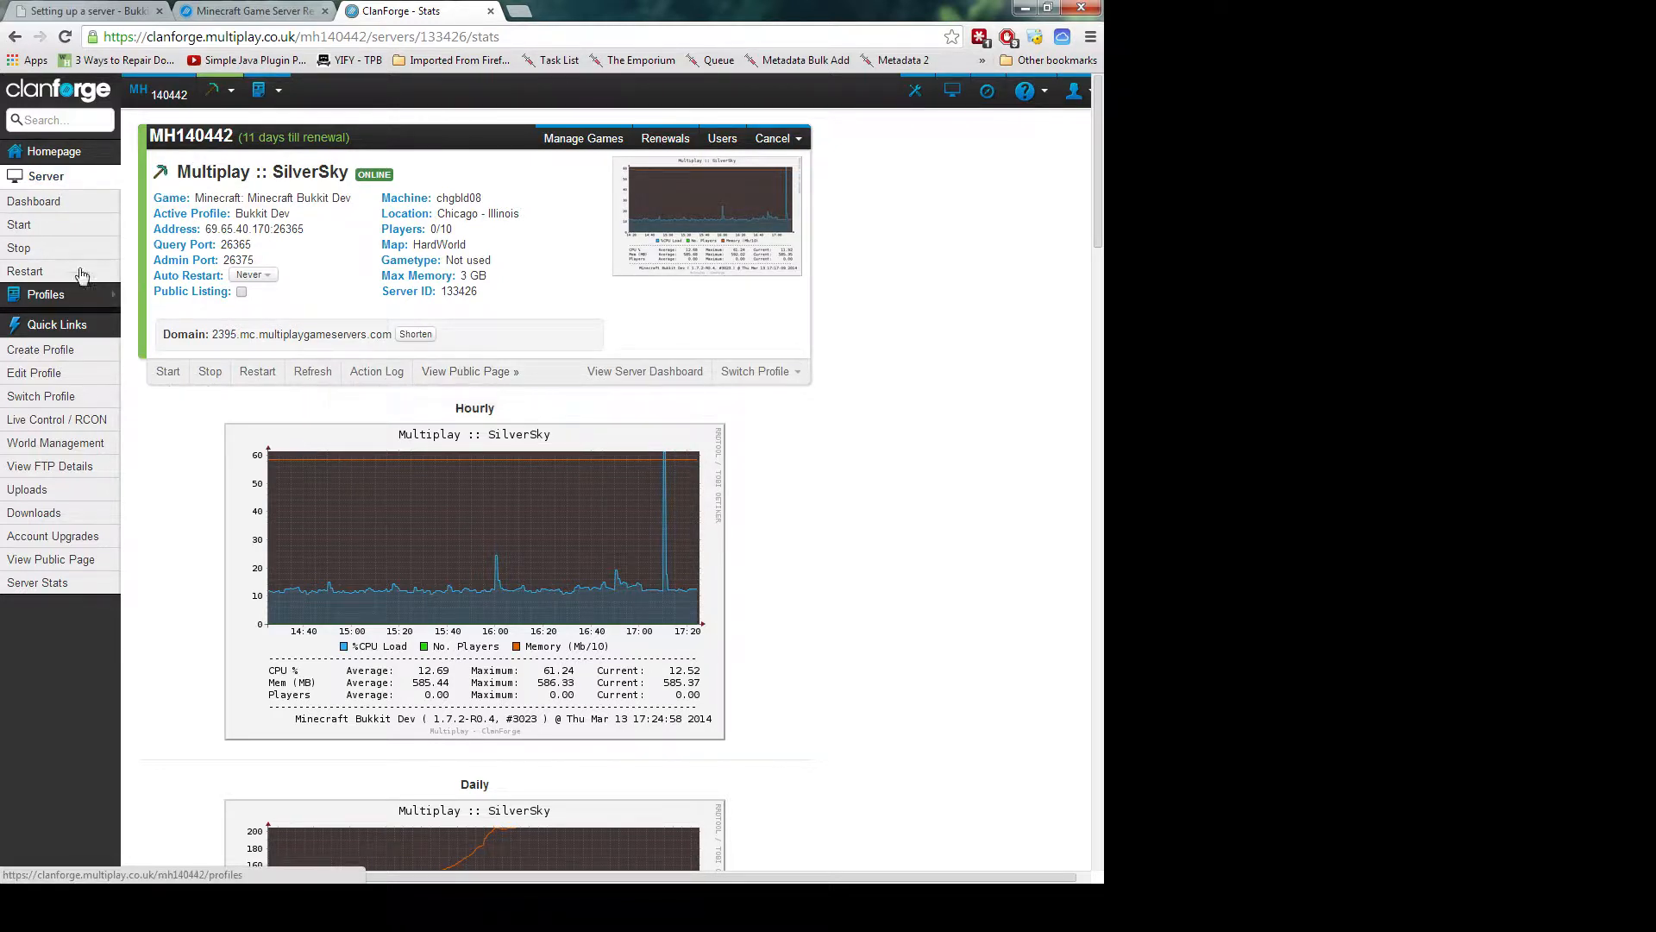
click(79, 188)
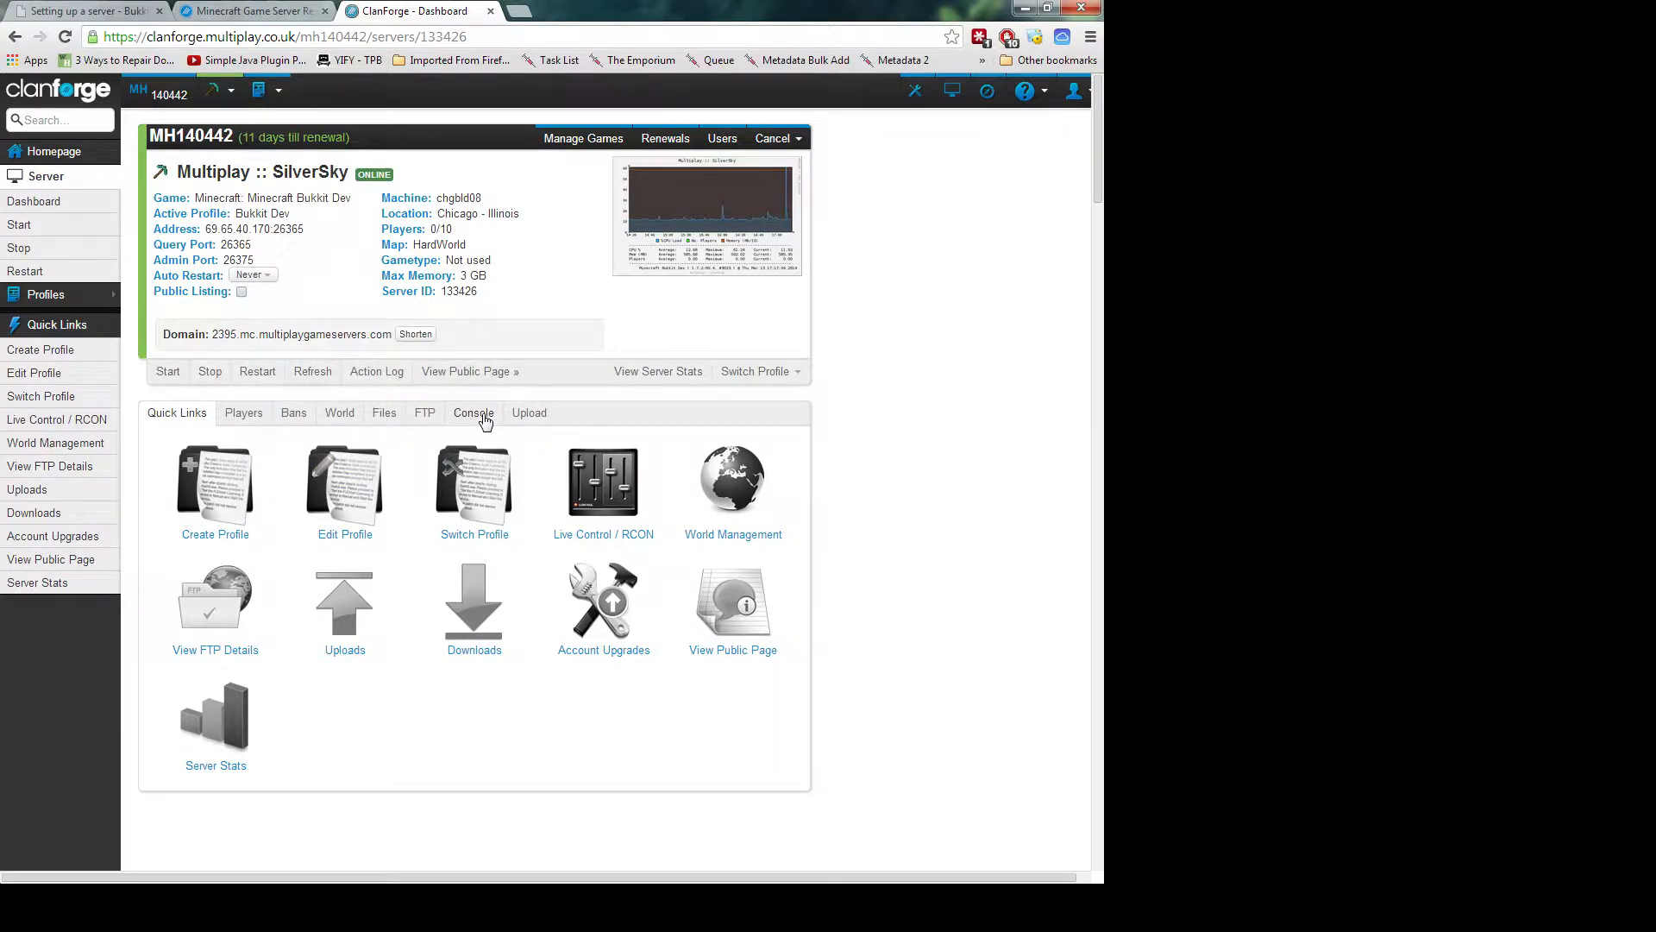
In the SilverSky console, enter the save-all command
click(483, 415)
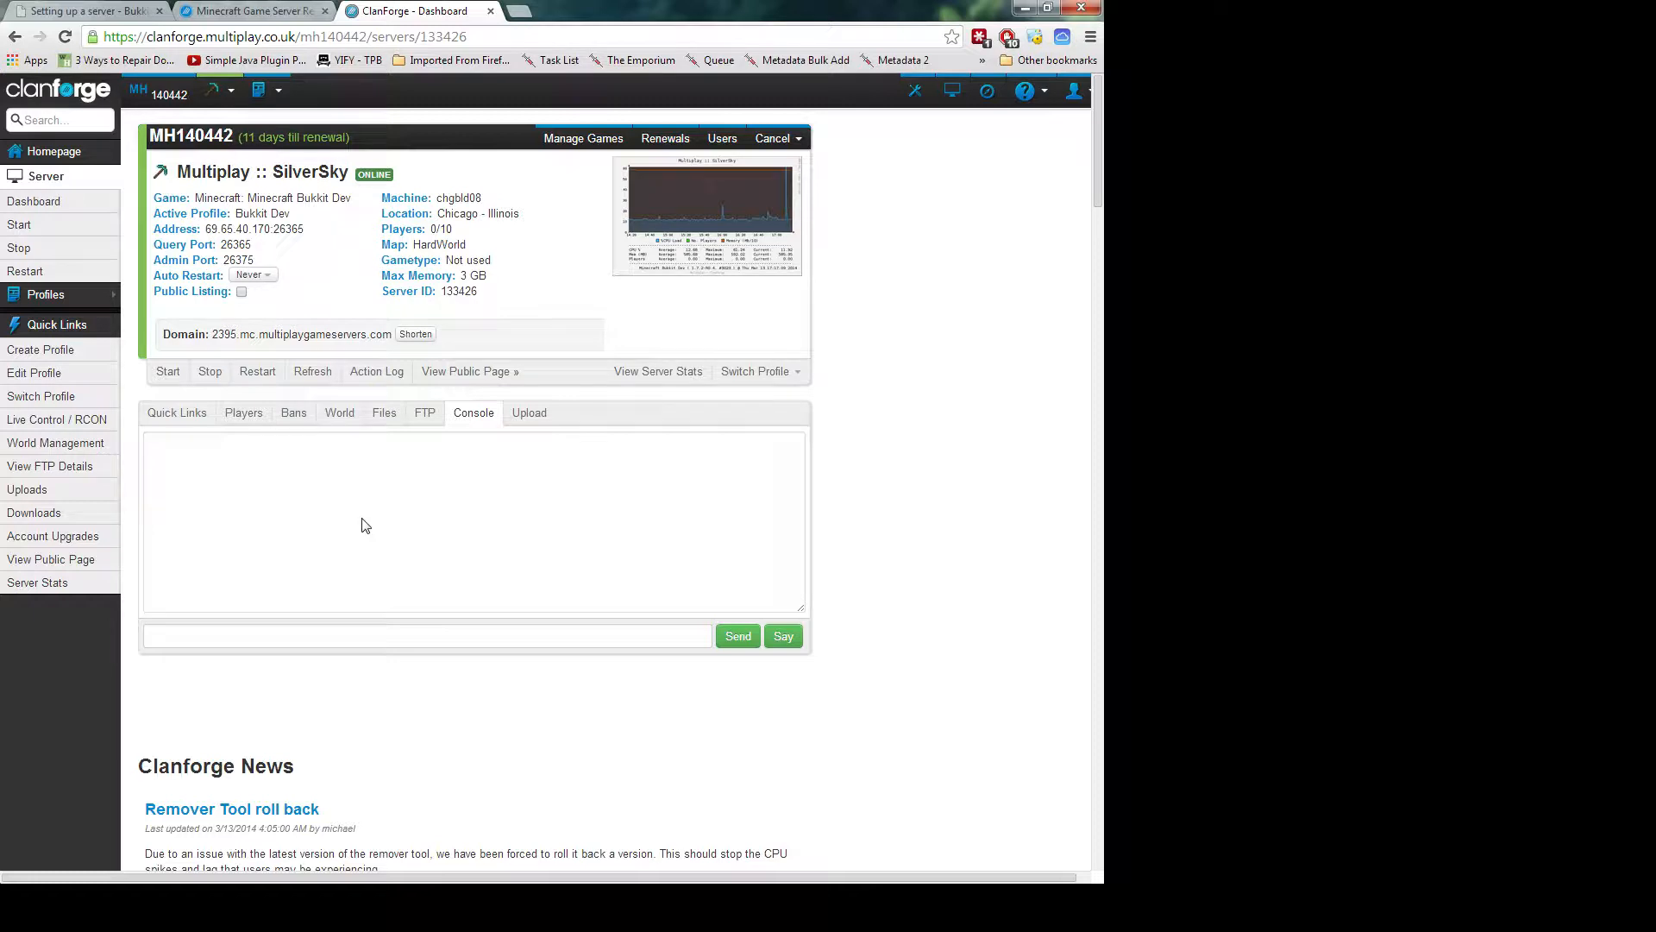
click(298, 630)
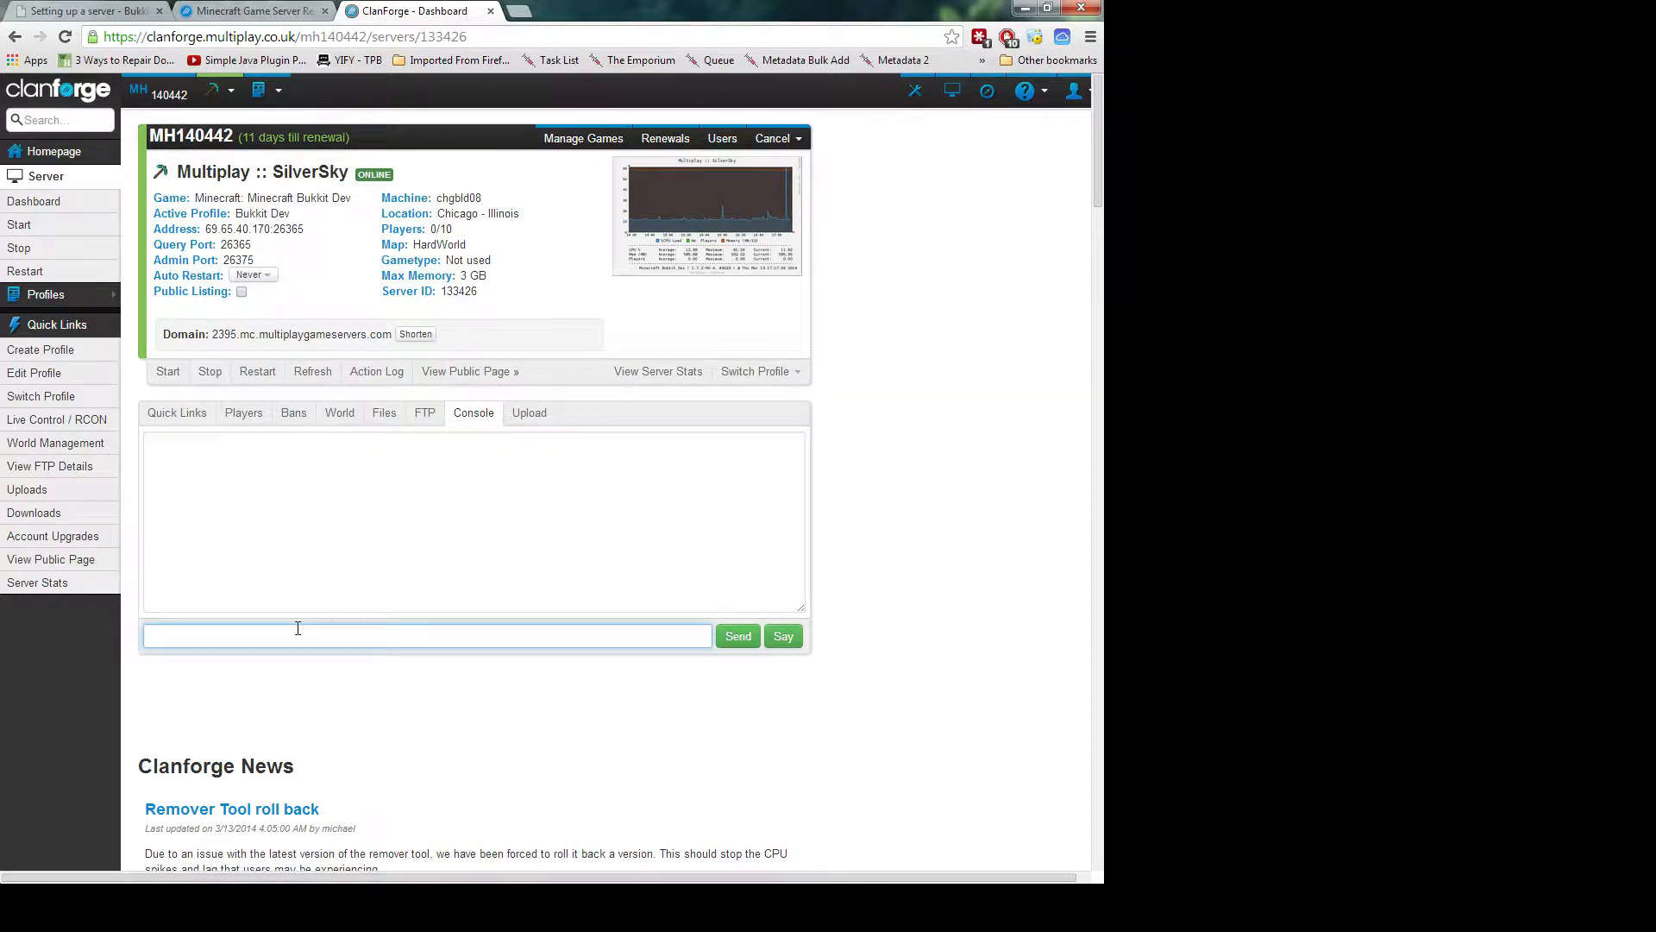
text(save-all)
key(Return)
Re-send save-all with the Send button, getting 'Forcing save' and 'Save complete'
click(228, 458)
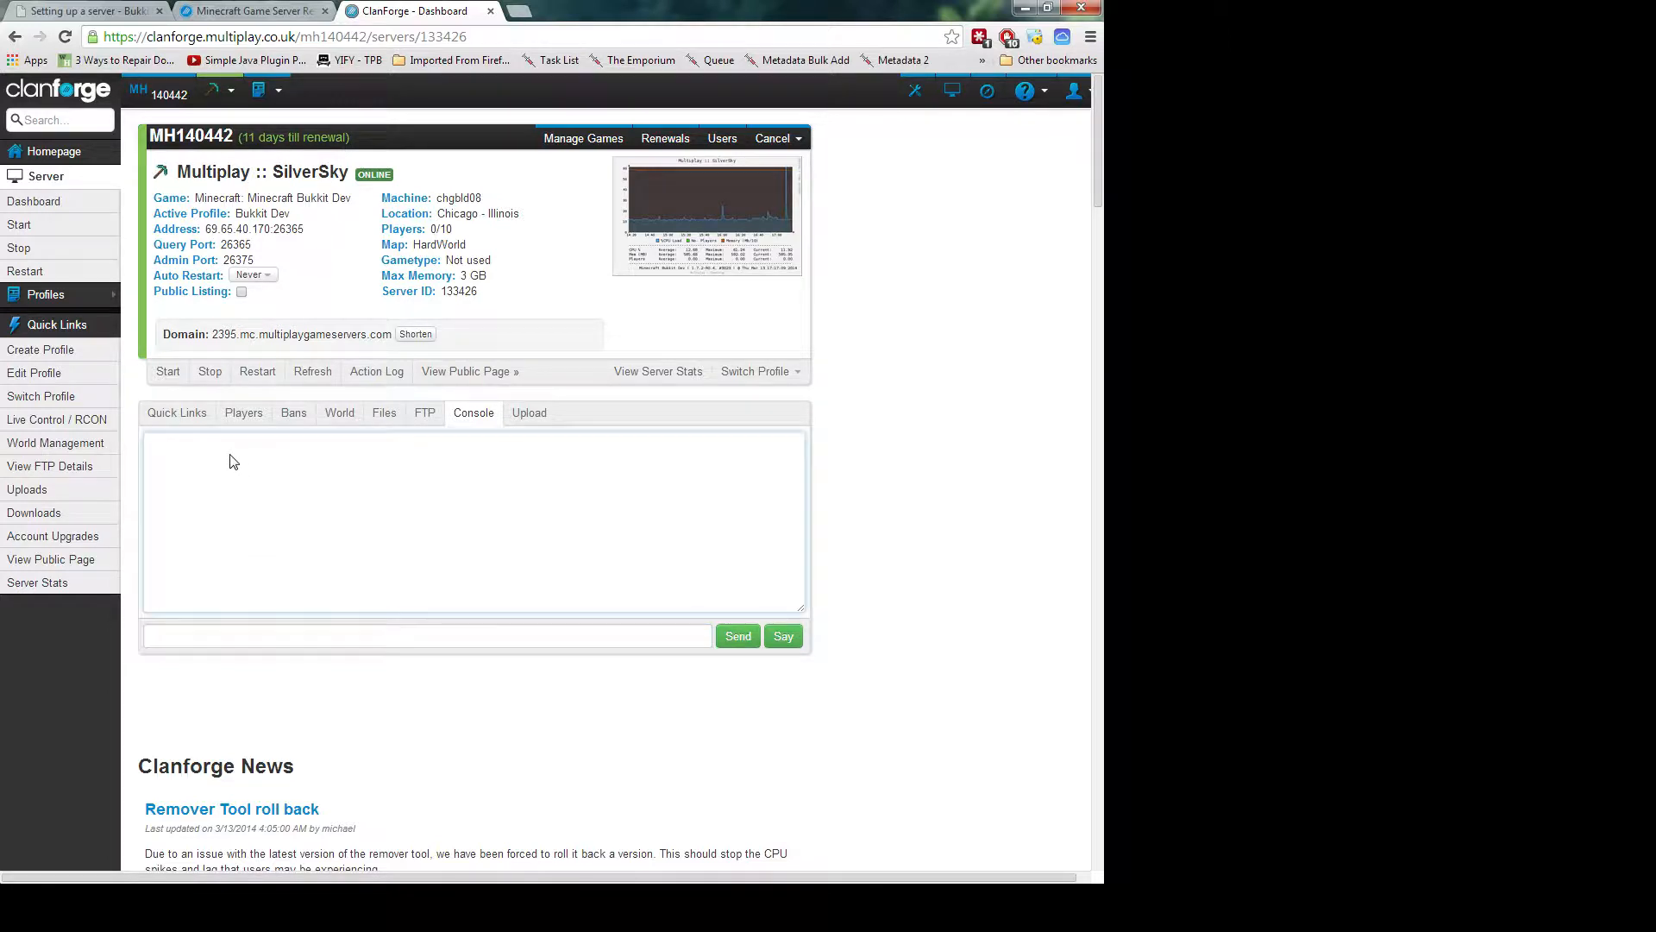
click(247, 634)
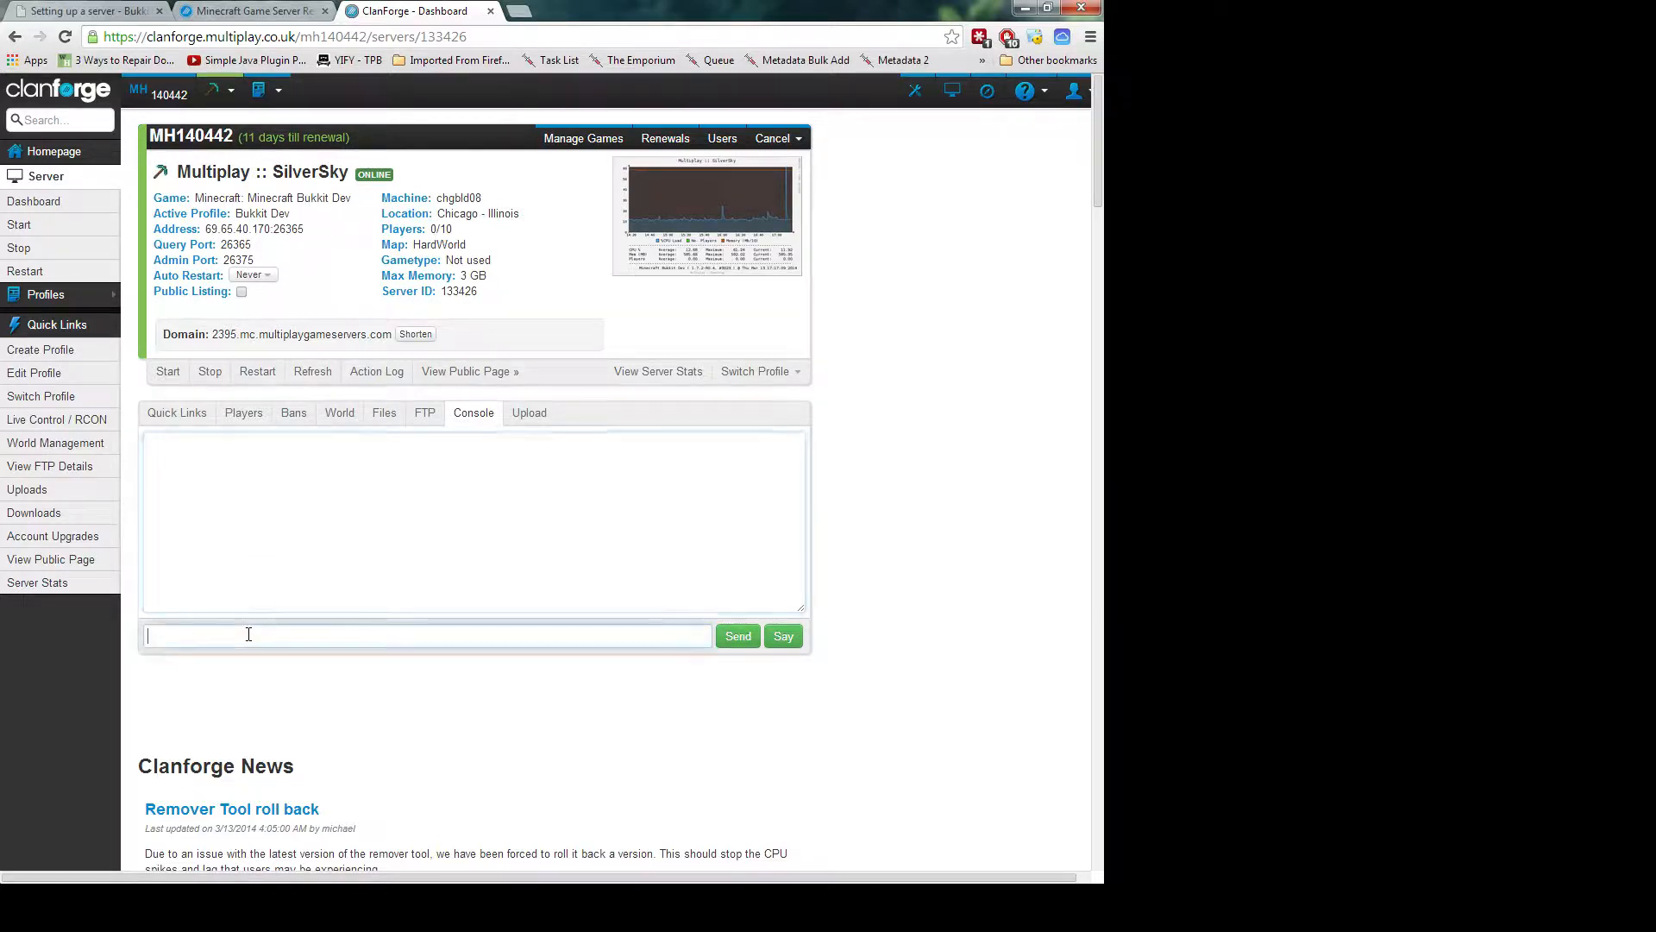
click(464, 422)
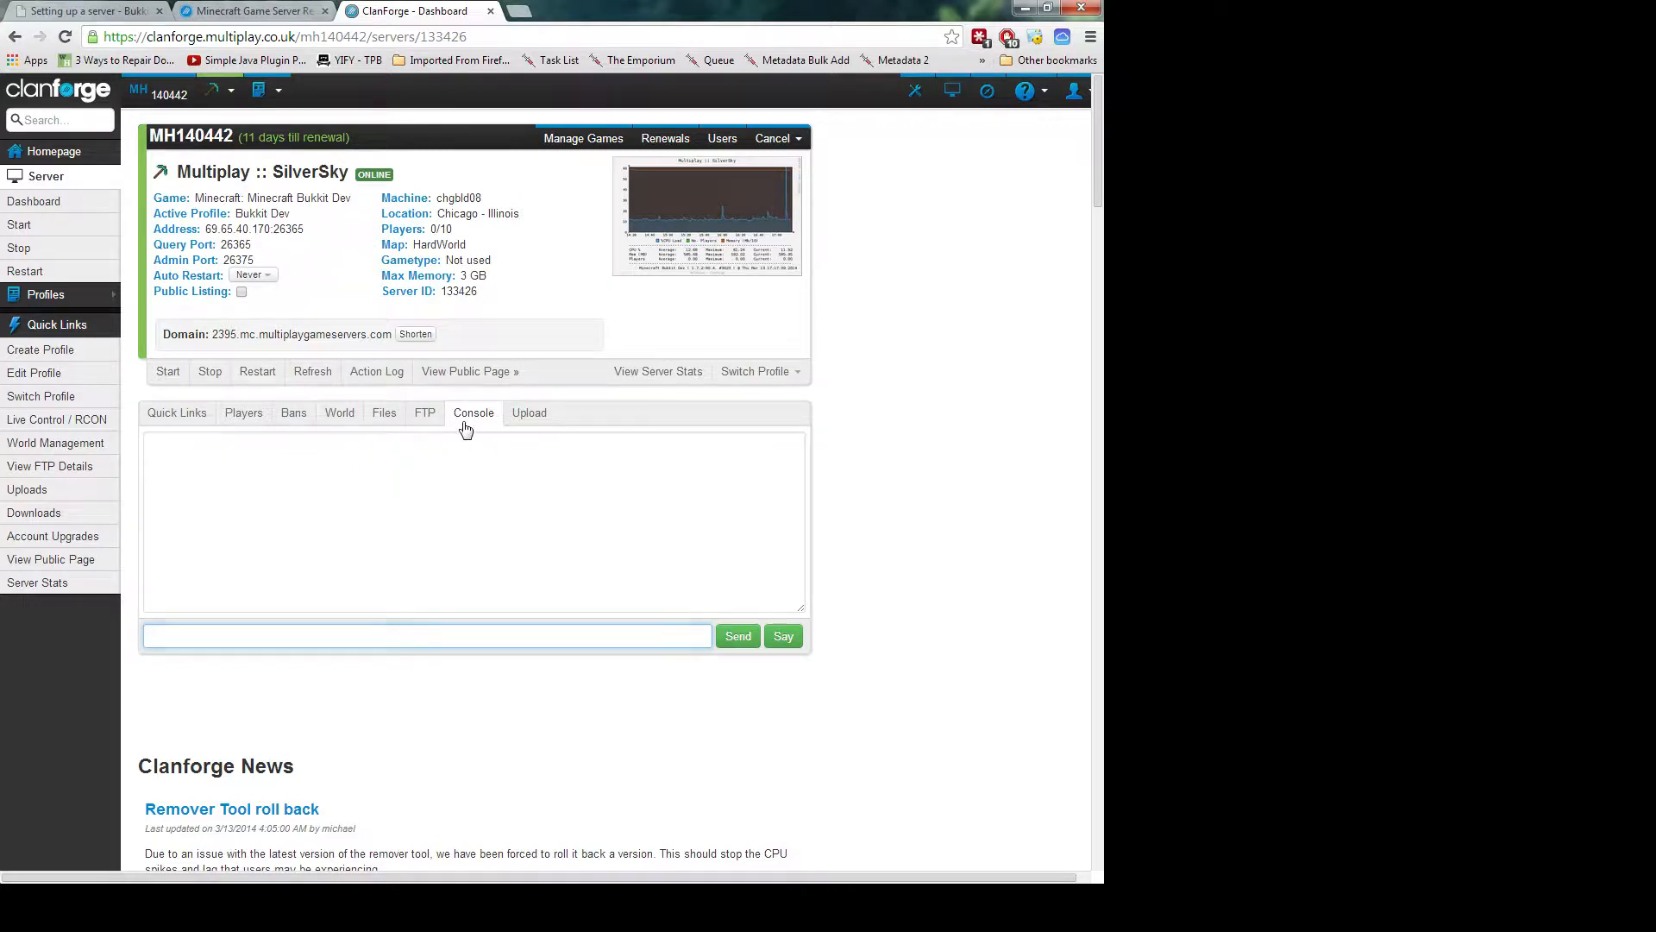
click(289, 634)
text(save-all)
click(737, 635)
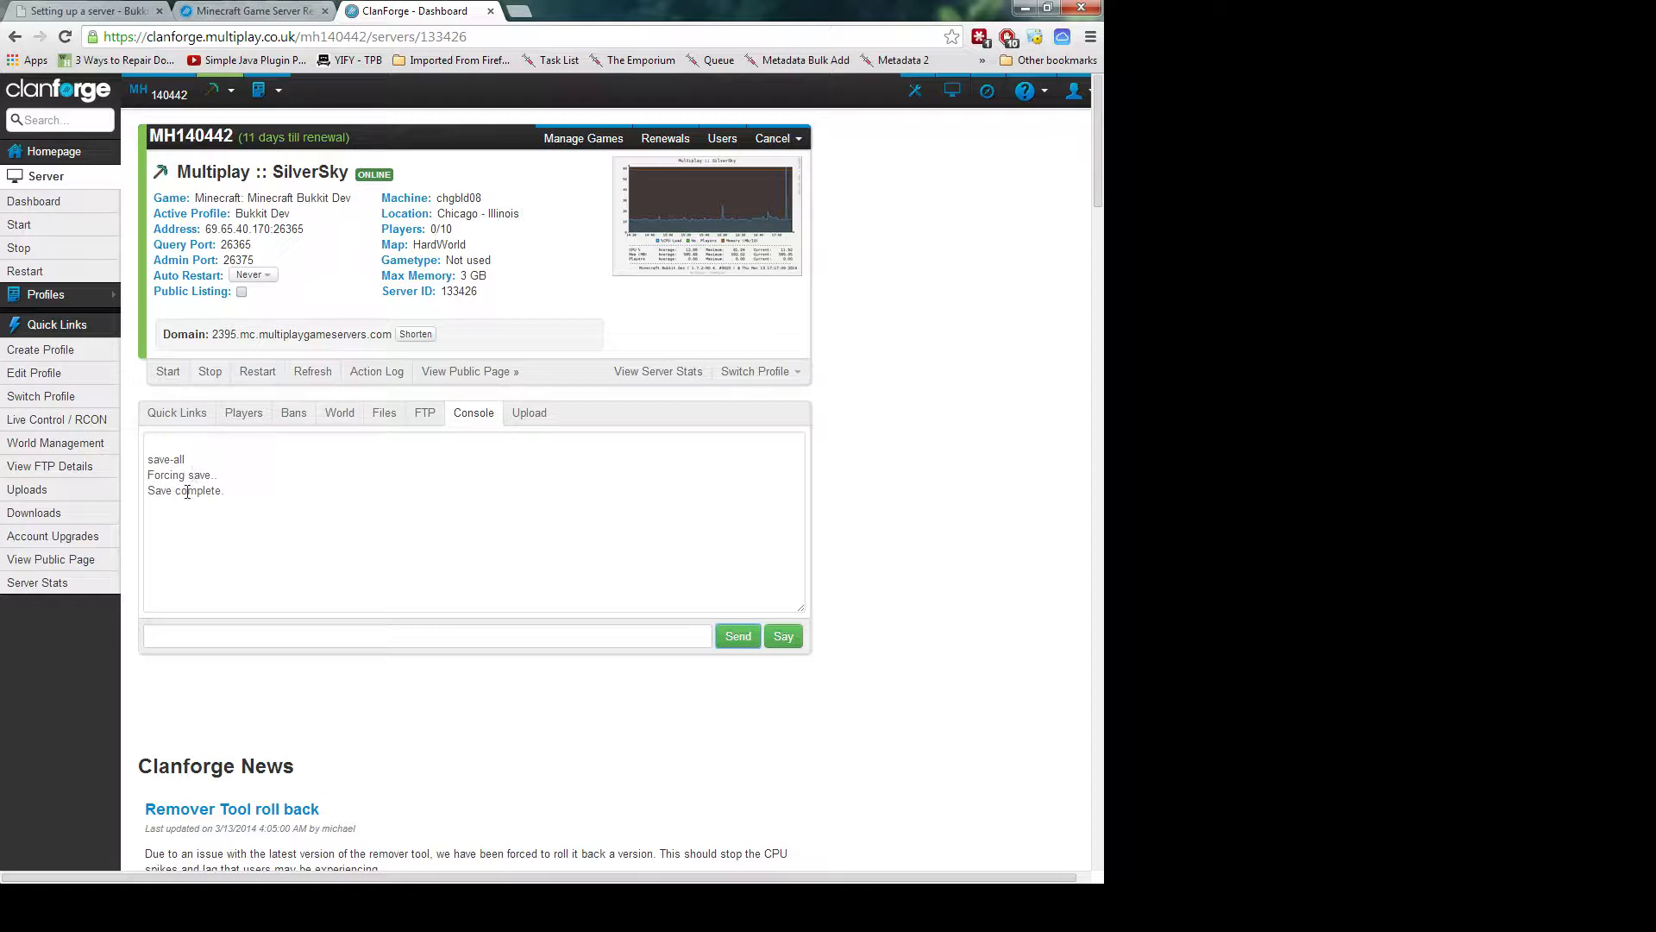
double_click(252, 501)
click(256, 538)
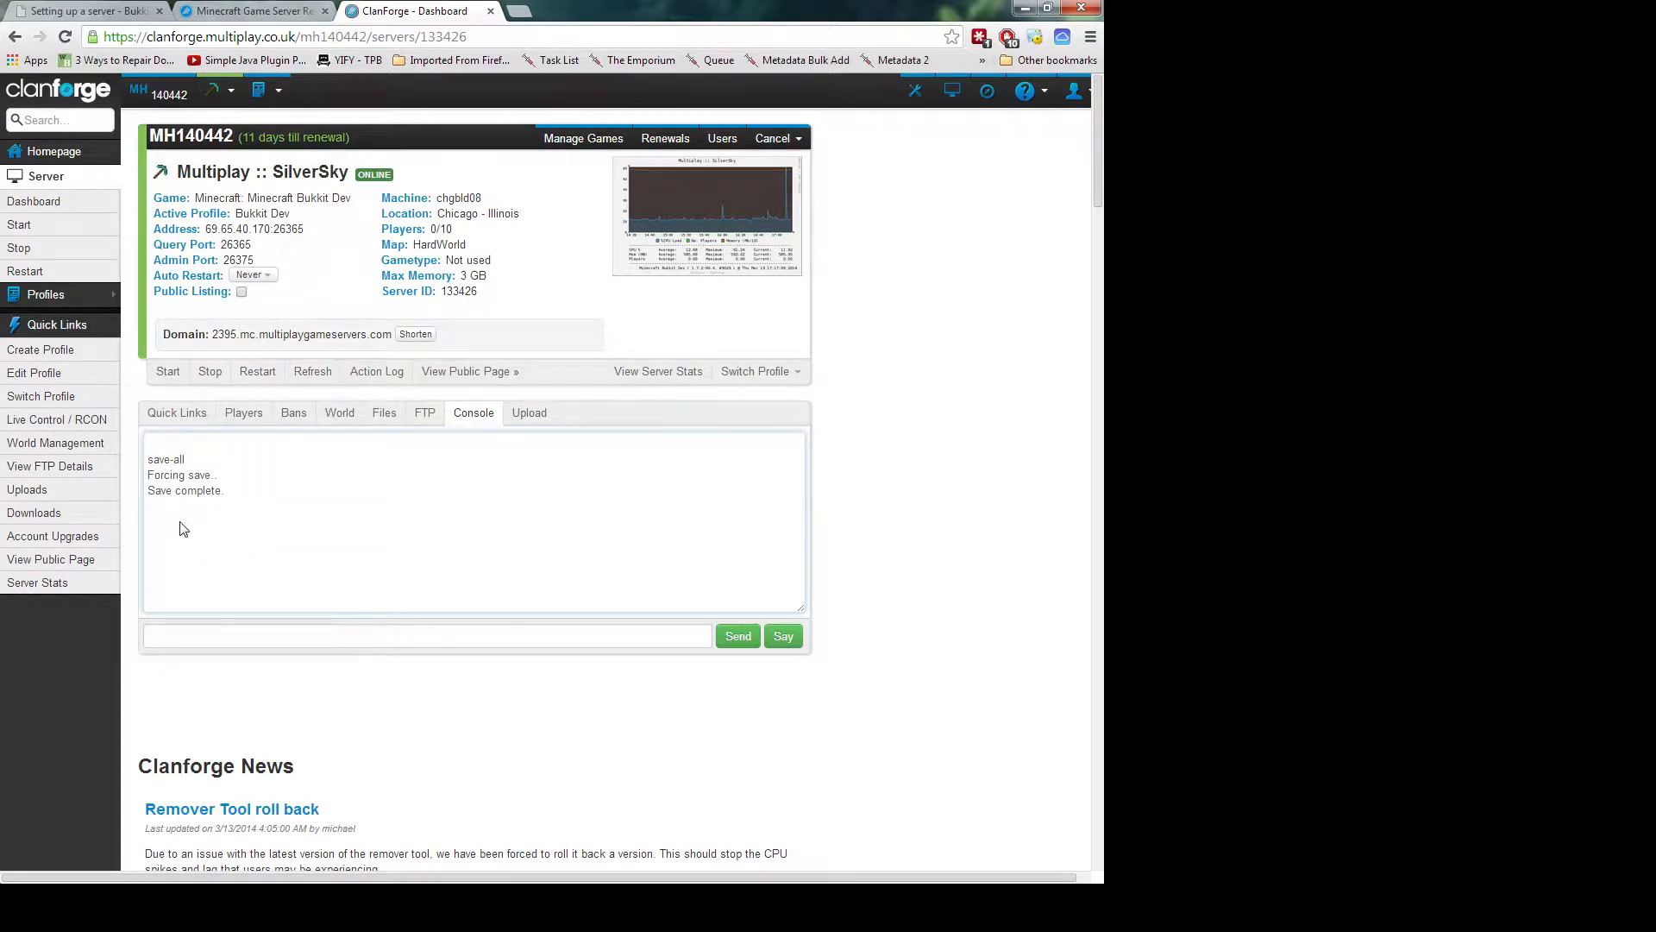
click(204, 636)
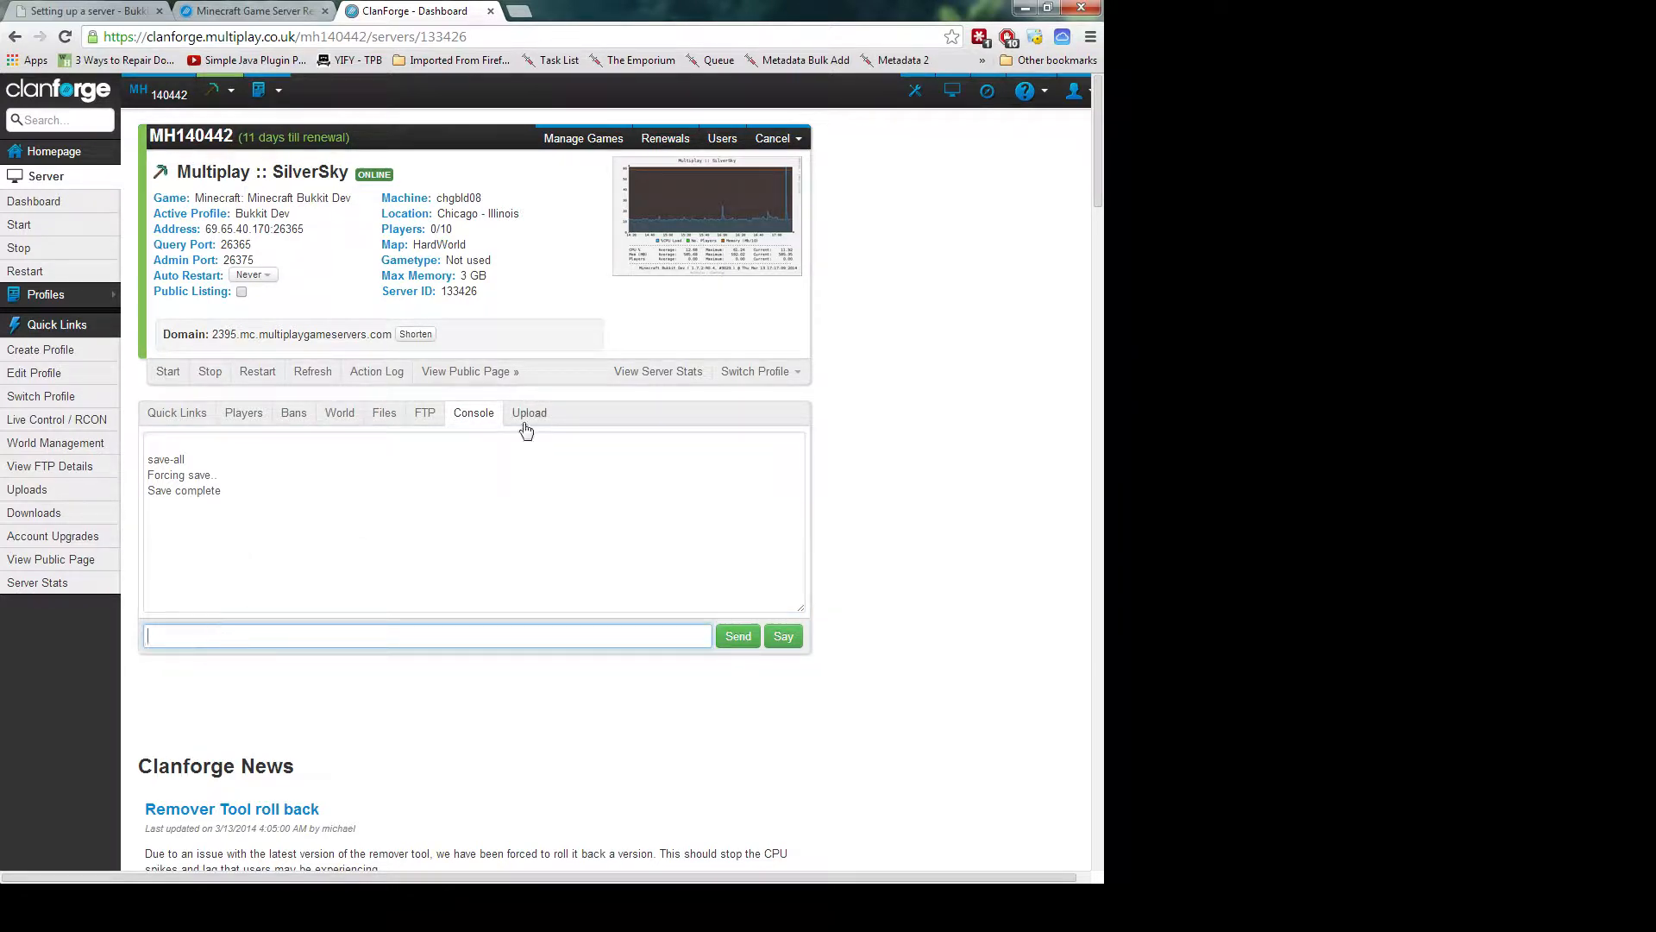
Stop the SilverSky server, confirming the stop and acknowledging the Server stopped notice
click(210, 371)
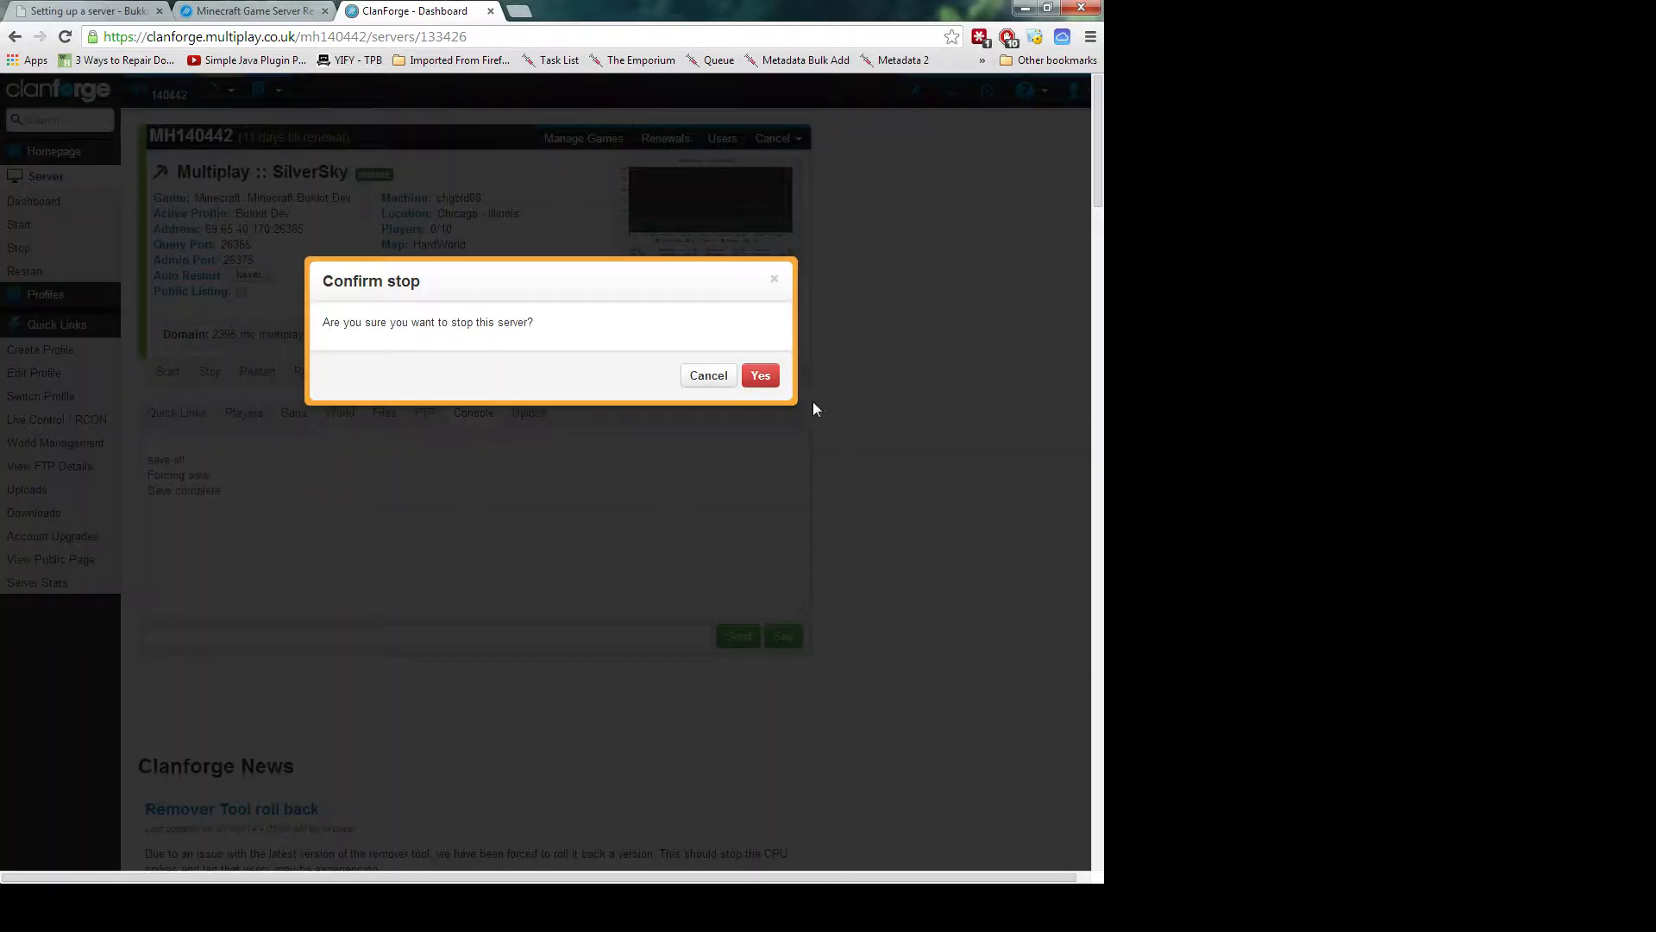
click(761, 376)
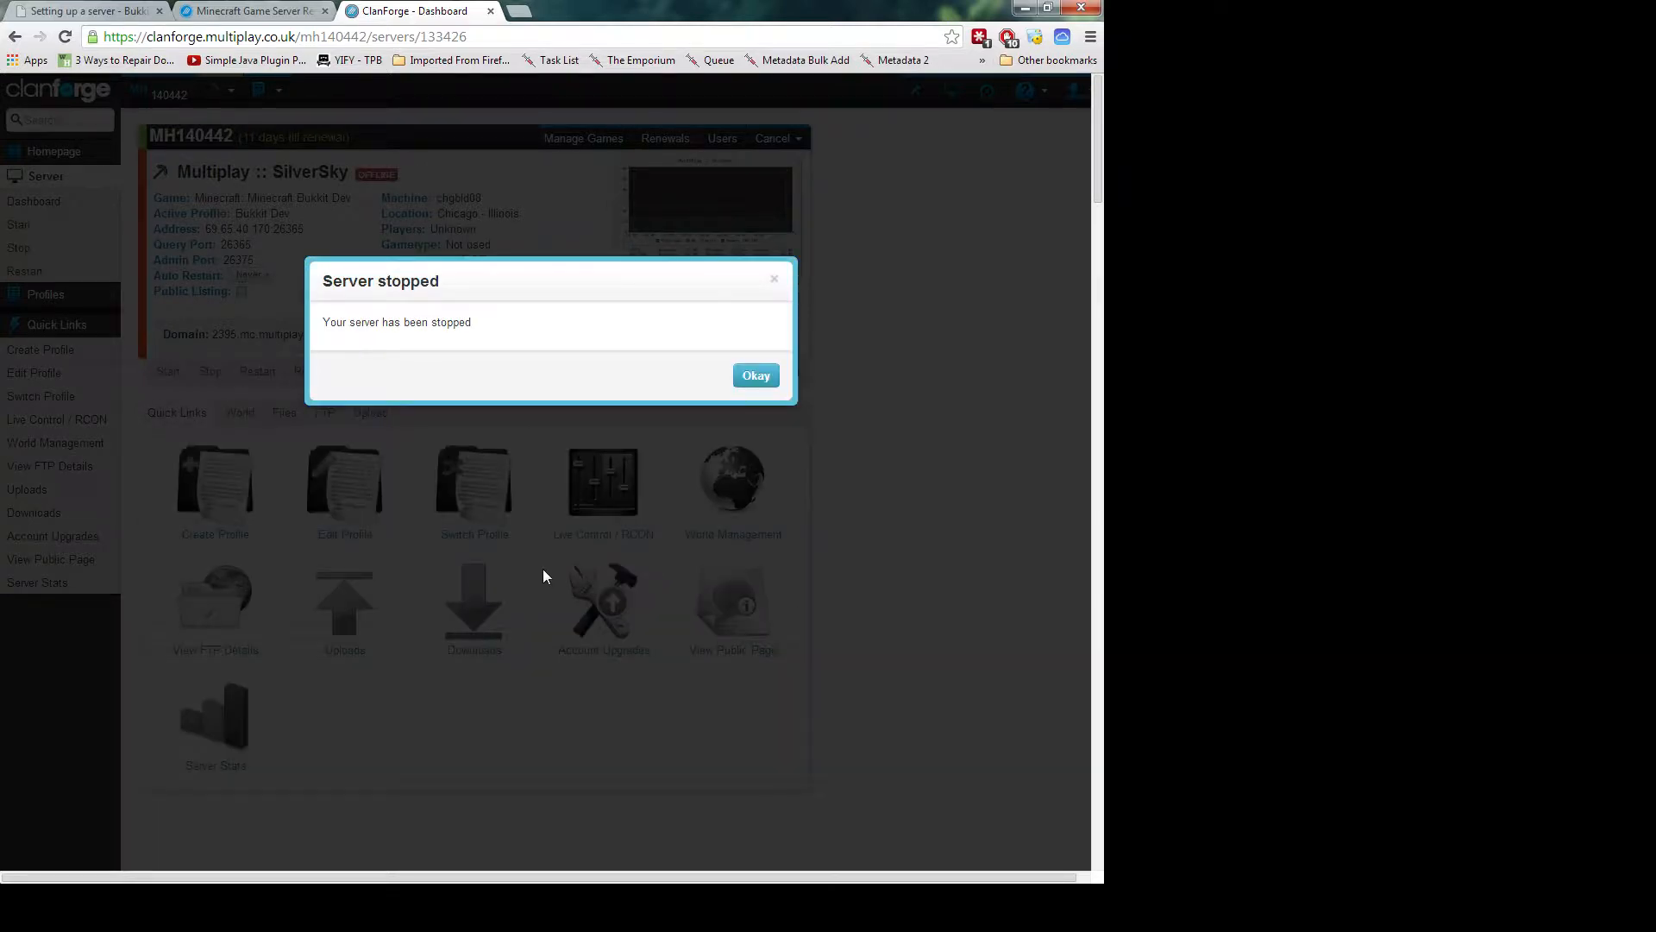
click(756, 377)
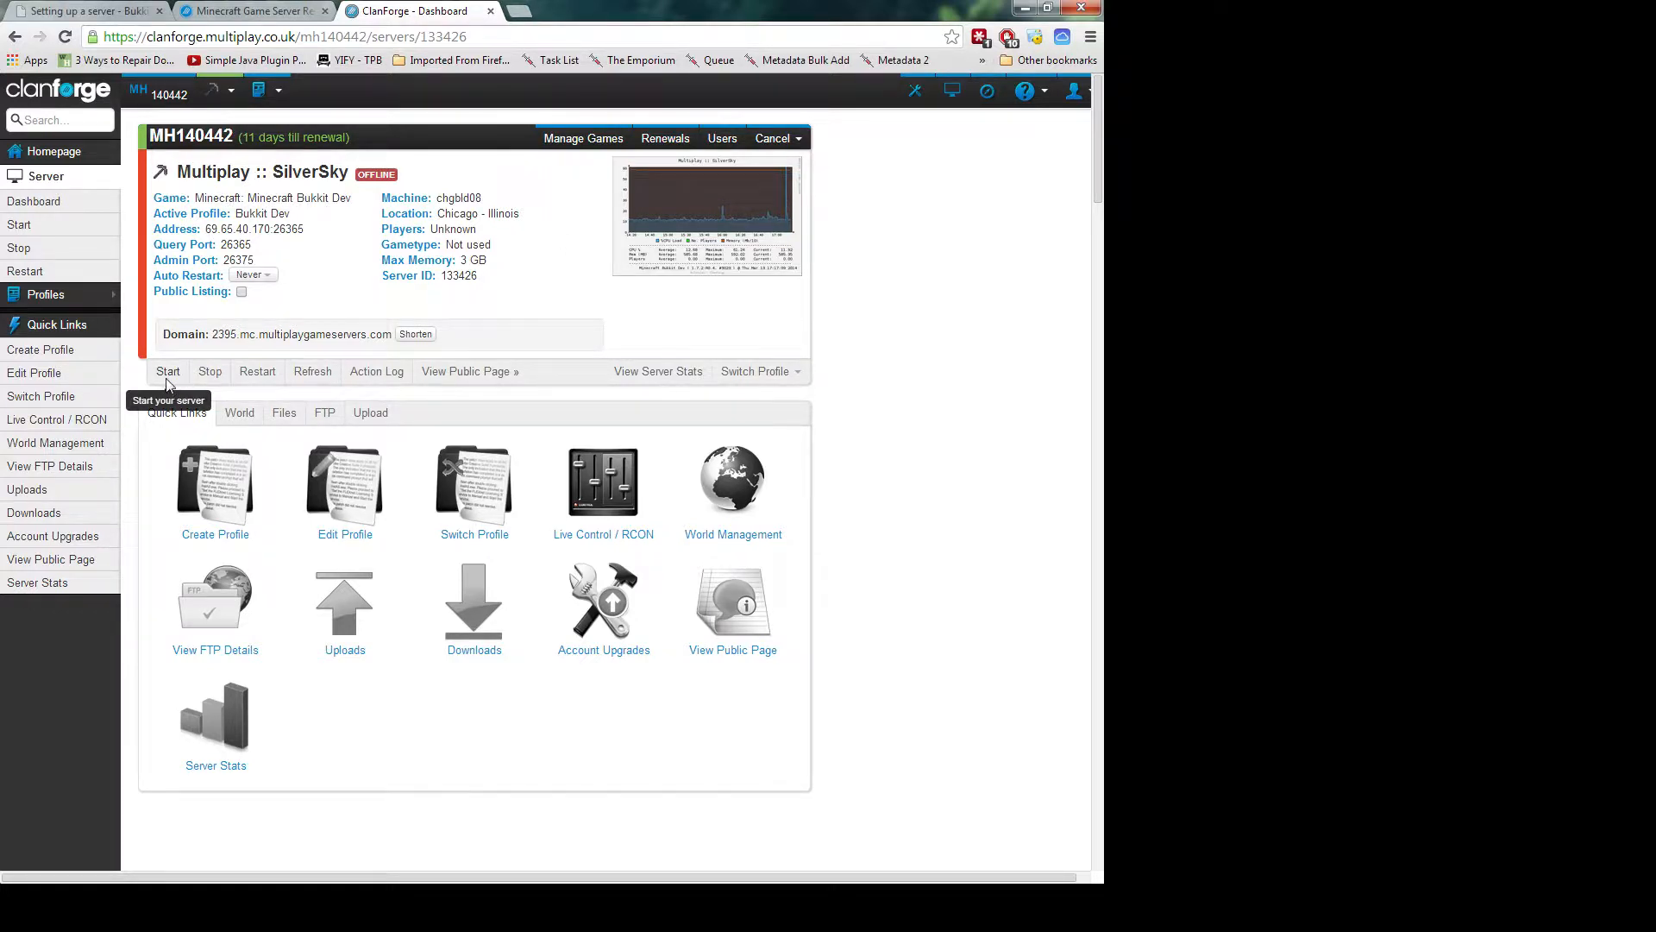
Start the SilverSky server again and confirm the start
click(168, 383)
click(755, 378)
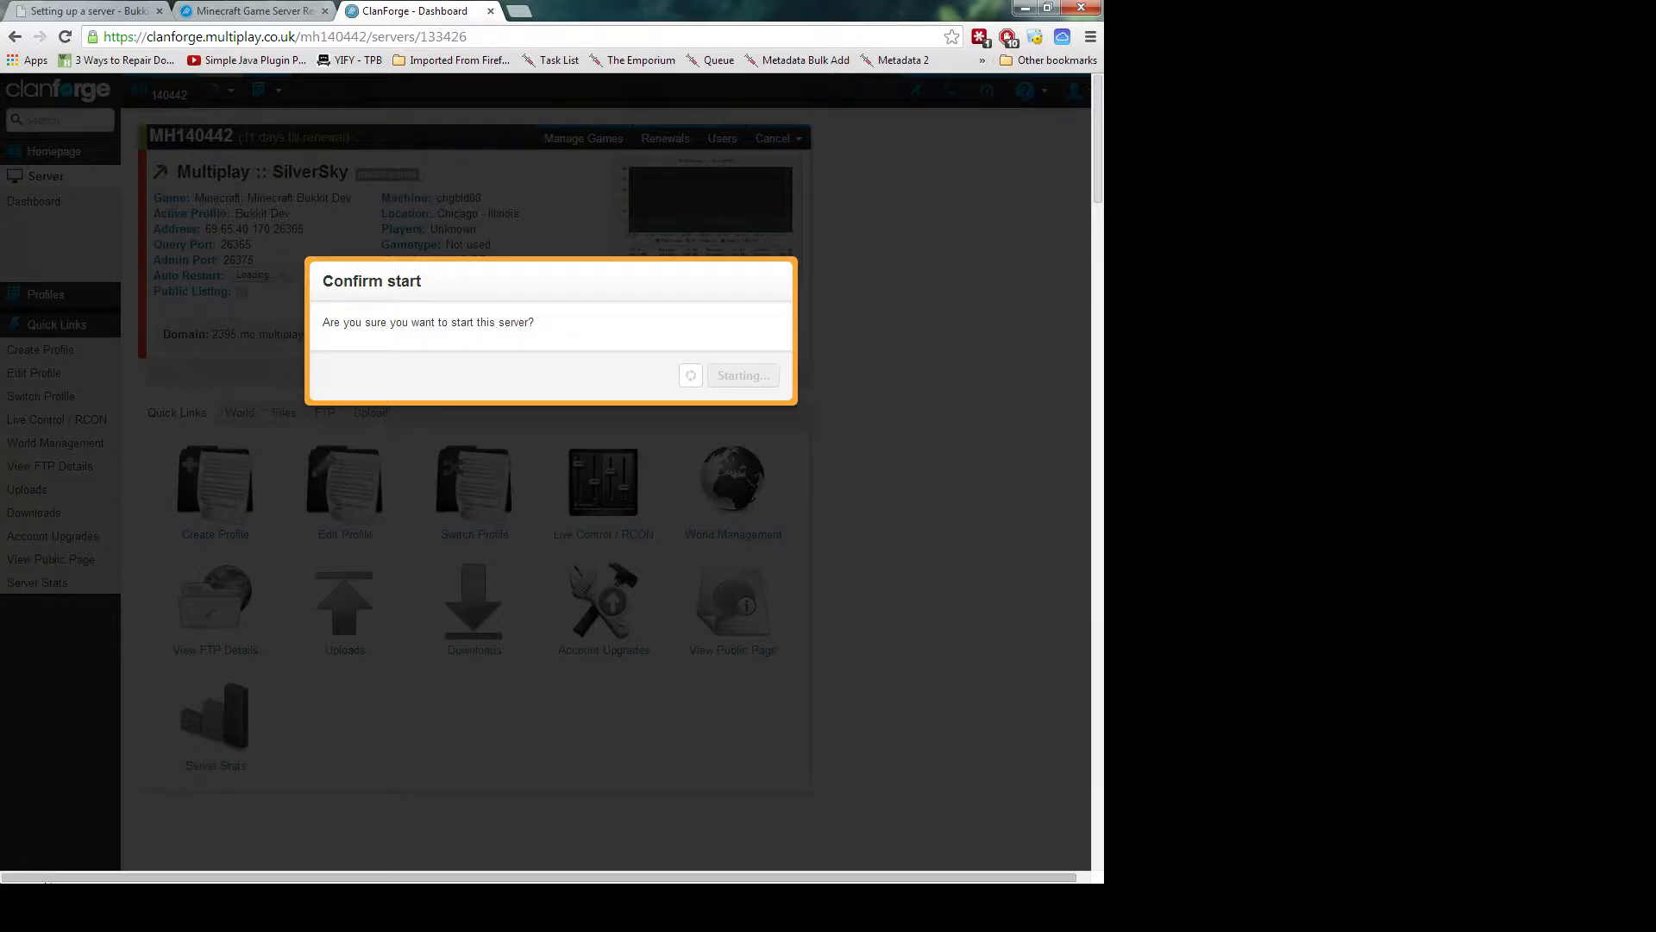
In a new tab, go to bukkit.org and open the Get Plugins listing
click(519, 12)
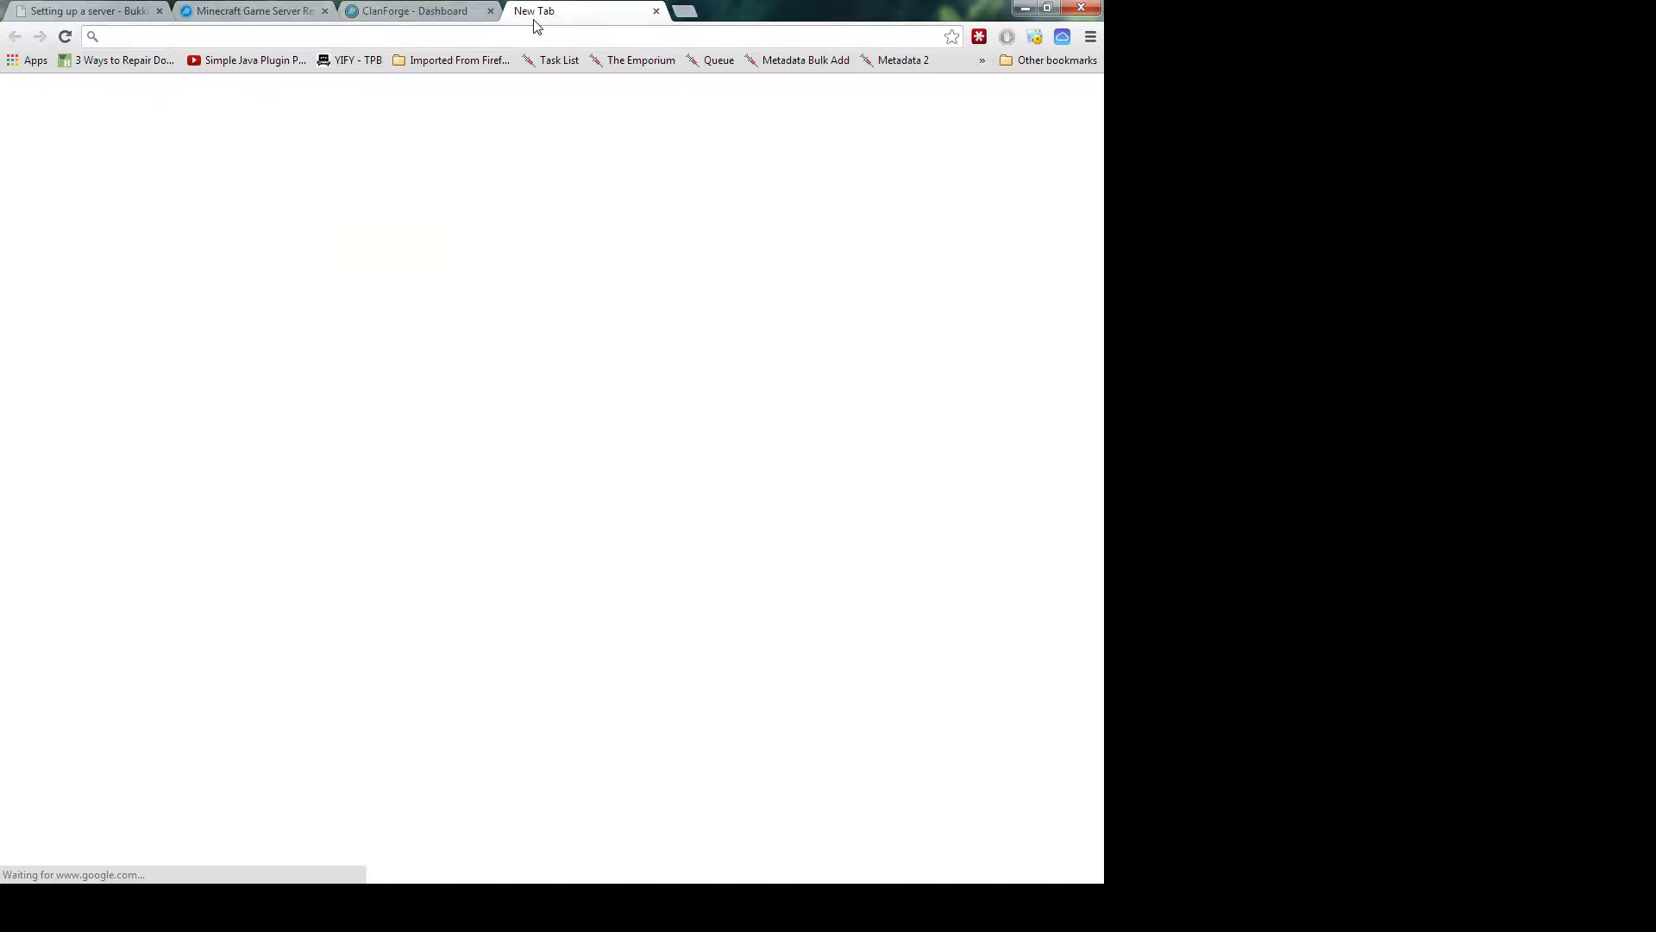
text(bukkit)
key(Return)
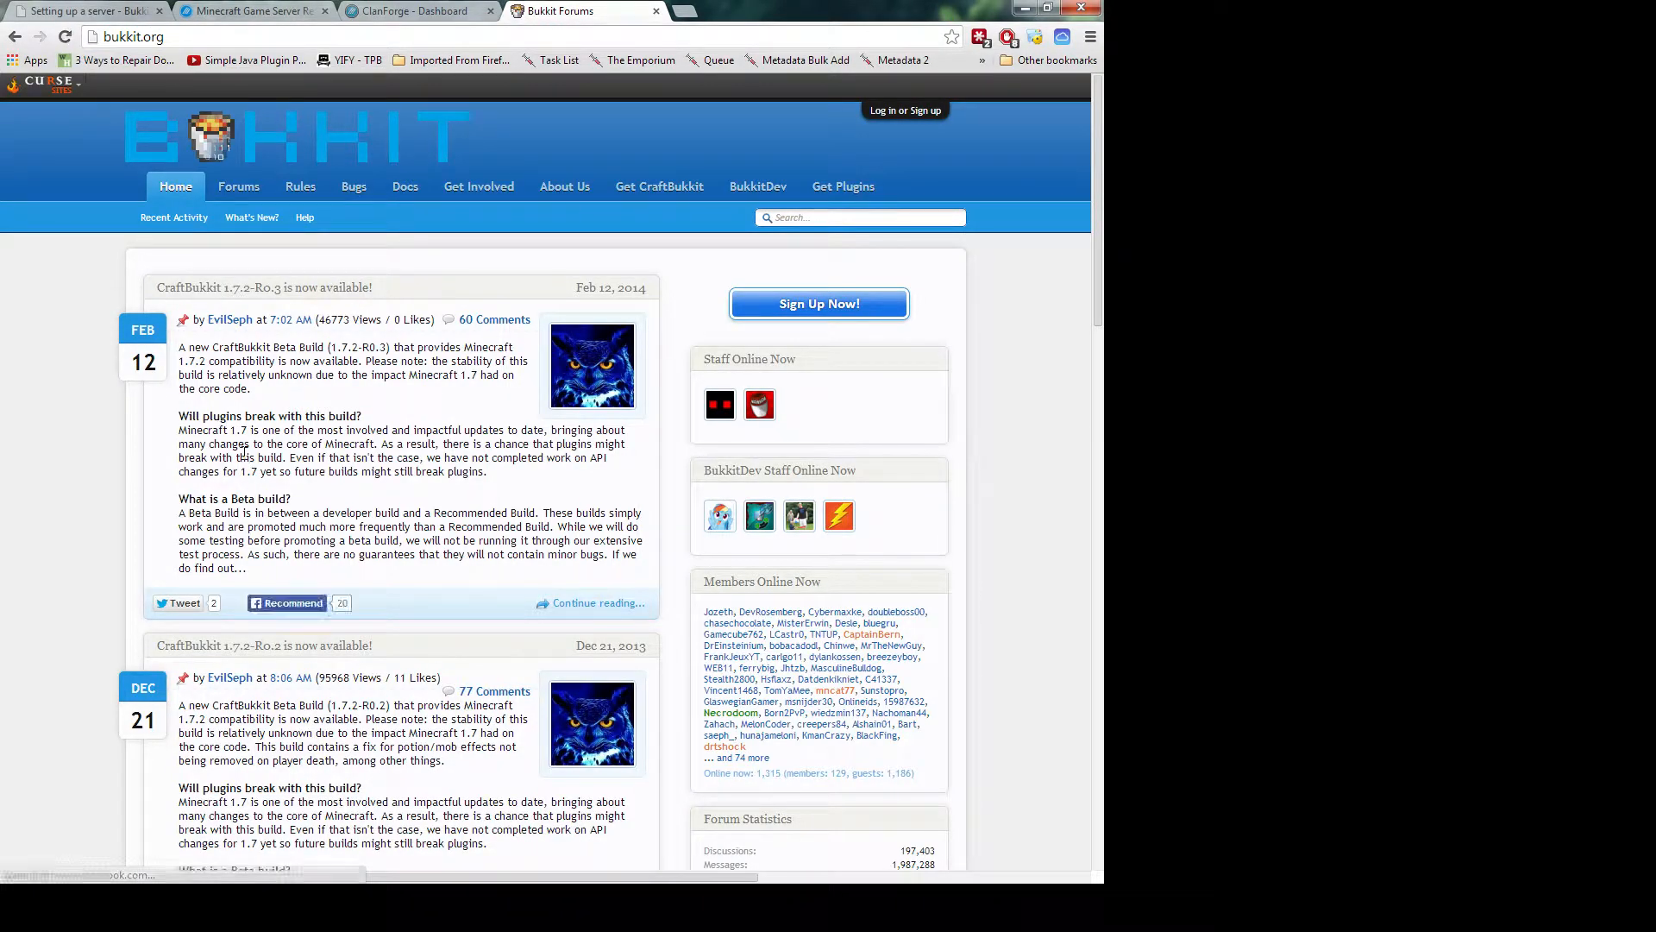
click(844, 188)
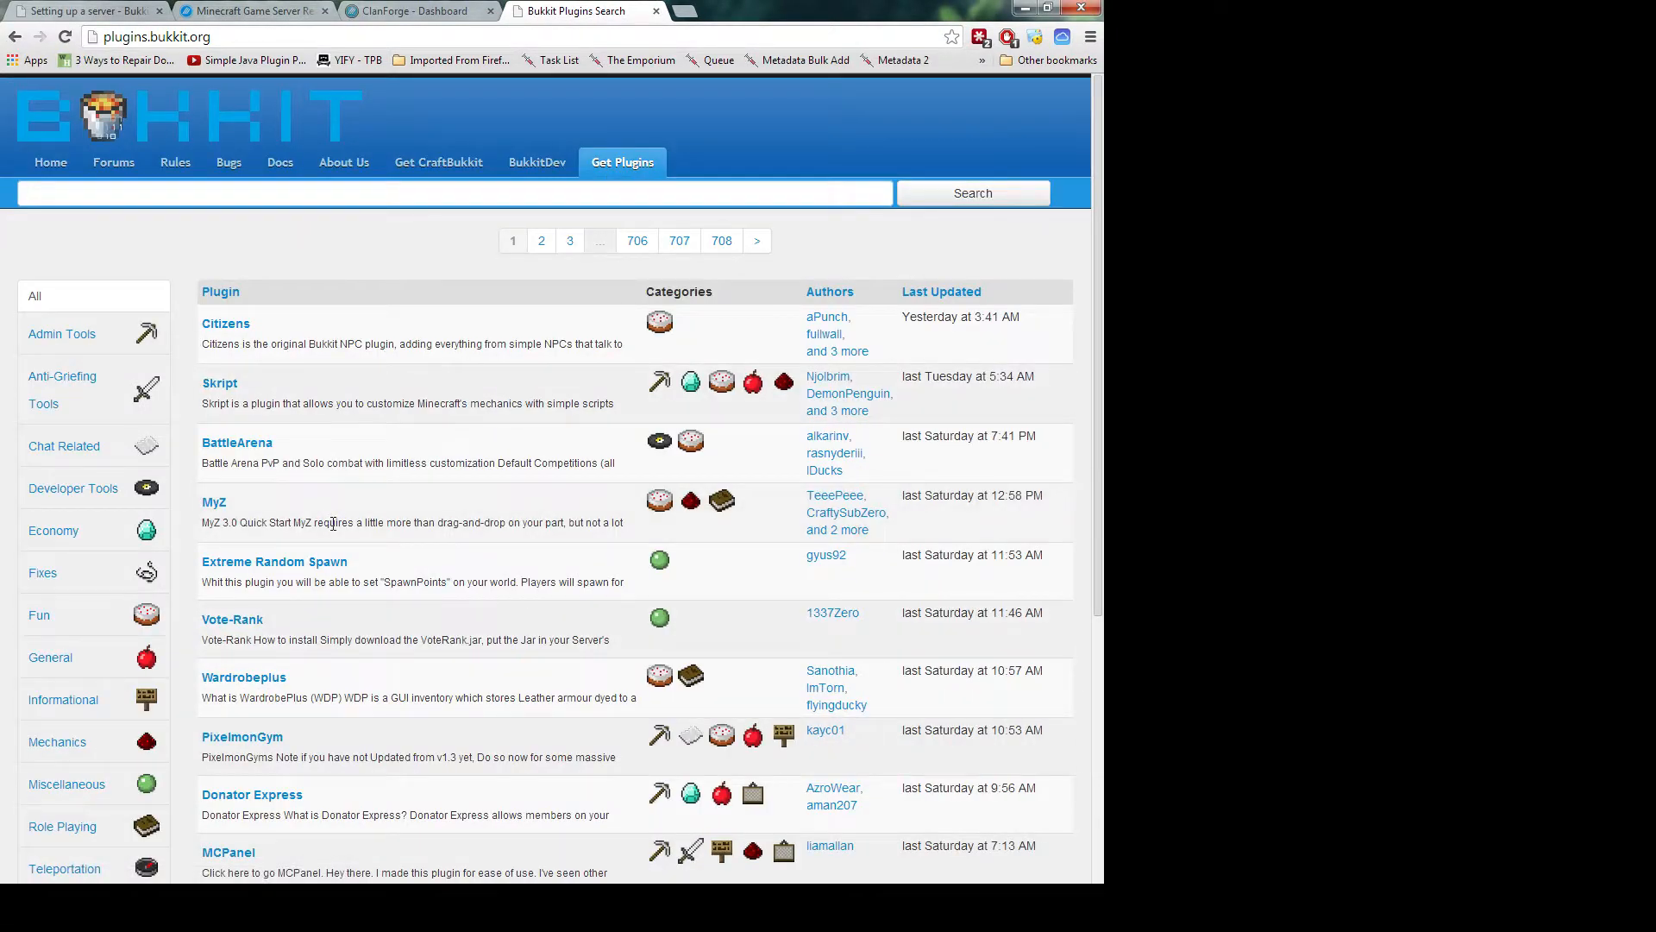
Search the BukkitDev plugin list for 'mythicmob'
scroll(335, 530, down, 4)
scroll(336, 530, up, 3)
click(301, 199)
text(mythicmobs)
key(Return)
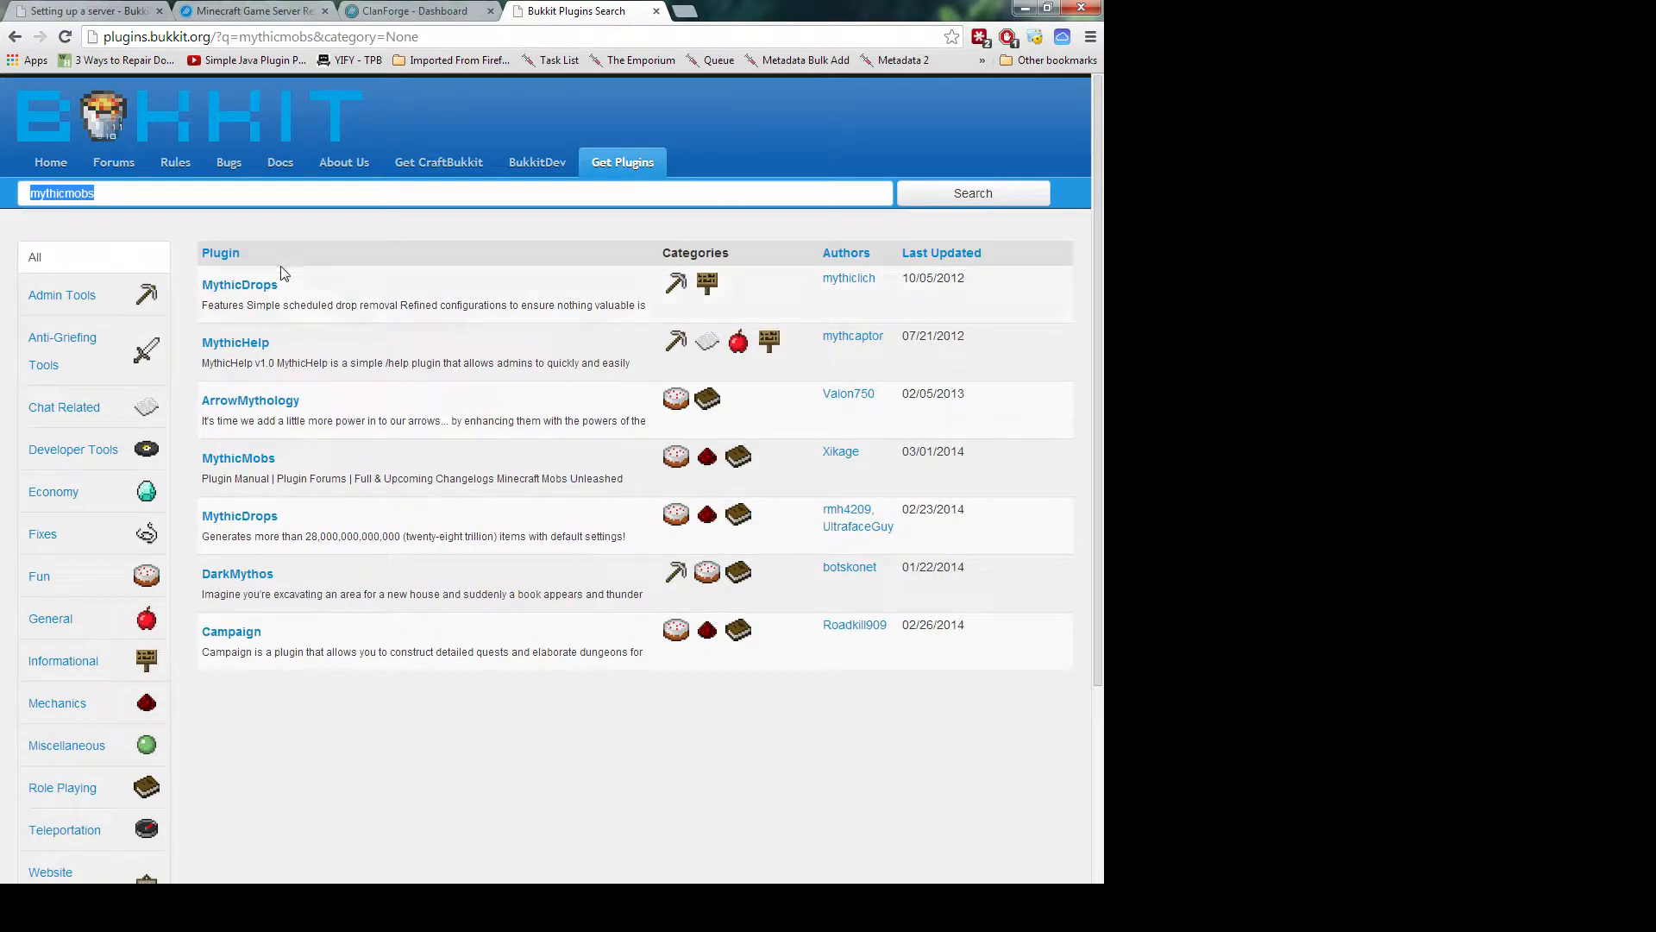
Open the MythicMobs result and scroll through its description, usage notes and recent files
click(248, 465)
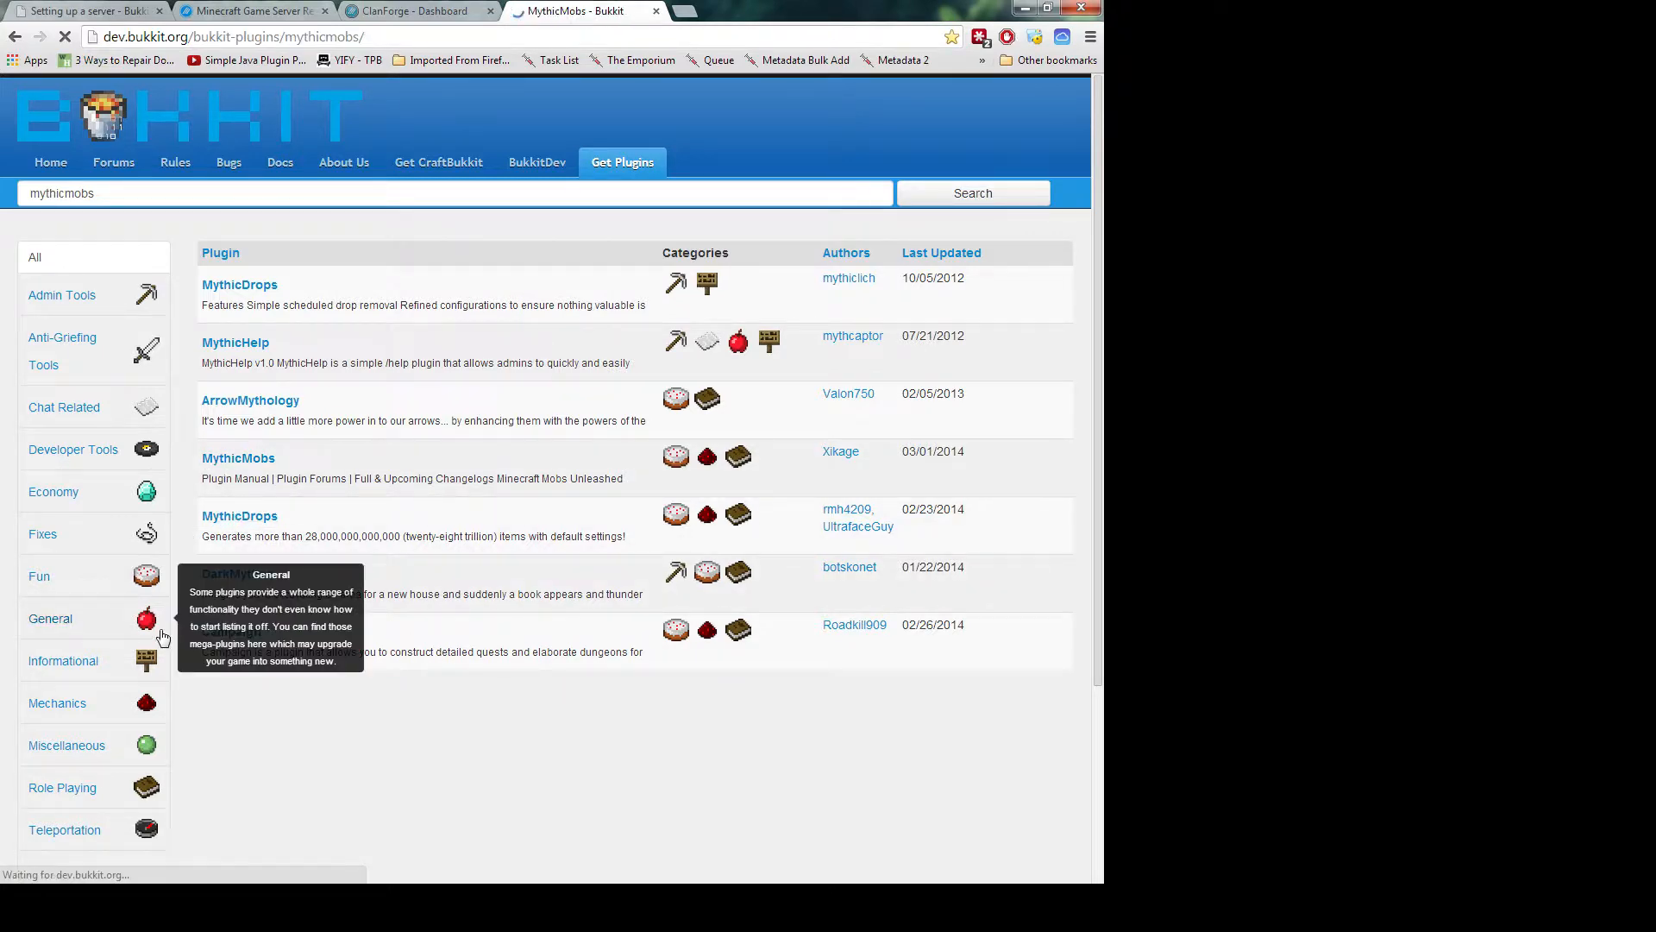
scroll(367, 630, down, 4)
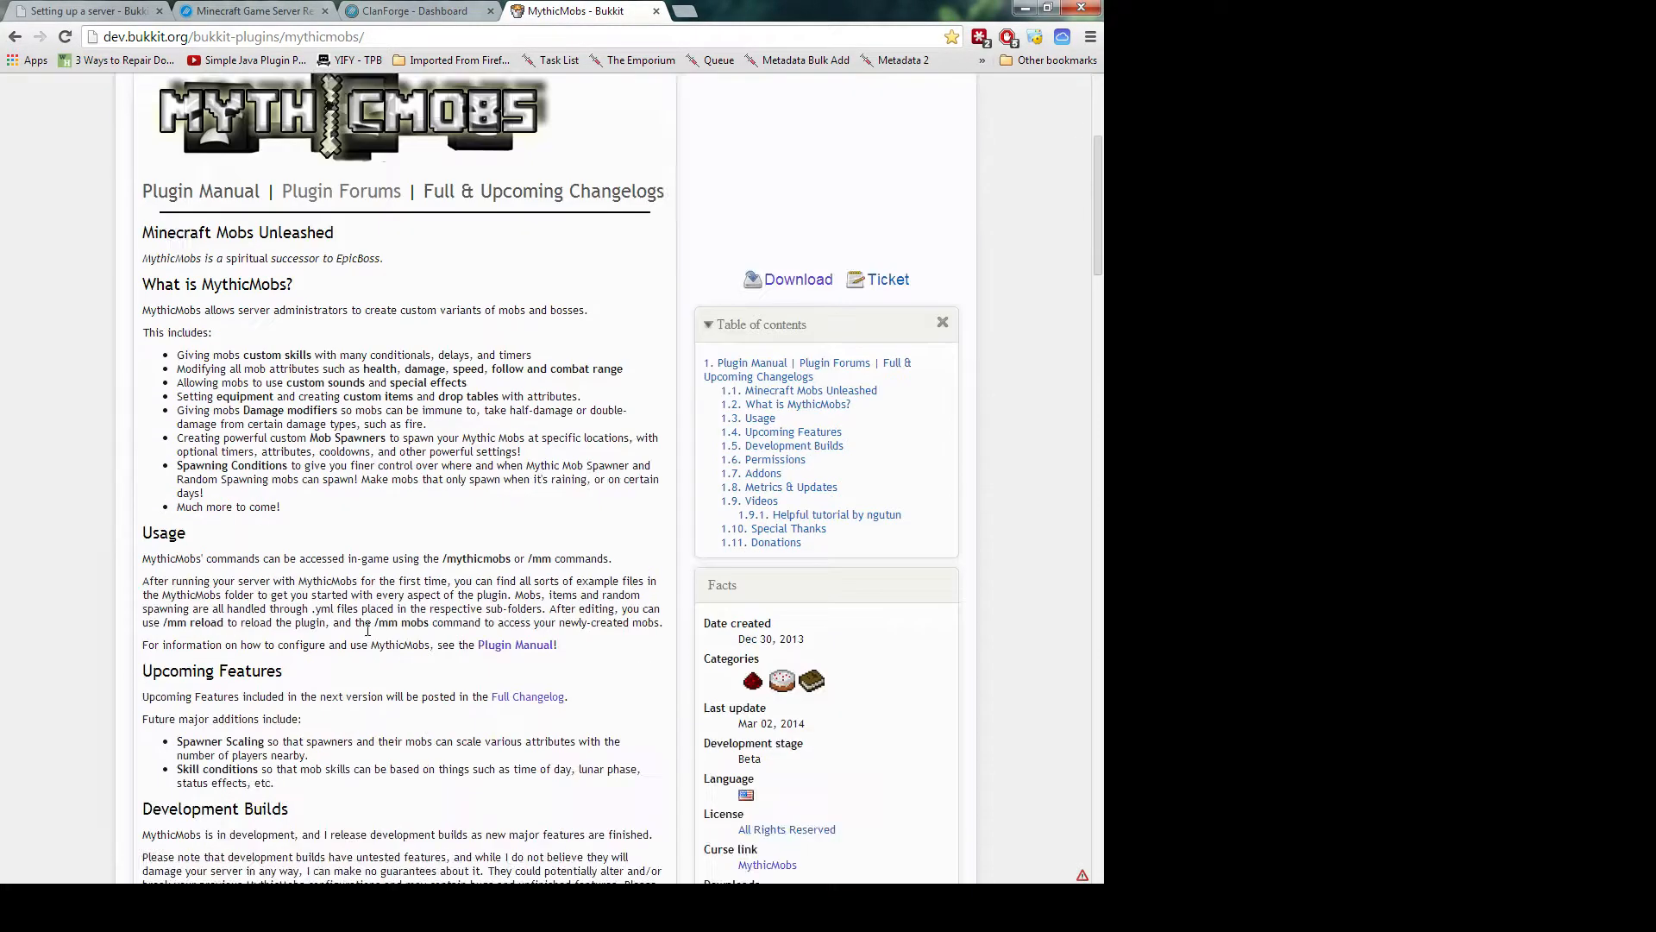
scroll(367, 629, up, 2)
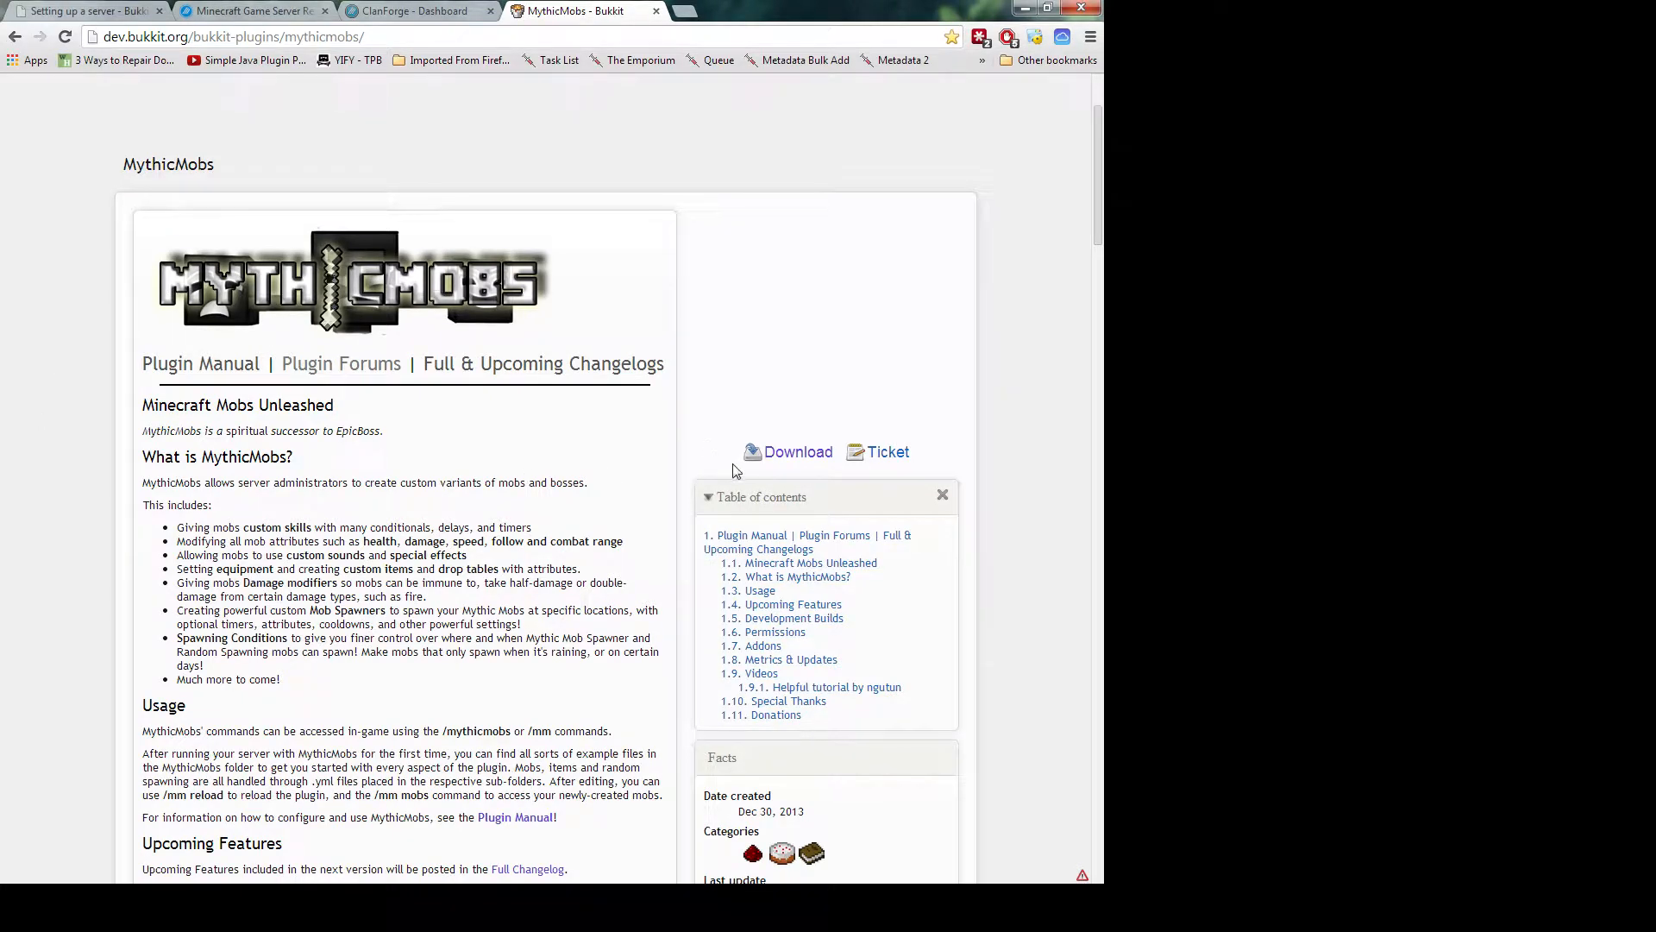
scroll(653, 459, down, 5)
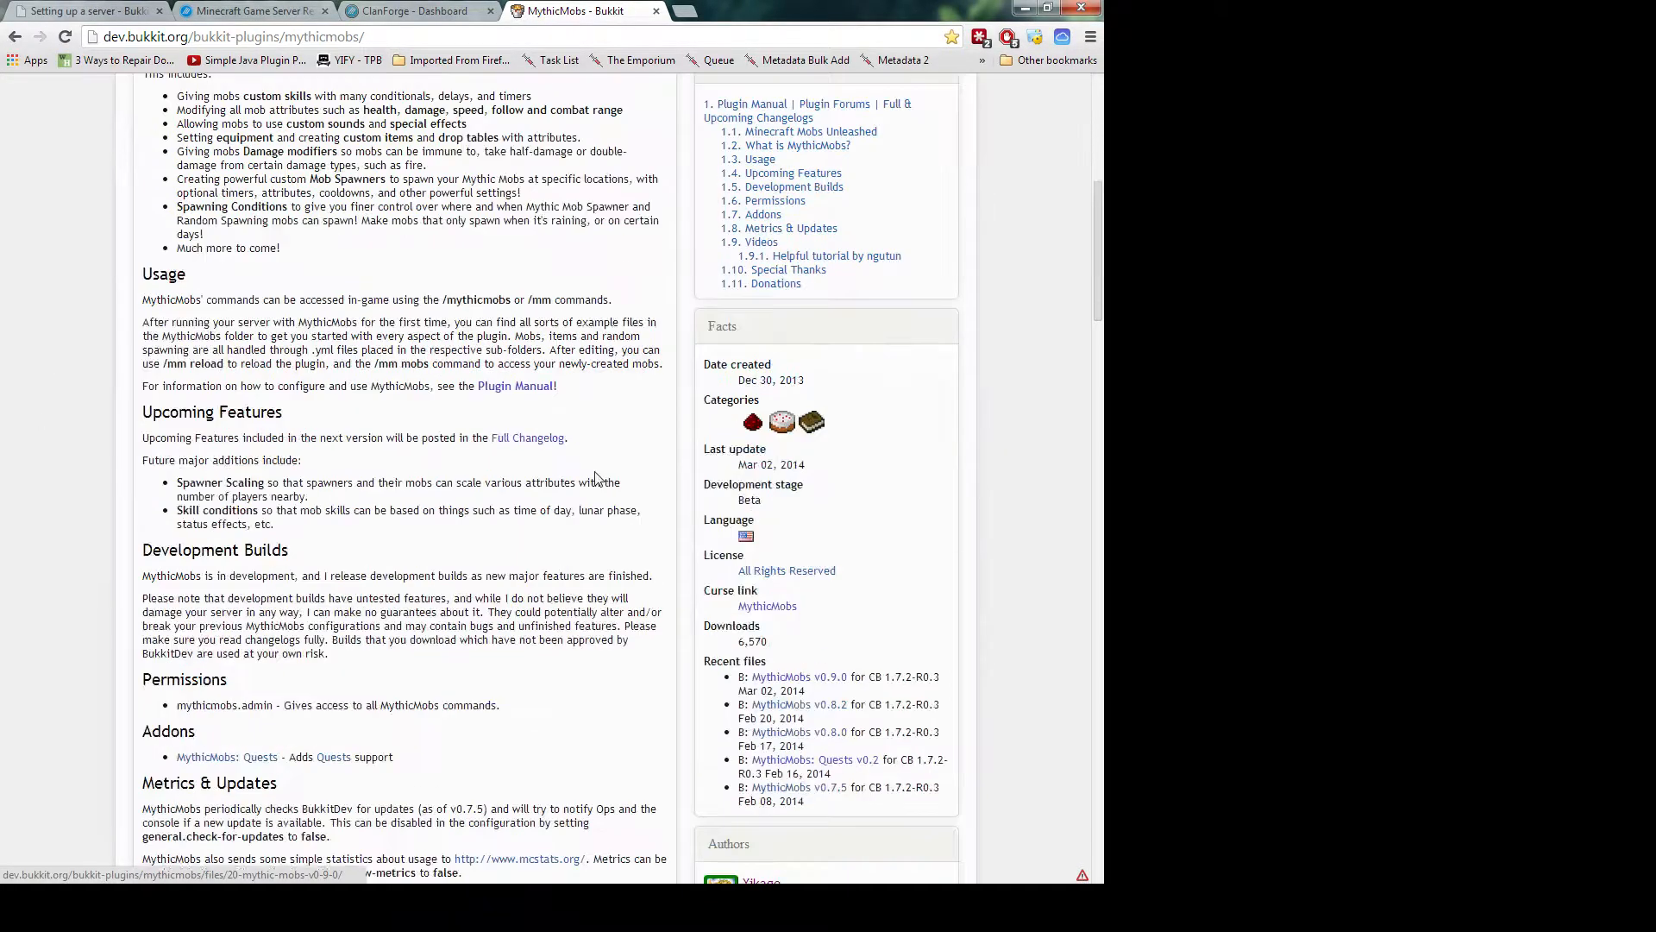
scroll(604, 474, up, 5)
scroll(695, 470, down, 9)
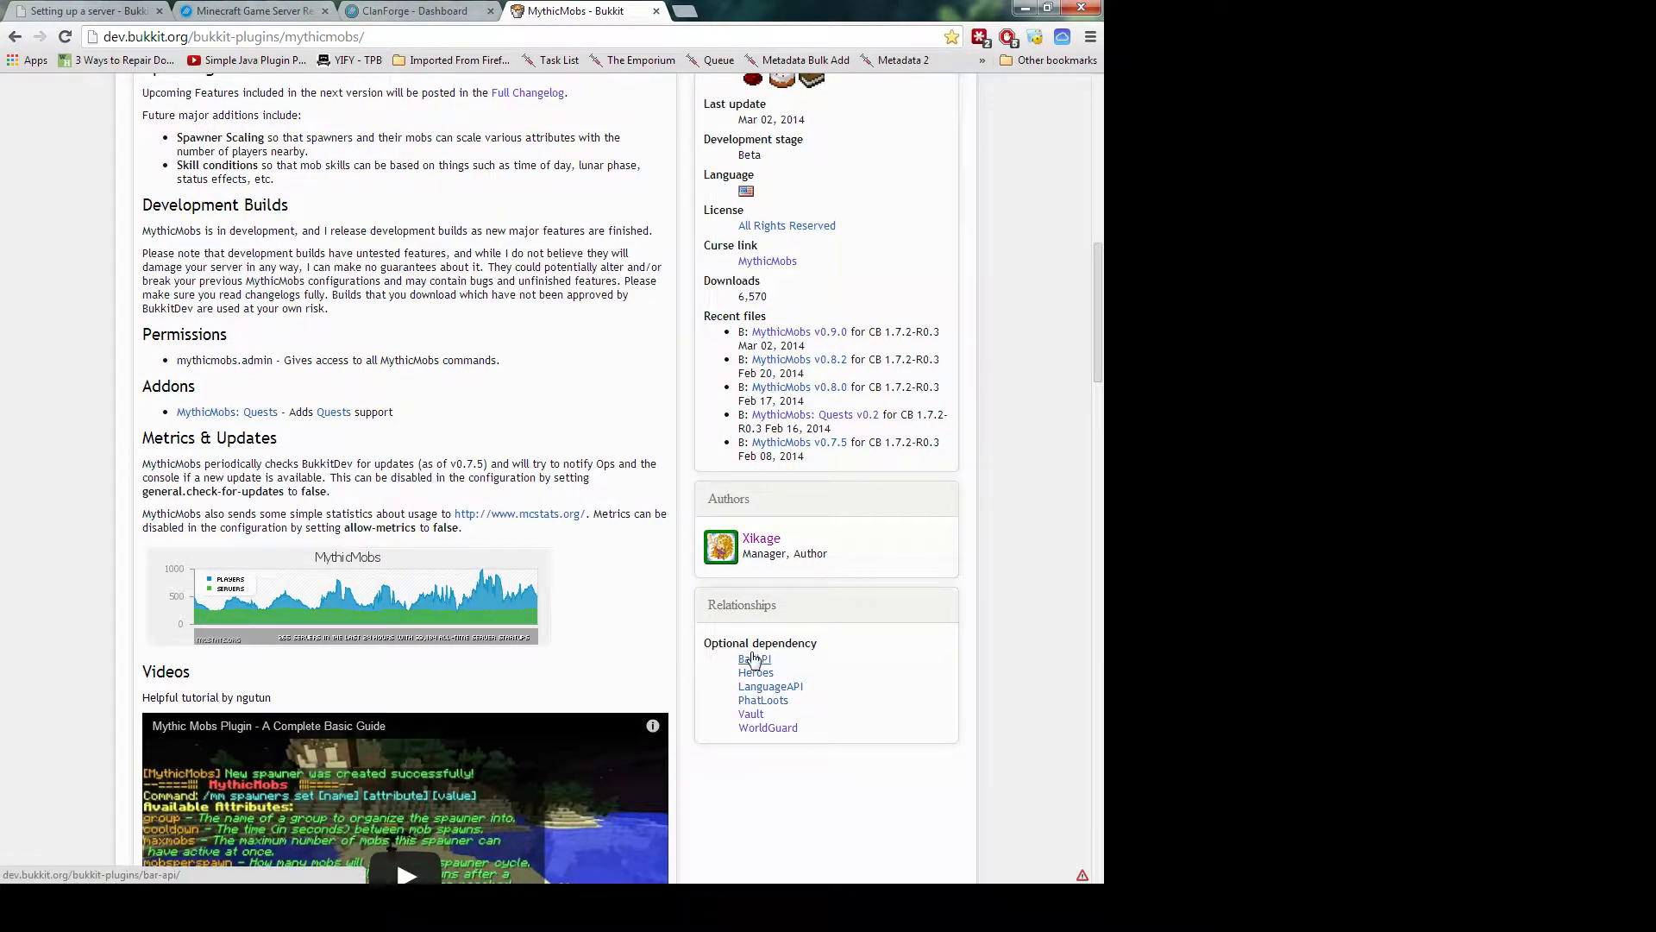
scroll(604, 537, up, 1)
scroll(604, 536, up, 7)
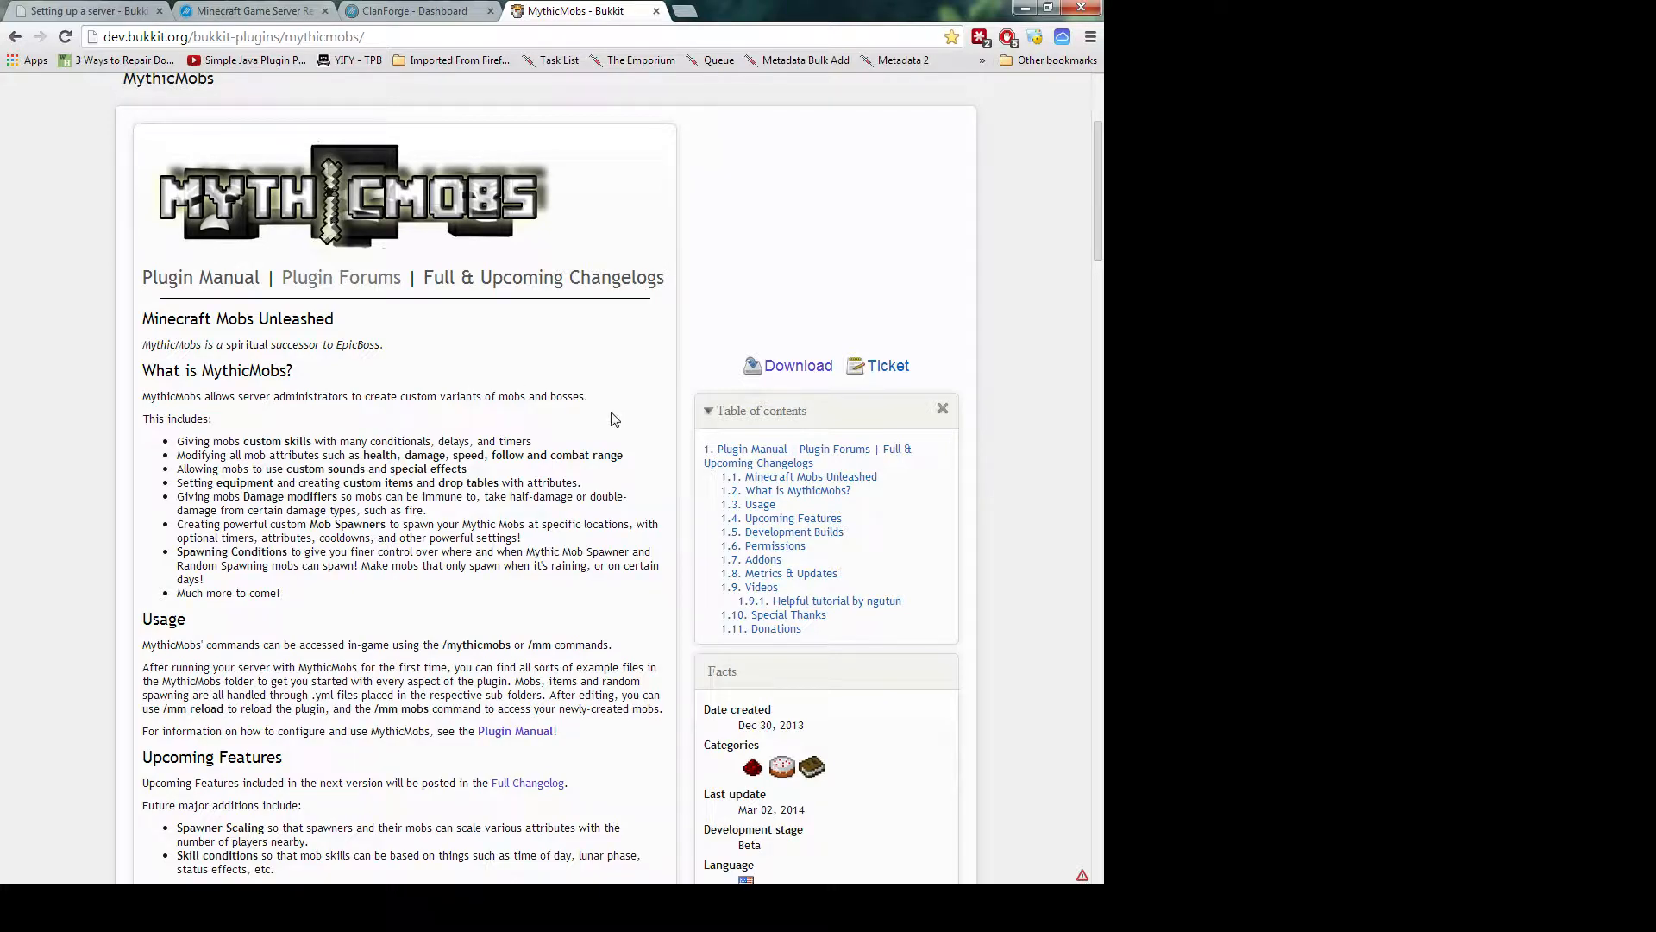
scroll(610, 417, down, 5)
scroll(563, 482, down, 8)
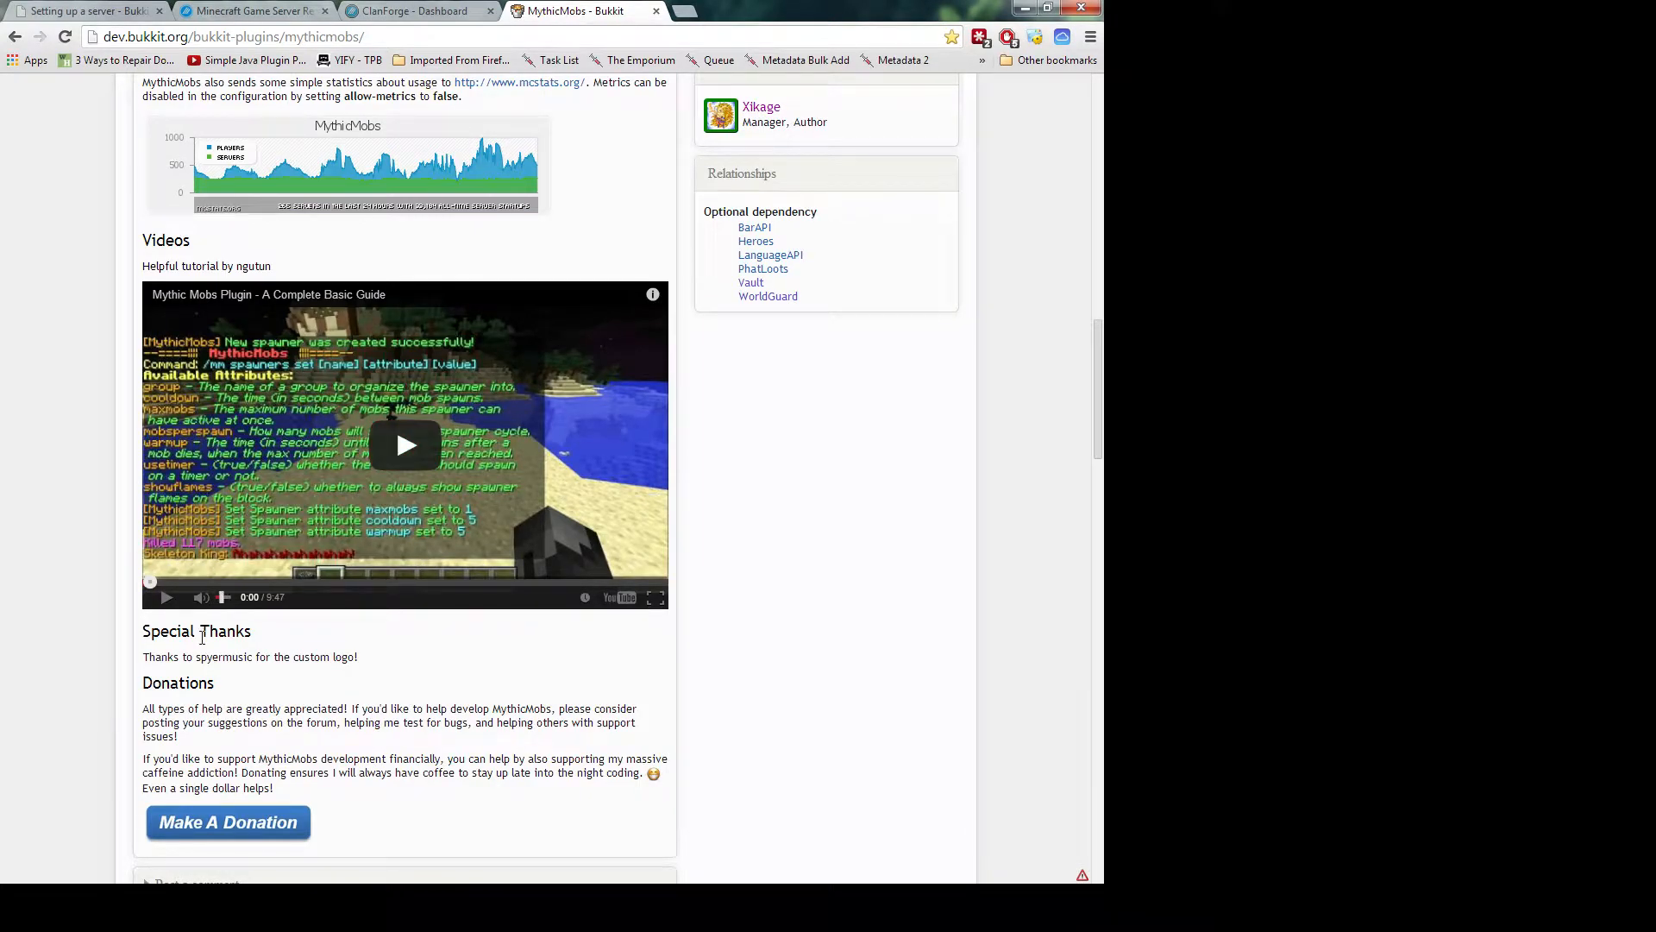
scroll(229, 651, down, 2)
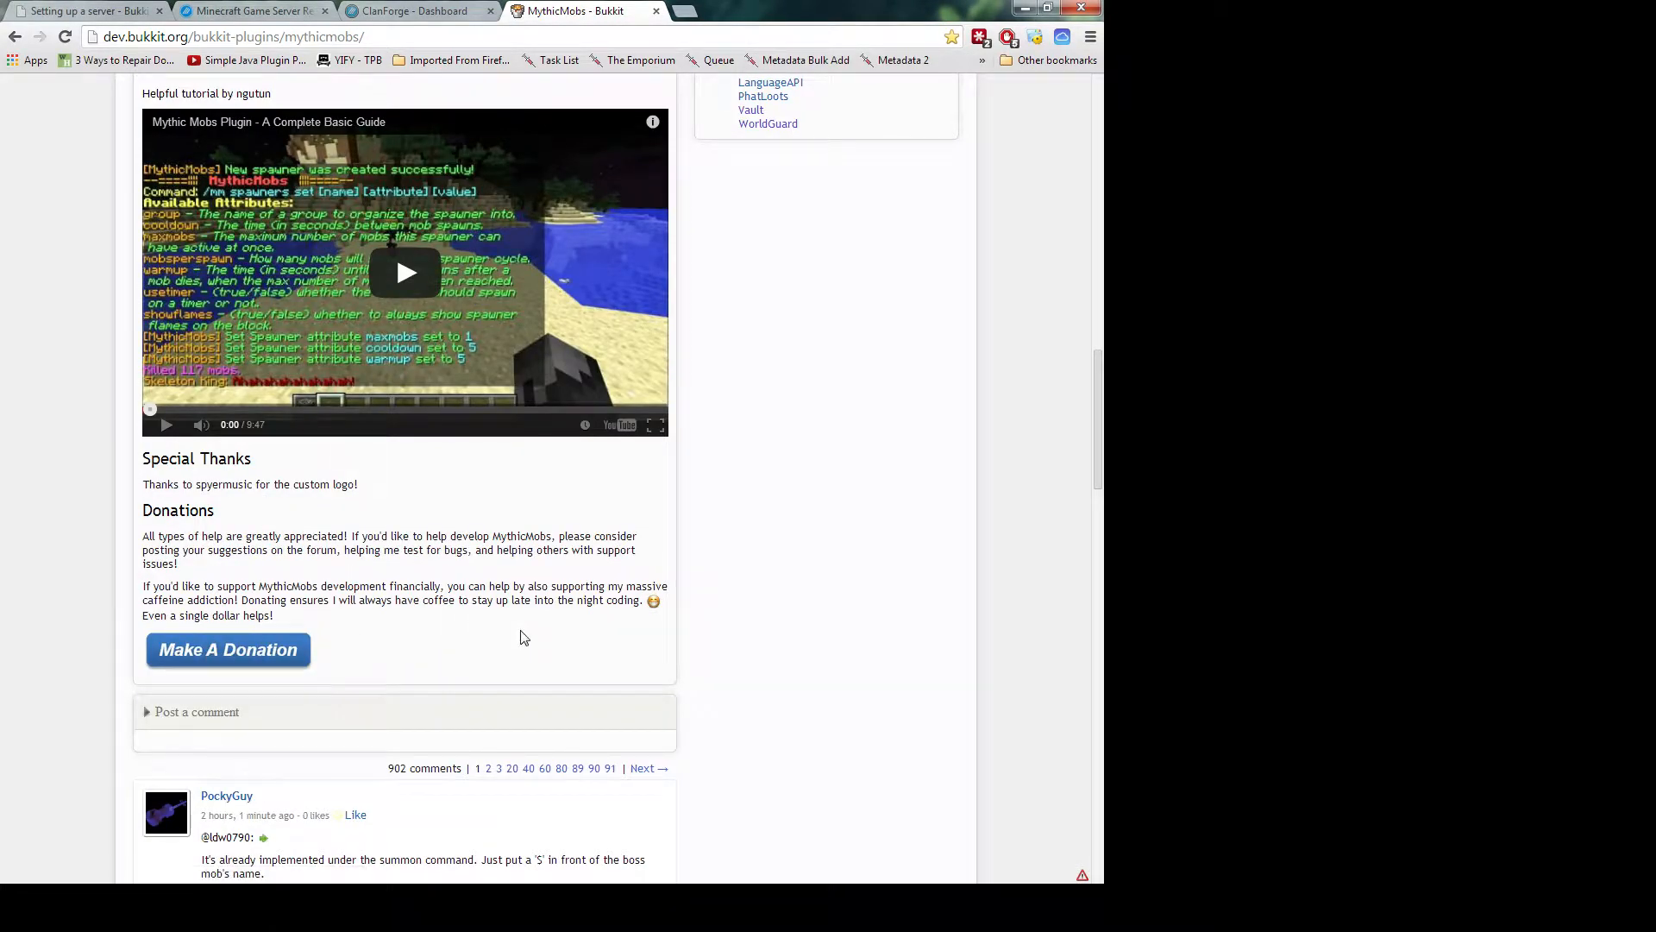
scroll(523, 638, up, 15)
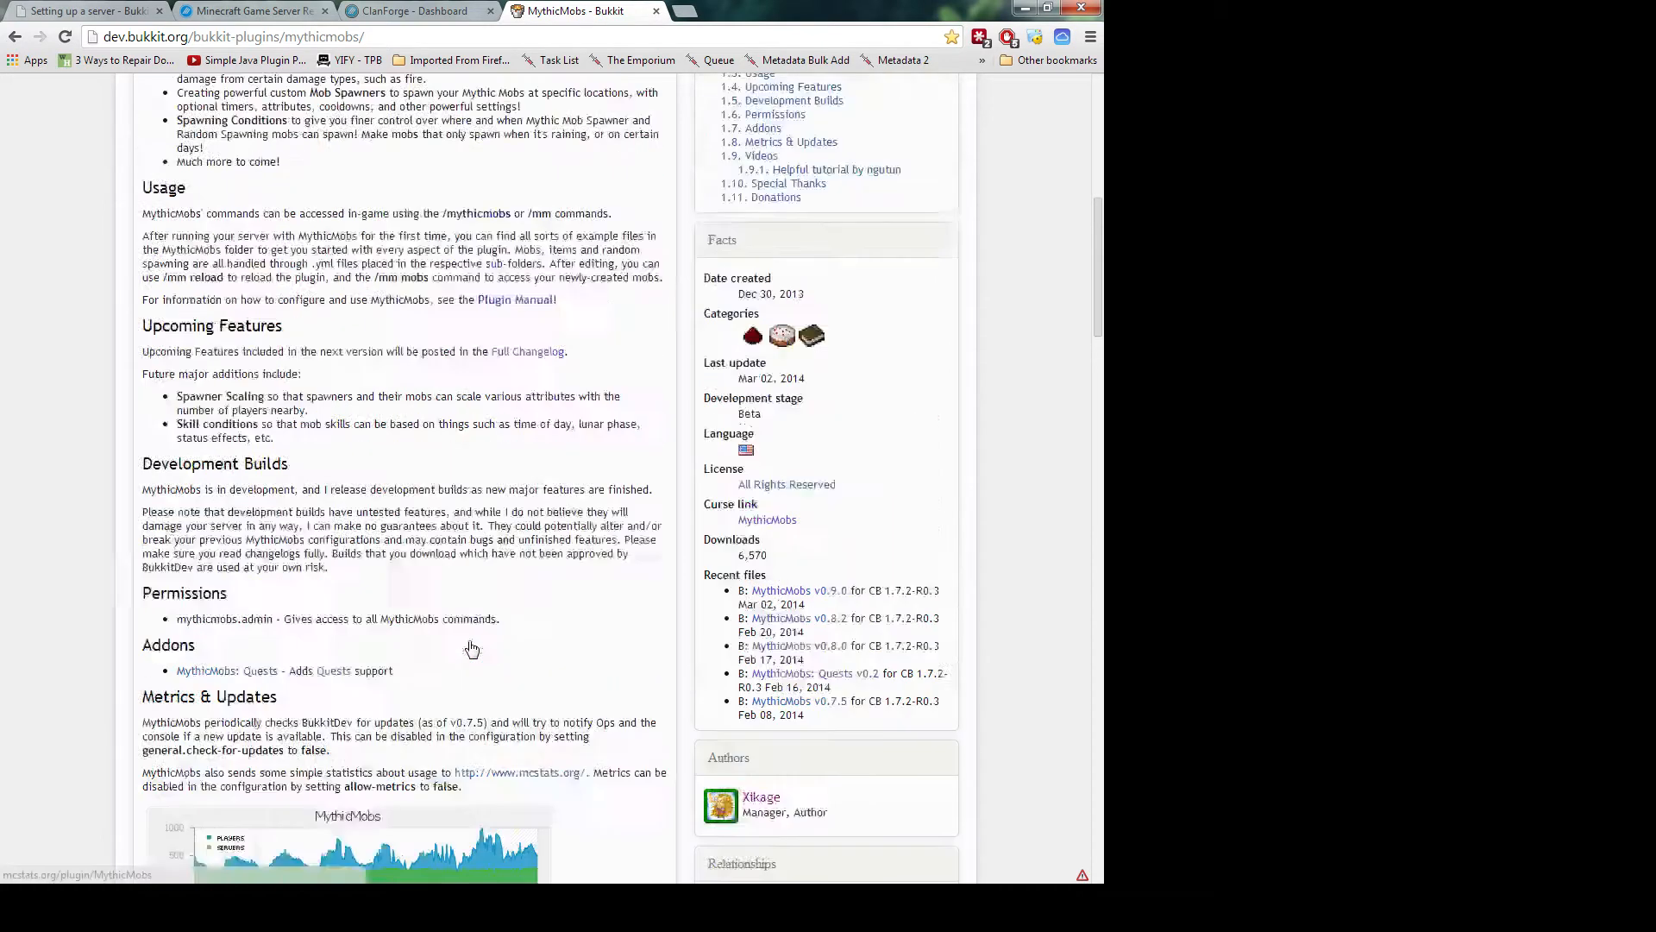
scroll(467, 649, up, 2)
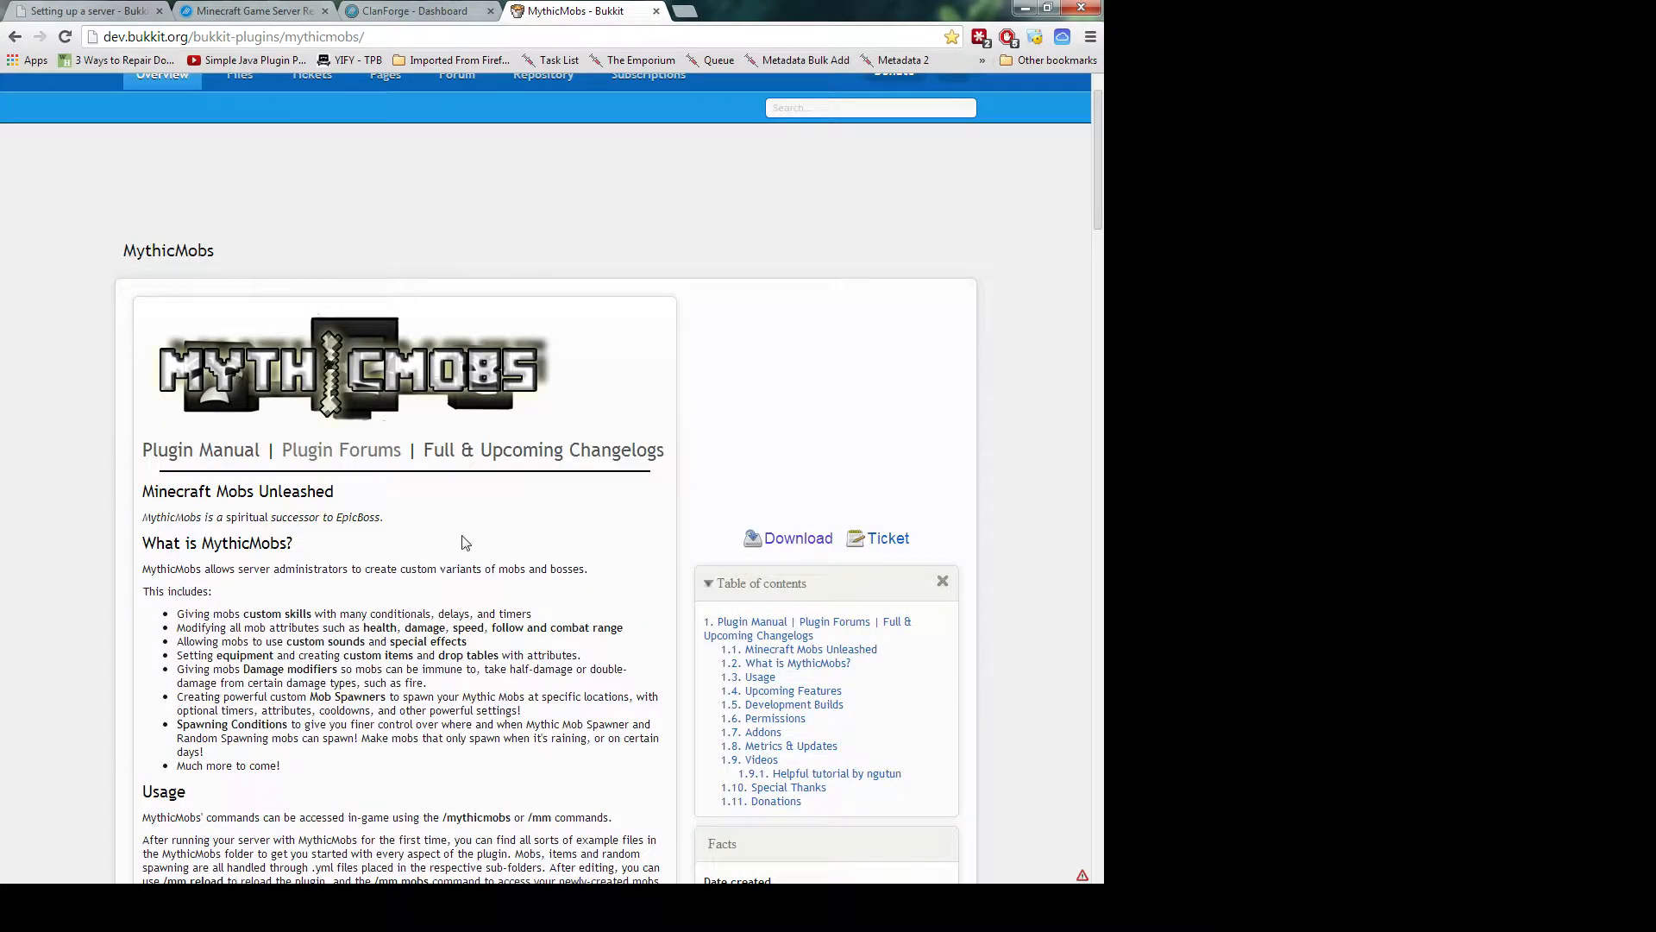
Open the MythicMobs v0.9.0 file page and read its change log
click(795, 540)
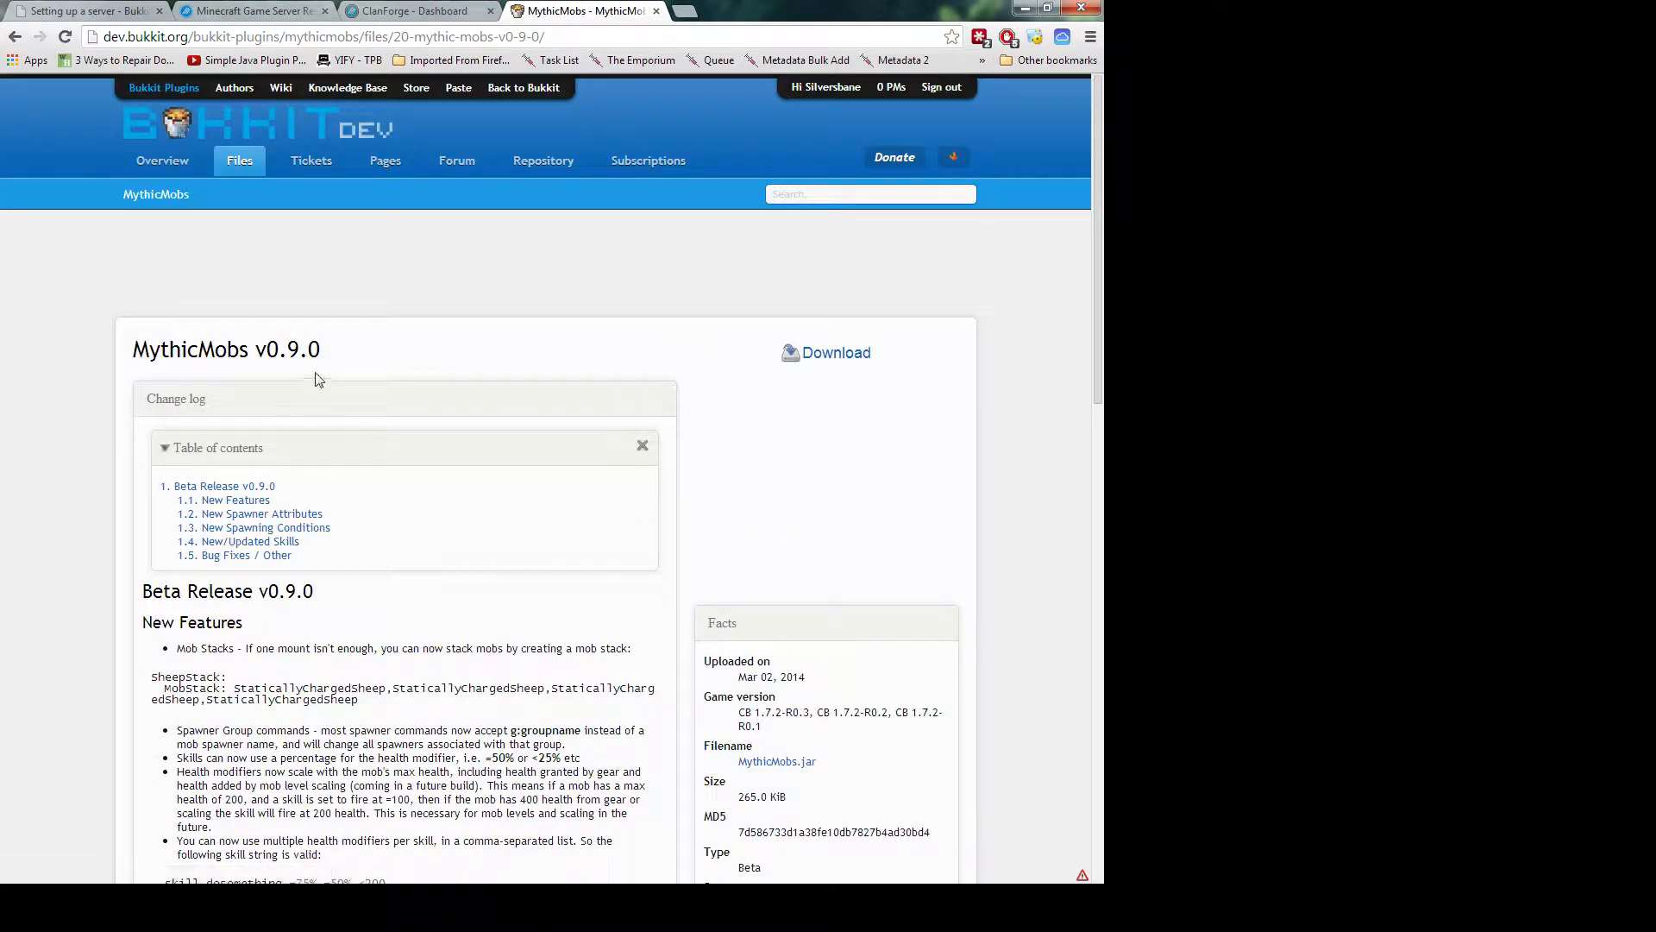
triple_click(169, 357)
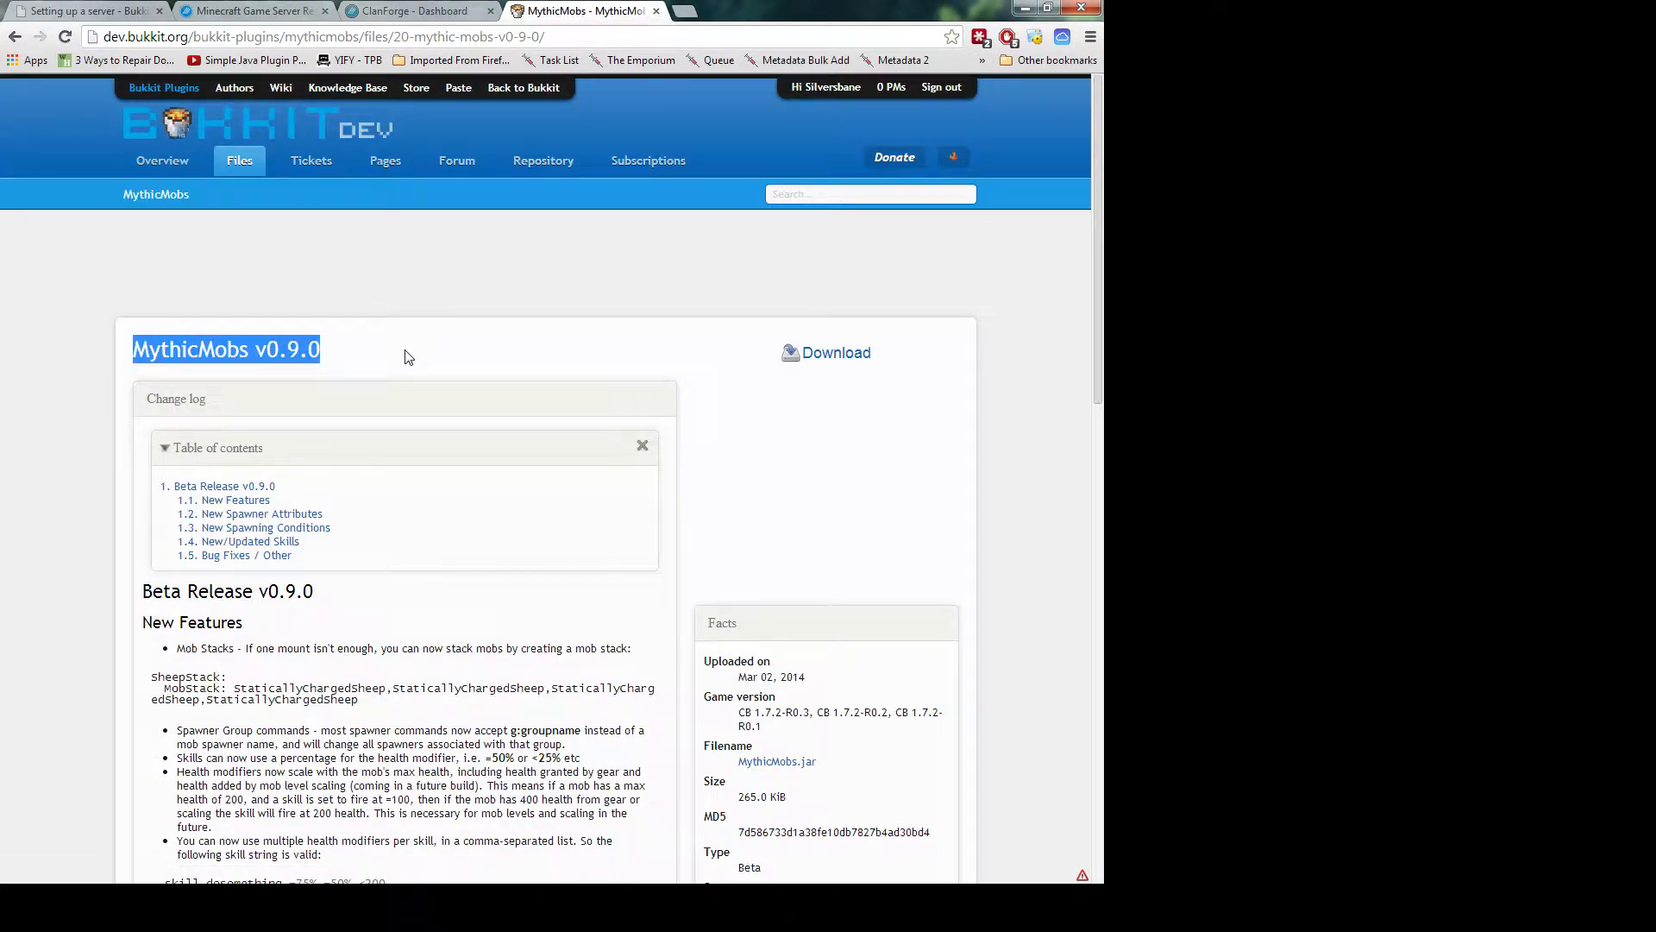
click(408, 357)
scroll(405, 360, down, 2)
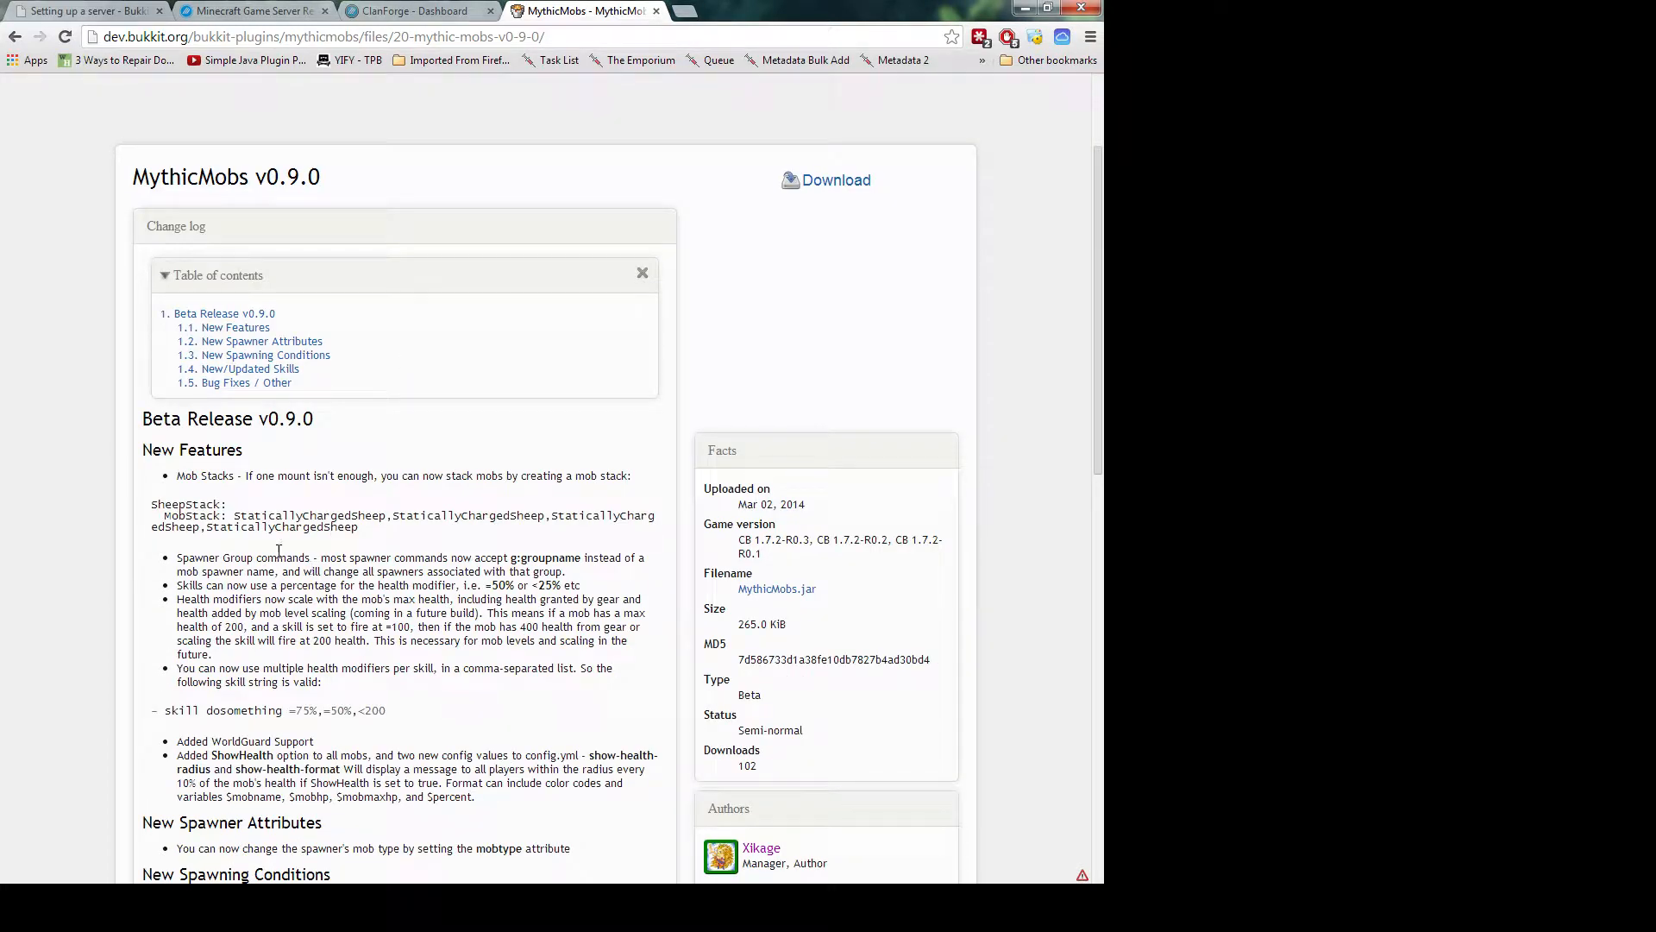
scroll(223, 627, down, 3)
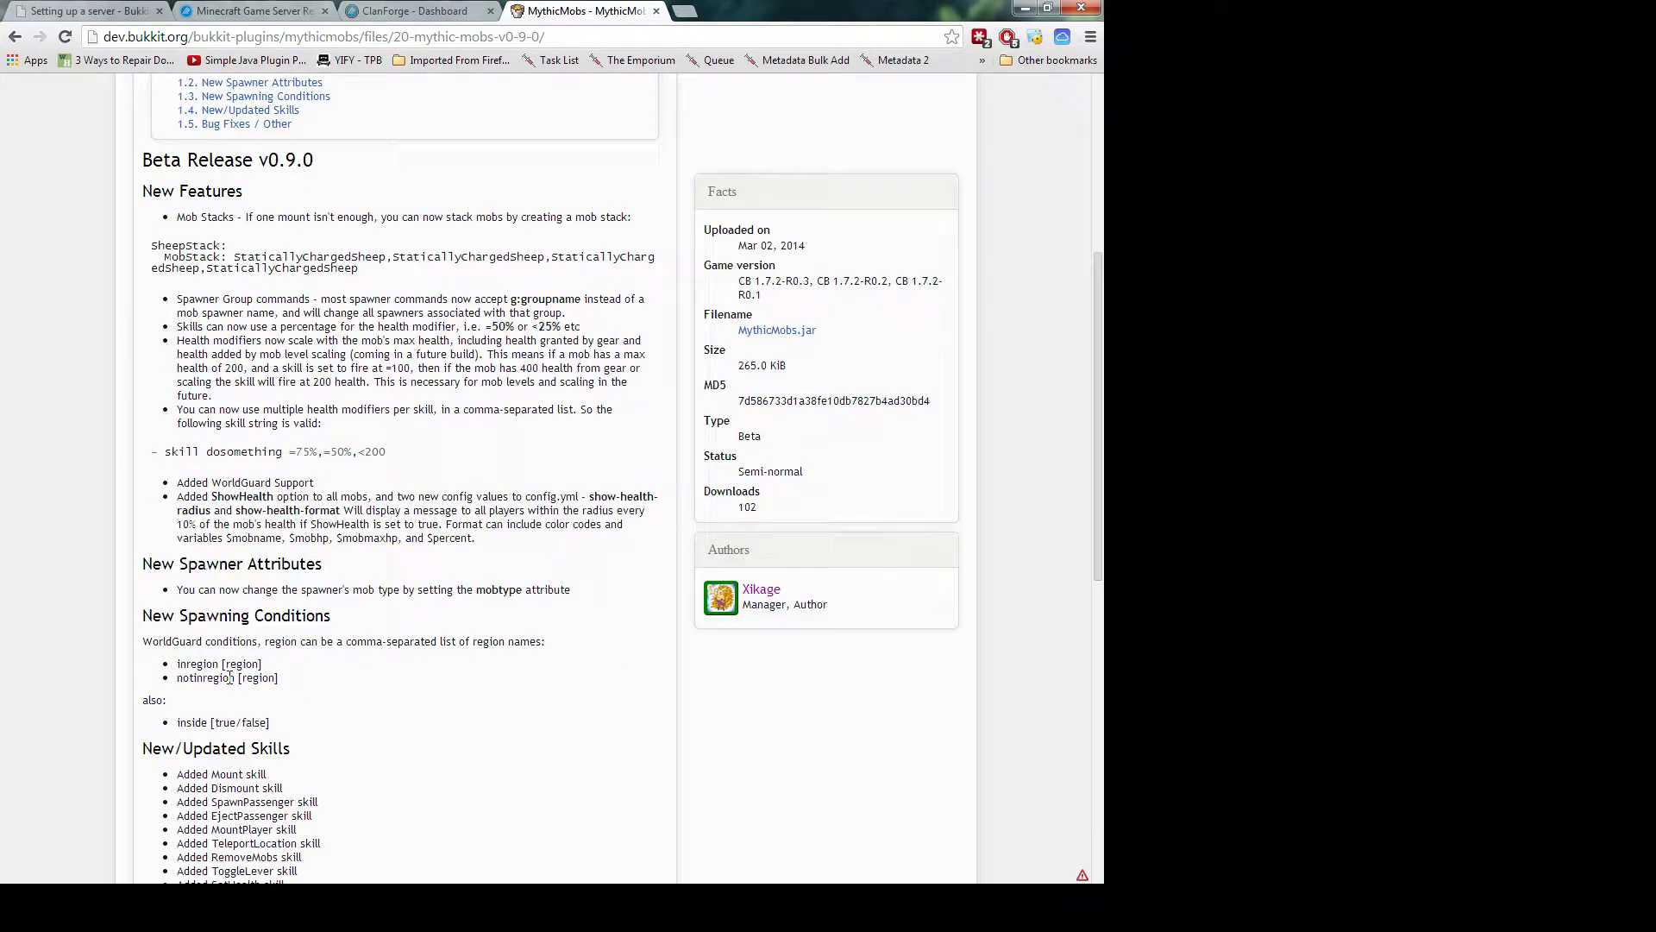
scroll(358, 673, up, 2)
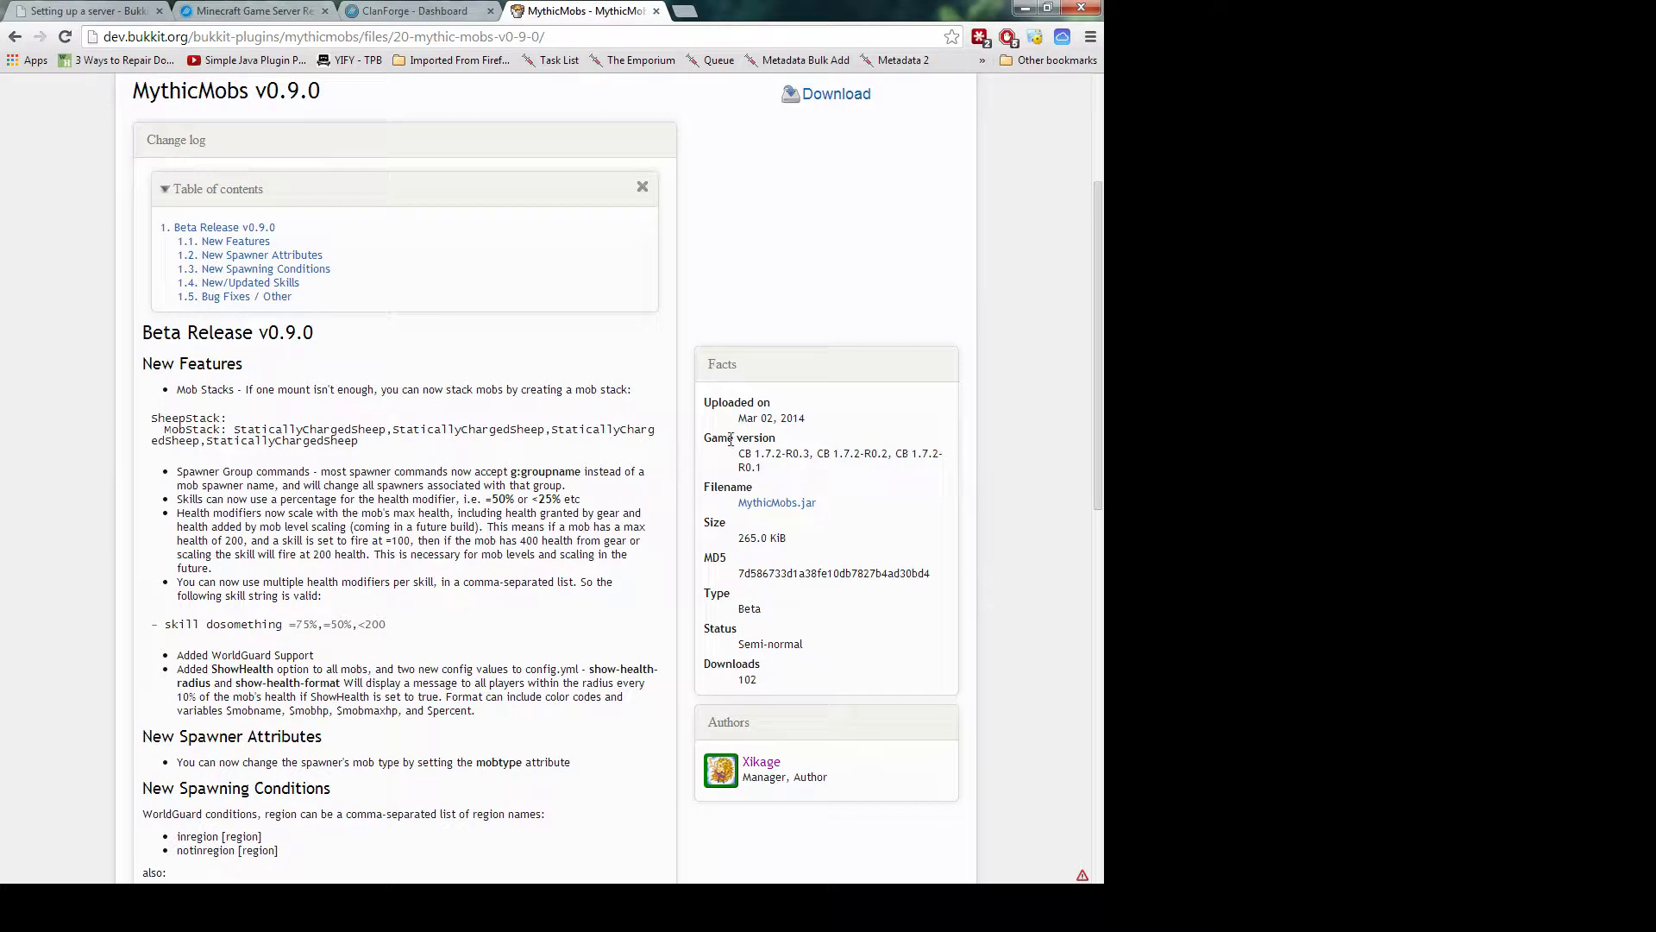
Highlight the Game version field to check the supported CraftBukkit versions
drag(732, 455, 884, 470)
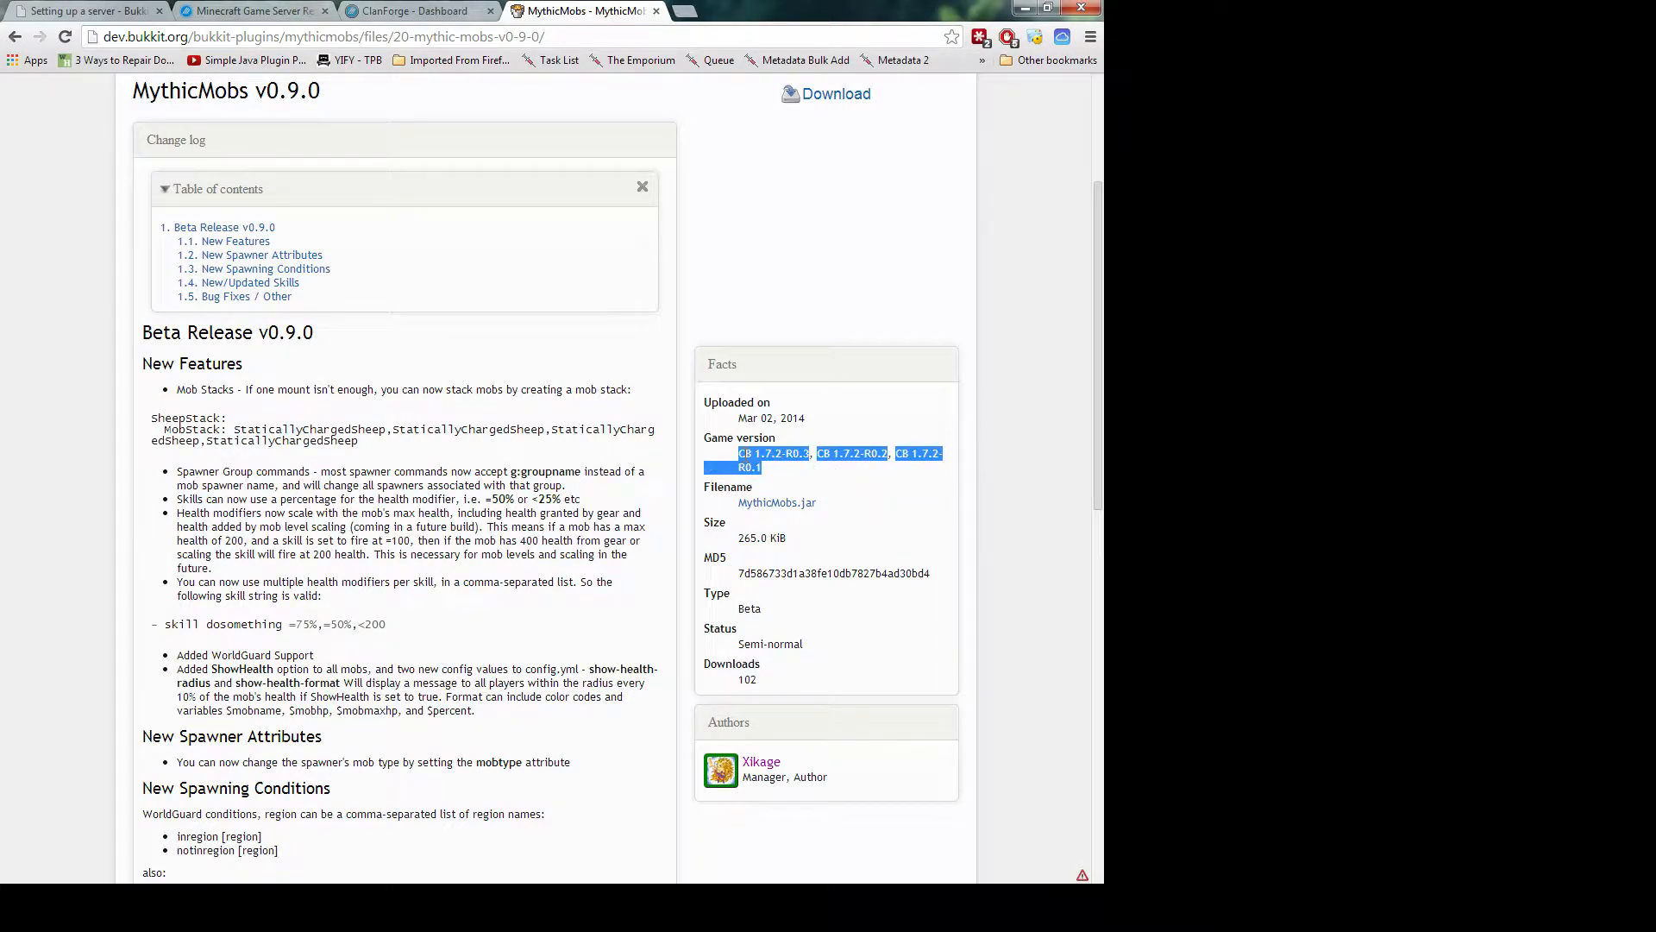
drag(737, 454, 773, 470)
click(773, 470)
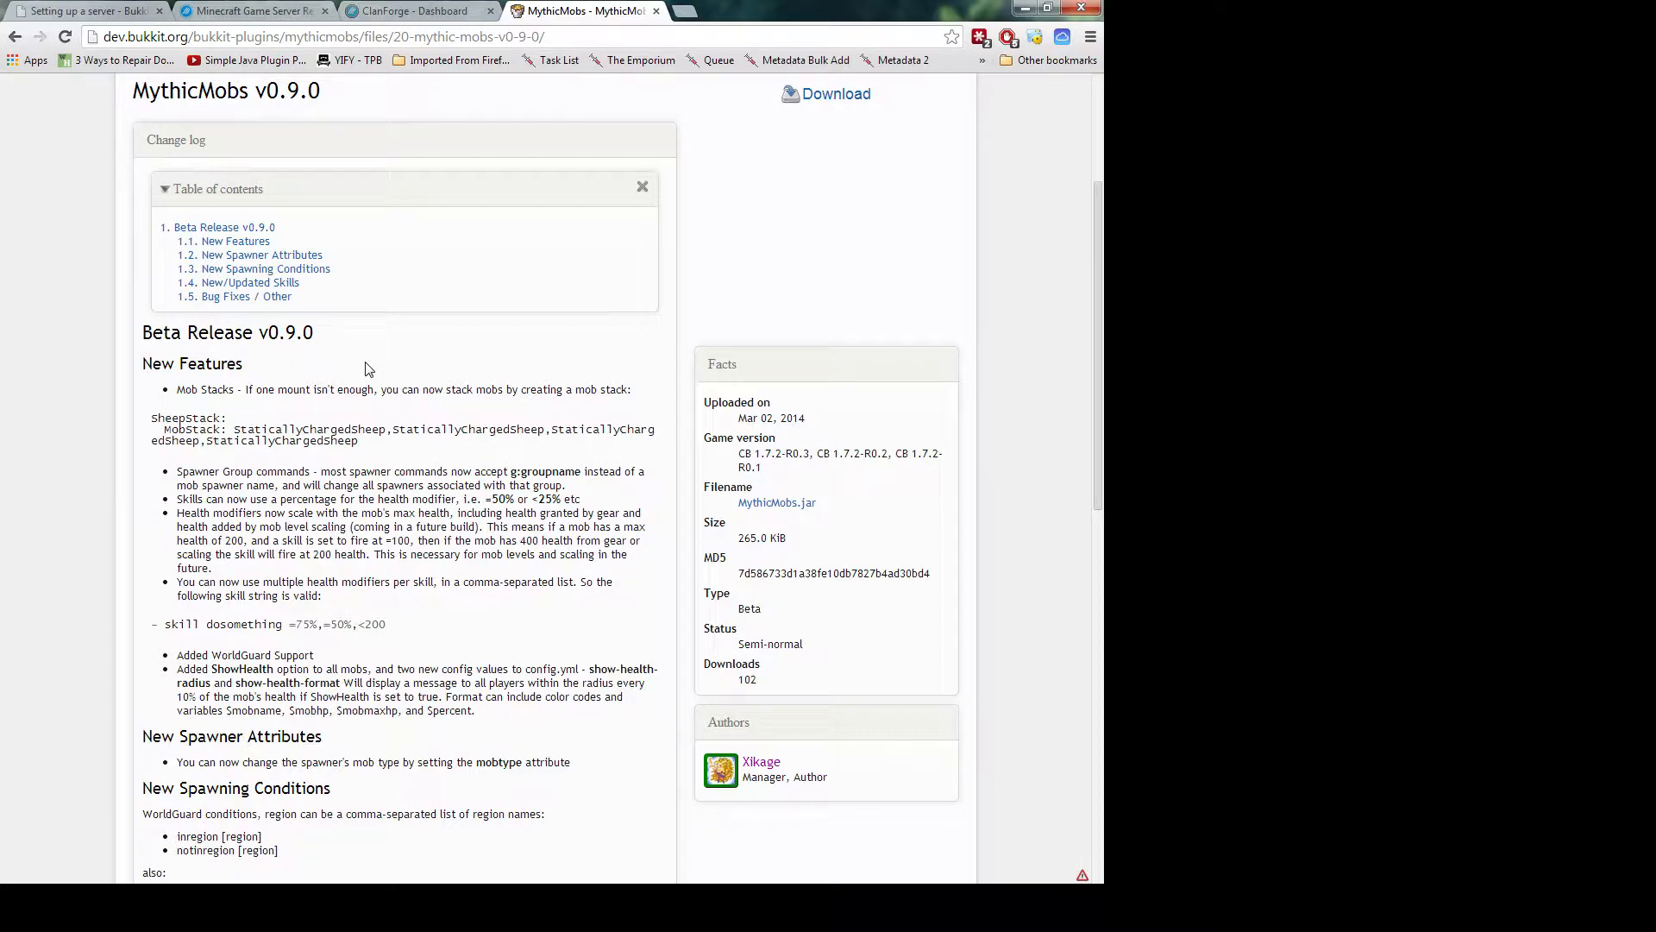
drag(752, 467, 735, 454)
click(757, 456)
drag(841, 490, 746, 466)
click(774, 468)
scroll(774, 468, up, 2)
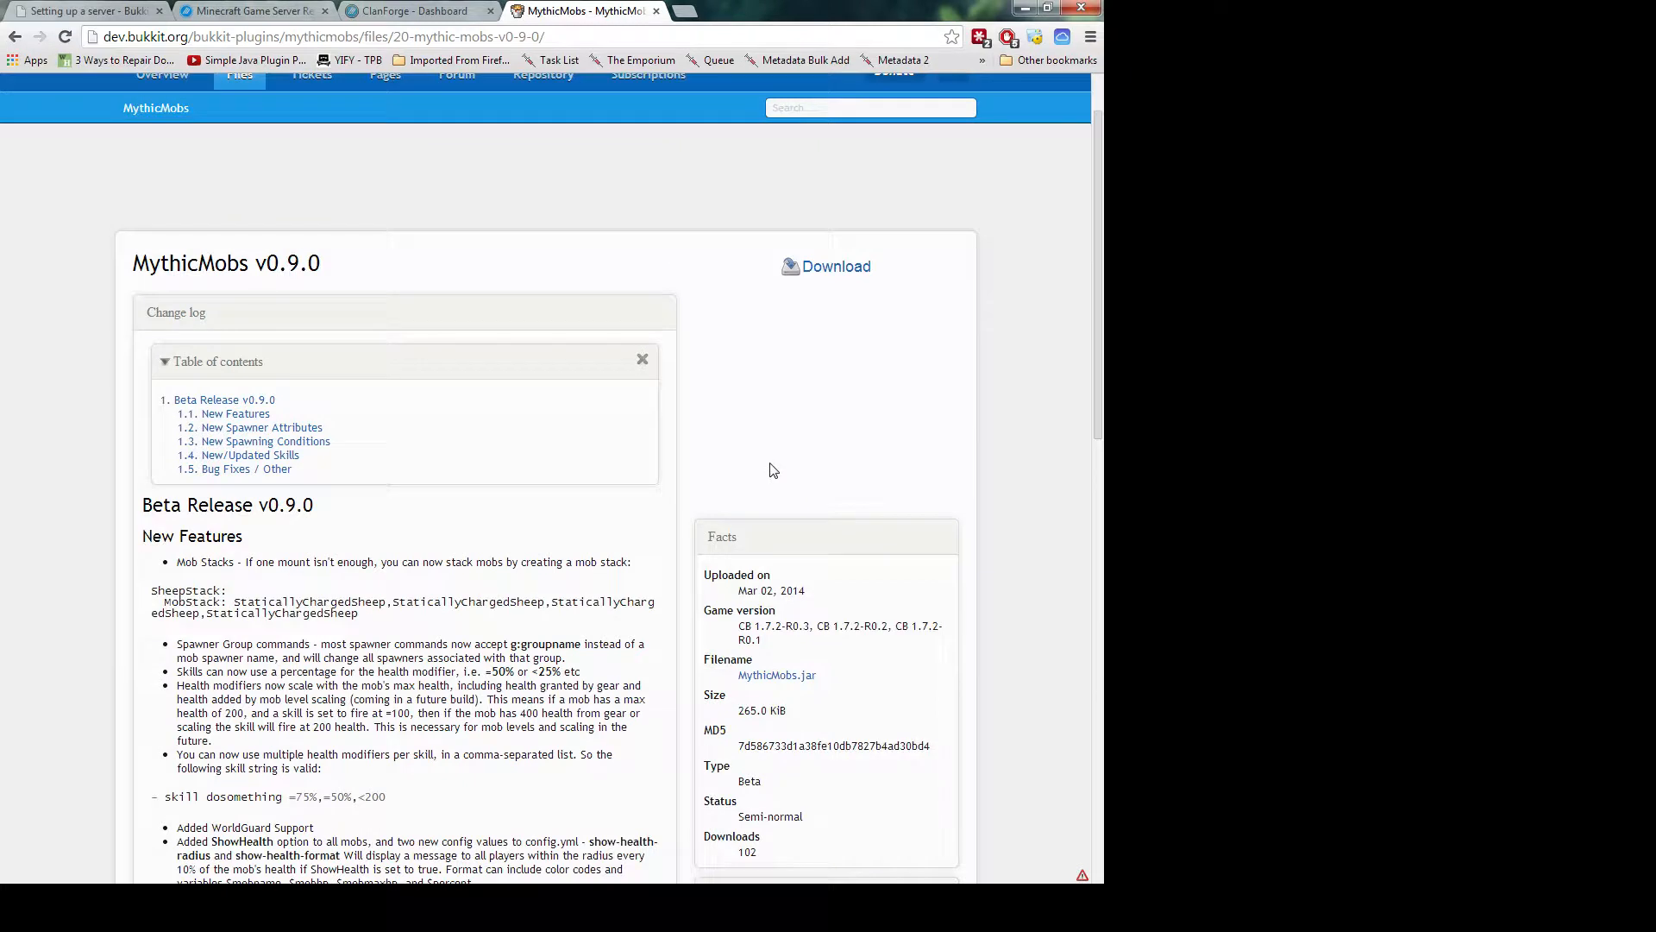
Download and keep MythicMobs.jar v0.9.0, then dock the FileZilla tab into this window
click(833, 269)
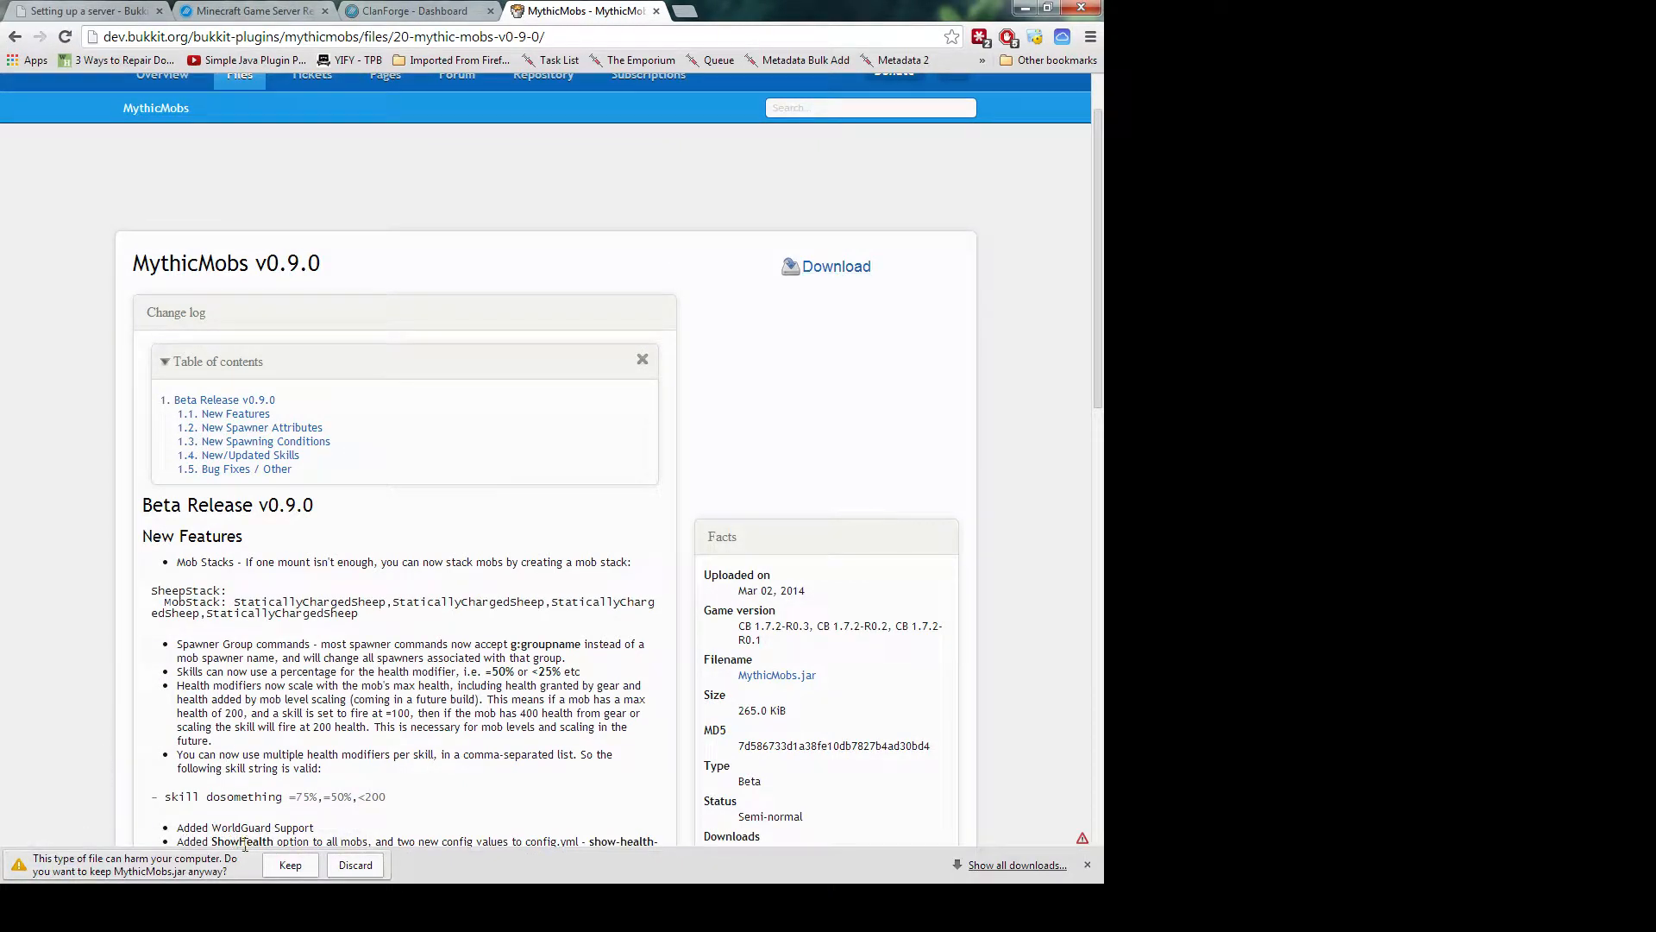
click(286, 870)
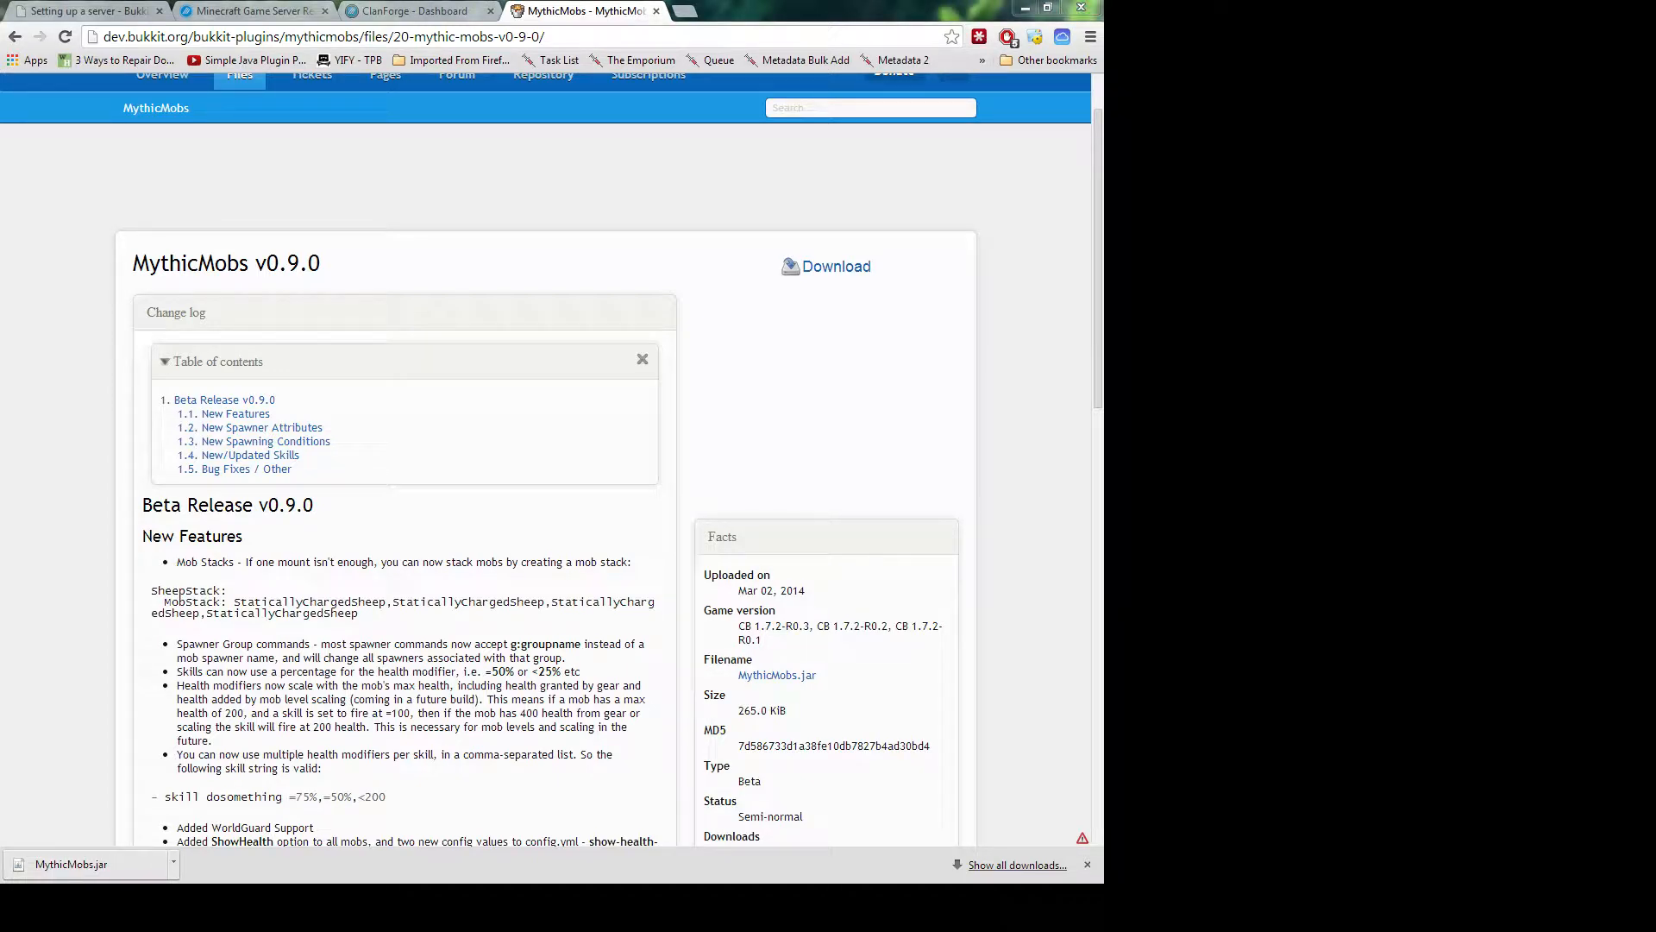
drag(2, 345, 662, 15)
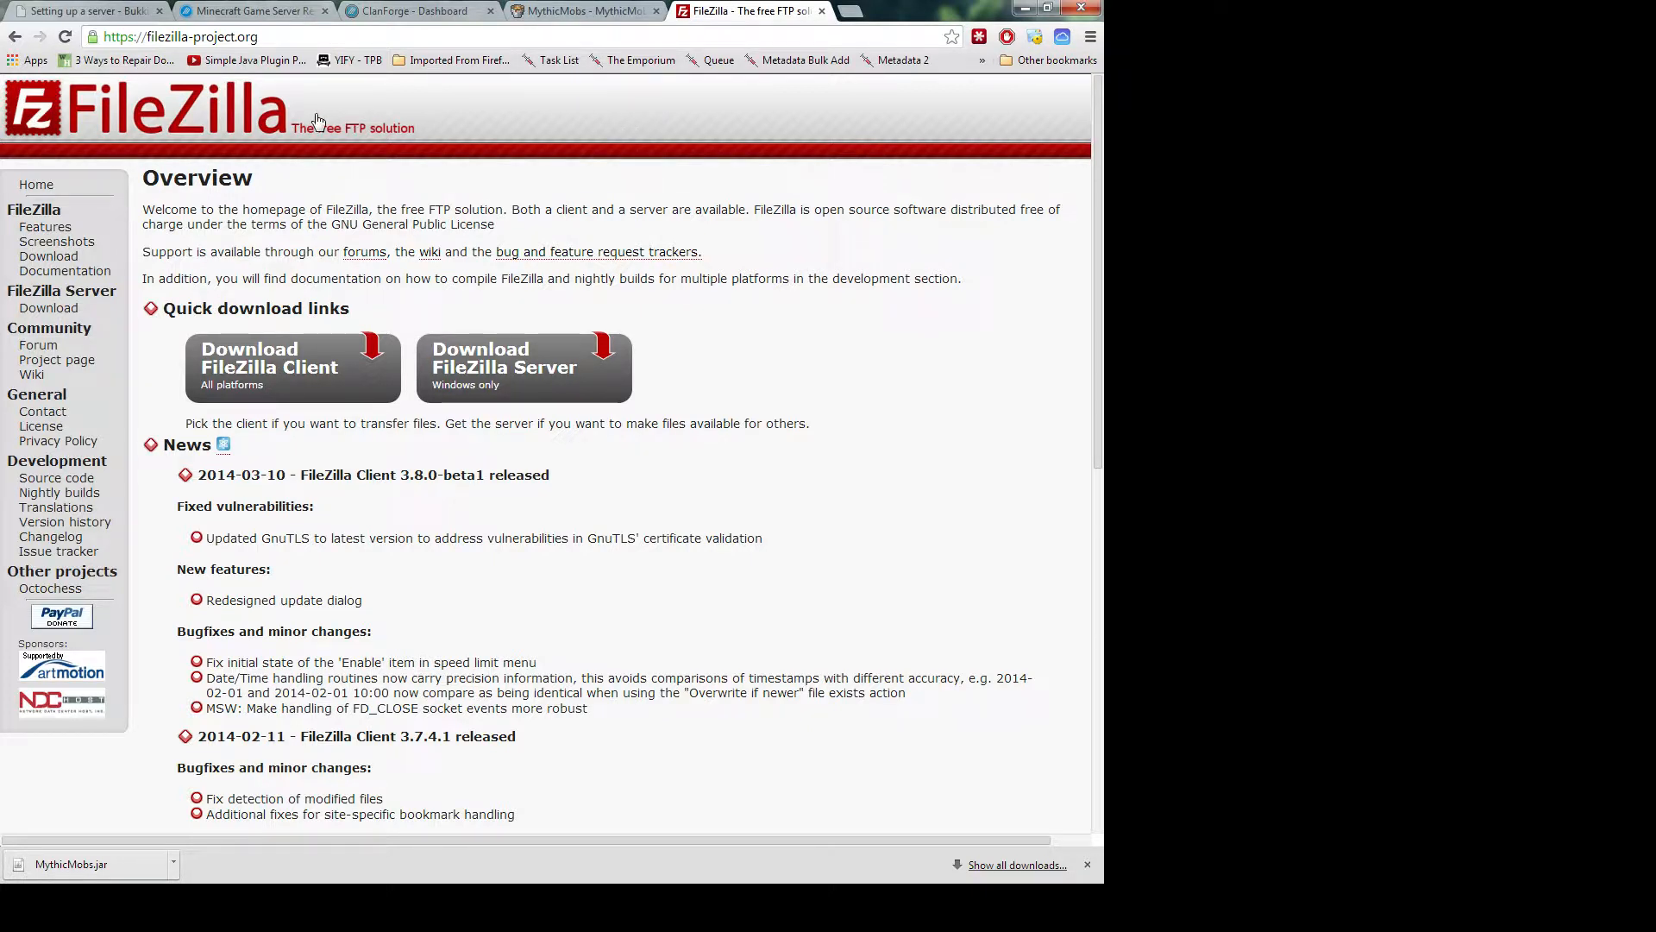
double_click(155, 39)
click(148, 44)
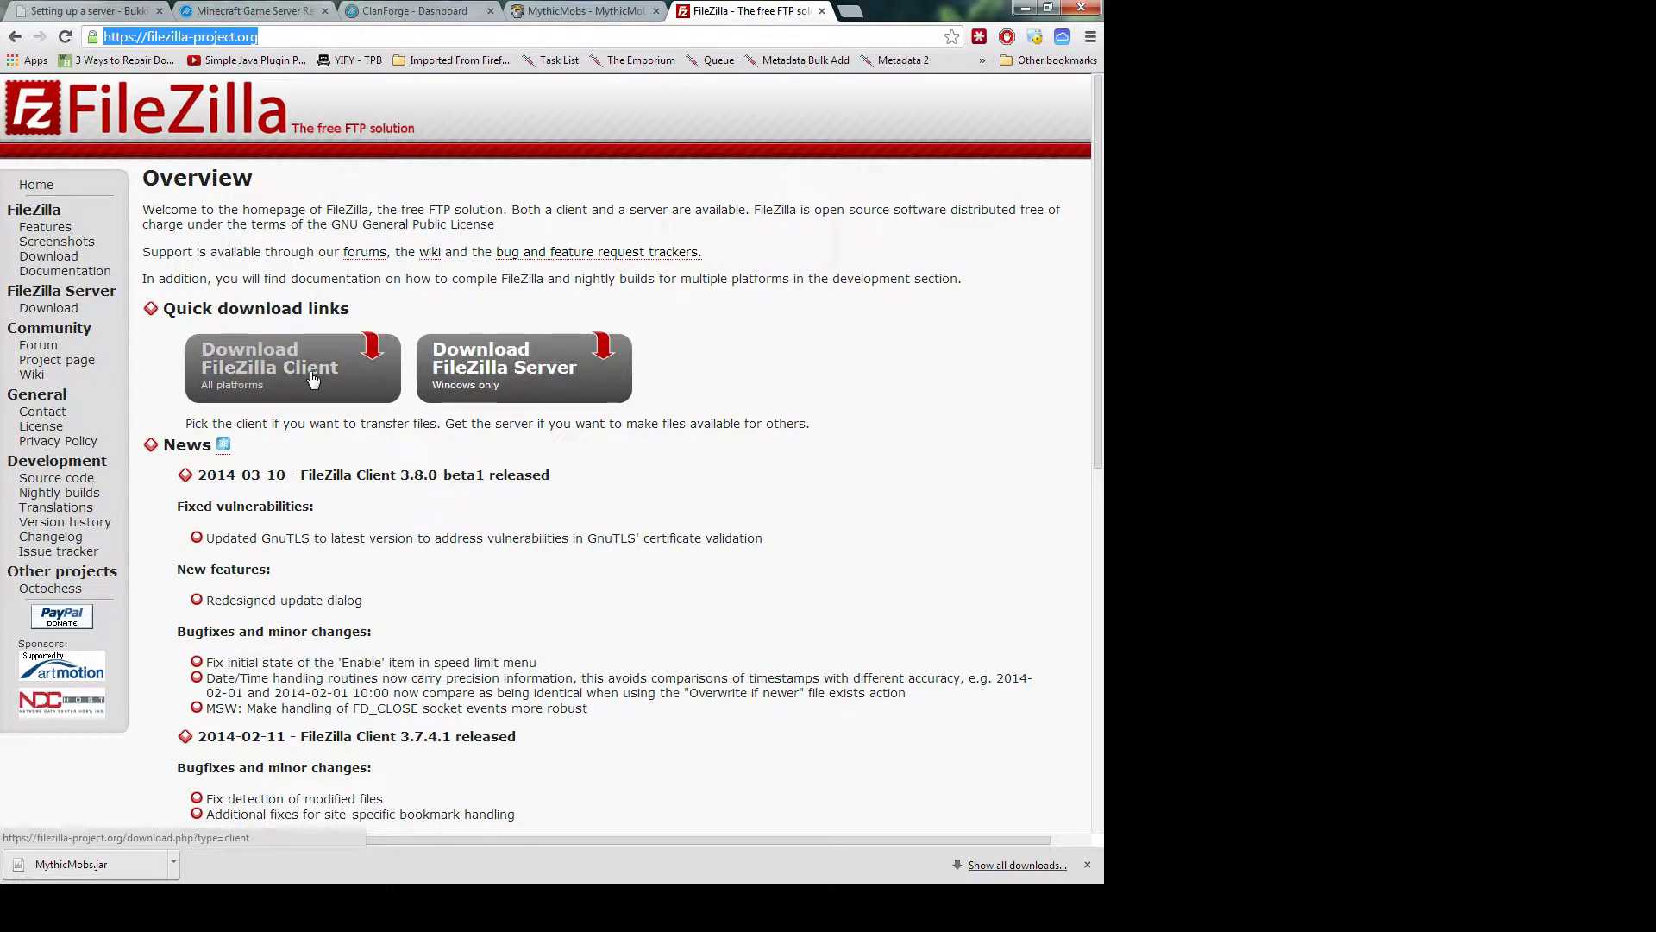
click(319, 265)
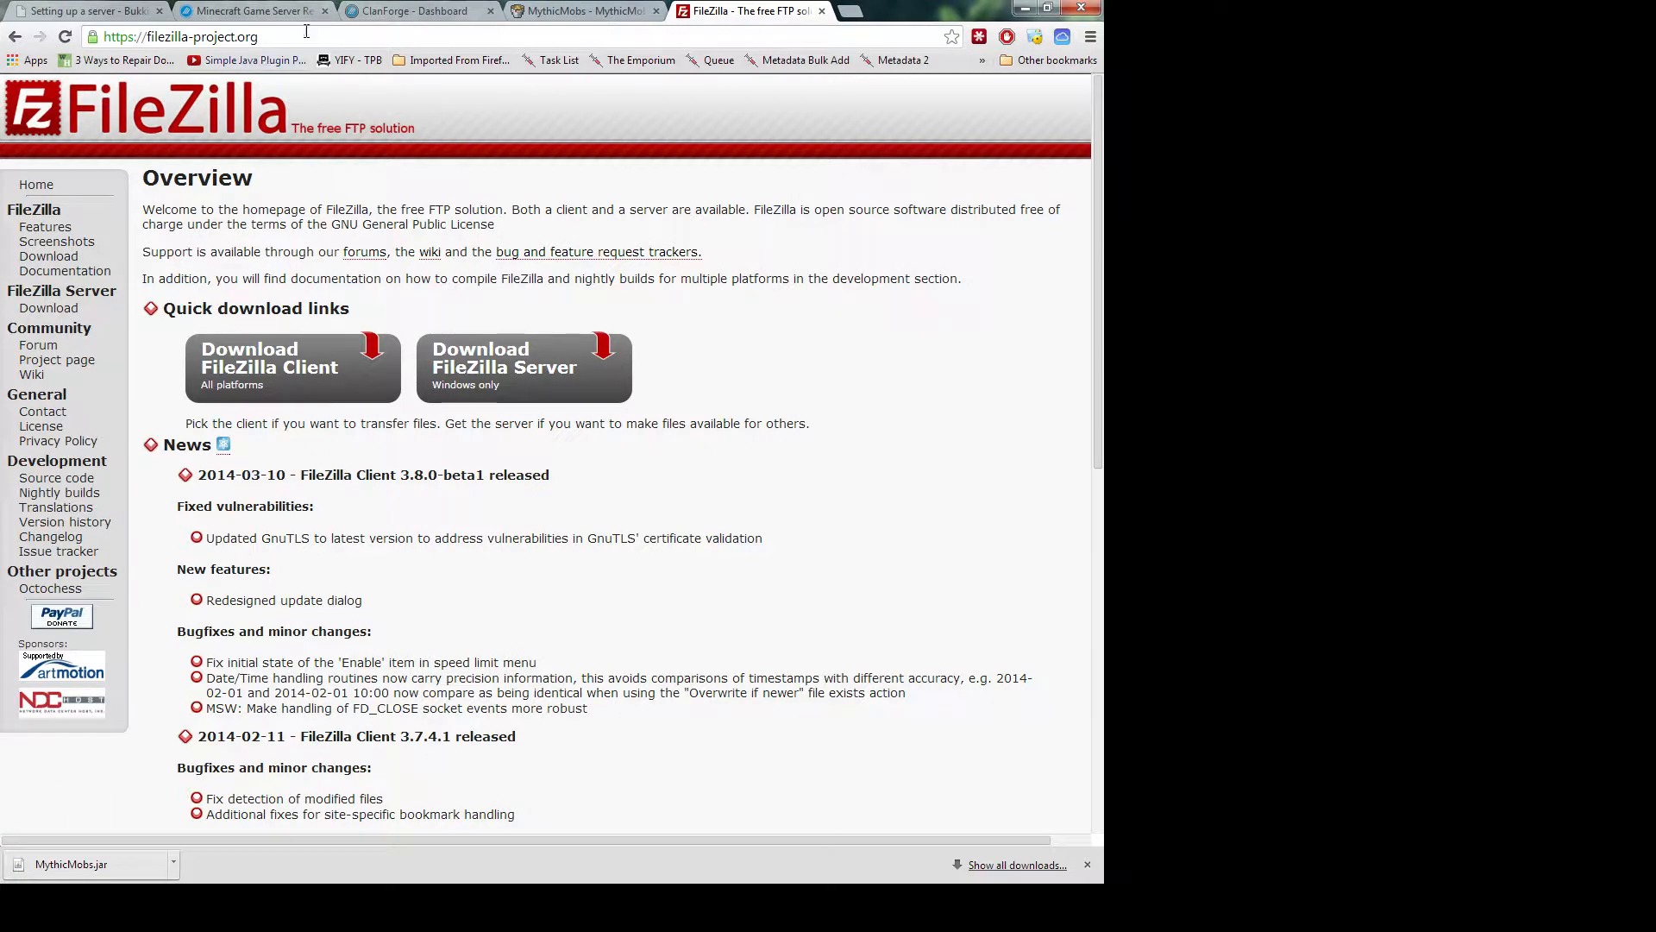
Retry starting the SilverSky server in ClanForge, confirm it and dismiss the started notice
click(401, 11)
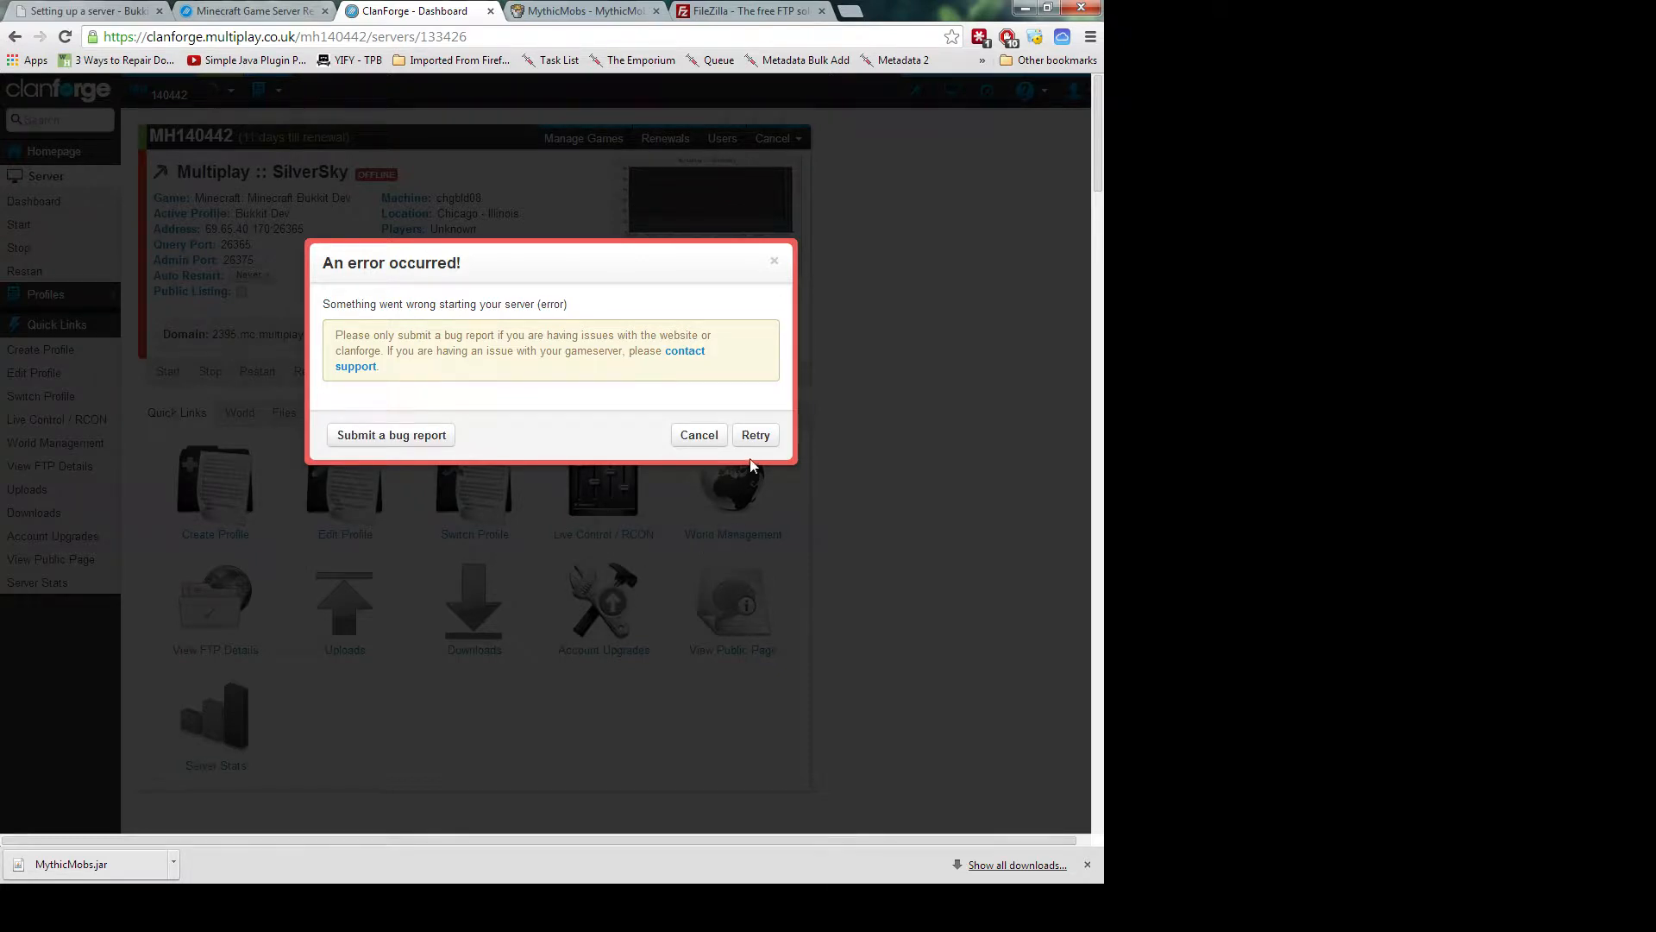
click(757, 437)
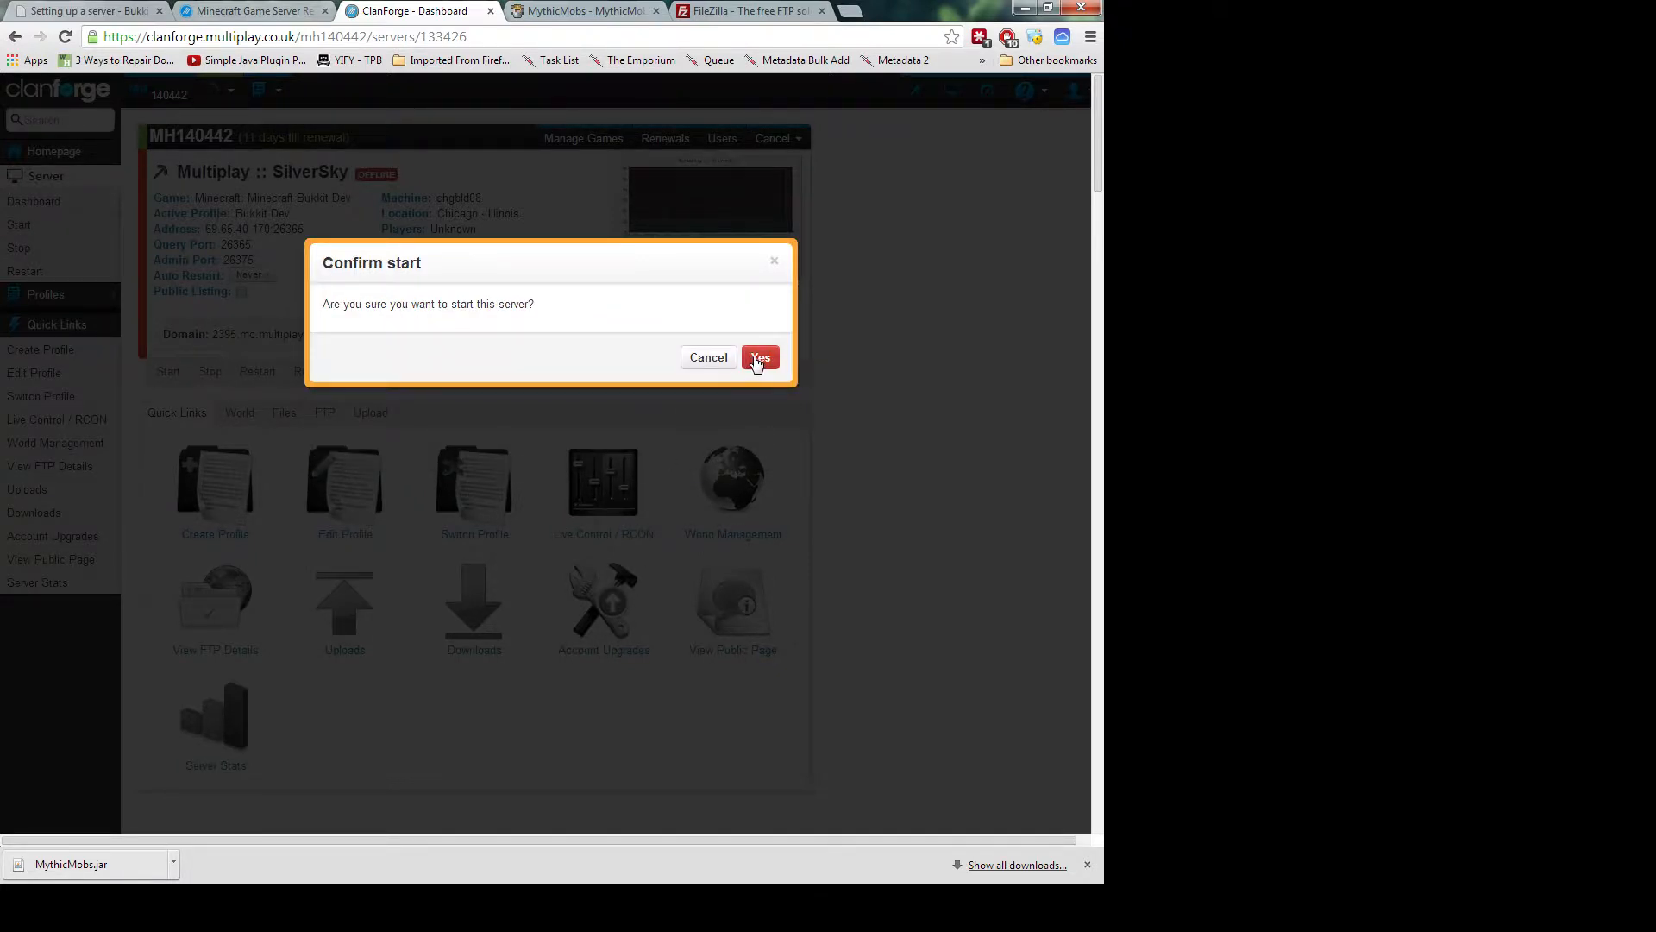
click(759, 358)
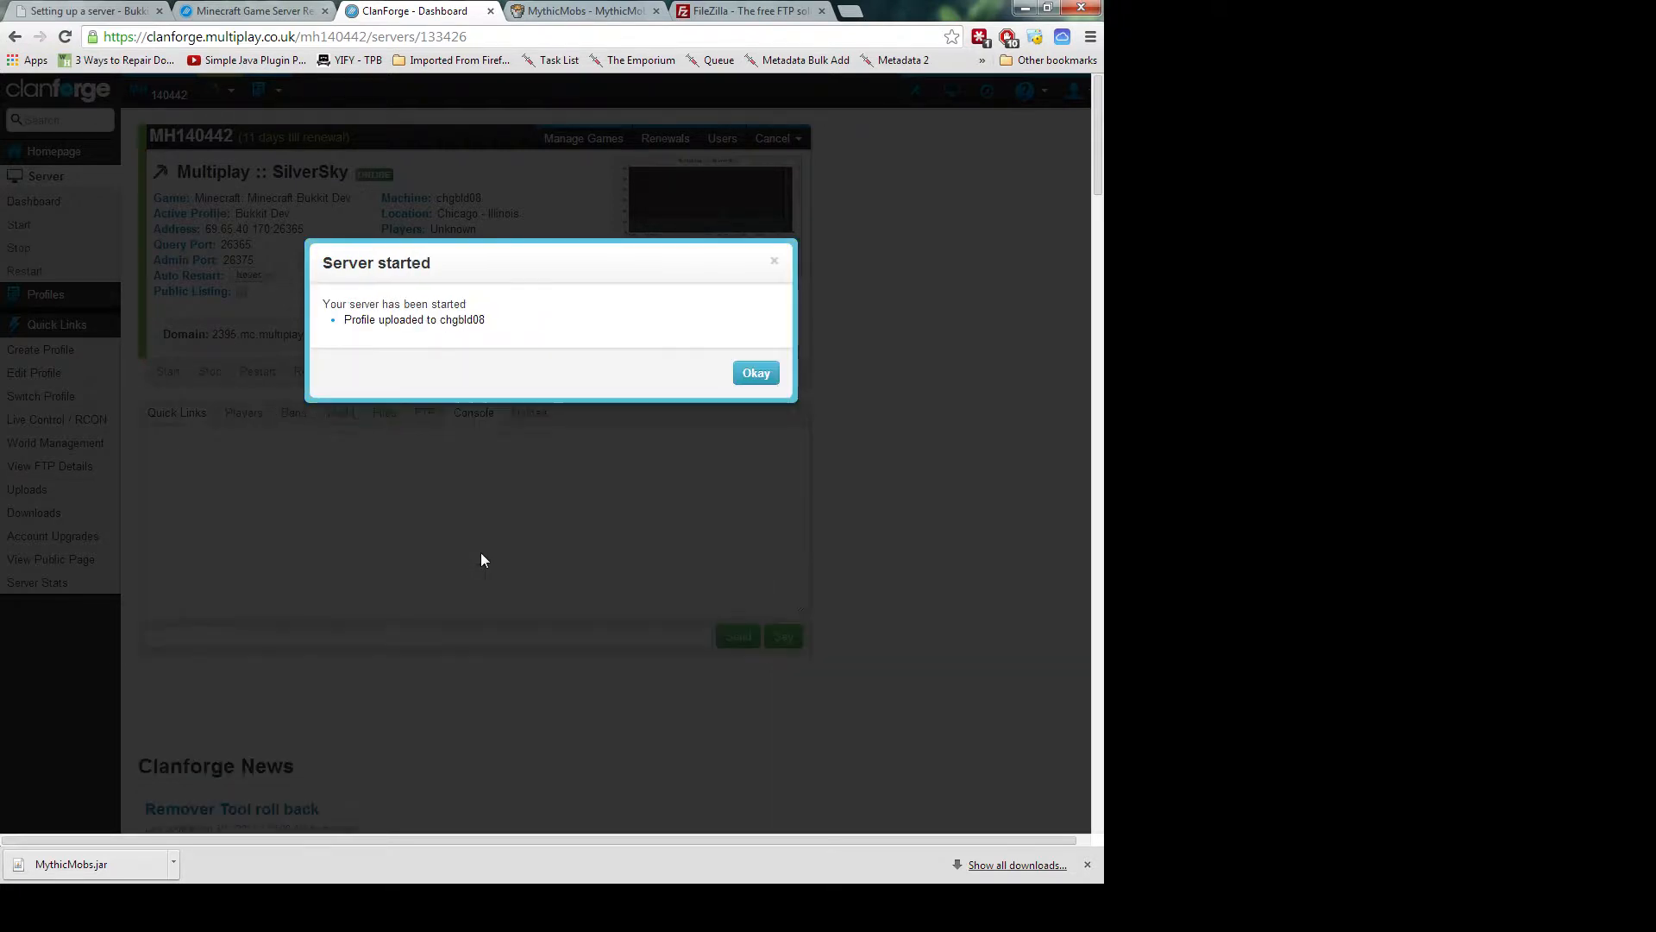
click(755, 373)
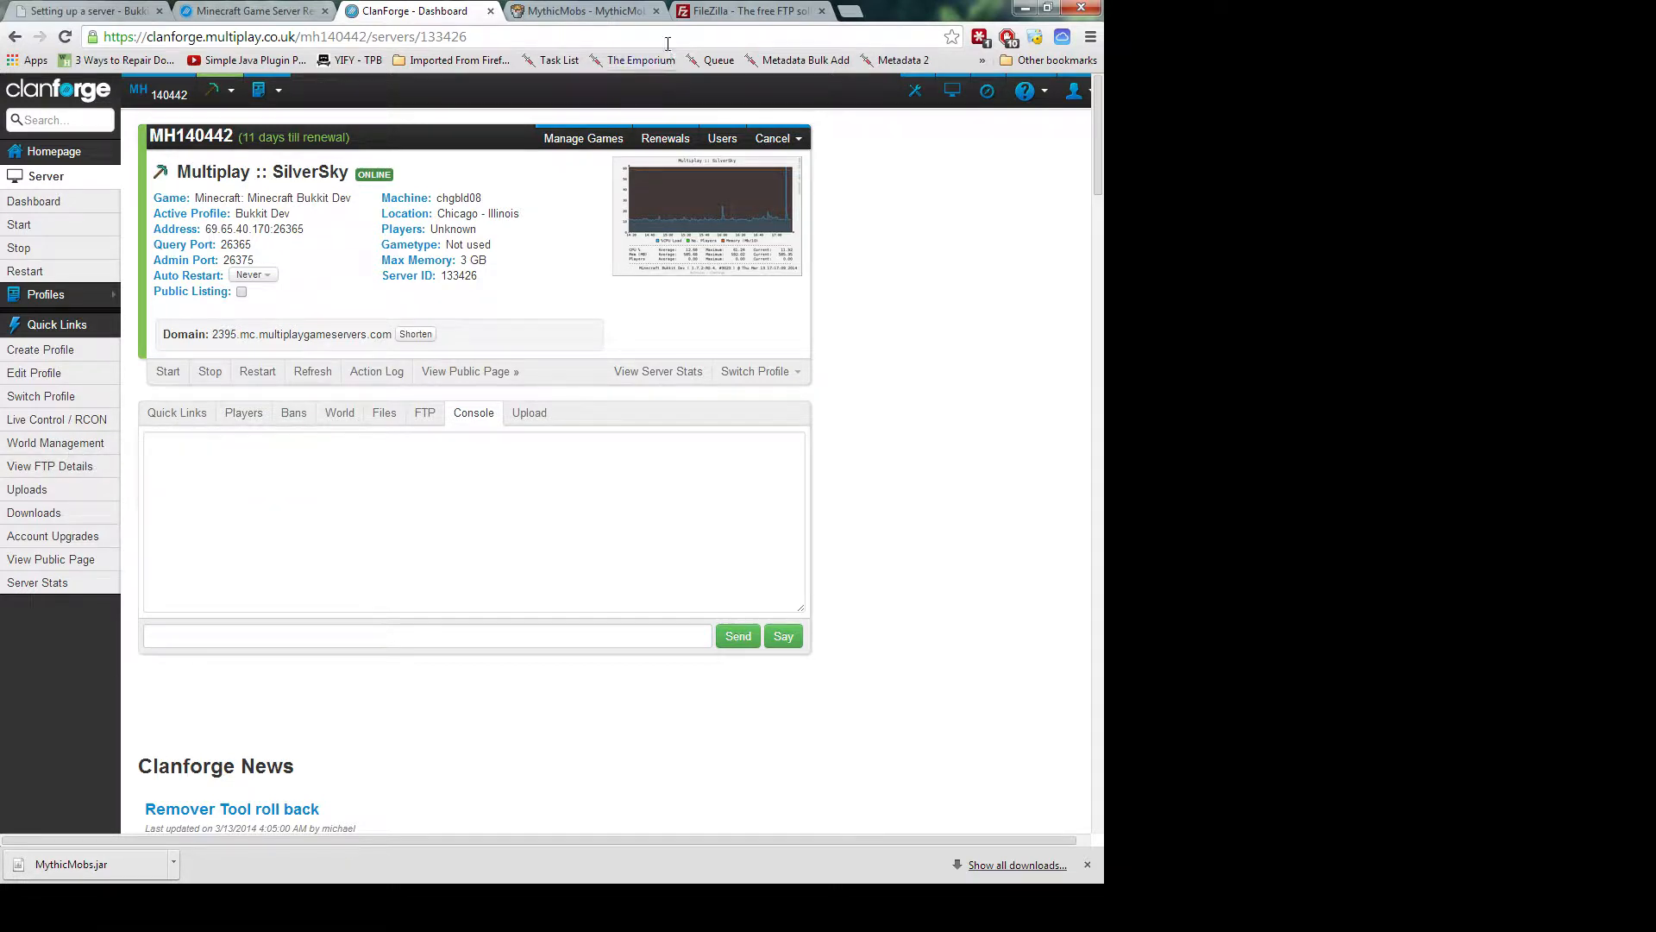
click(750, 16)
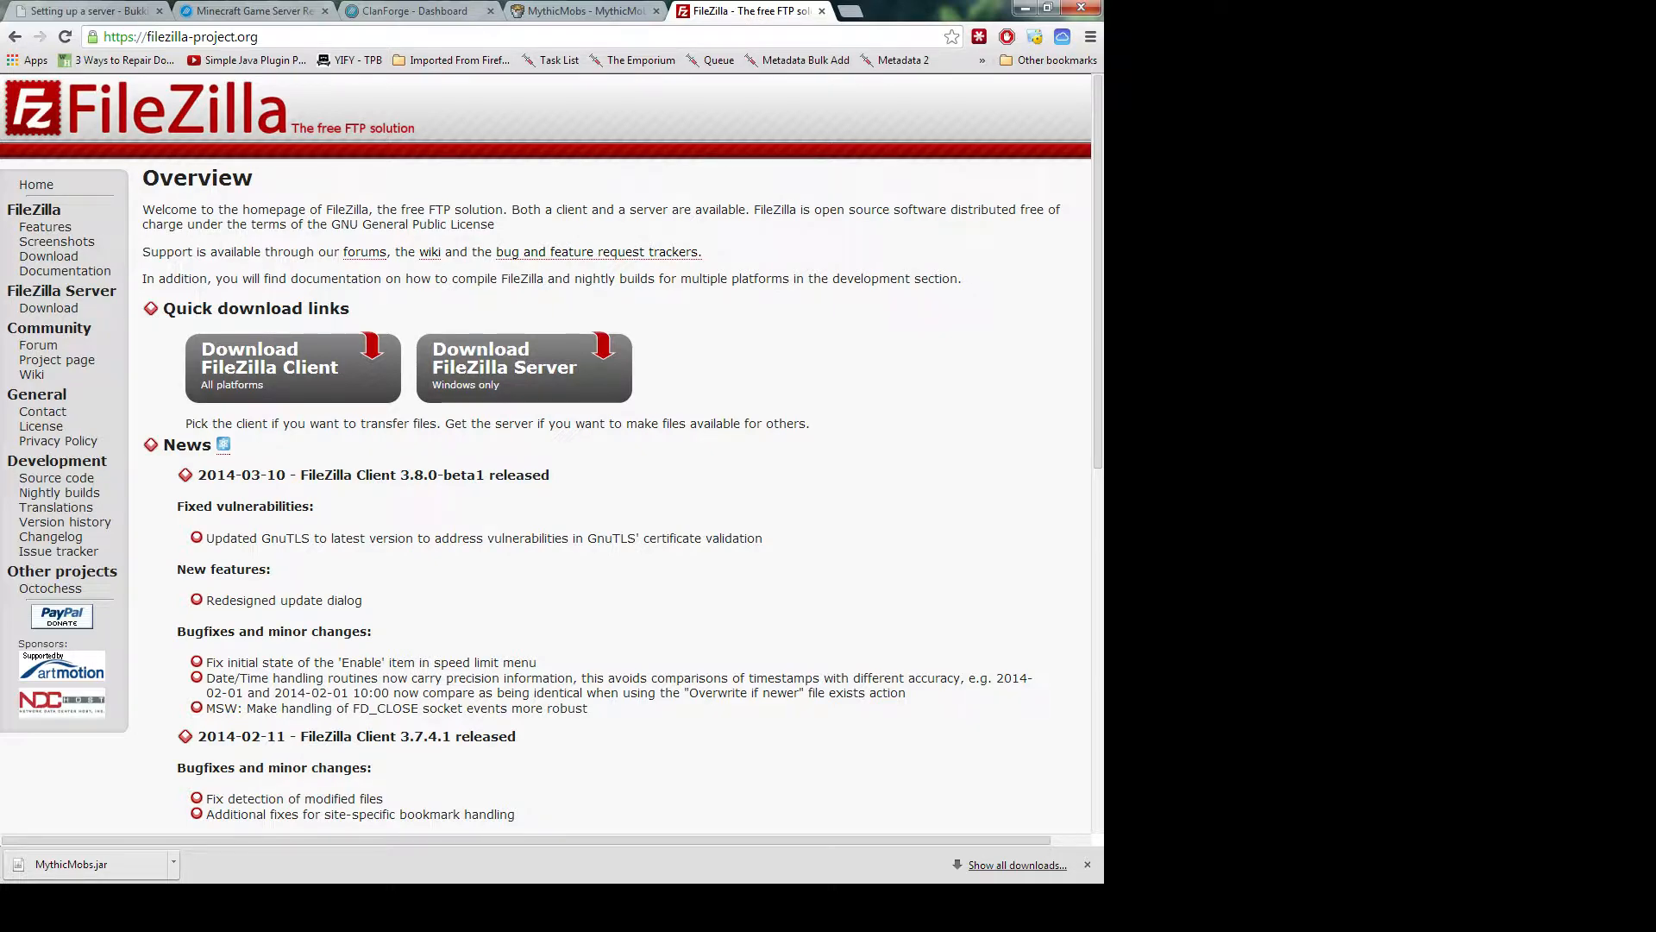
Bring the FileZilla client into view, collapse the remote tree to its root and select minecraft
drag(17, 882, 429, 127)
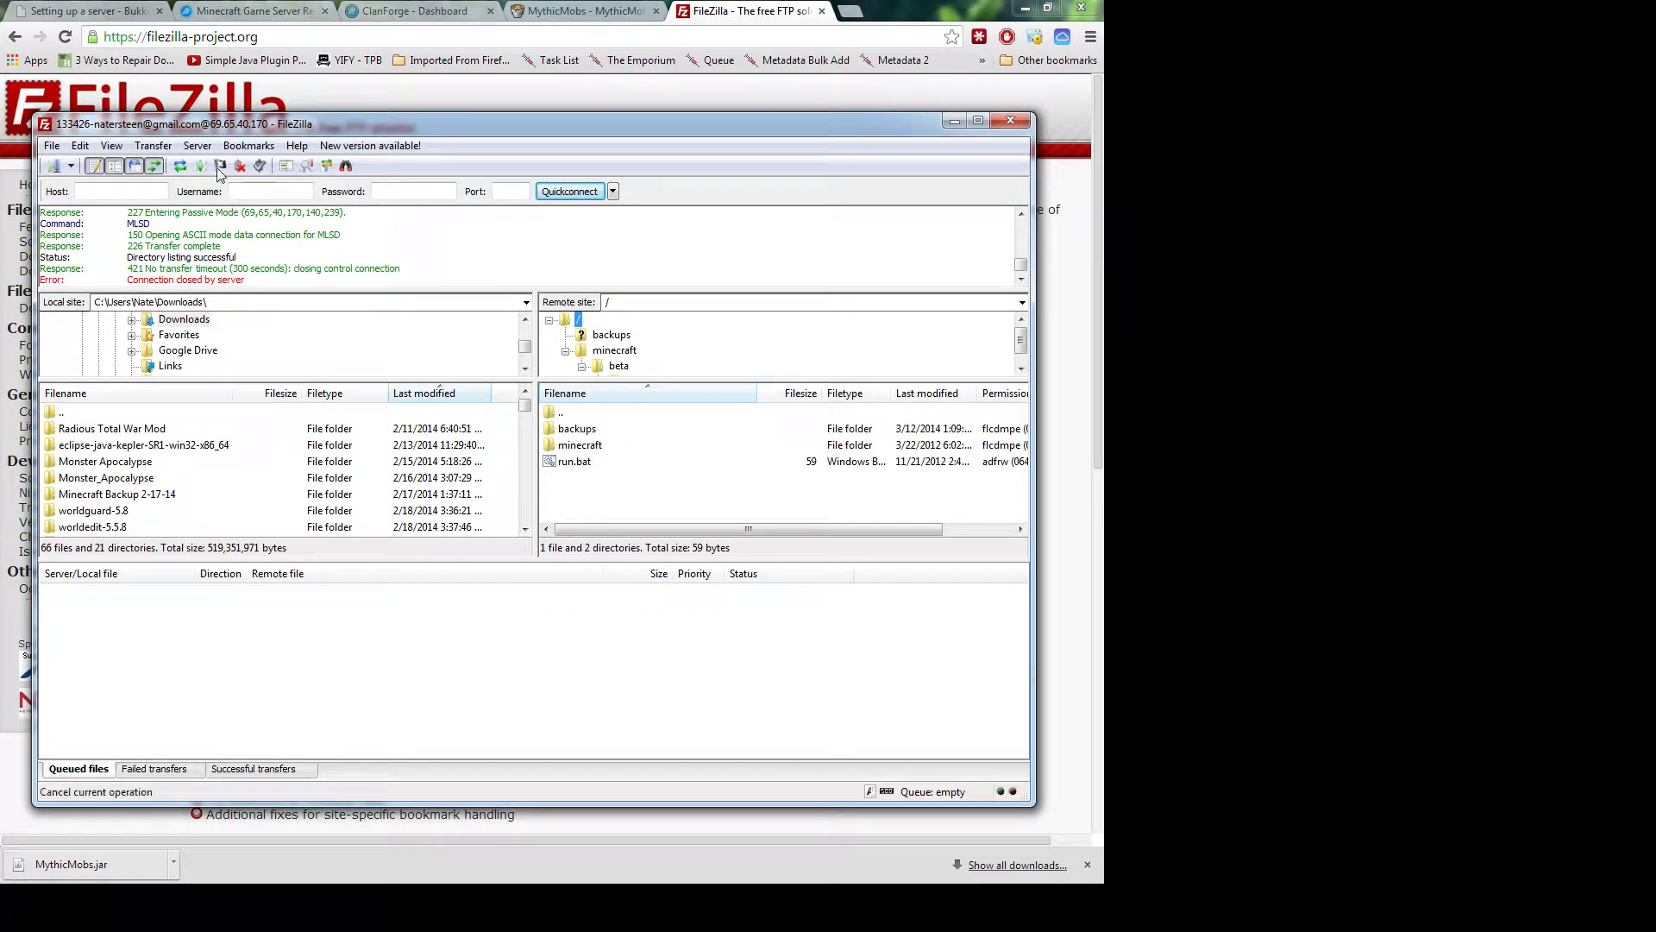
click(638, 300)
click(337, 301)
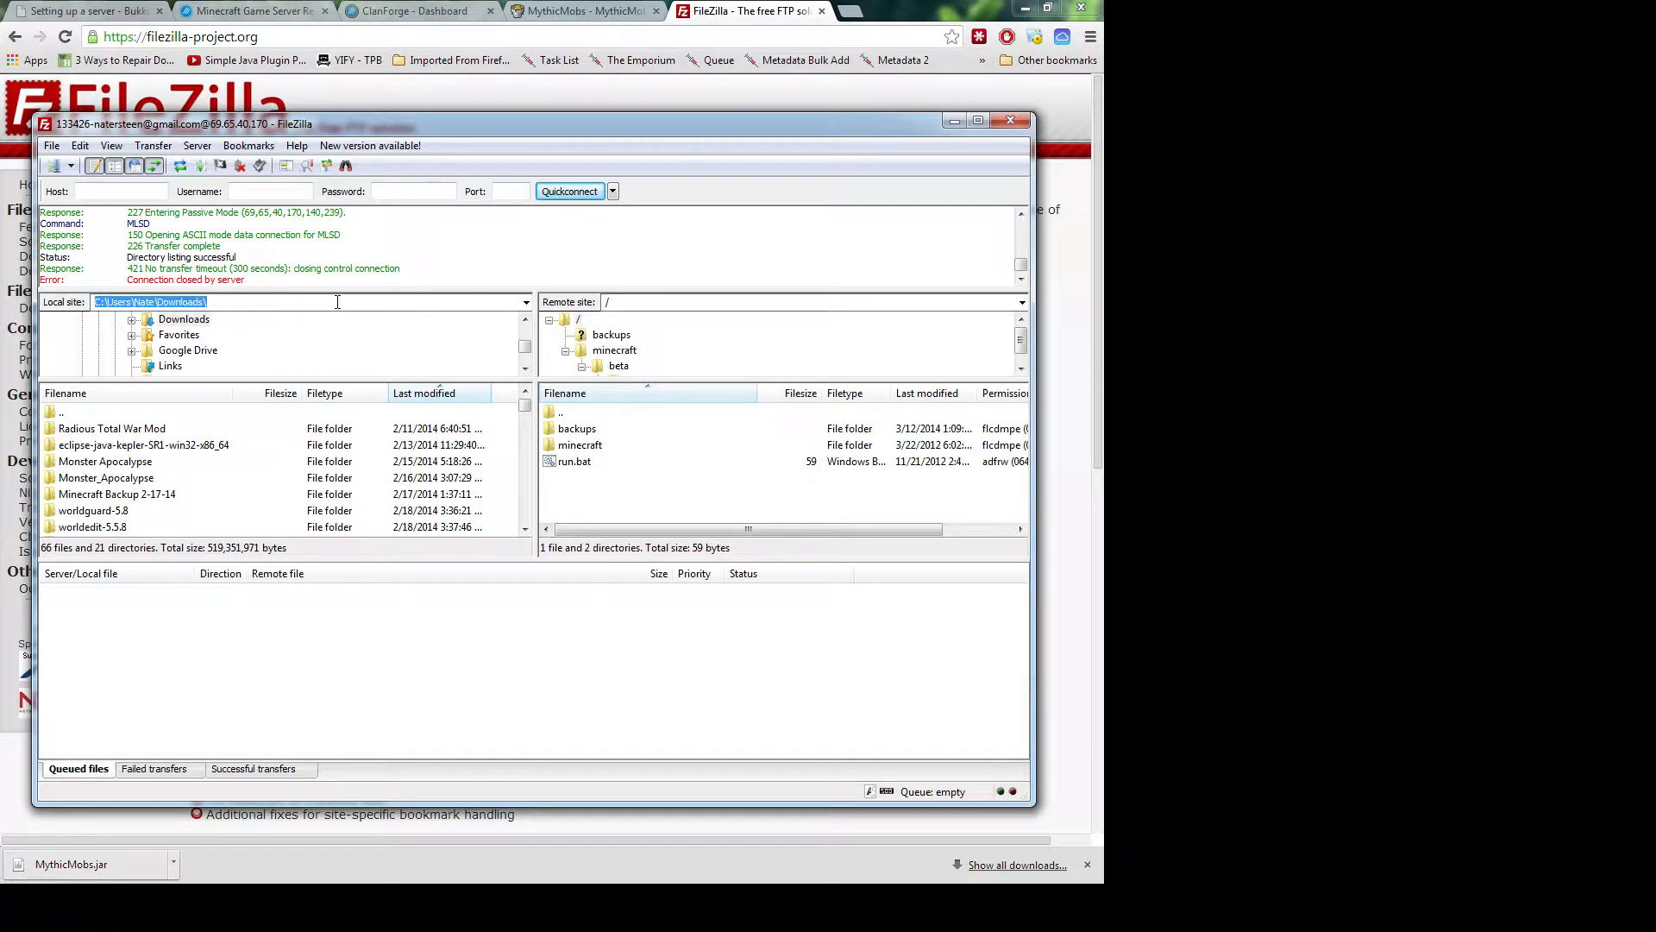
click(594, 483)
double_click(576, 321)
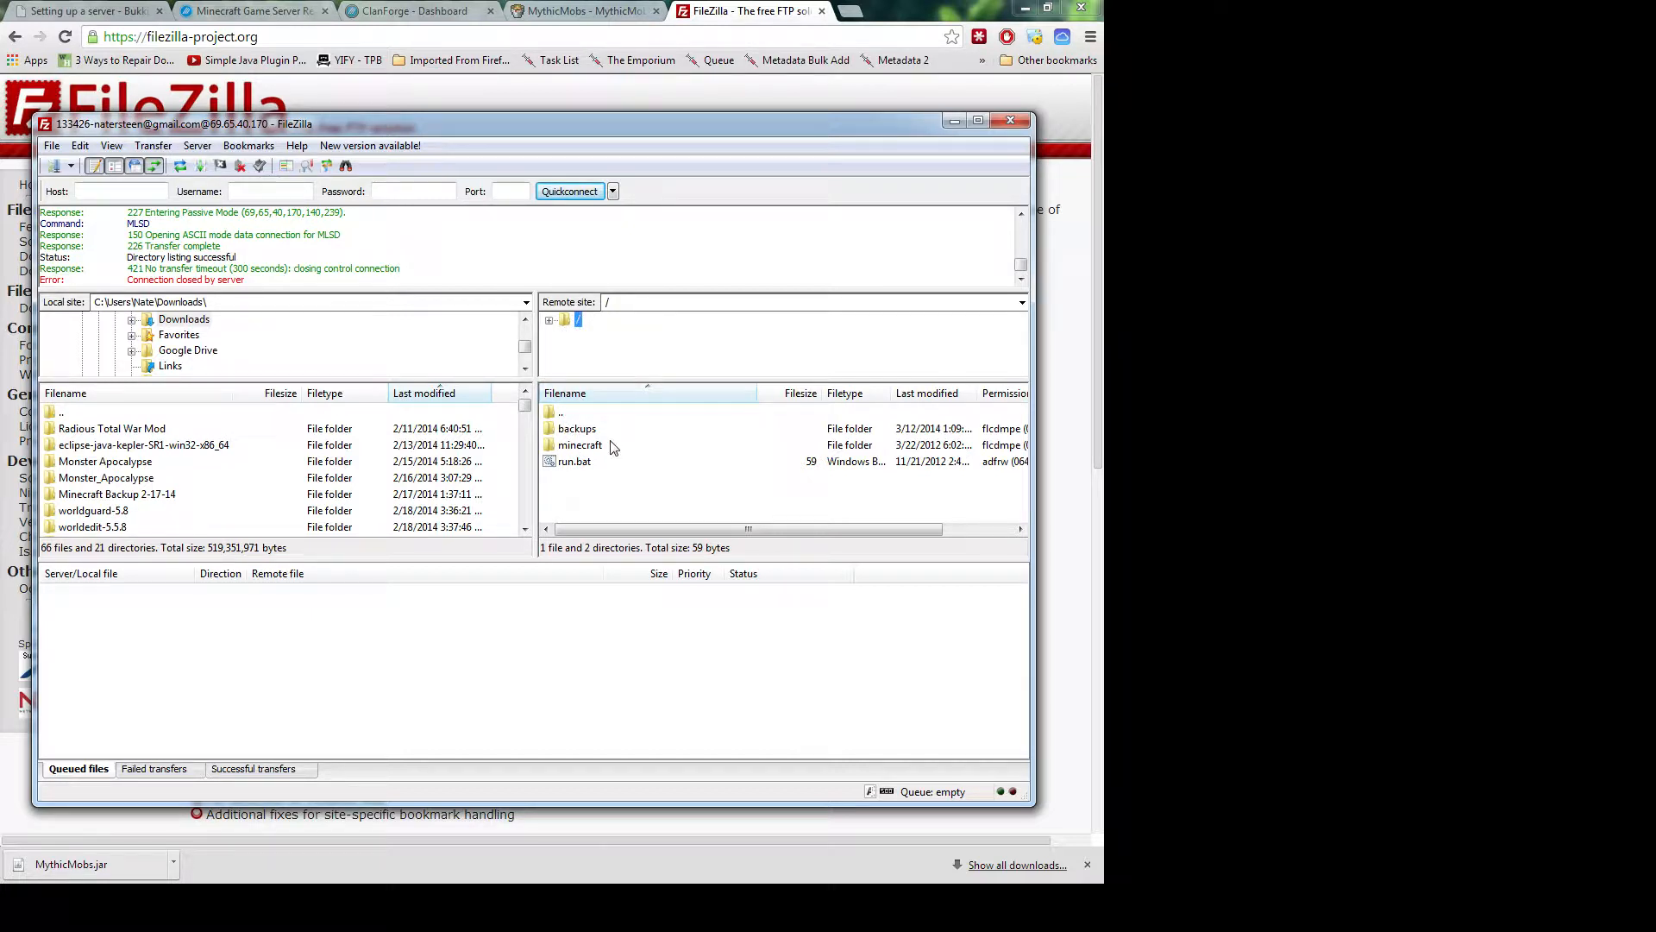
click(594, 446)
click(595, 449)
click(583, 499)
Open the remote minecraft, beta, 133426 and plugins folders in turn
double_click(584, 446)
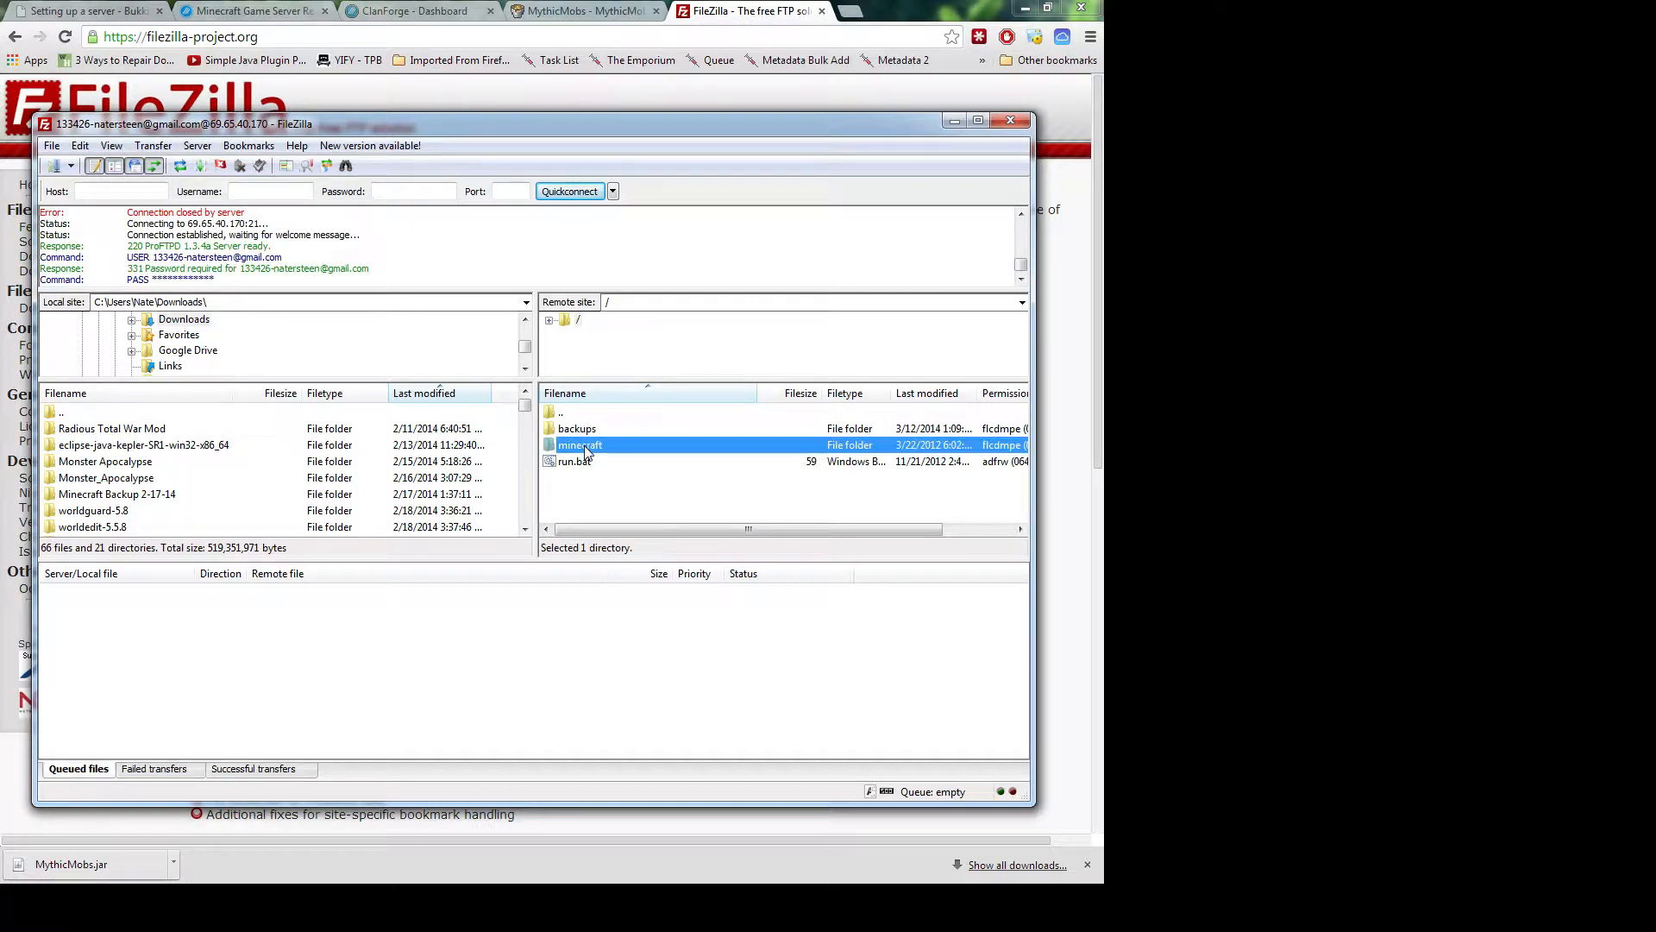
double_click(574, 431)
double_click(576, 433)
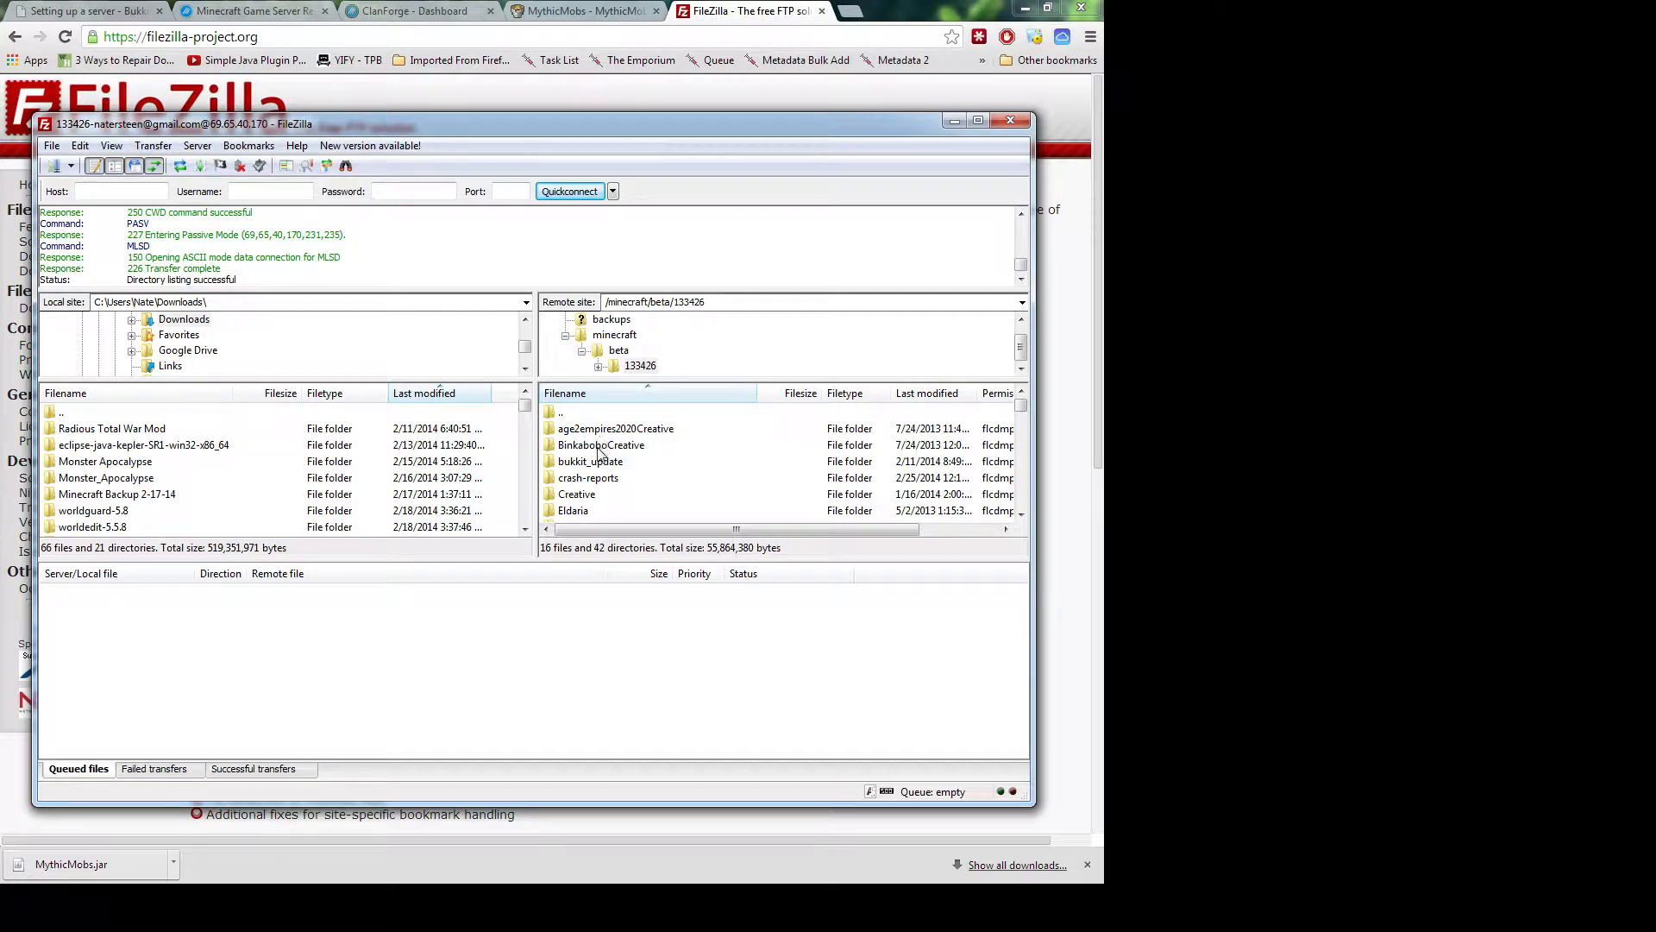
scroll(595, 479, down, 1)
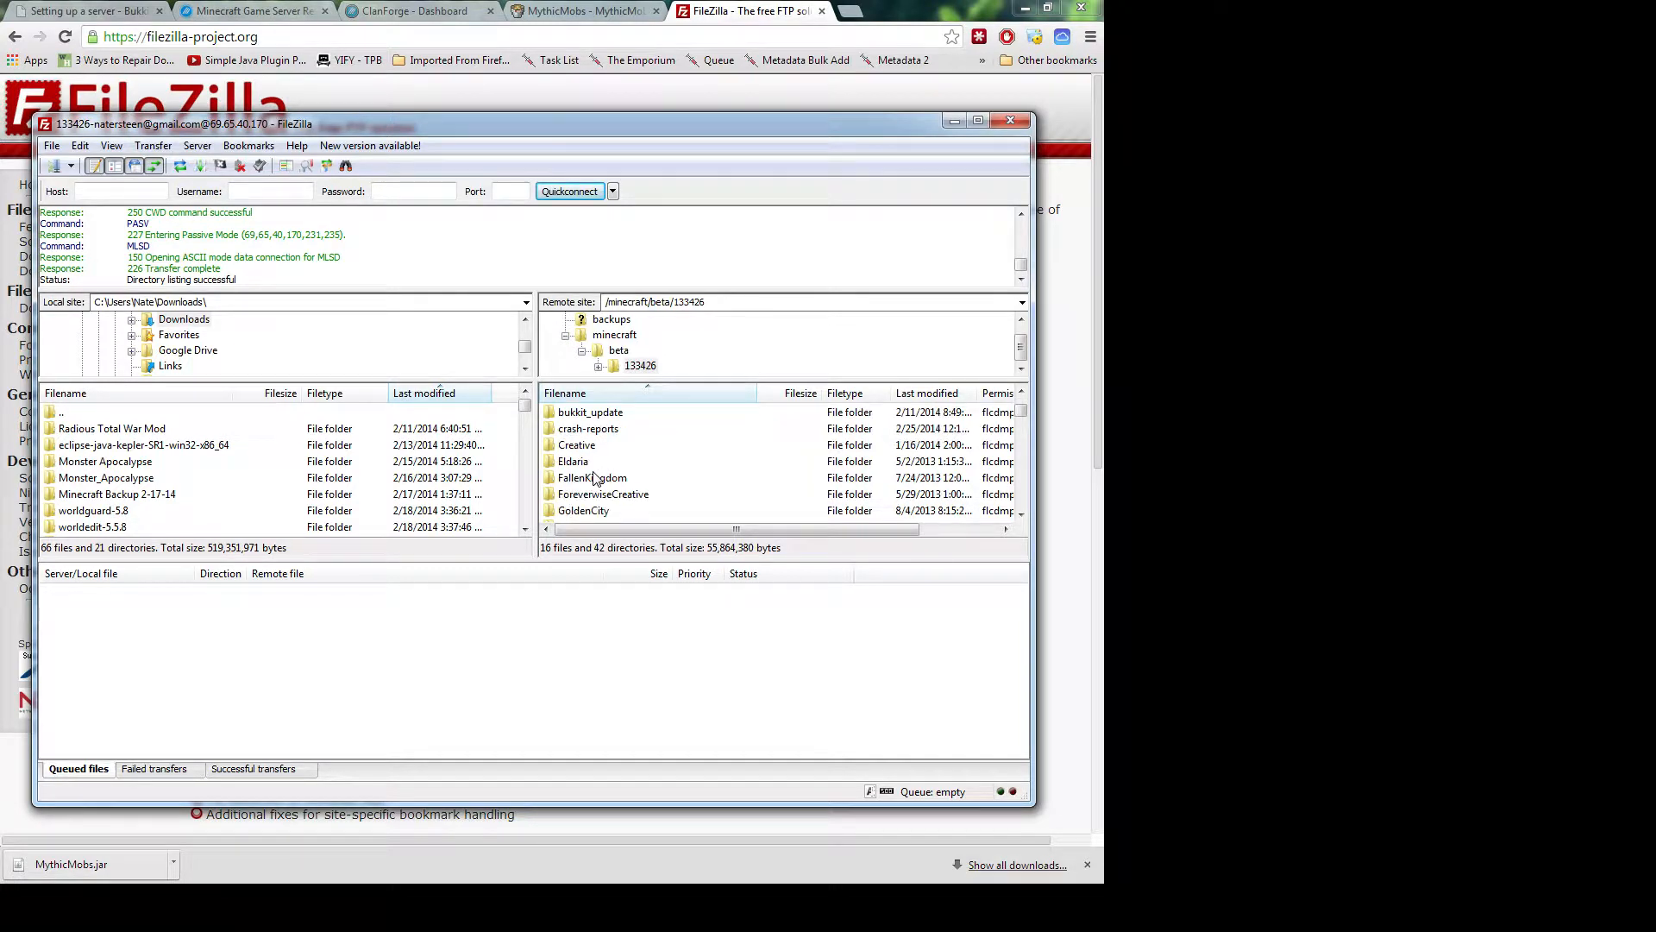
scroll(594, 479, down, 2)
scroll(595, 479, down, 1)
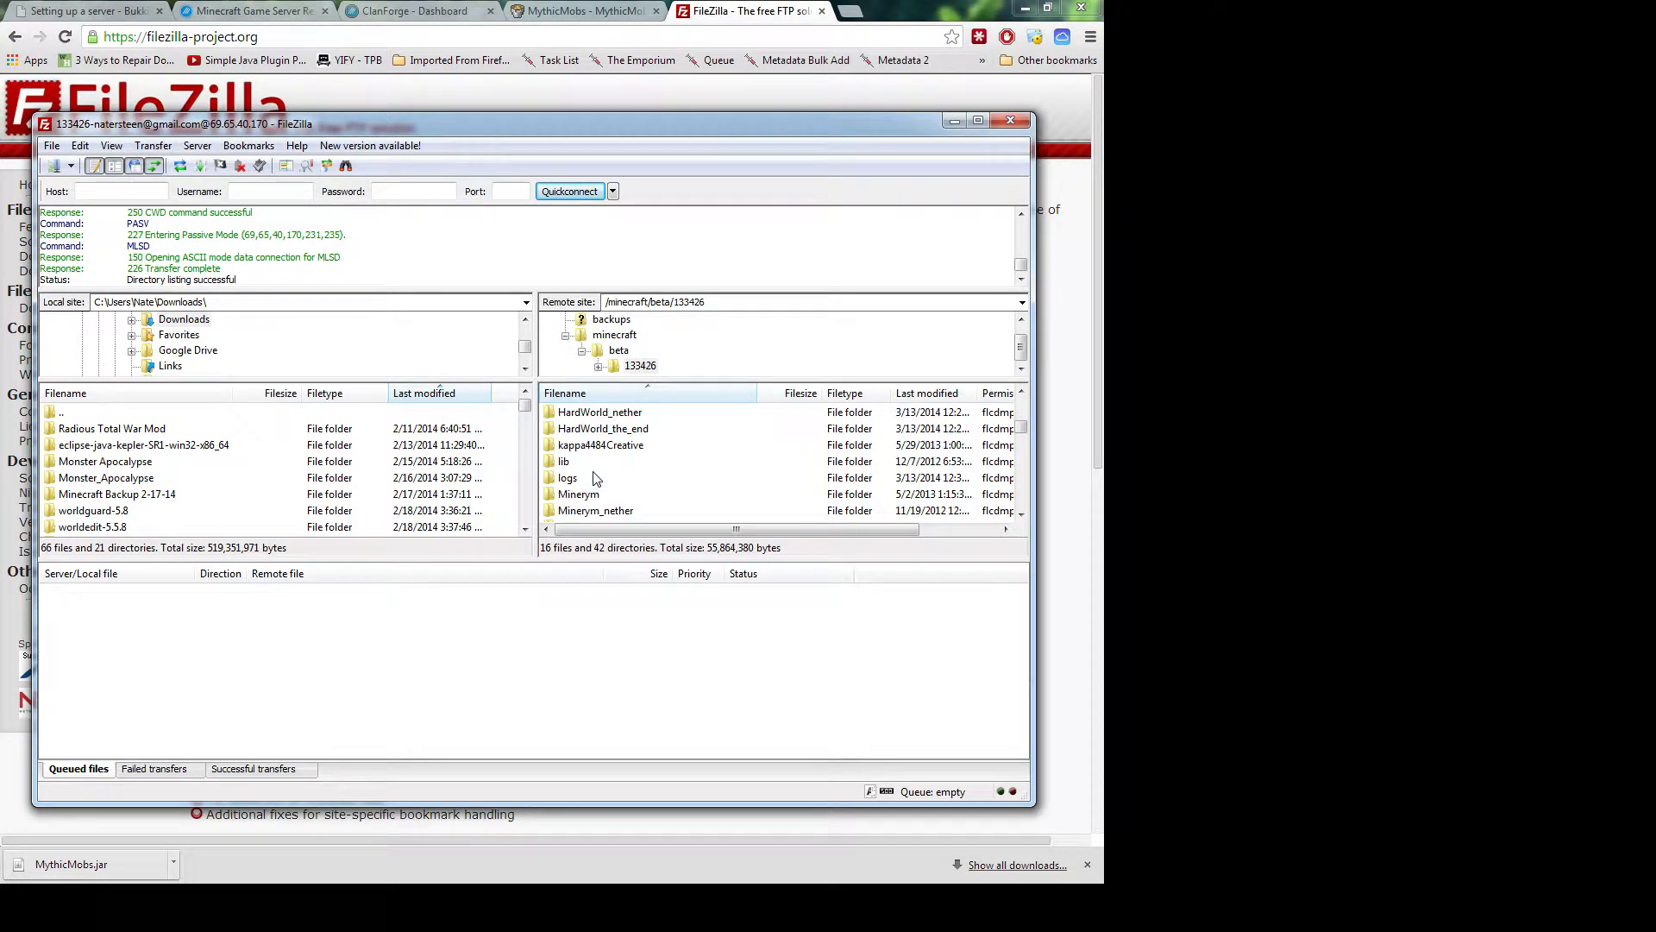
scroll(595, 478, down, 1)
scroll(594, 479, down, 1)
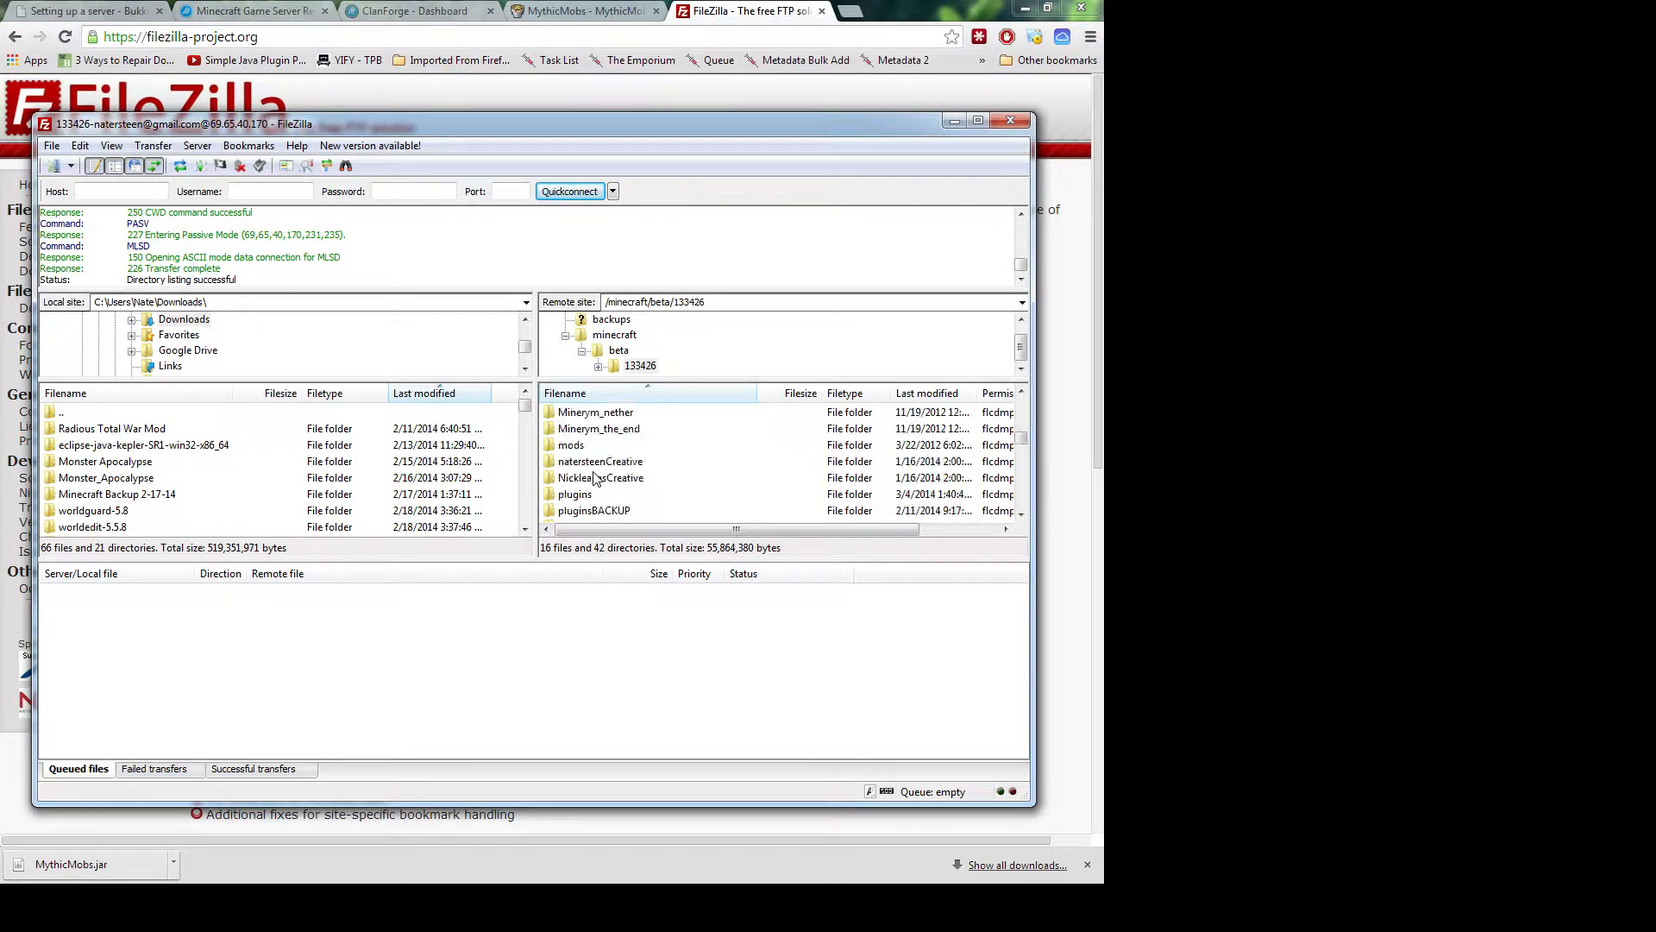
click(589, 495)
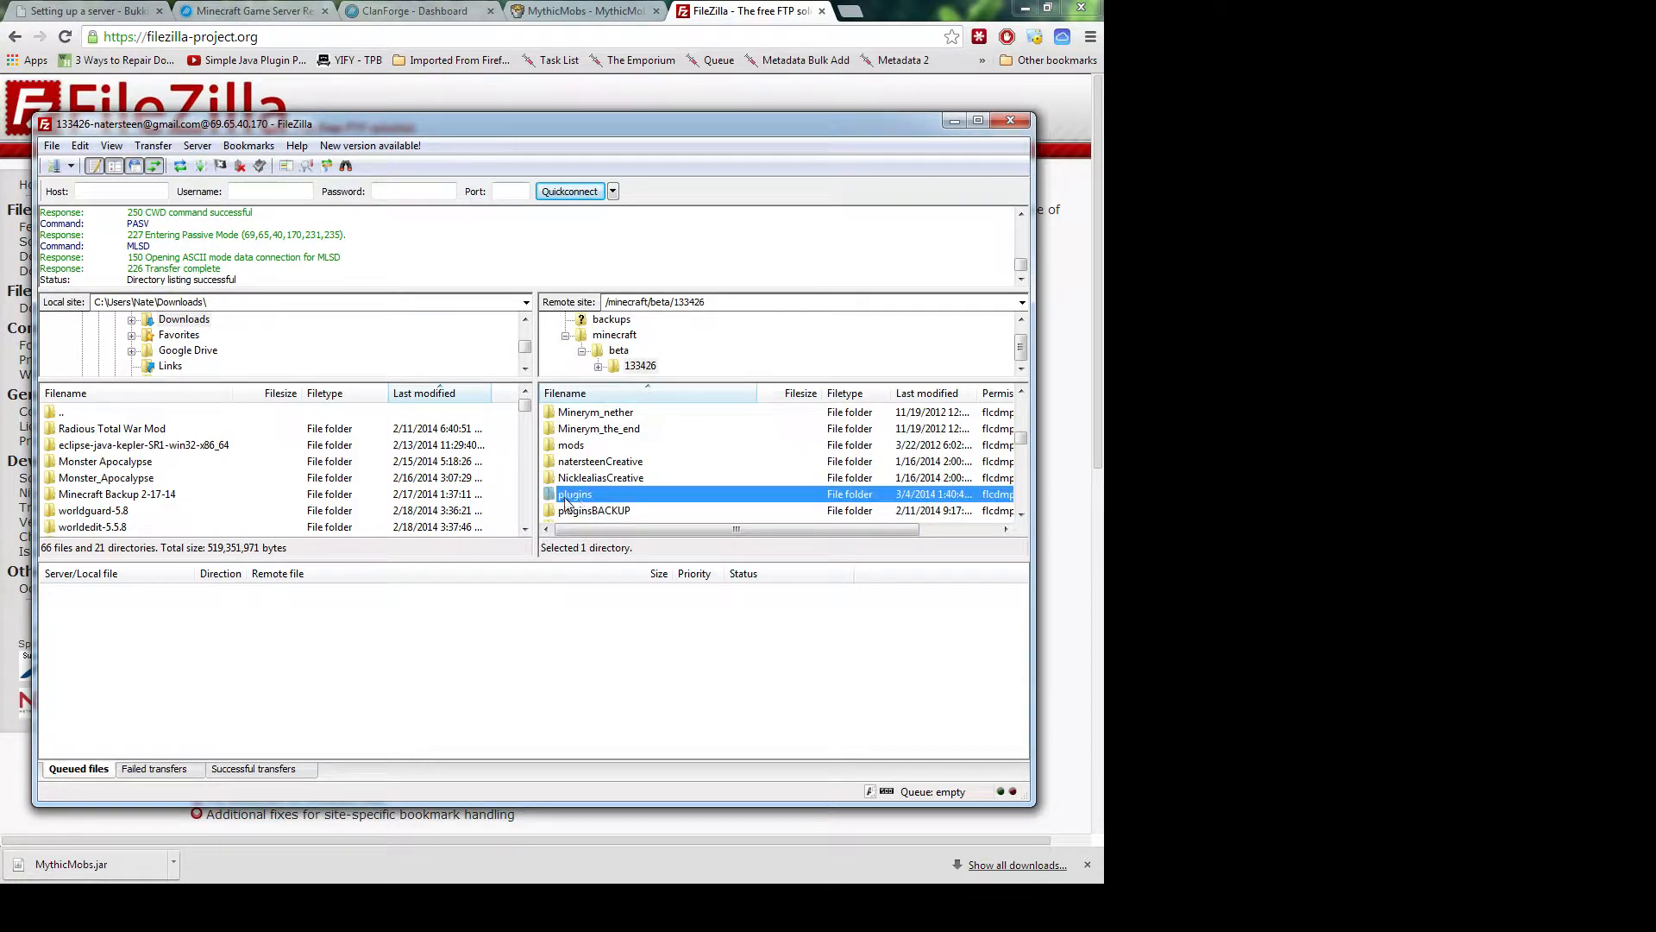
double_click(570, 495)
Browse the local file list, selecting the Minecraft Backup 2-17-14 folder
scroll(578, 493, down, 7)
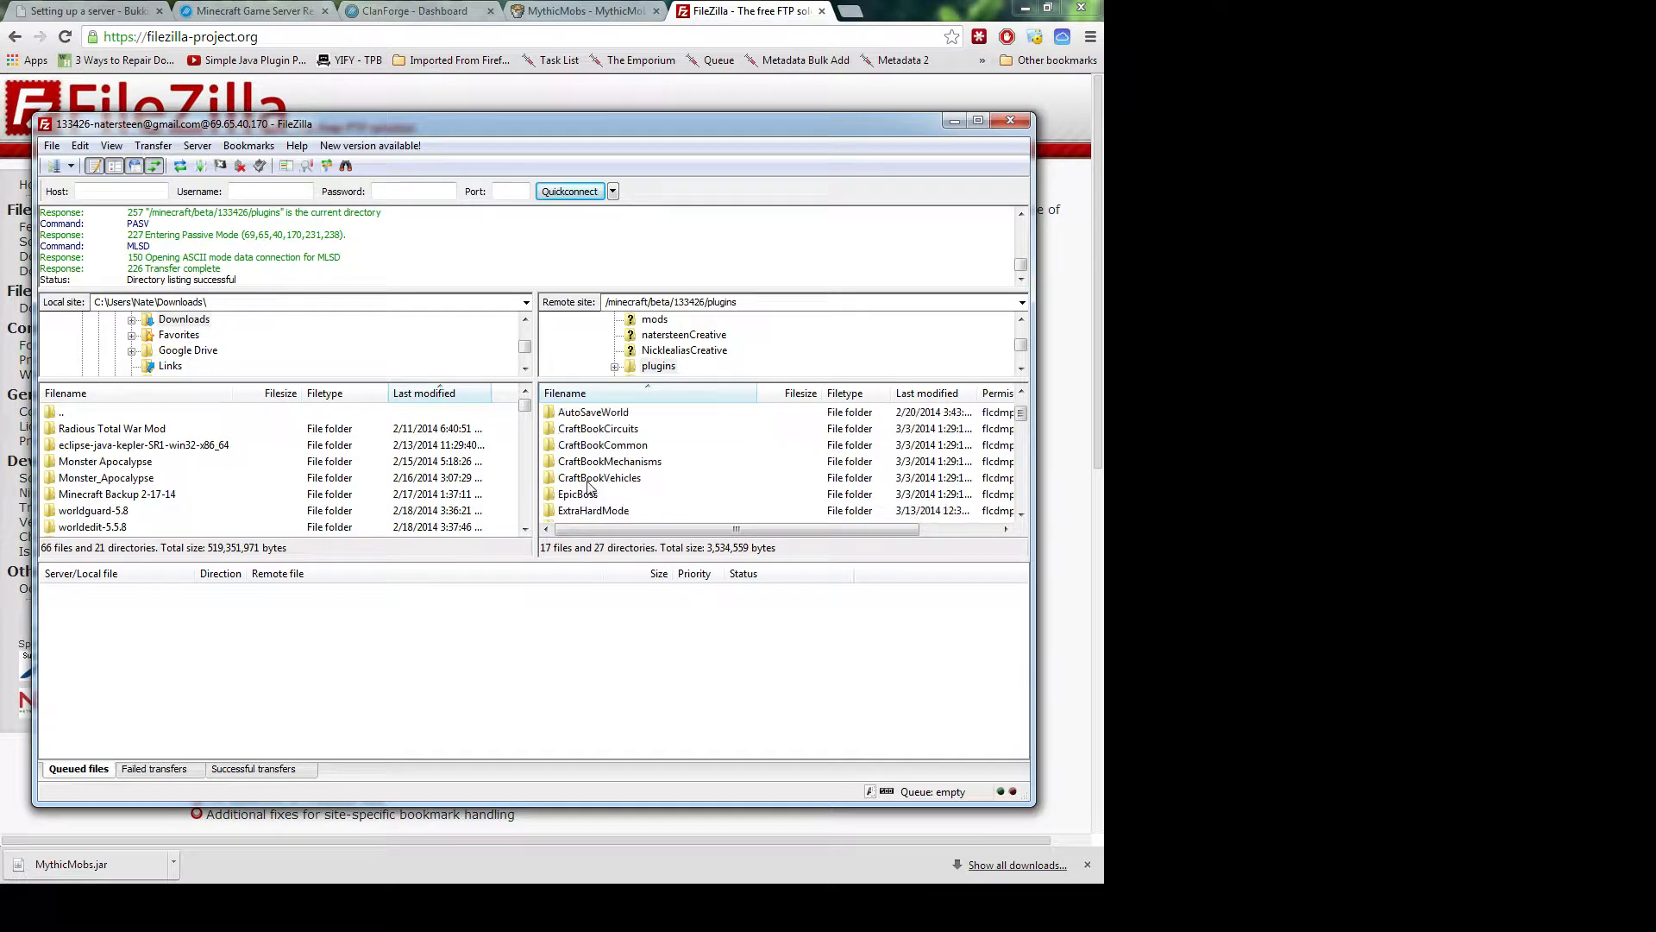
scroll(589, 489, down, 6)
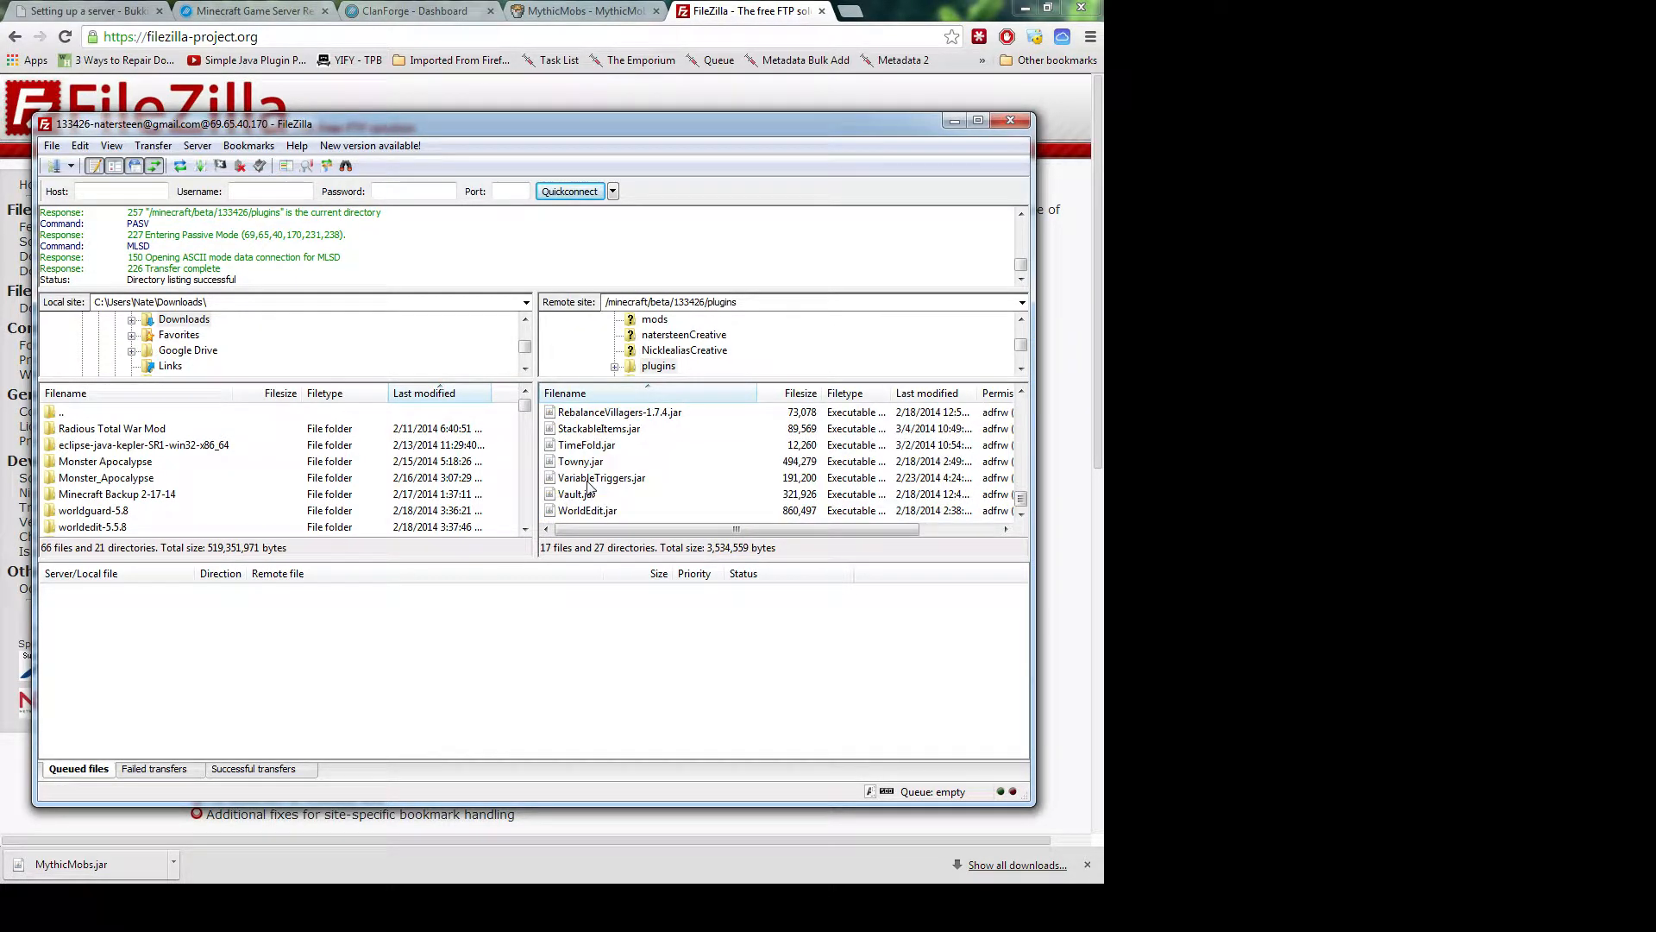
scroll(589, 489, up, 3)
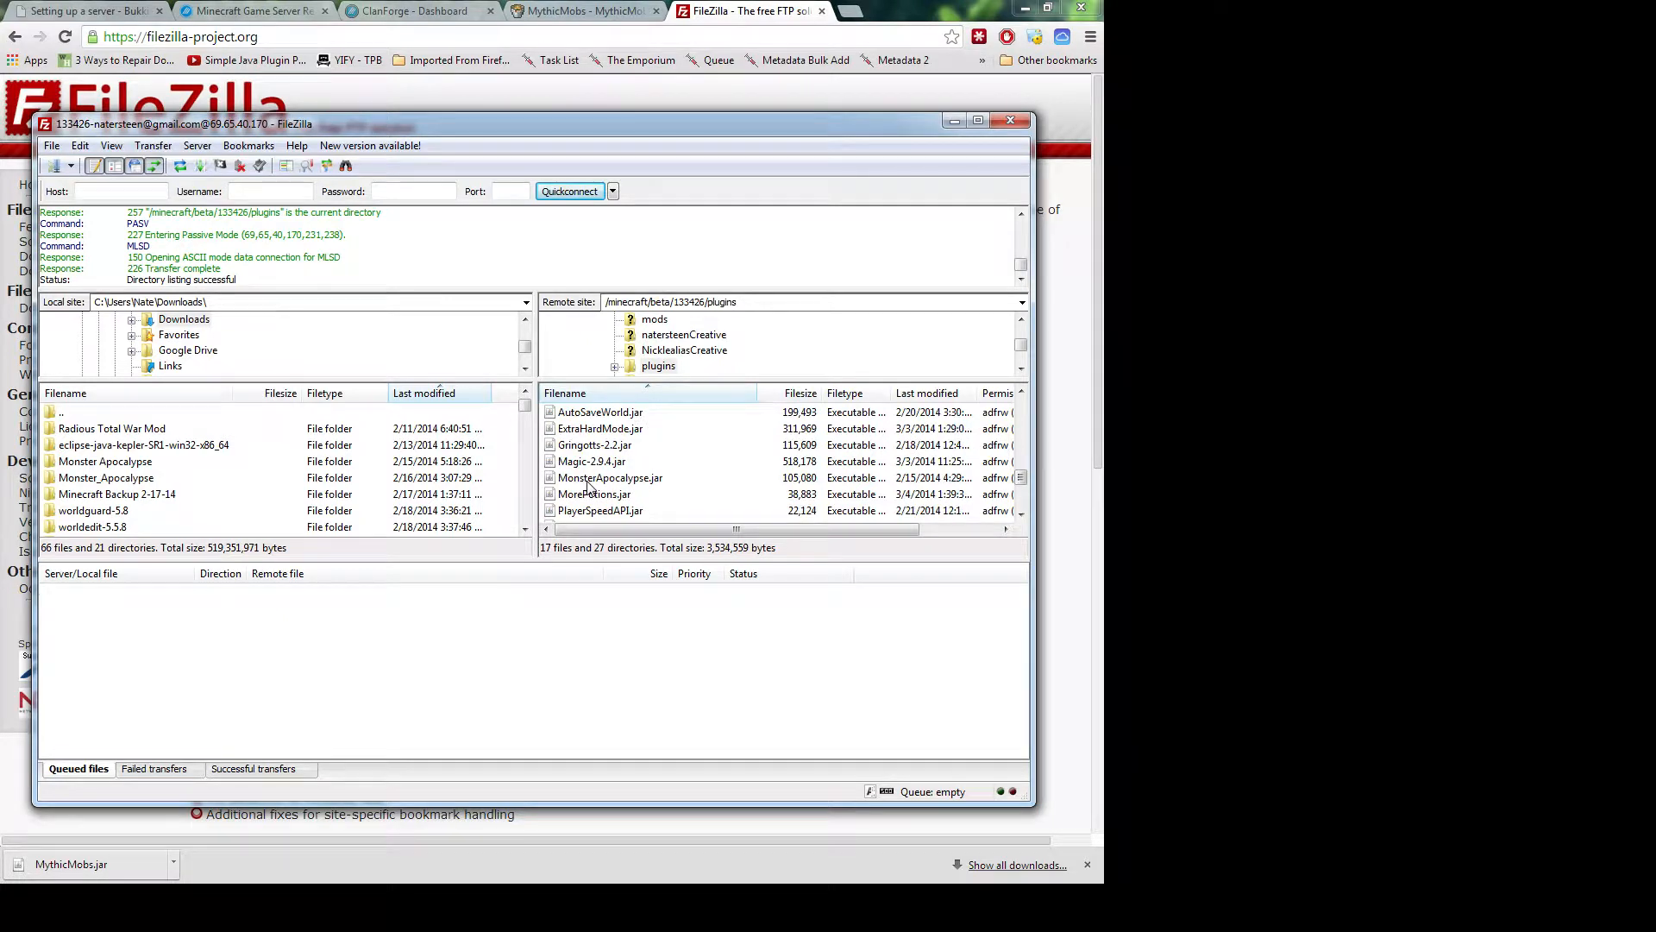
click(110, 493)
scroll(109, 494, down, 3)
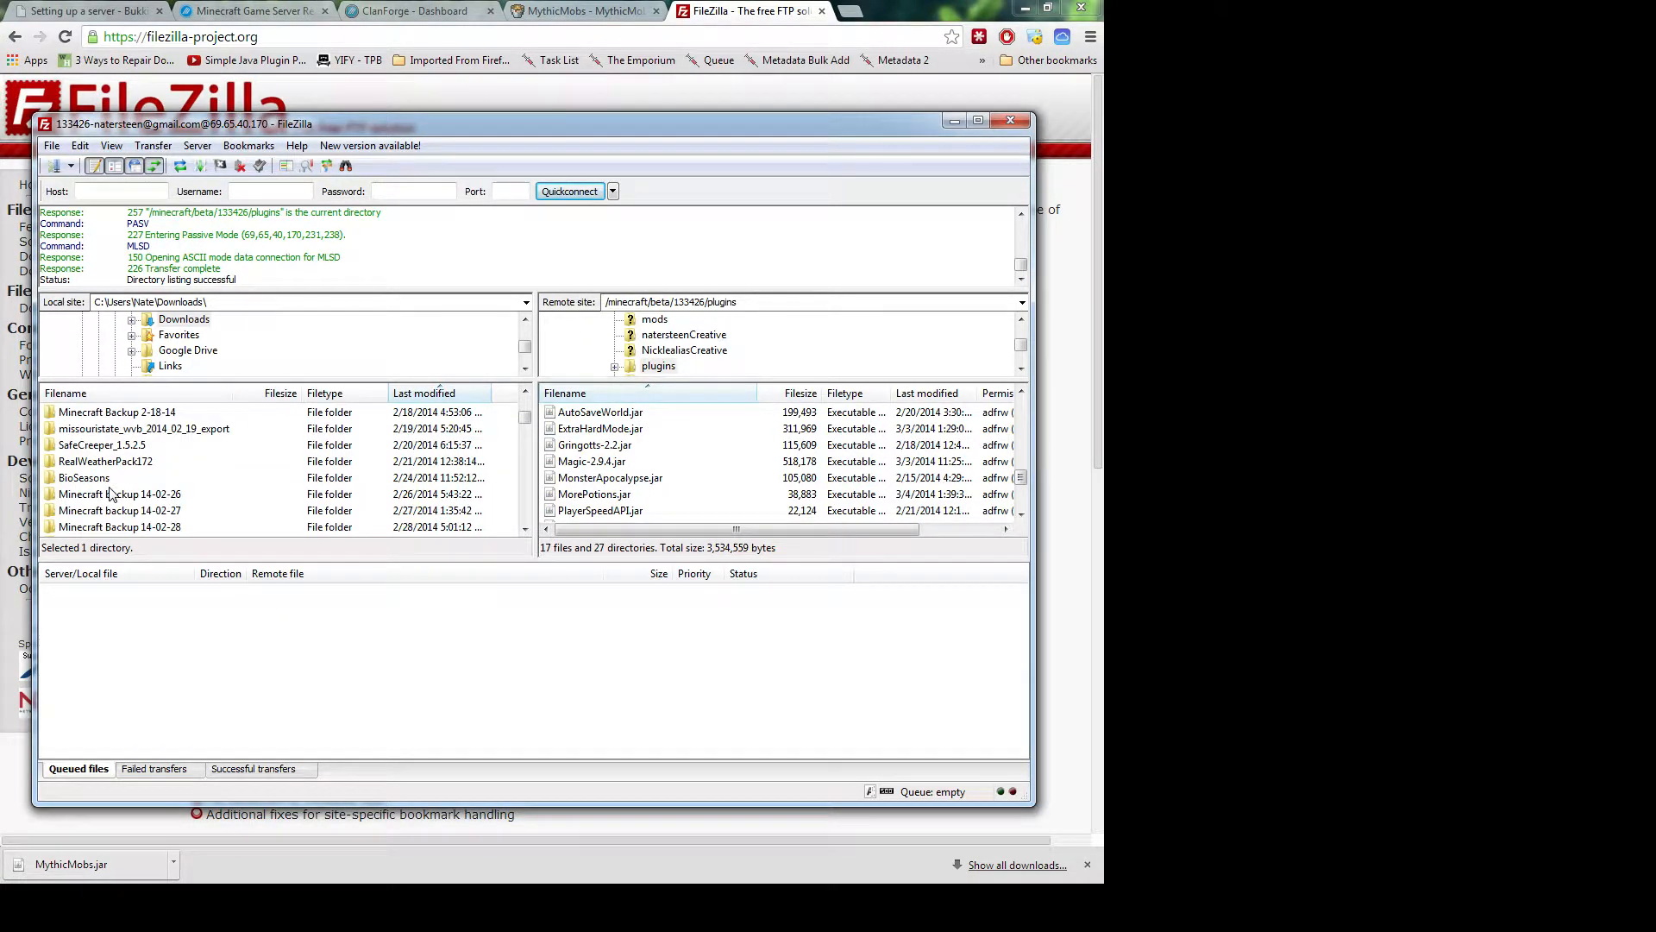
scroll(109, 493, down, 2)
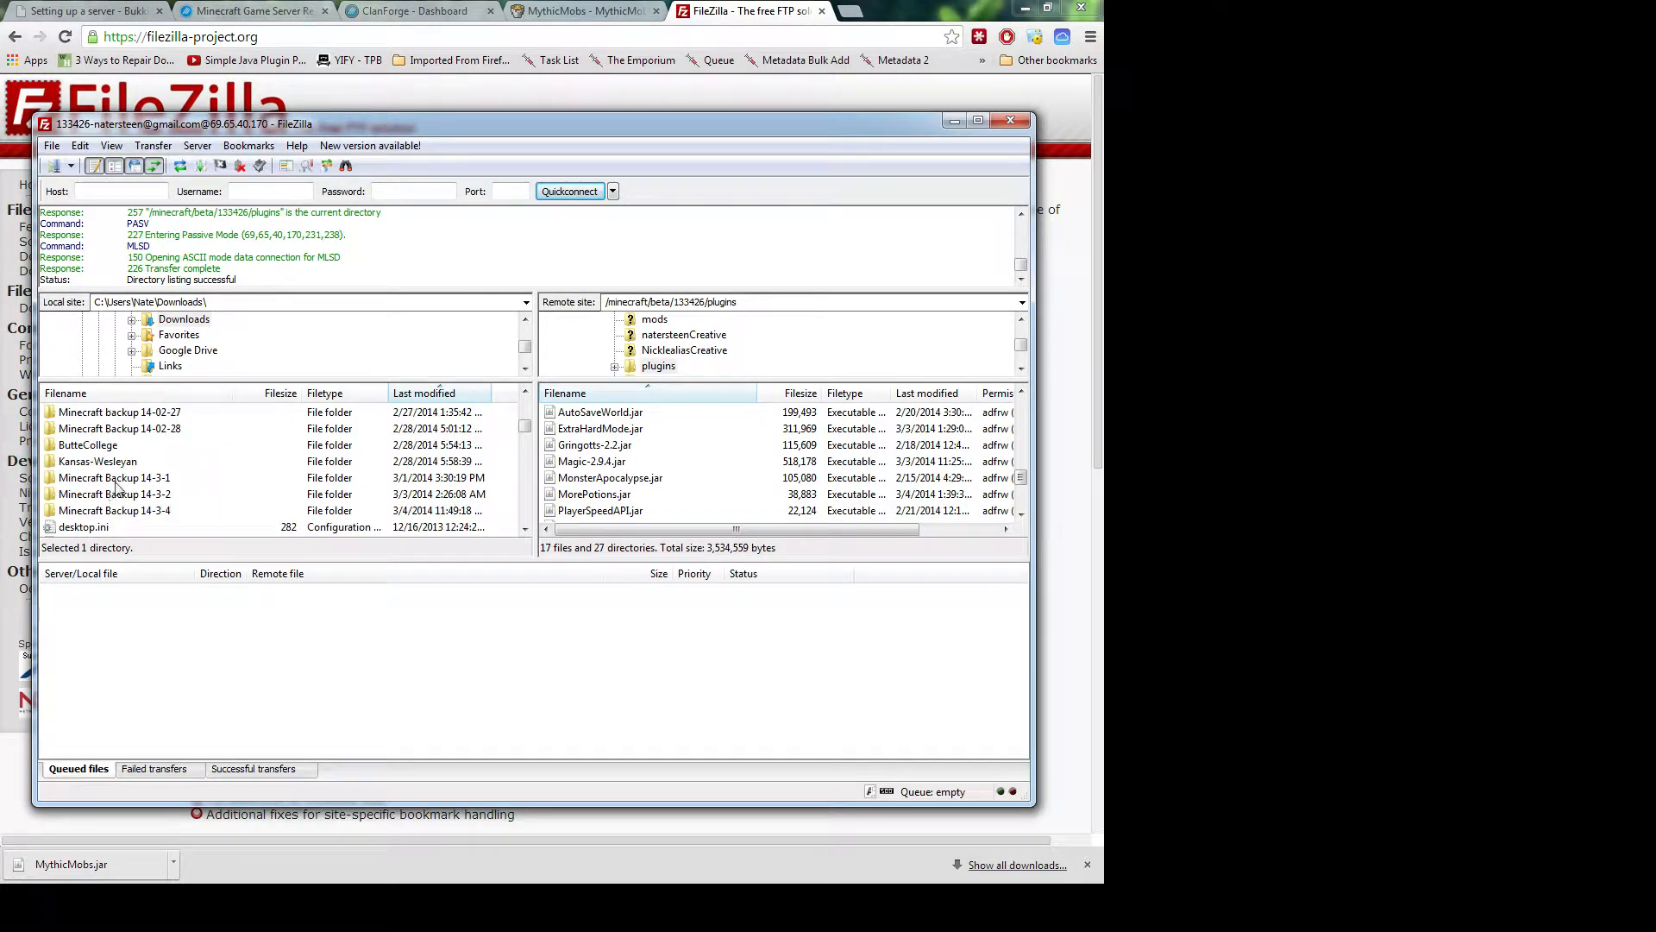
scroll(121, 484, down, 3)
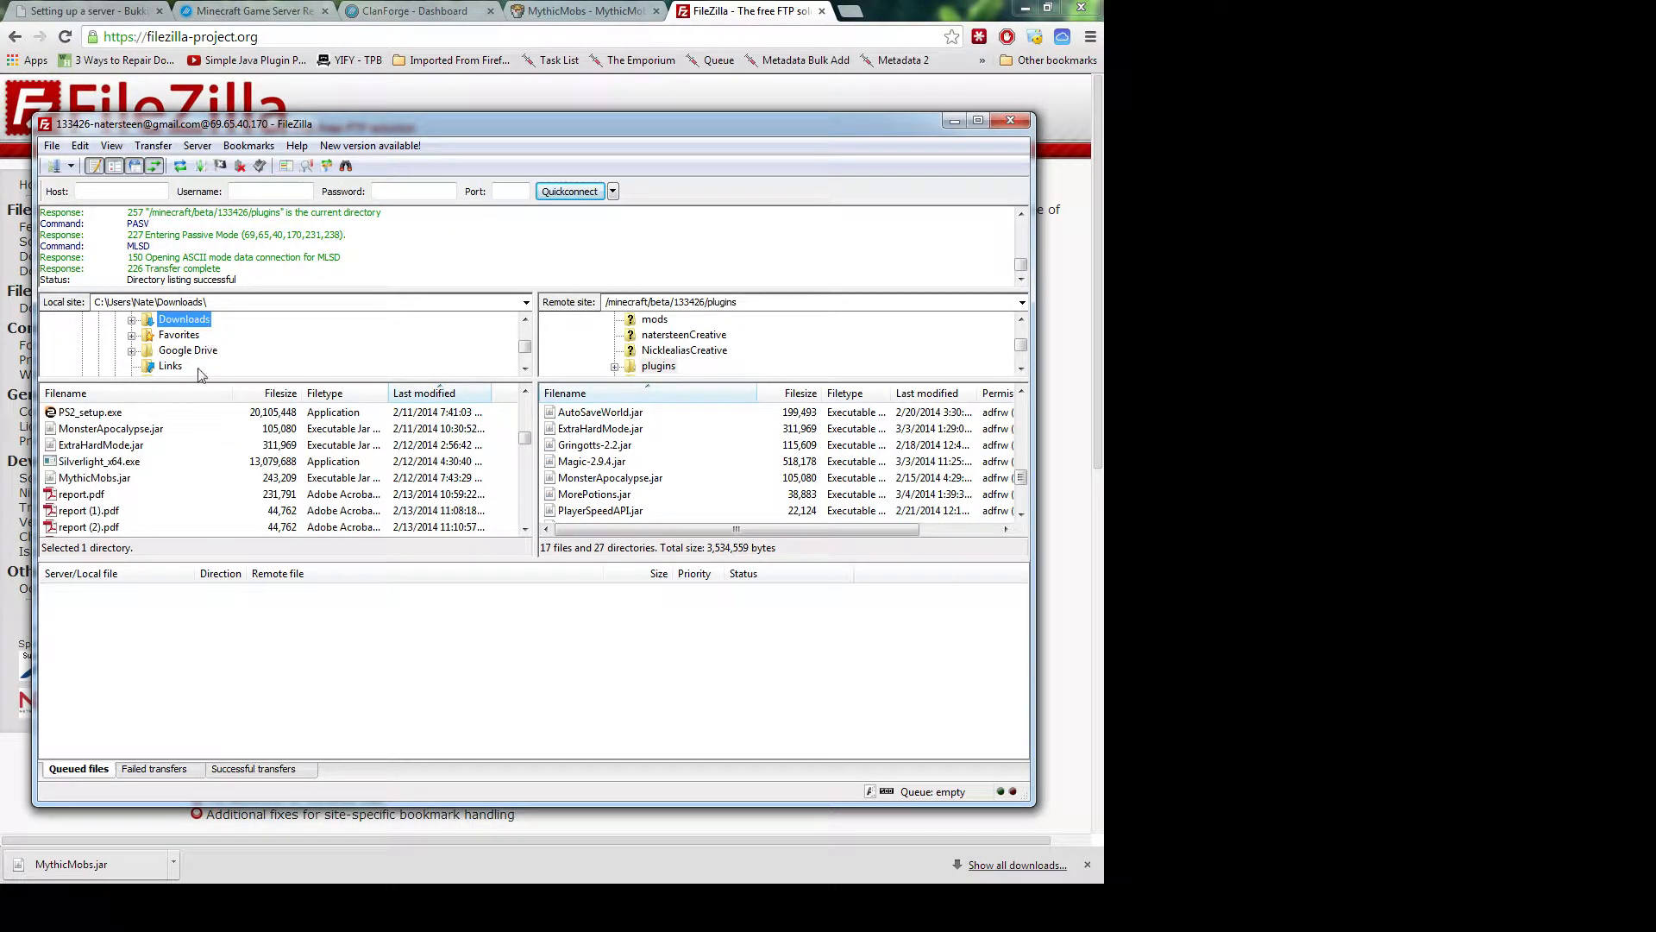
Upload MythicMobs.jar from the local downloads into the server's plugins folder
click(109, 478)
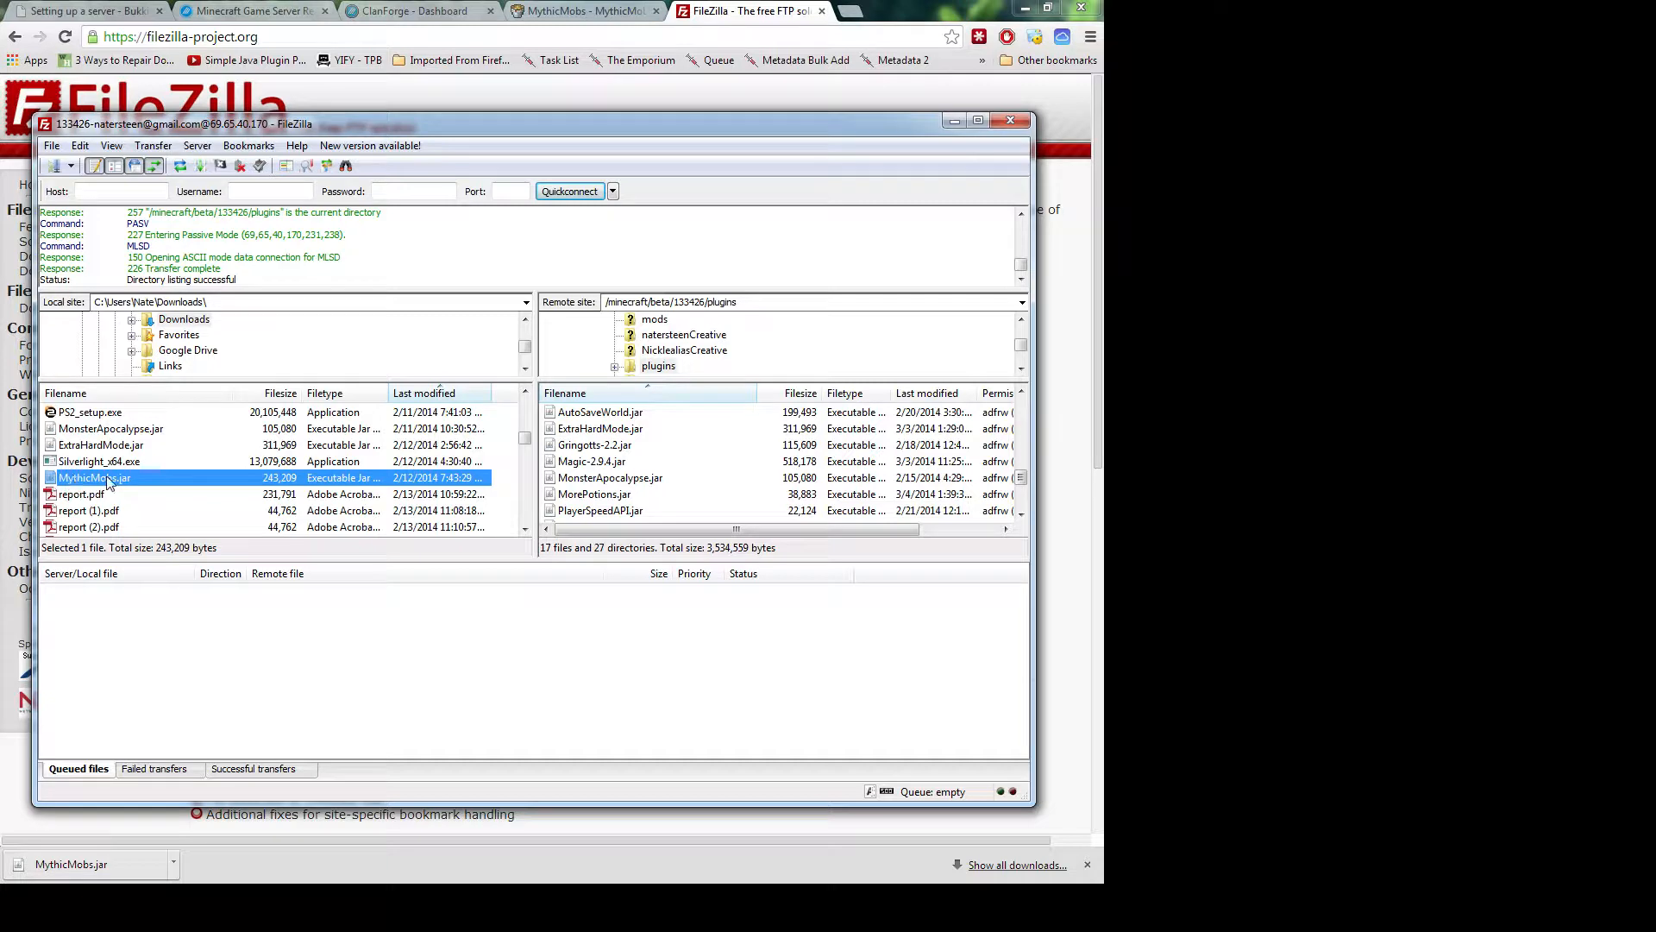
drag(110, 484, 591, 467)
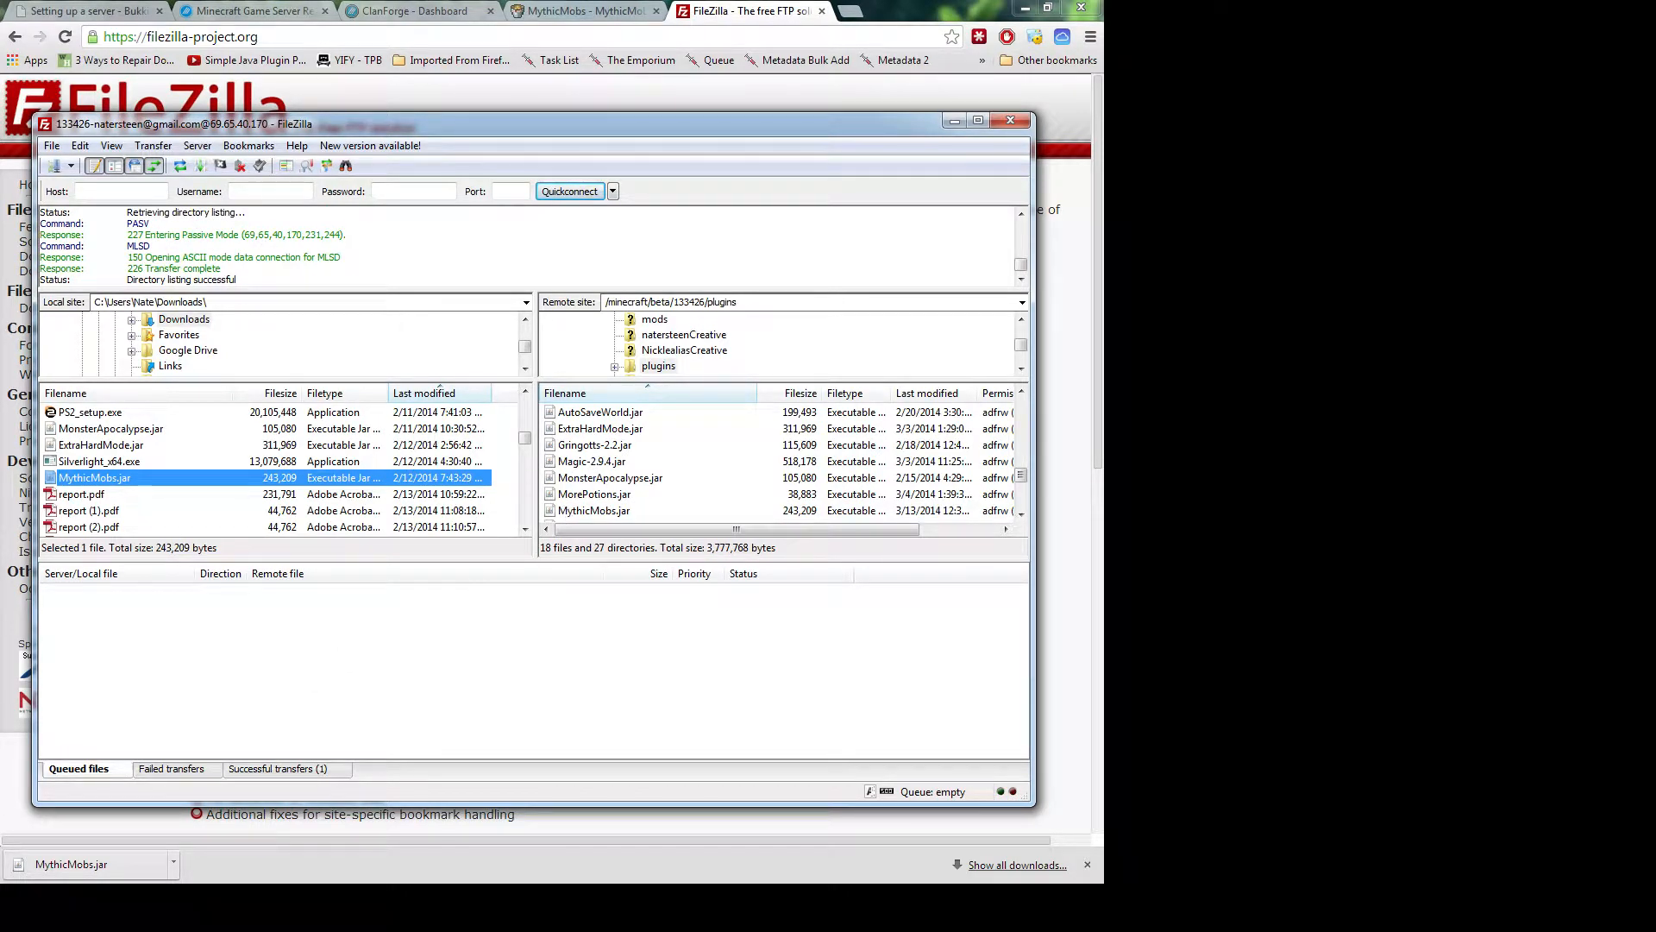
click(372, 12)
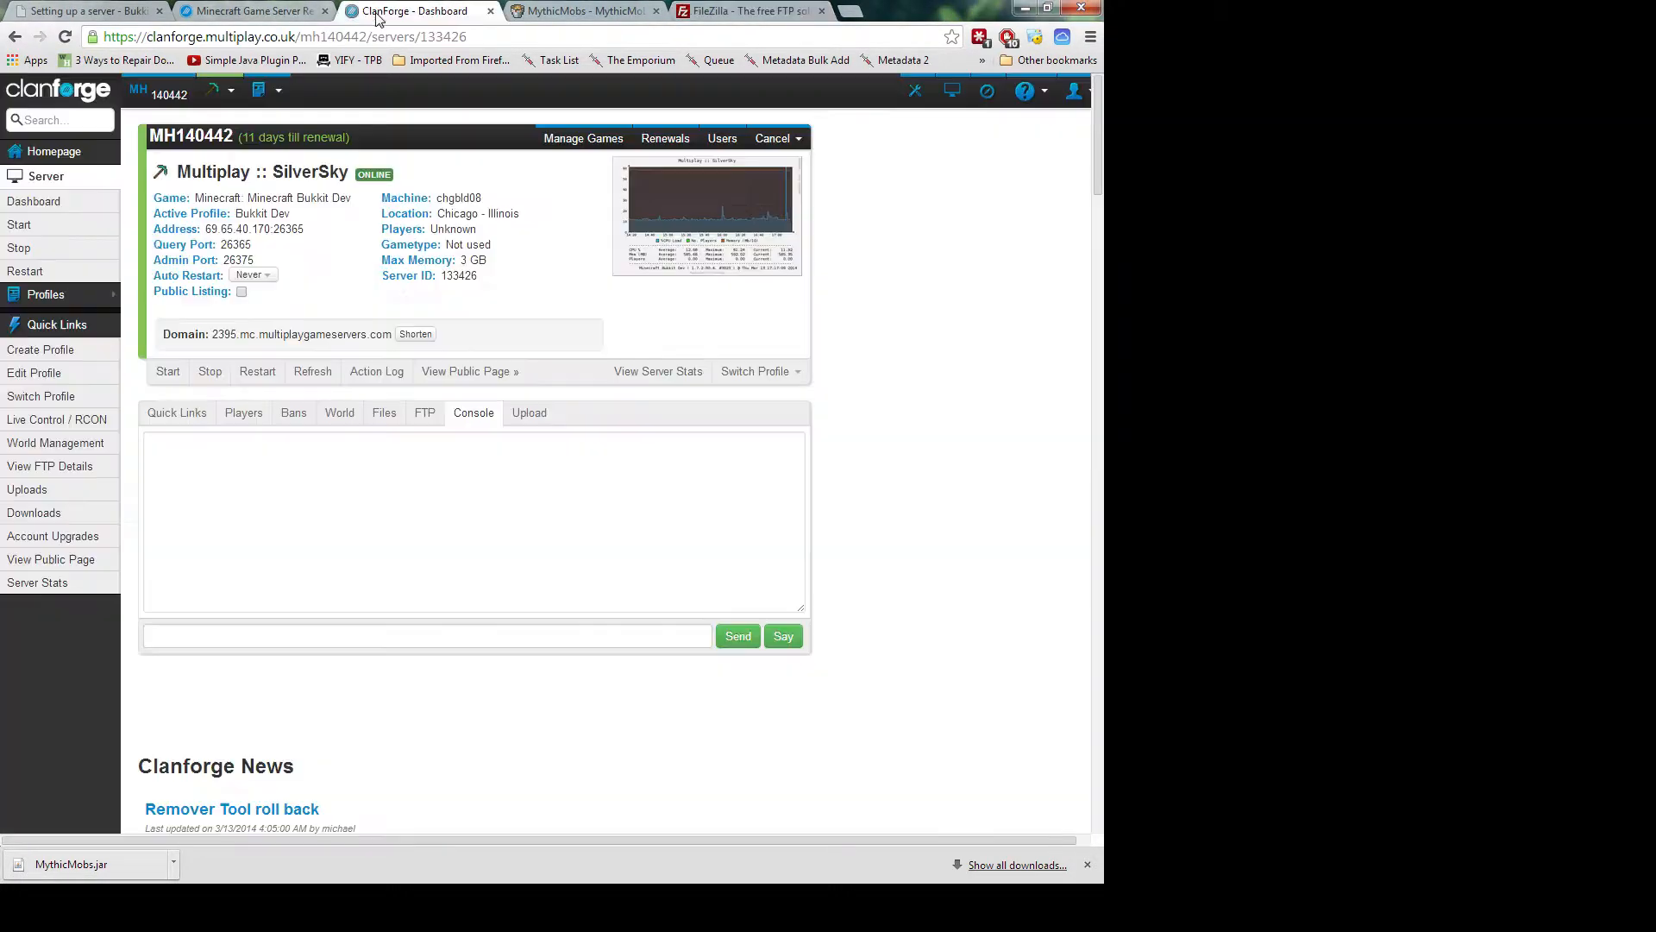
Send save-all in the server console, then stop the SilverSky server
click(229, 633)
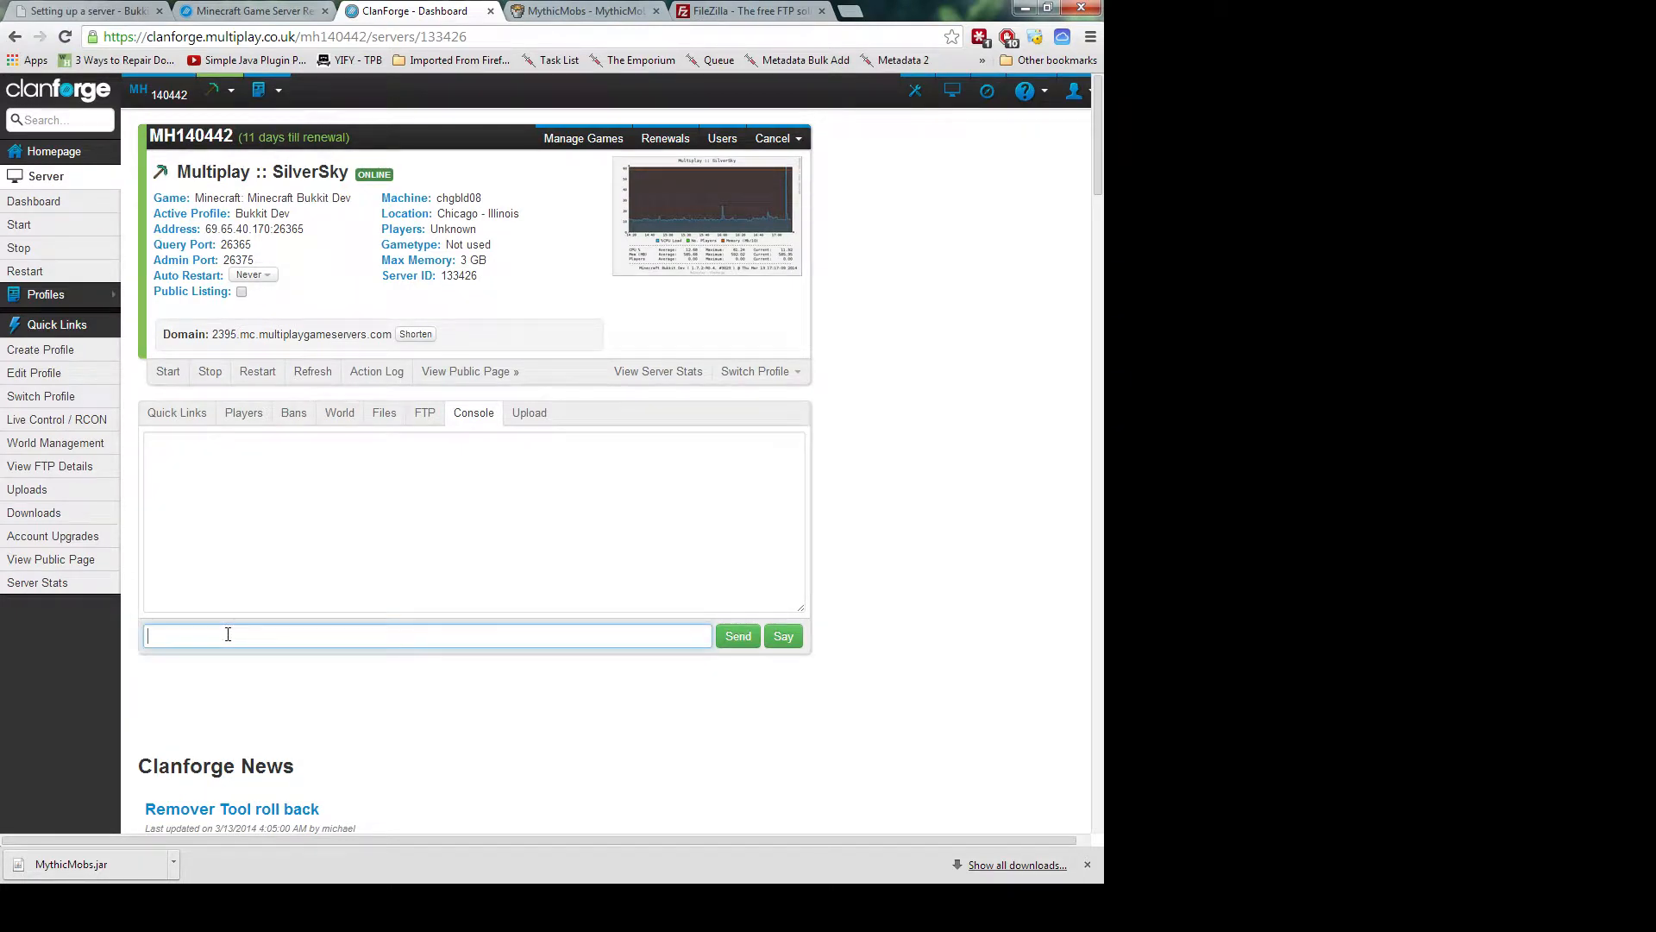
text(save-all)
key(Return)
click(211, 374)
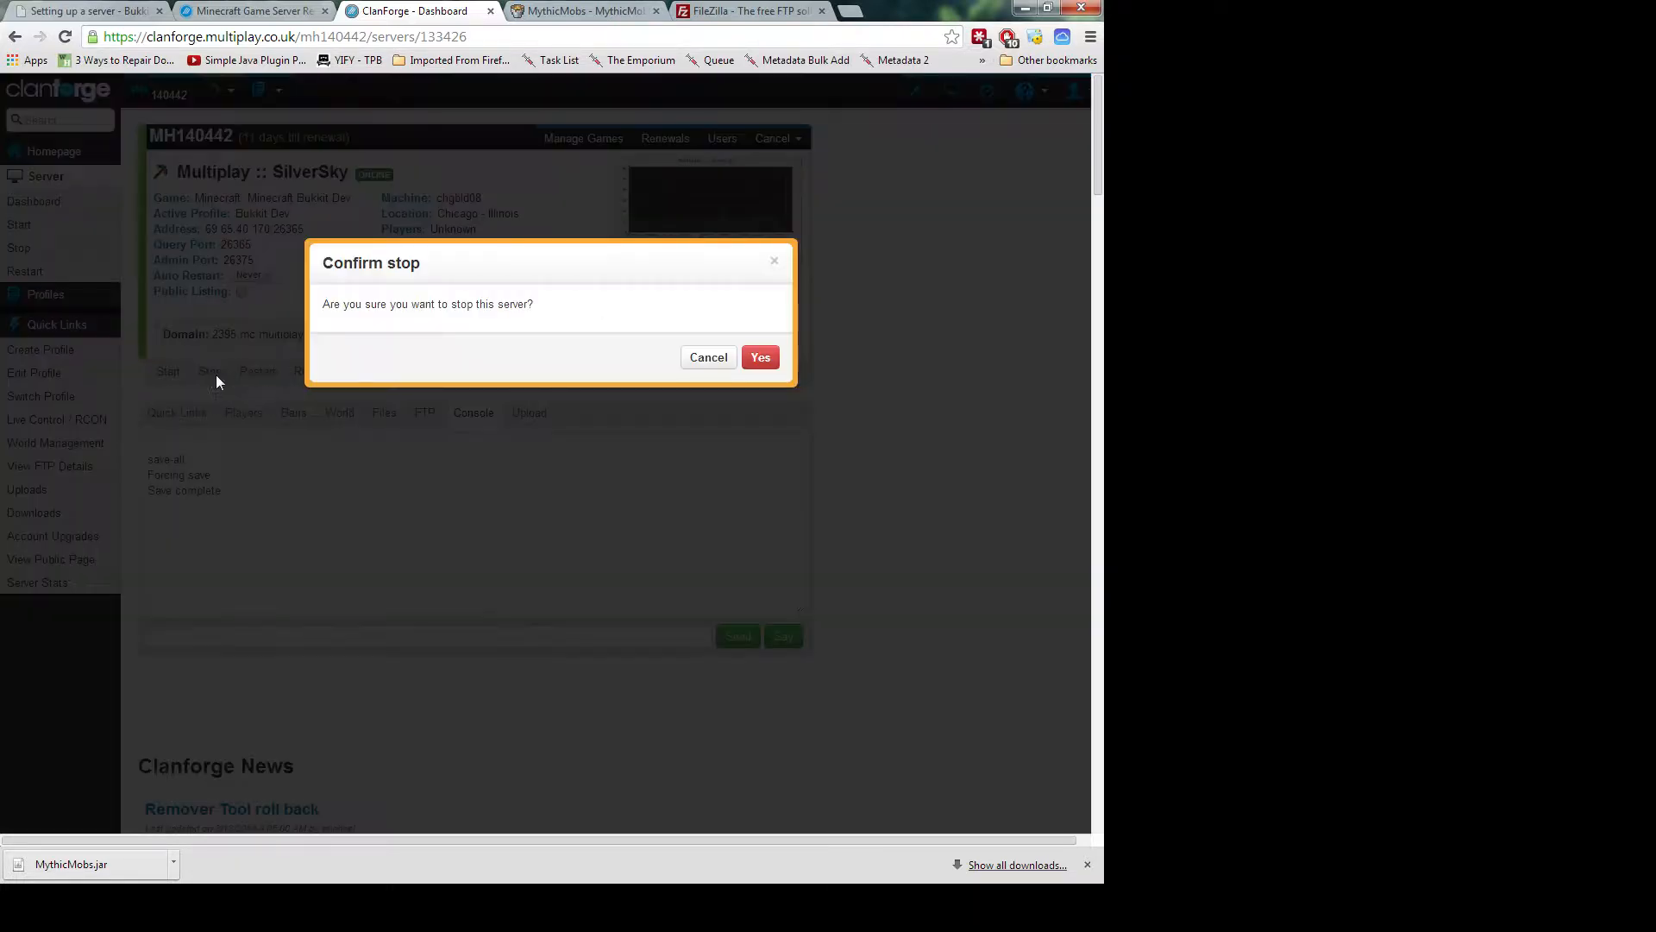
click(761, 360)
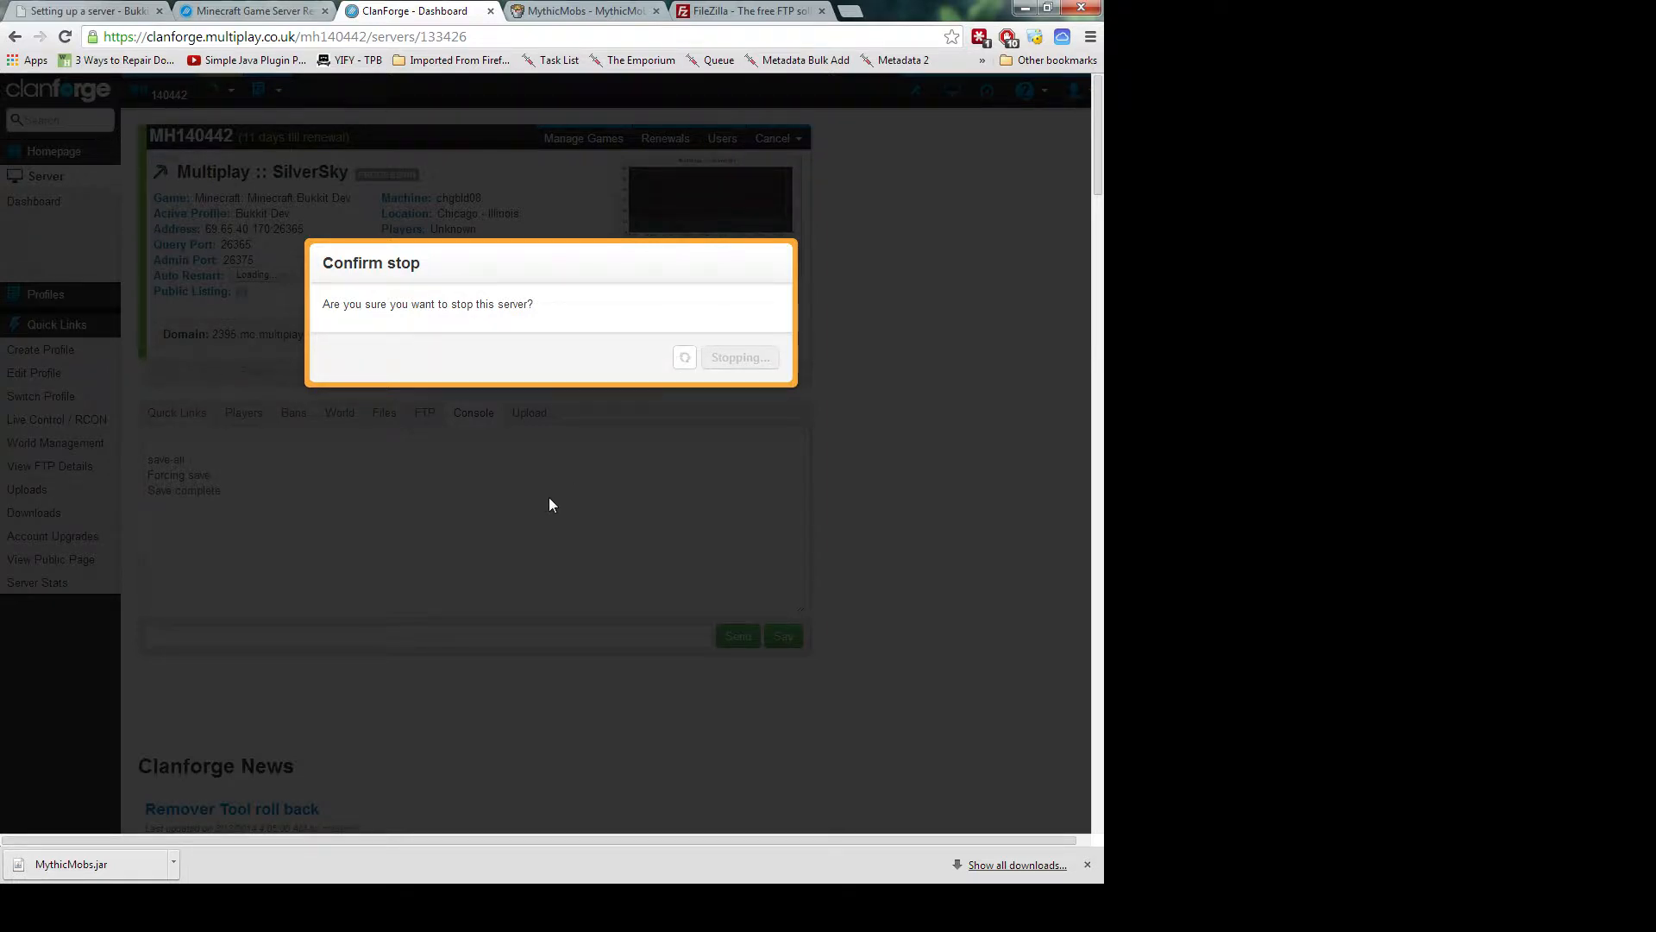
click(774, 356)
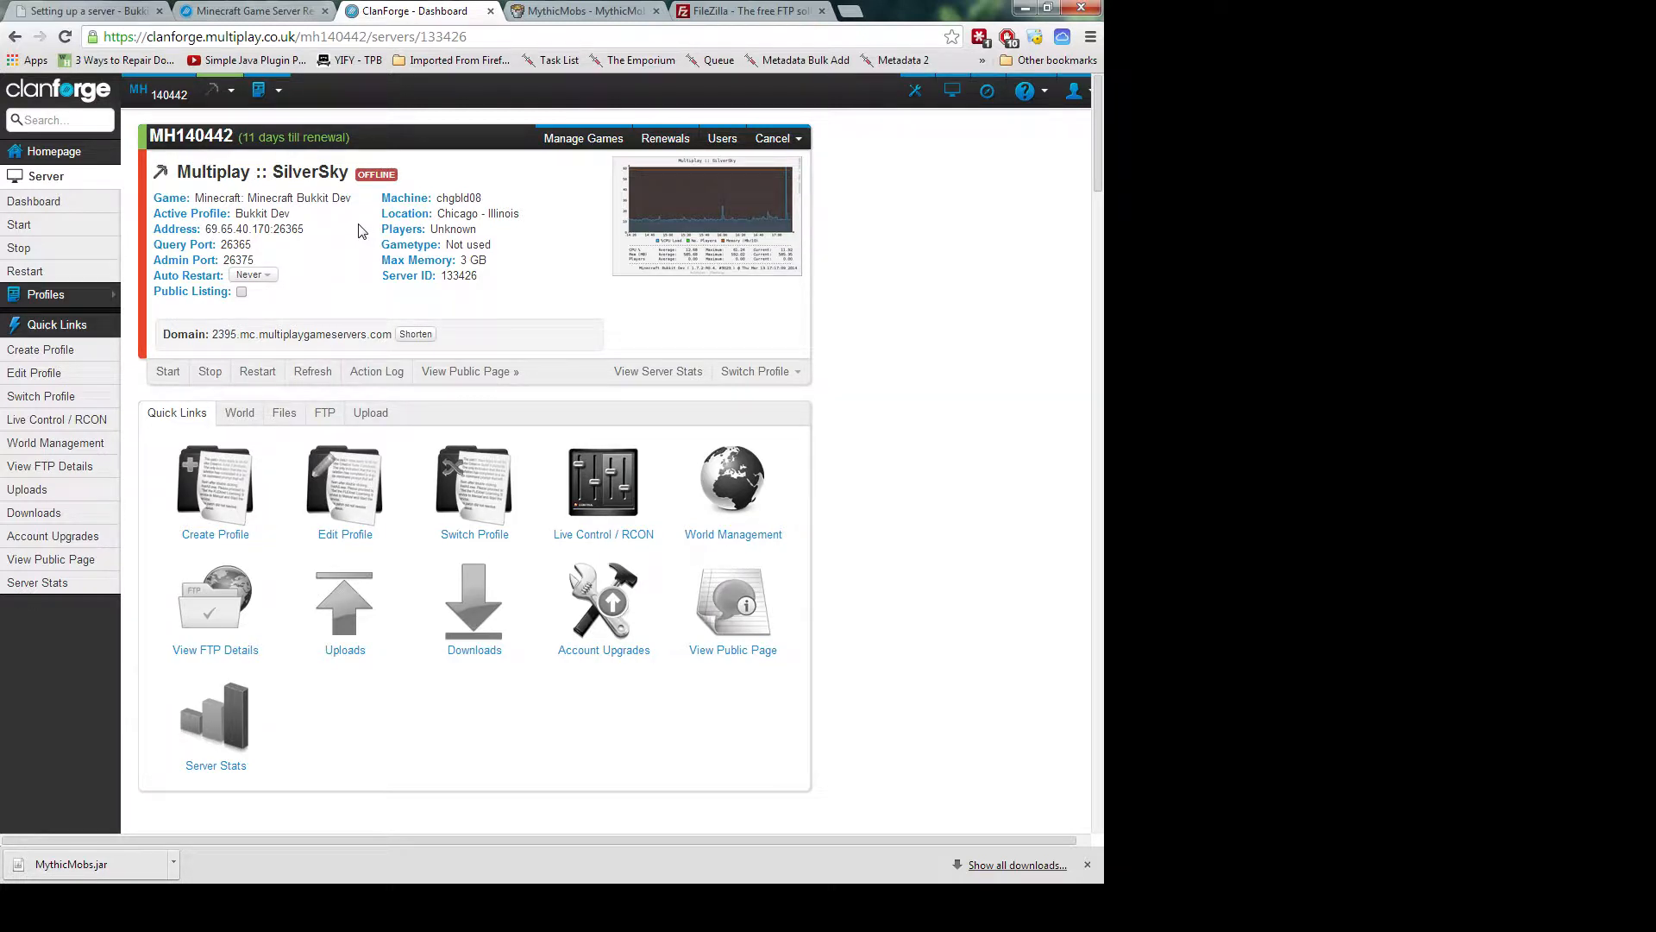
Start the SilverSky server again and dismiss the Server started notice
click(168, 372)
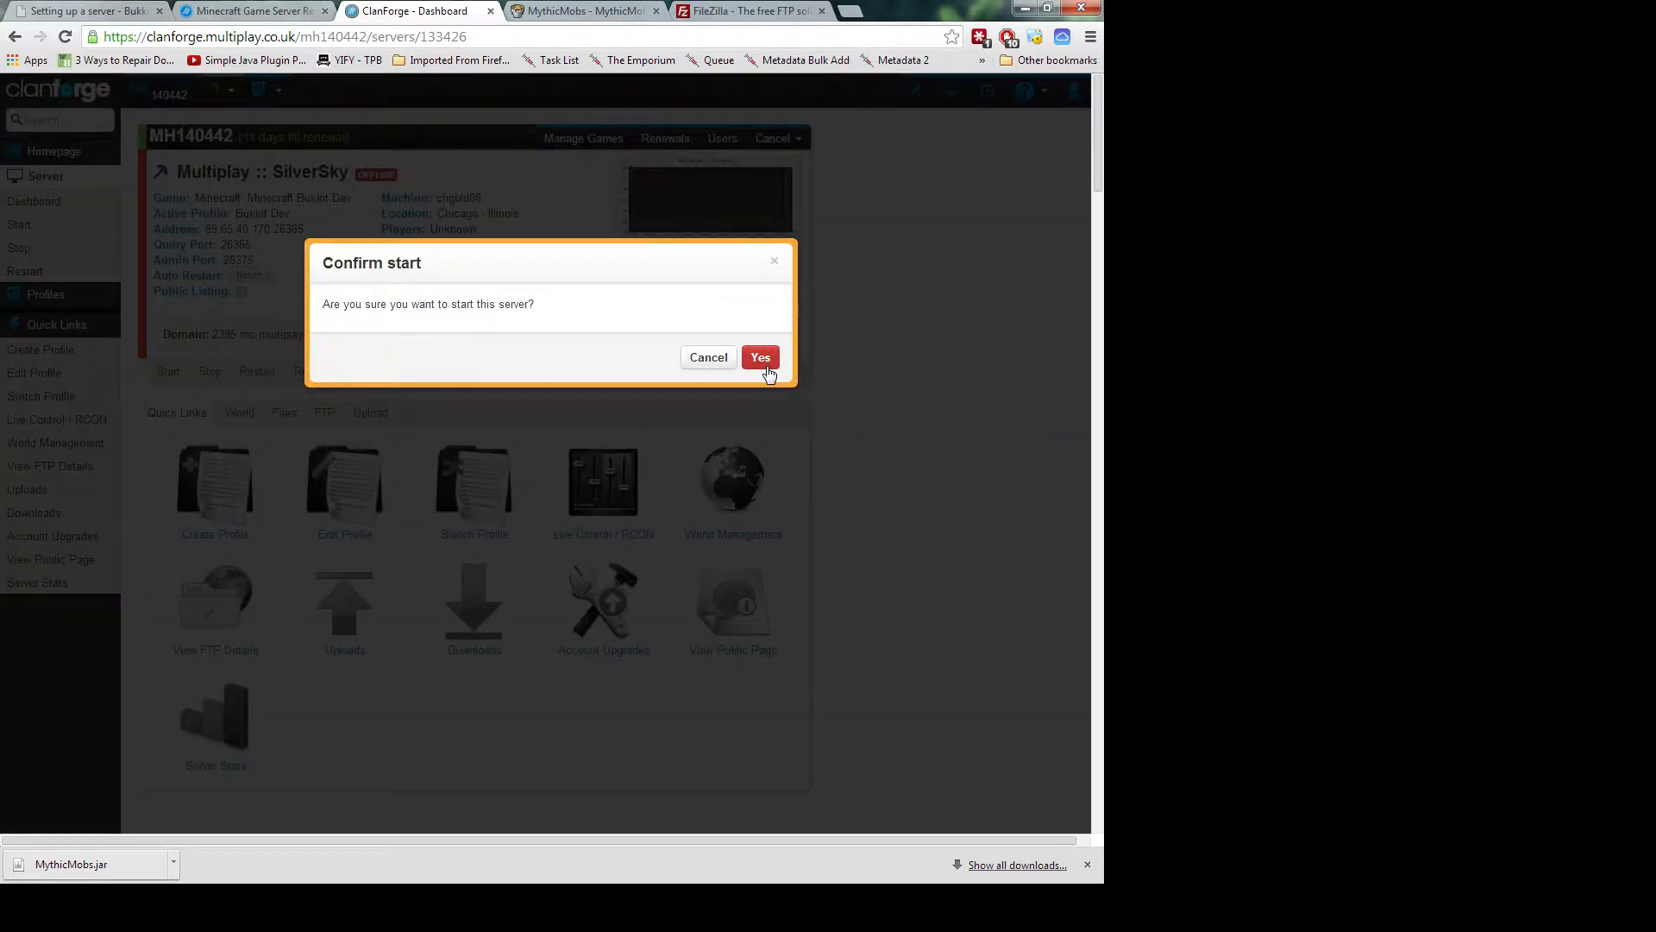
click(760, 358)
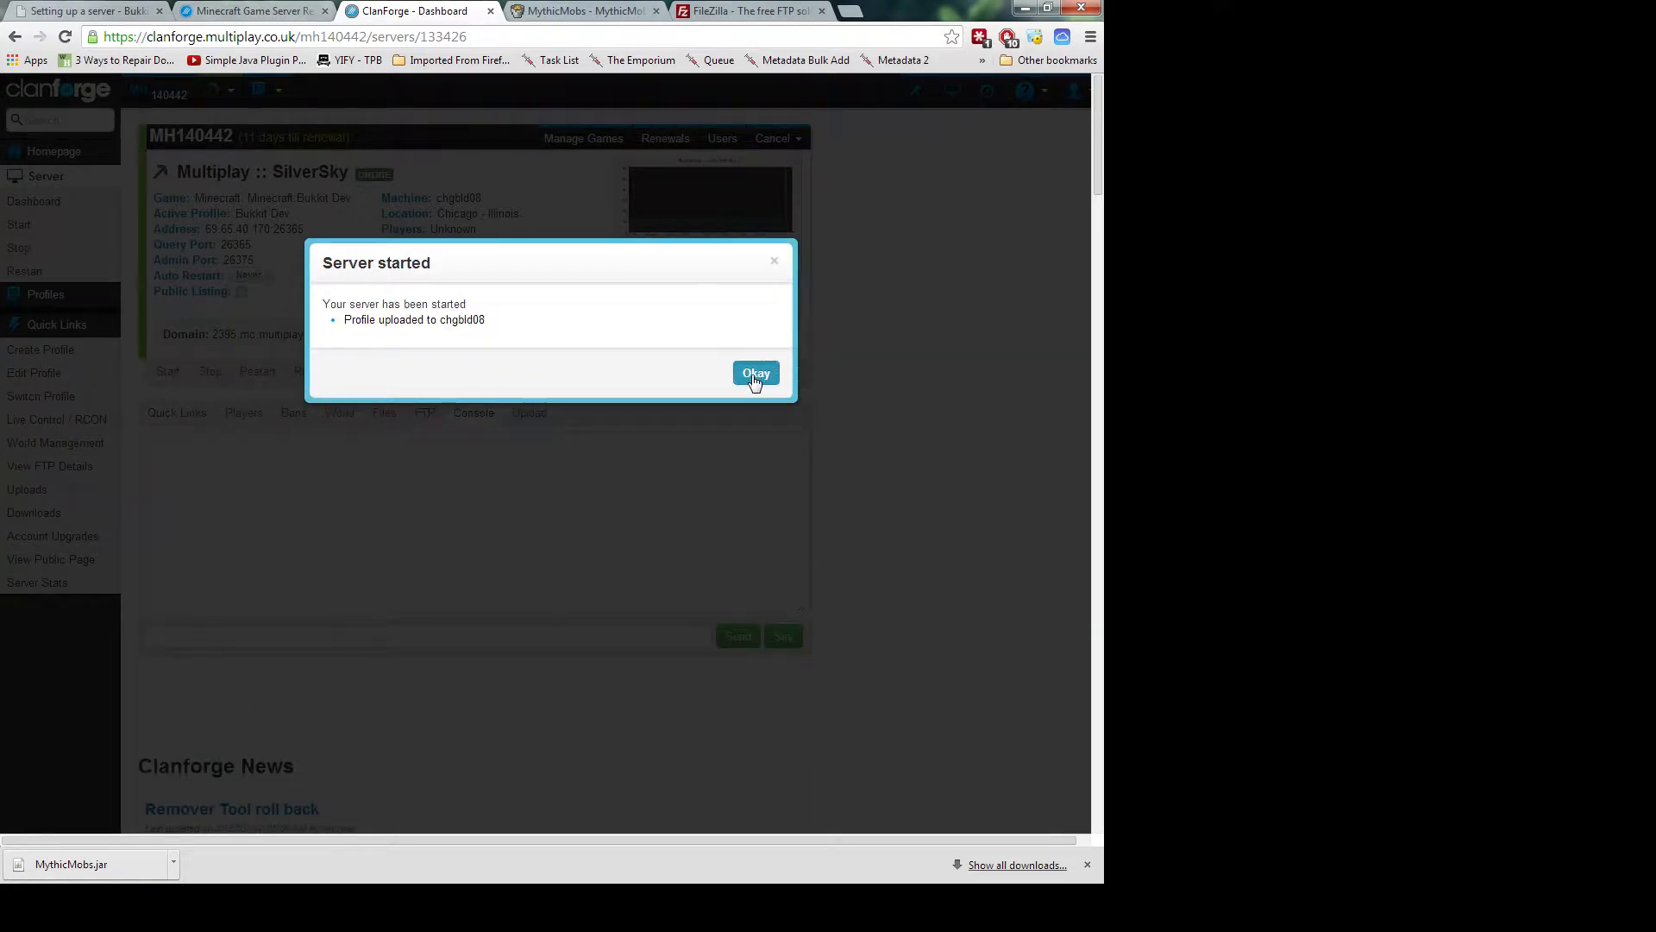
click(754, 373)
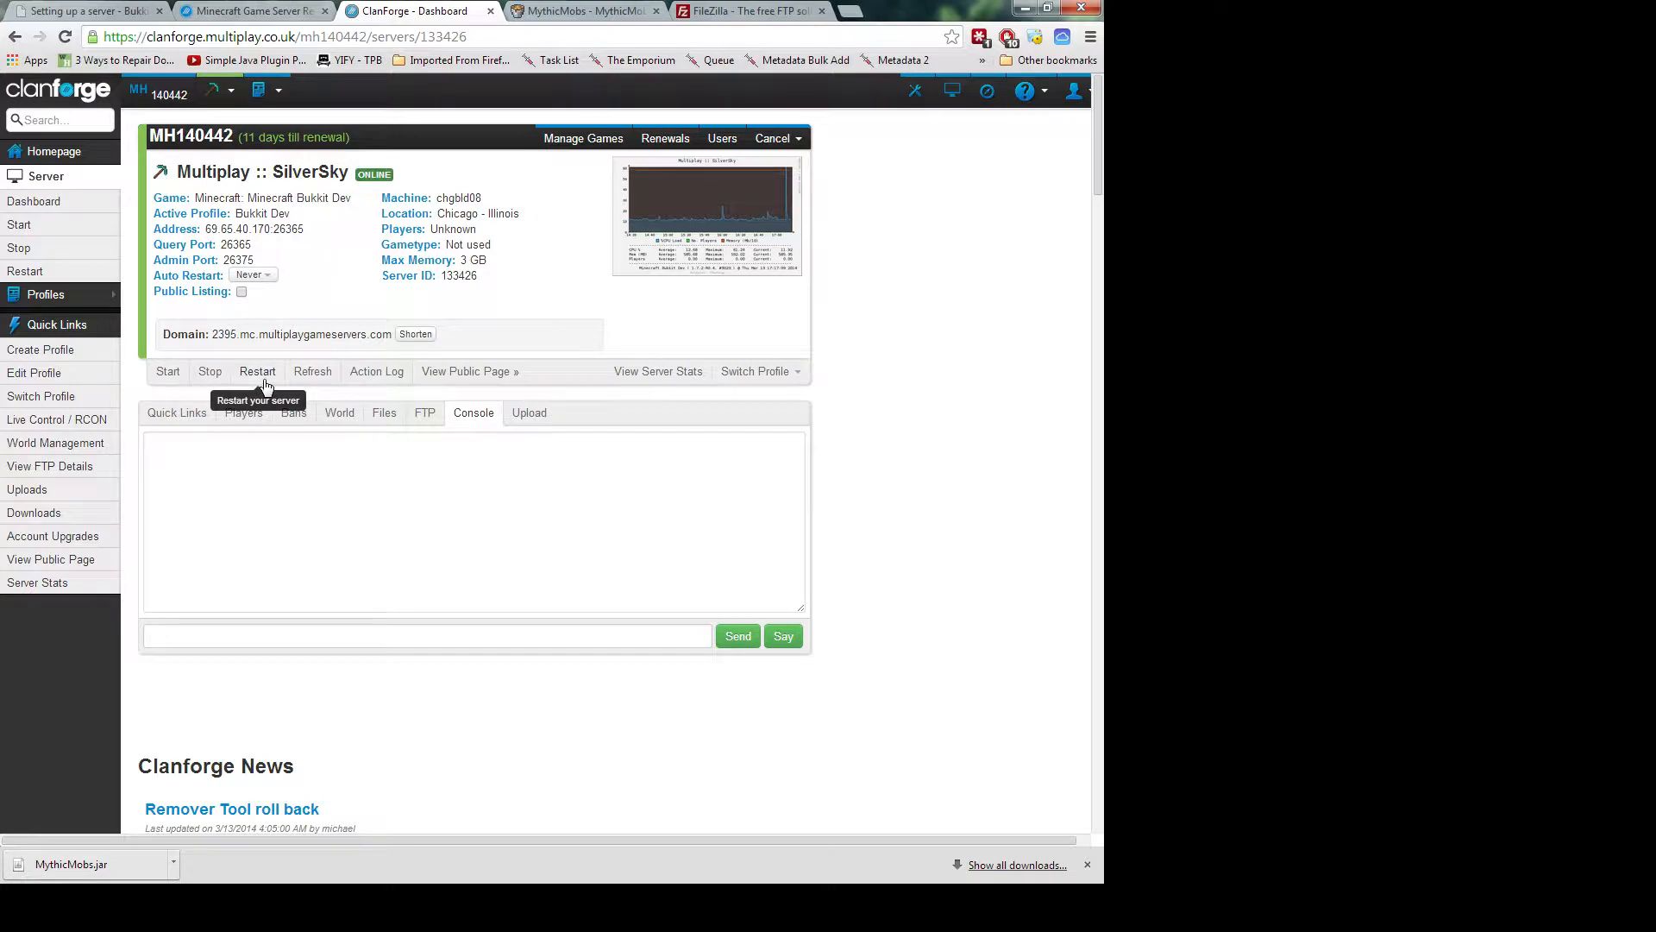
click(567, 14)
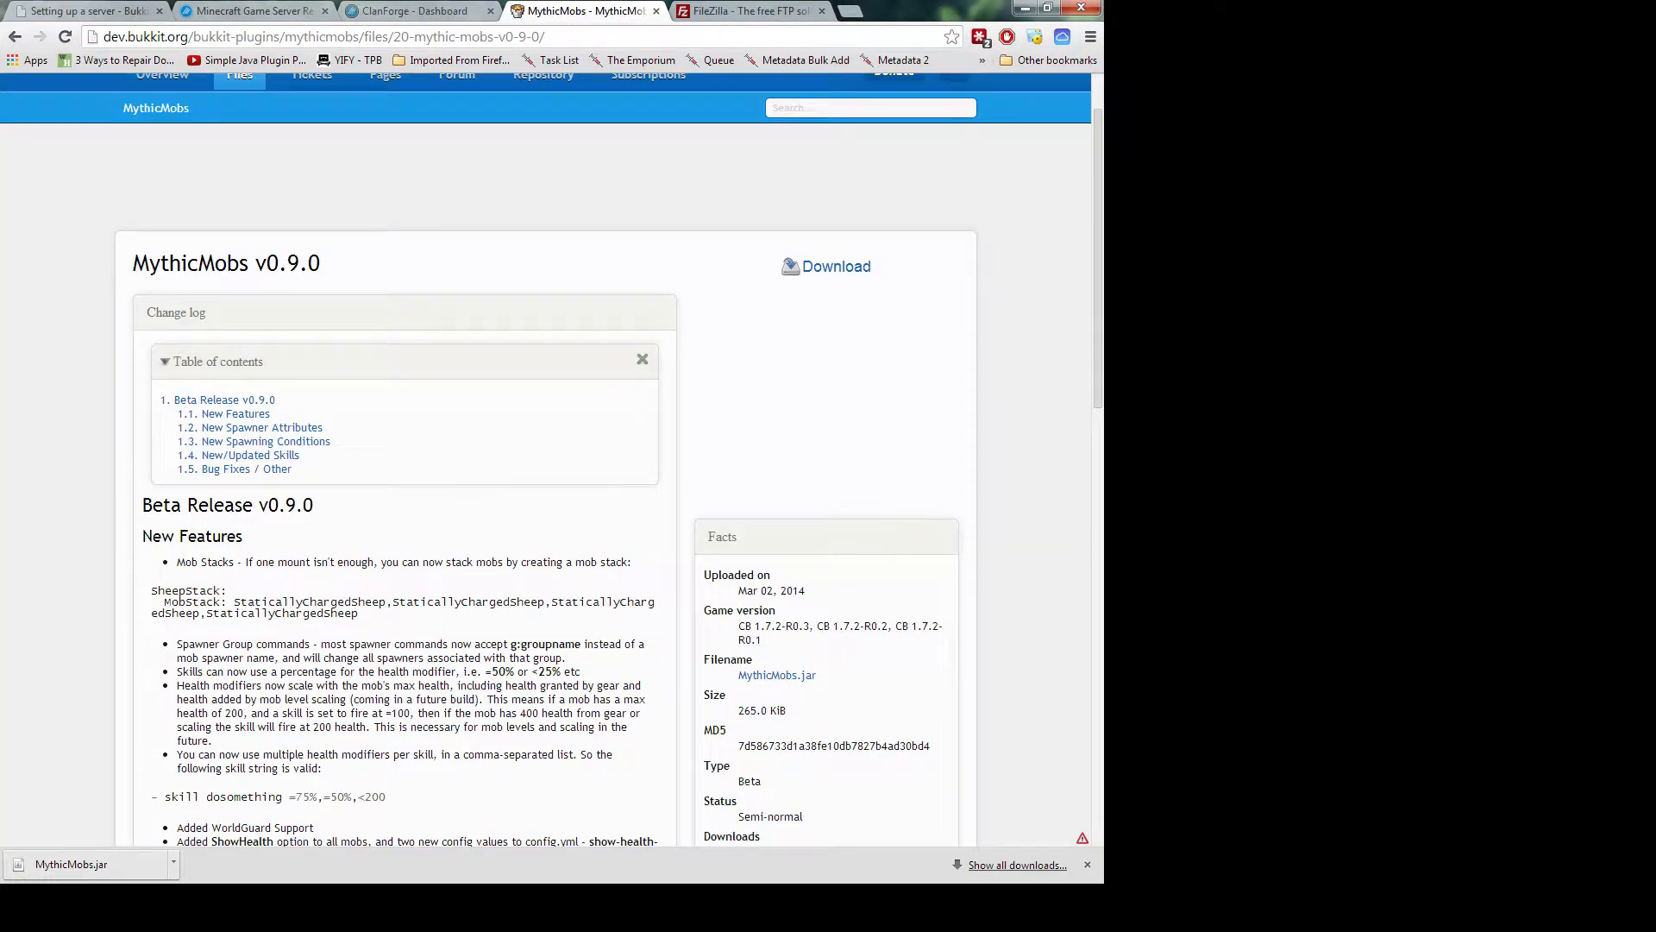
Bring FileZilla to the front and refresh the remote plugins listing
key(alt+Tab)
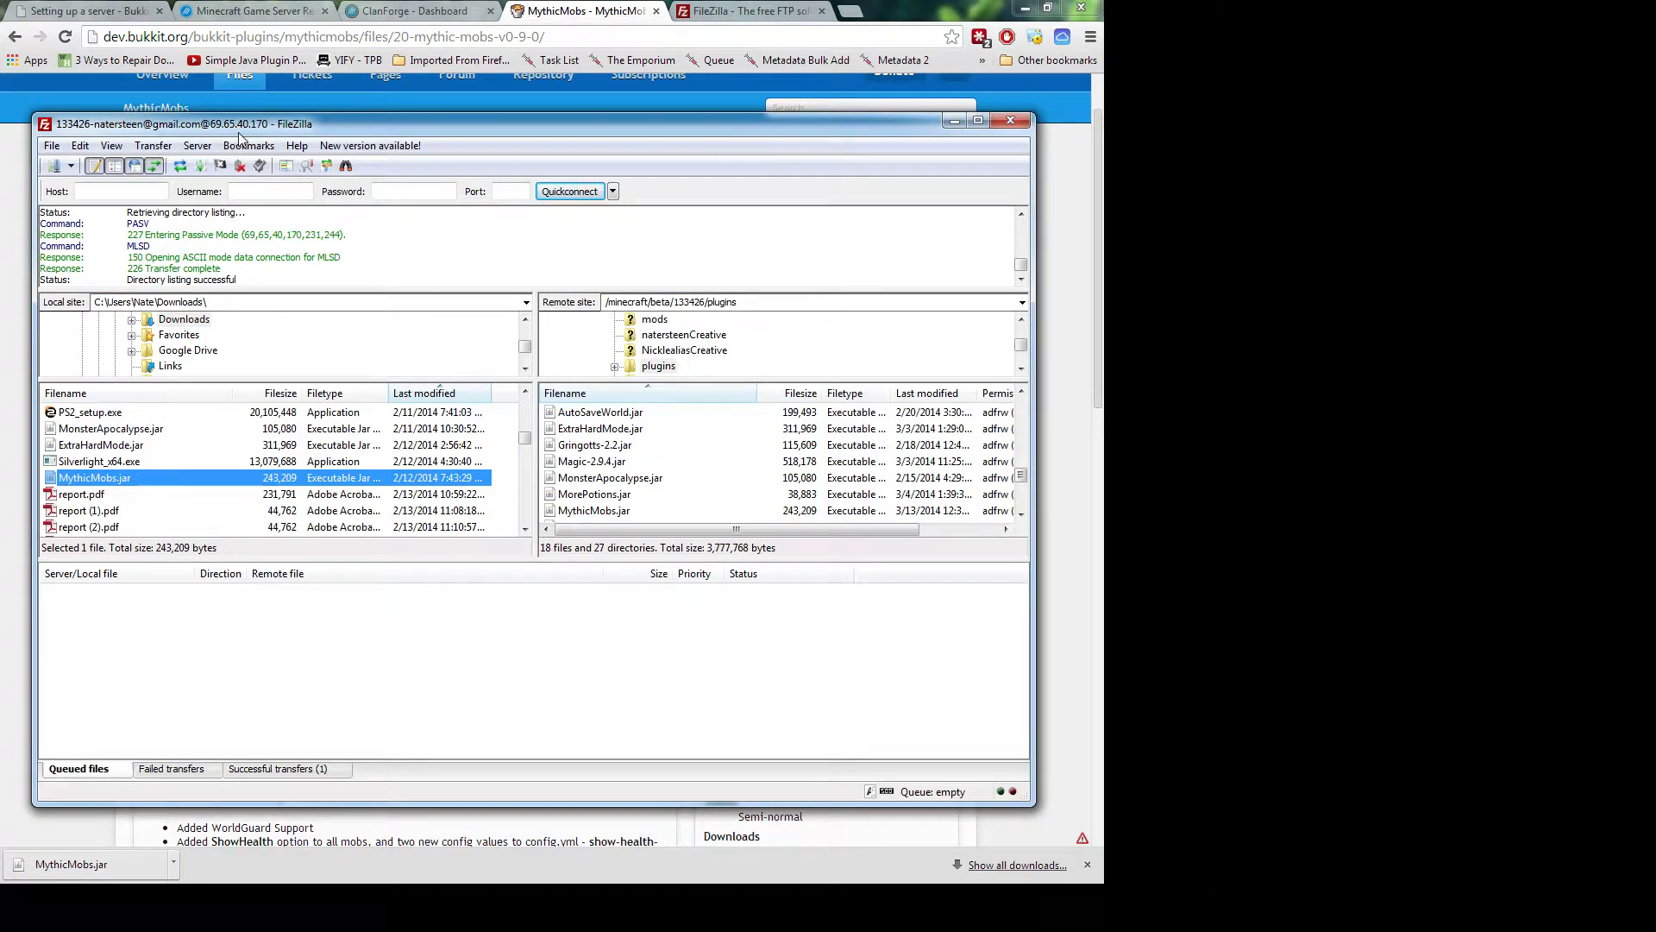
click(643, 463)
scroll(636, 484, up, 3)
scroll(630, 481, down, 1)
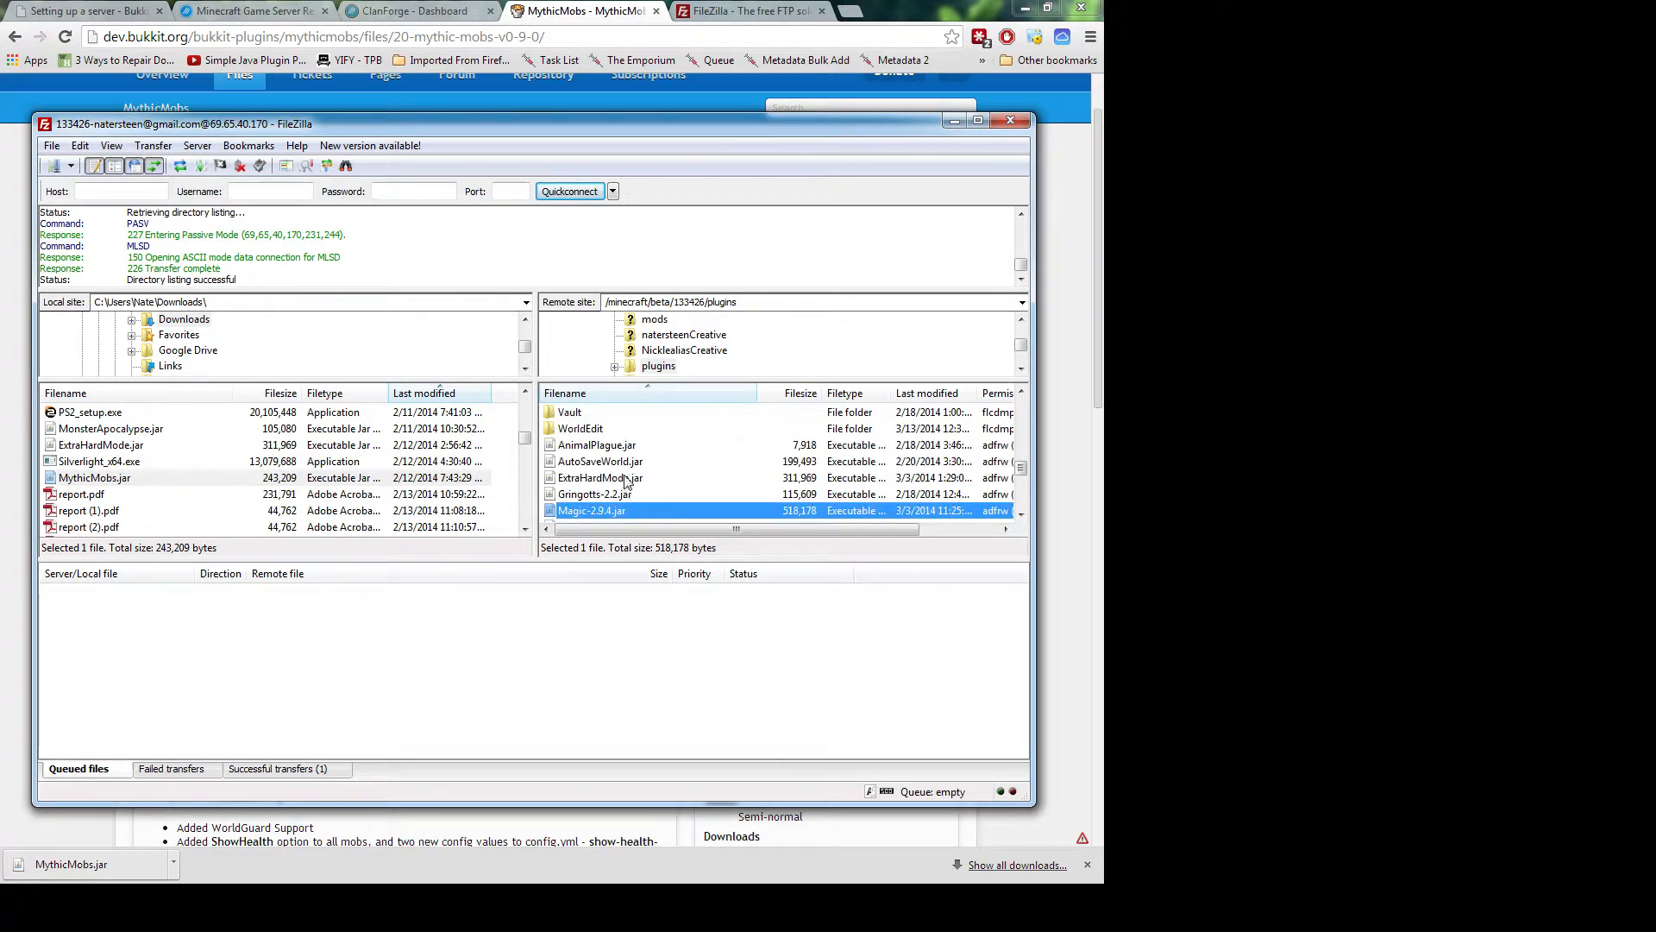
right_click(627, 480)
click(663, 579)
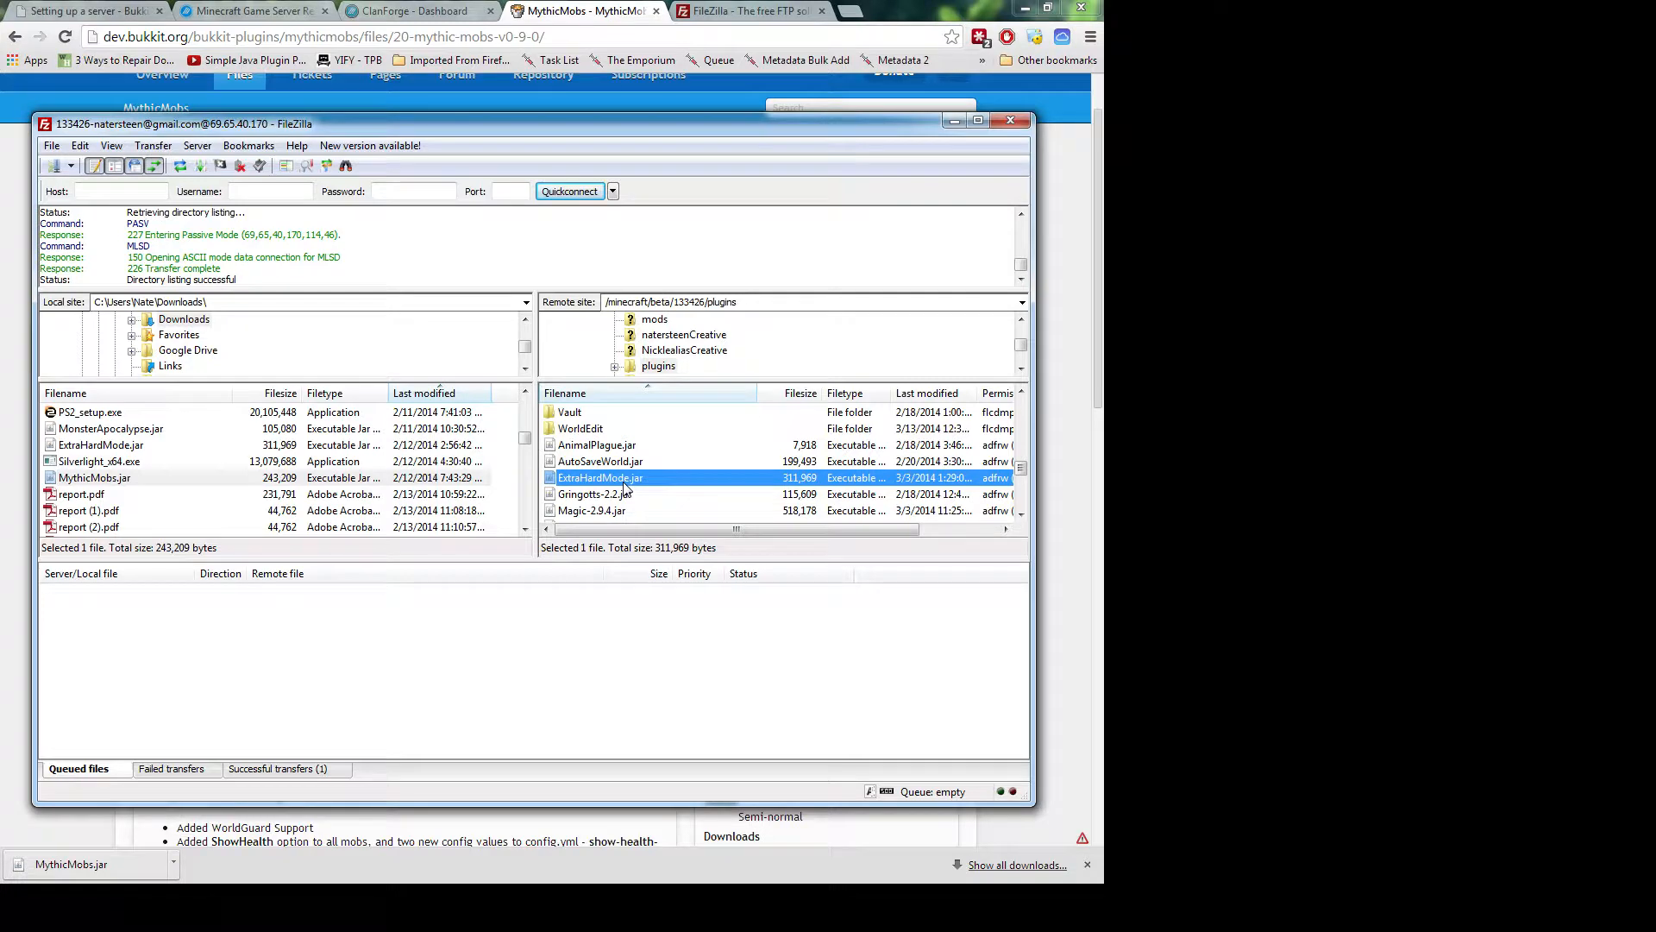
Scroll to the top of the plugins folder and refresh the remote listing again
scroll(627, 488, up, 2)
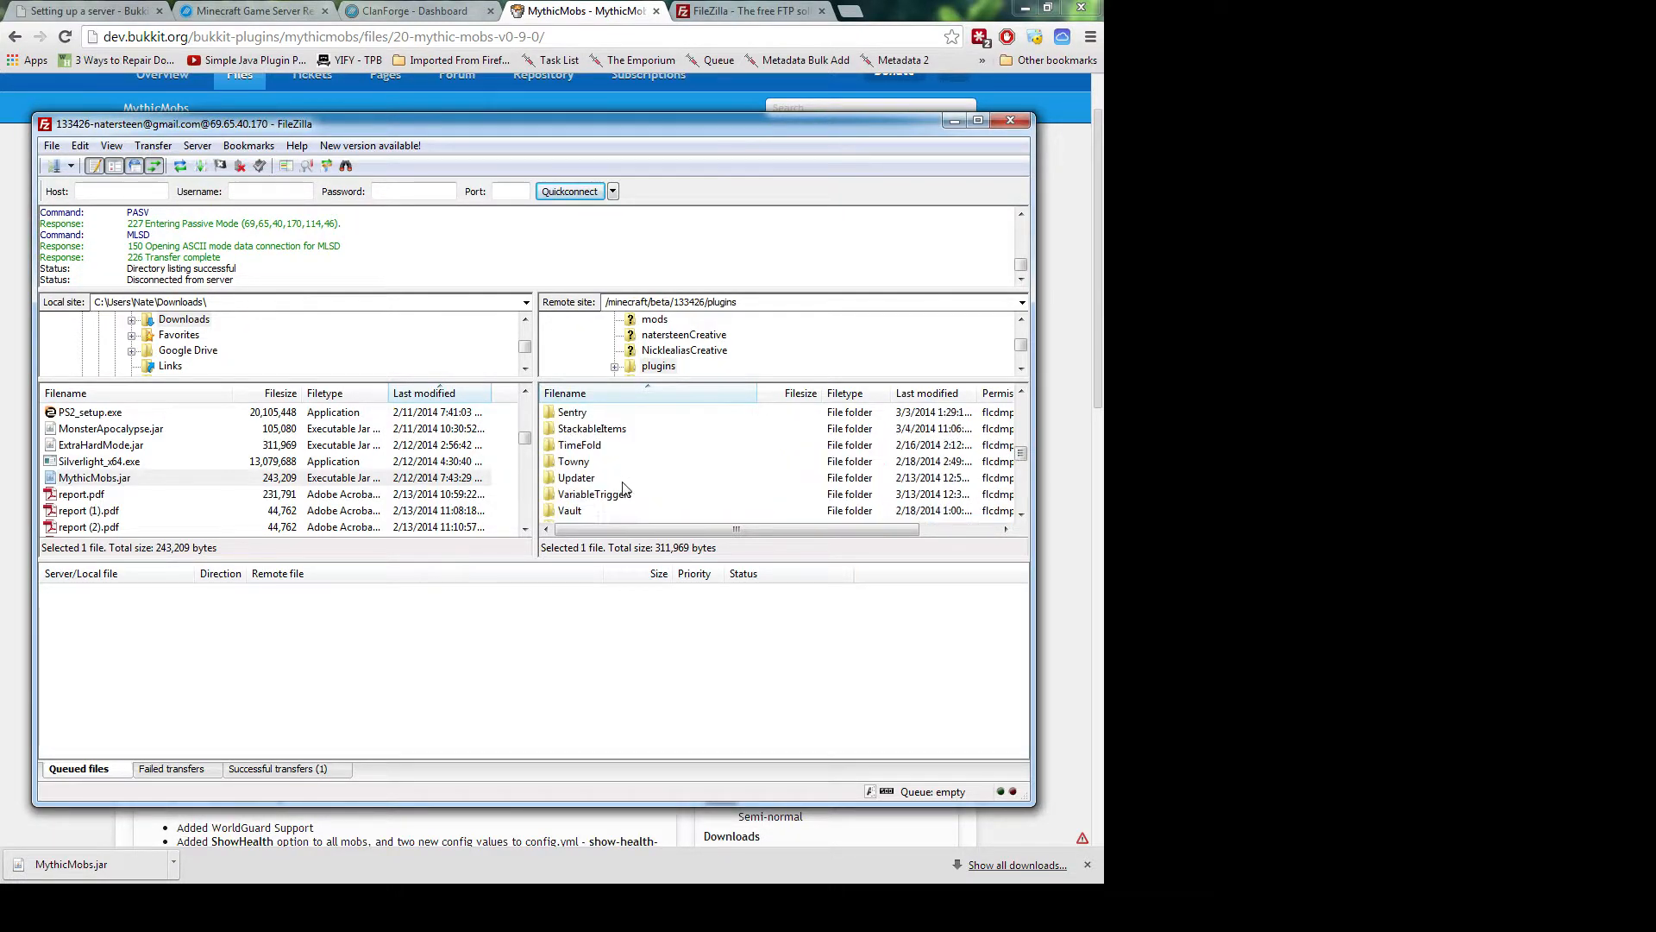
scroll(627, 488, up, 1)
scroll(627, 488, up, 1)
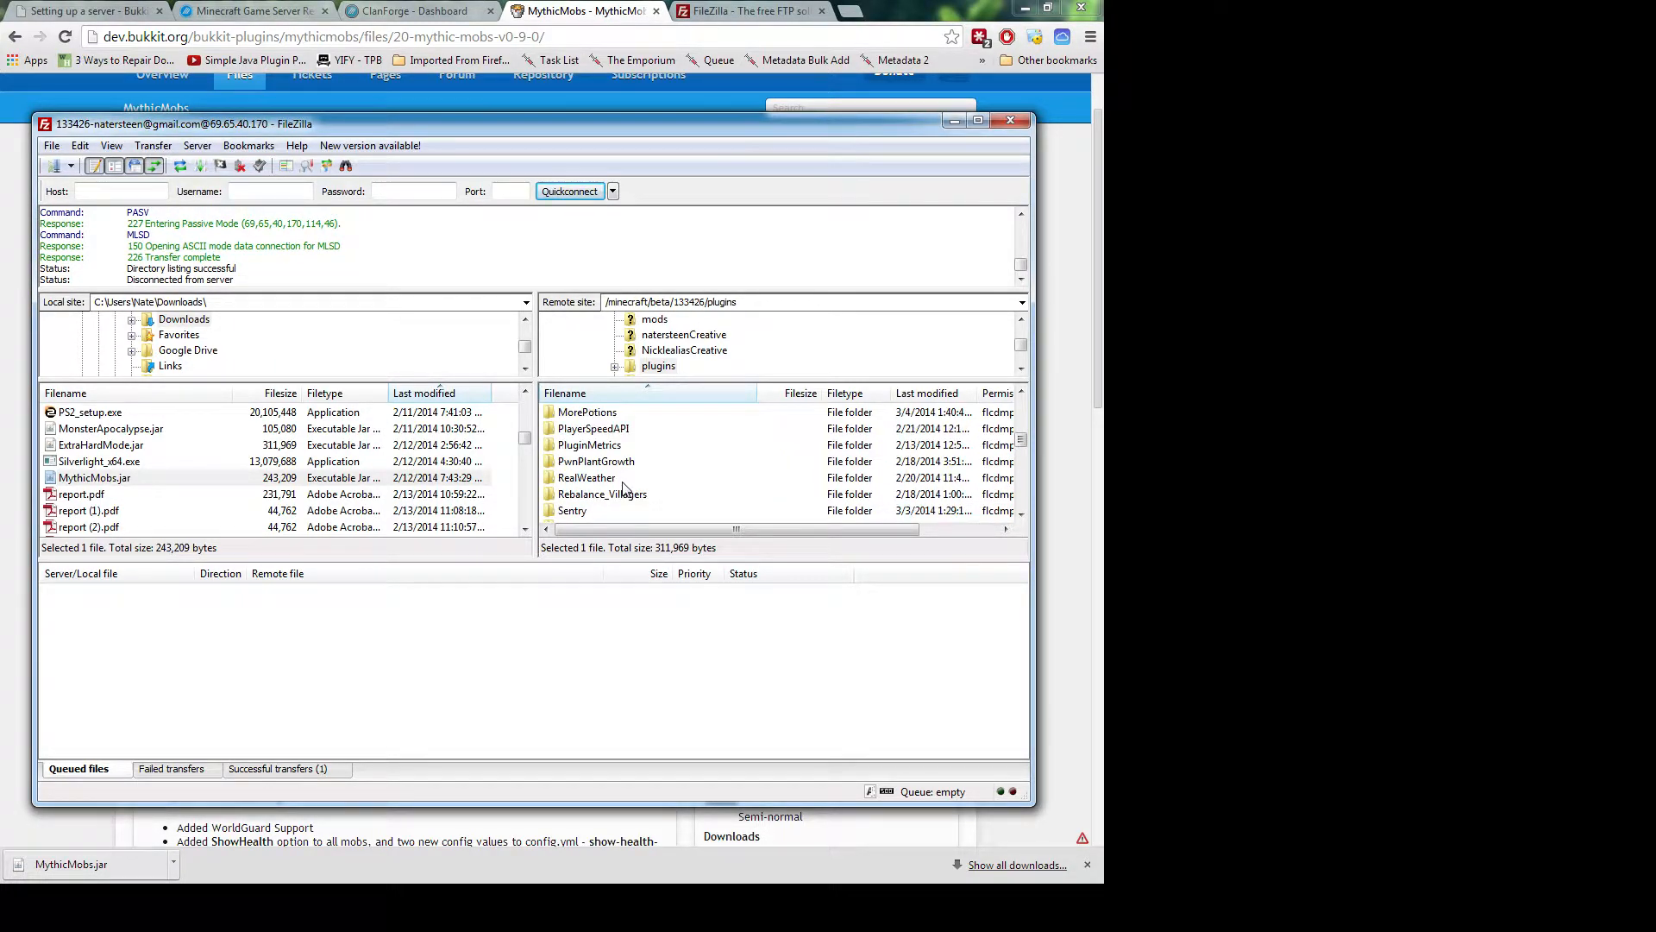
scroll(623, 485, up, 1)
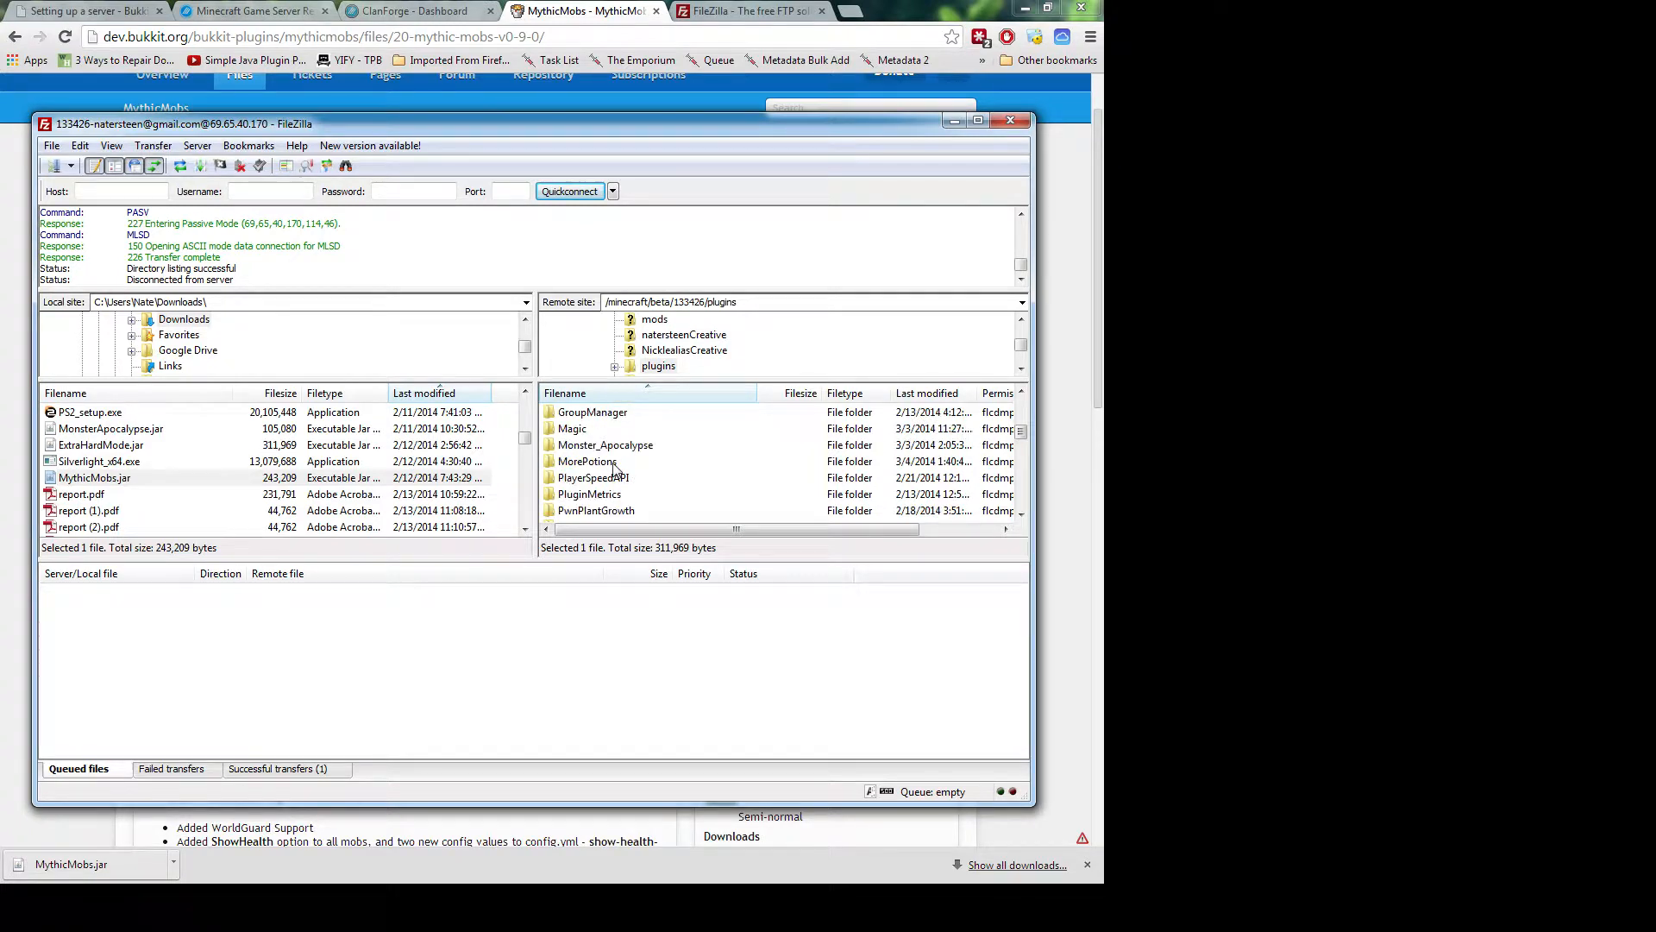
scroll(613, 470, up, 1)
right_click(628, 462)
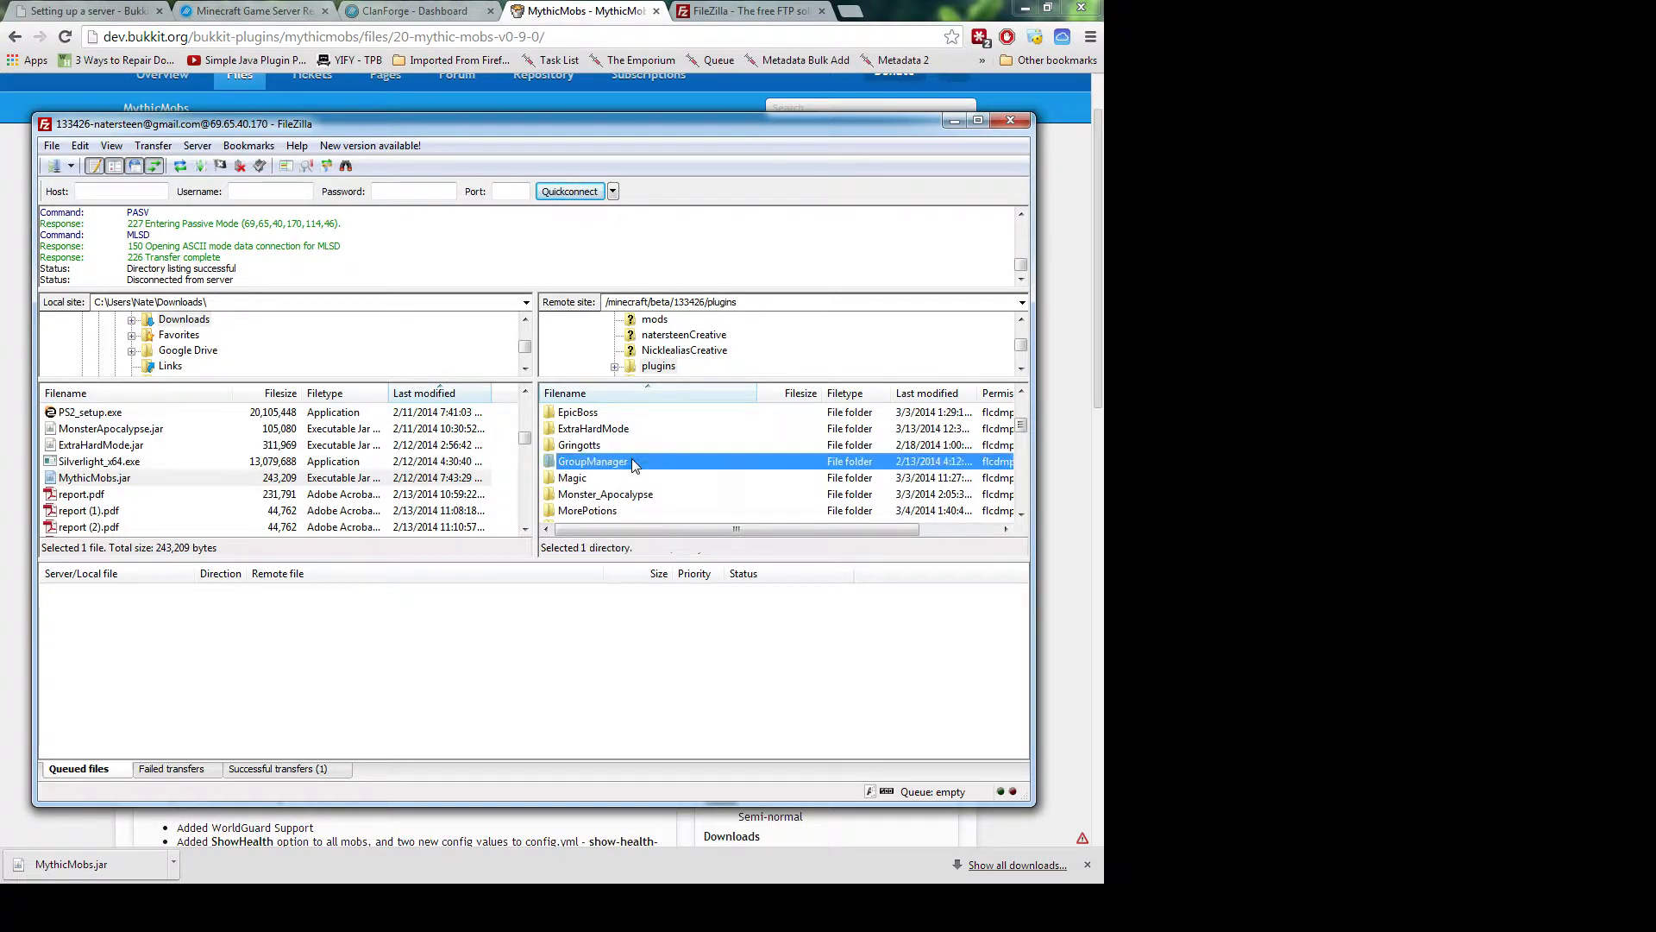
click(662, 579)
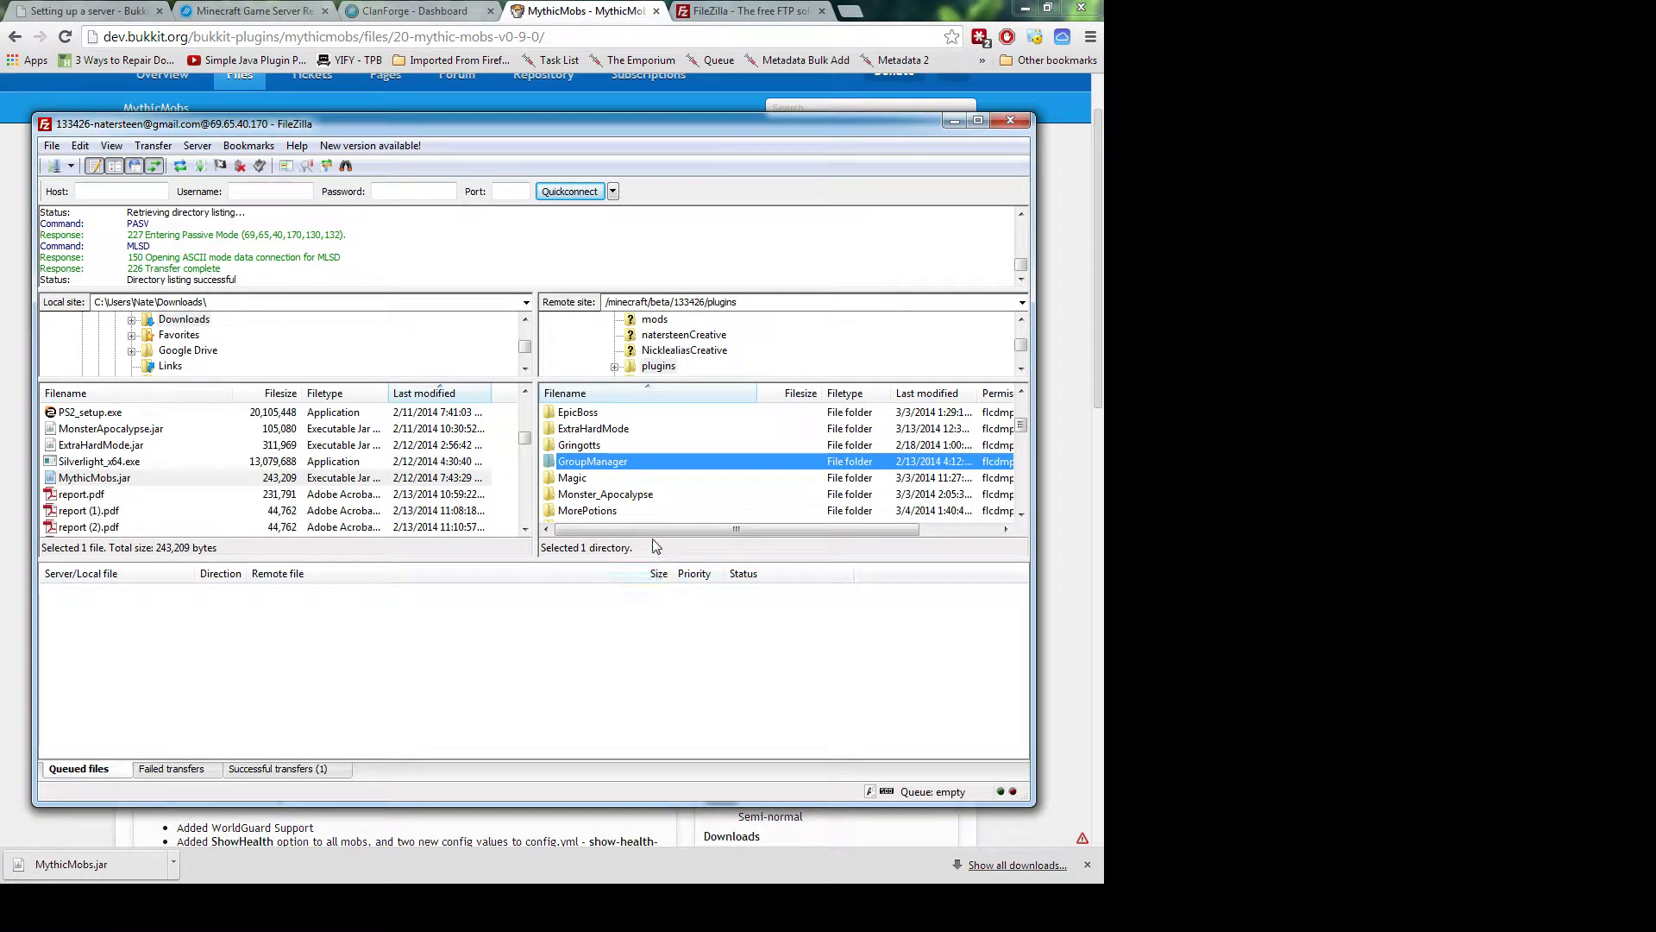
Open the newly generated MythicMobs folder in the server's plugins directory
scroll(636, 502, down, 1)
click(617, 483)
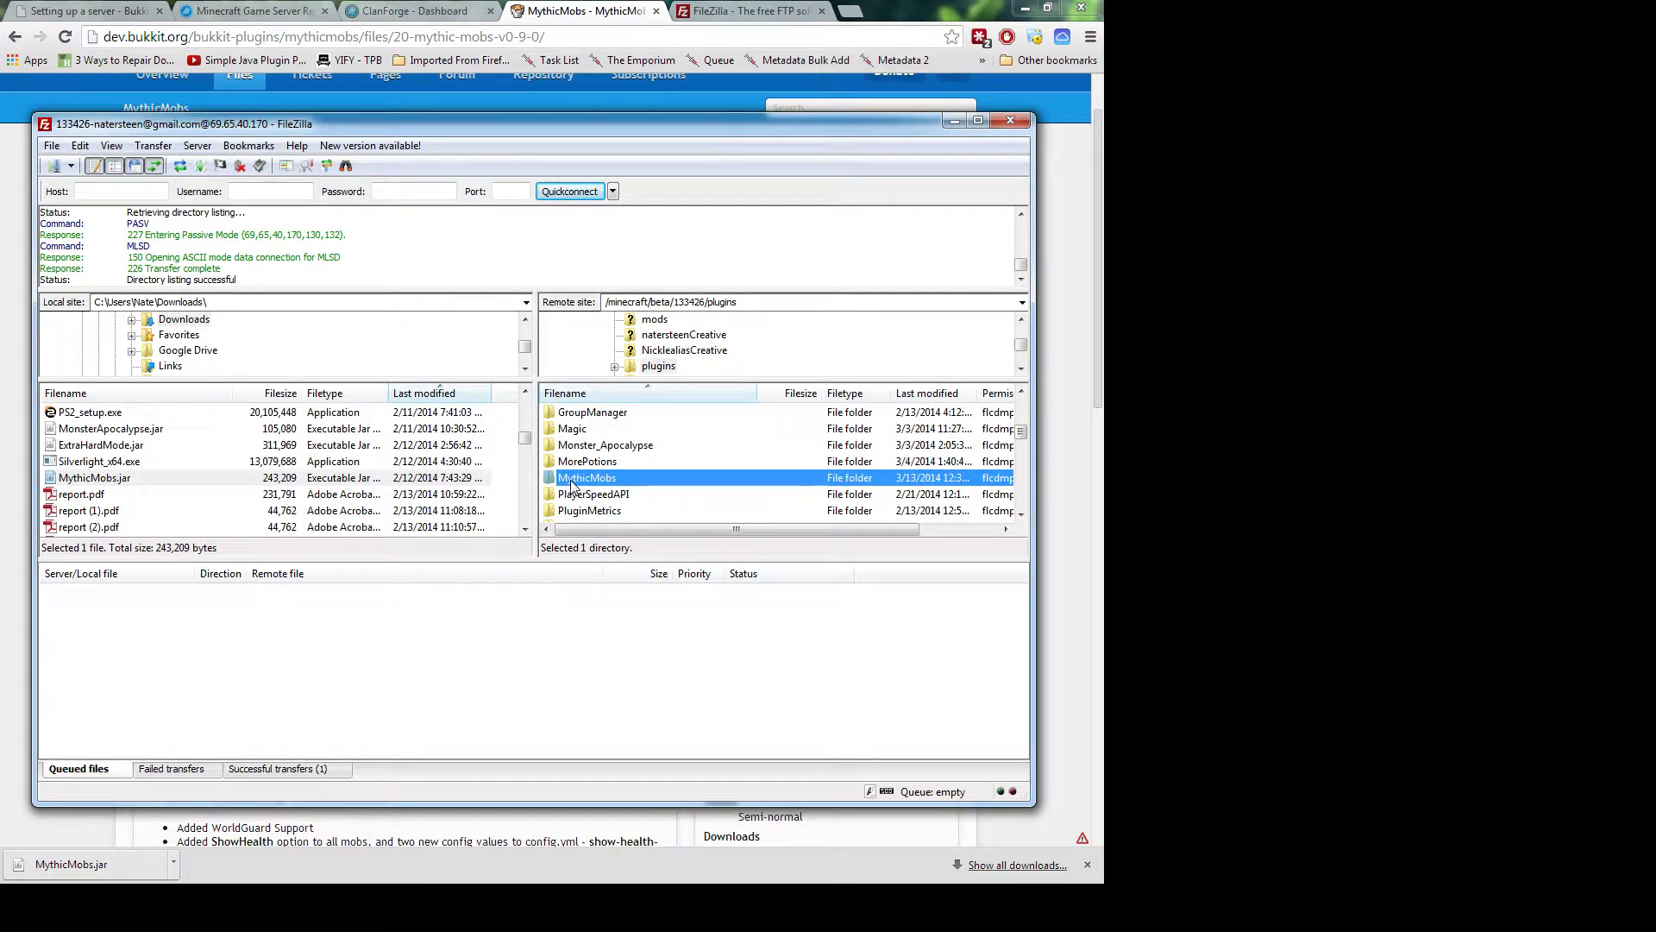
scroll(571, 485, down, 5)
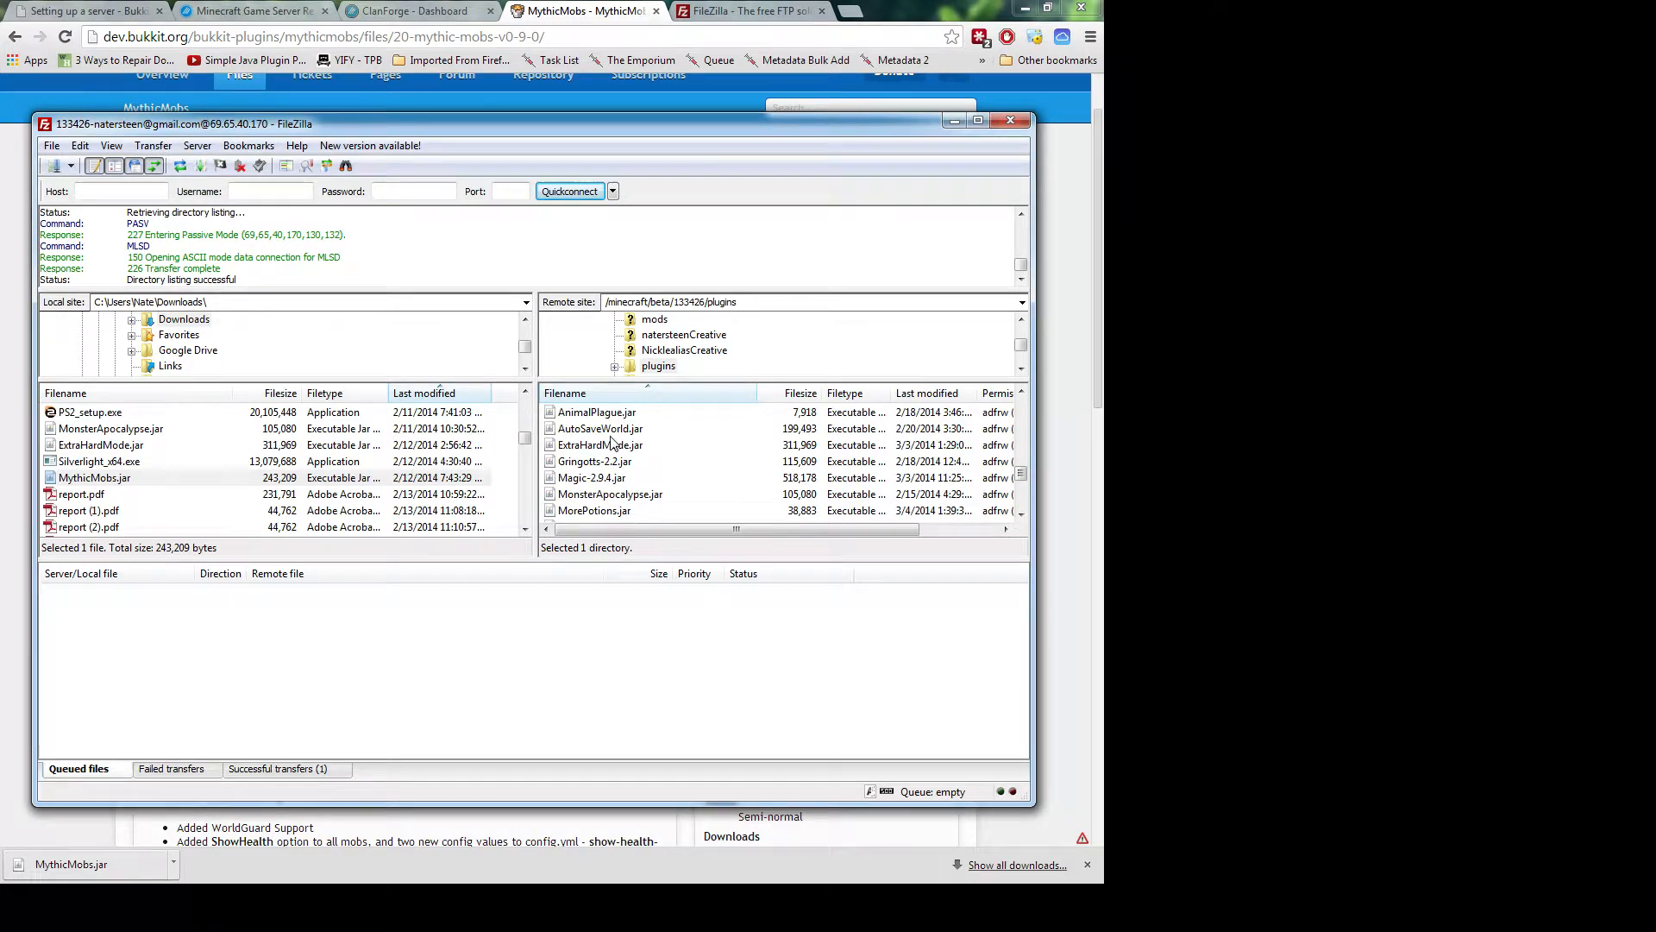
scroll(606, 480, up, 2)
scroll(607, 481, up, 3)
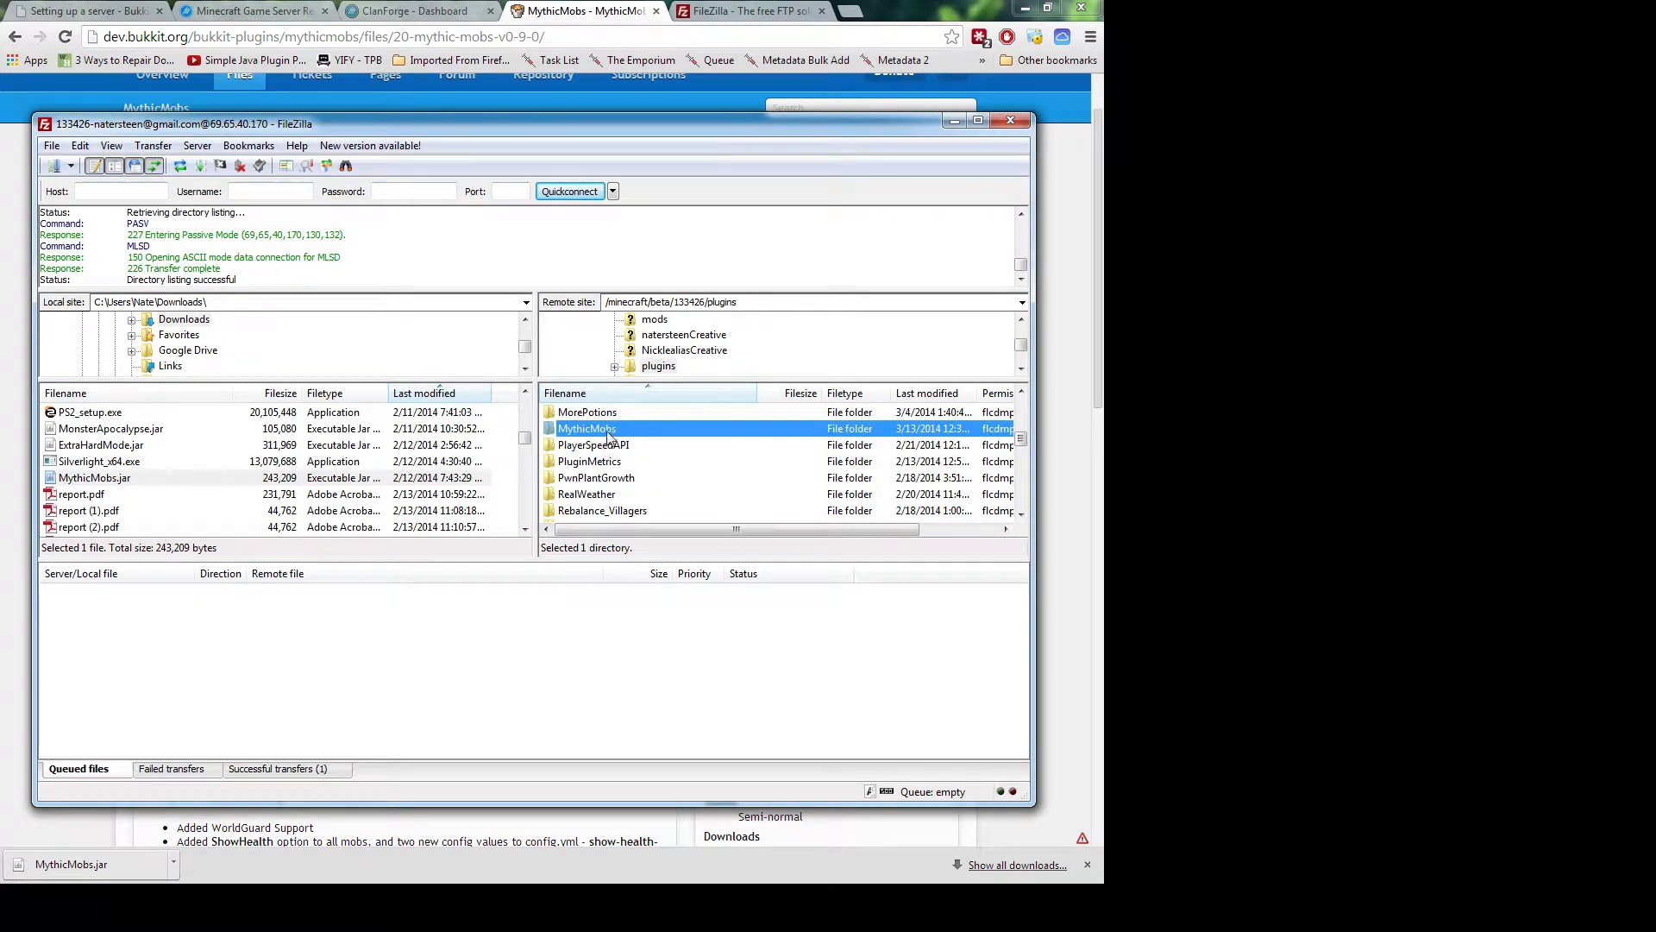
double_click(607, 430)
scroll(592, 470, down, 1)
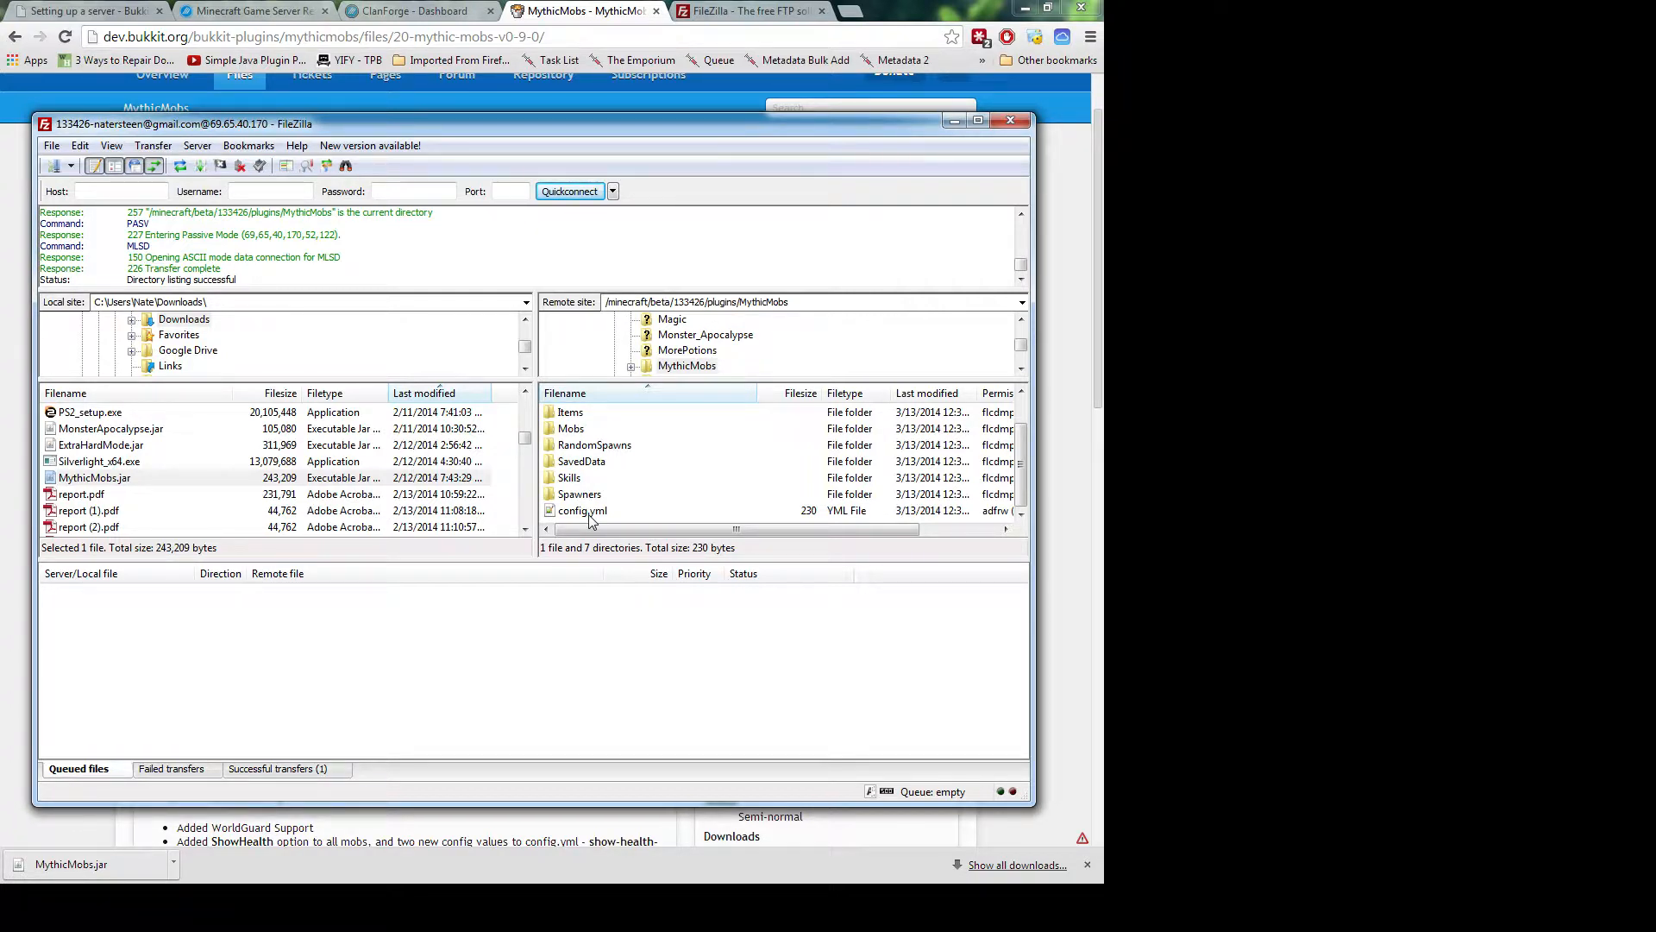
Go back to the MythicMobs overview and open the Plugin Manual's Configuration section
click(601, 12)
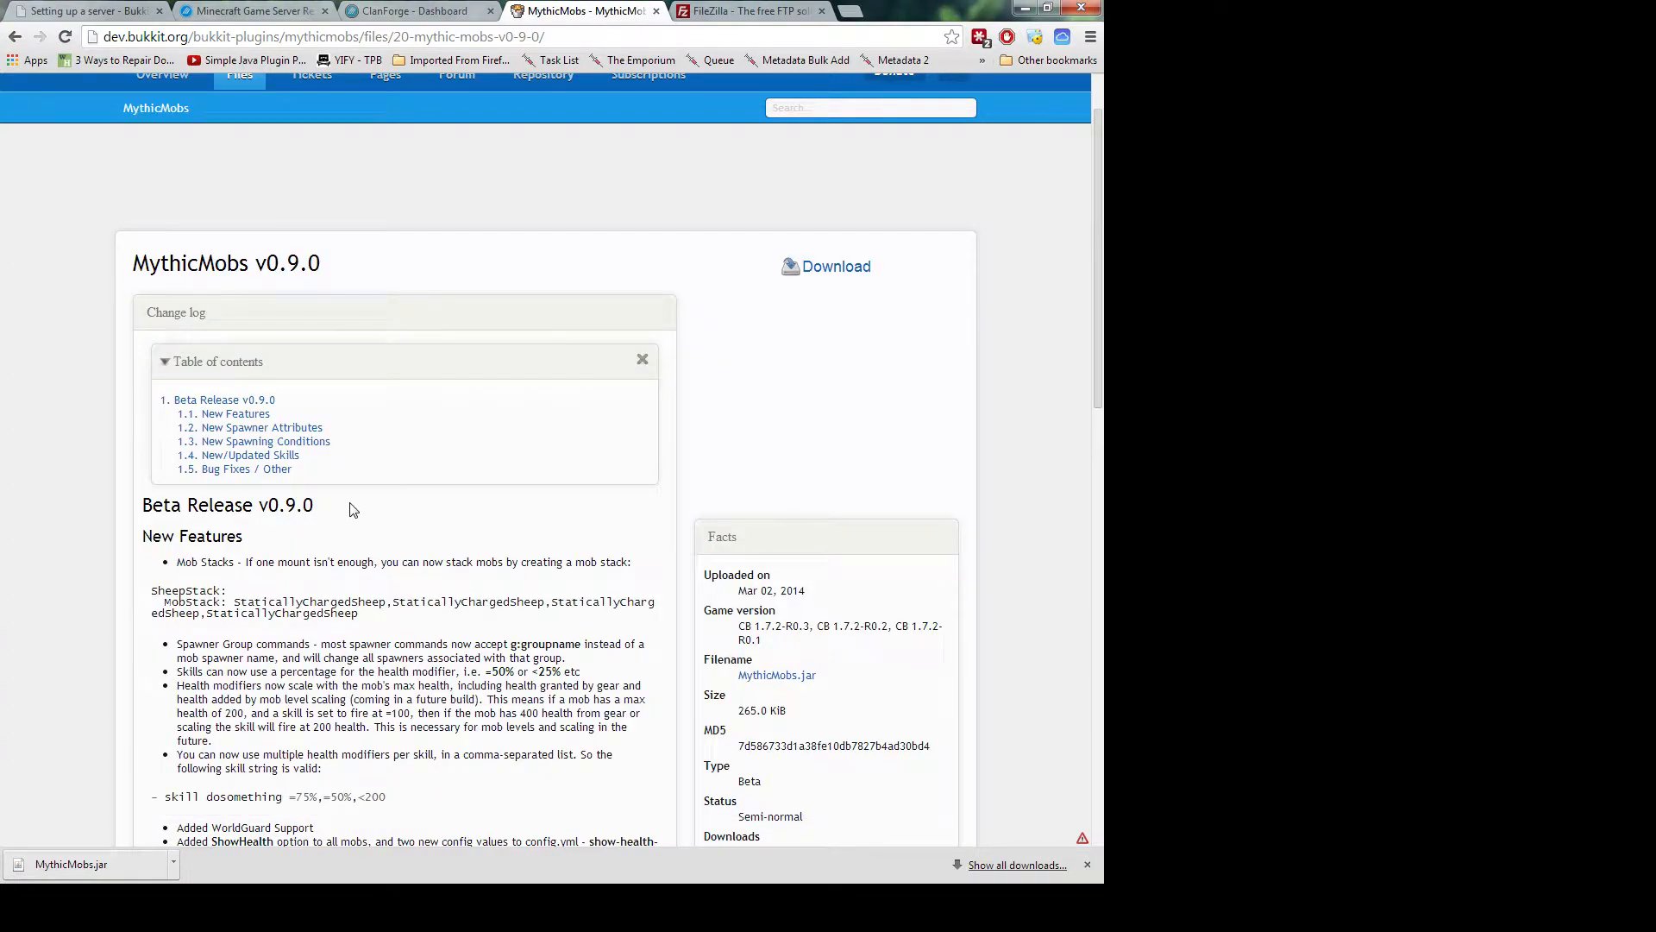
scroll(658, 630, down, 1)
scroll(659, 631, up, 2)
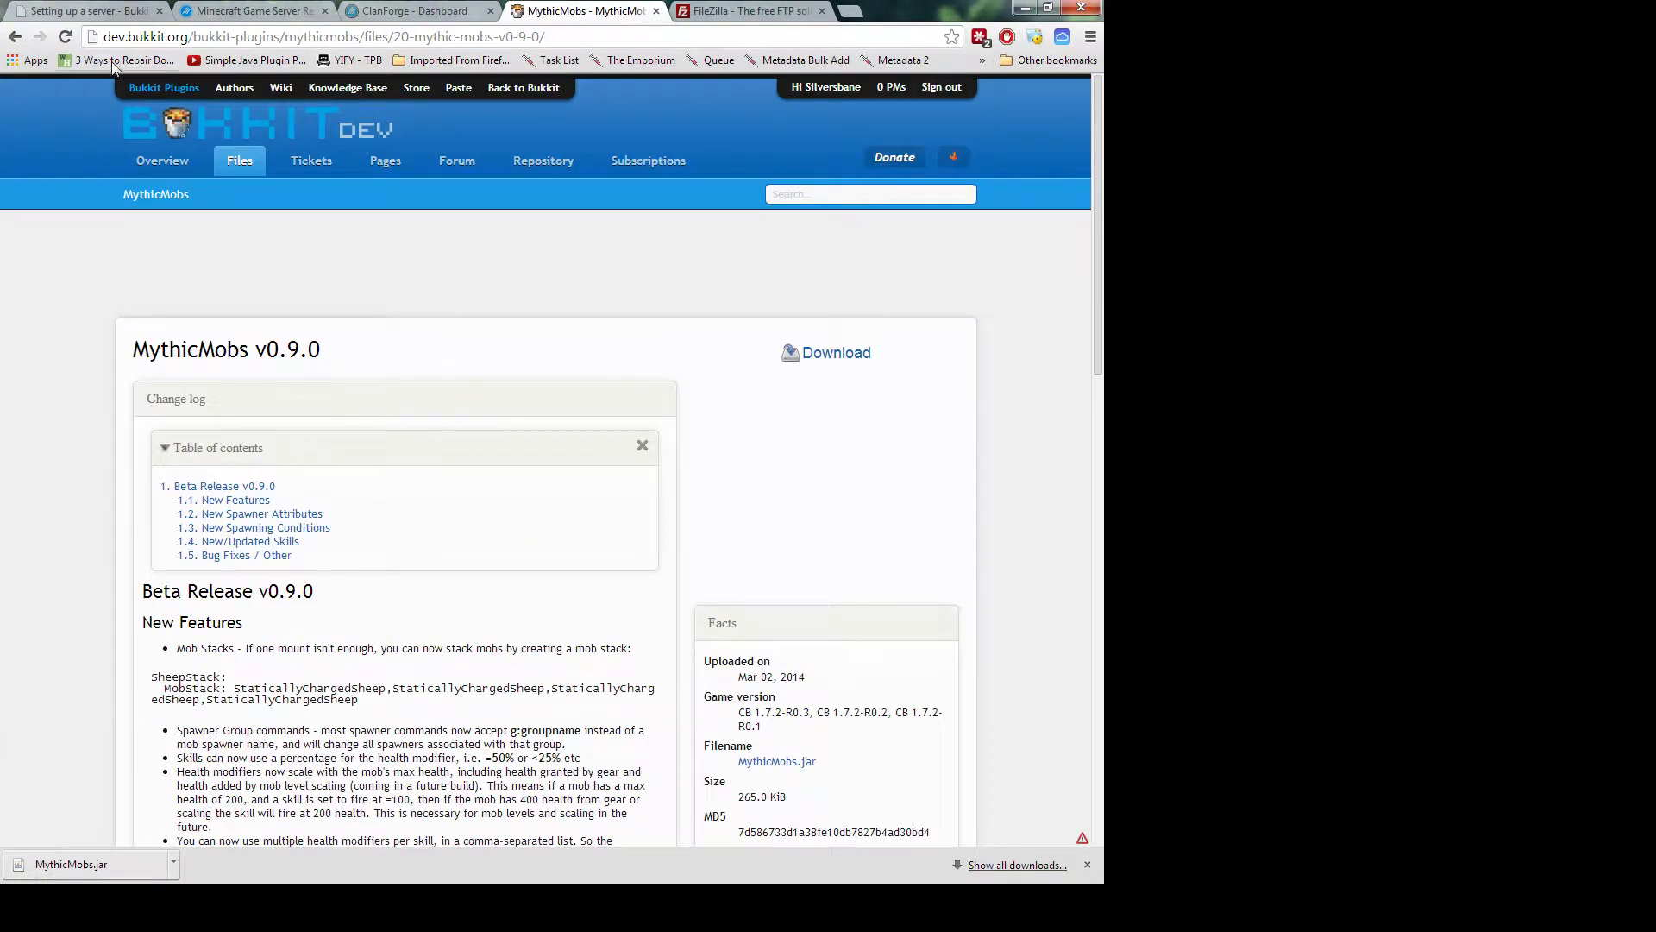
click(16, 38)
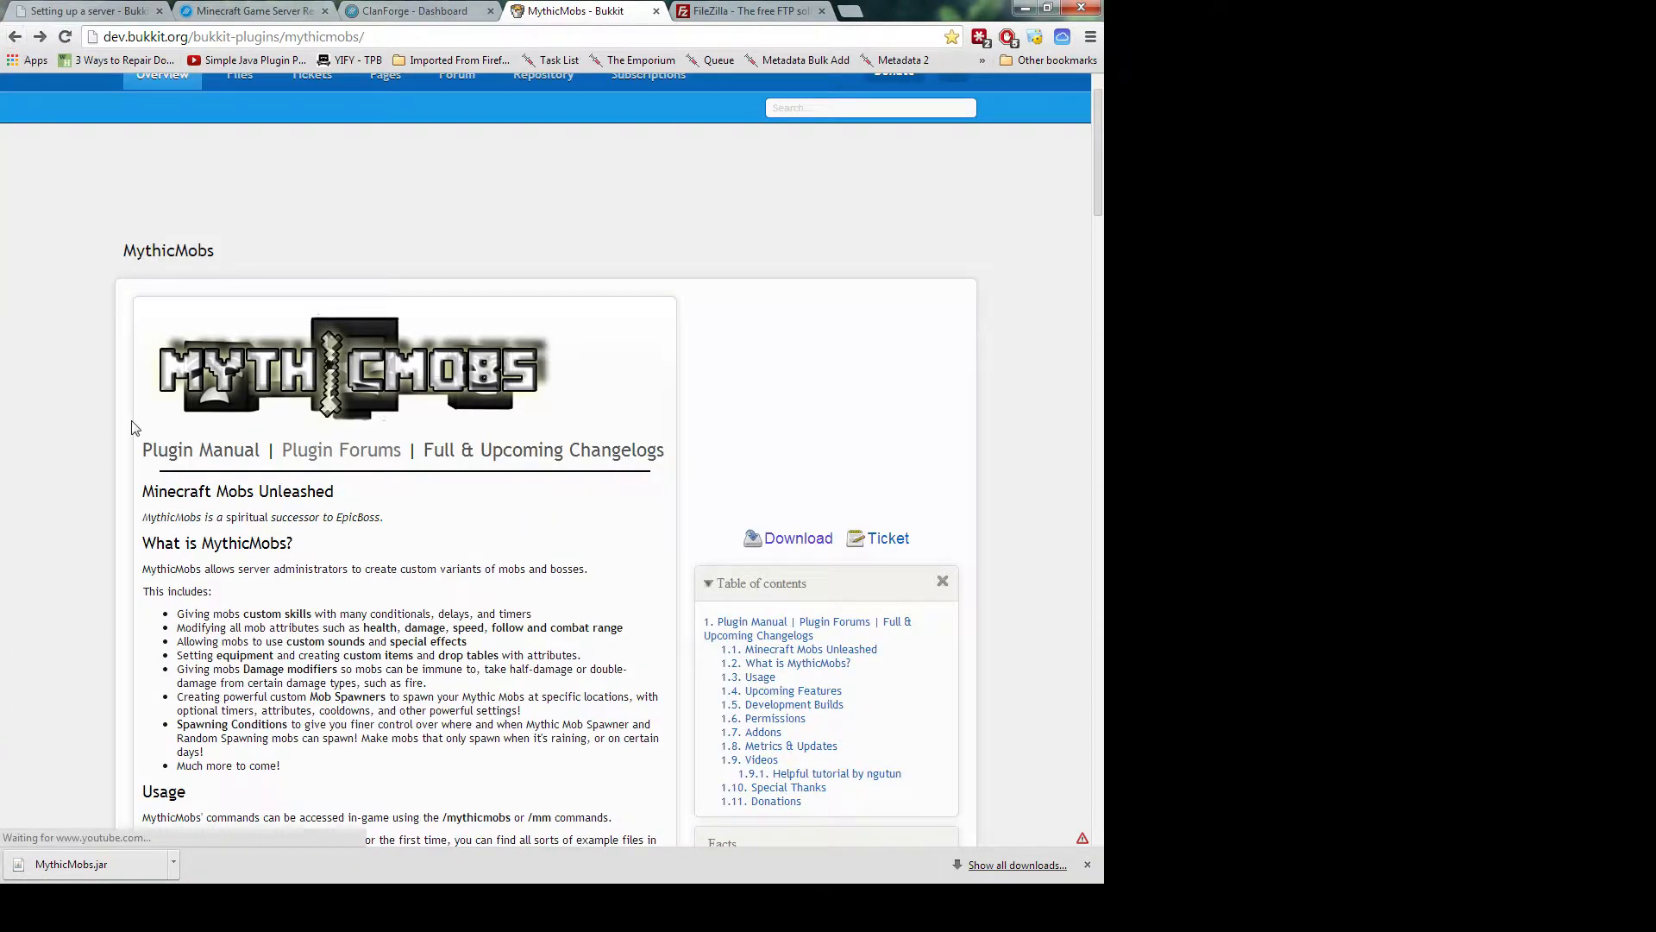
click(211, 453)
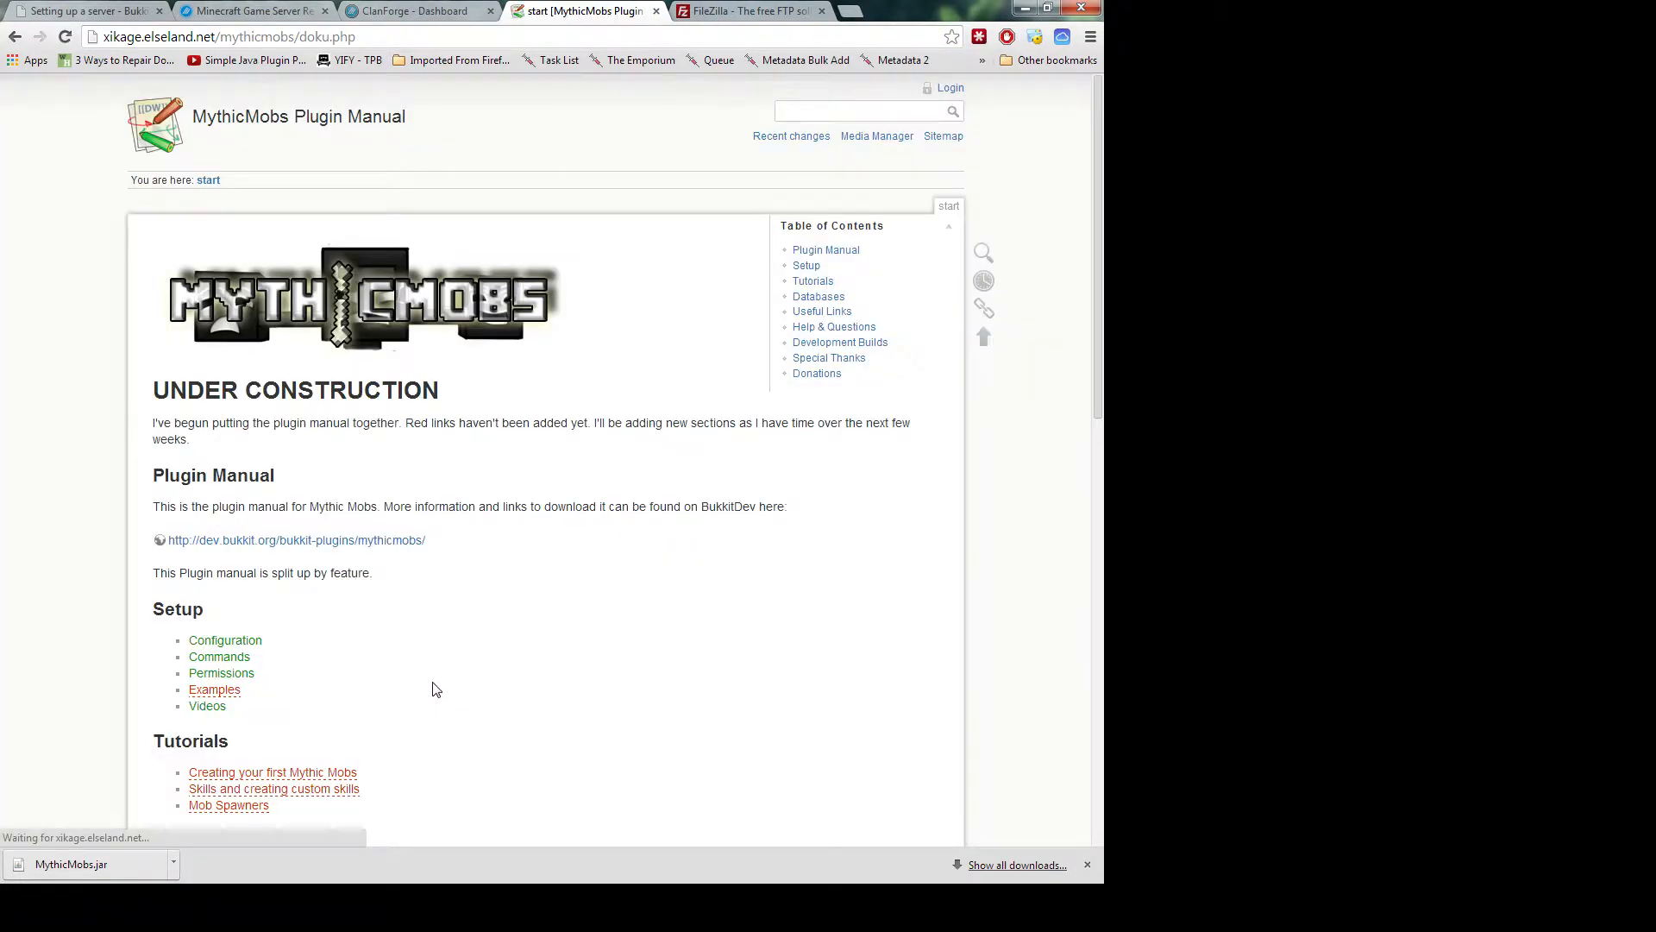
scroll(411, 608, down, 1)
click(255, 558)
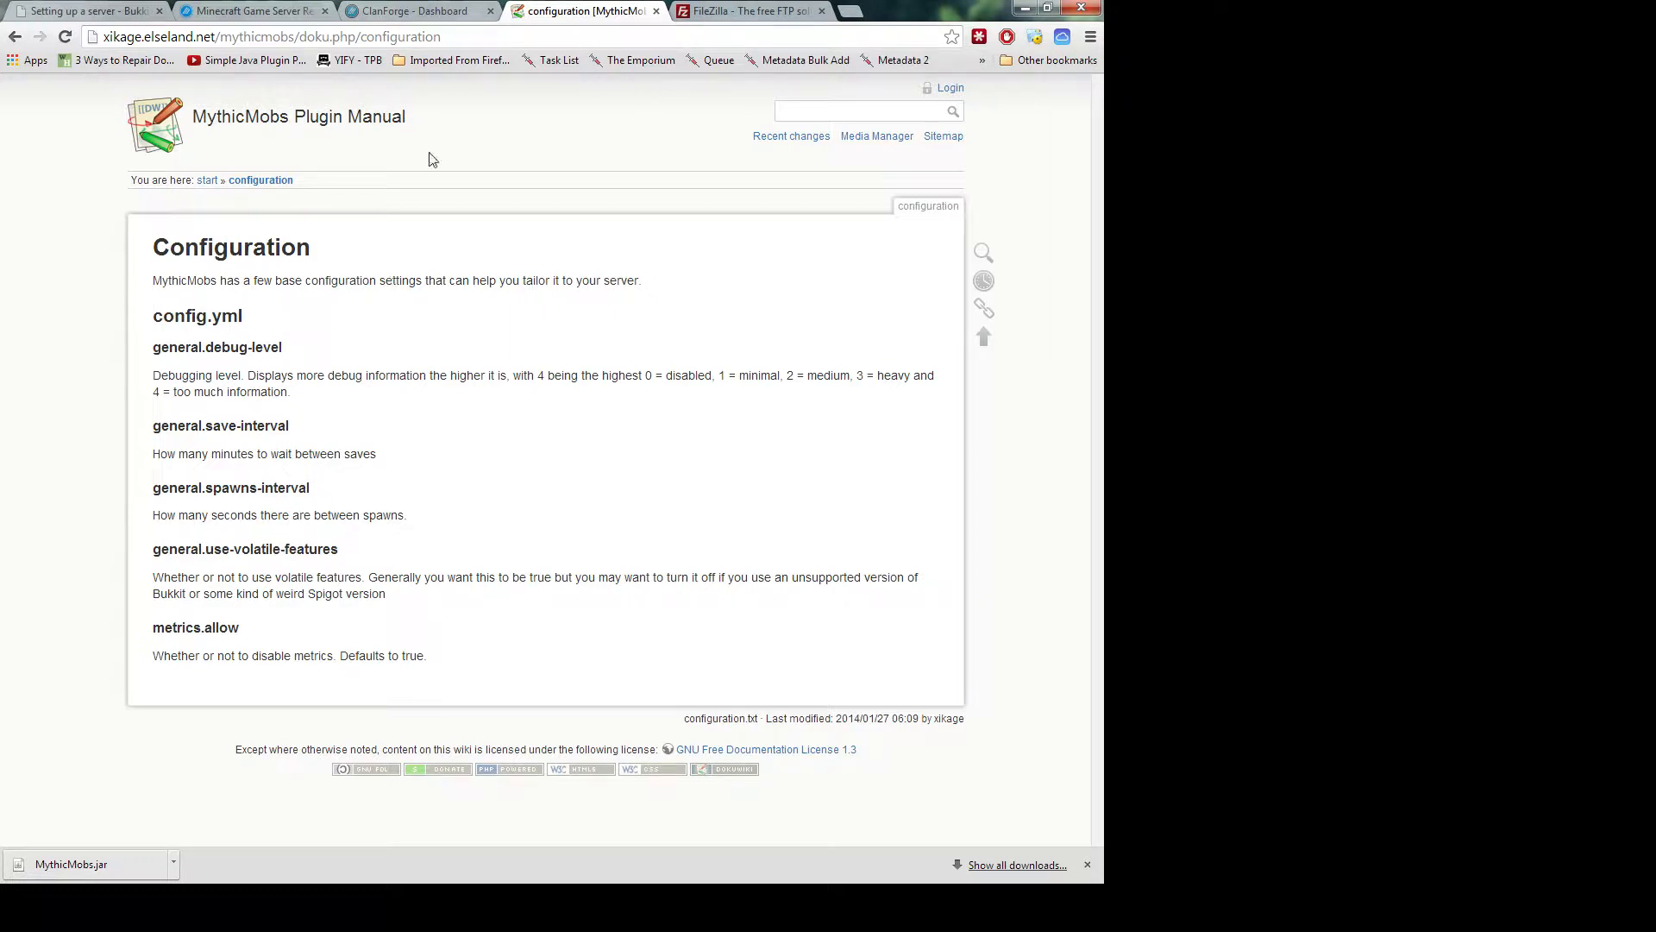
click(748, 11)
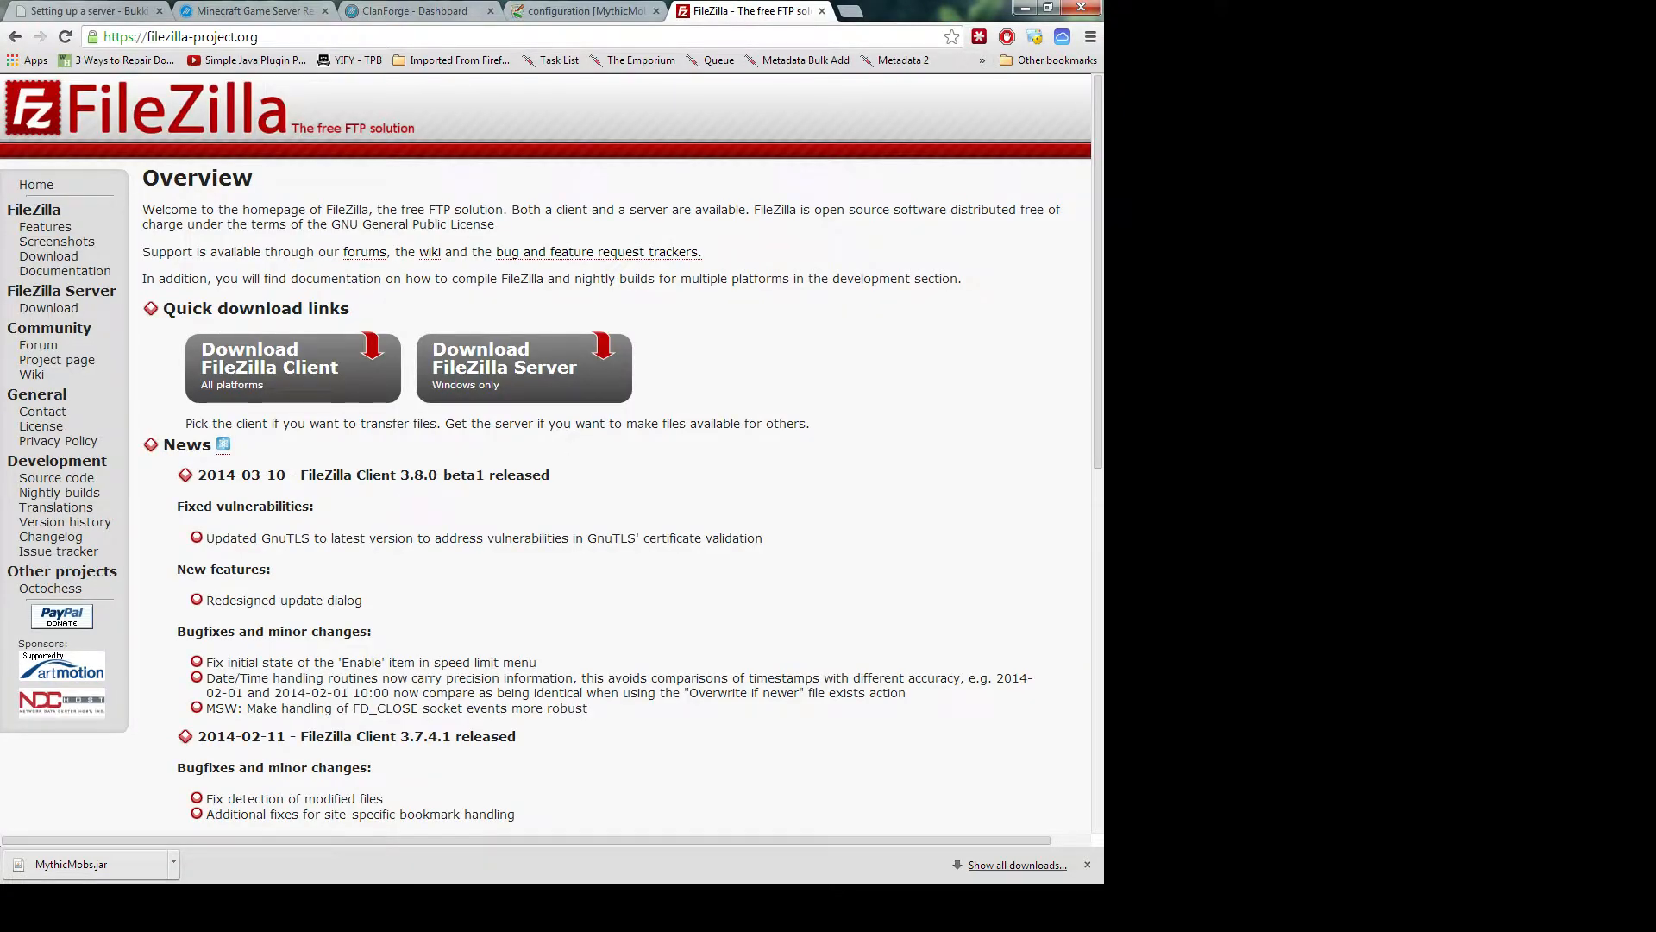
Bring FileZilla forward and look over config.yml and the Mobs folder in plugins/MythicMobs
click(207, 881)
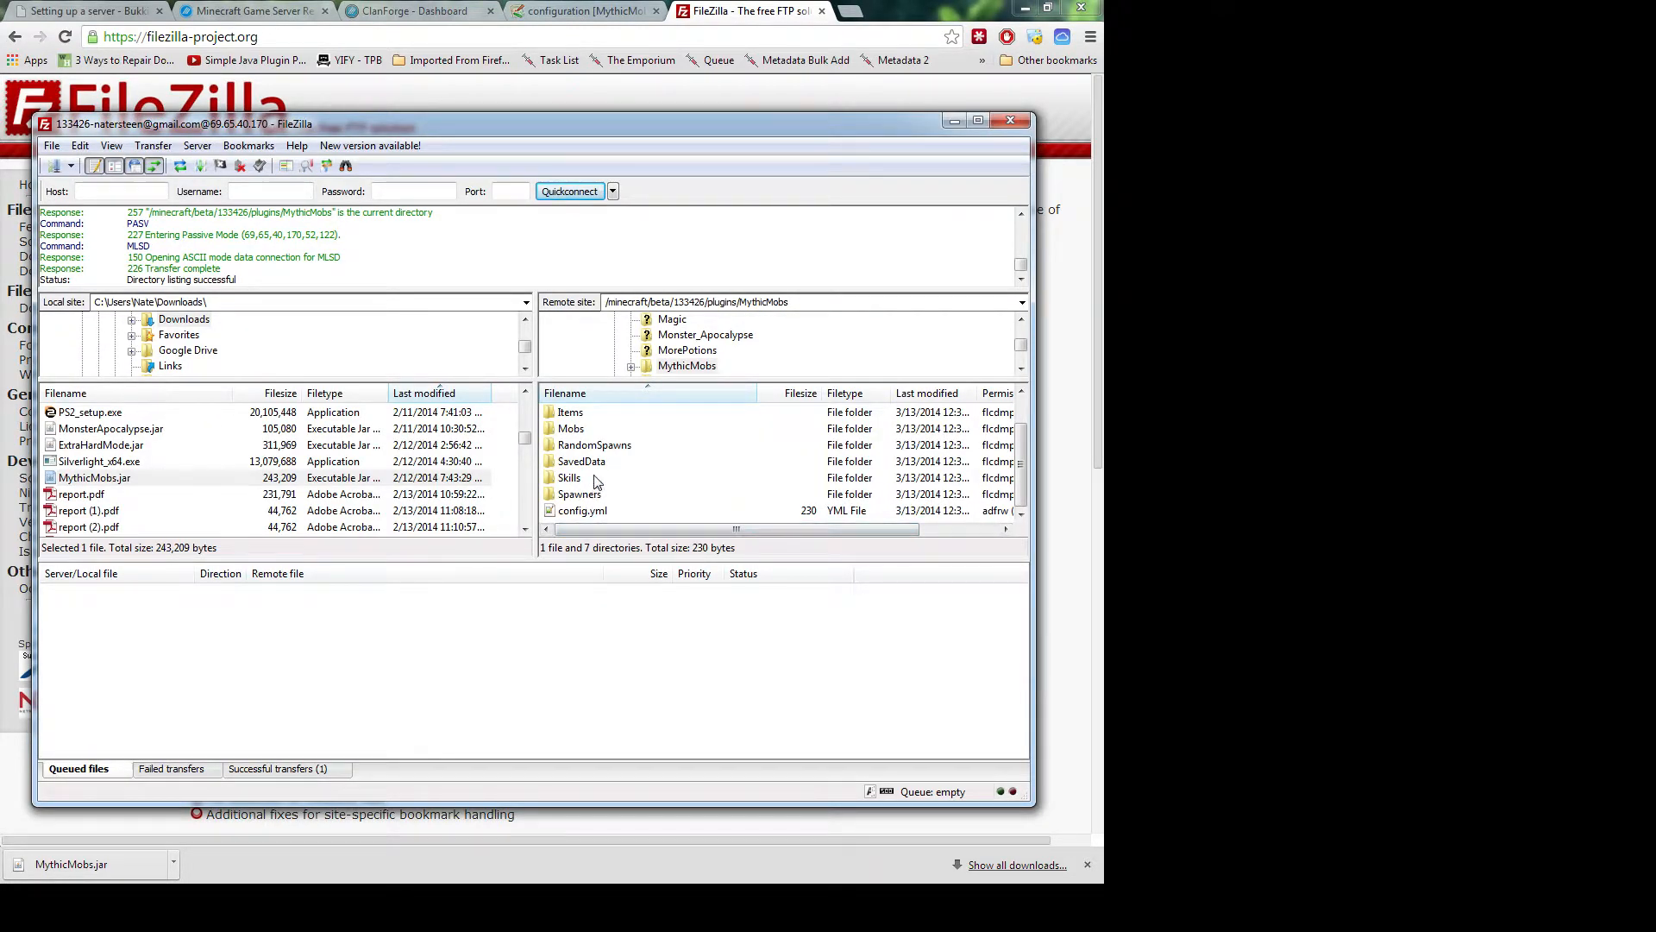
click(584, 515)
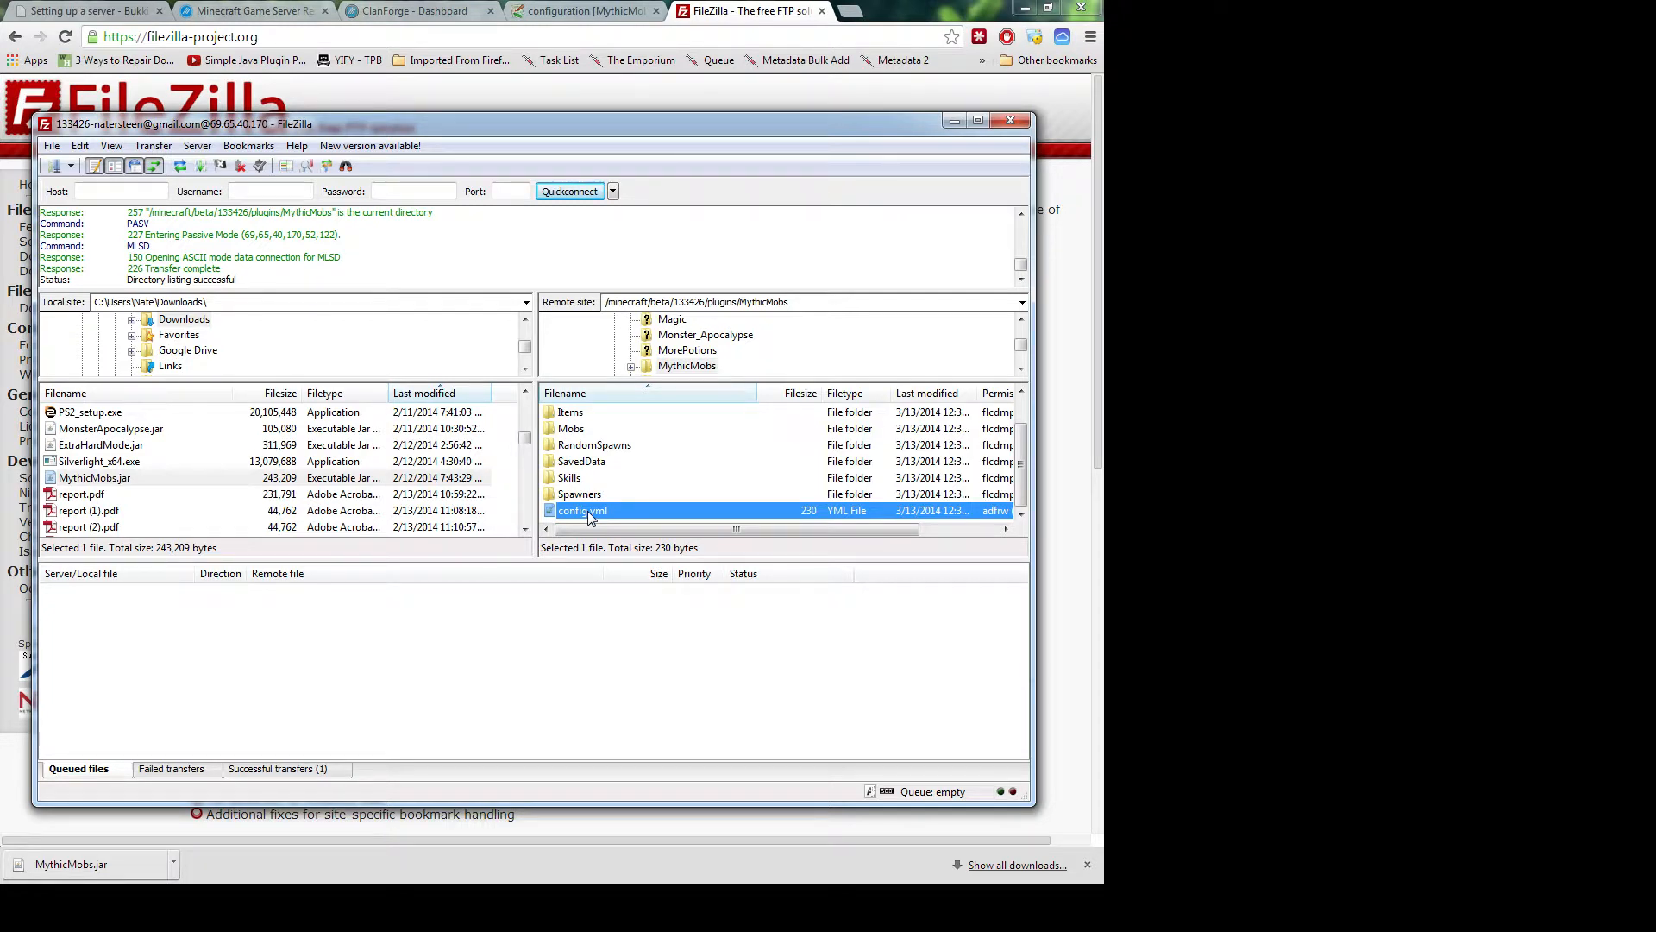
right_click(590, 515)
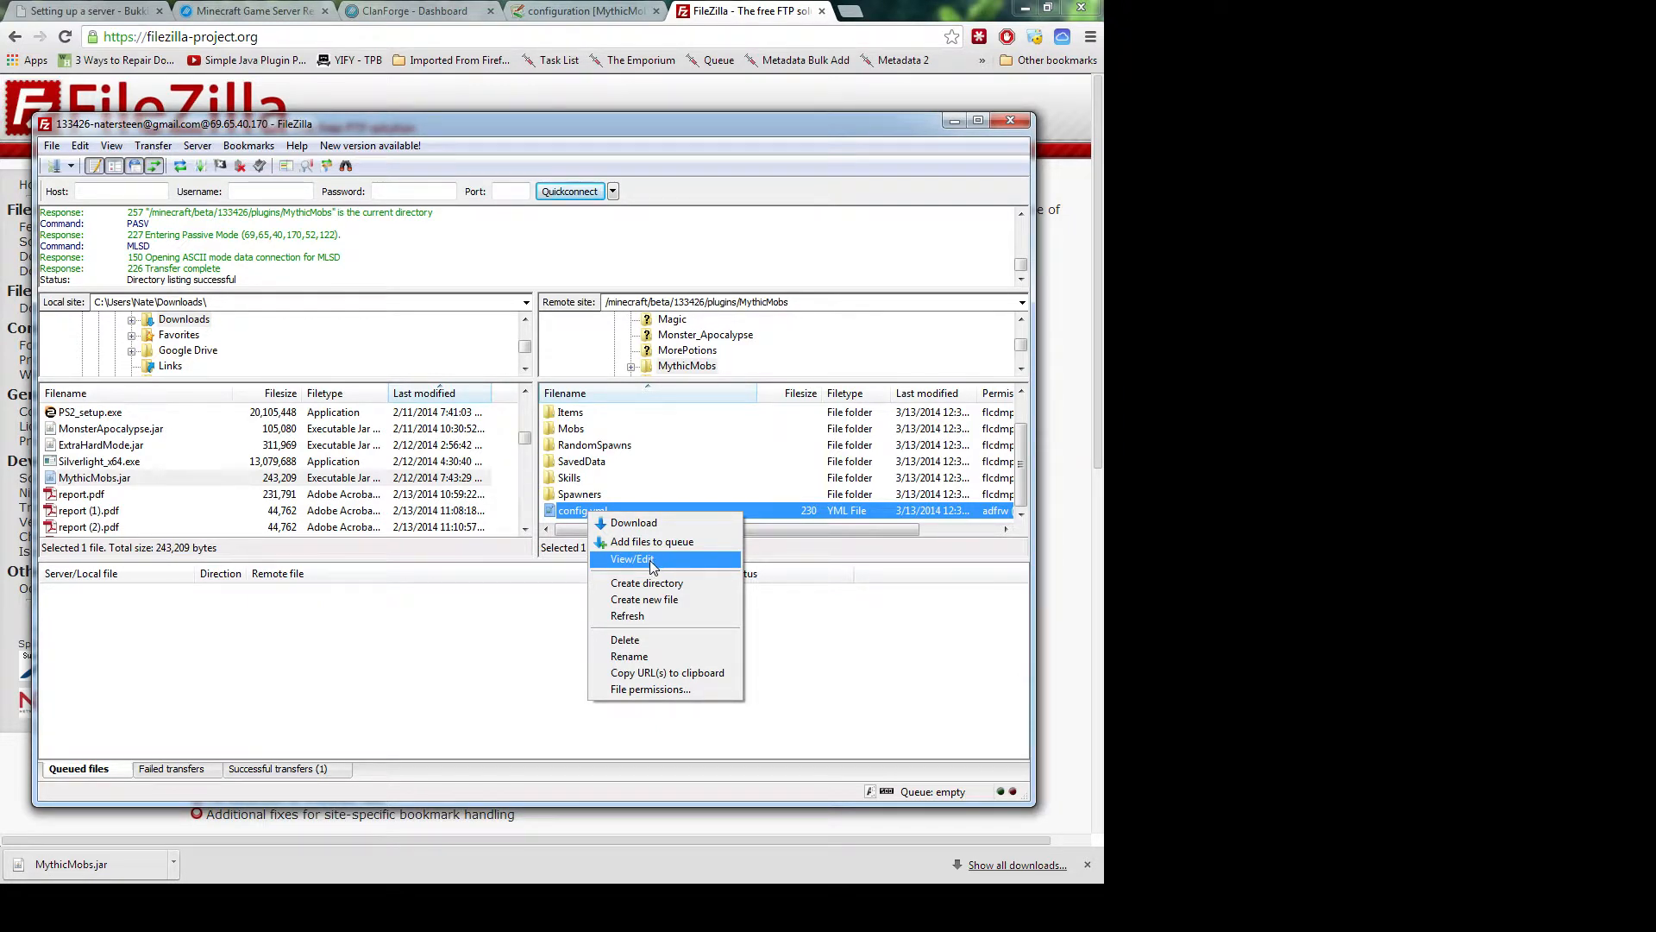
click(431, 612)
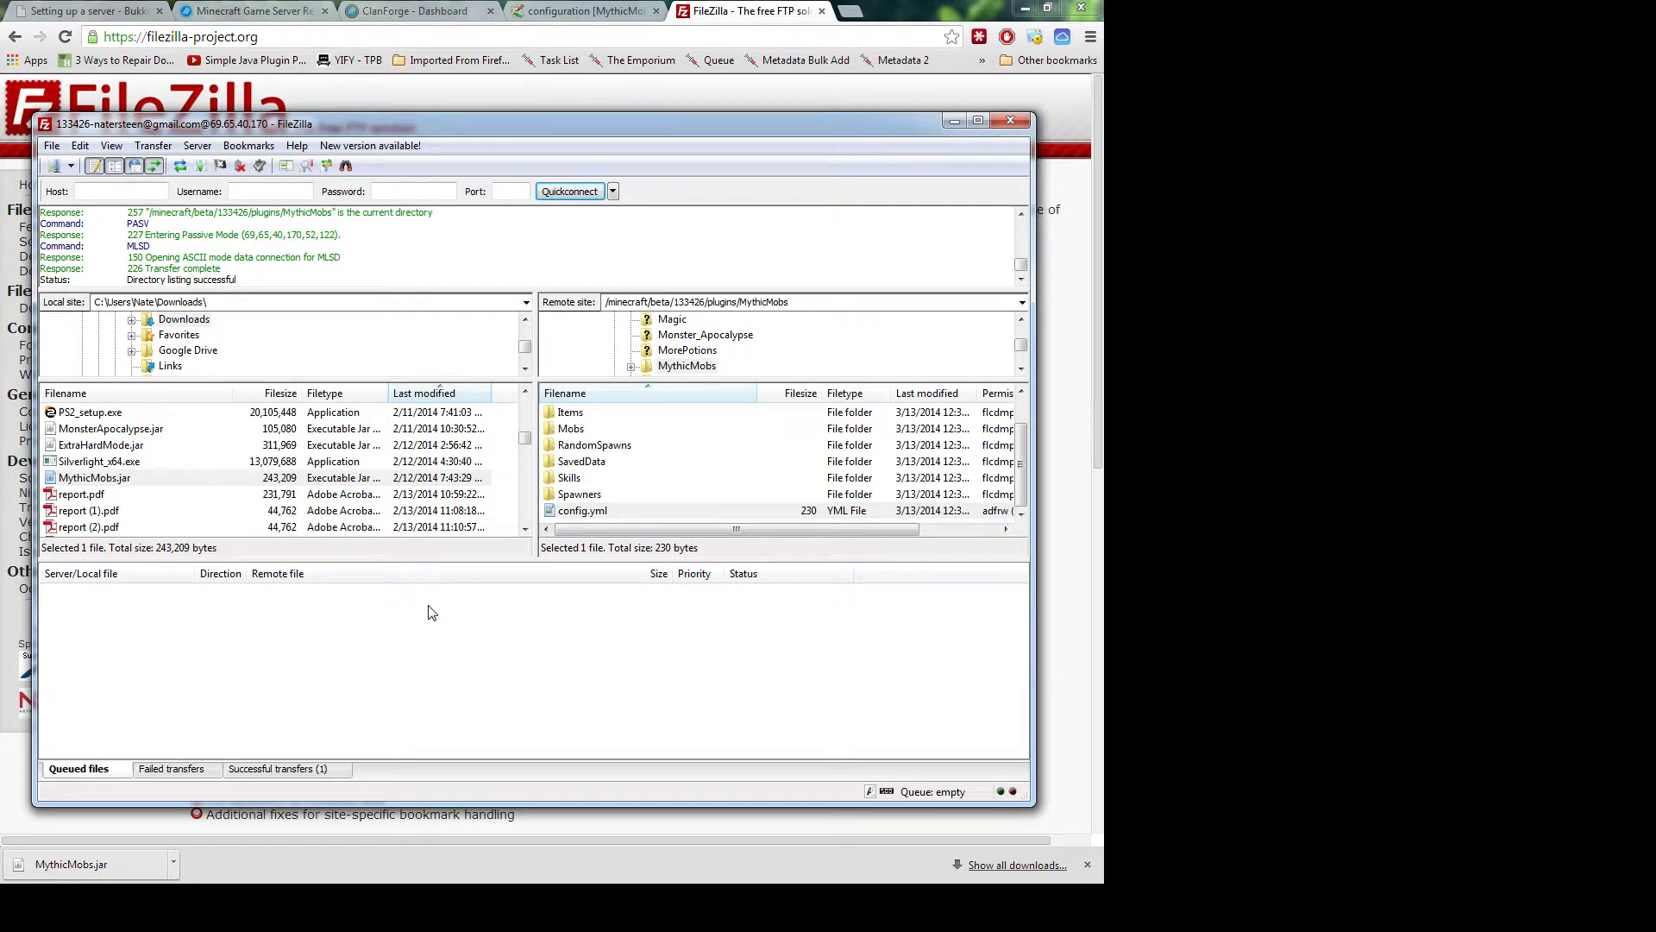
click(589, 429)
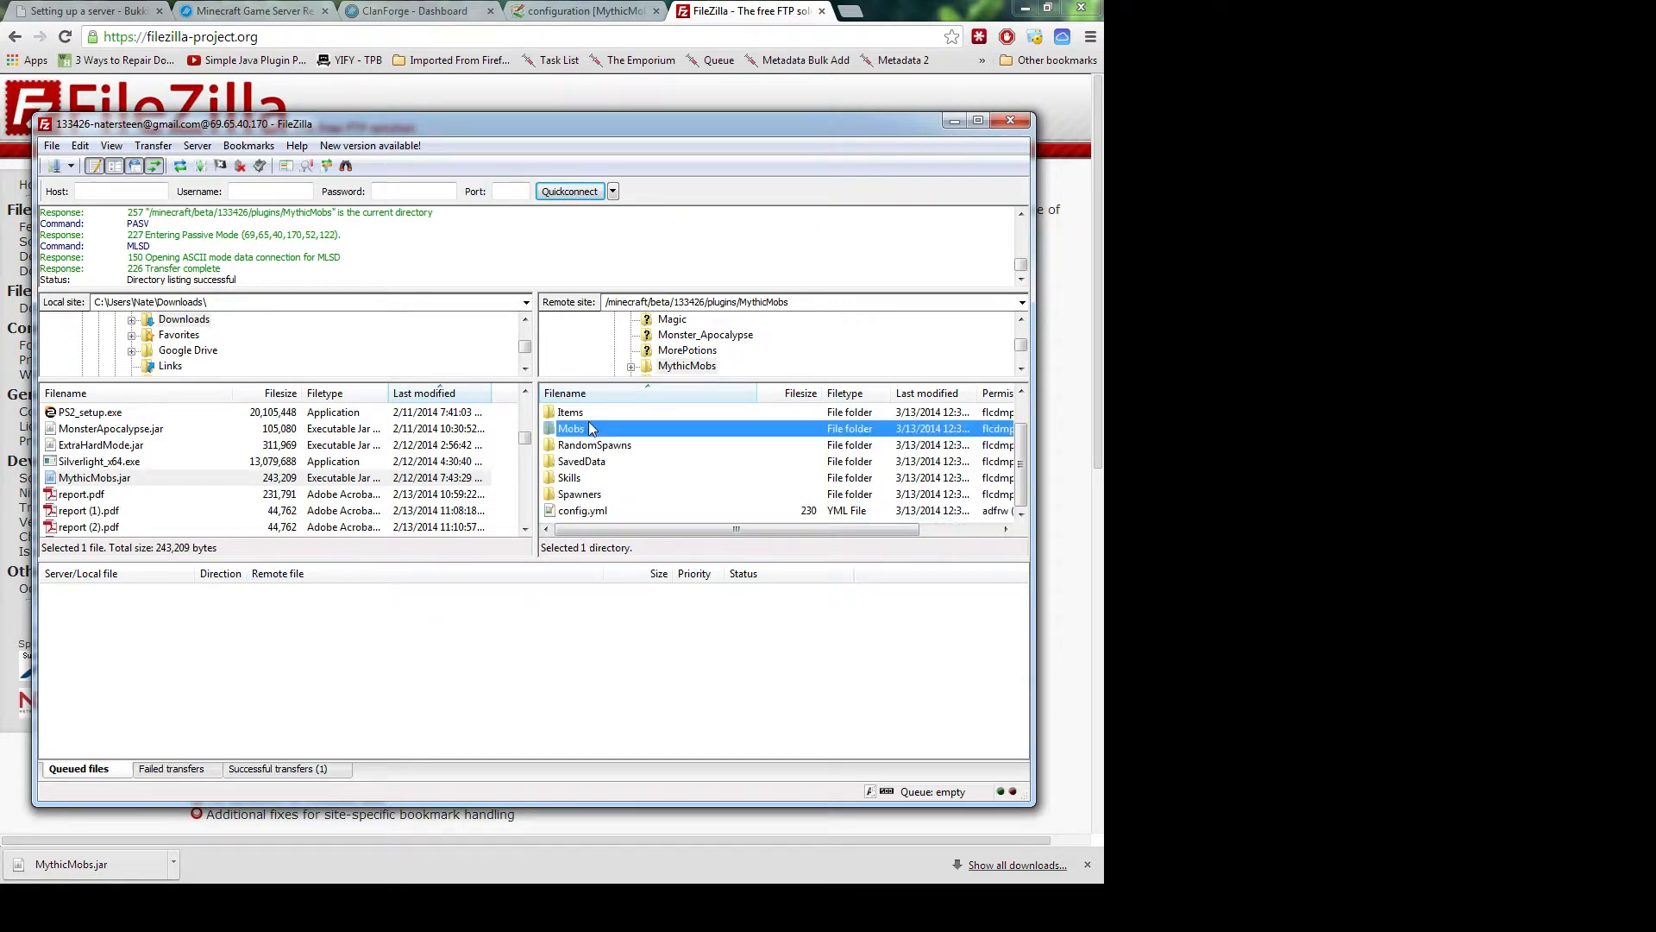
scroll(604, 424, up, 1)
scroll(616, 419, down, 1)
Move the Notepad++ window holding spells.yml over the browser's Notepad++ home page
click(608, 514)
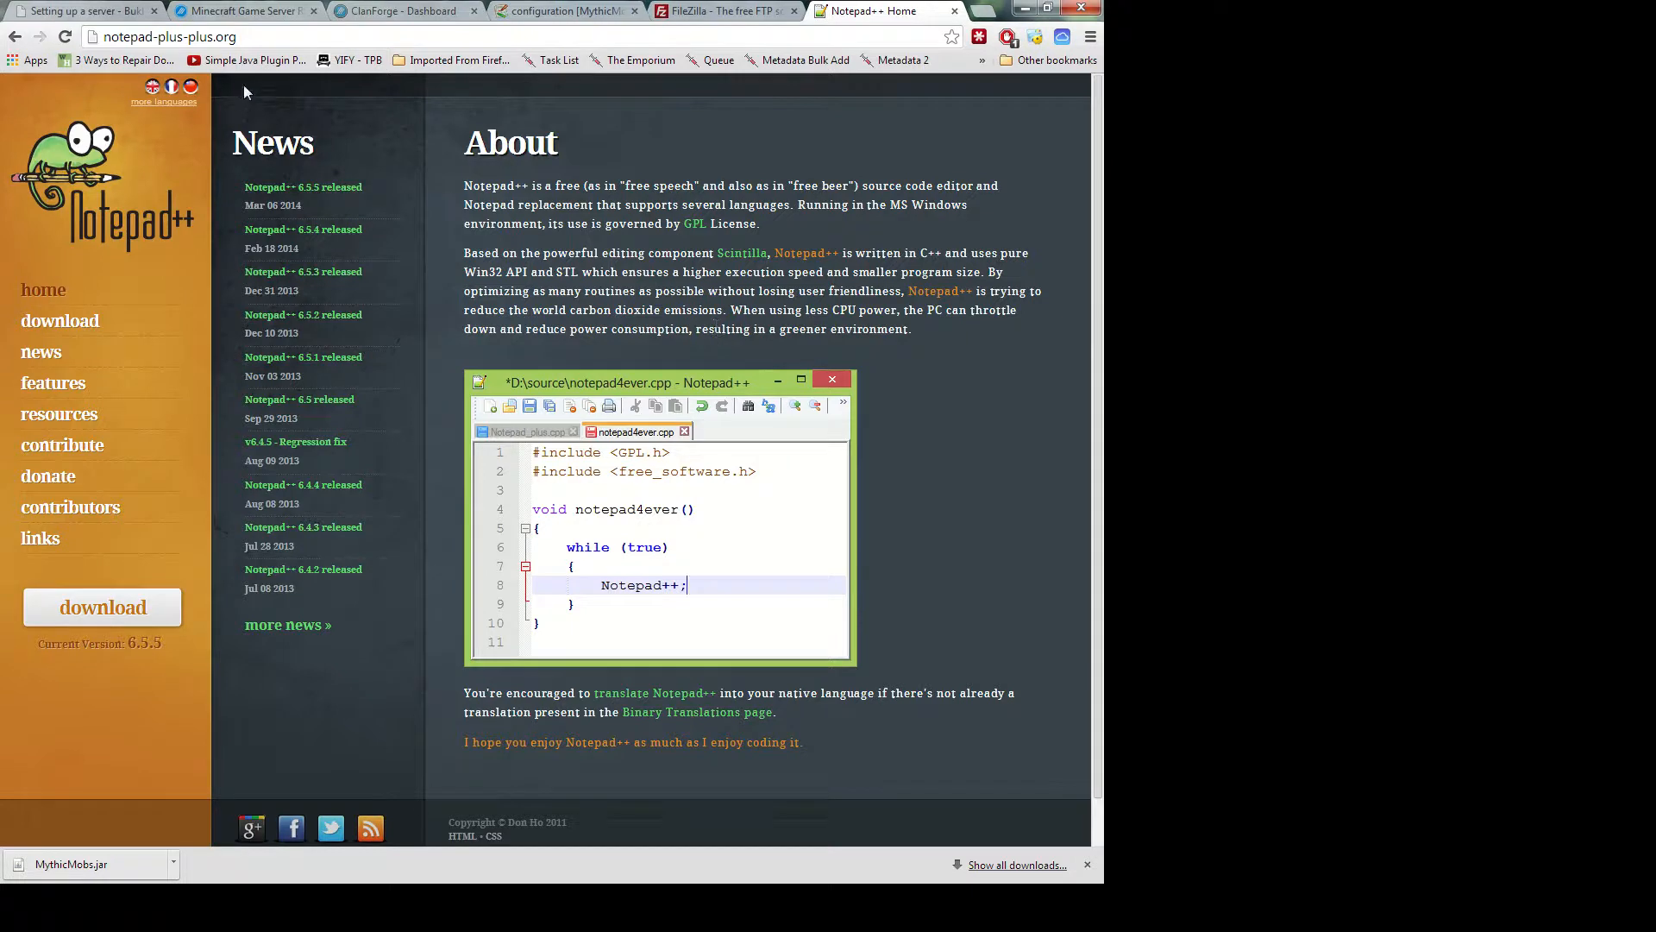
click(259, 38)
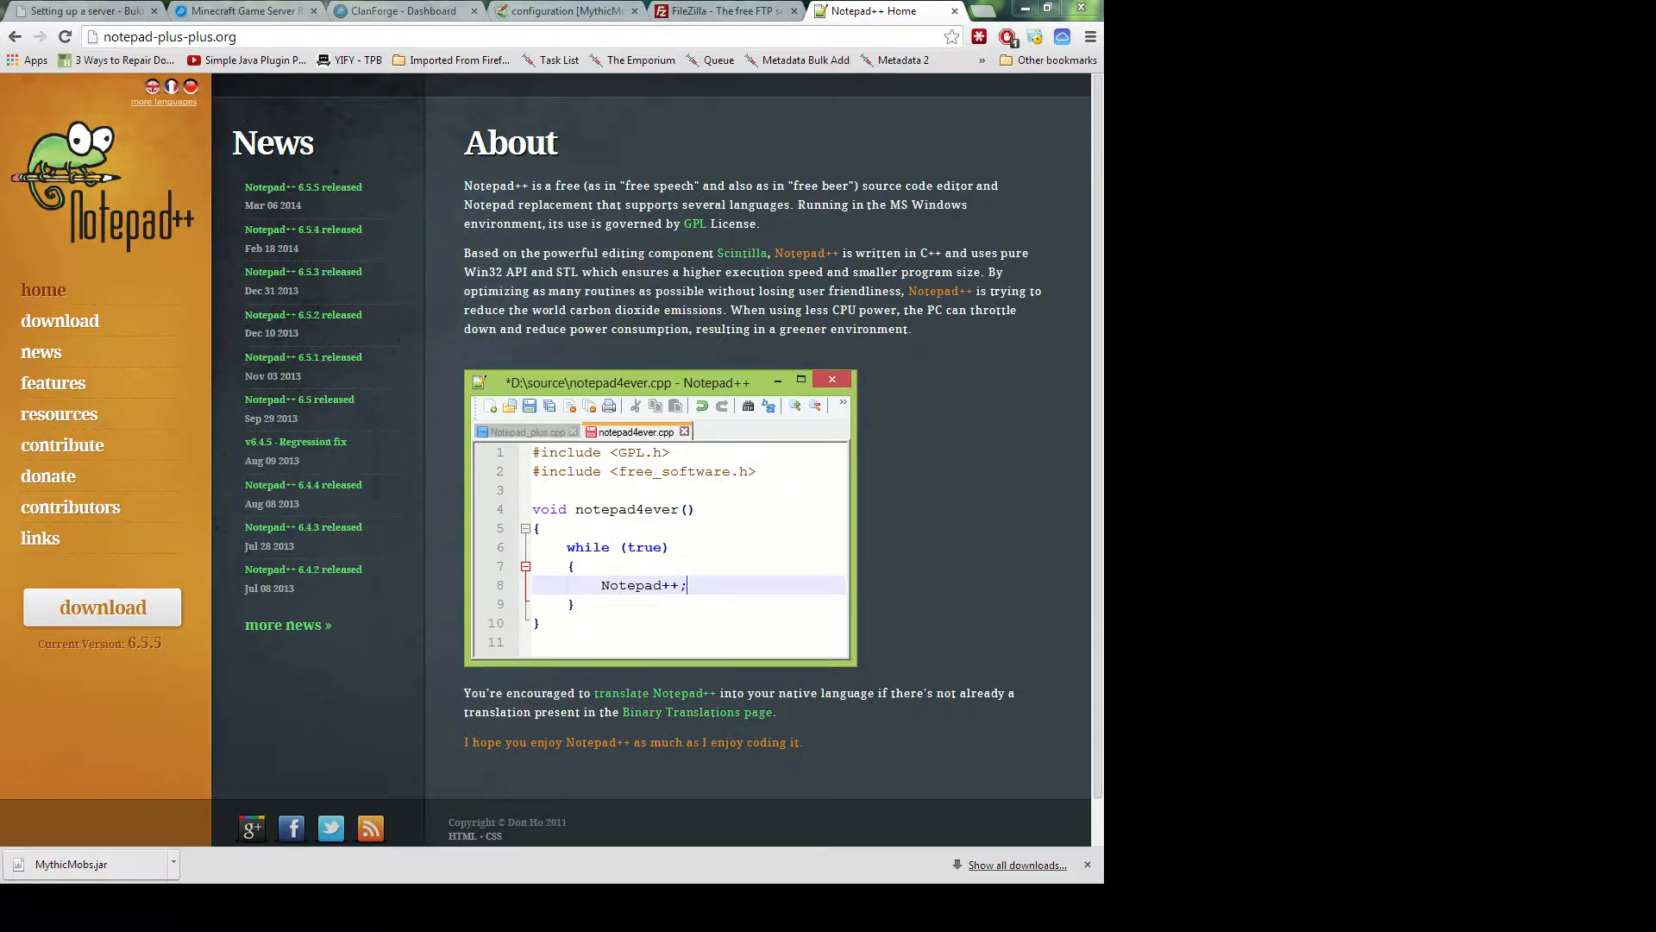
drag(0, 880, 588, 18)
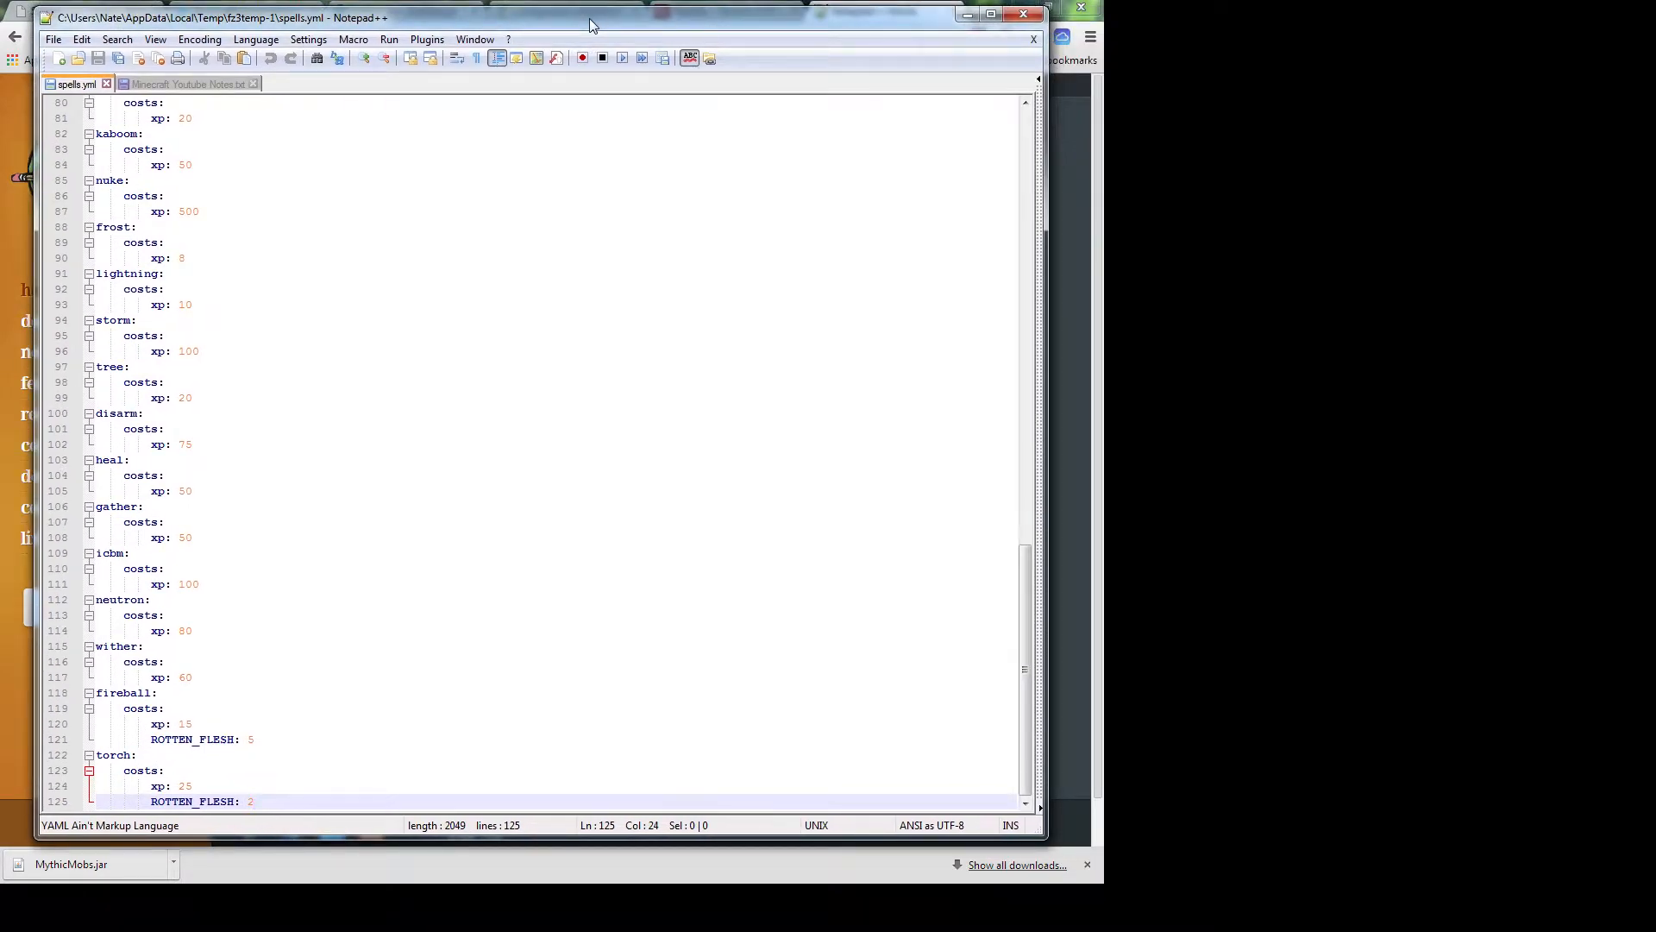
Scroll spells.yml up to its header comments, then bring FileZilla back in front
click(321, 258)
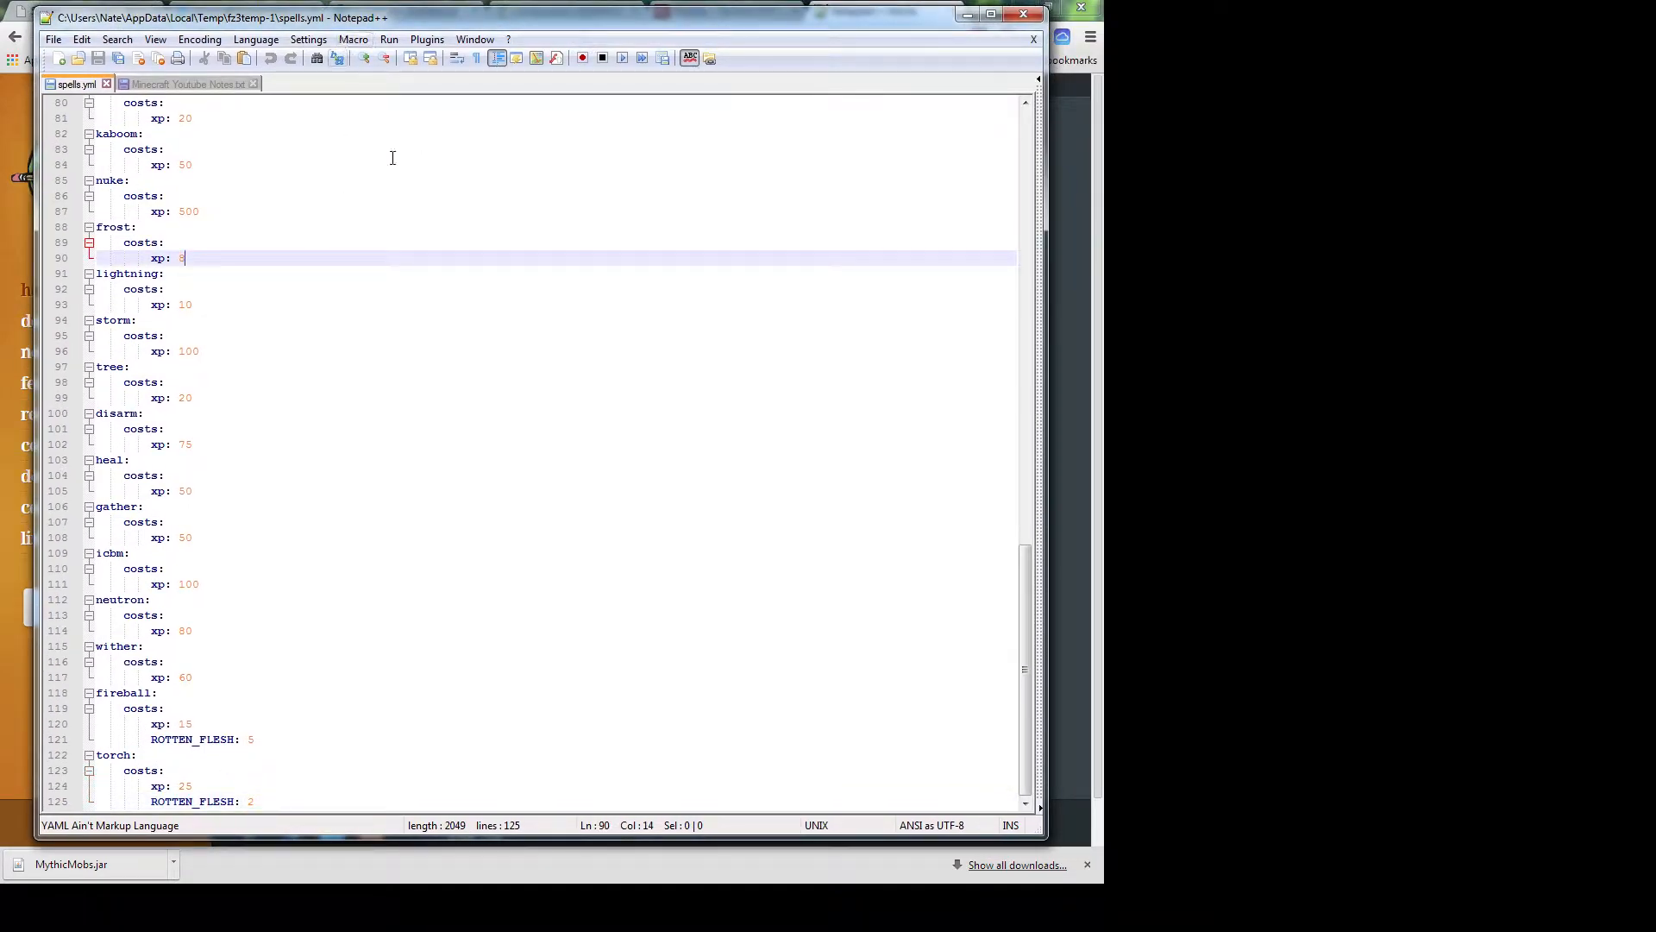
scroll(371, 500, up, 6)
scroll(371, 503, up, 20)
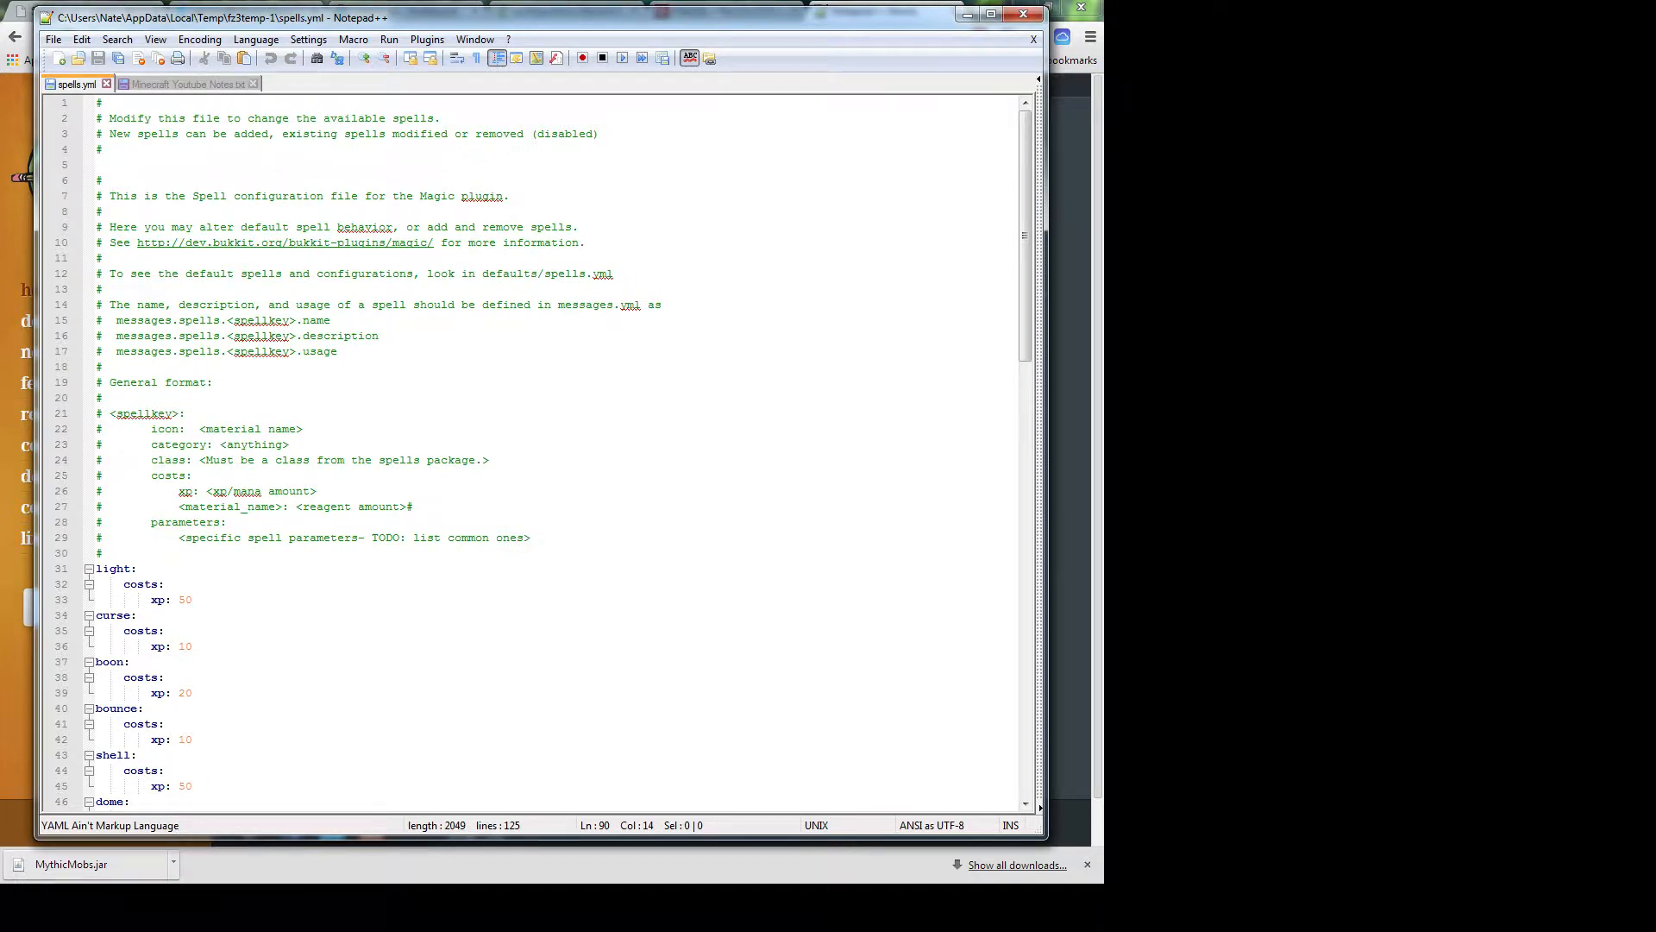
key(alt+Tab)
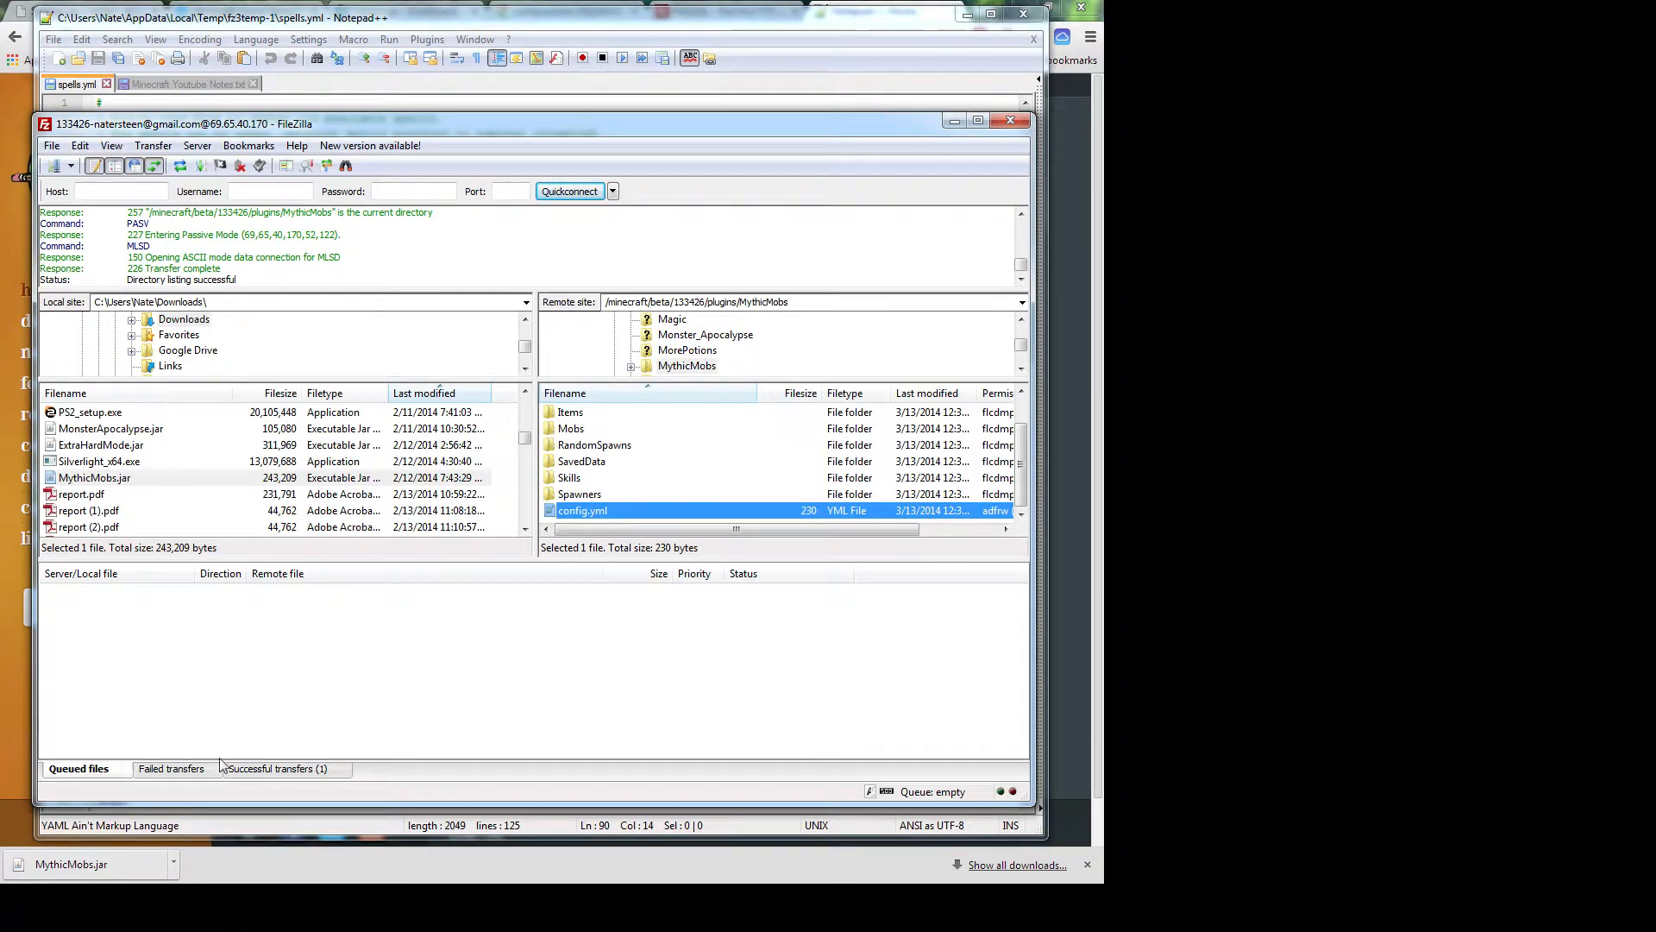
Drag the remote config.yml into local Downloads, skipping the overwrite of the existing copy
right_click(597, 511)
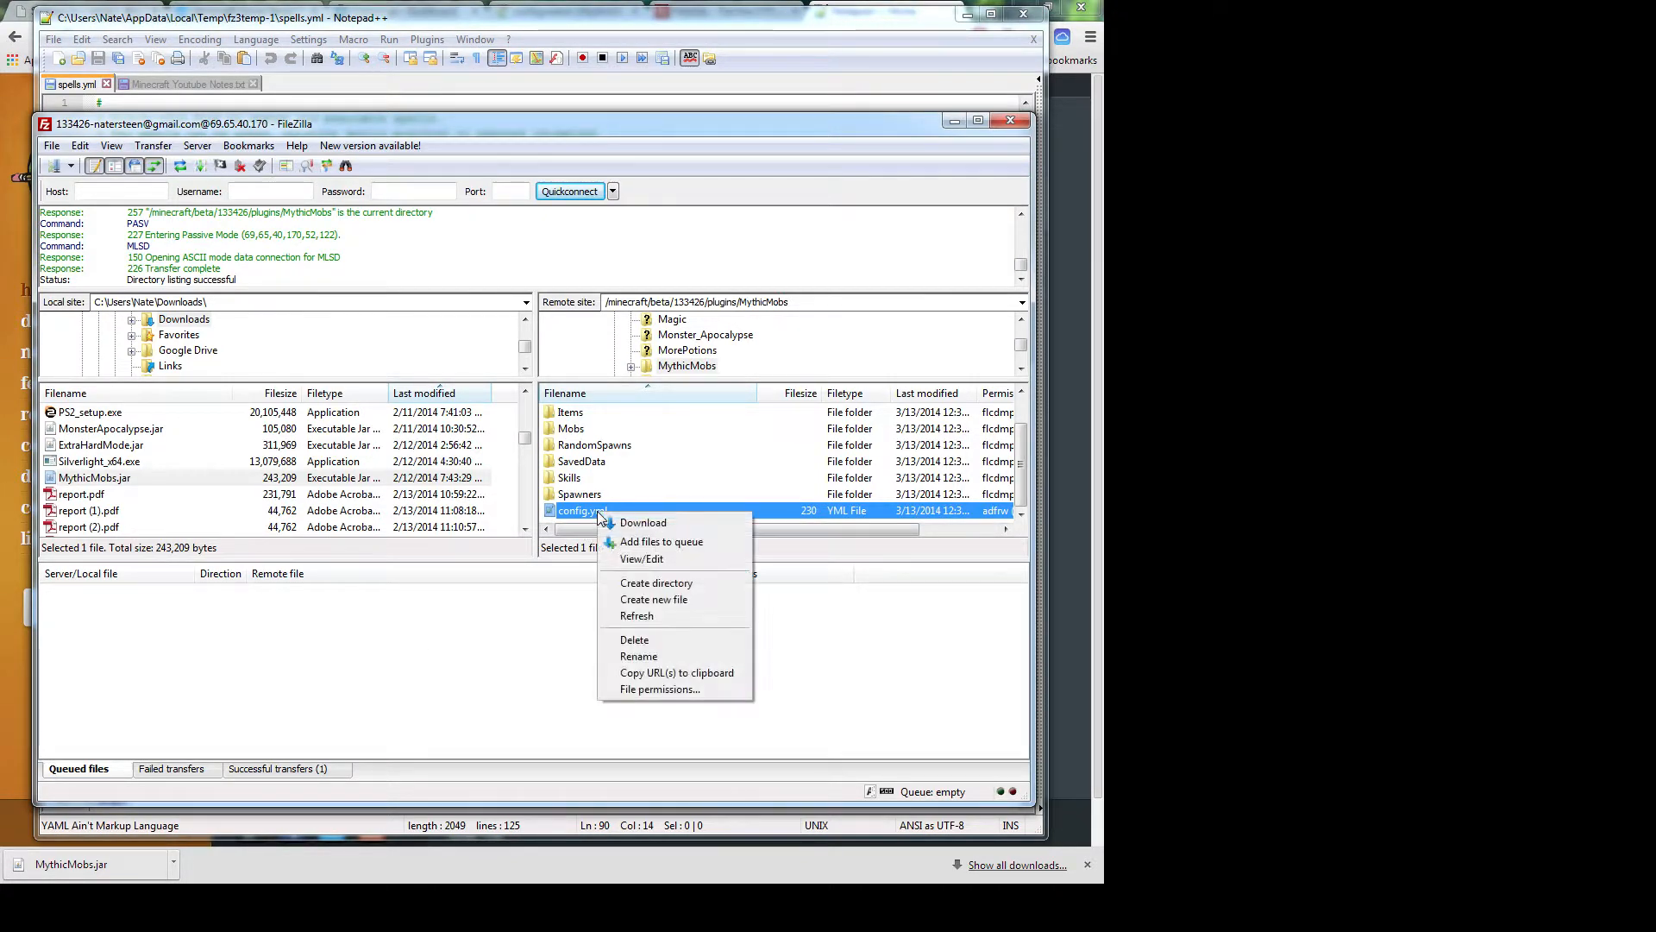
click(484, 647)
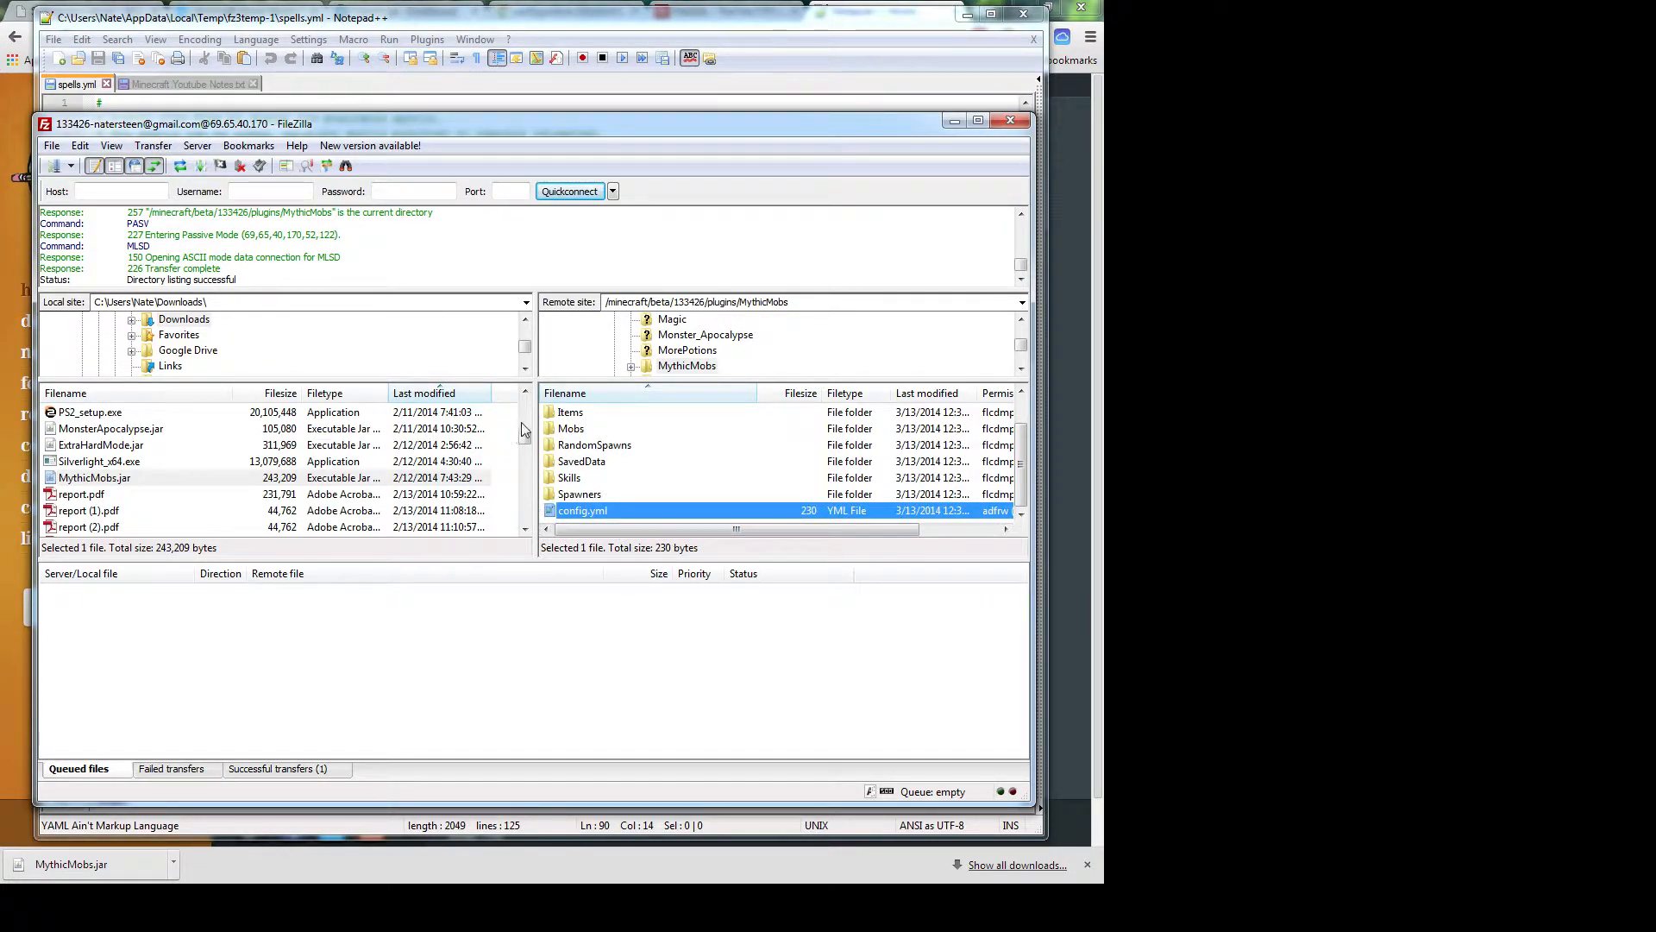
mouse_move(524, 440)
mouse_down()
mouse_move(525, 404)
mouse_move(525, 435)
mouse_up()
drag(567, 515, 319, 518)
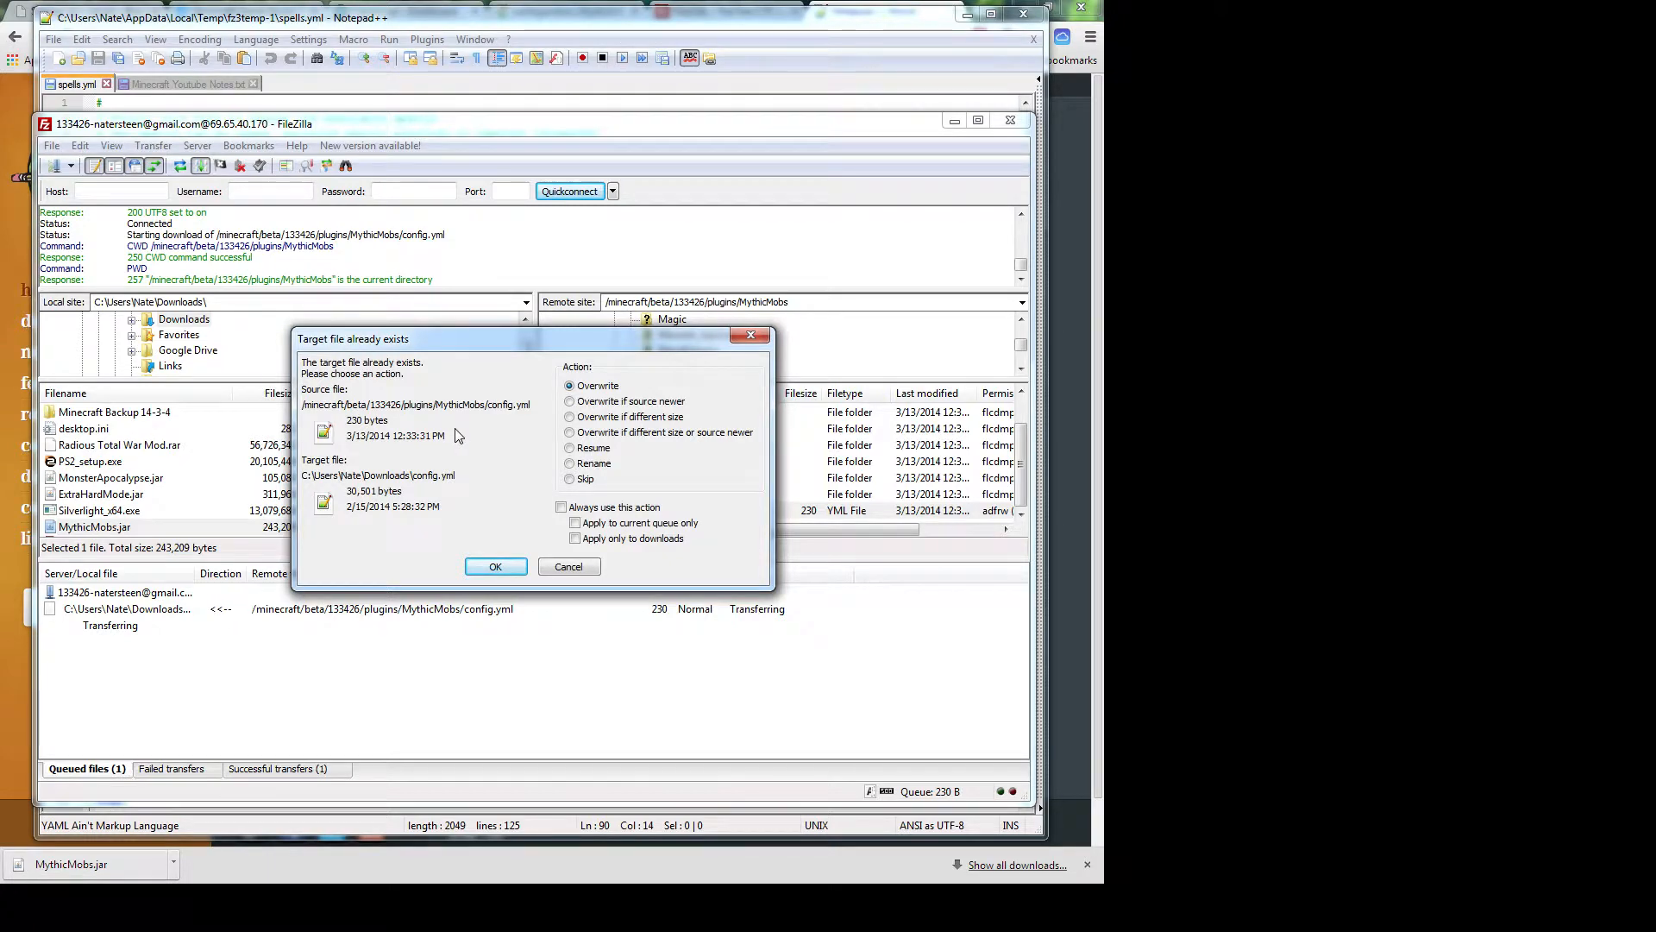
click(575, 564)
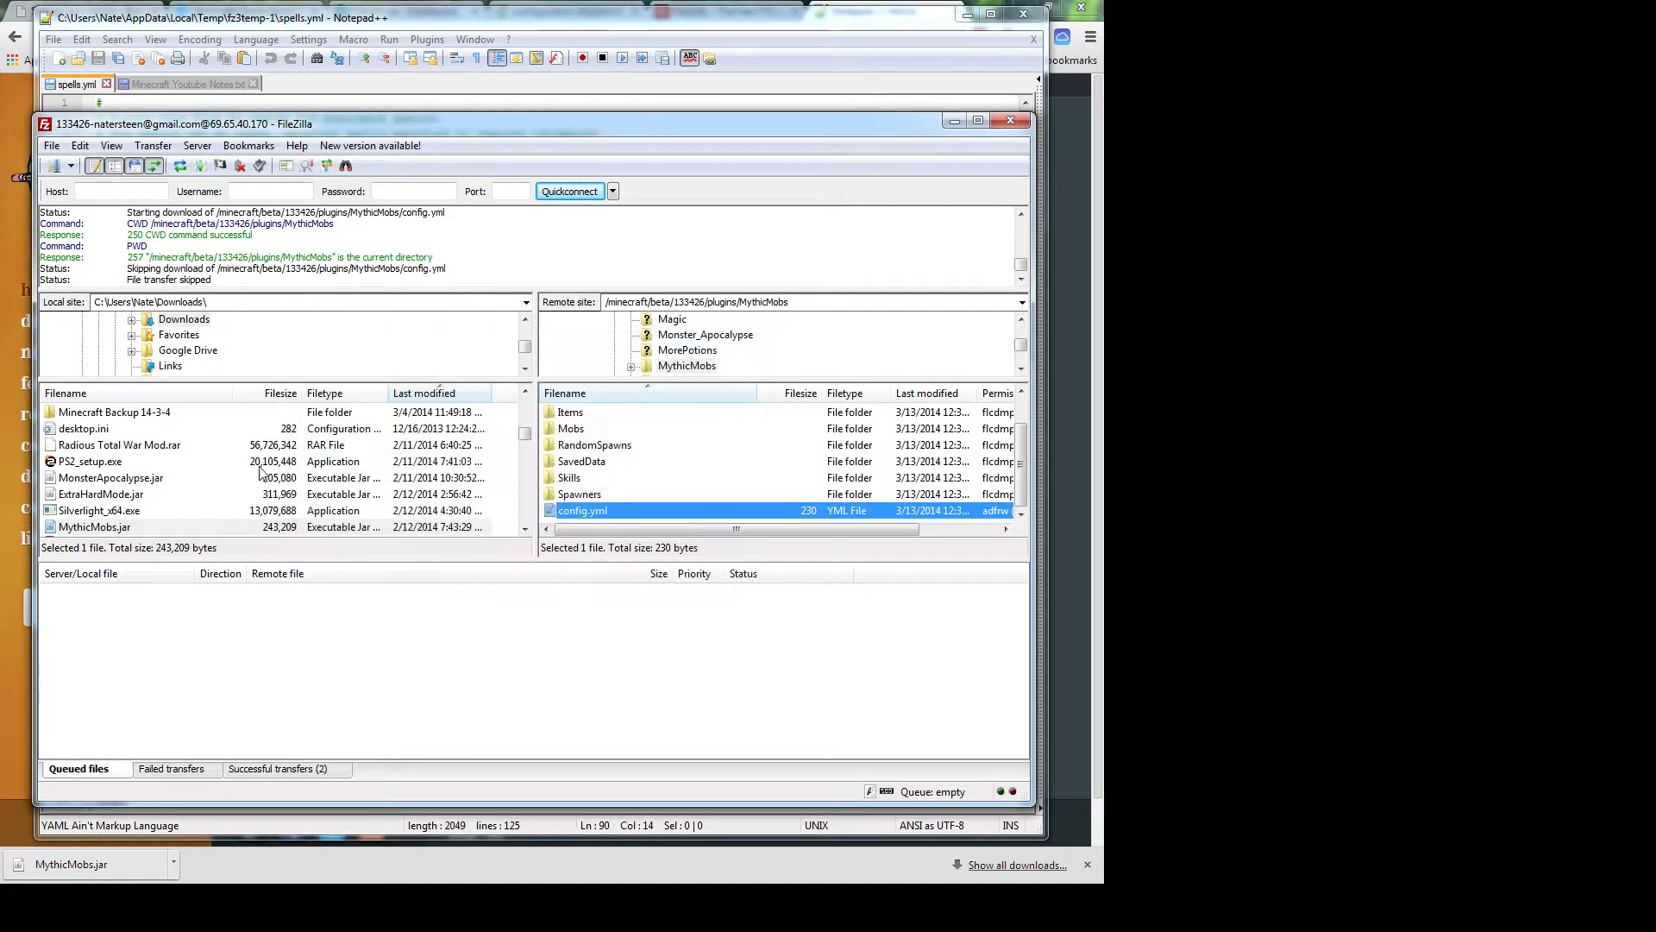
Start a new local folder named 'Mythic' in Downloads, then cancel it
click(183, 463)
scroll(164, 483, up, 2)
scroll(161, 497, up, 3)
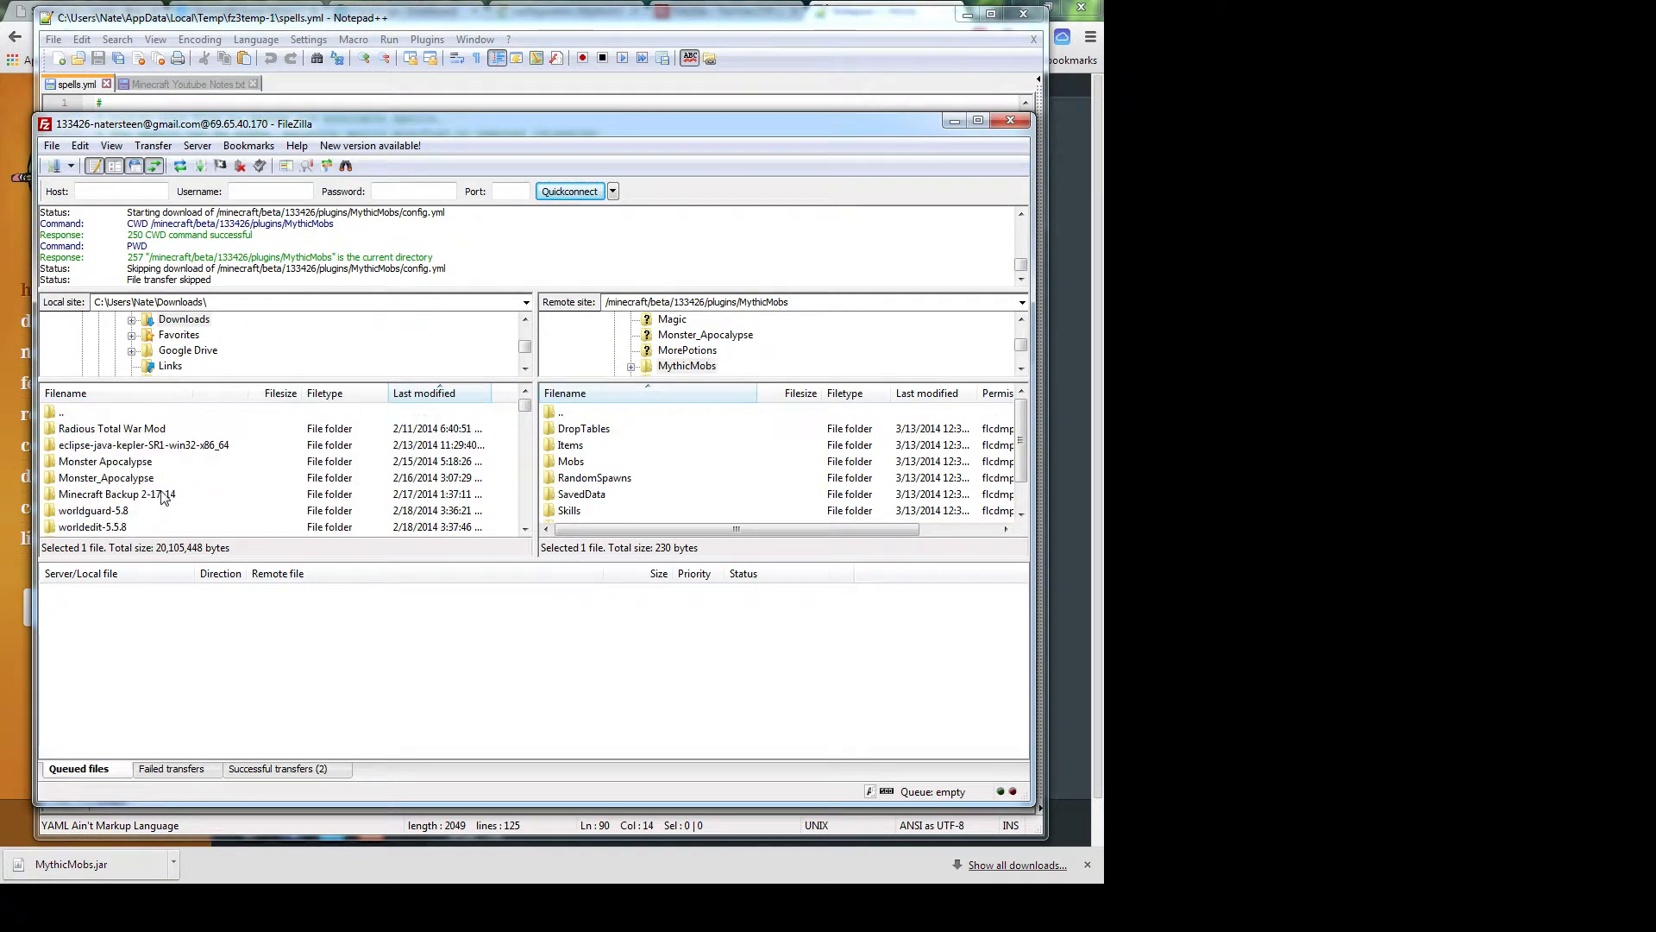
scroll(153, 516, down, 5)
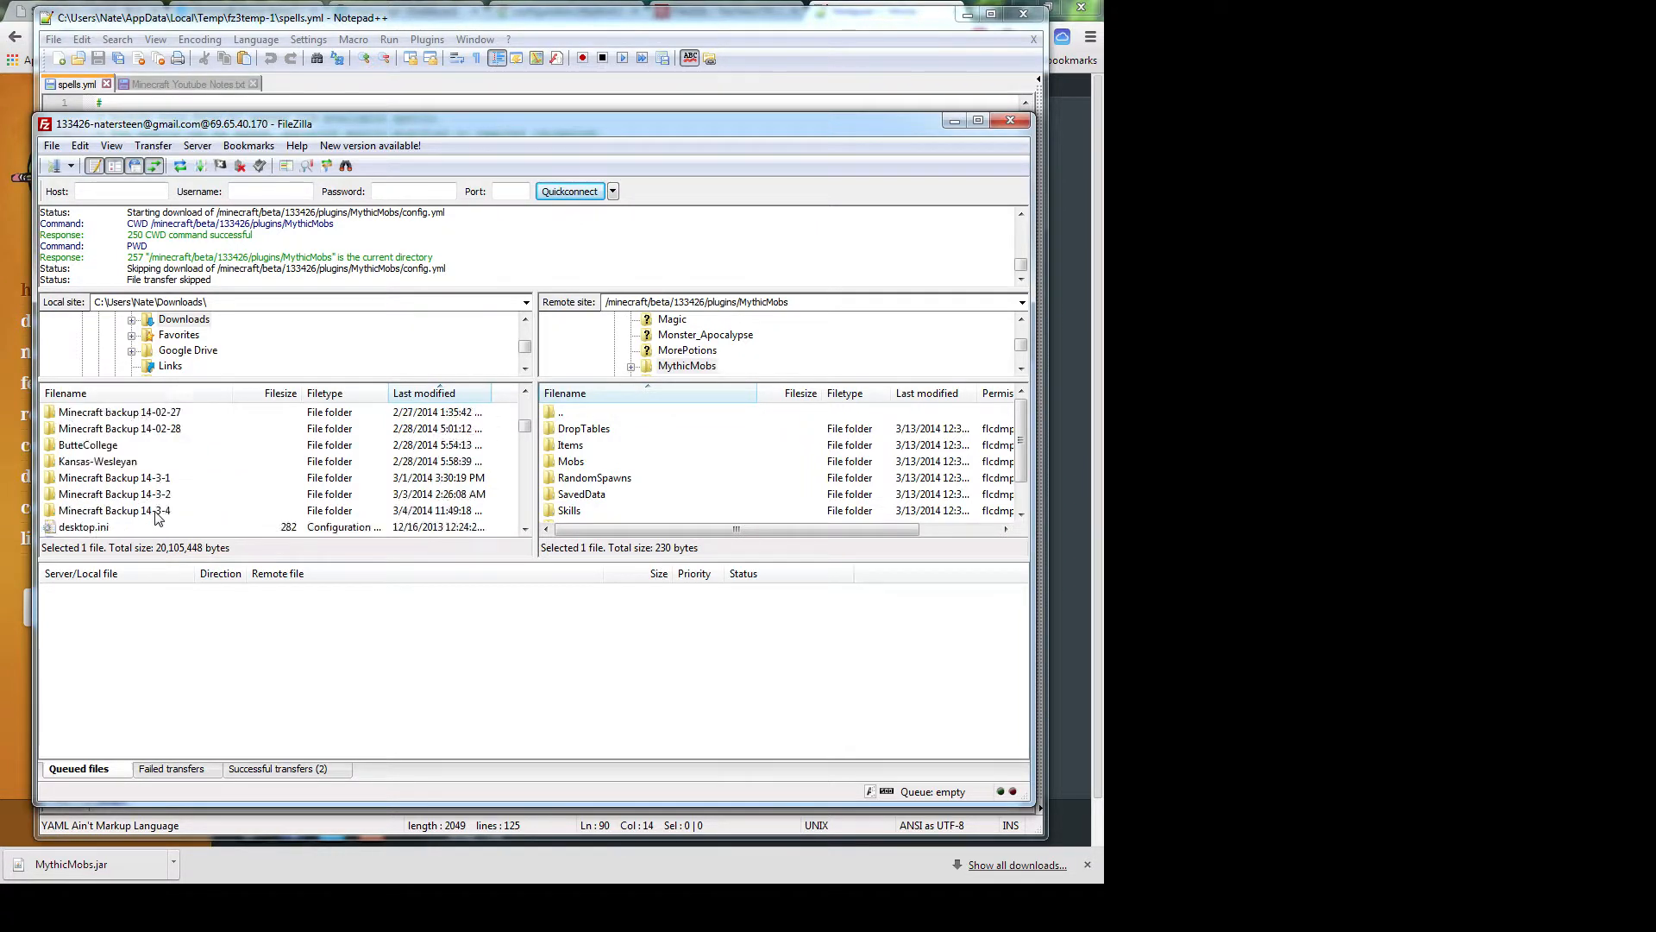
right_click(152, 494)
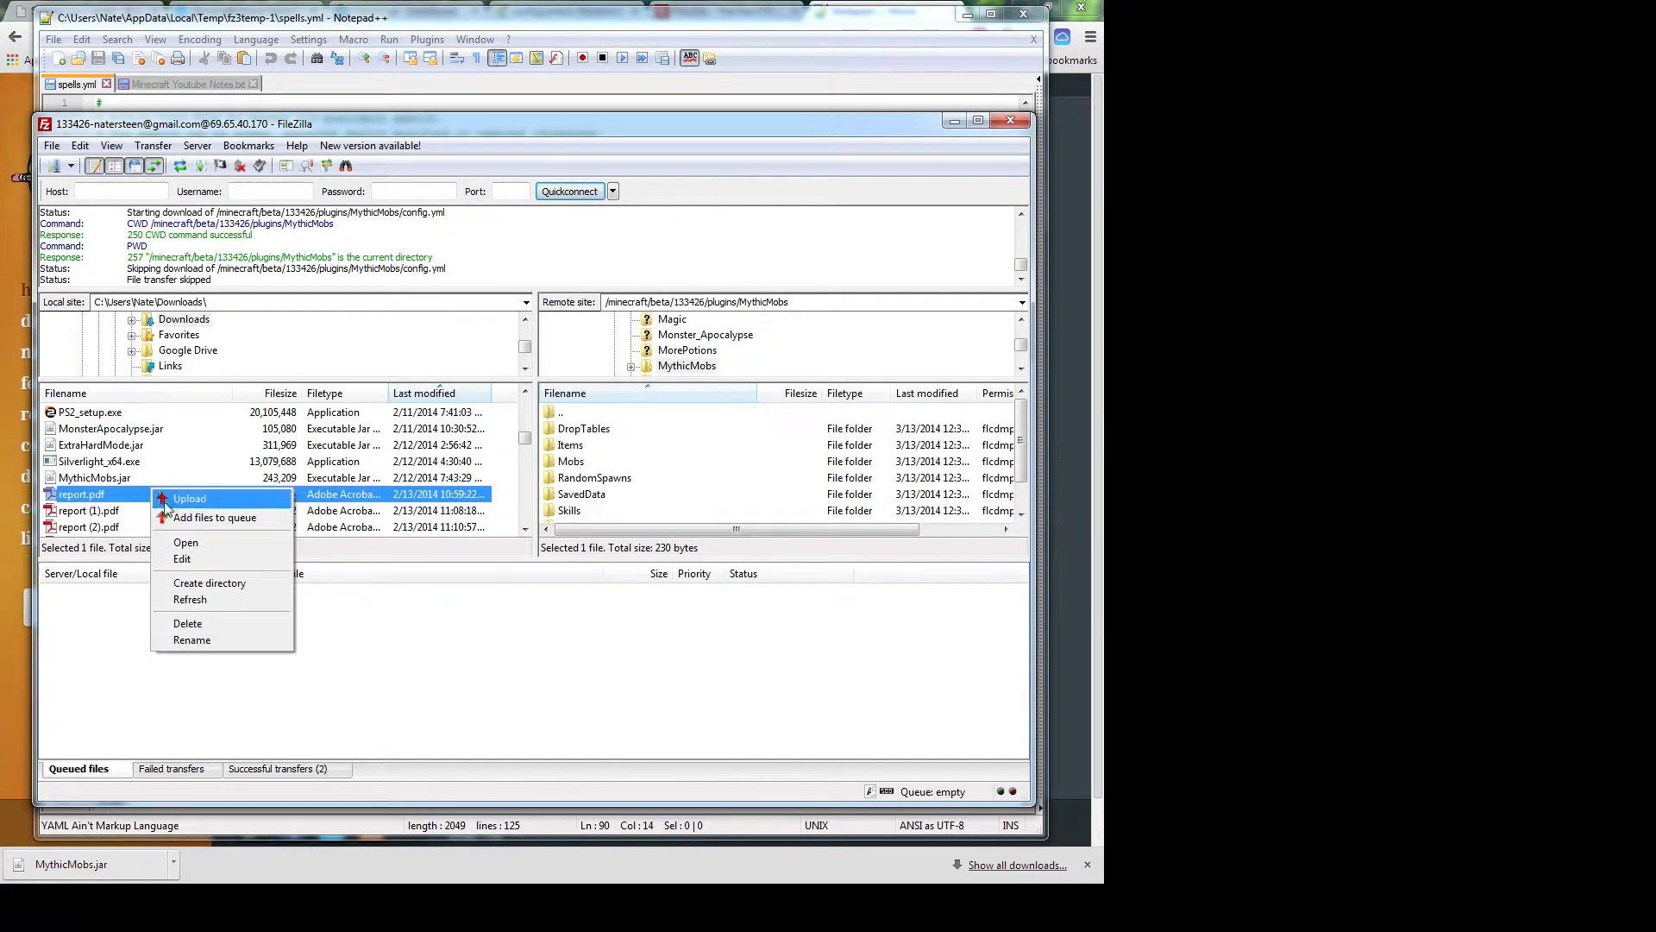
click(188, 584)
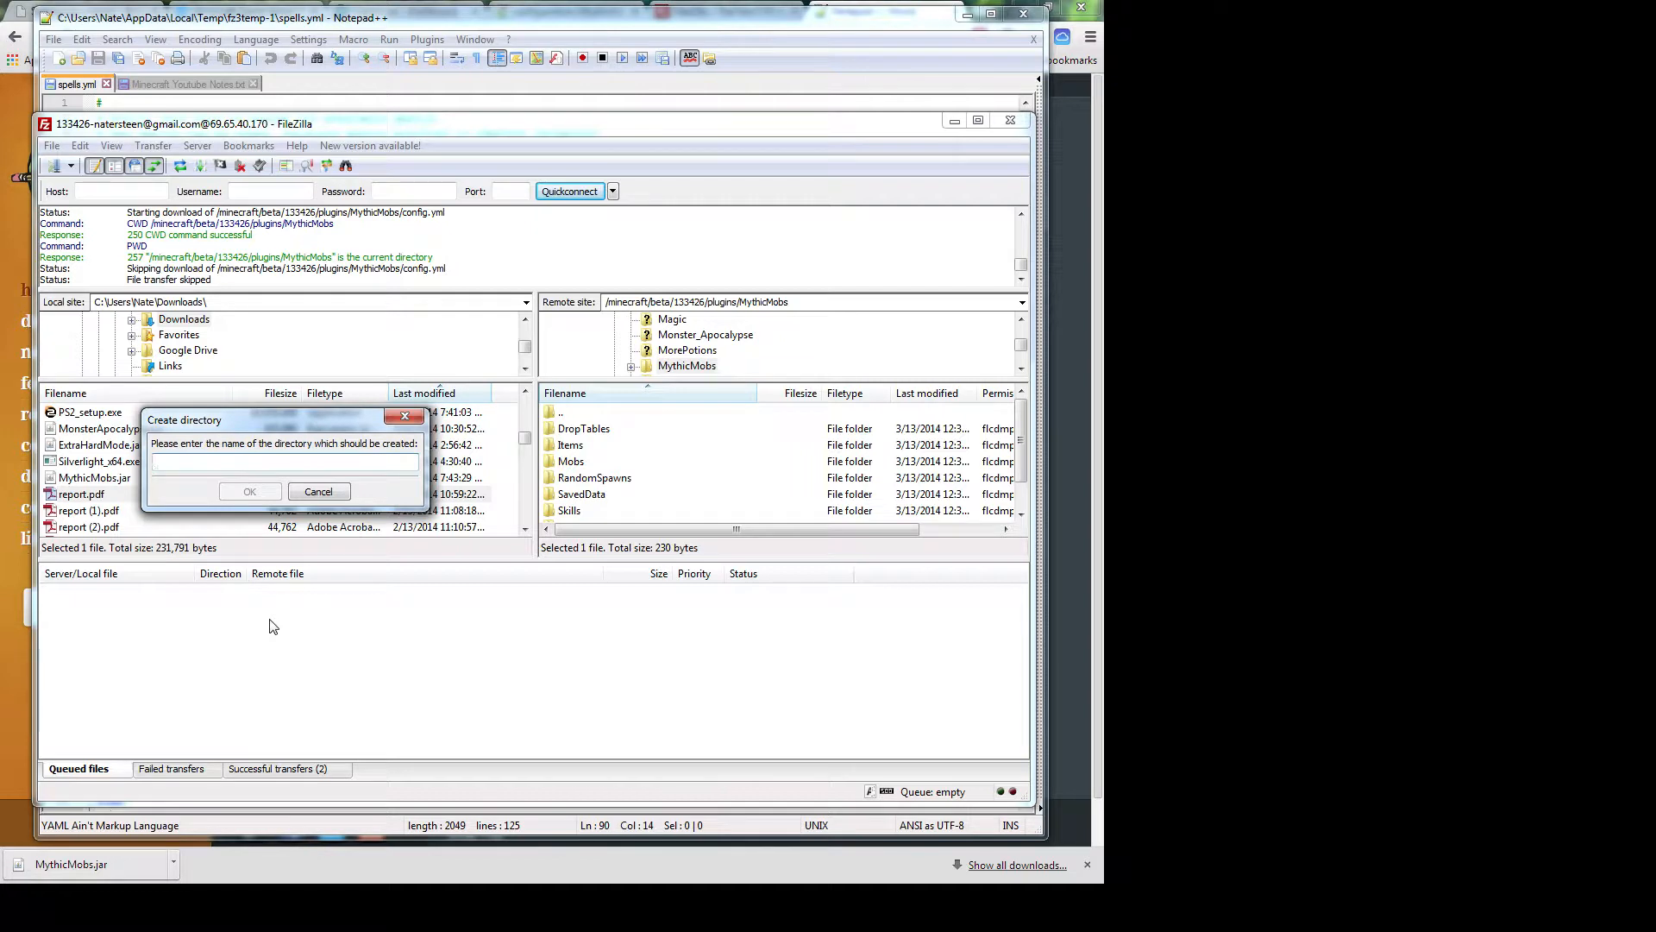
text(Mythic)
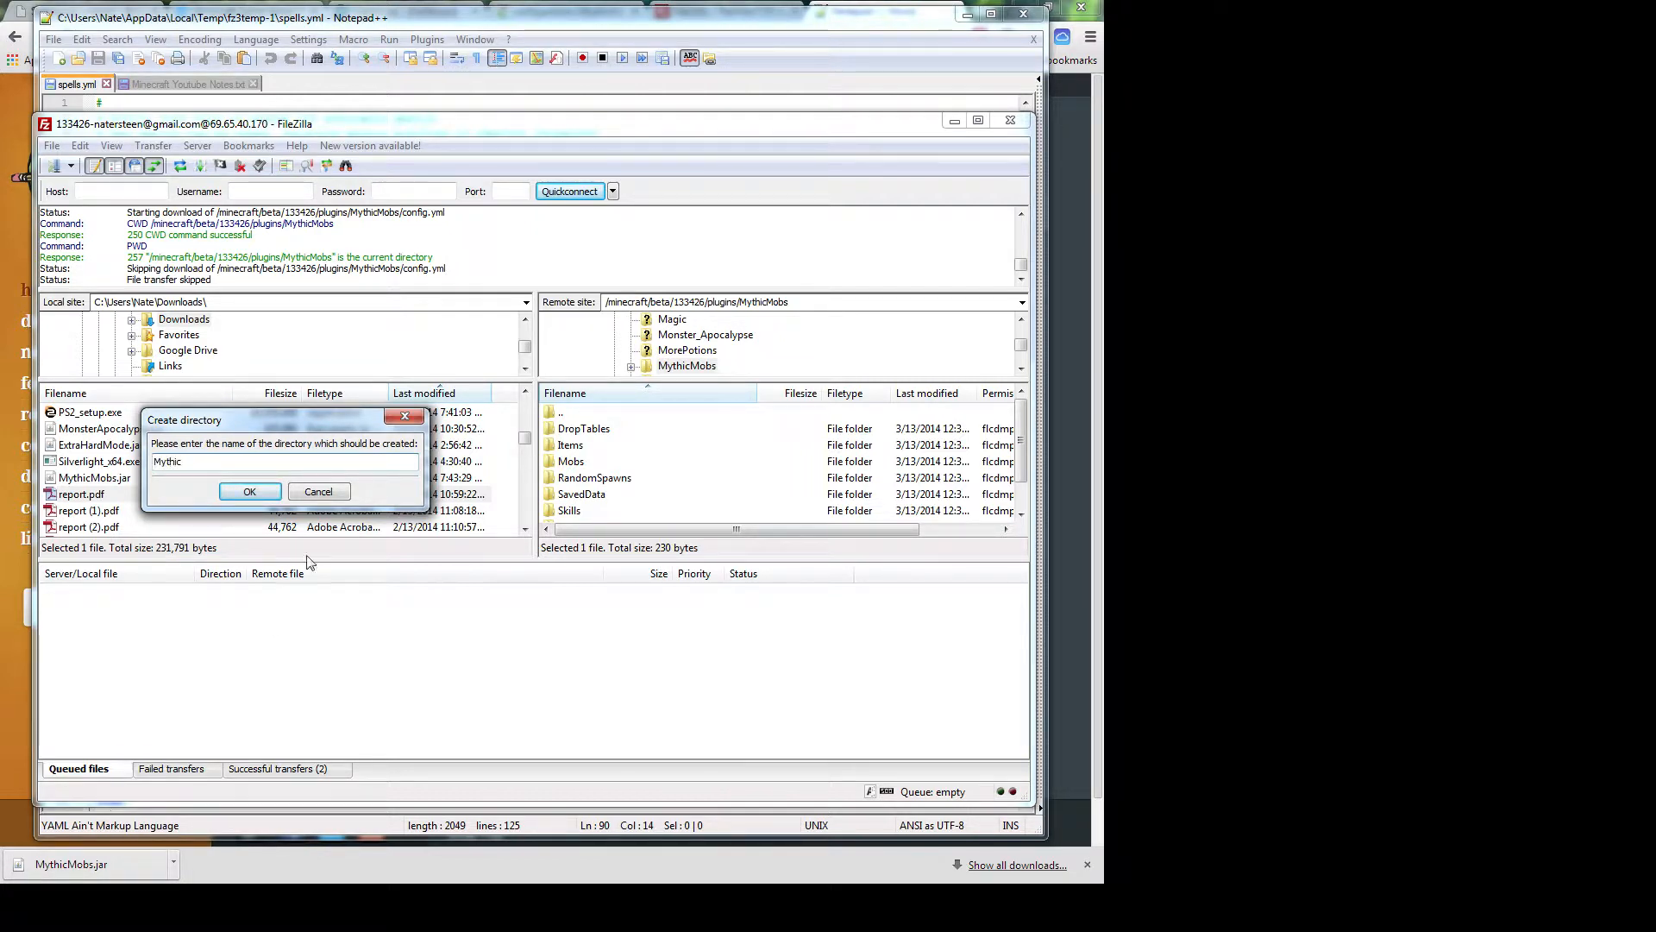
click(321, 493)
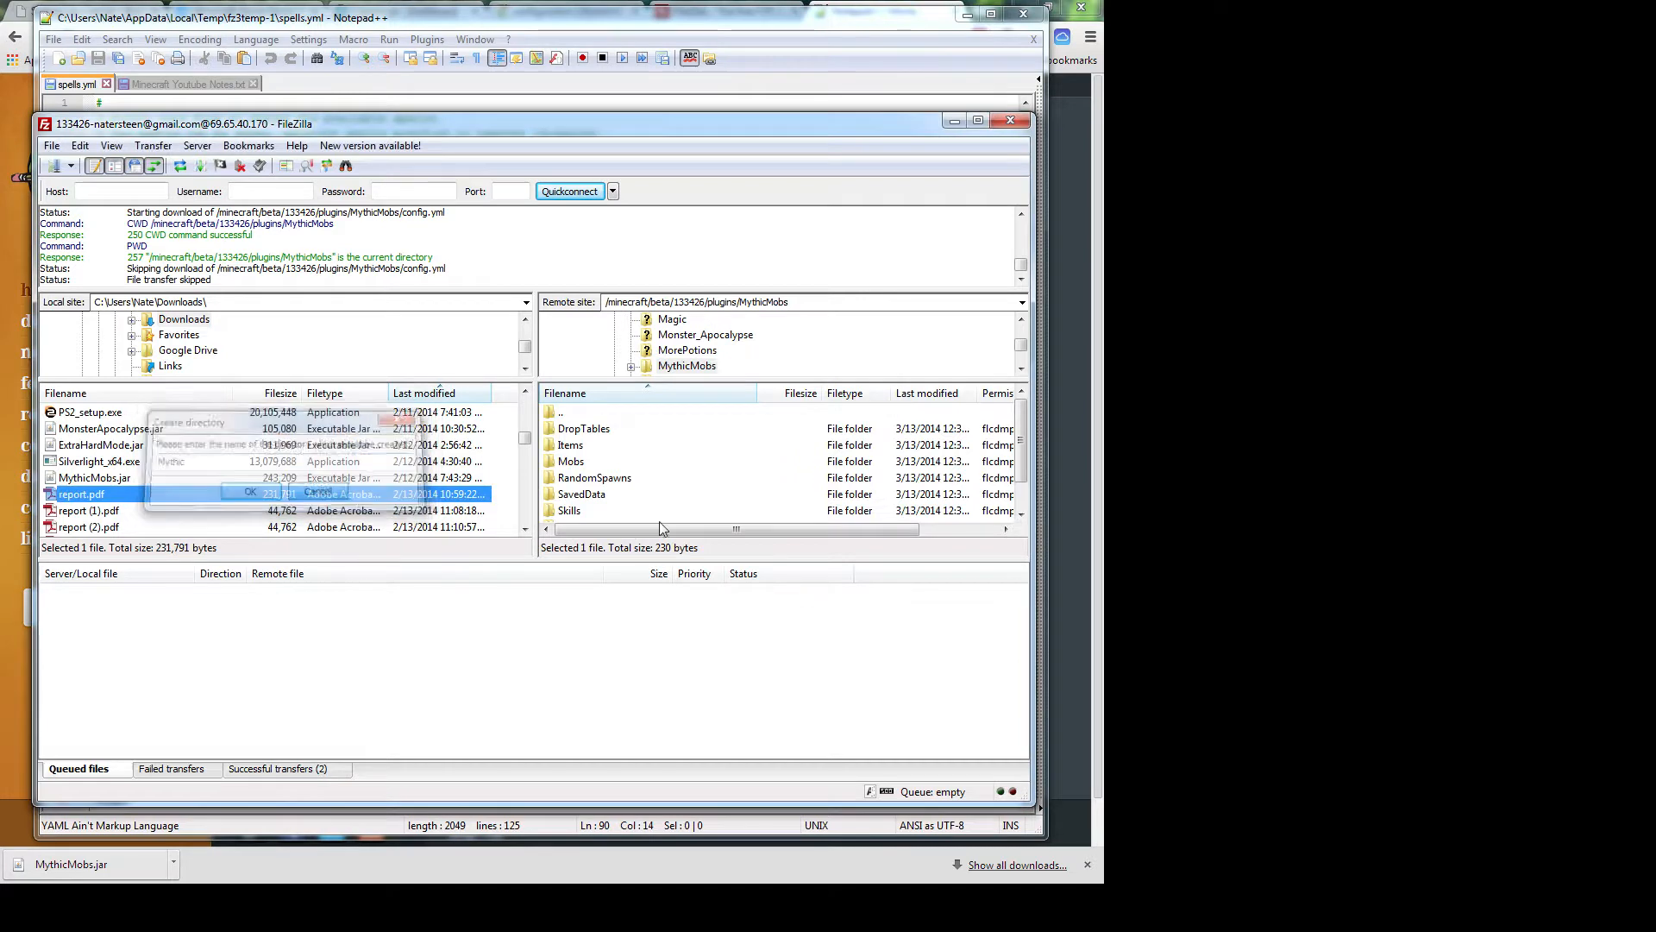
Go up to the remote plugins folder and download the MythicMobs folder
click(593, 472)
scroll(593, 472, down, 1)
scroll(592, 468, up, 1)
click(583, 419)
double_click(583, 419)
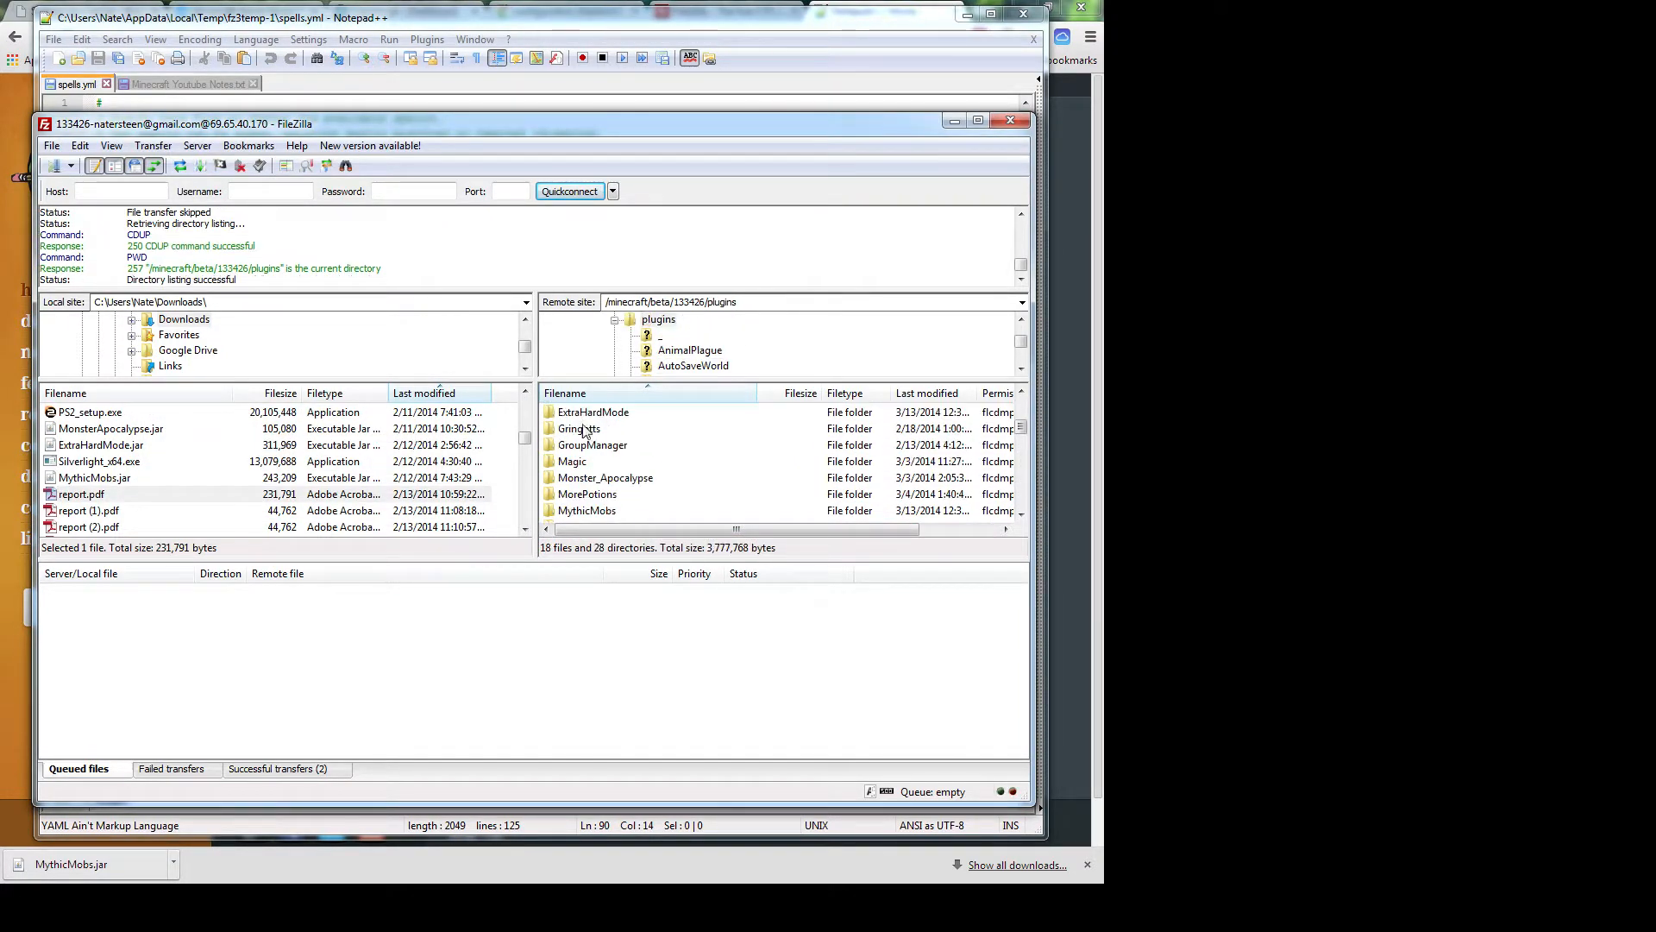
click(595, 510)
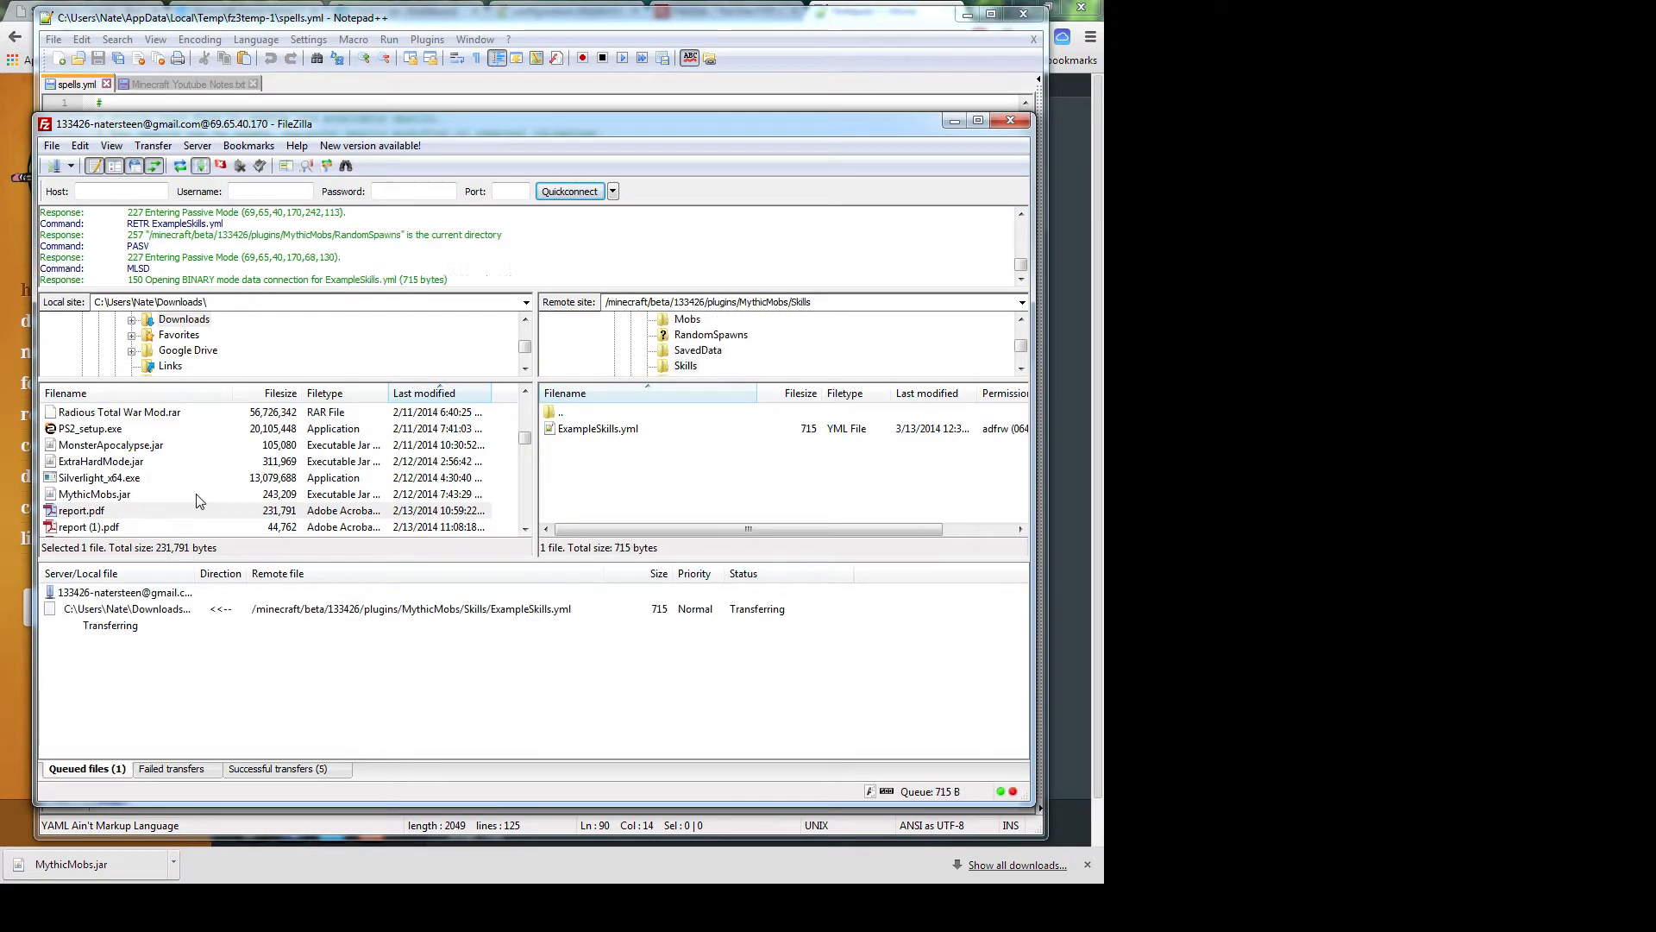
Open the local MythicMobs folder and edit its config.yml in Notepad++
click(130, 466)
scroll(129, 483, up, 3)
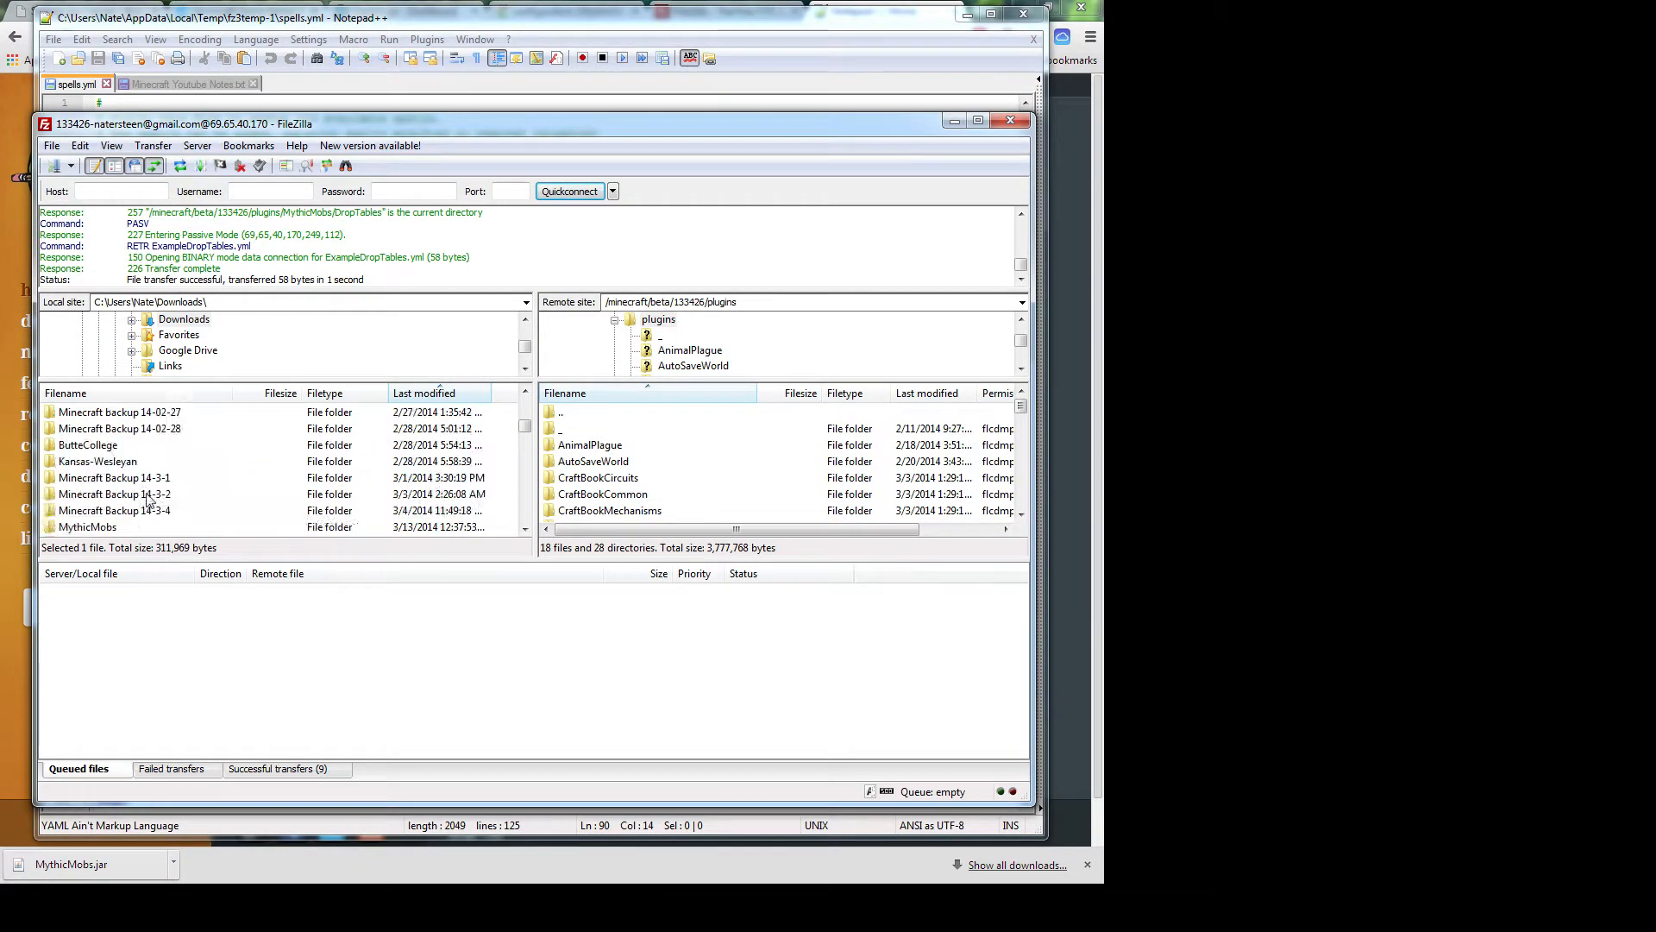
double_click(126, 498)
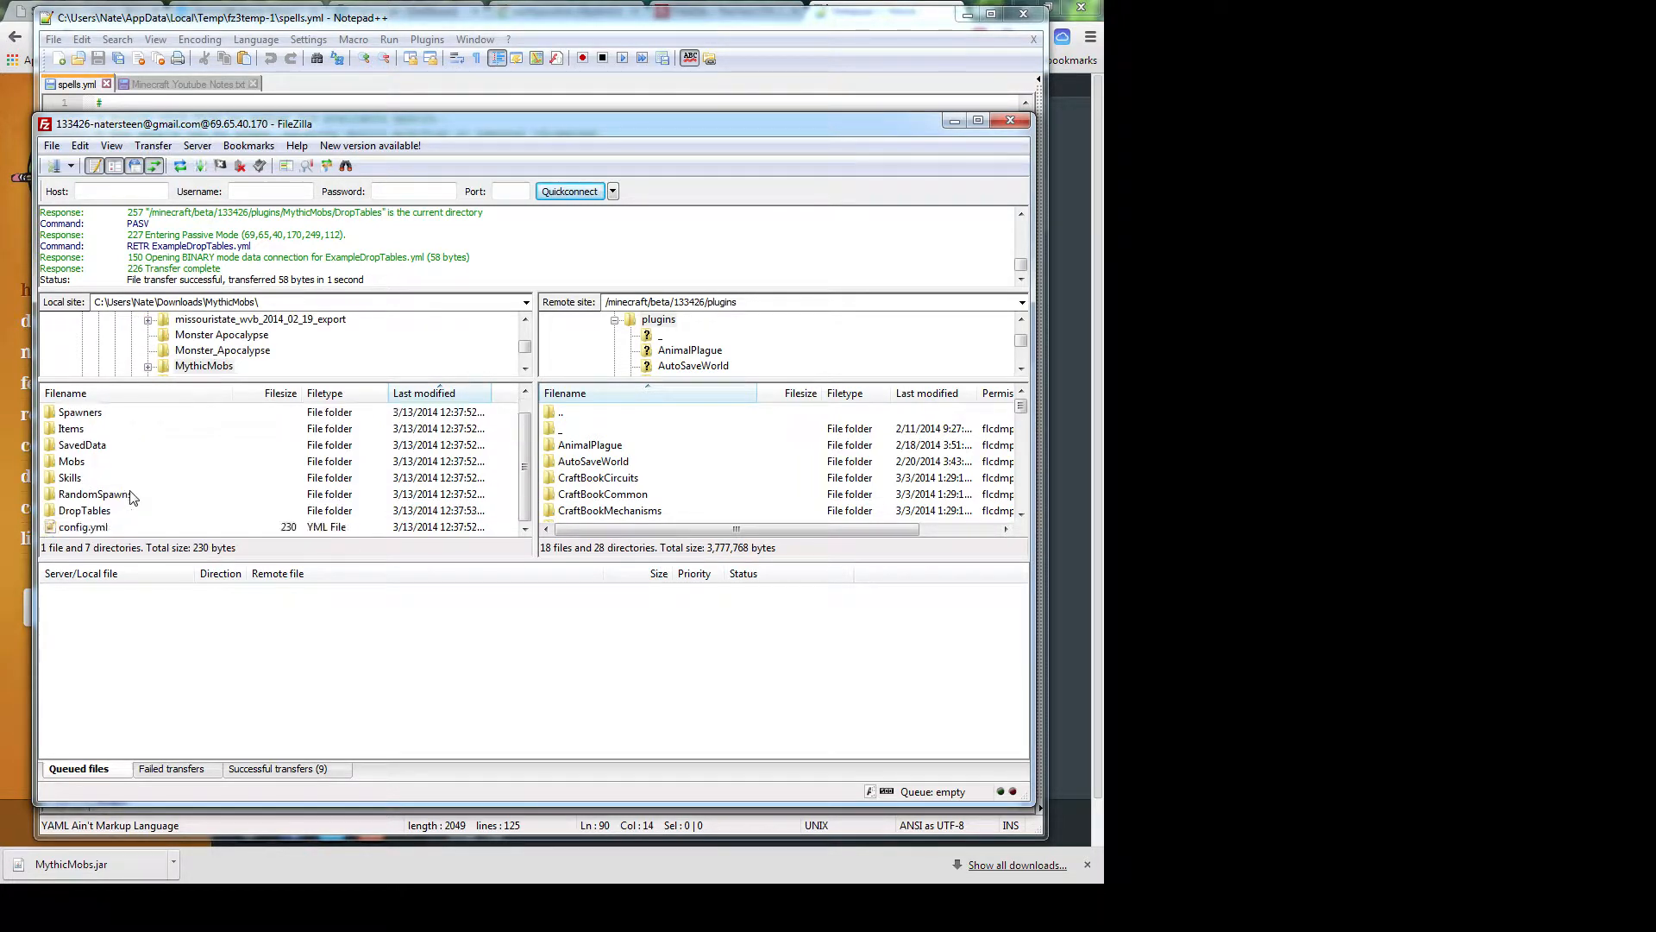
right_click(95, 528)
click(127, 601)
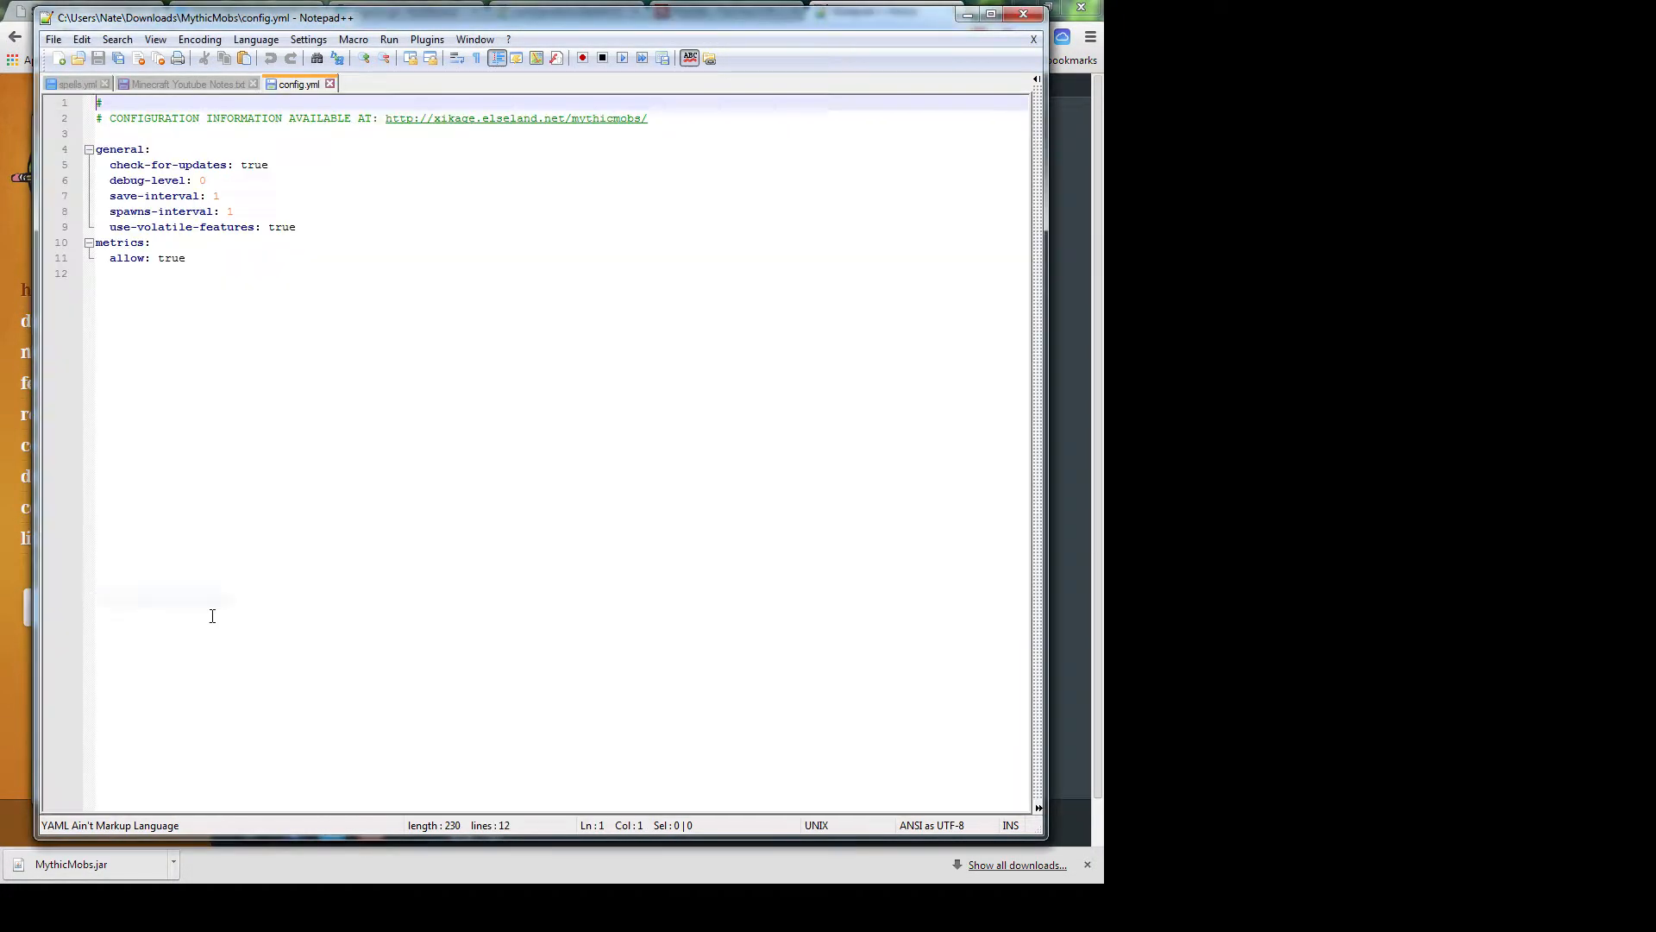
Select and then deselect config.yml's text without changes, and return to FileZilla
drag(467, 300, 113, 104)
click(304, 322)
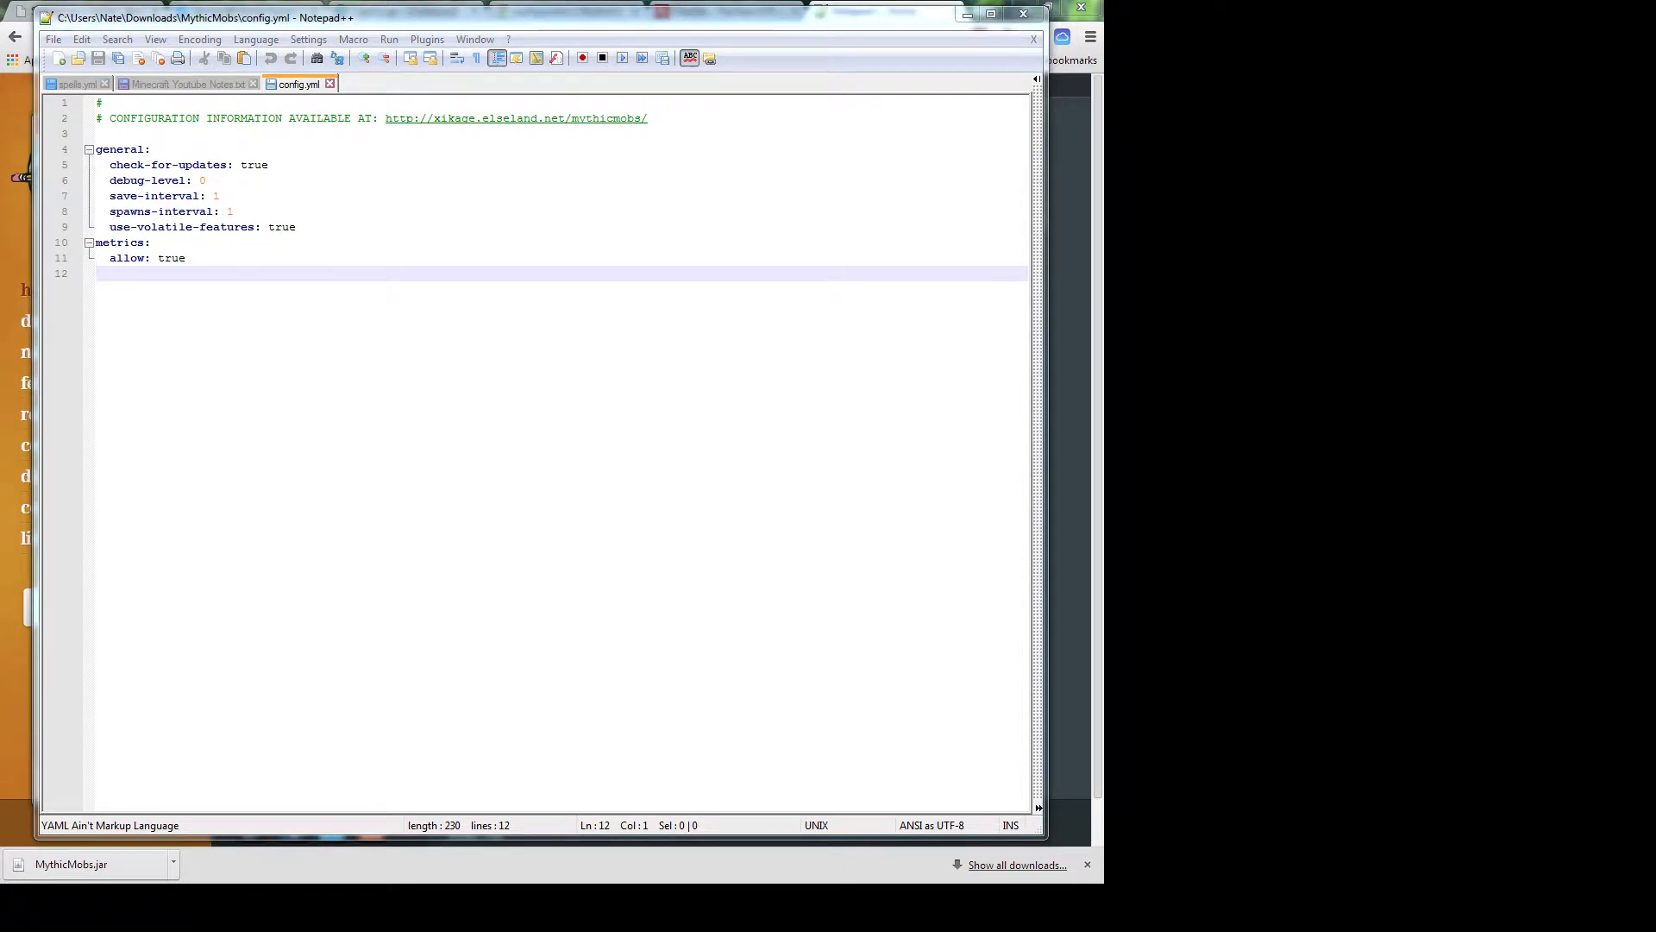
key(alt+Tab)
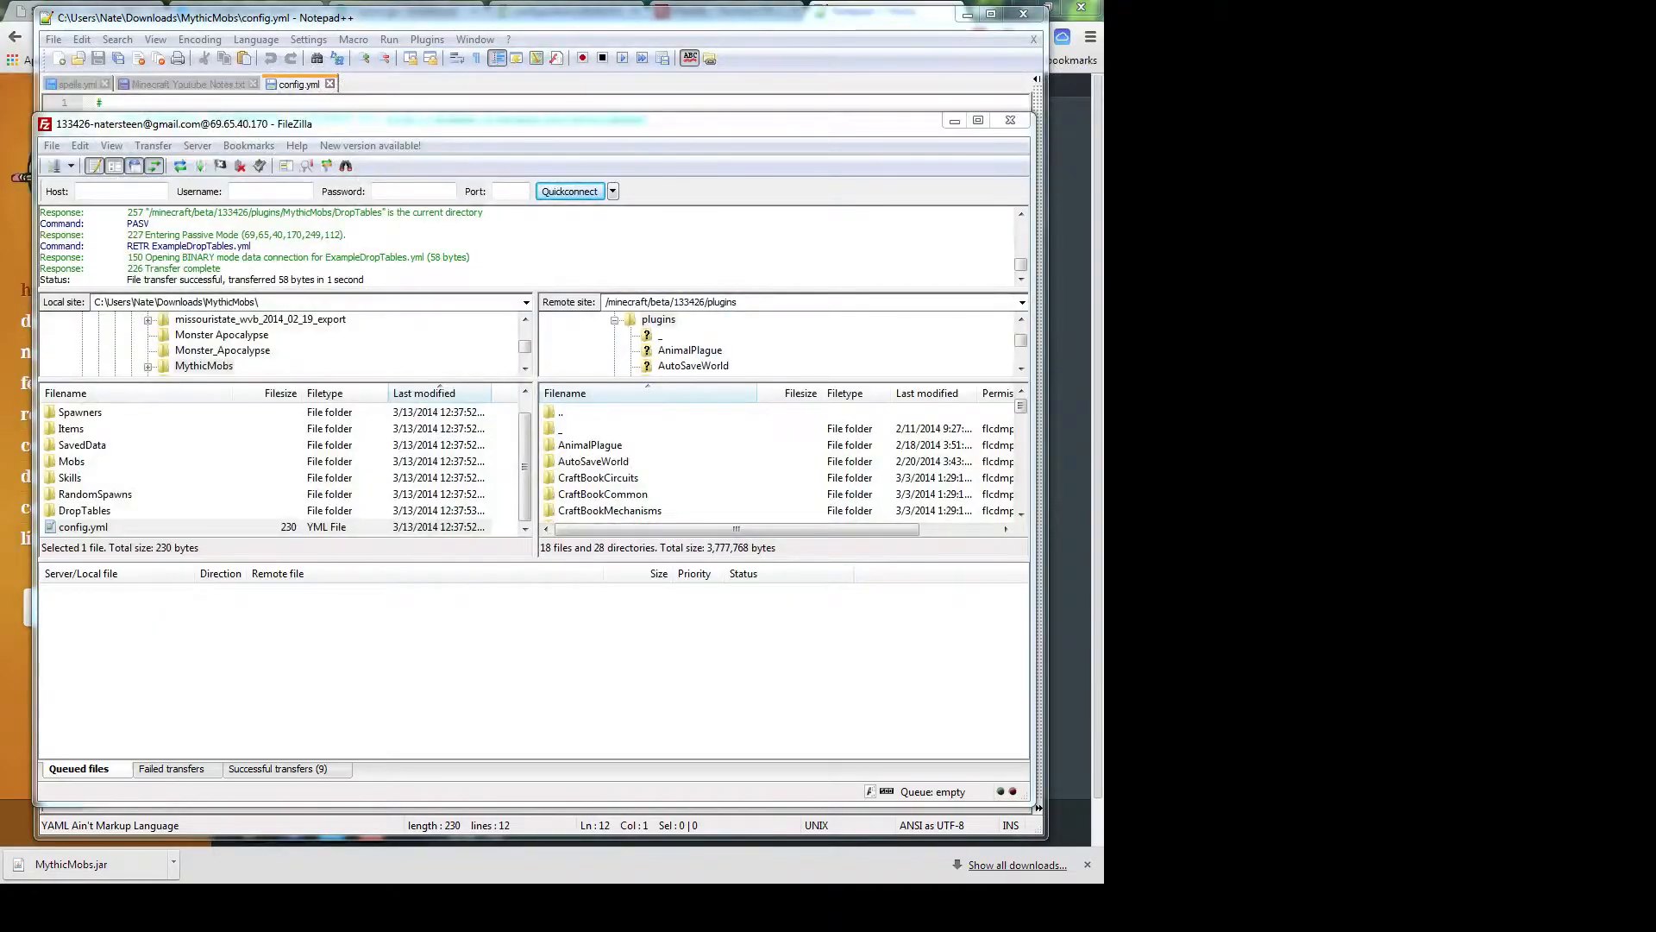
Set config.yml in Downloads\MythicMobs to always open with Notepad++, then return to Notepad++
drag(697, 190, 439, 242)
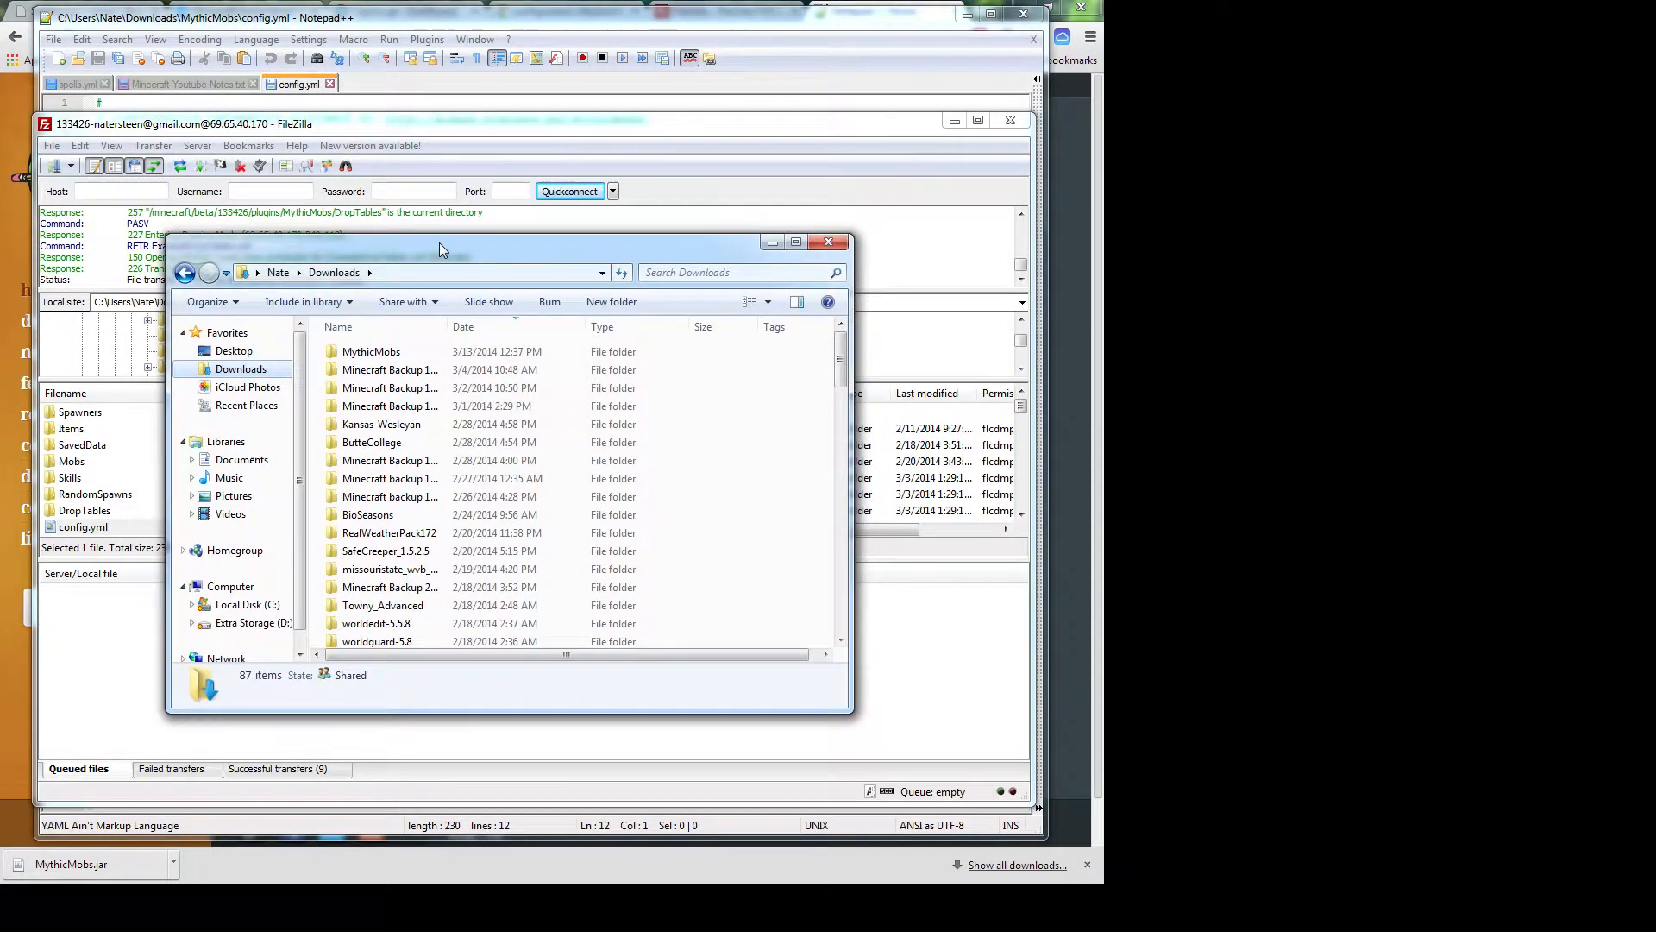
double_click(393, 353)
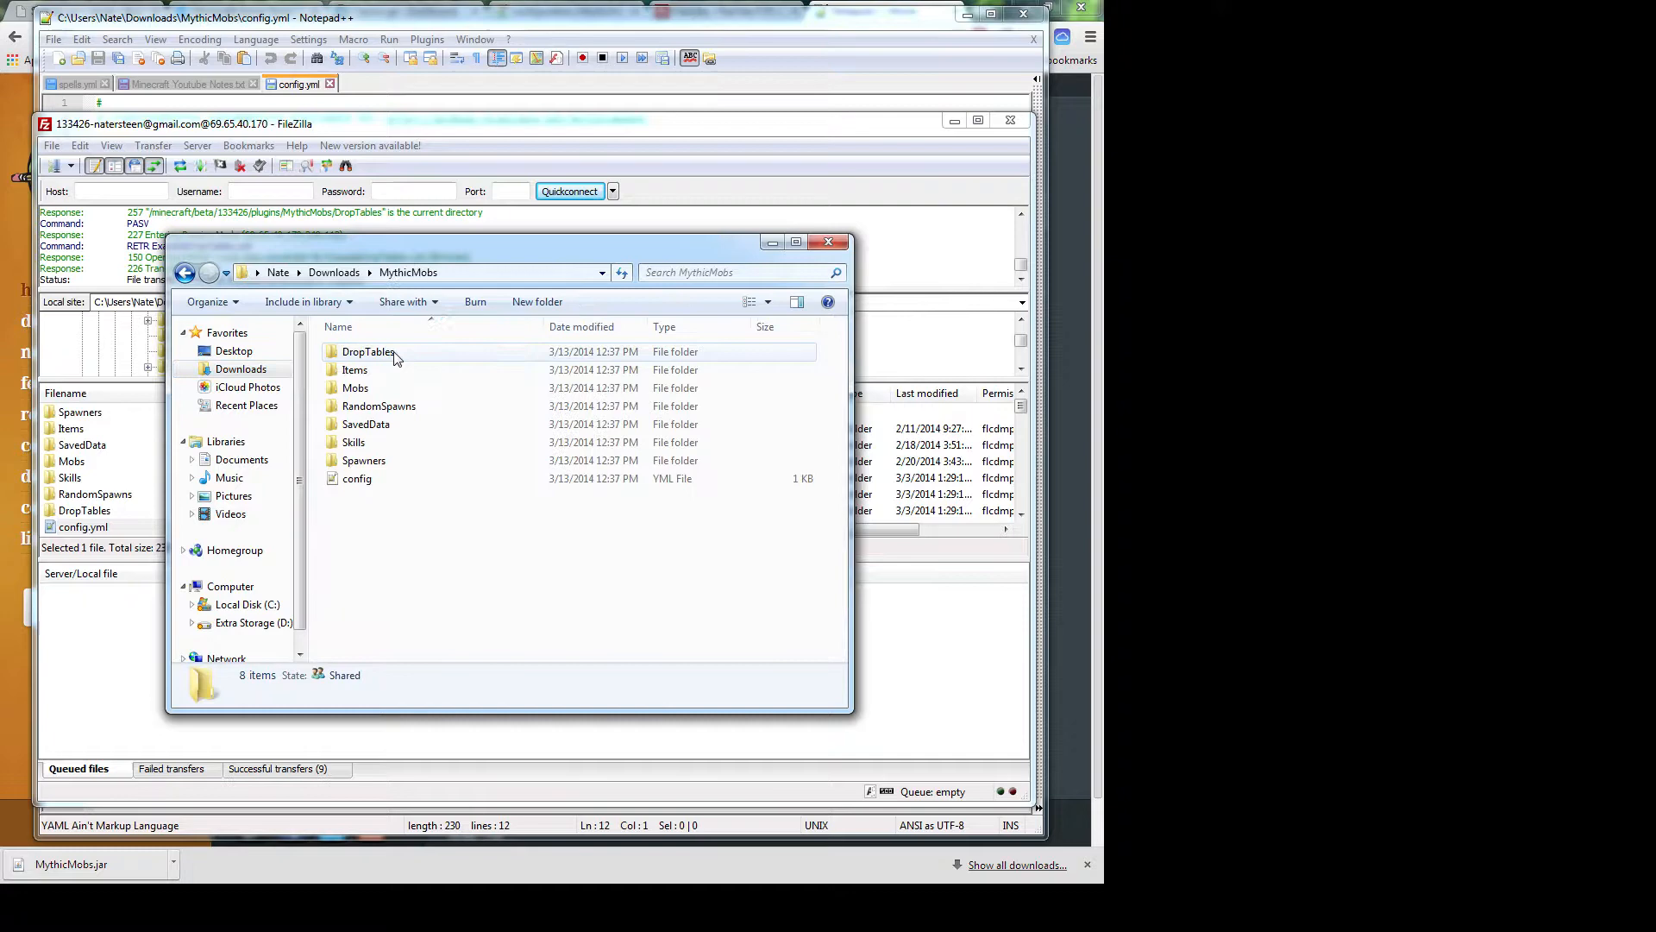
click(352, 482)
right_click(352, 482)
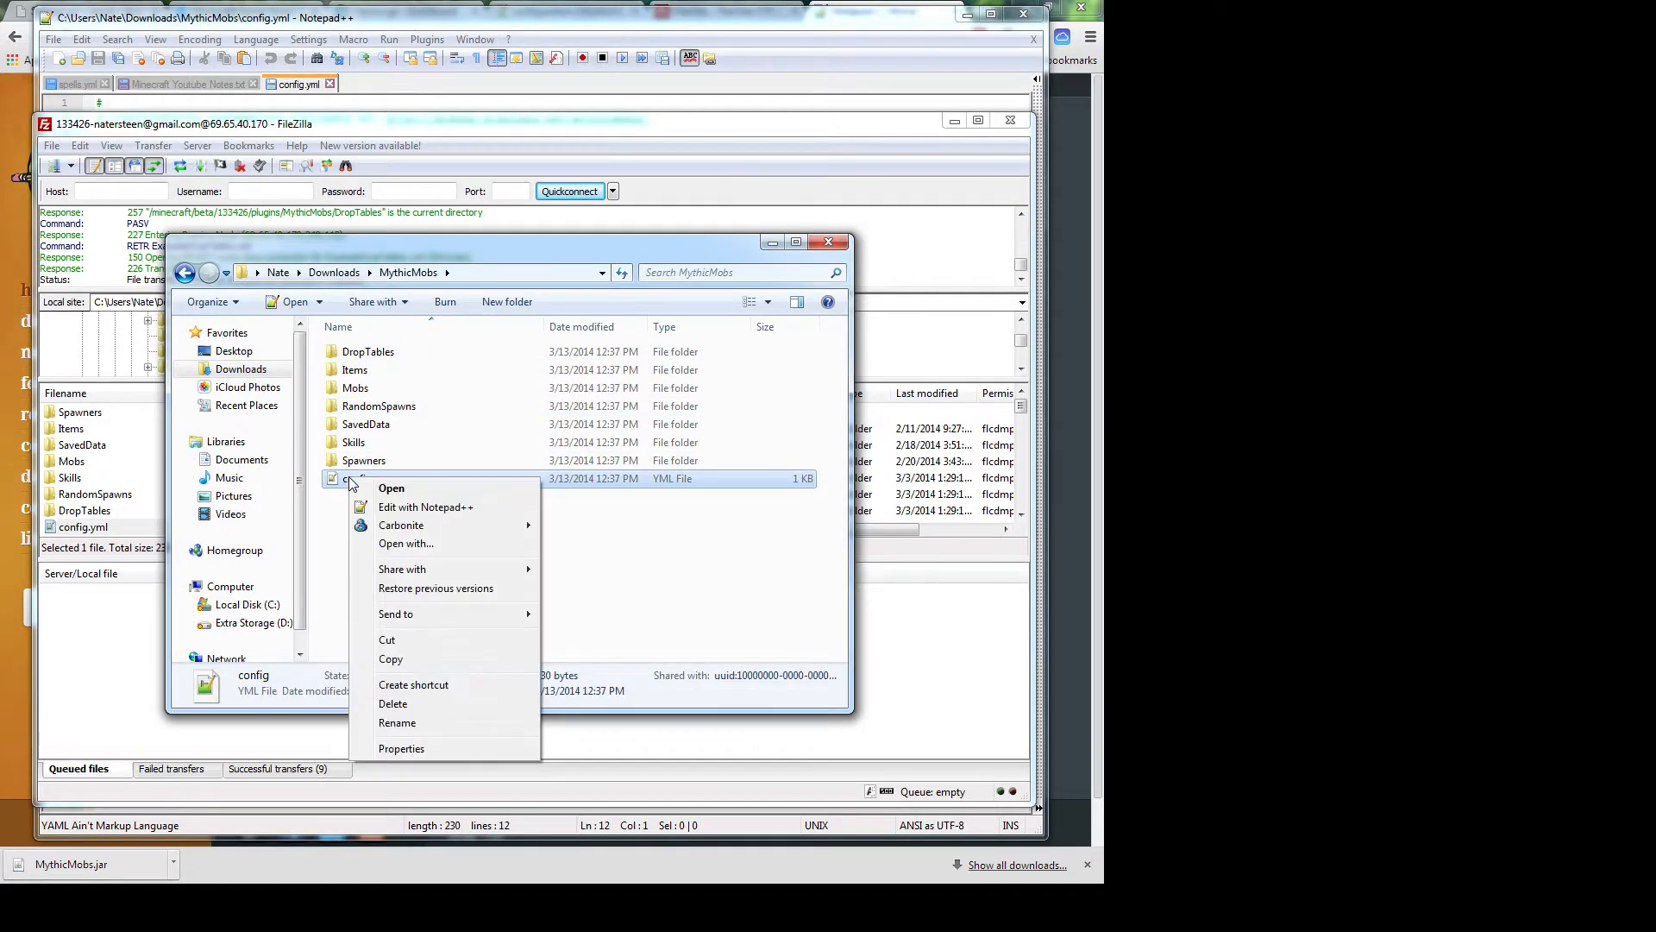
click(403, 543)
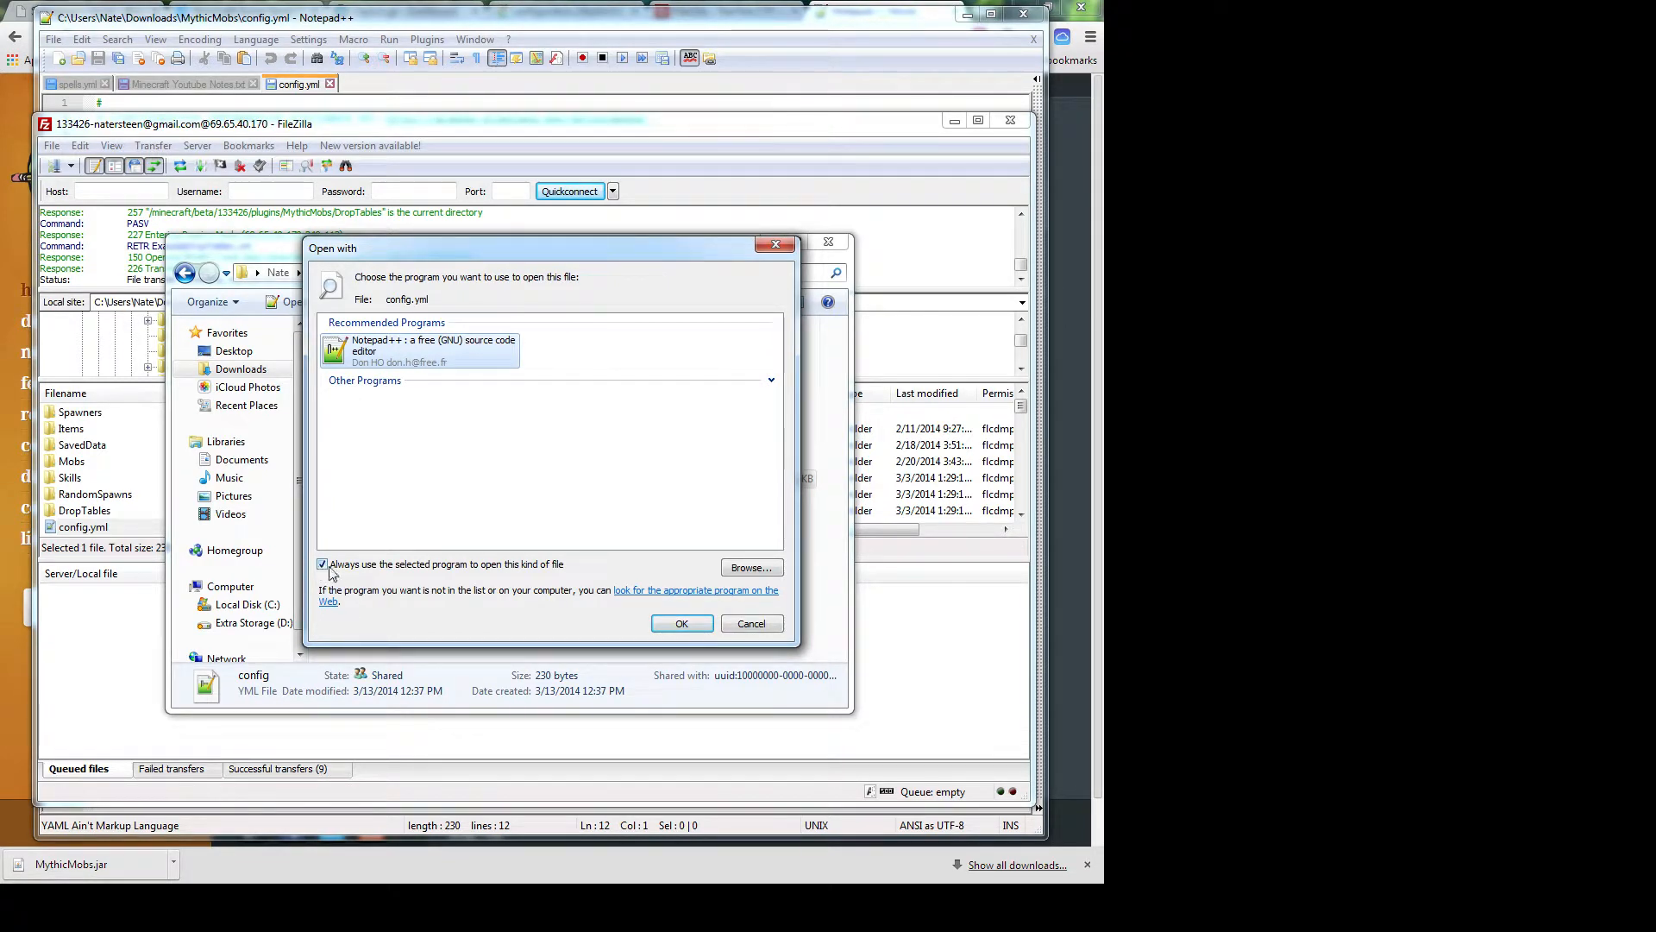
click(744, 625)
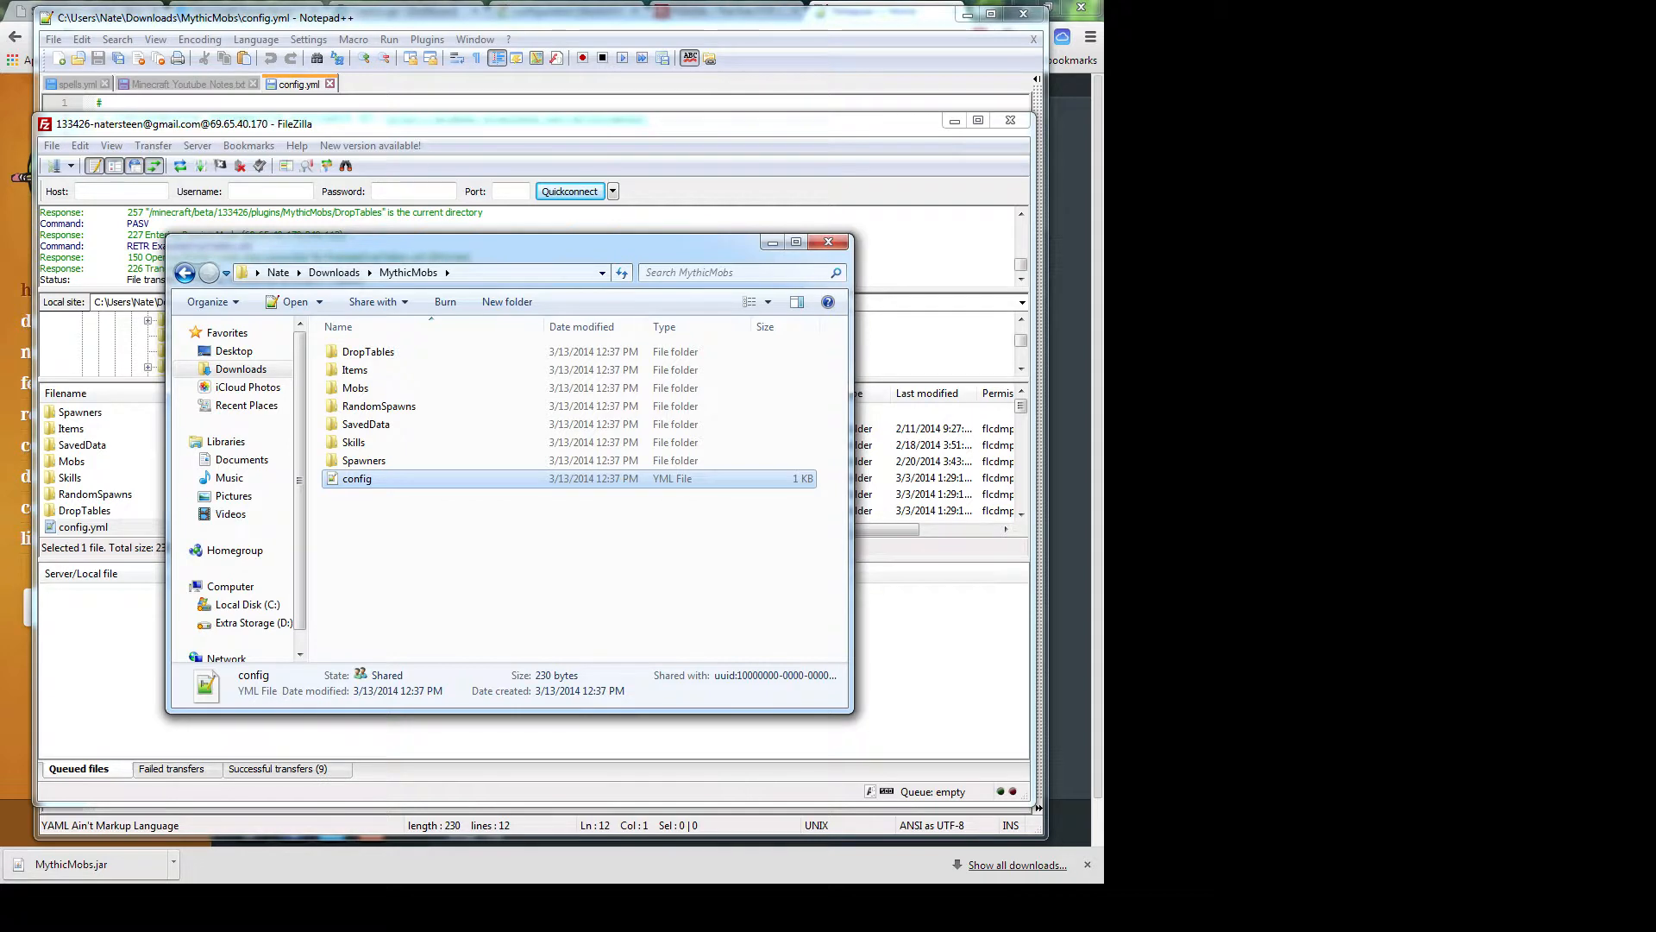
key(alt+Tab)
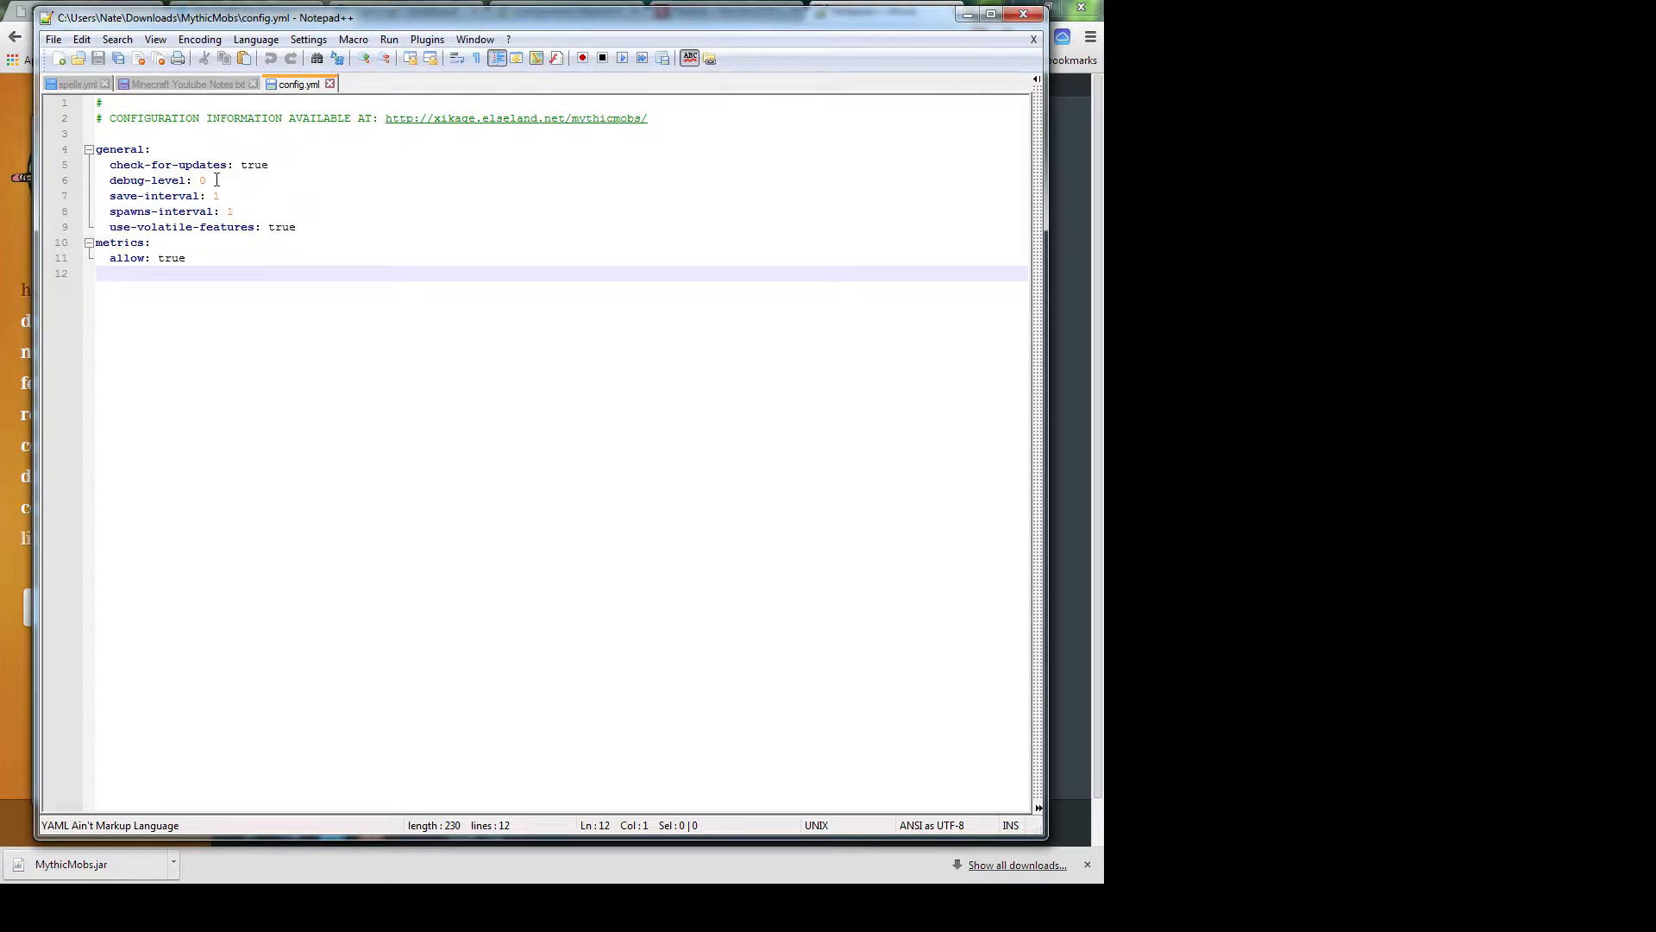
Compare config.yml's save-interval lines with the MythicMobs manual's Configuration page in Chrome, then return
click(284, 164)
click(278, 179)
click(291, 197)
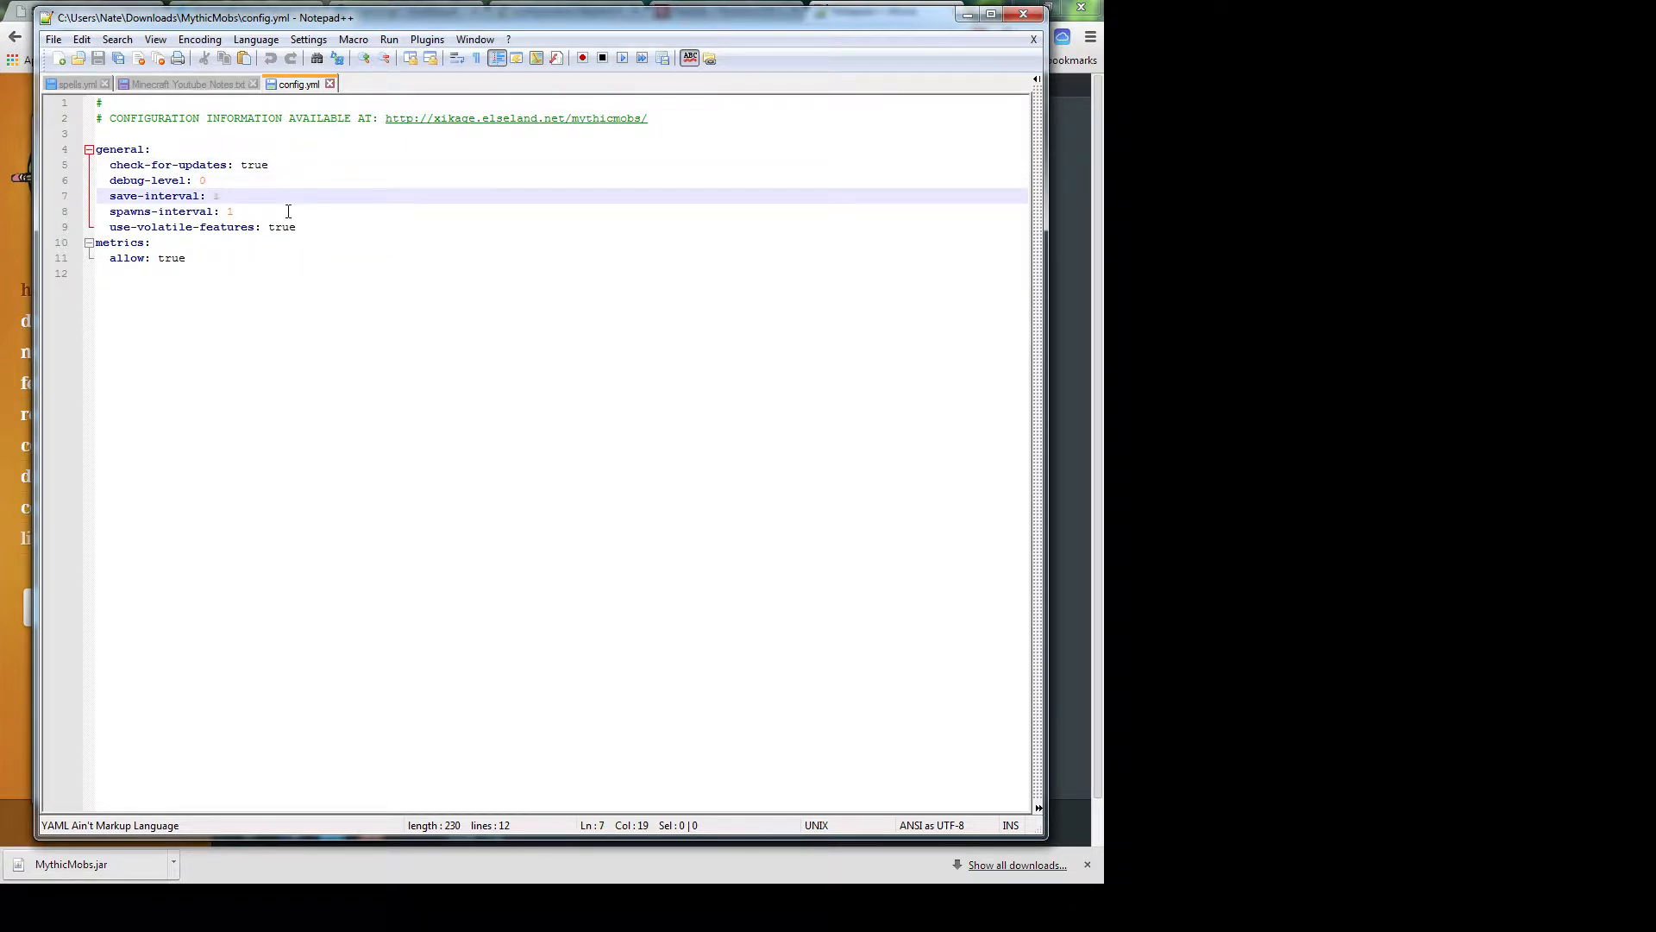
click(22, 427)
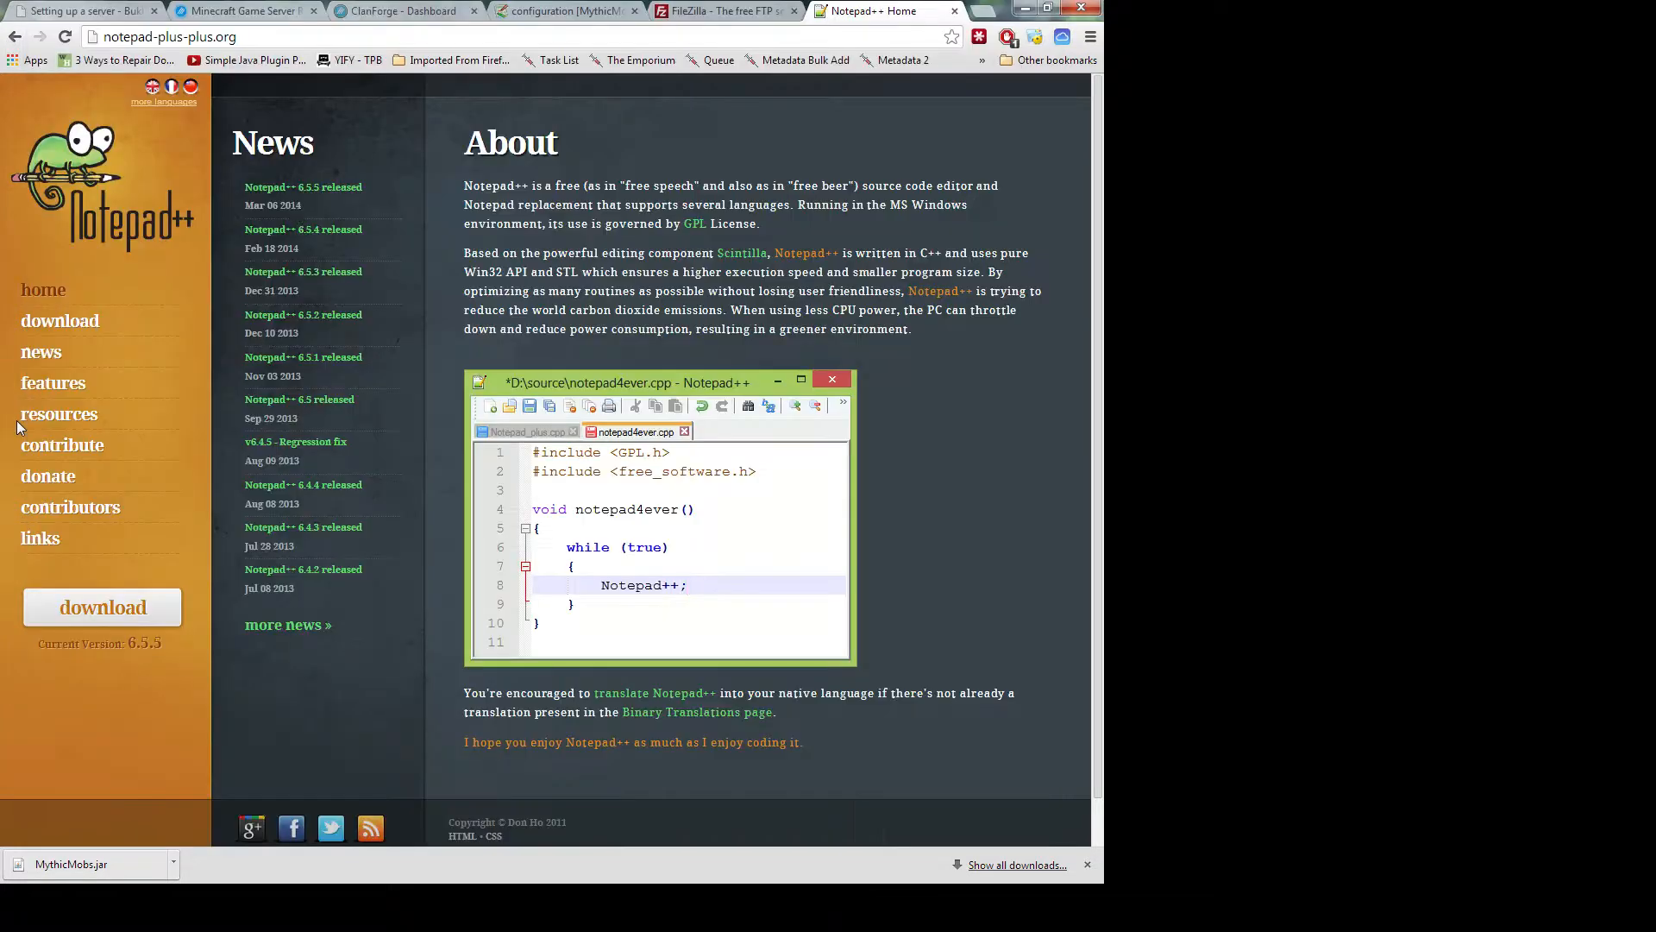
click(595, 10)
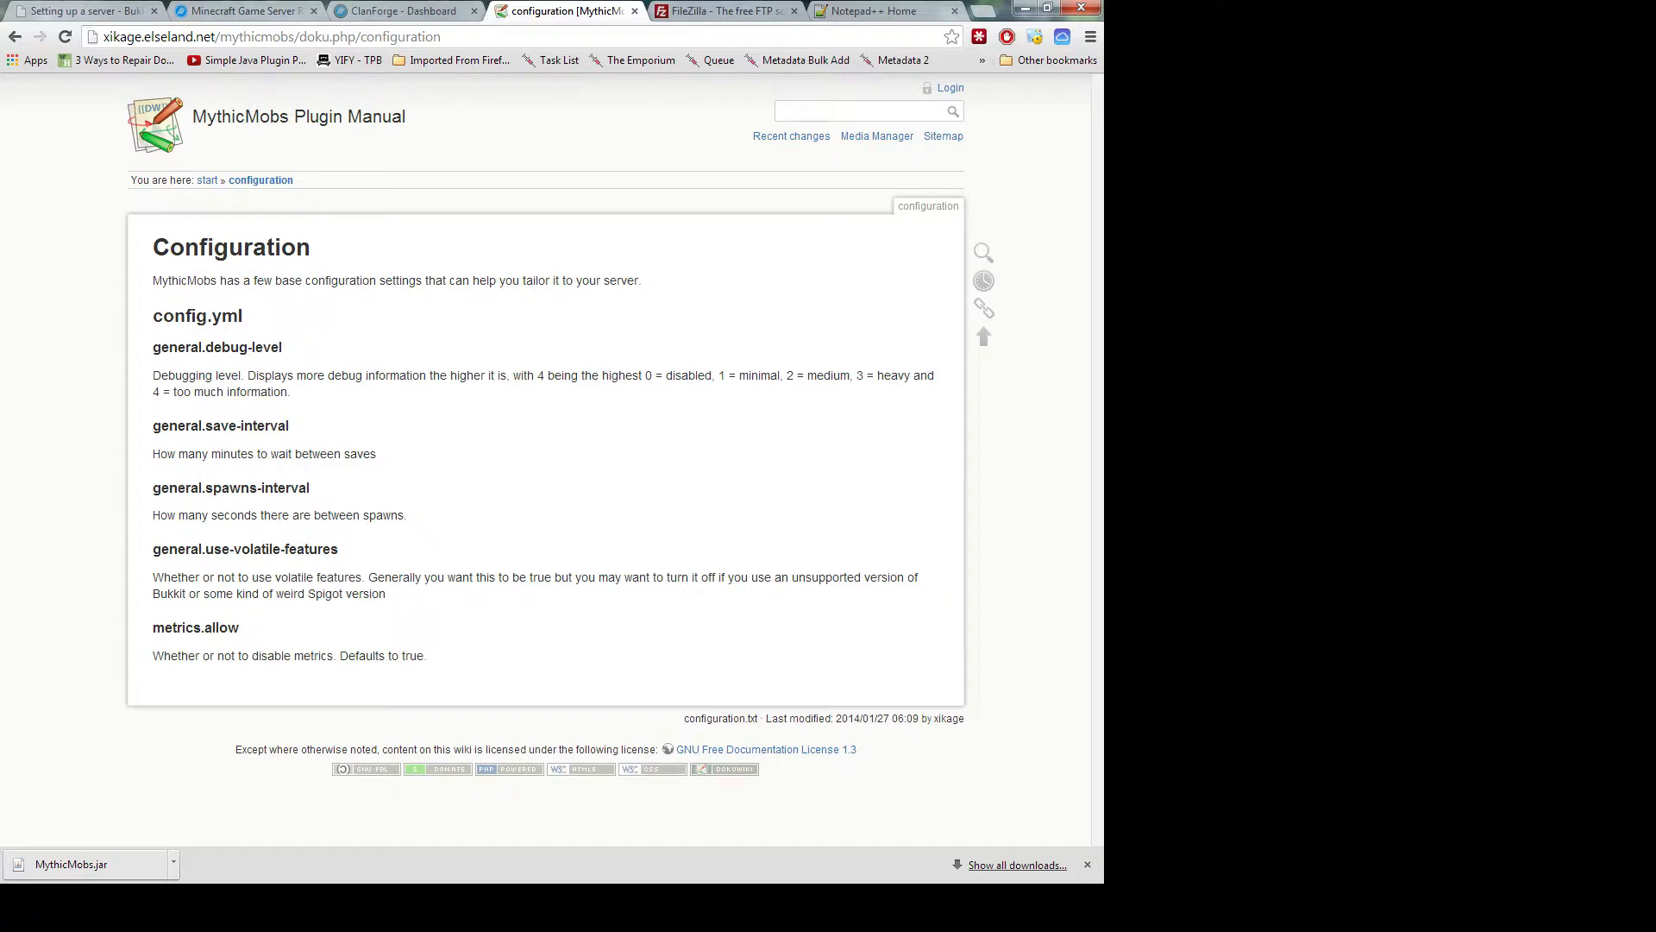
key(alt+Tab)
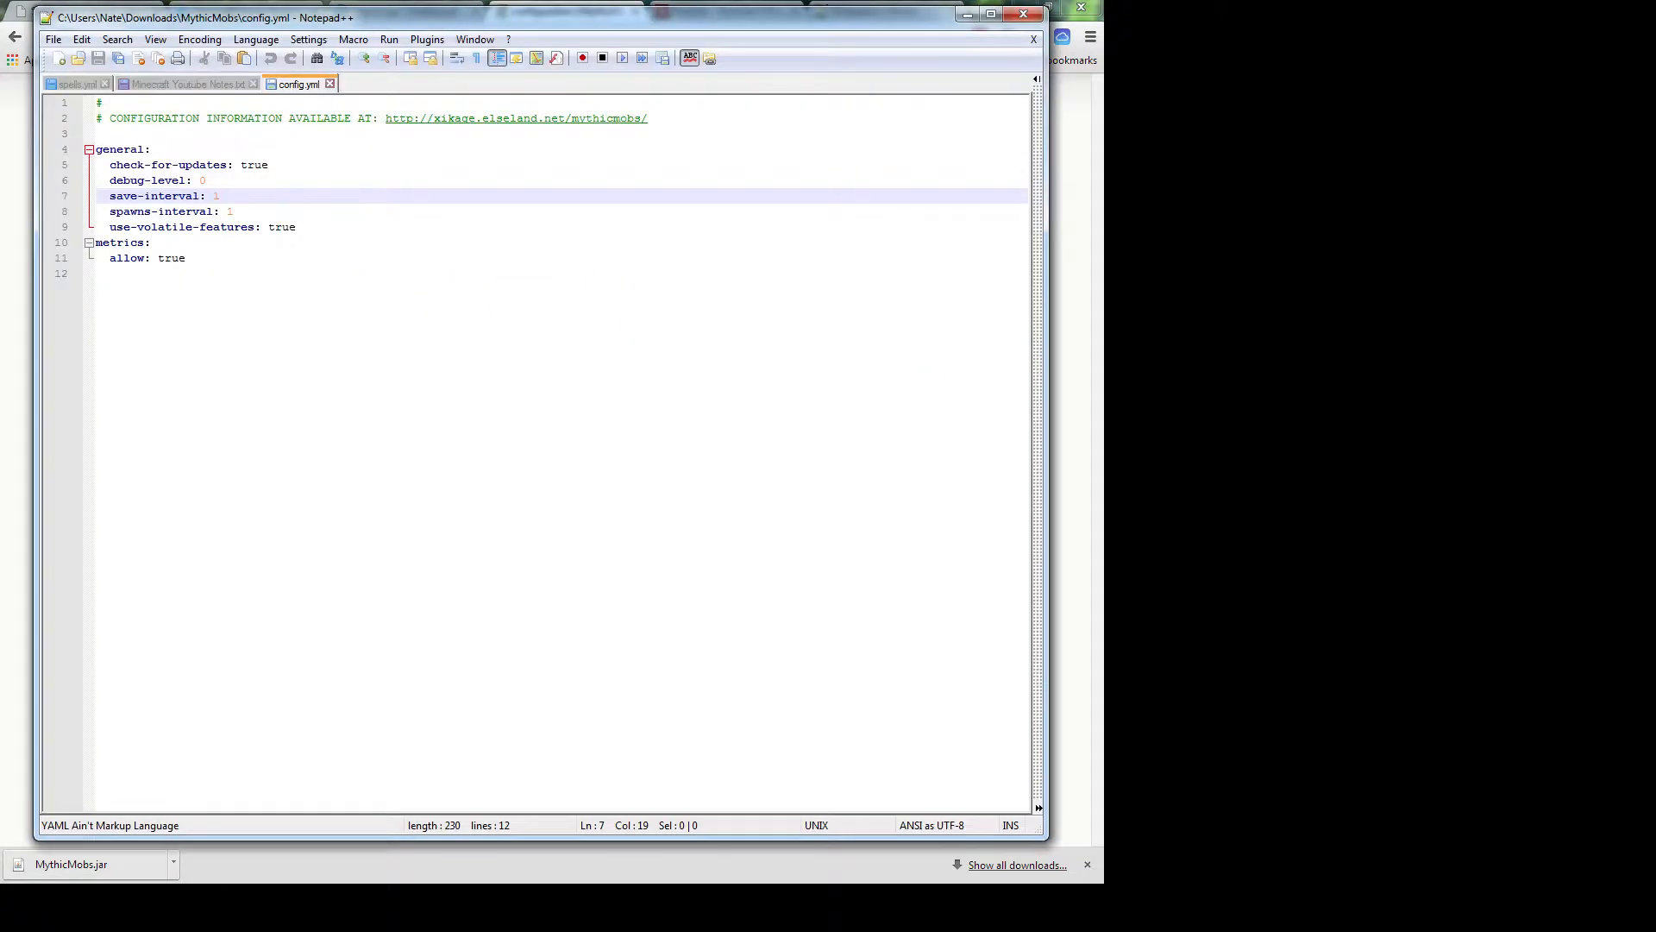
Switch Notepad++ to the spells.yml tab listing the spell xp costs
click(77, 85)
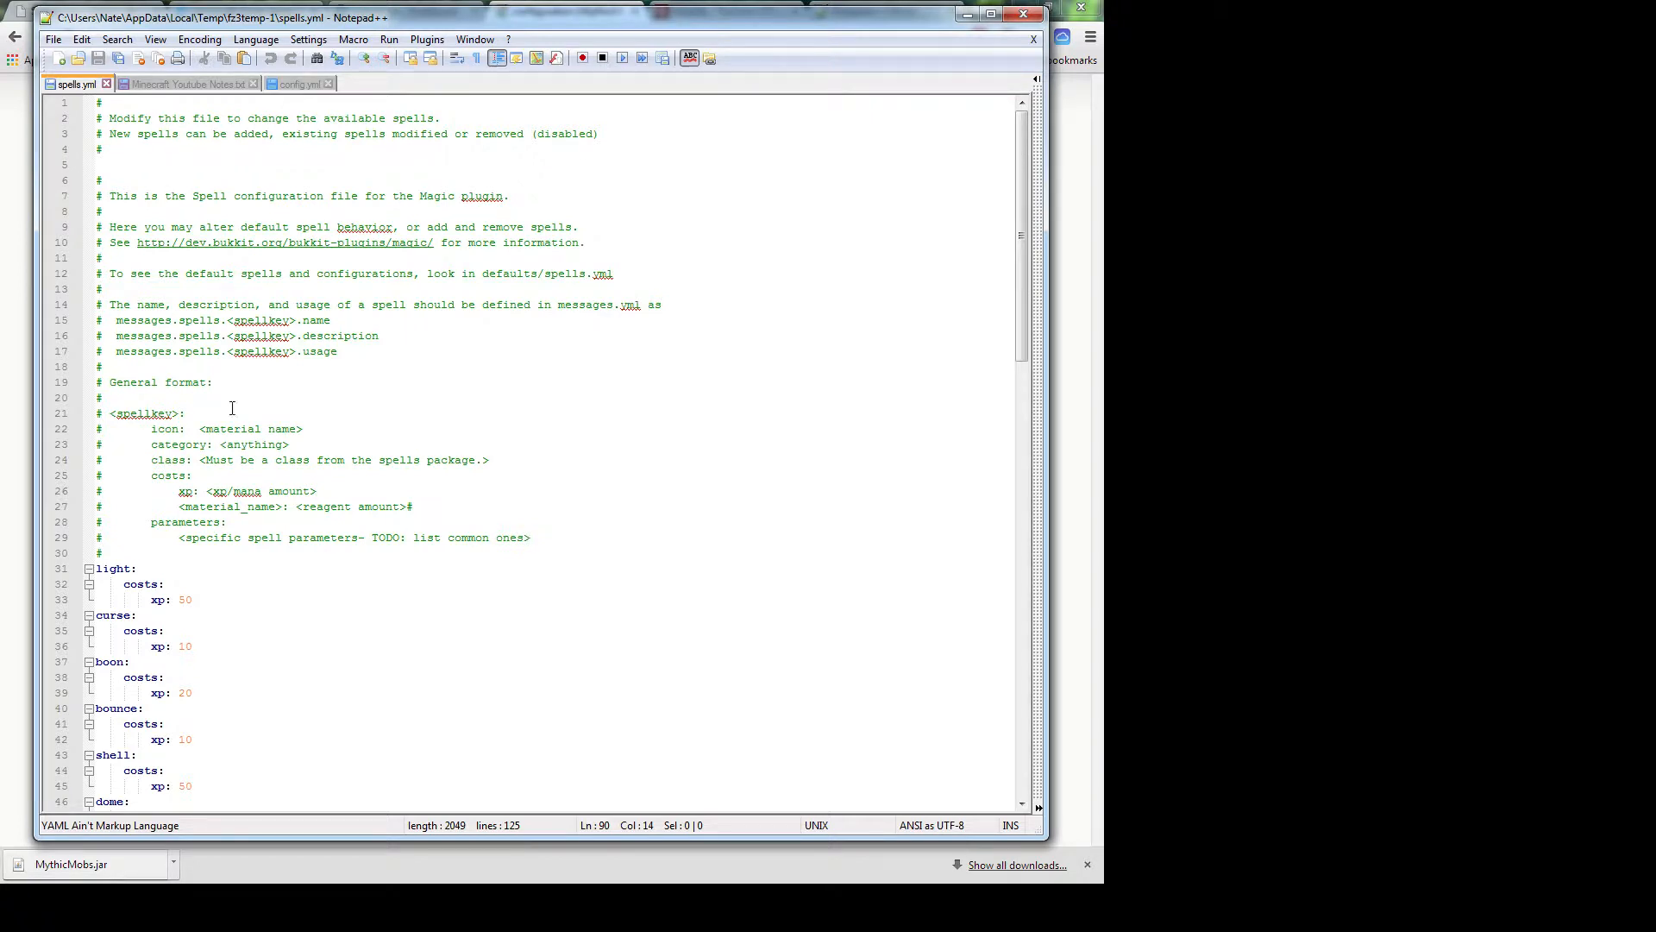
In a new Chrome tab, search 'bukkit' and open dev.bukkit.org/bukkit-plugins/magic/
click(22, 193)
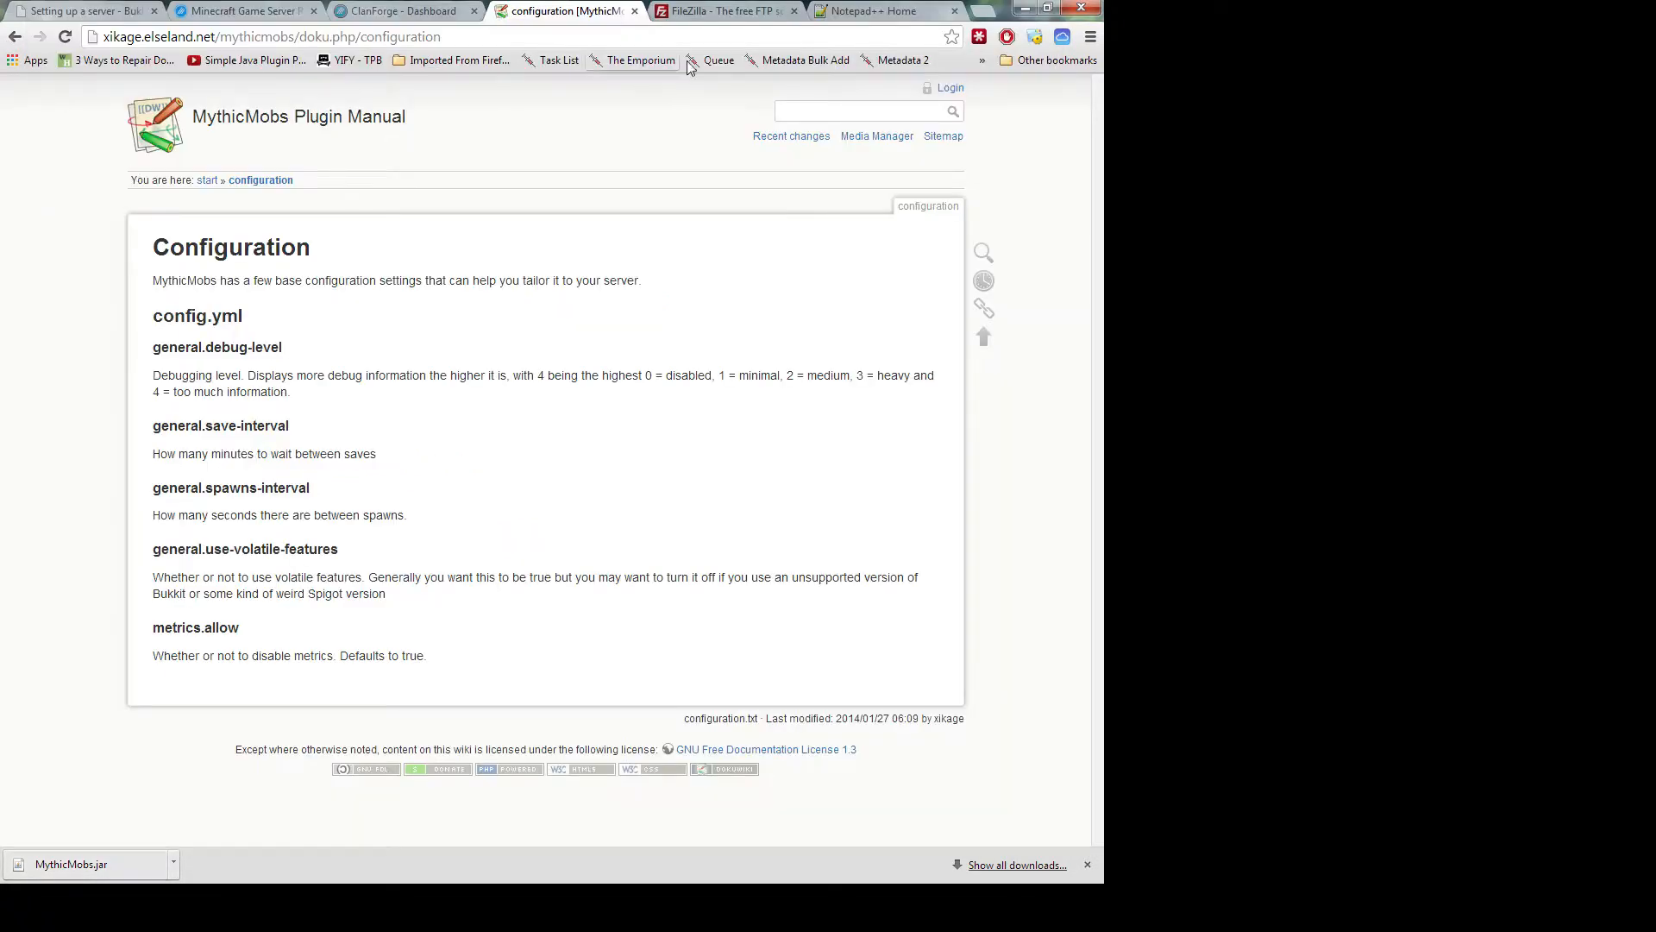
click(979, 12)
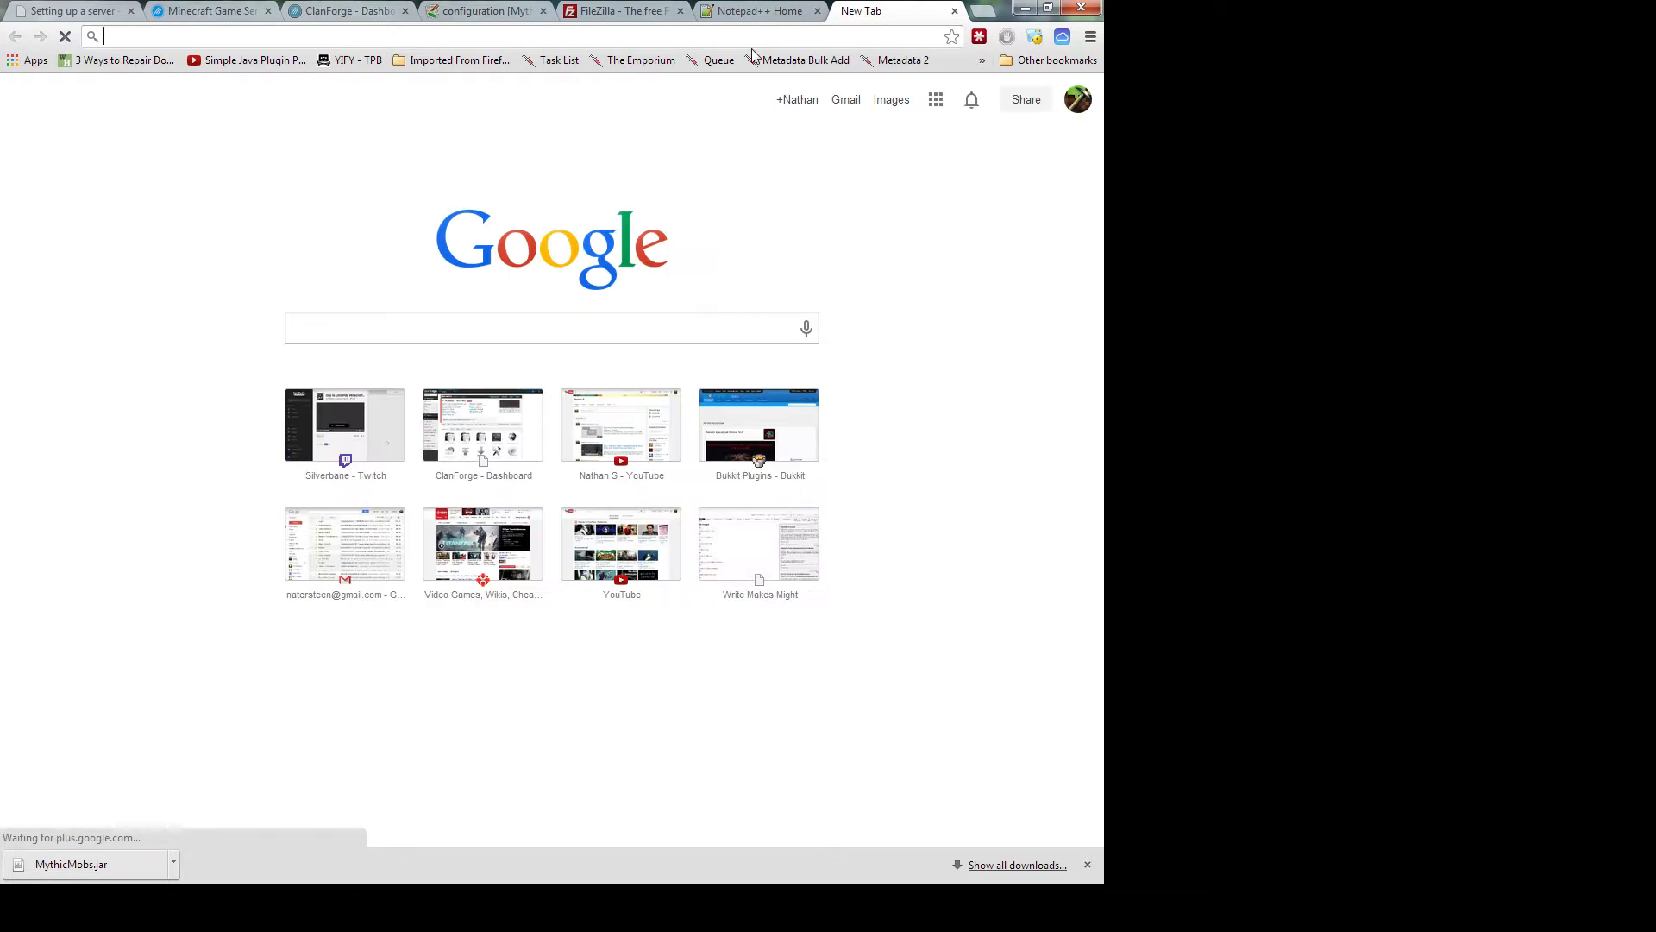
text(bukkiy mo)
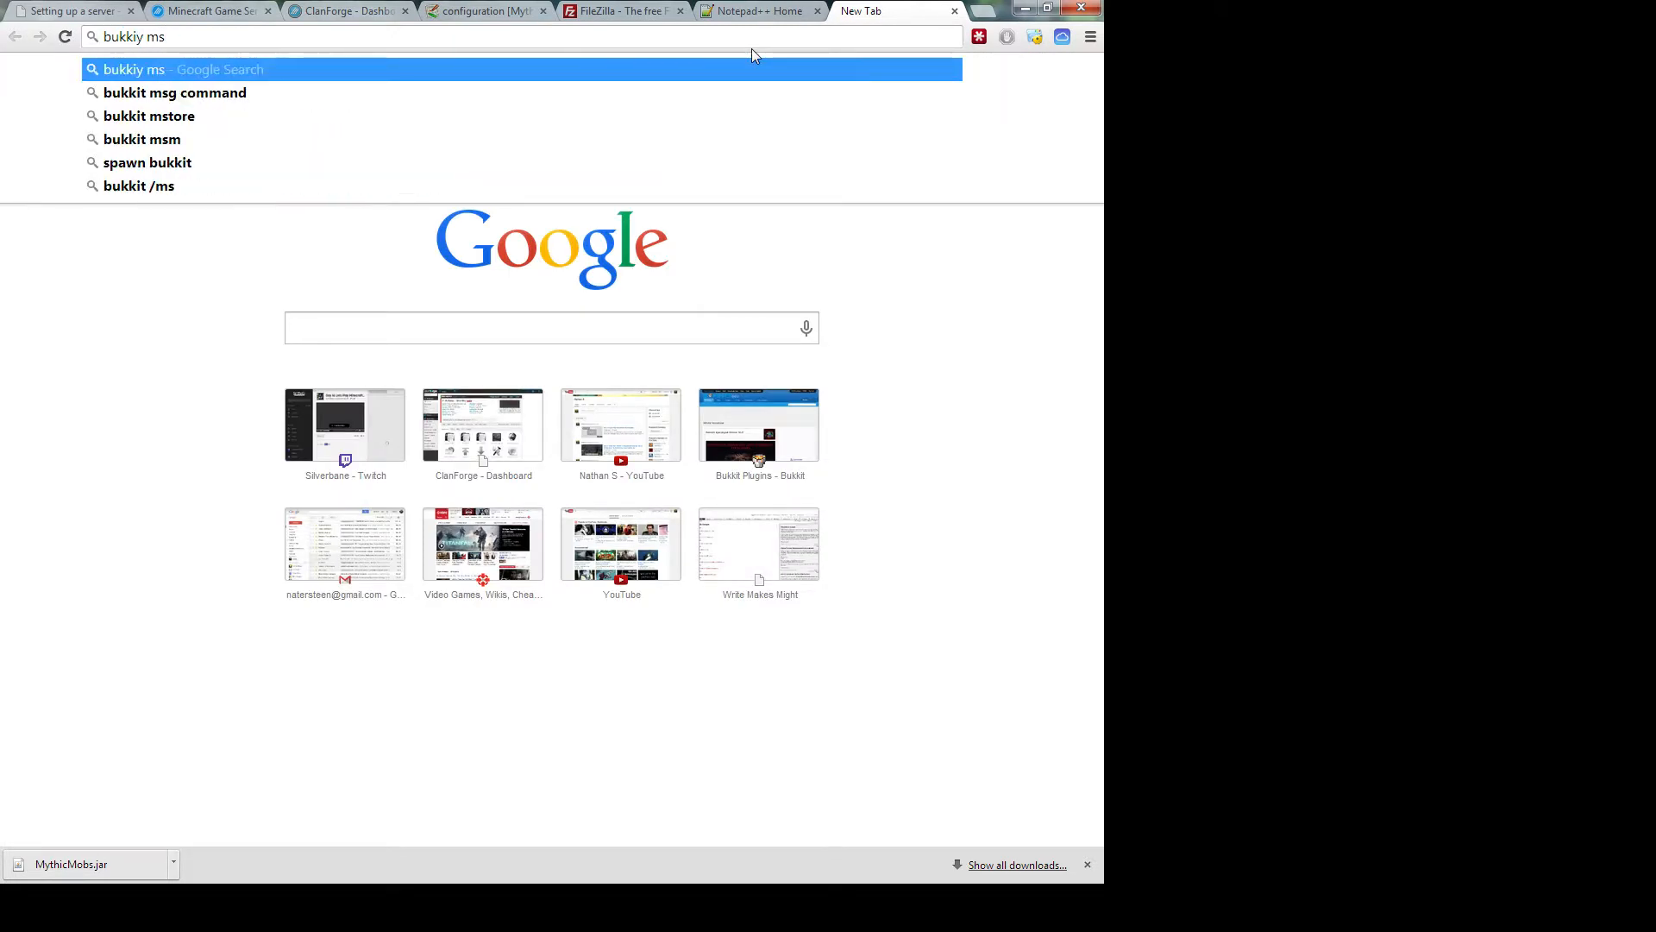
key(BackSpace)
key(BackSpace)
key(BackSpace)
key(BackSpace)
text(t)
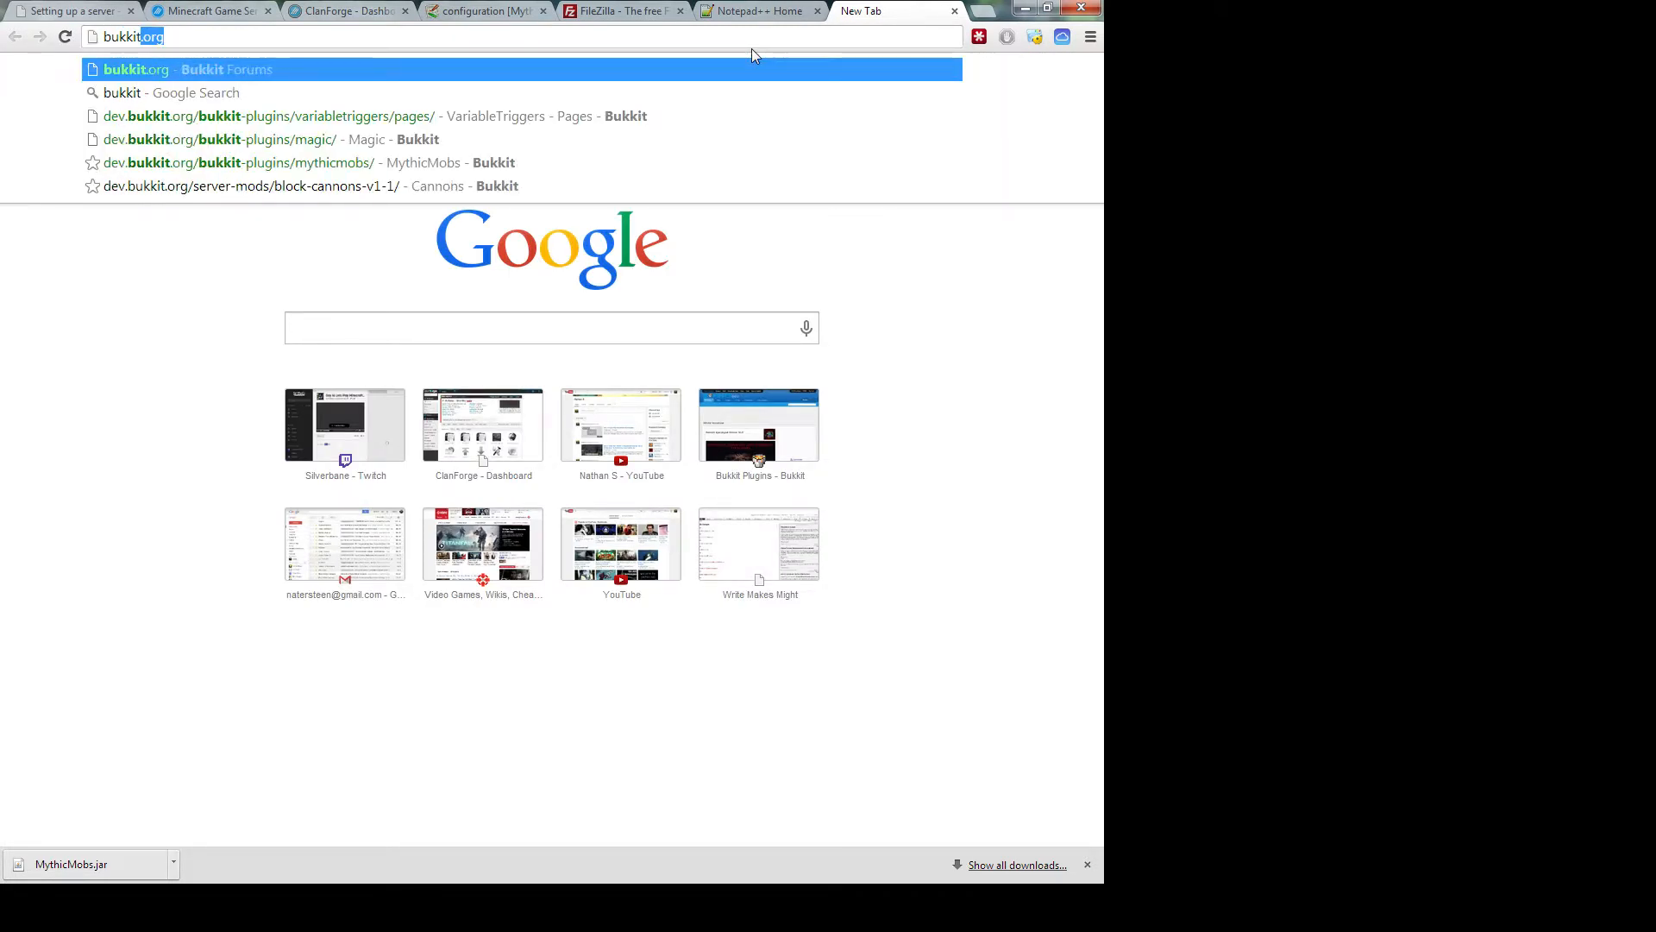
click(418, 139)
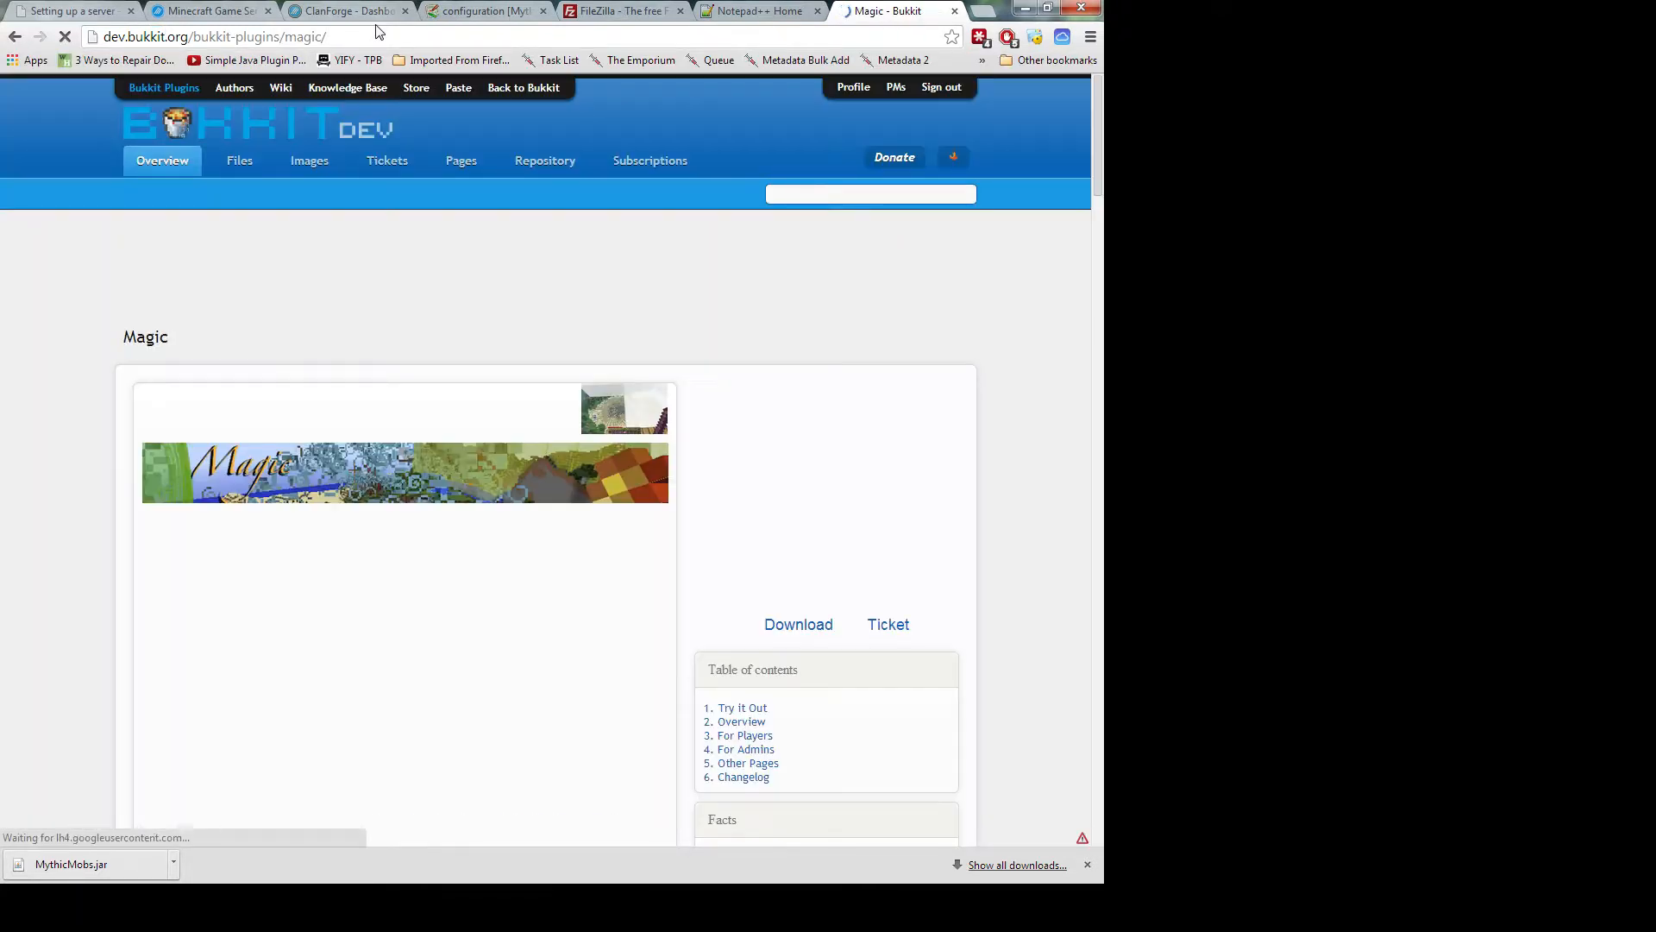
Scroll through the Magic page's overview, admin customization notes and Other Pages links
scroll(347, 551, down, 1)
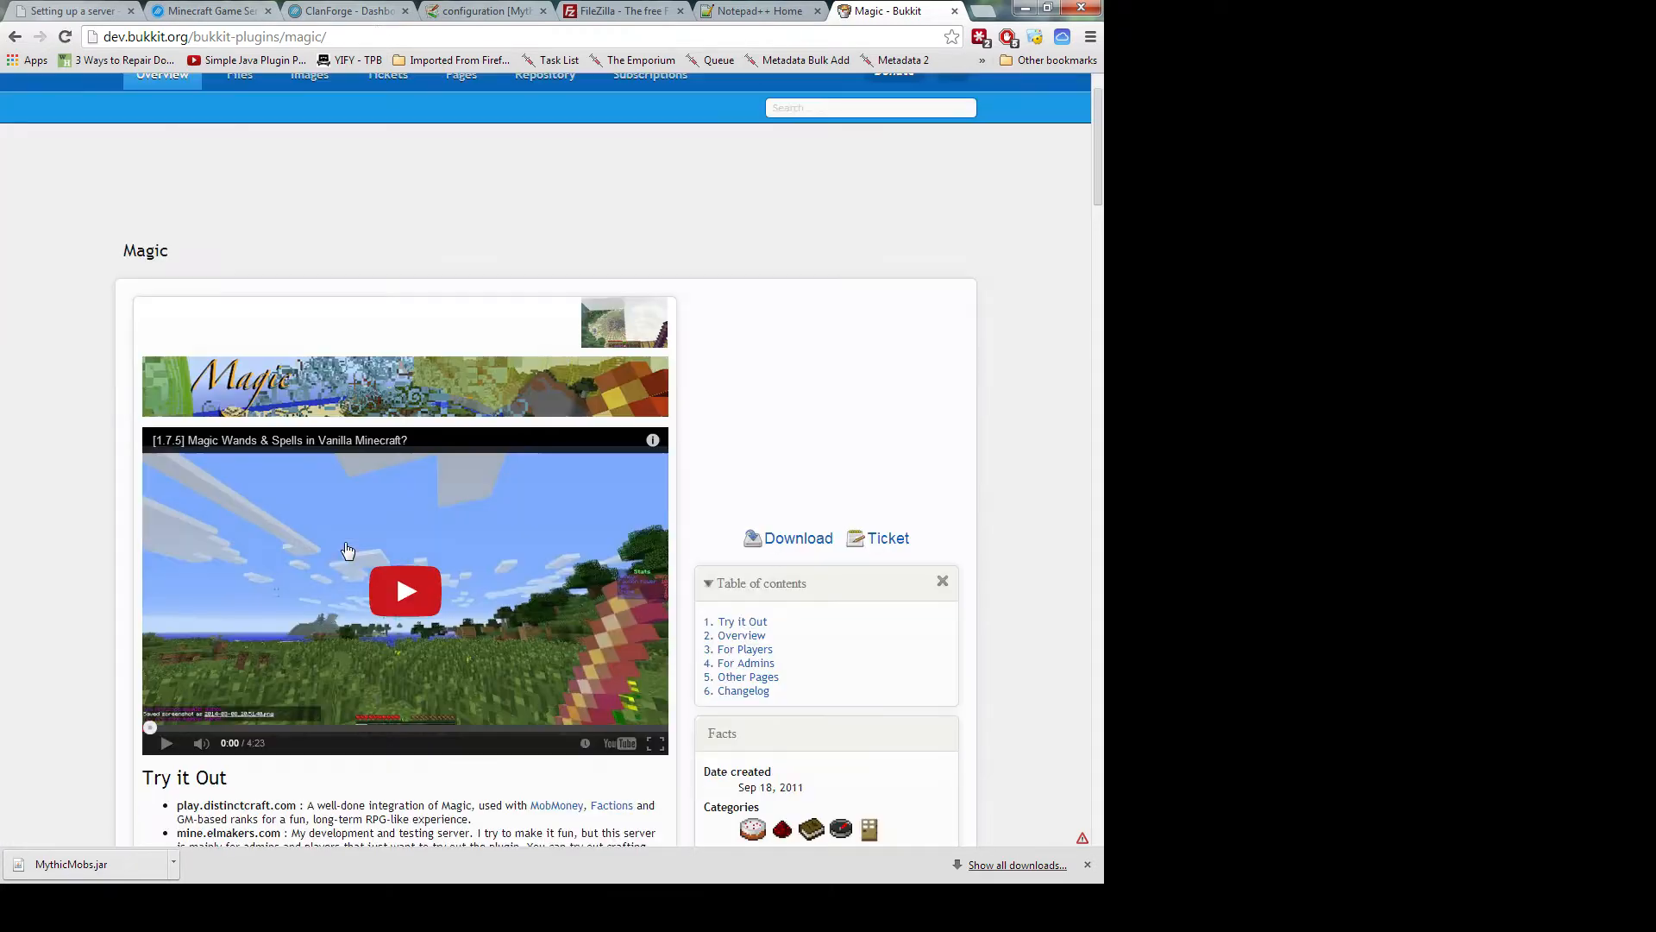
scroll(347, 550, up, 1)
scroll(347, 550, down, 4)
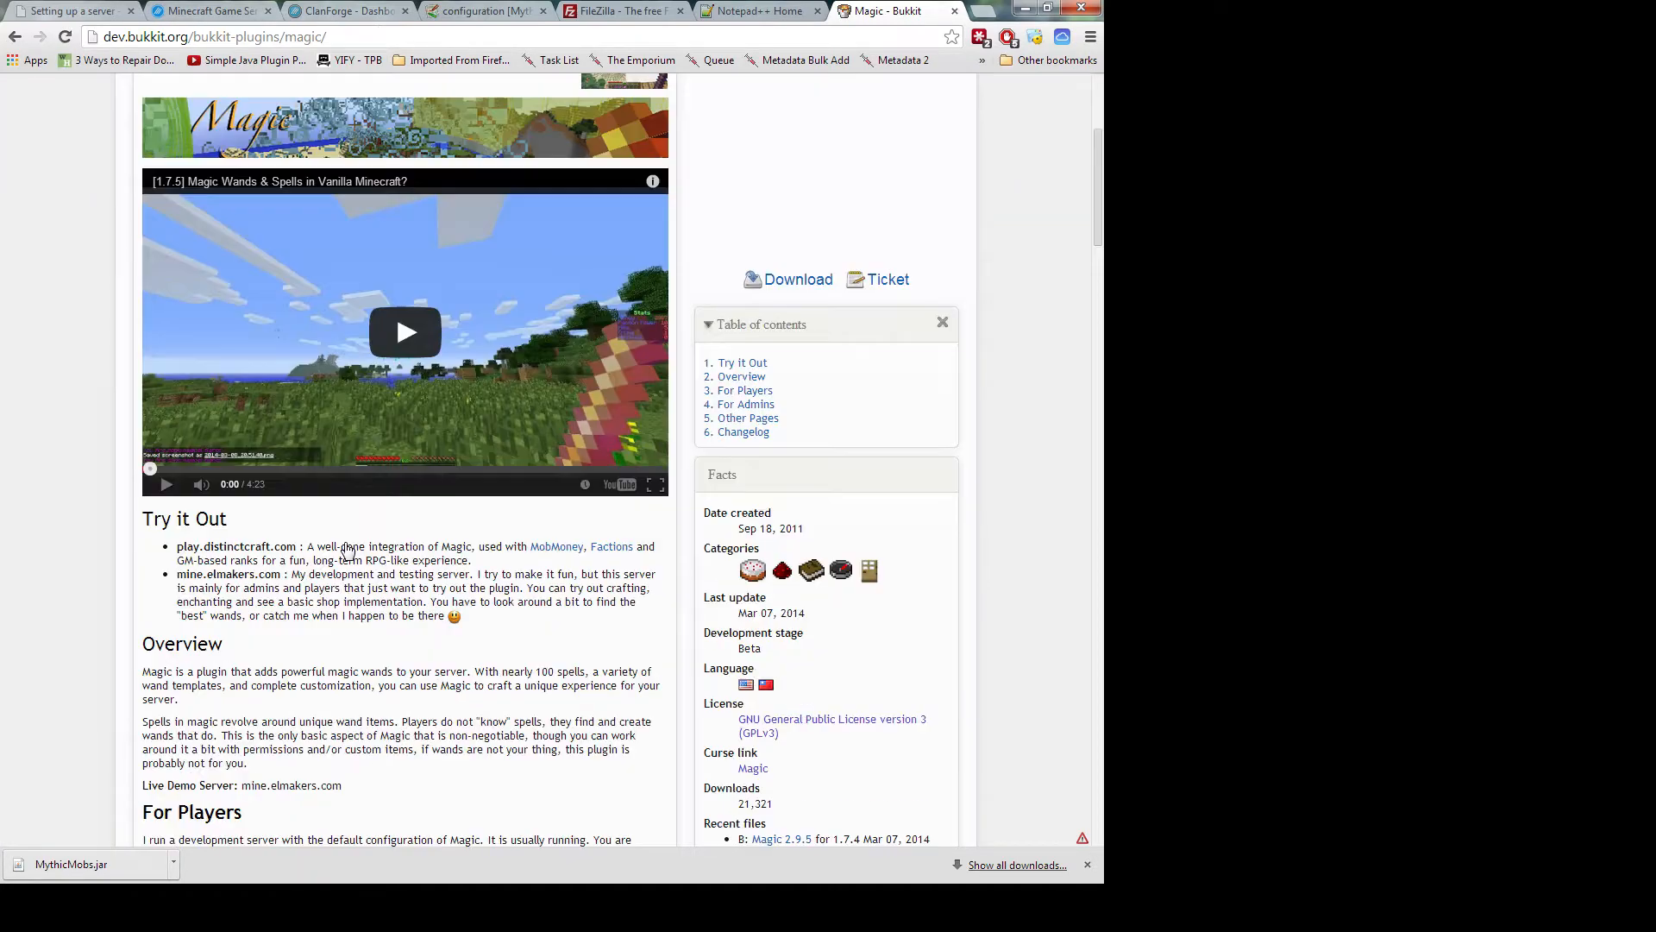
scroll(346, 542, down, 2)
scroll(346, 541, down, 3)
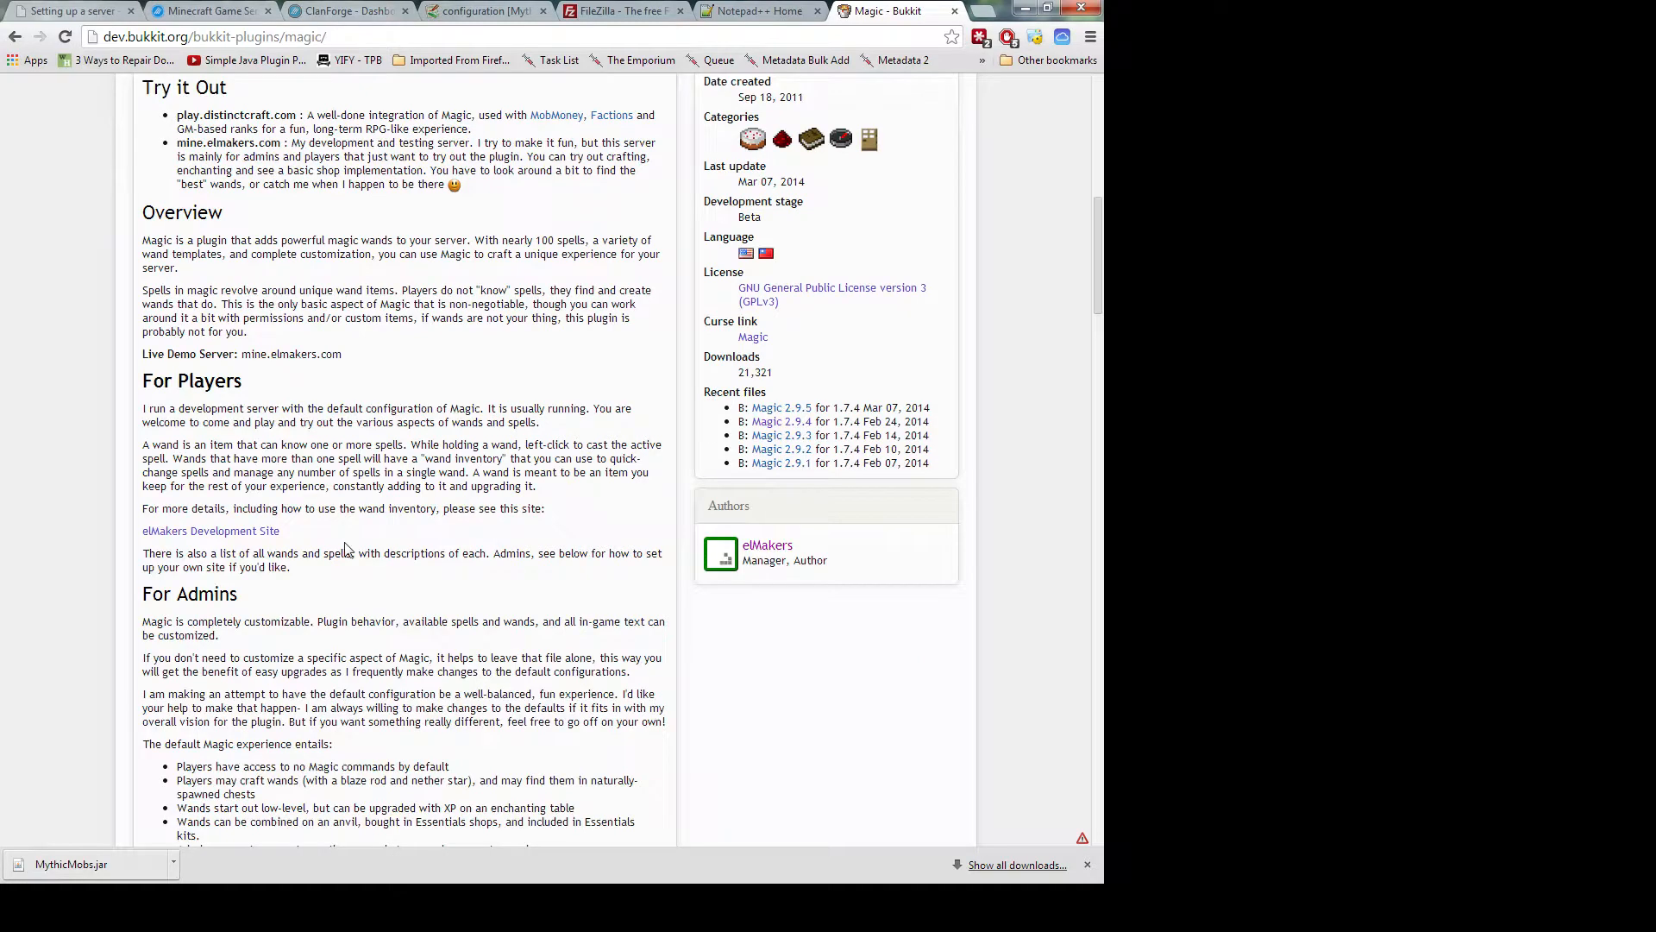
scroll(346, 541, down, 2)
scroll(346, 541, down, 4)
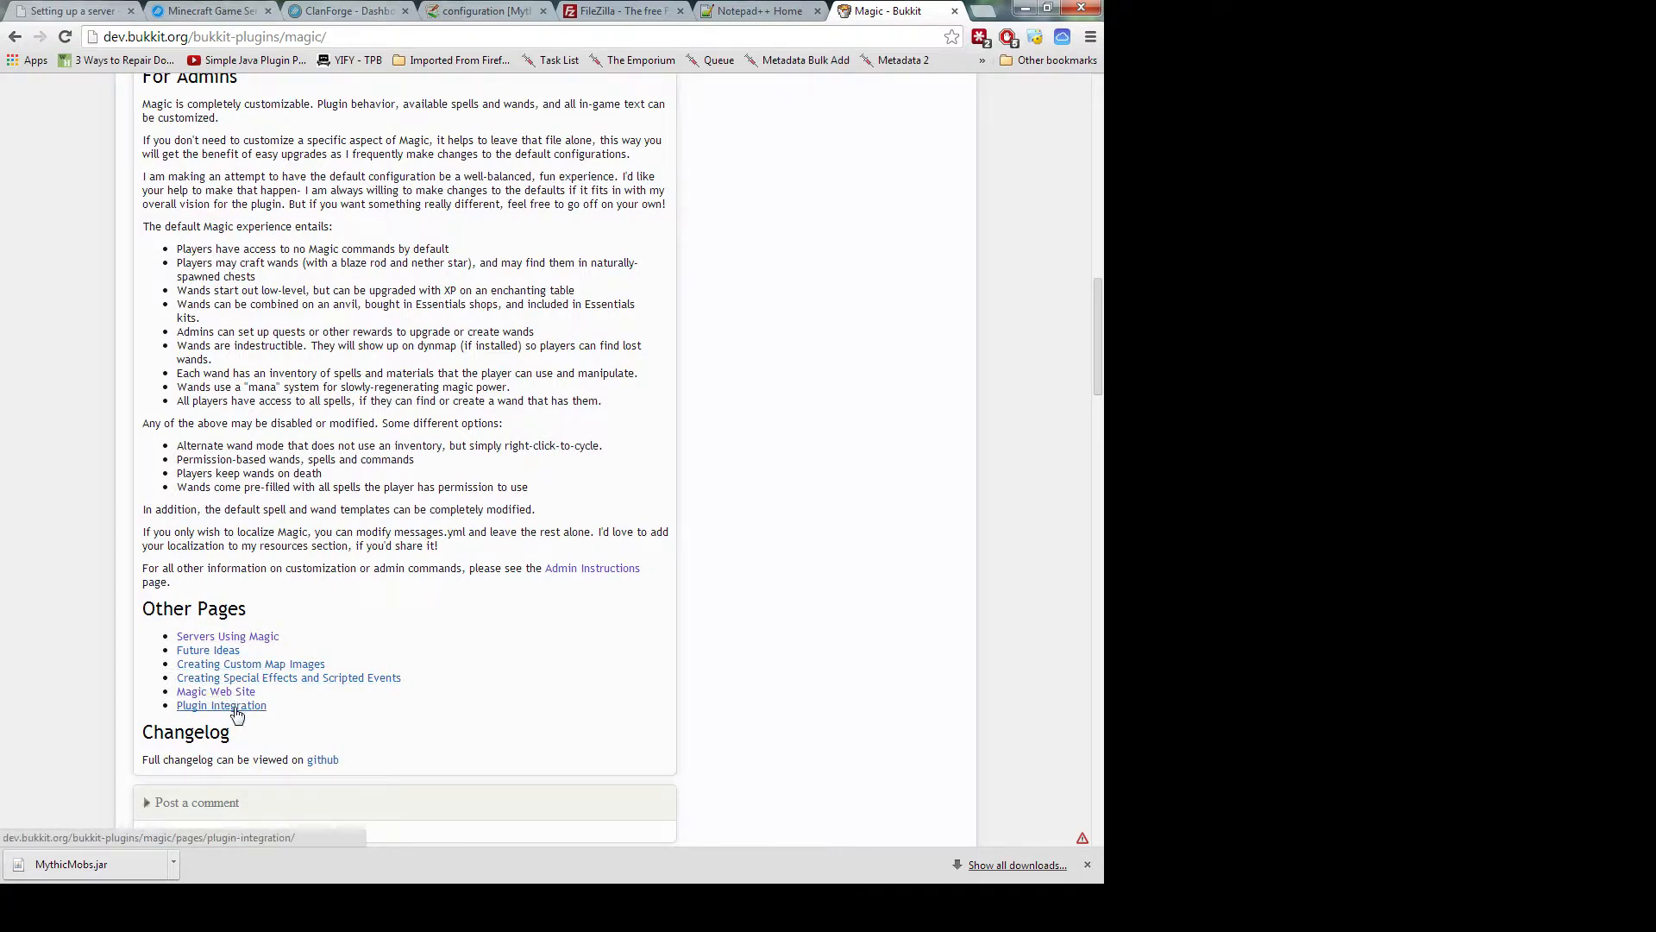
scroll(238, 716, up, 5)
scroll(236, 716, up, 10)
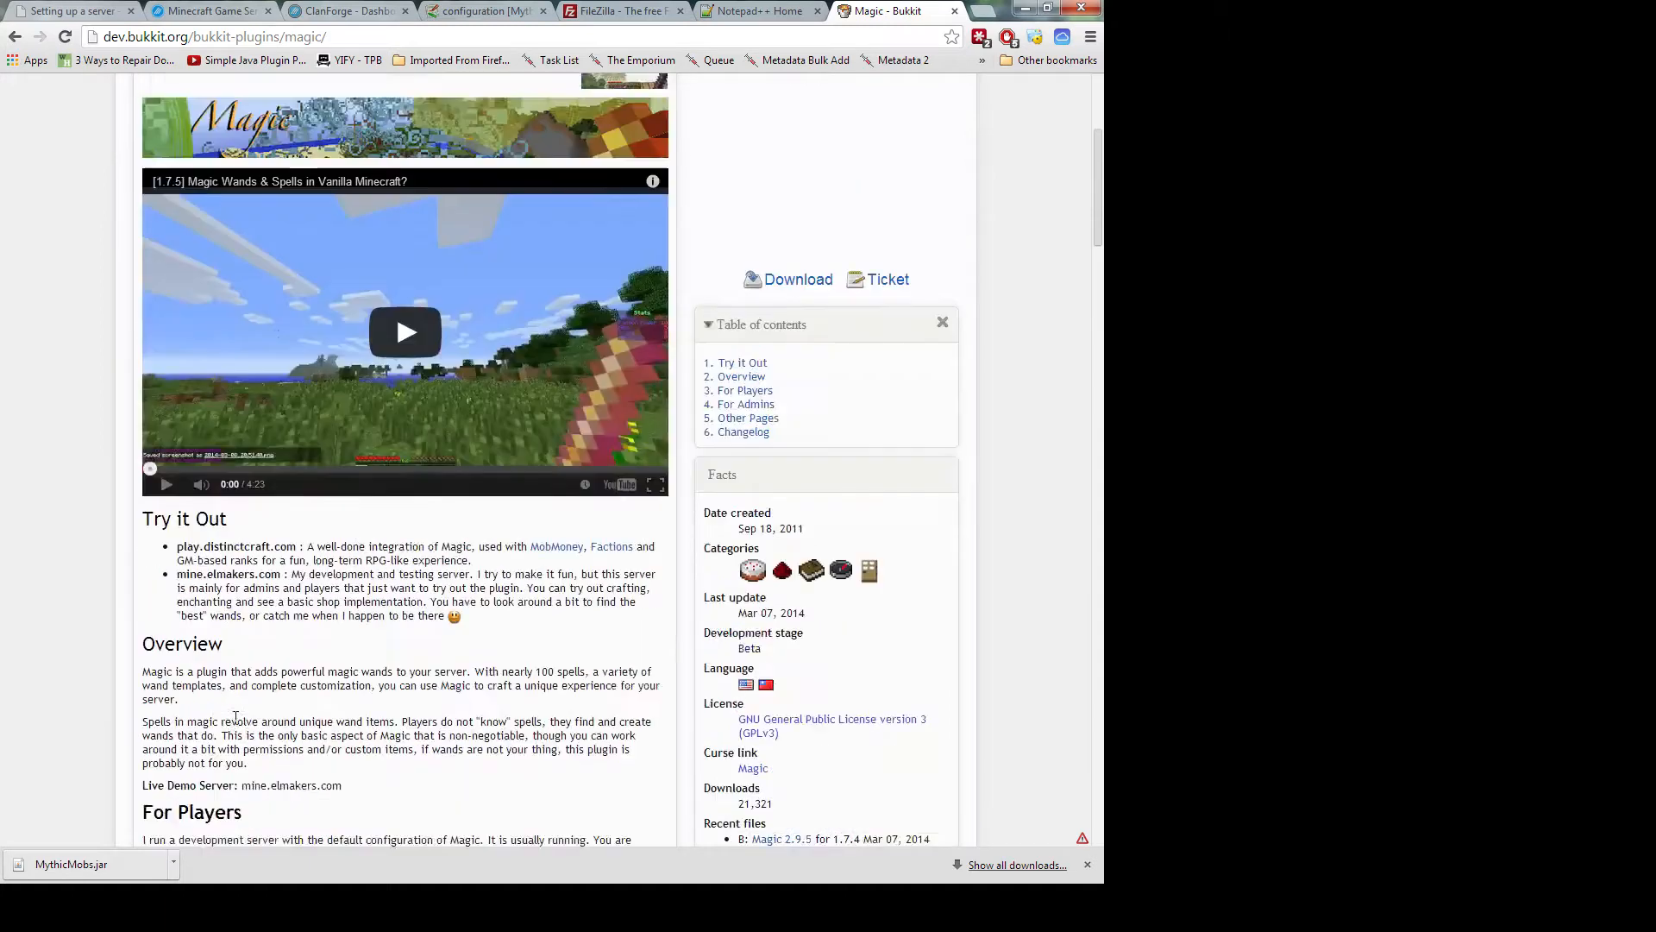
scroll(237, 725, down, 2)
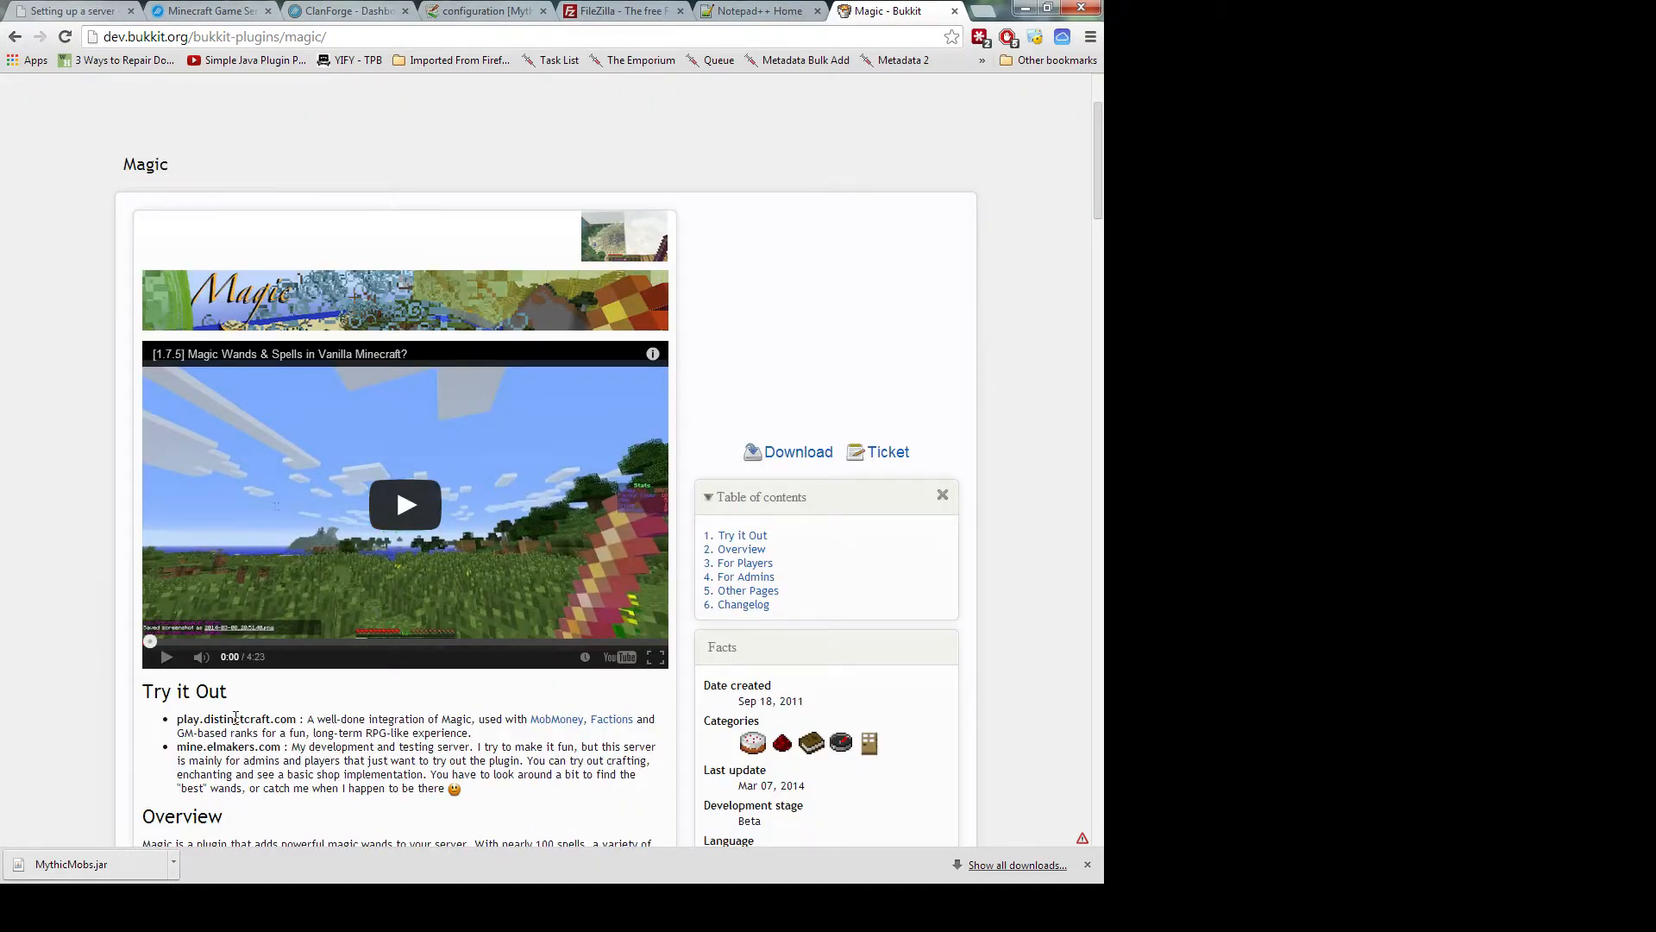
scroll(236, 718, down, 5)
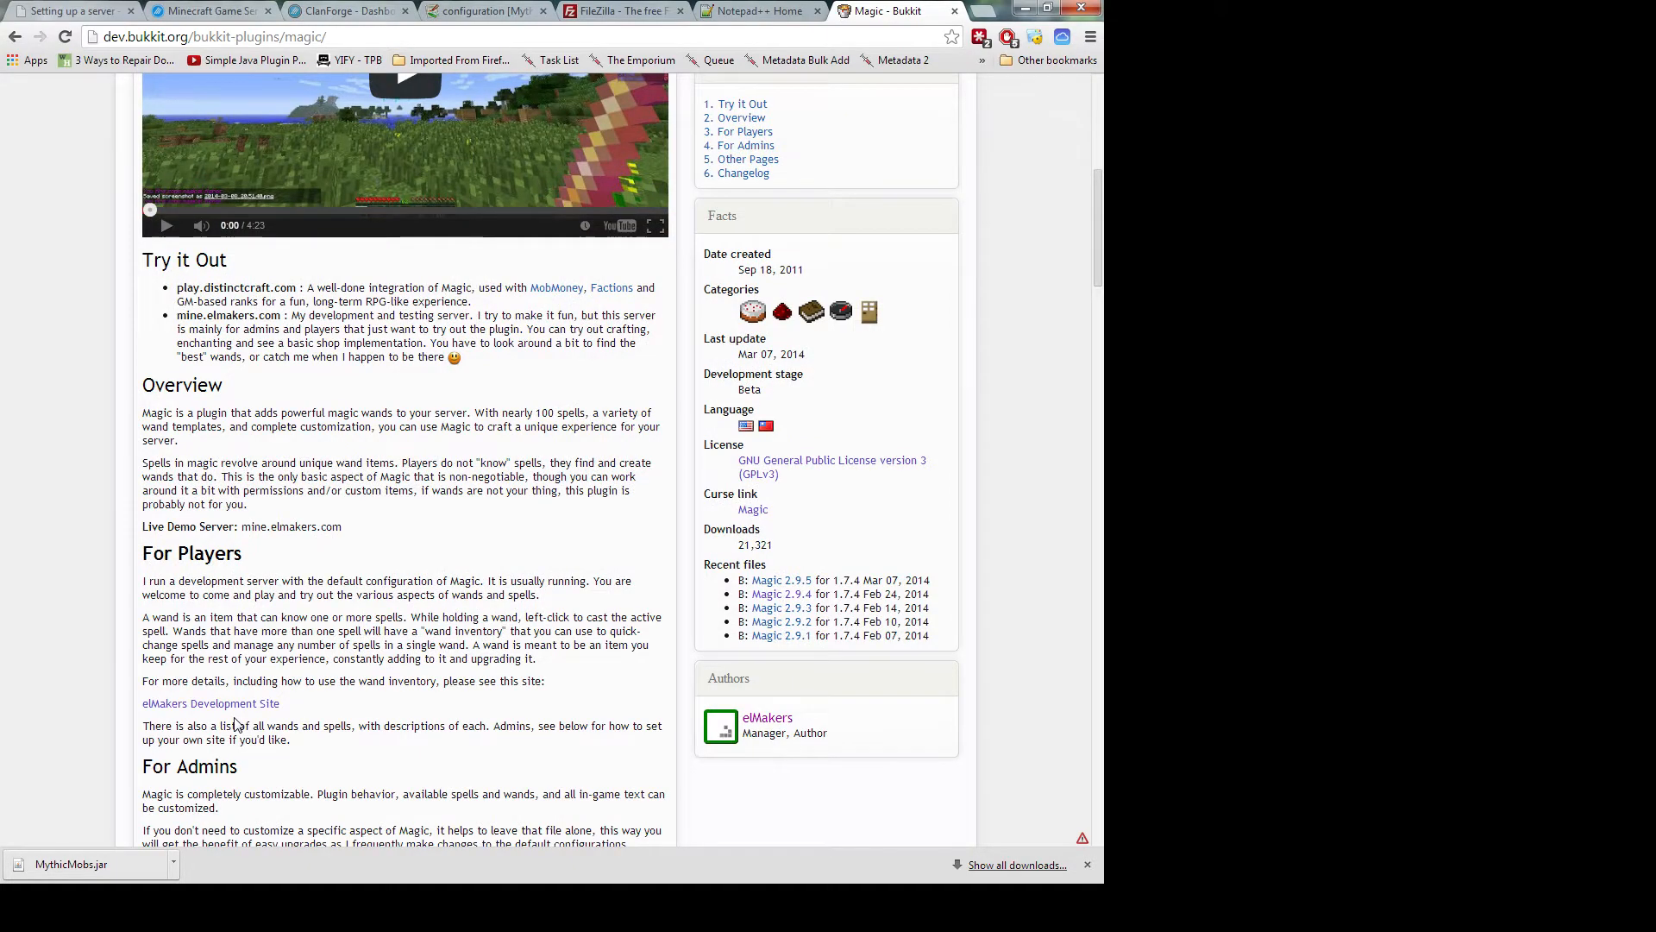
scroll(236, 721, down, 2)
scroll(236, 717, down, 10)
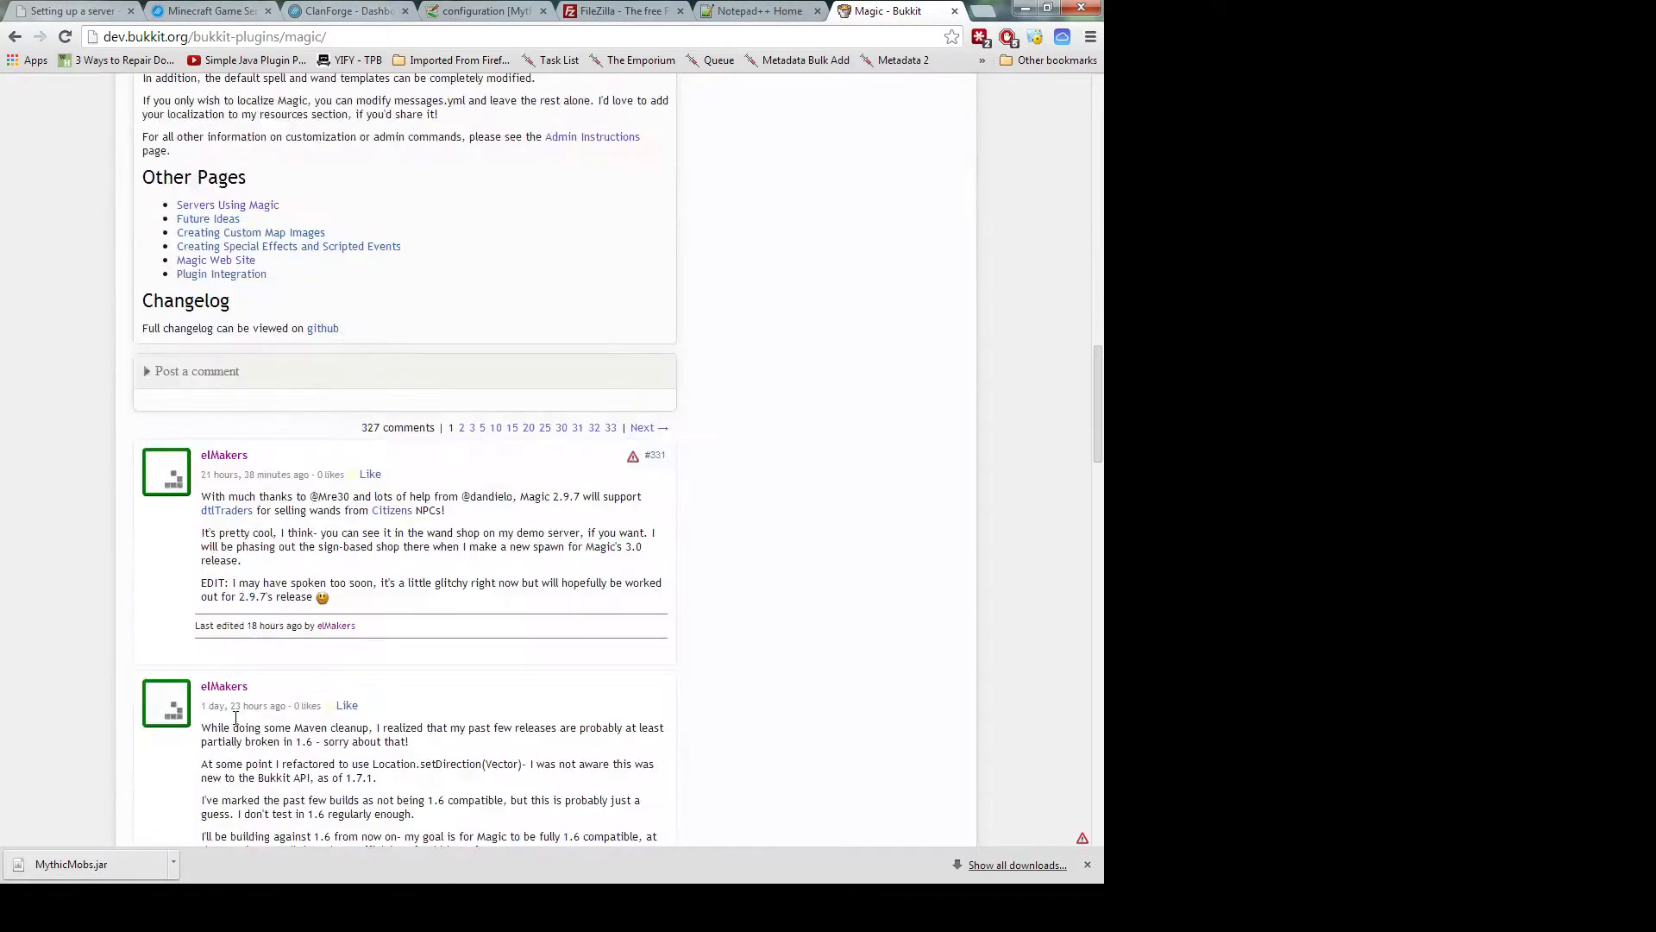
scroll(236, 724, down, 9)
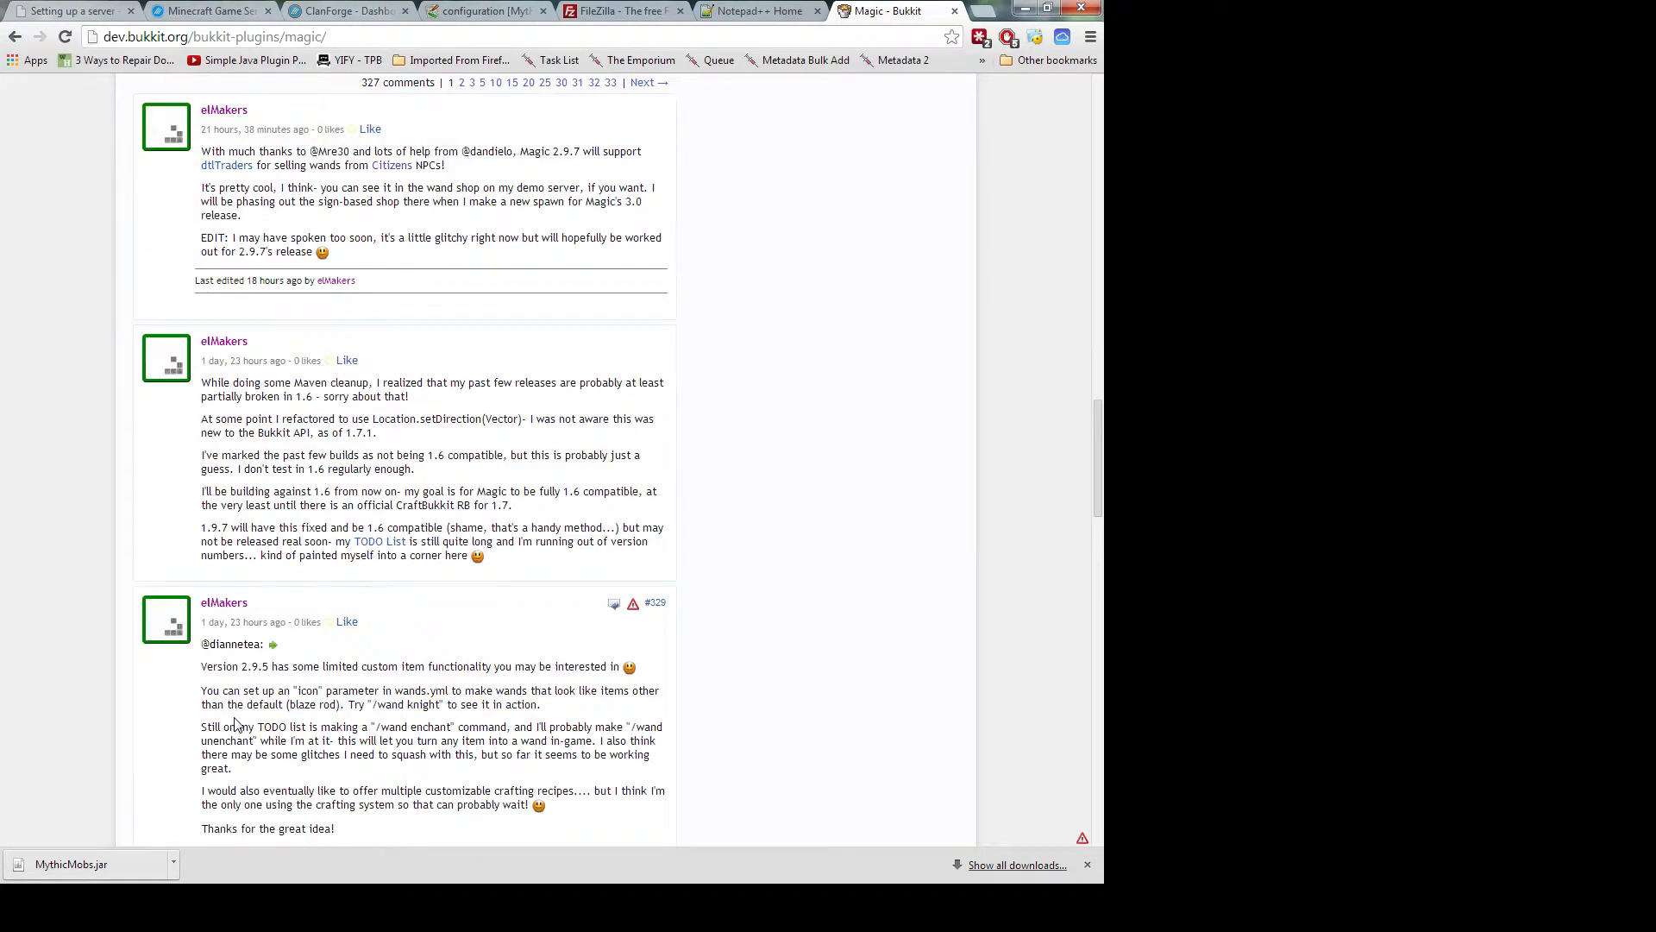
scroll(237, 724, up, 9)
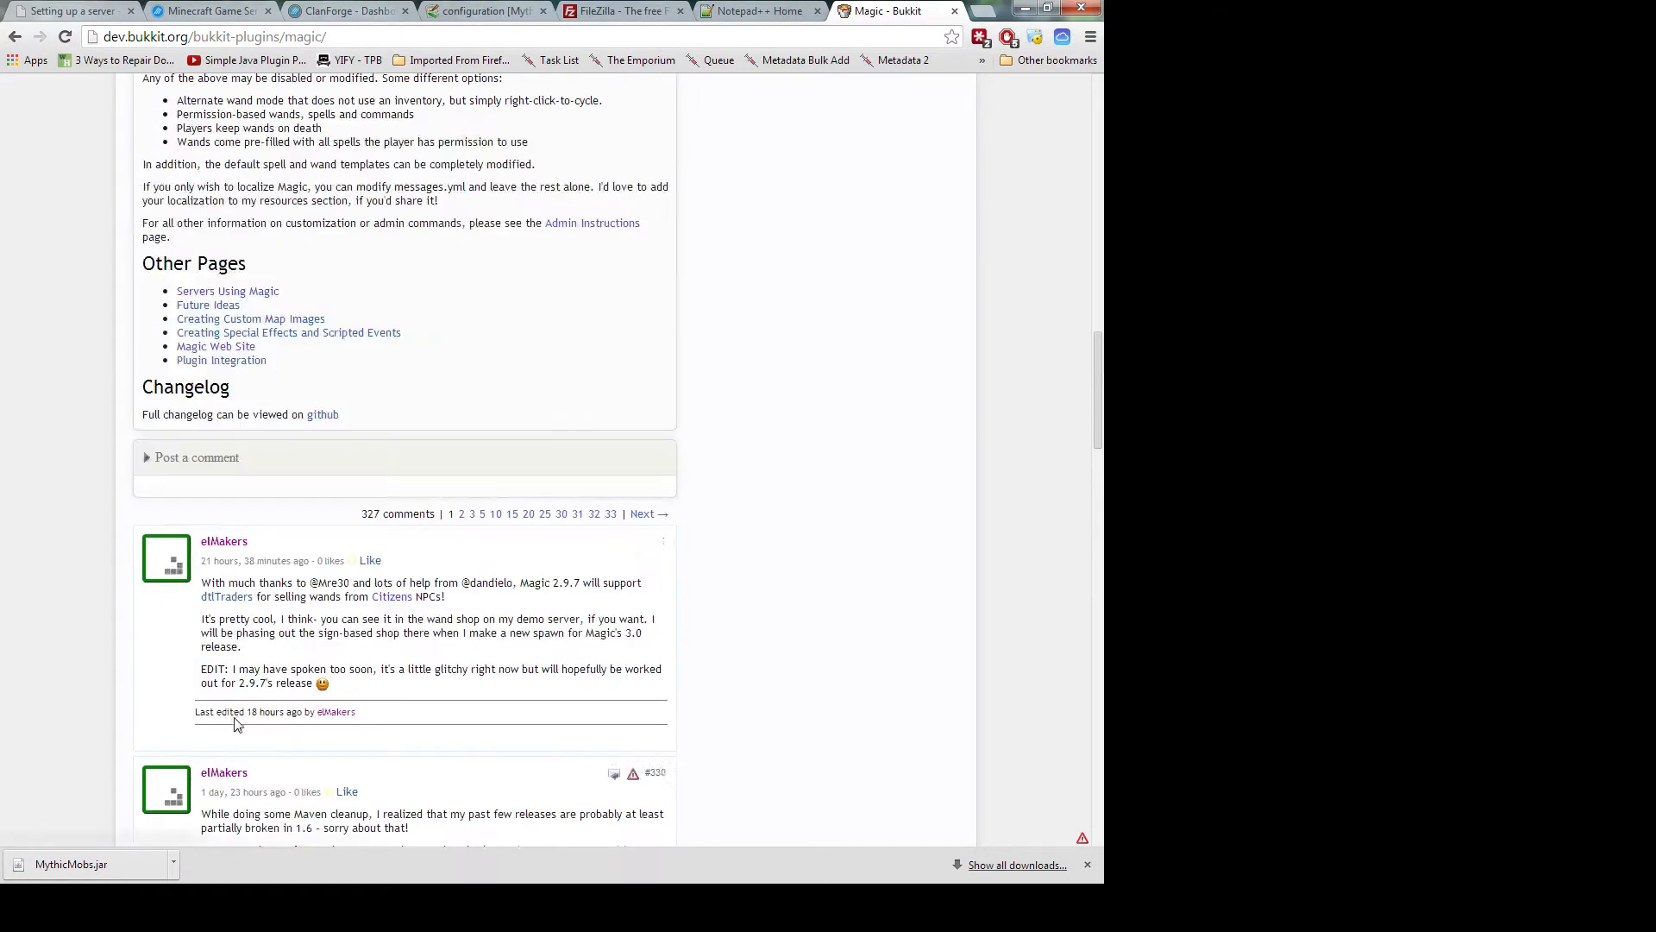
Follow the Magic Web Site link, then the elMakers Development Site link at mine.elmakers.com
click(240, 350)
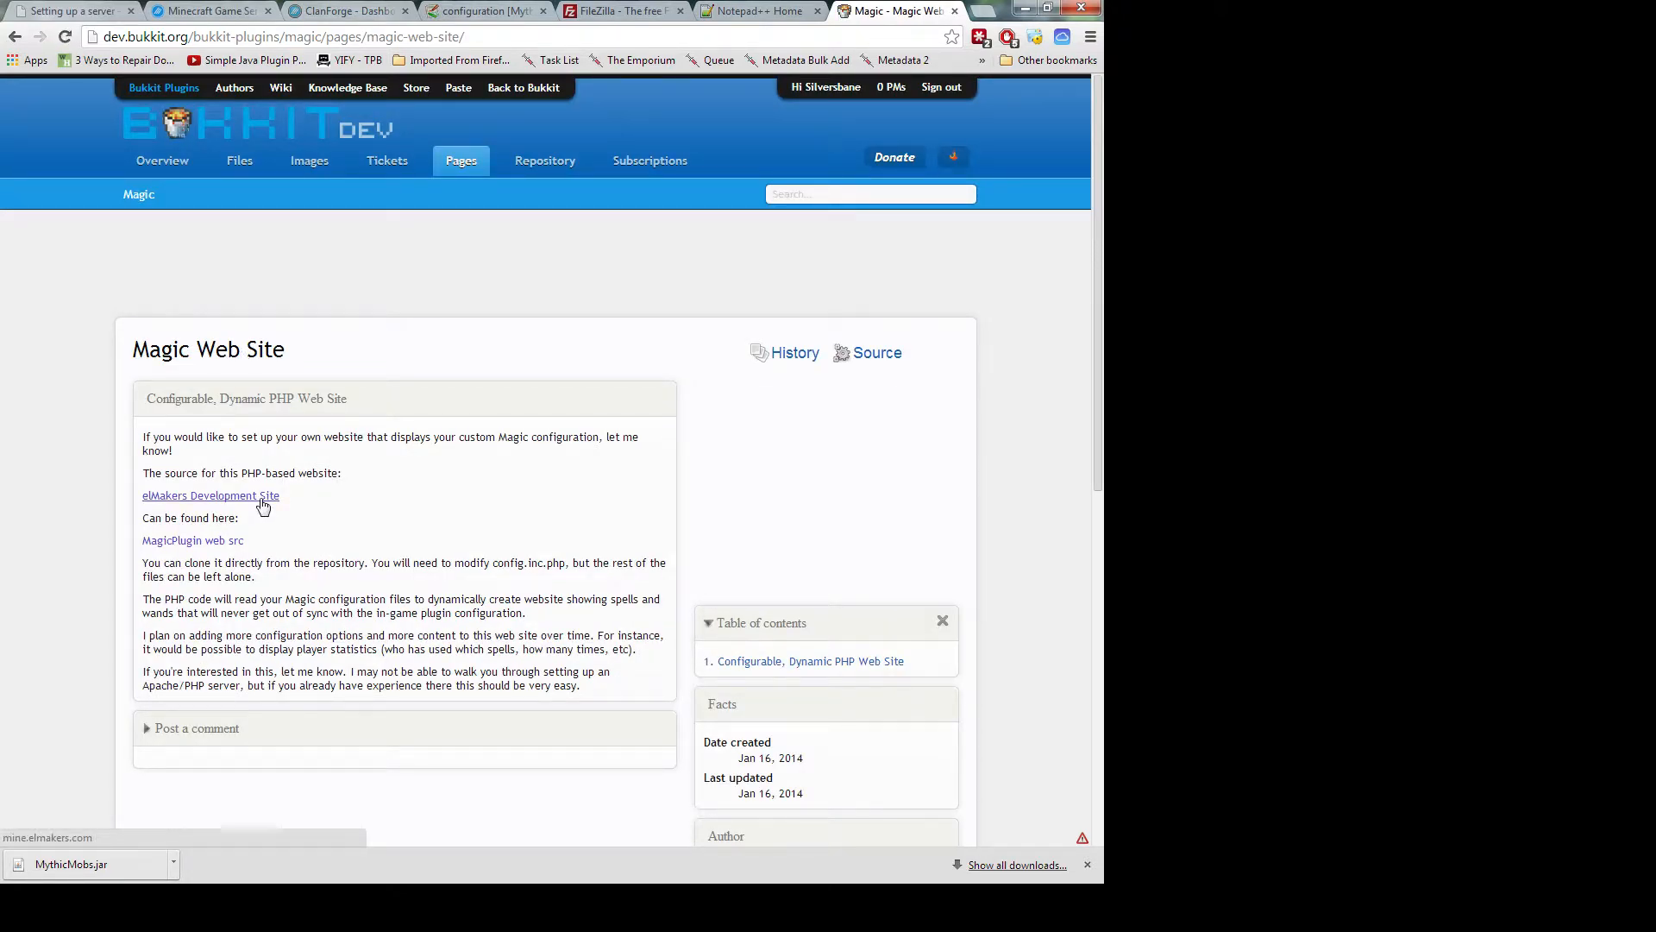
scroll(263, 506, down, 1)
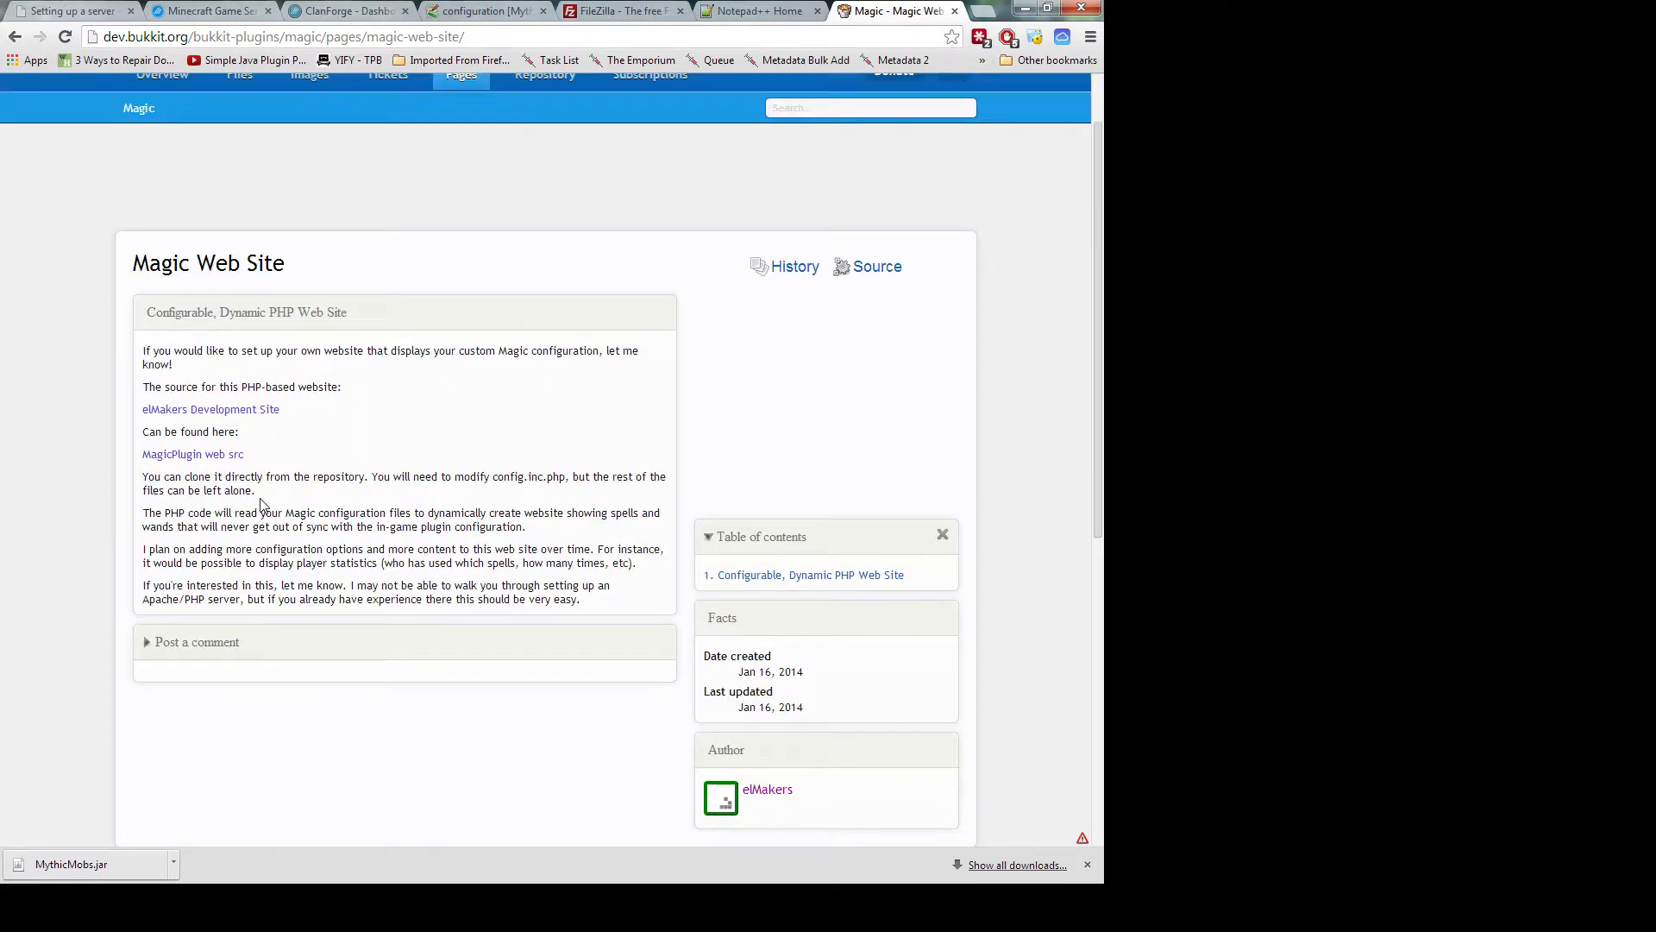
click(264, 412)
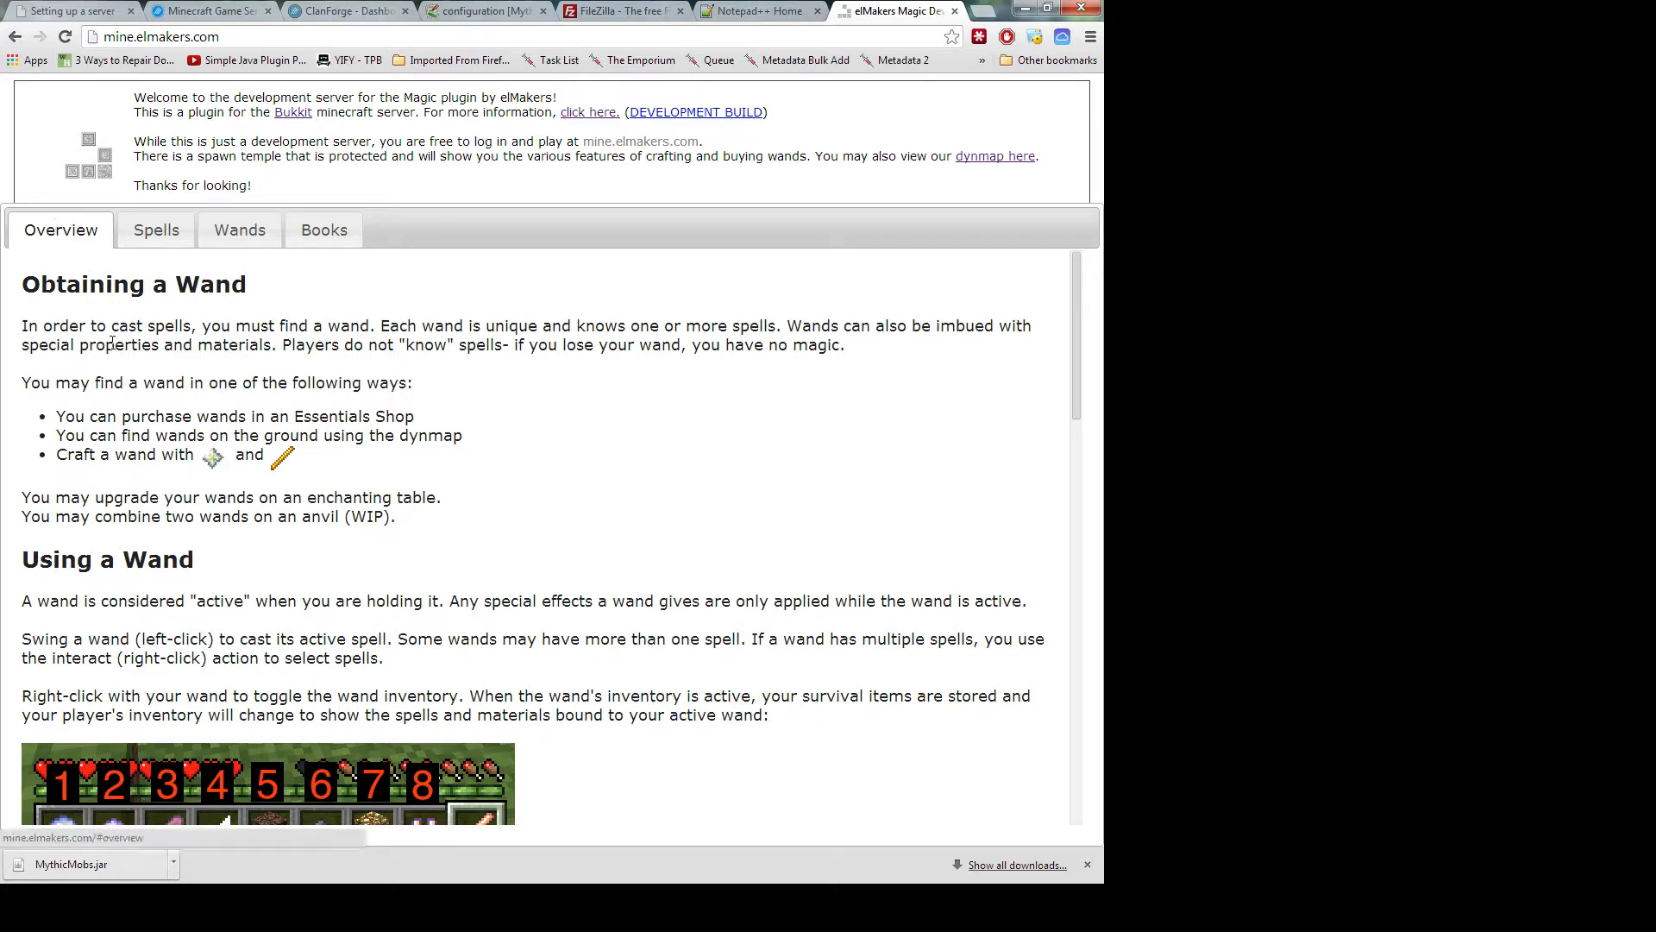
Show the Spells list on the elMakers Magic development site
scroll(131, 541, down, 2)
scroll(130, 541, down, 13)
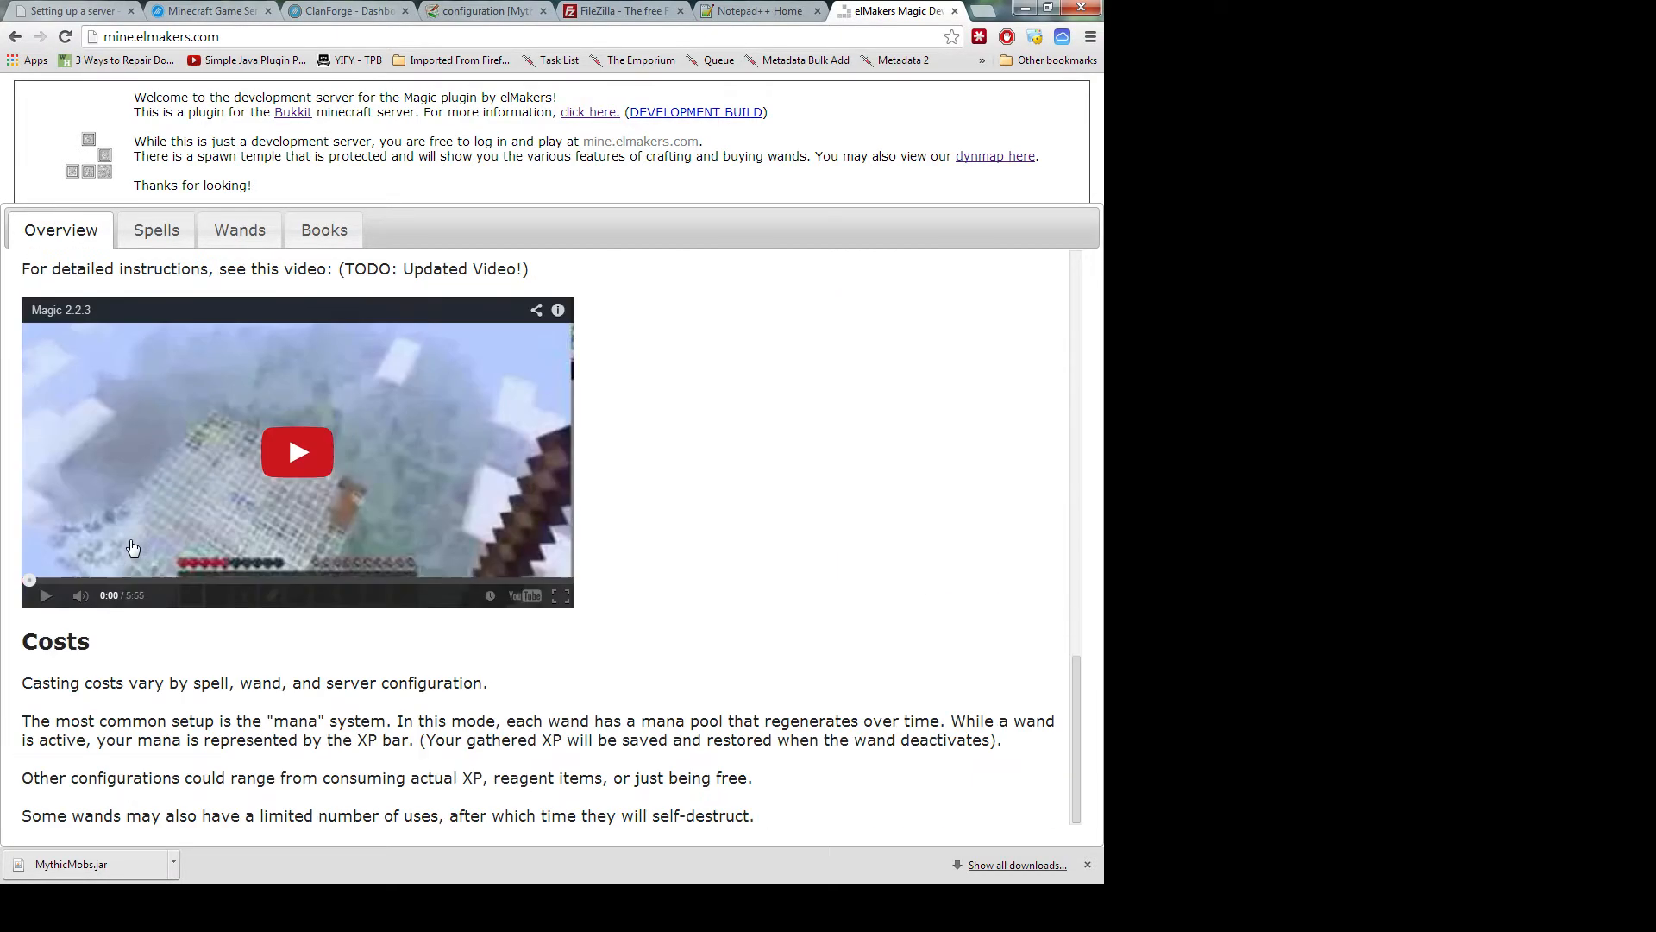
scroll(132, 548, up, 15)
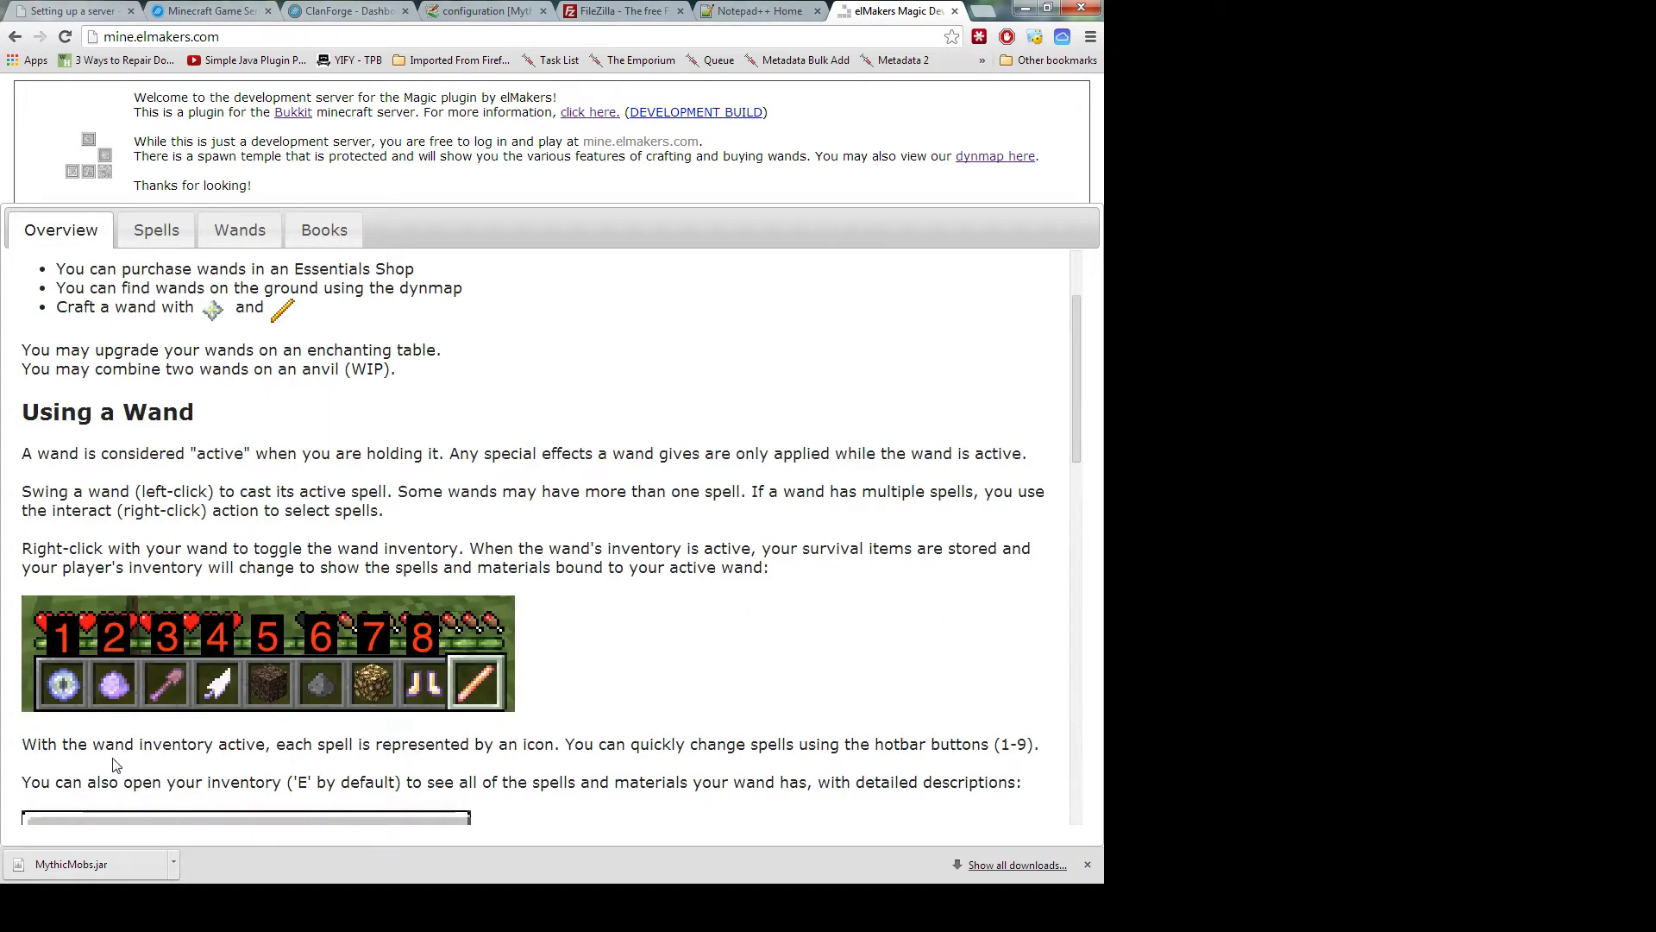
click(156, 230)
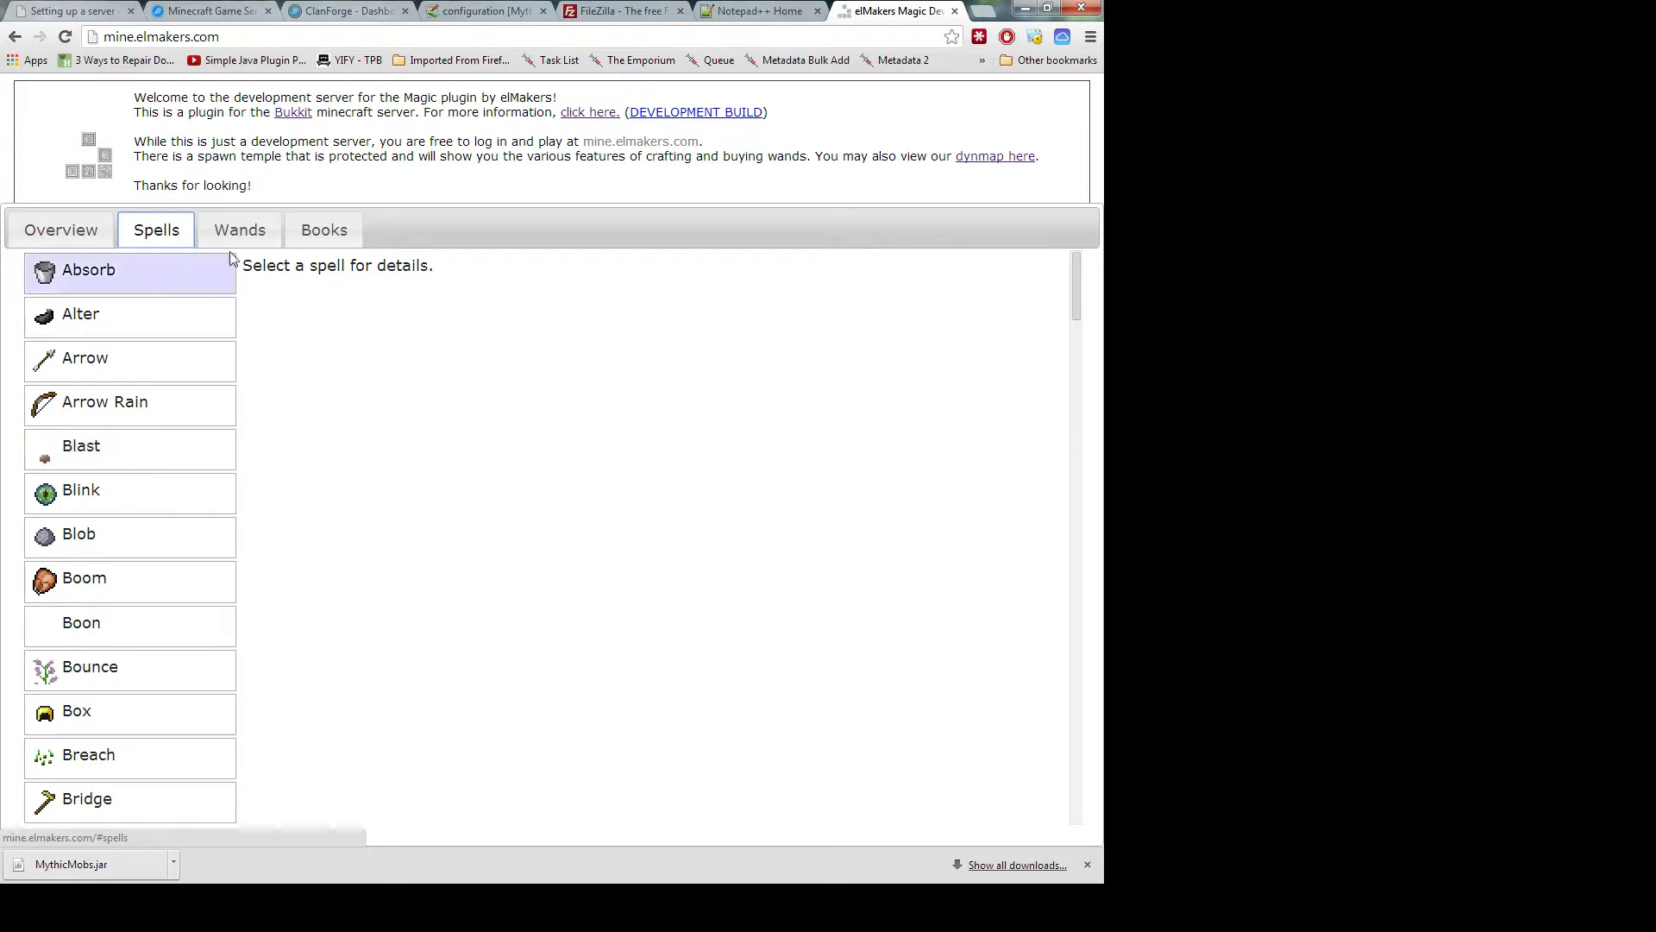
scroll(172, 630, down, 4)
scroll(142, 682, up, 4)
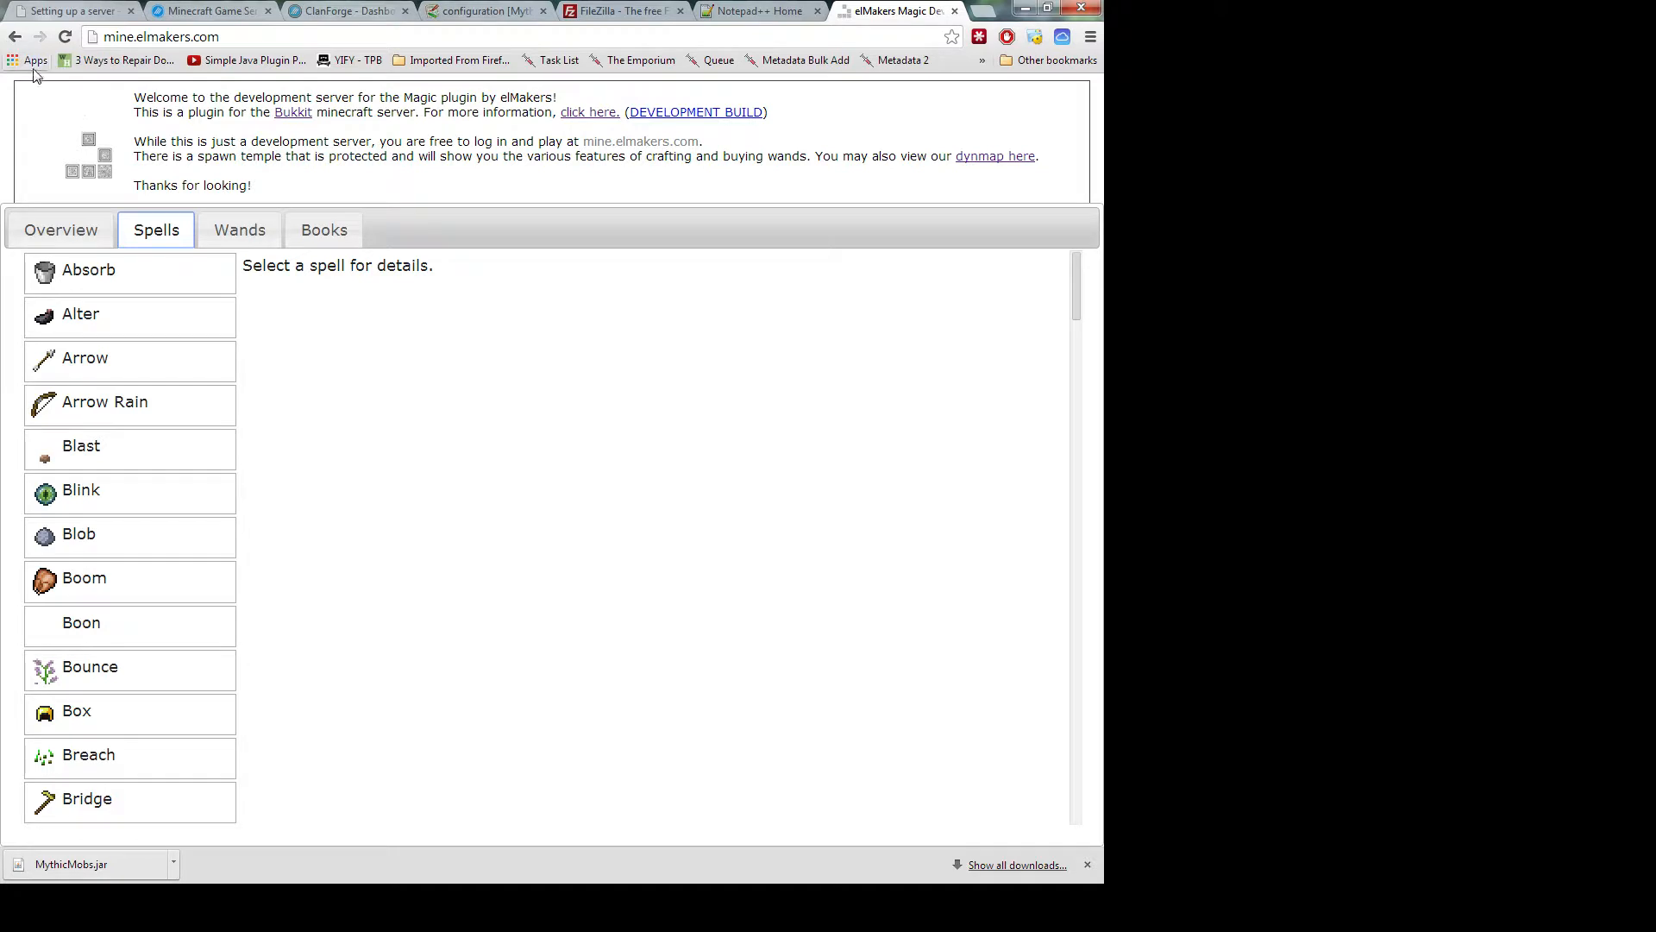
Copy the elMakers Spells URL into a new tab, then go back twice to the Magic BukkitDev page
click(213, 37)
key(ctrl+c)
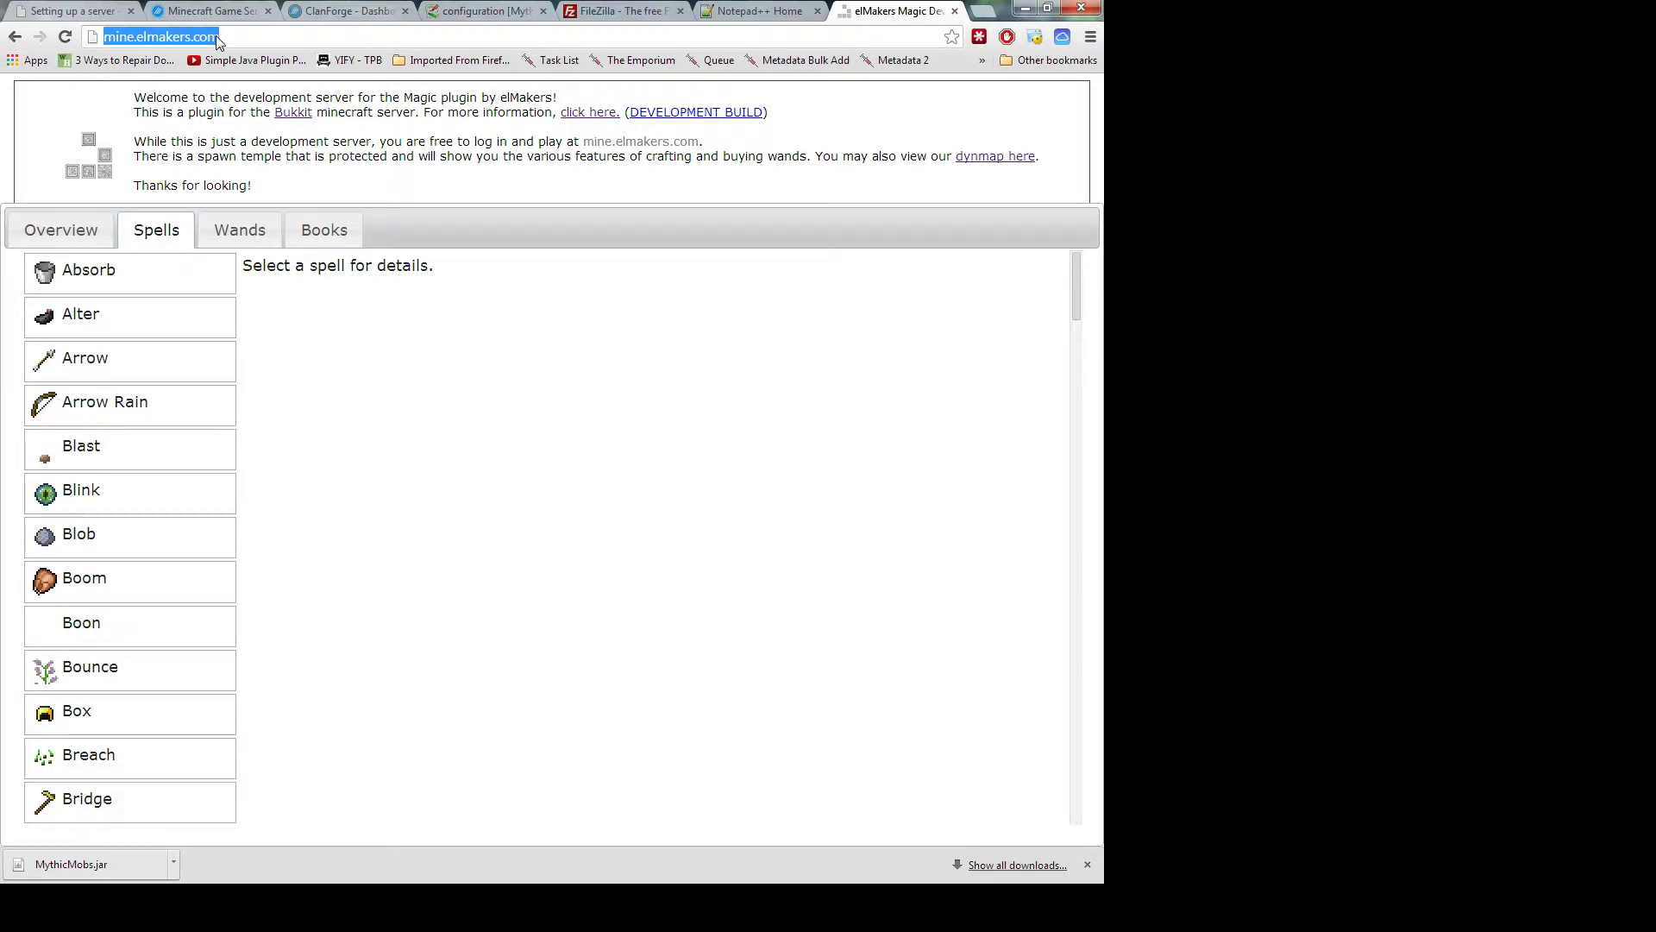
click(976, 12)
key(ctrl+v)
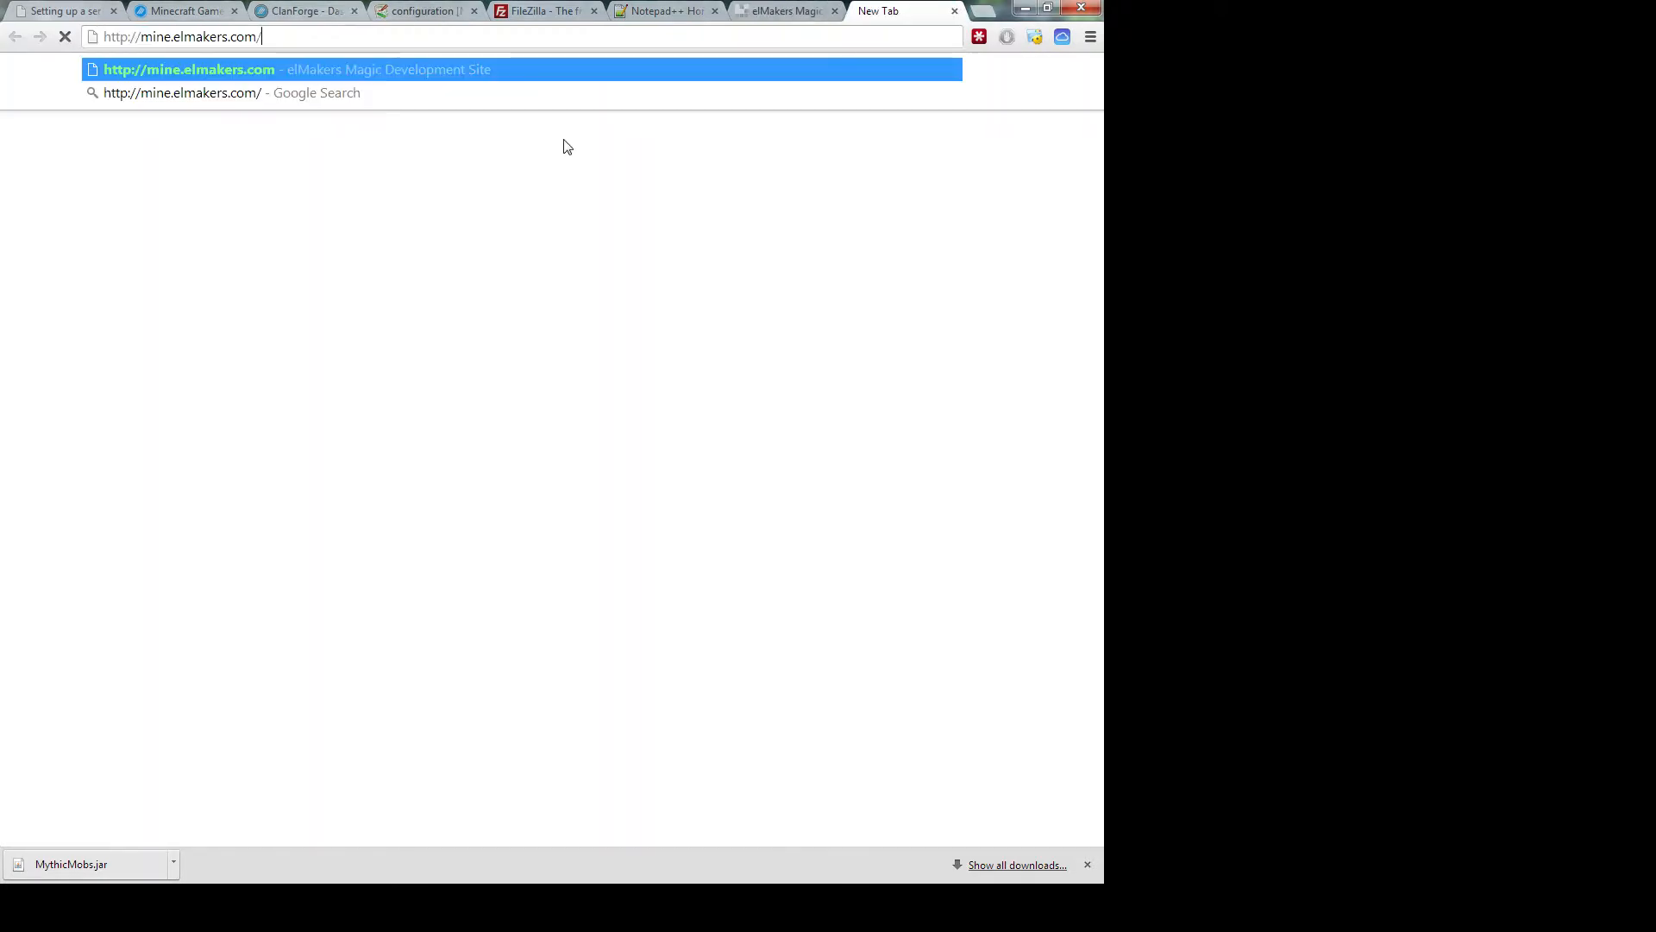
key(Return)
click(784, 14)
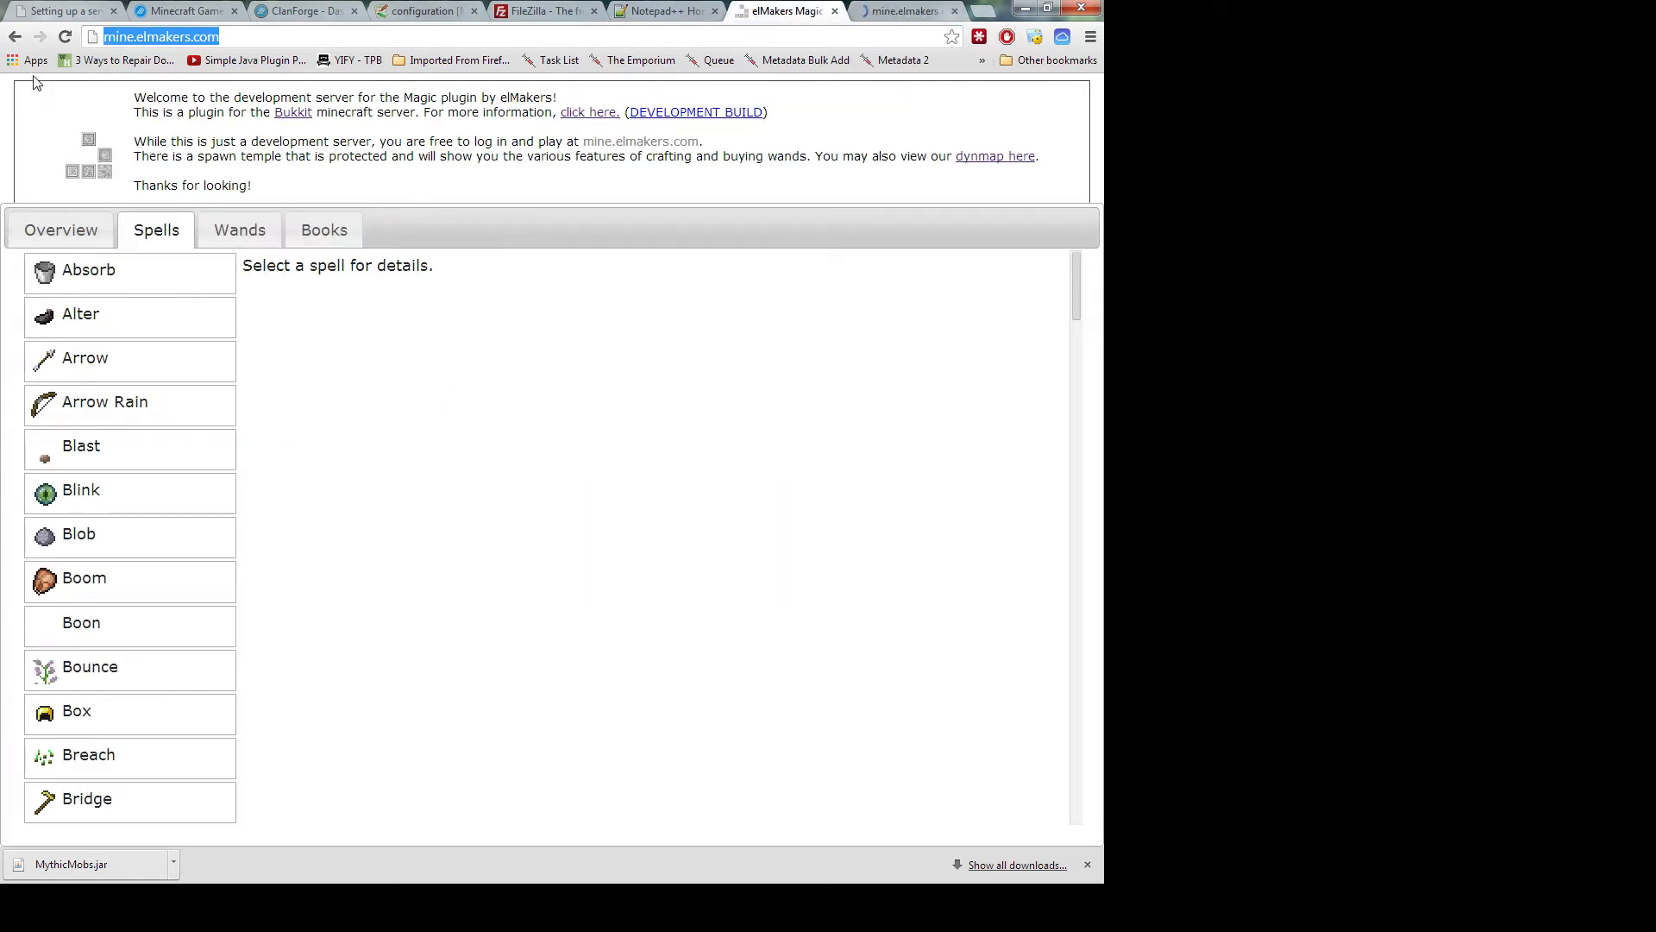
click(13, 38)
click(14, 38)
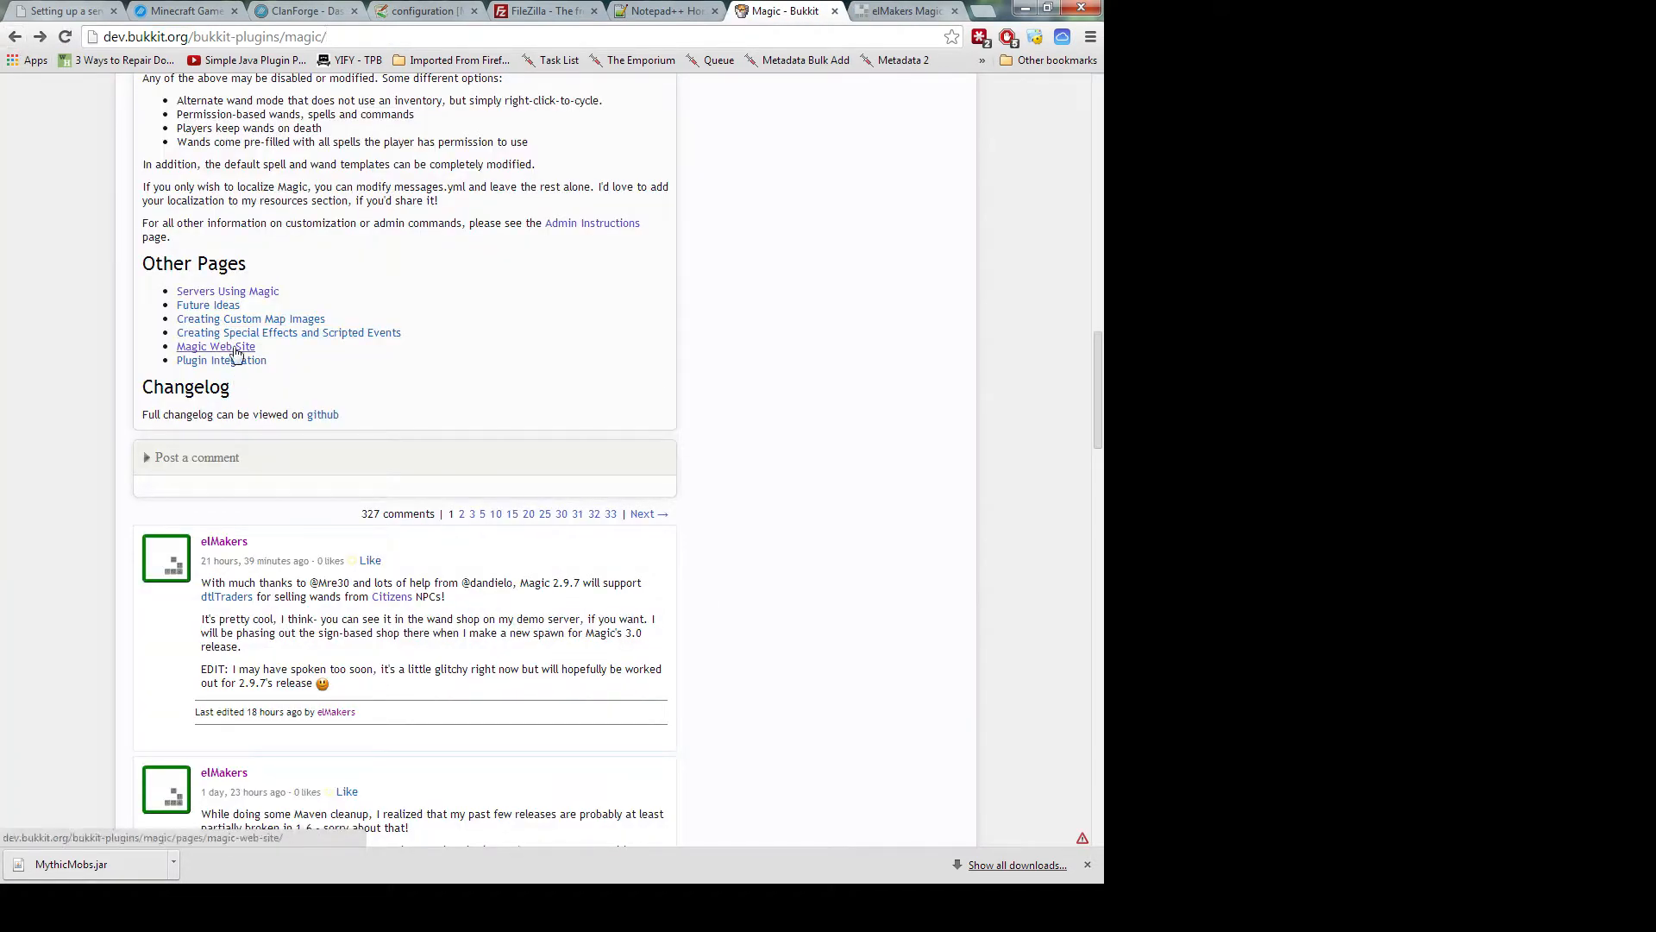
On the Magic BukkitDev page, open the Admin Instructions link
click(881, 11)
click(782, 13)
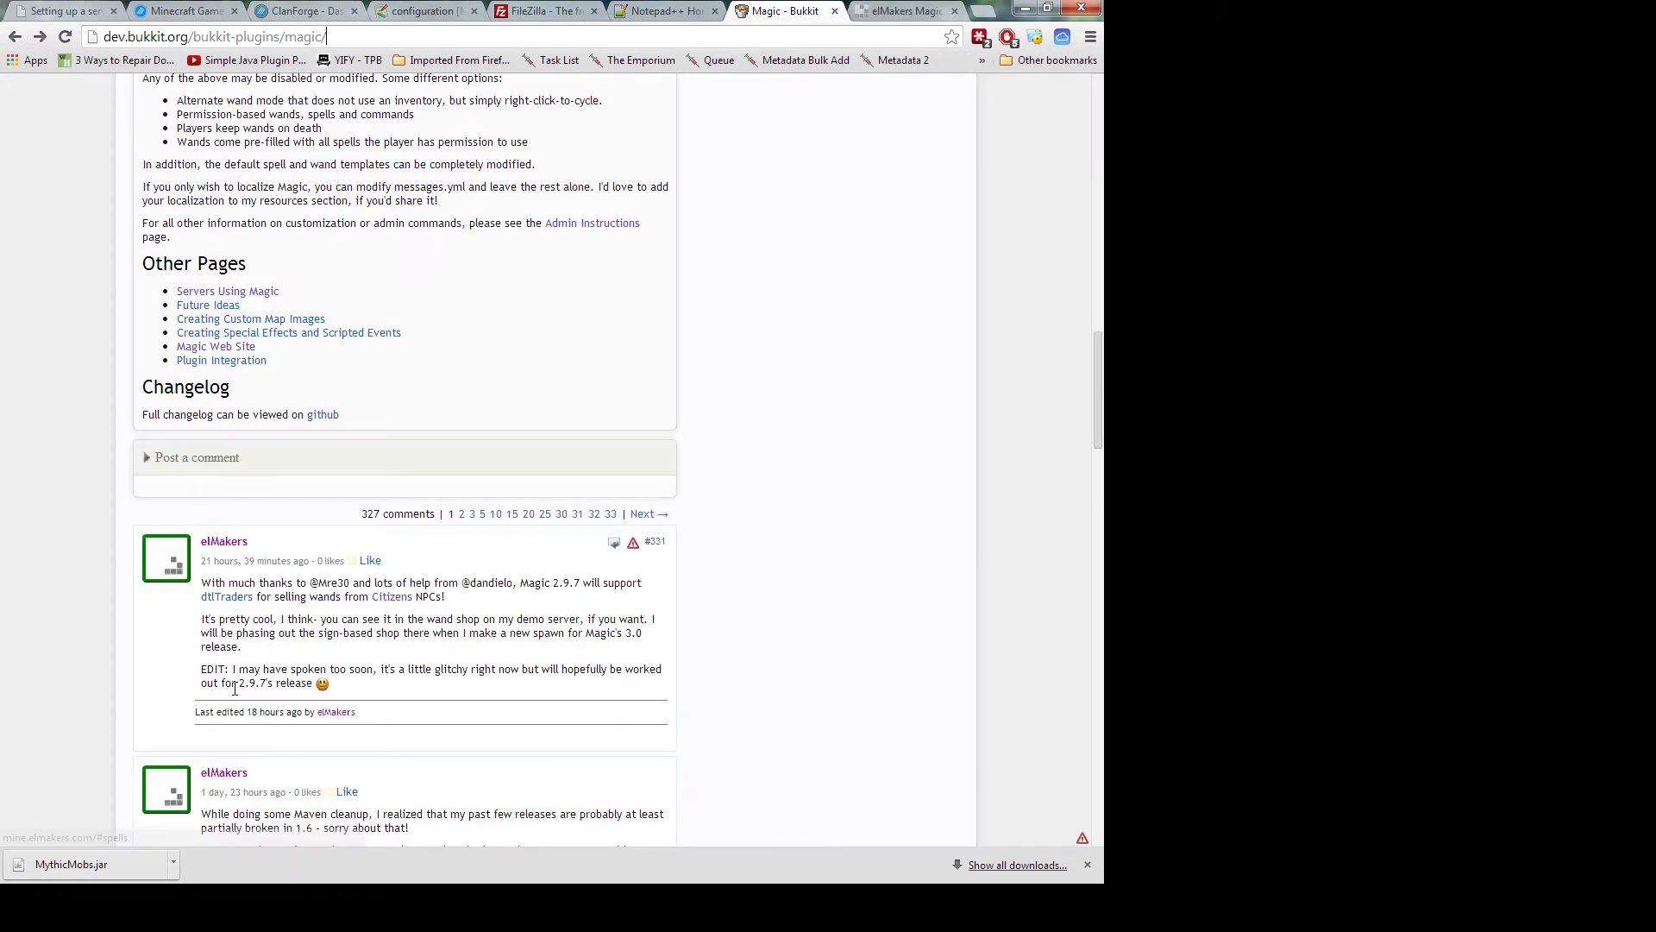
scroll(242, 655, down, 3)
scroll(237, 681, up, 3)
scroll(234, 689, up, 2)
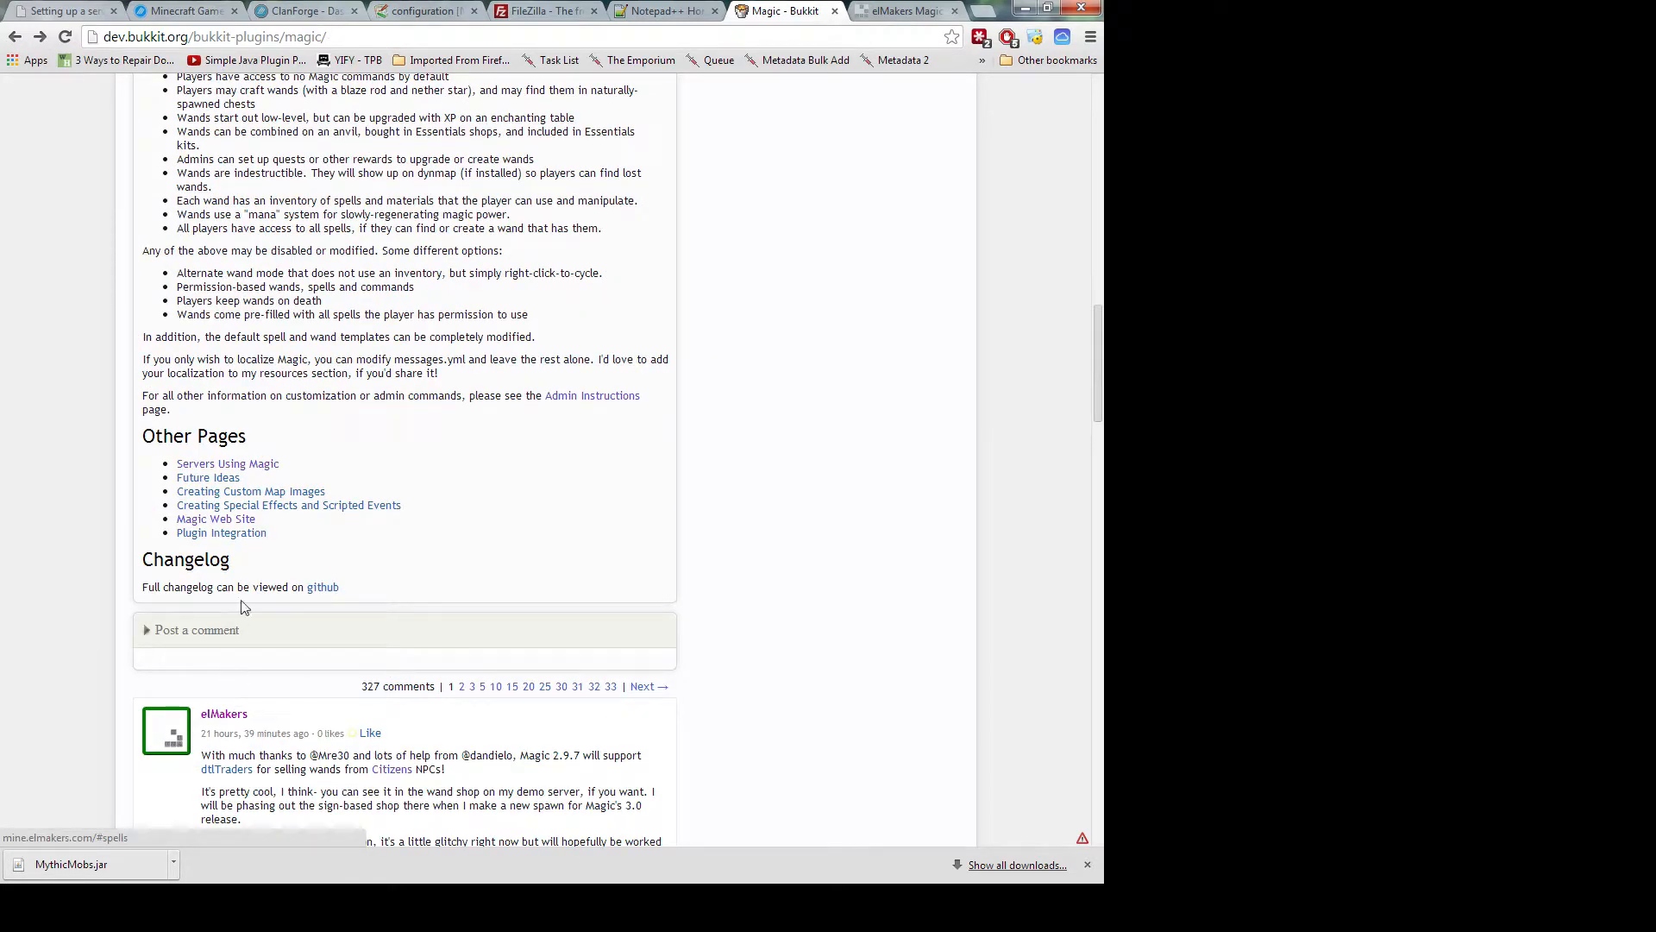
scroll(338, 509, up, 2)
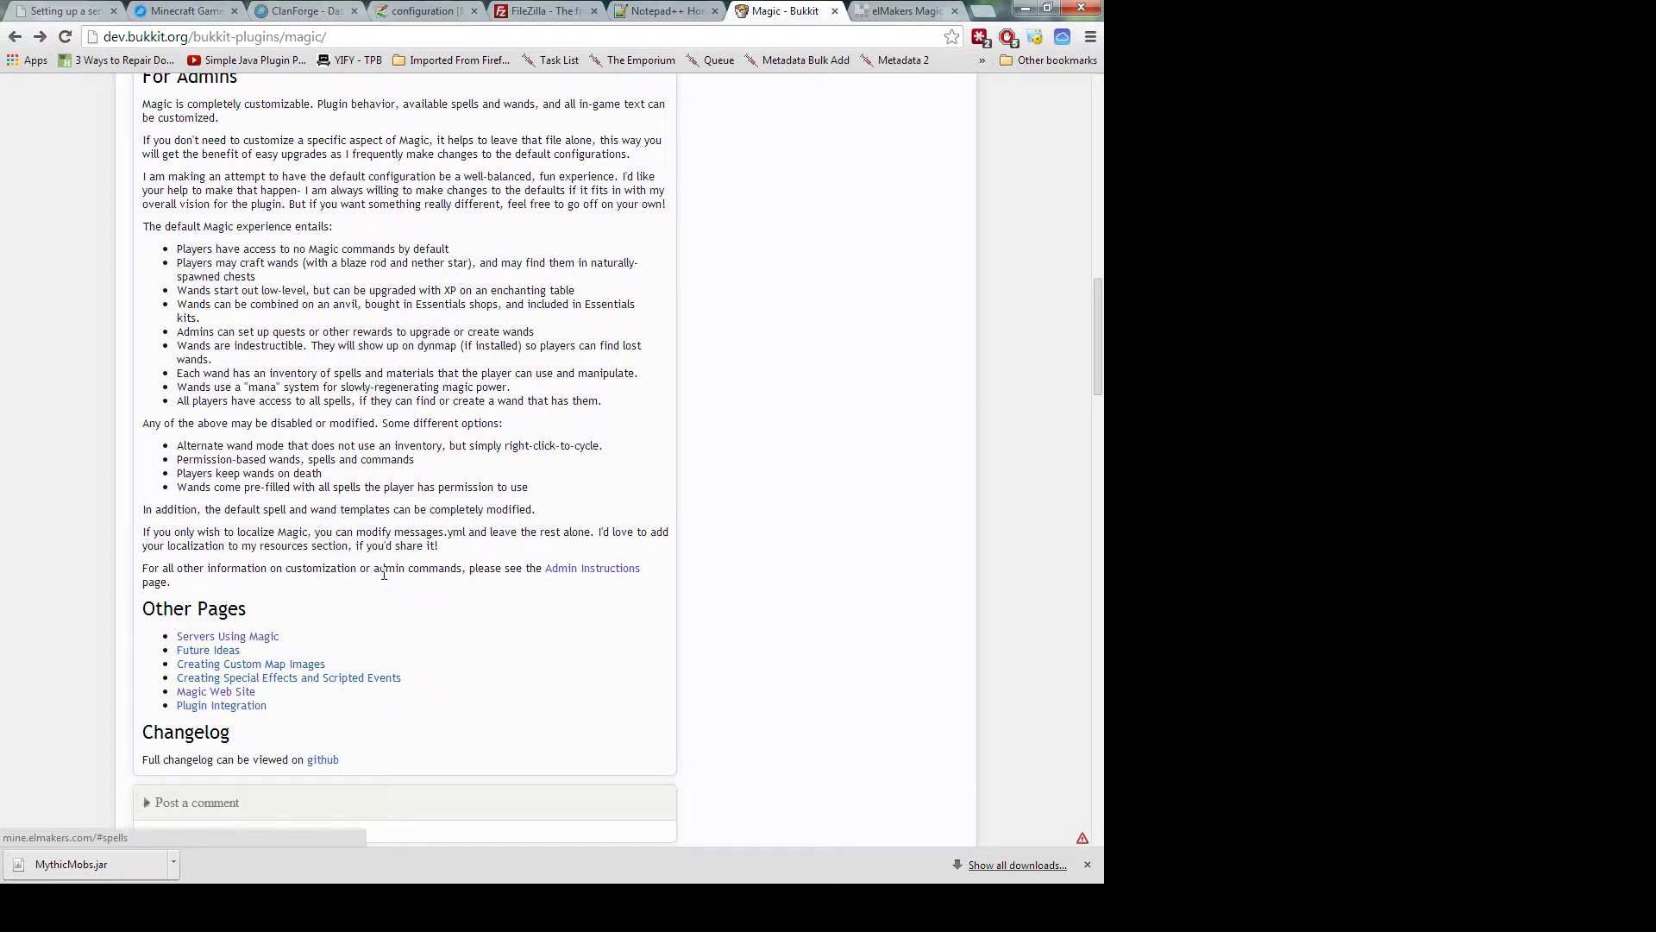
click(560, 571)
Scroll to the Customizing Spells section, select and deselect its text, then return to FileZilla
scroll(328, 479, down, 4)
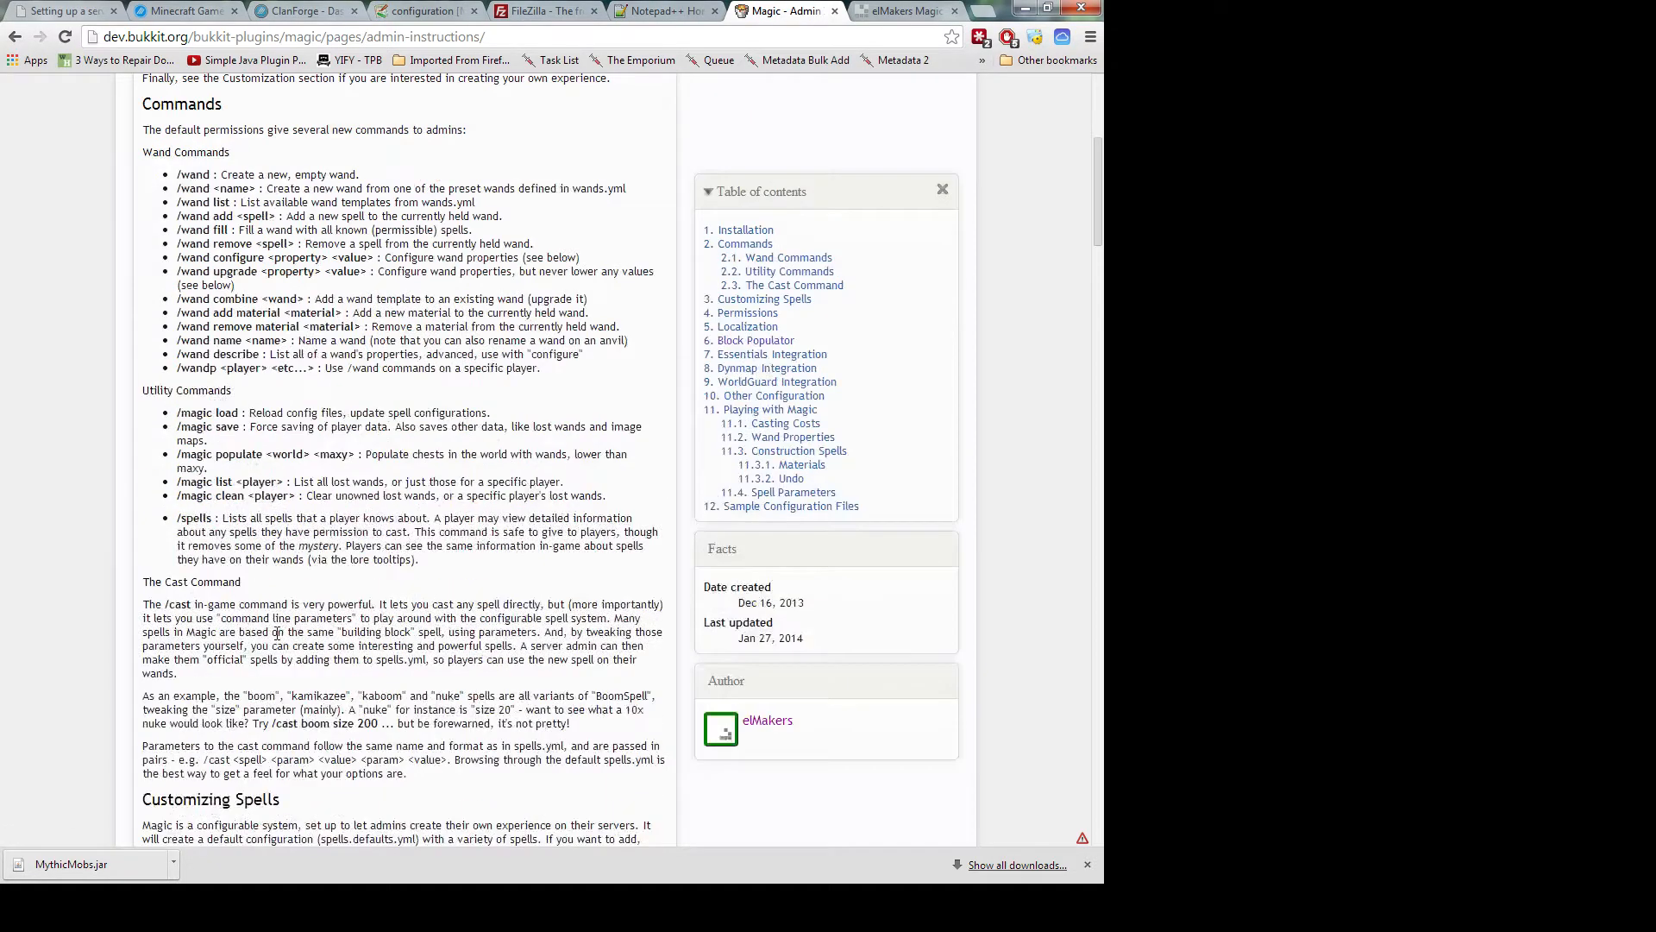
scroll(277, 633, up, 4)
scroll(277, 635, down, 1)
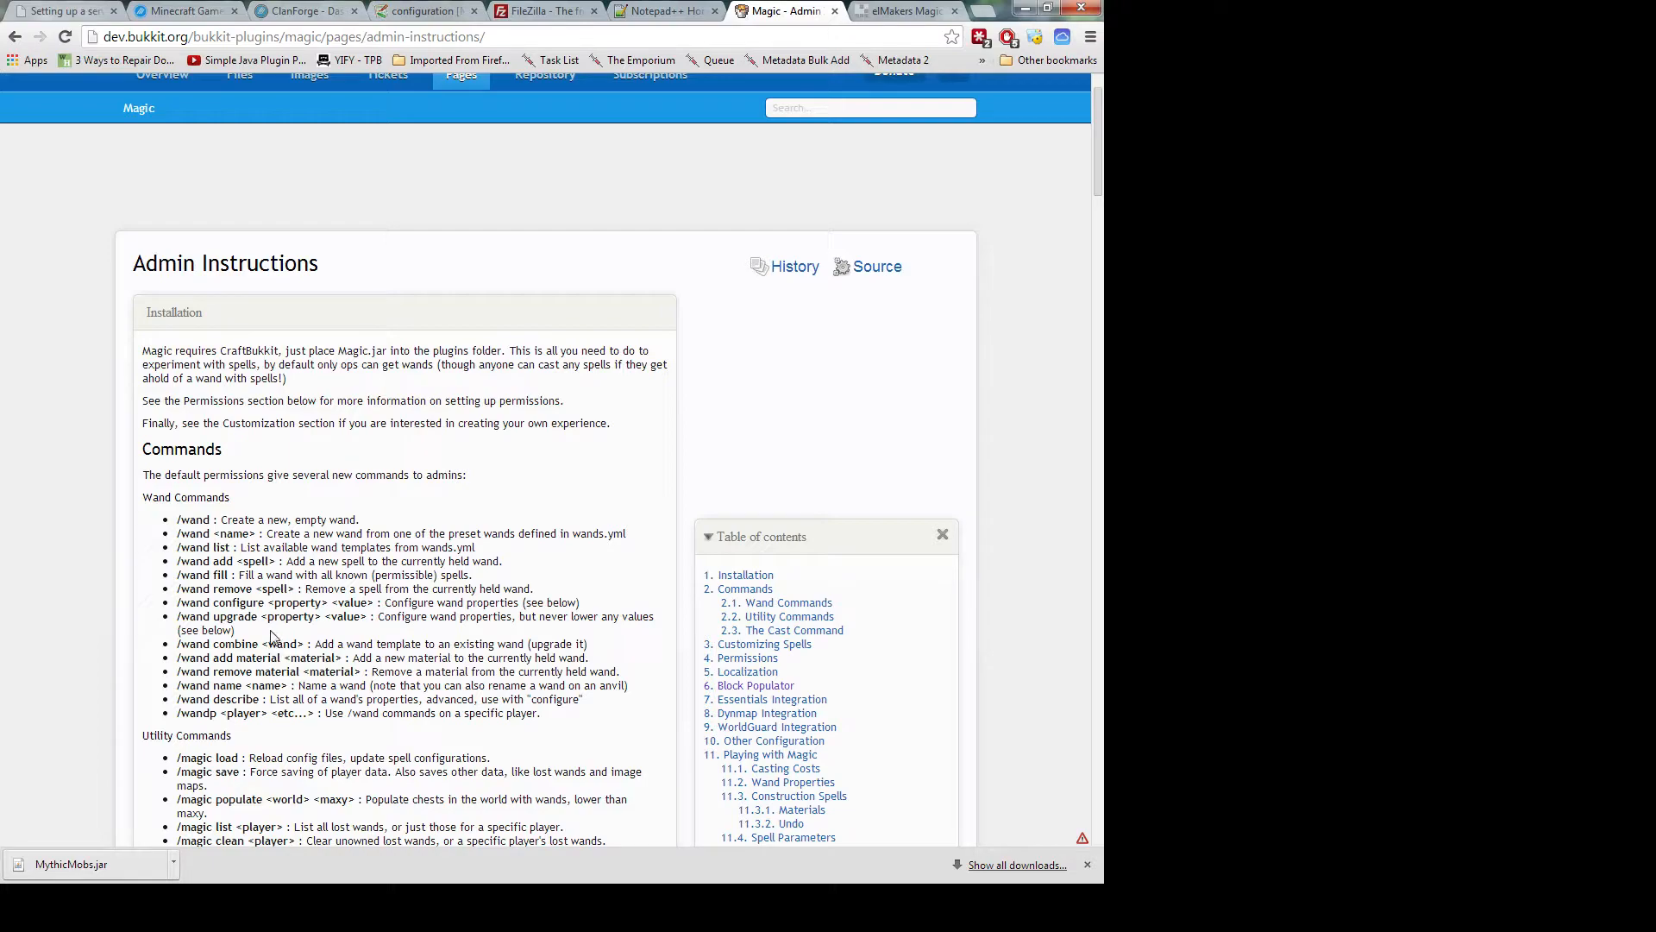
scroll(271, 637, down, 1)
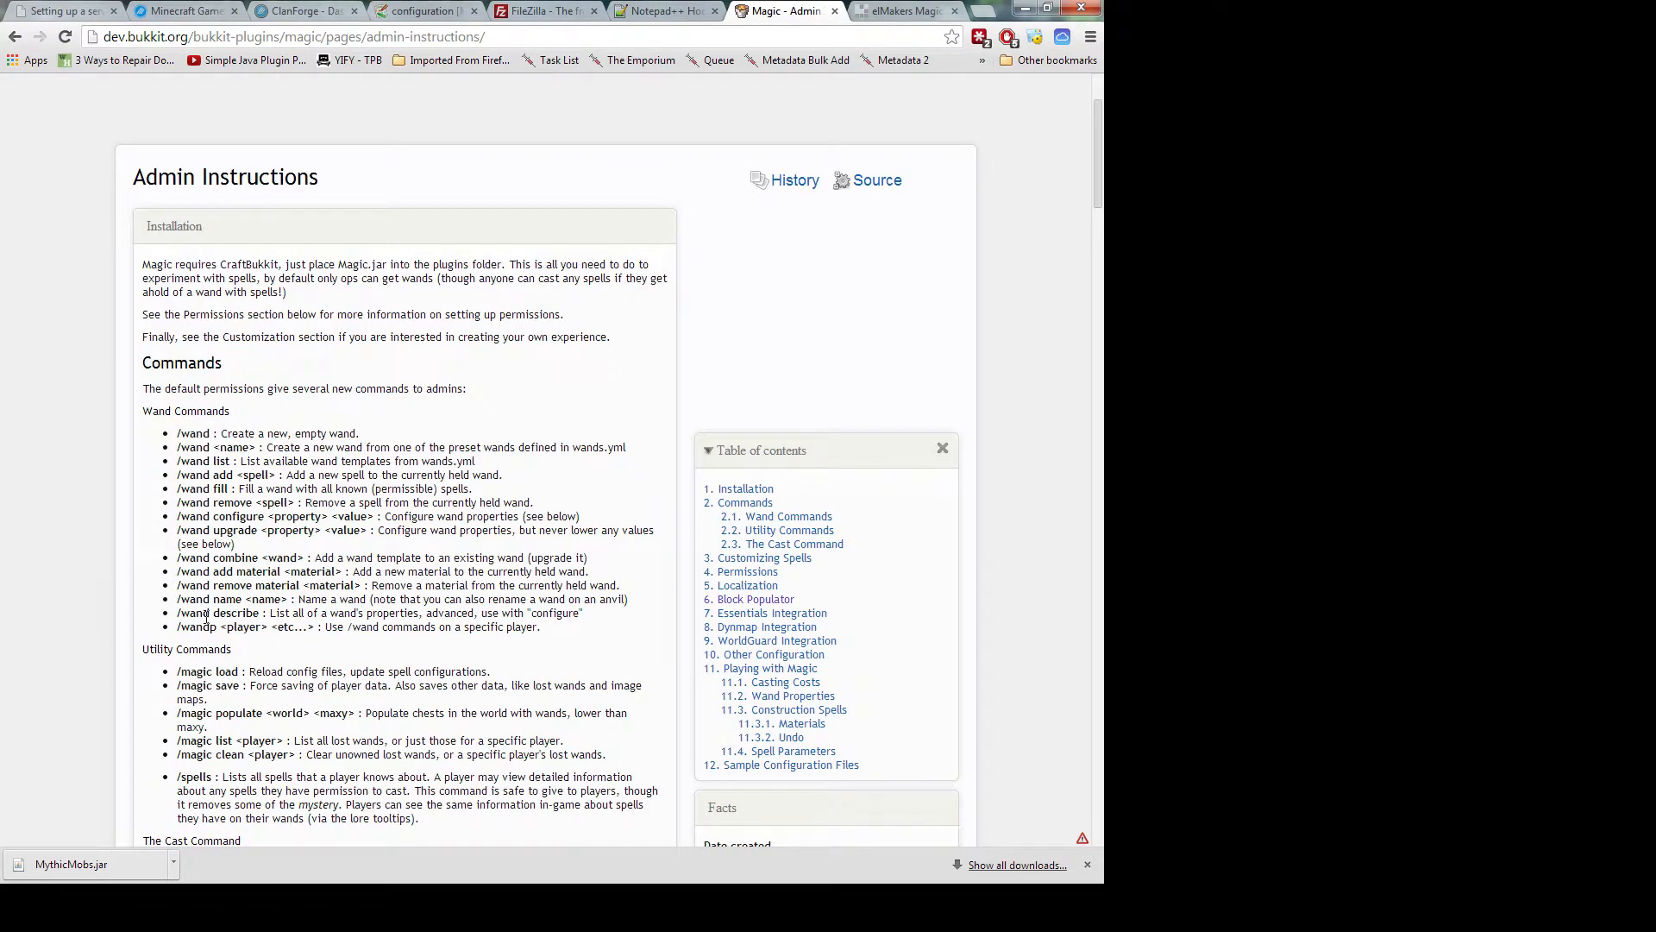
scroll(206, 616, down, 2)
scroll(208, 554, down, 5)
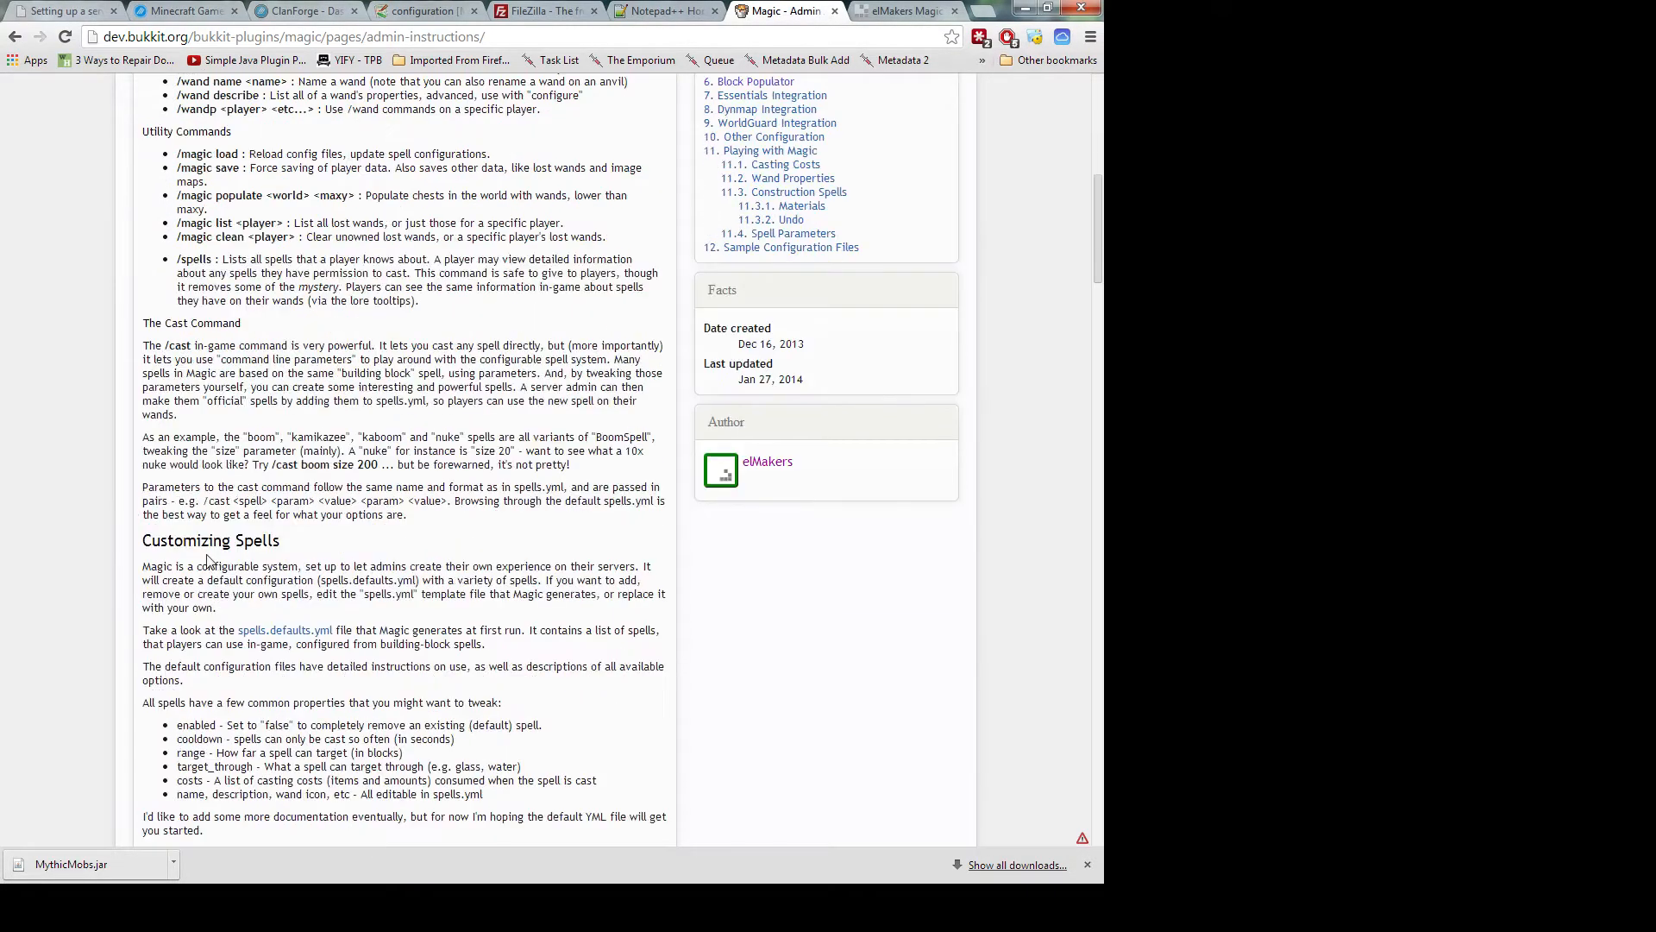
scroll(212, 466, down, 1)
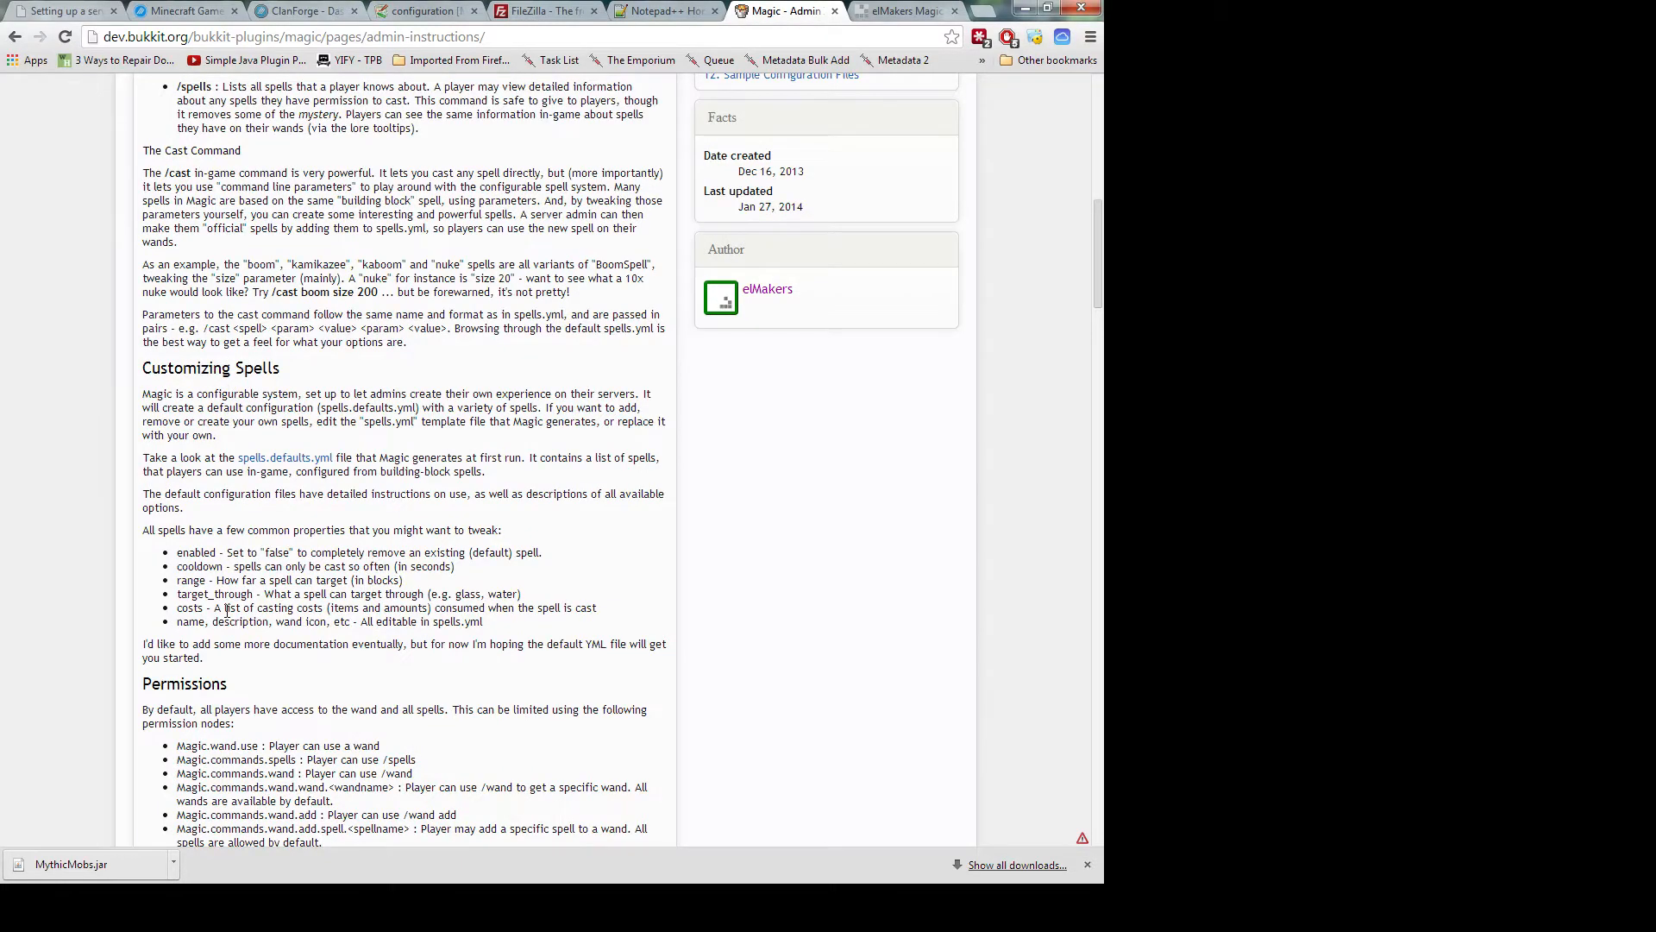
scroll(226, 610, down, 2)
scroll(224, 595, up, 2)
drag(143, 367, 426, 628)
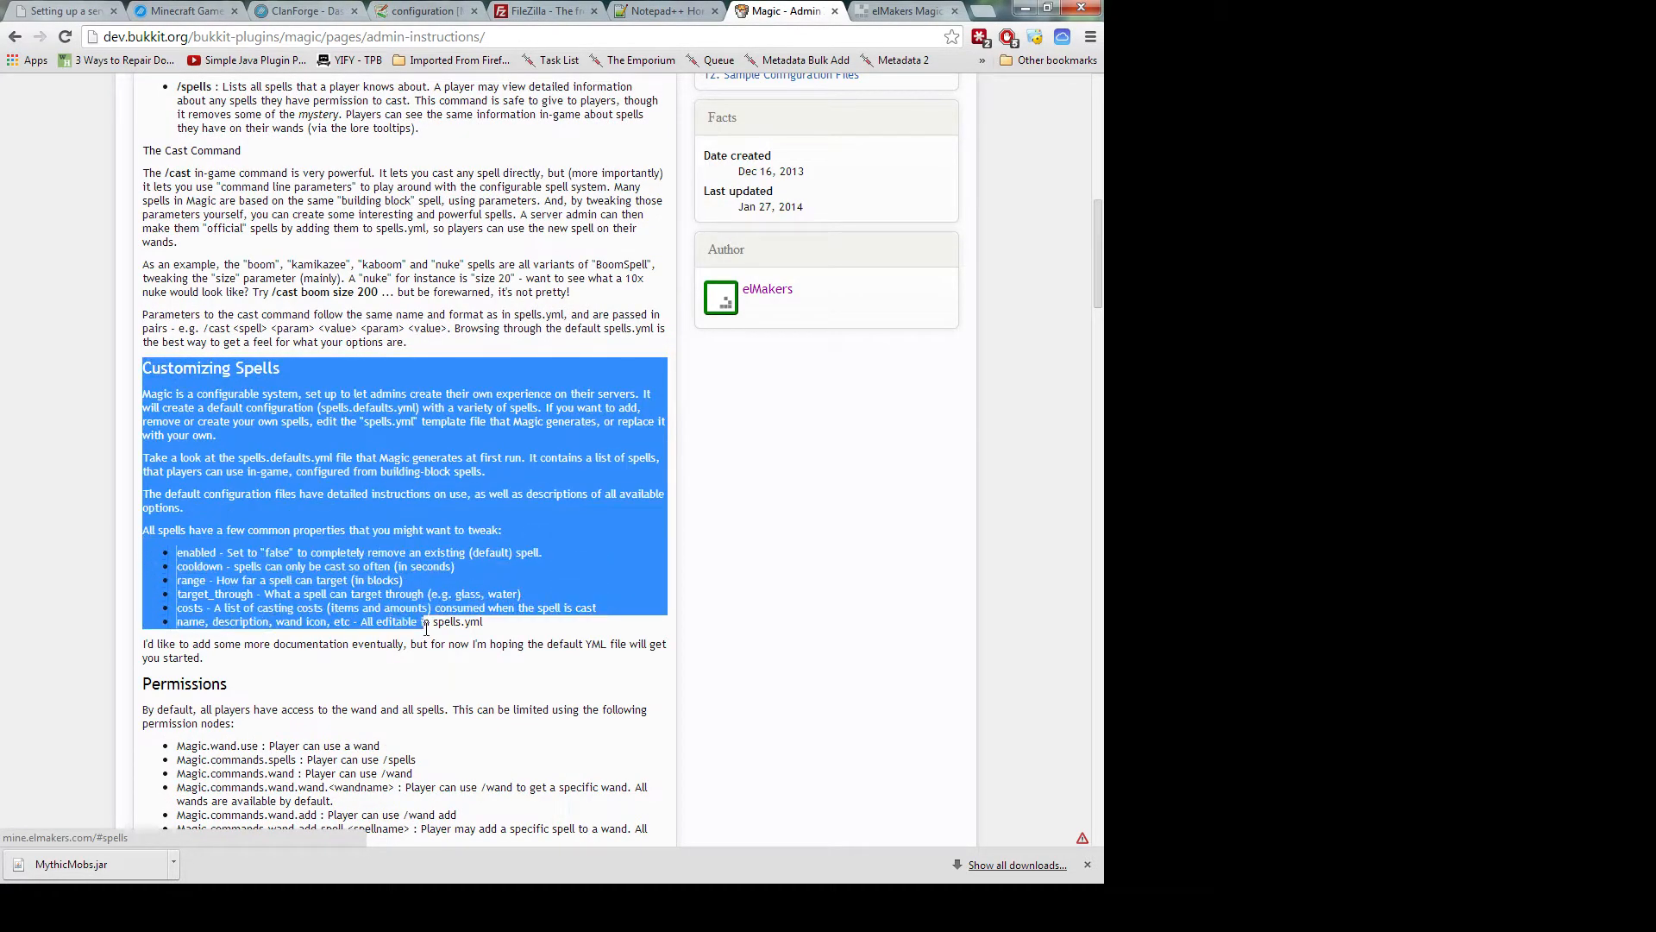
click(414, 497)
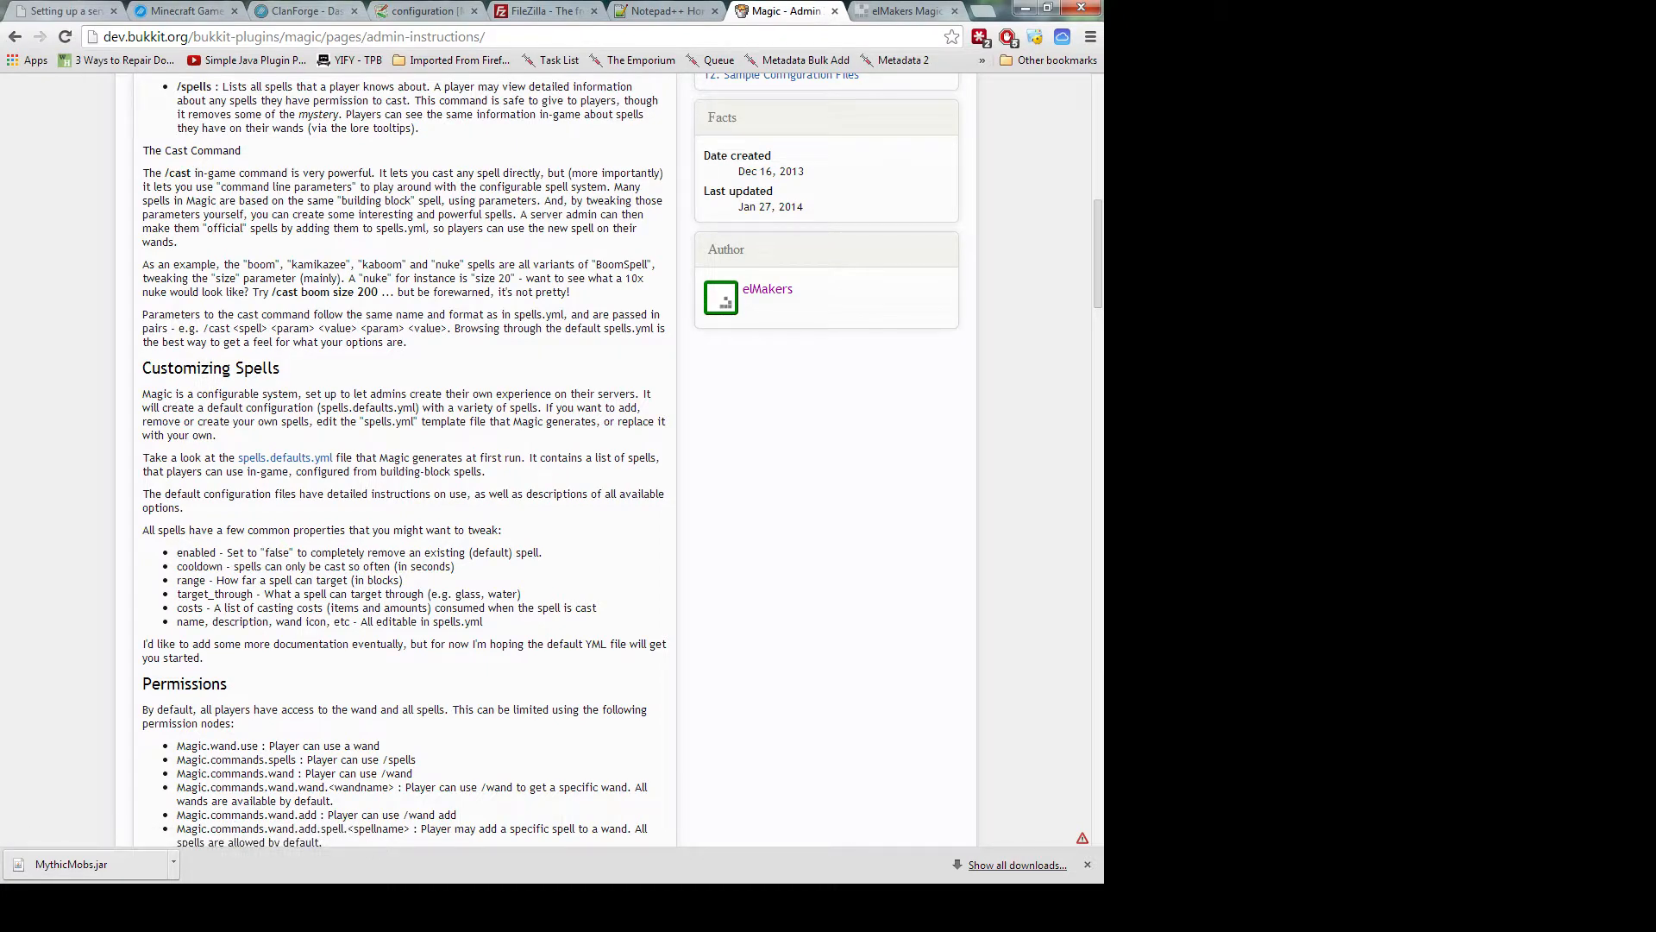
key(alt+Tab)
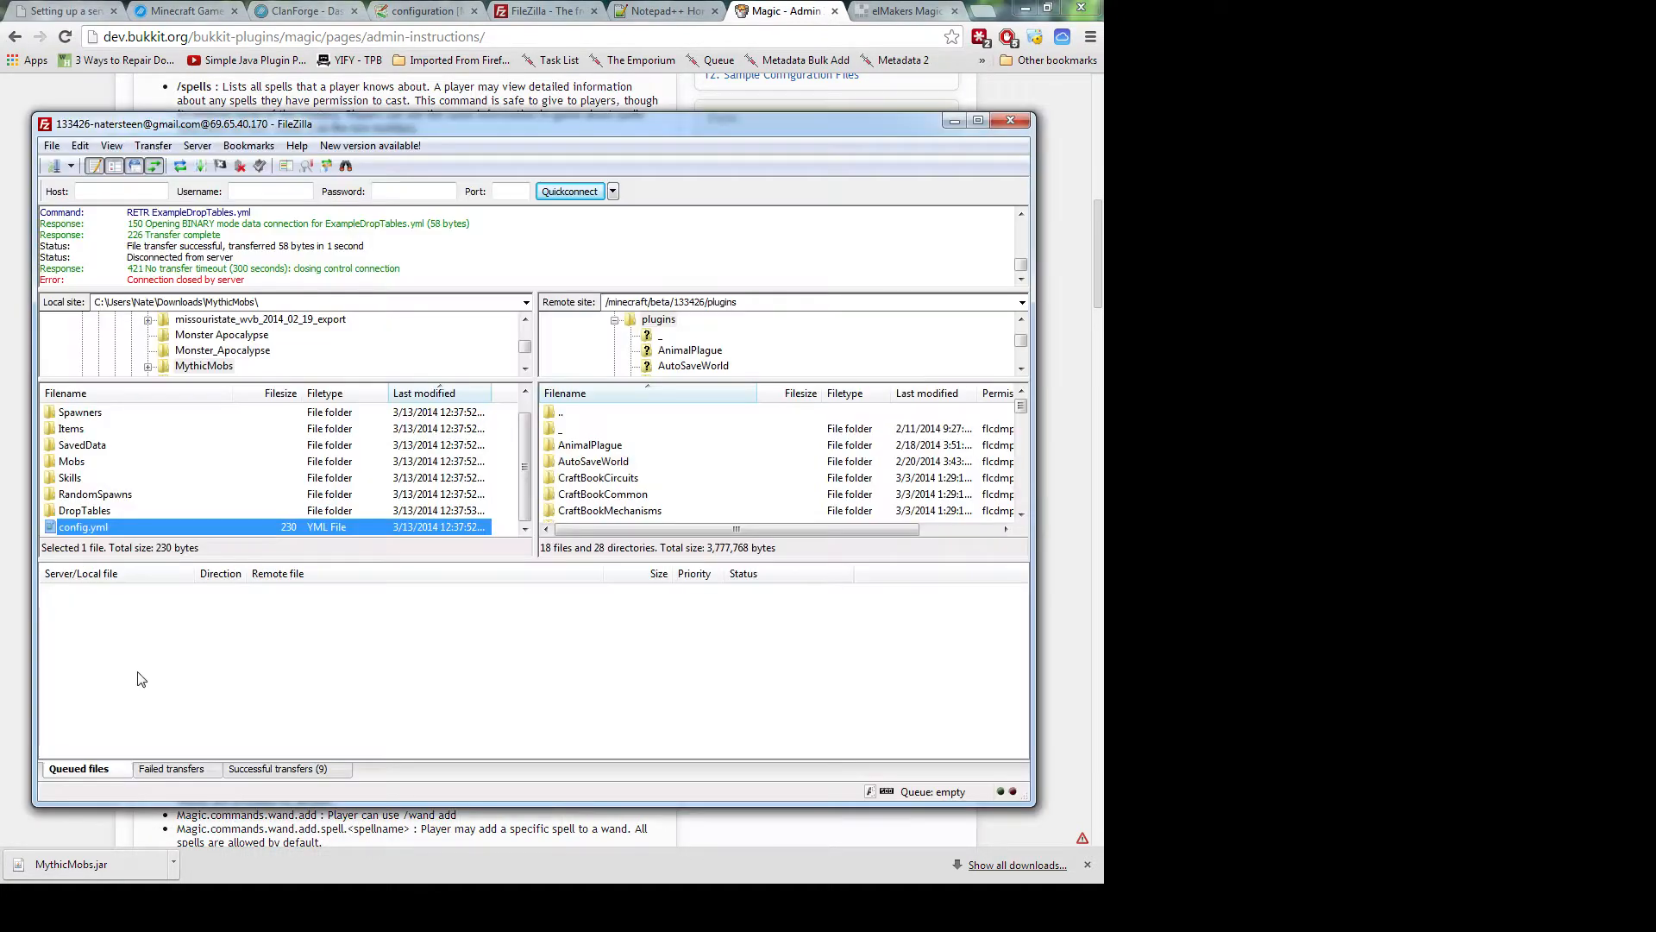
Scroll the server's plugin list and open the plugins/Magic folder in FileZilla
click(655, 493)
scroll(655, 493, down, 2)
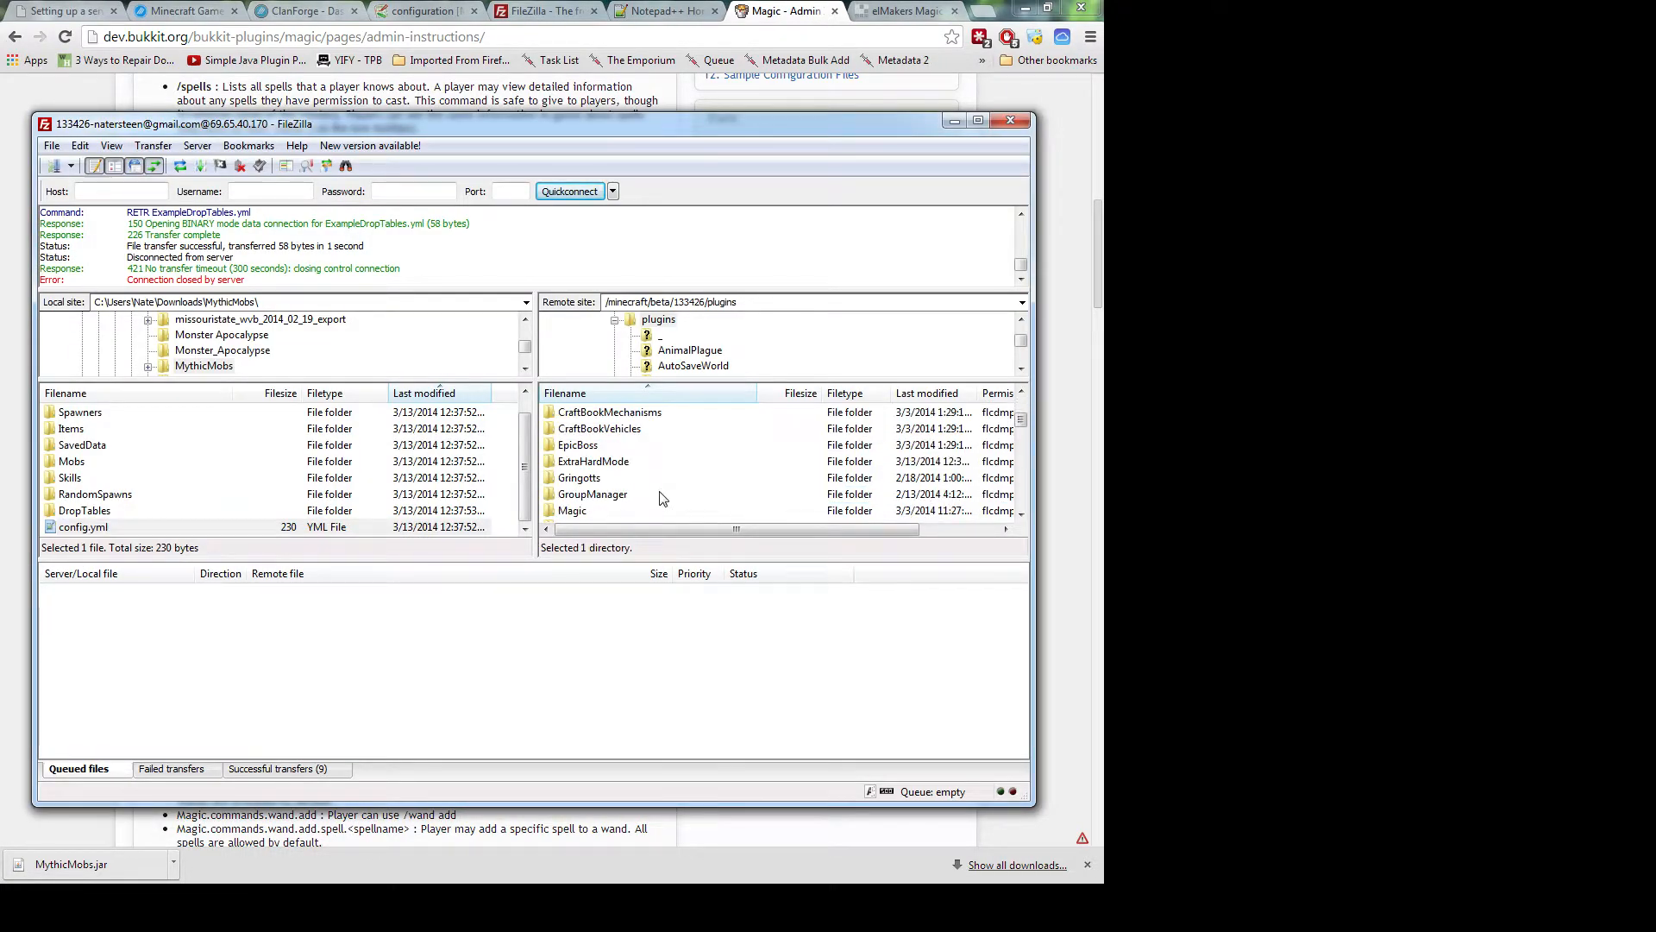
scroll(663, 499, down, 1)
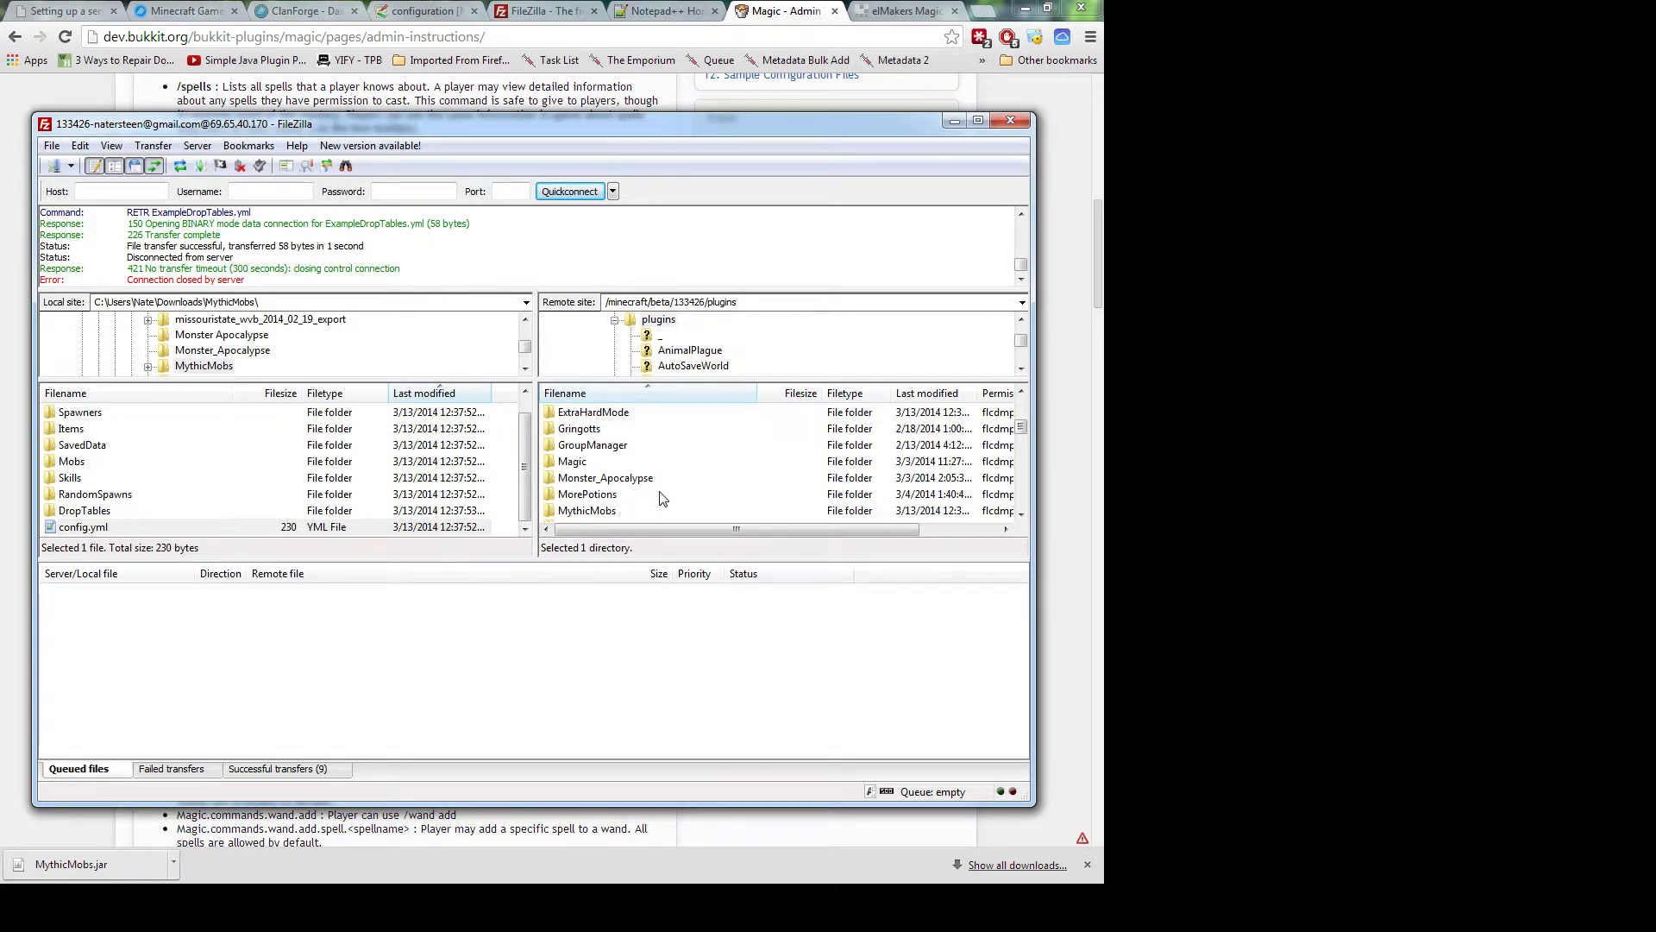
scroll(662, 498, down, 1)
double_click(593, 411)
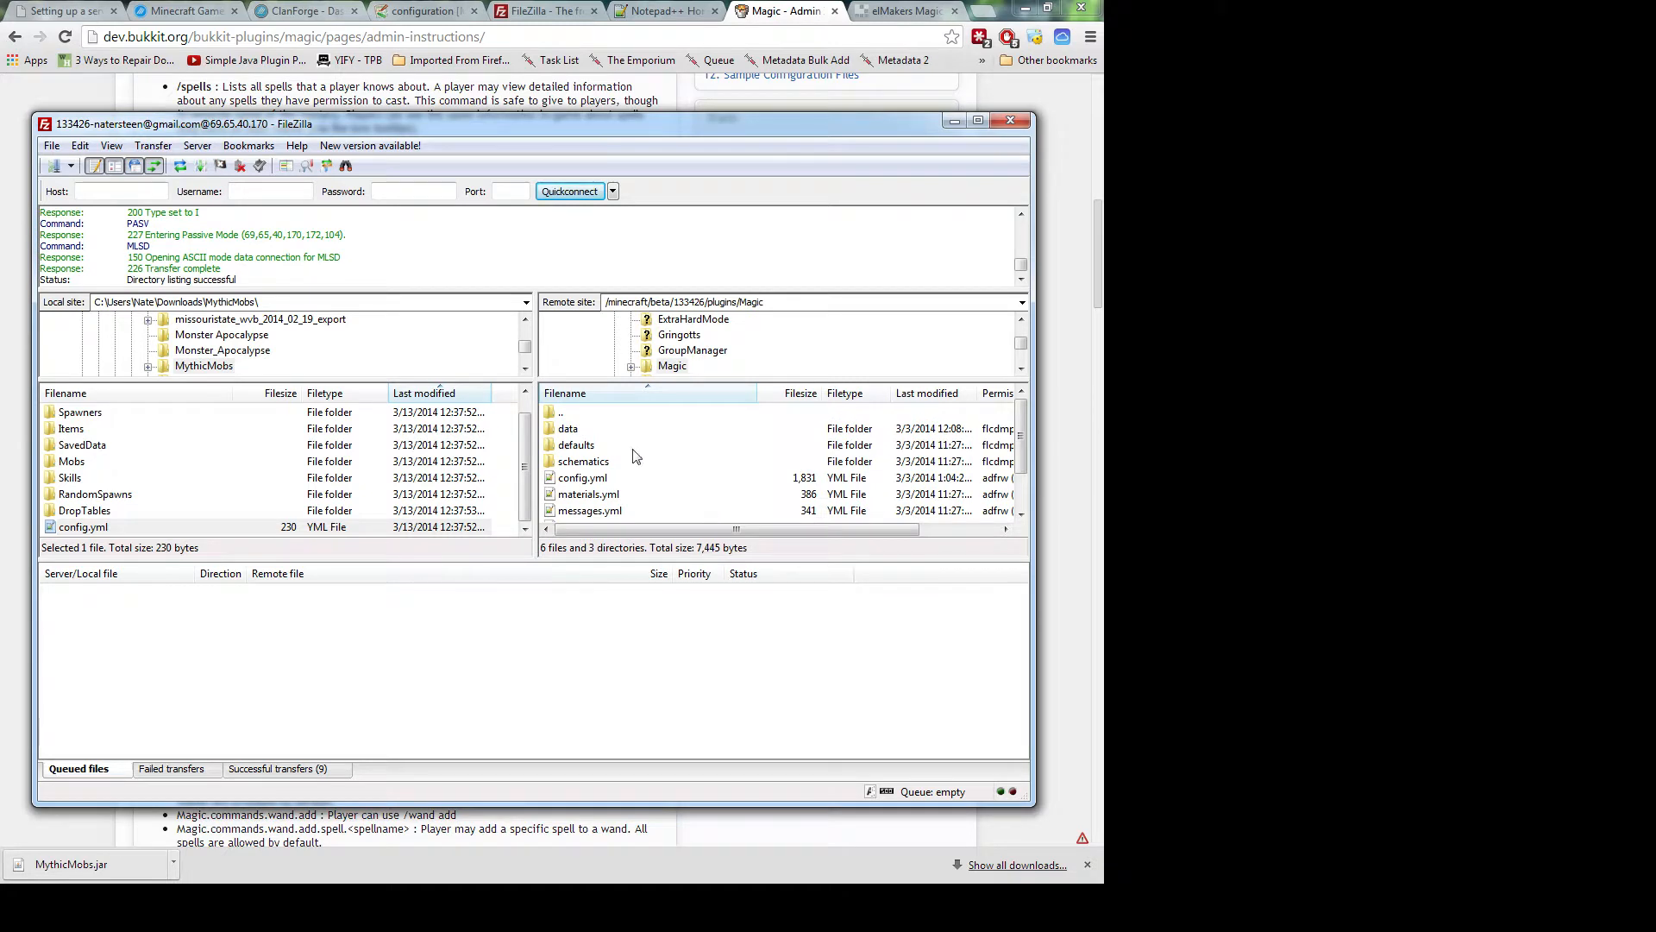
Look over spells.yml, wands.yml and populator.yml, then open the Magic defaults folder
click(586, 497)
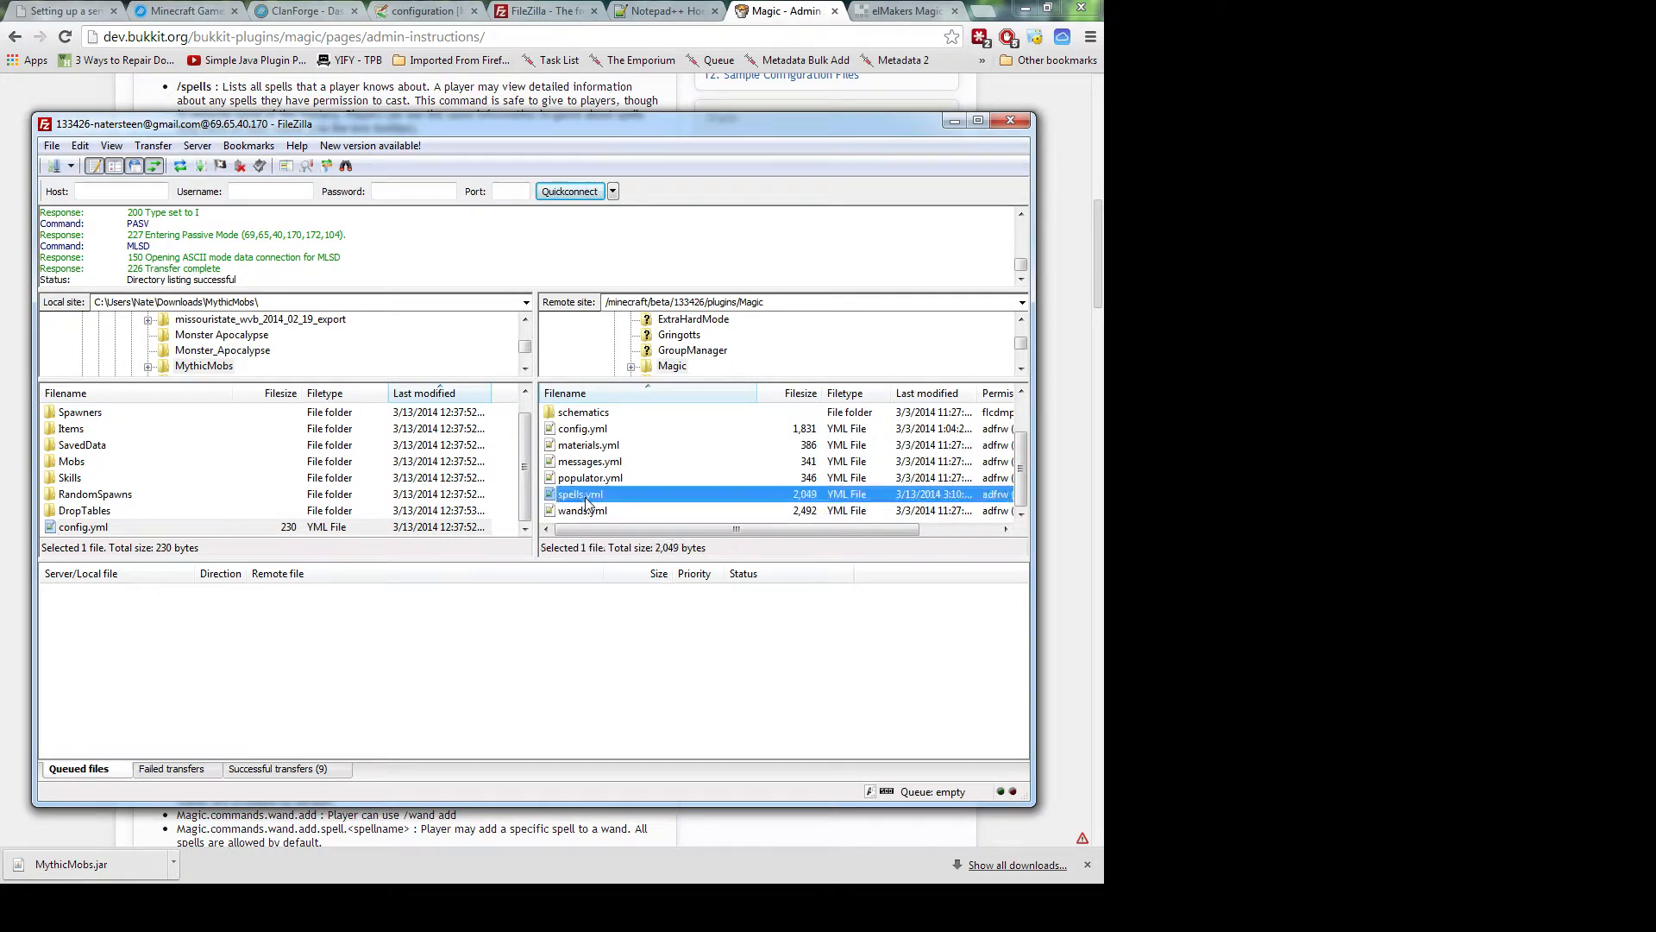
click(581, 511)
click(587, 475)
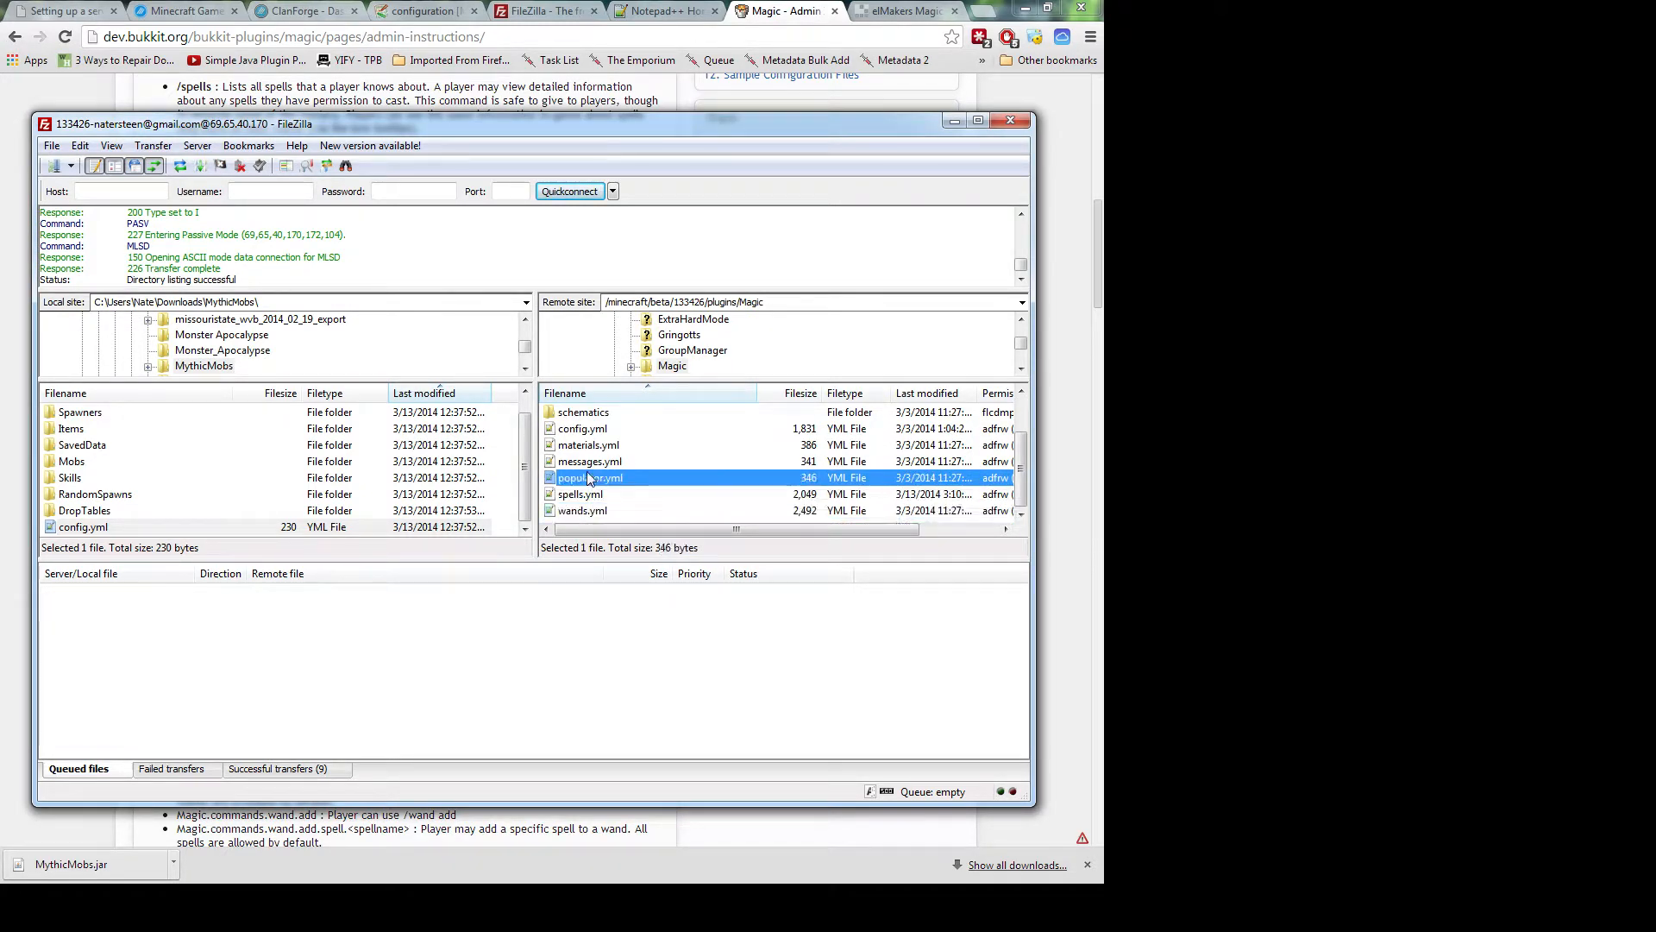
scroll(601, 489, up, 1)
double_click(595, 428)
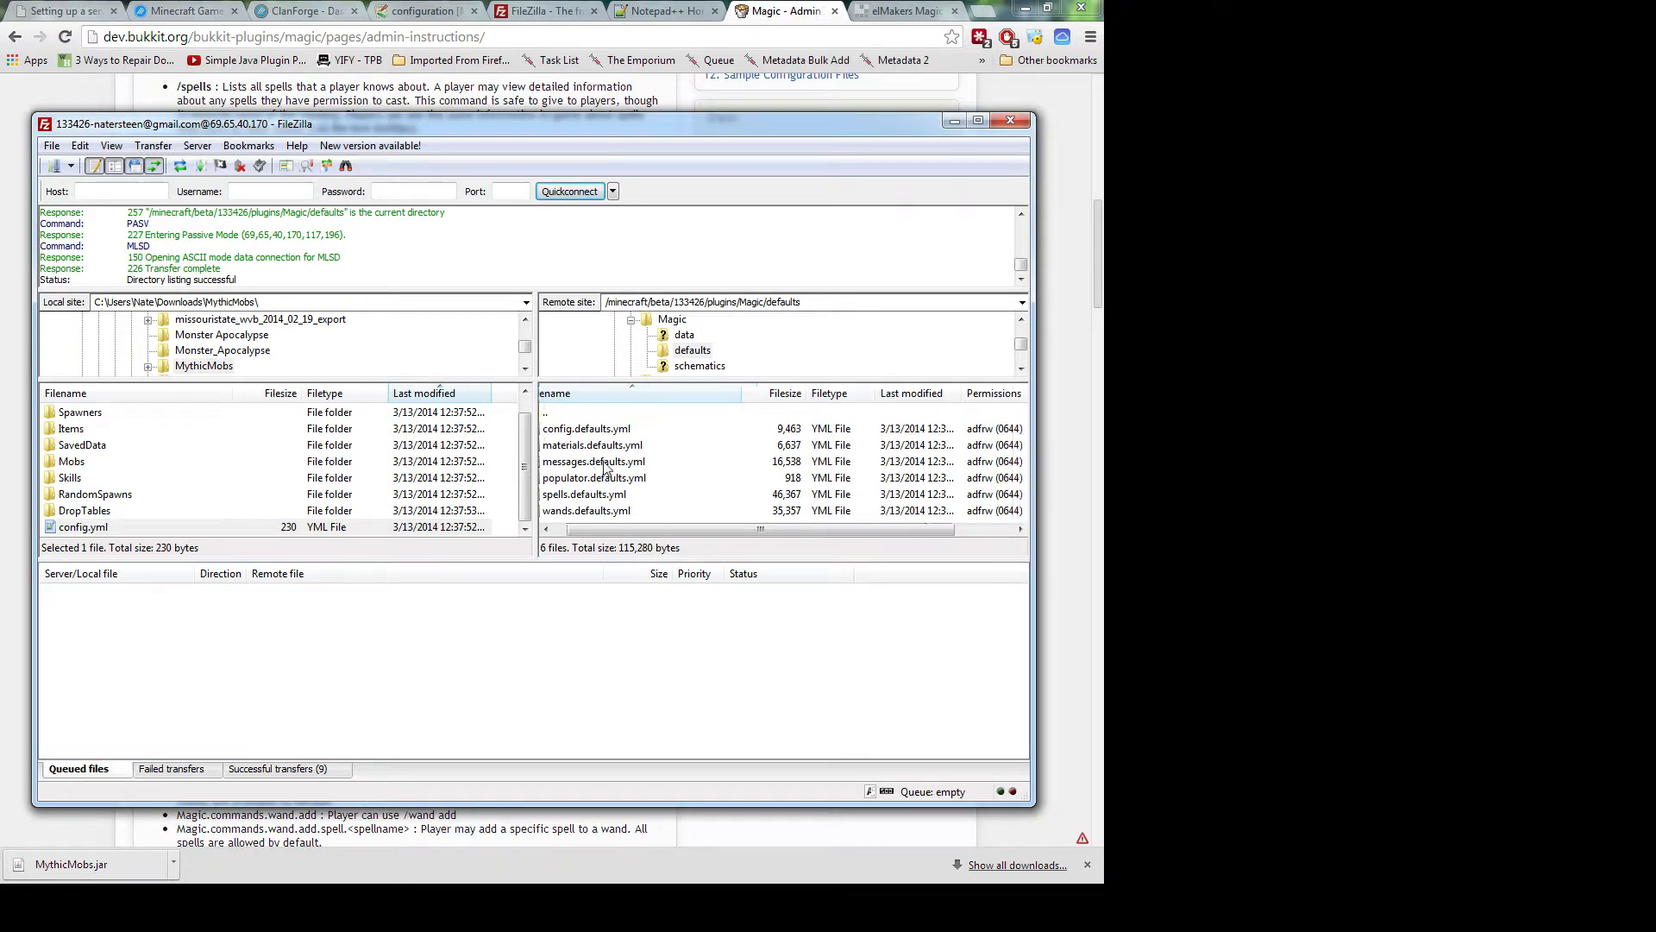
Select spells.defaults.yml and return to spells.yml in Notepad++
click(607, 466)
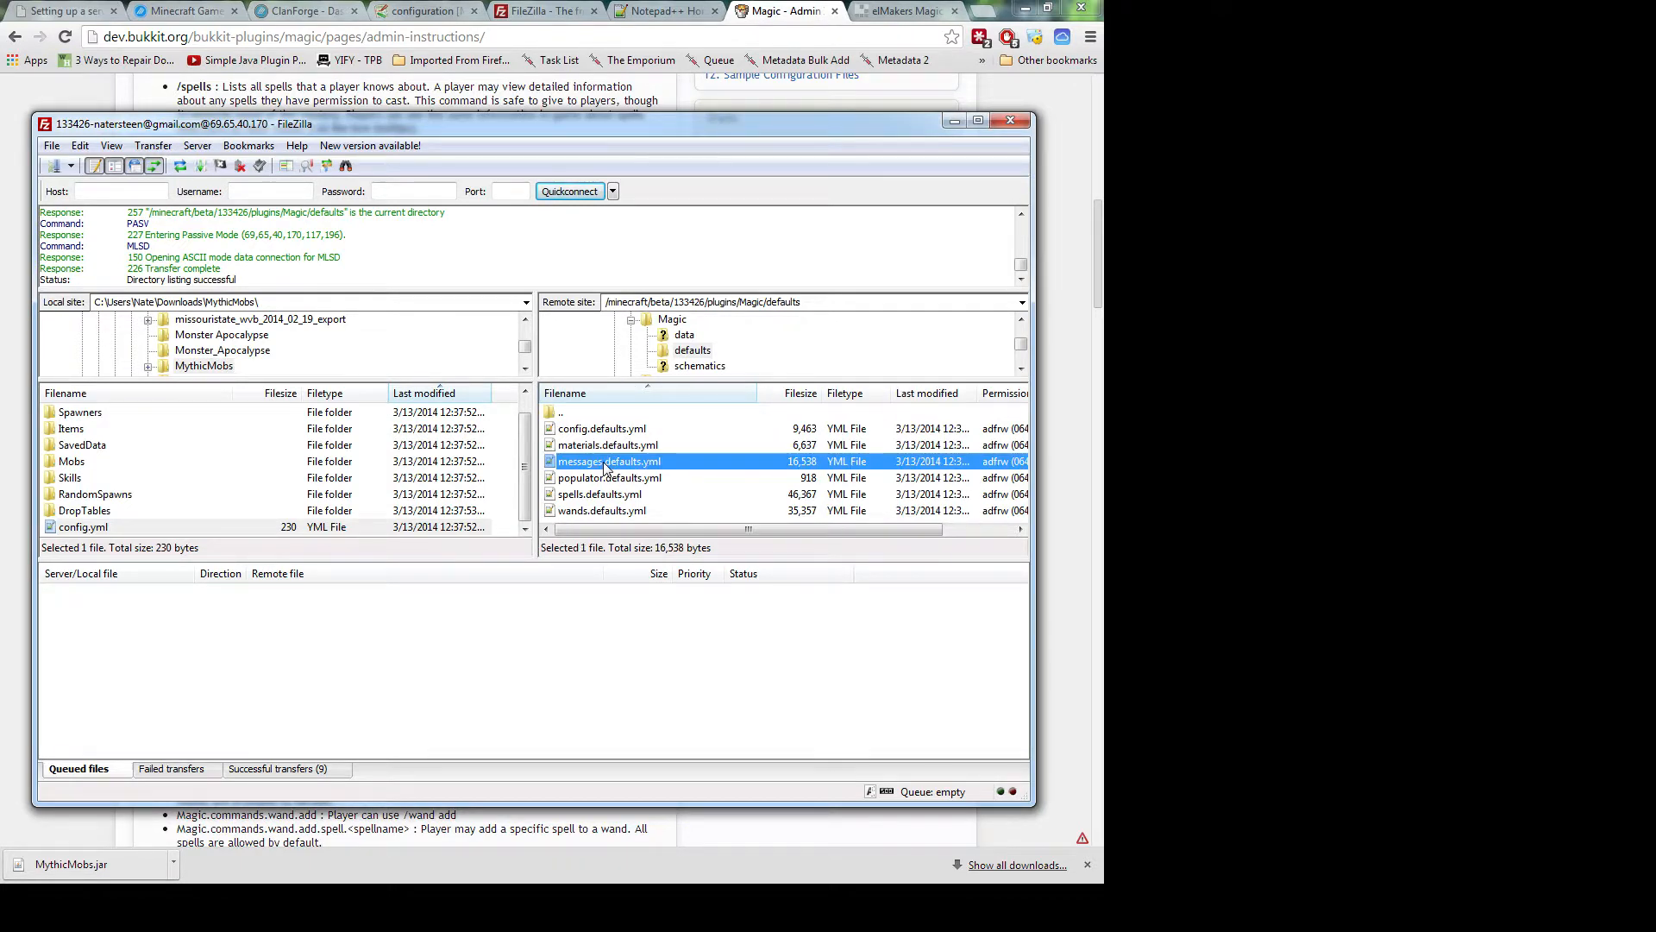
click(608, 499)
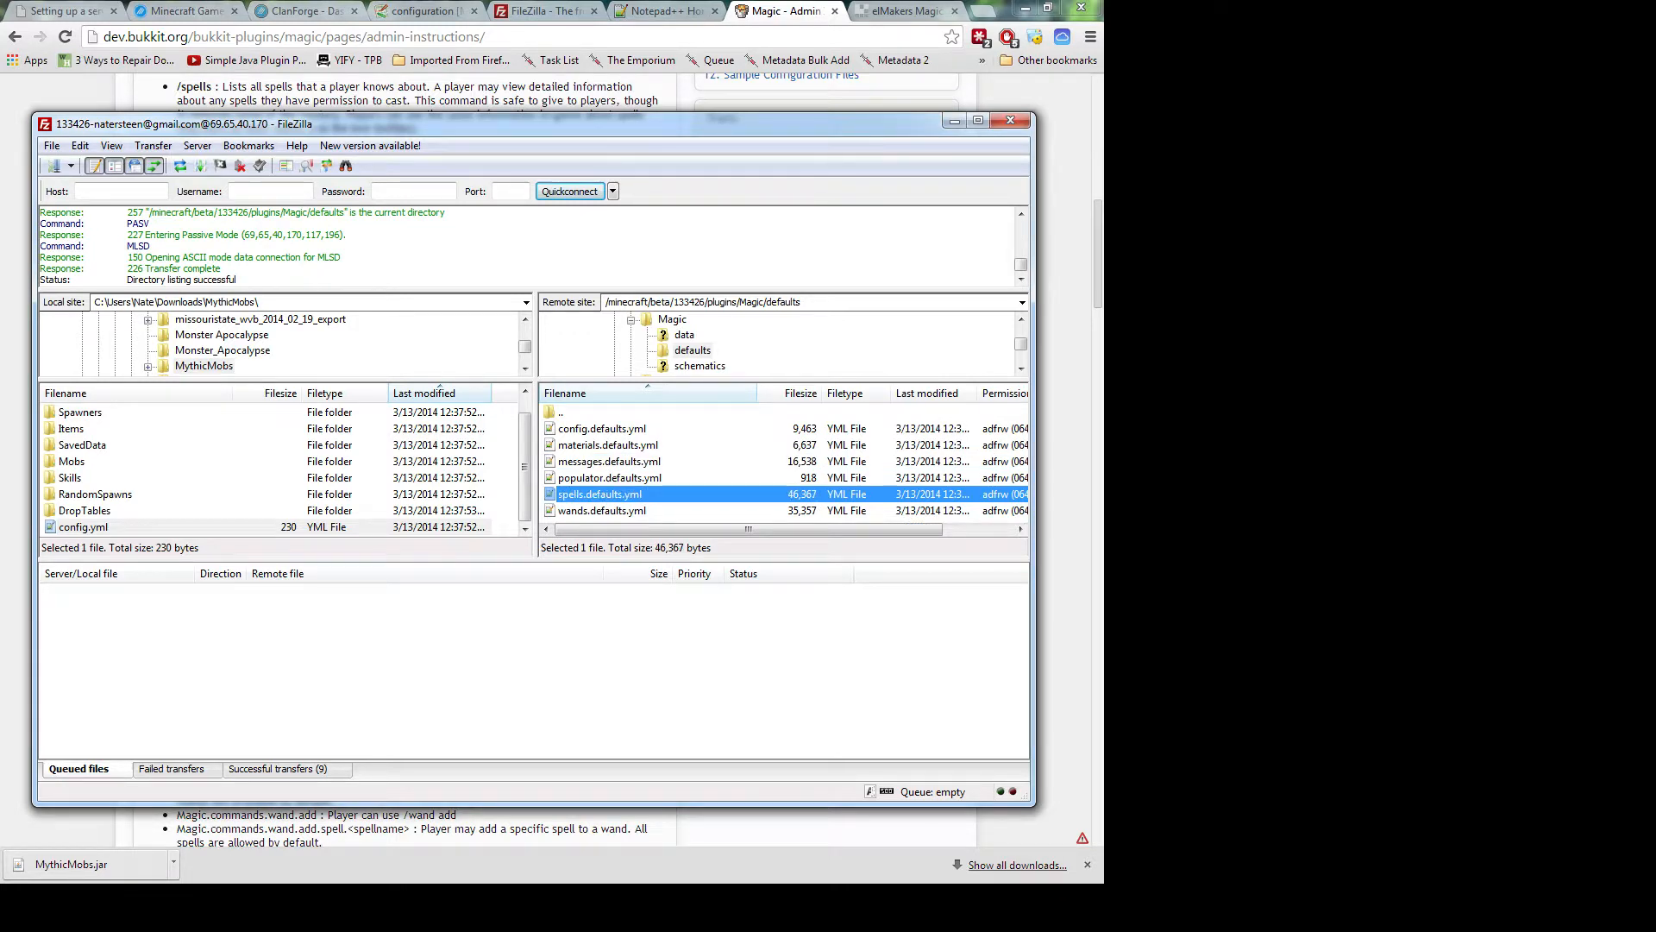
key(alt+Tab)
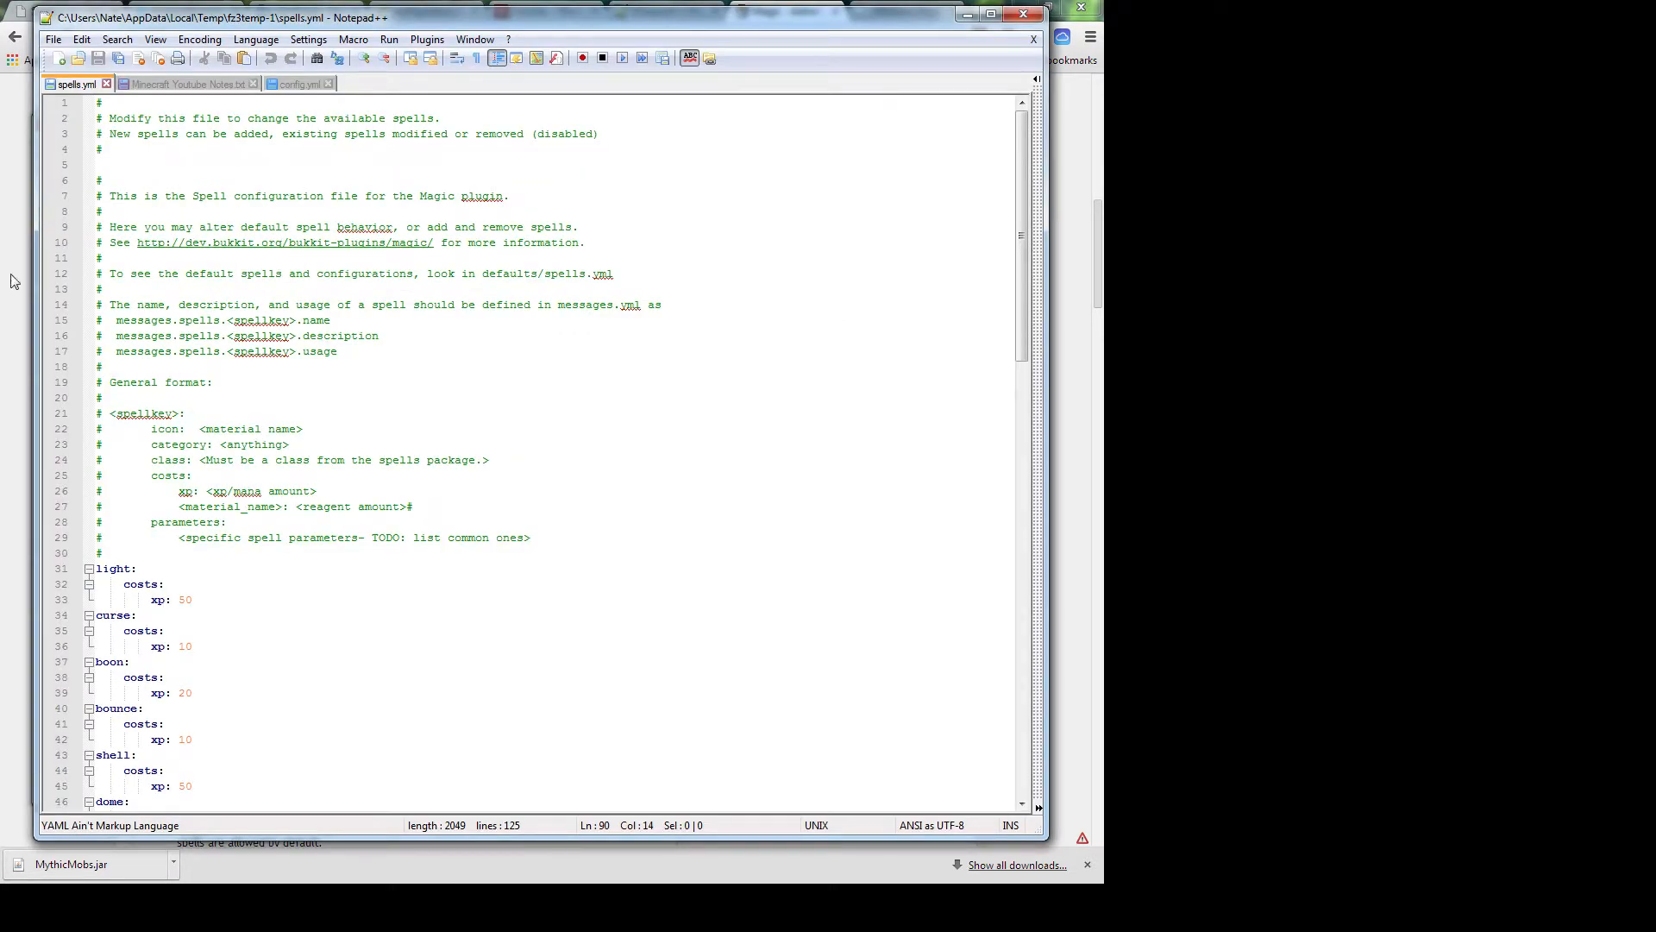
Show spells.yml and spells.defaults.yml side by side in a maximized Notepad++ window
click(761, 366)
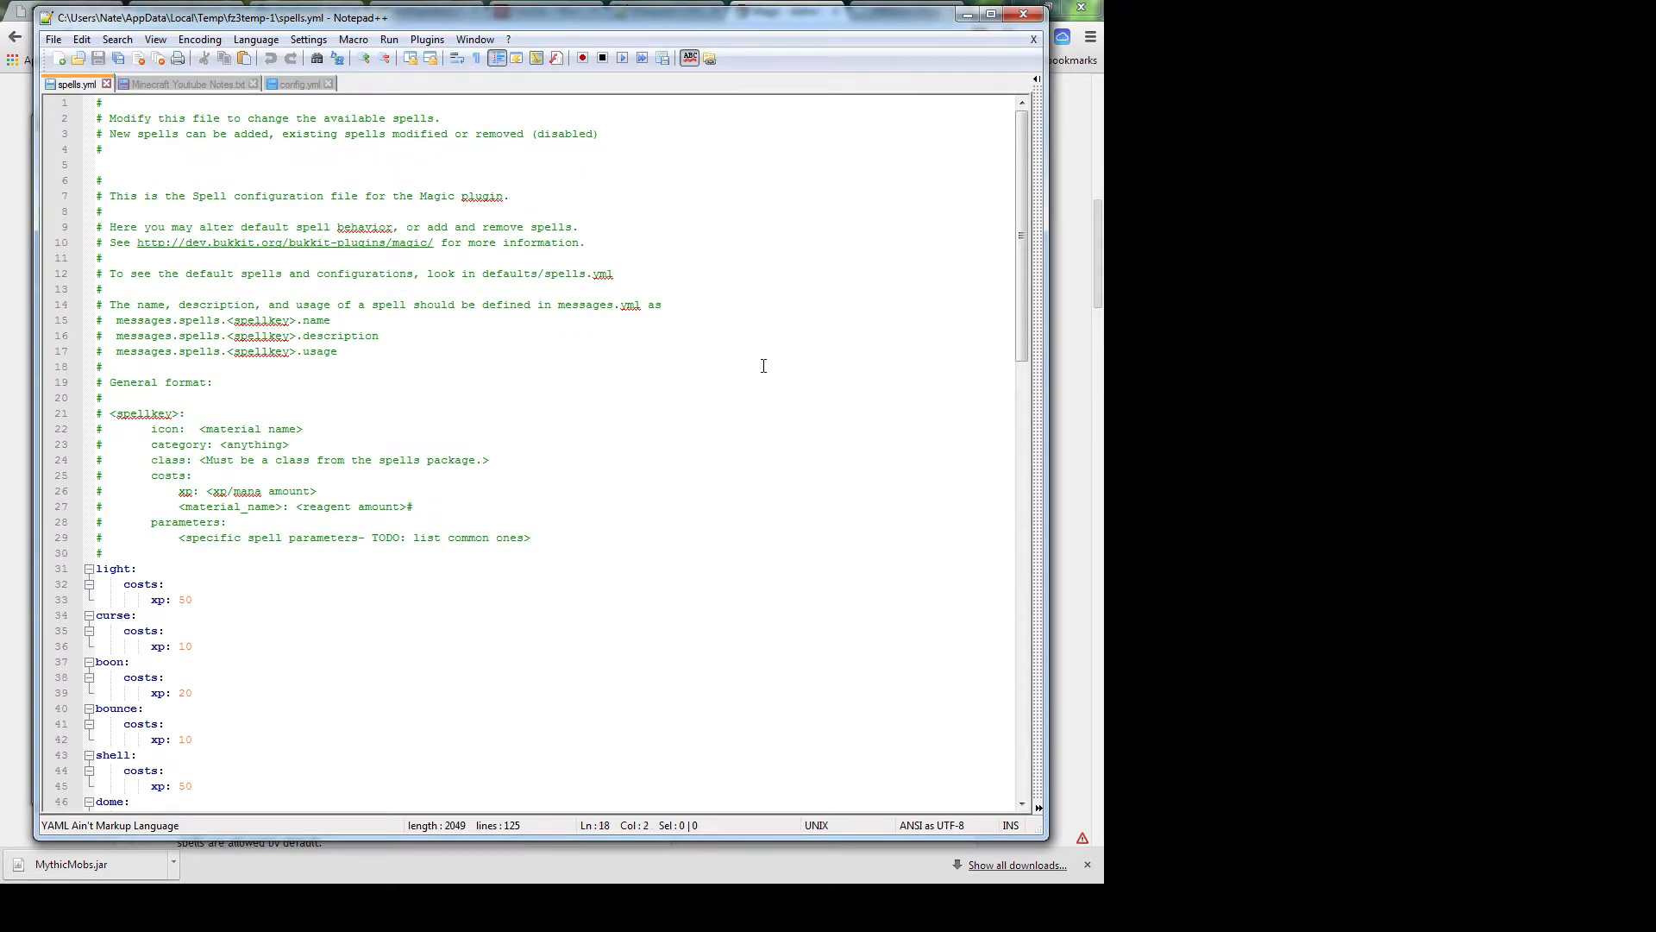
click(1038, 81)
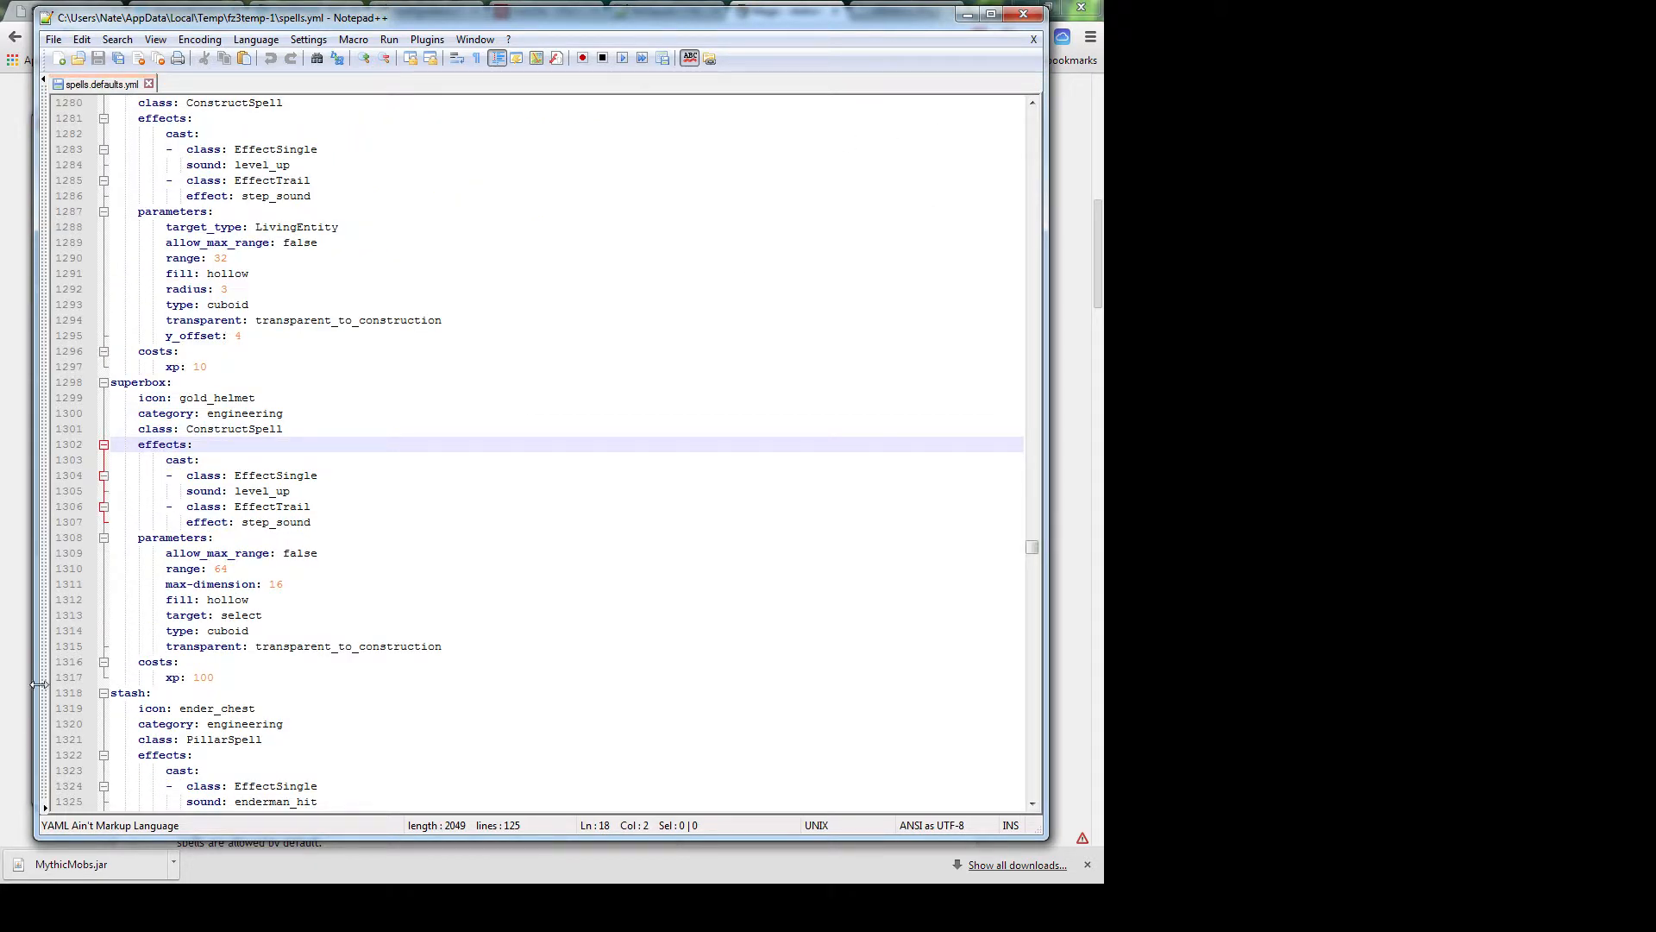
drag(39, 684, 610, 631)
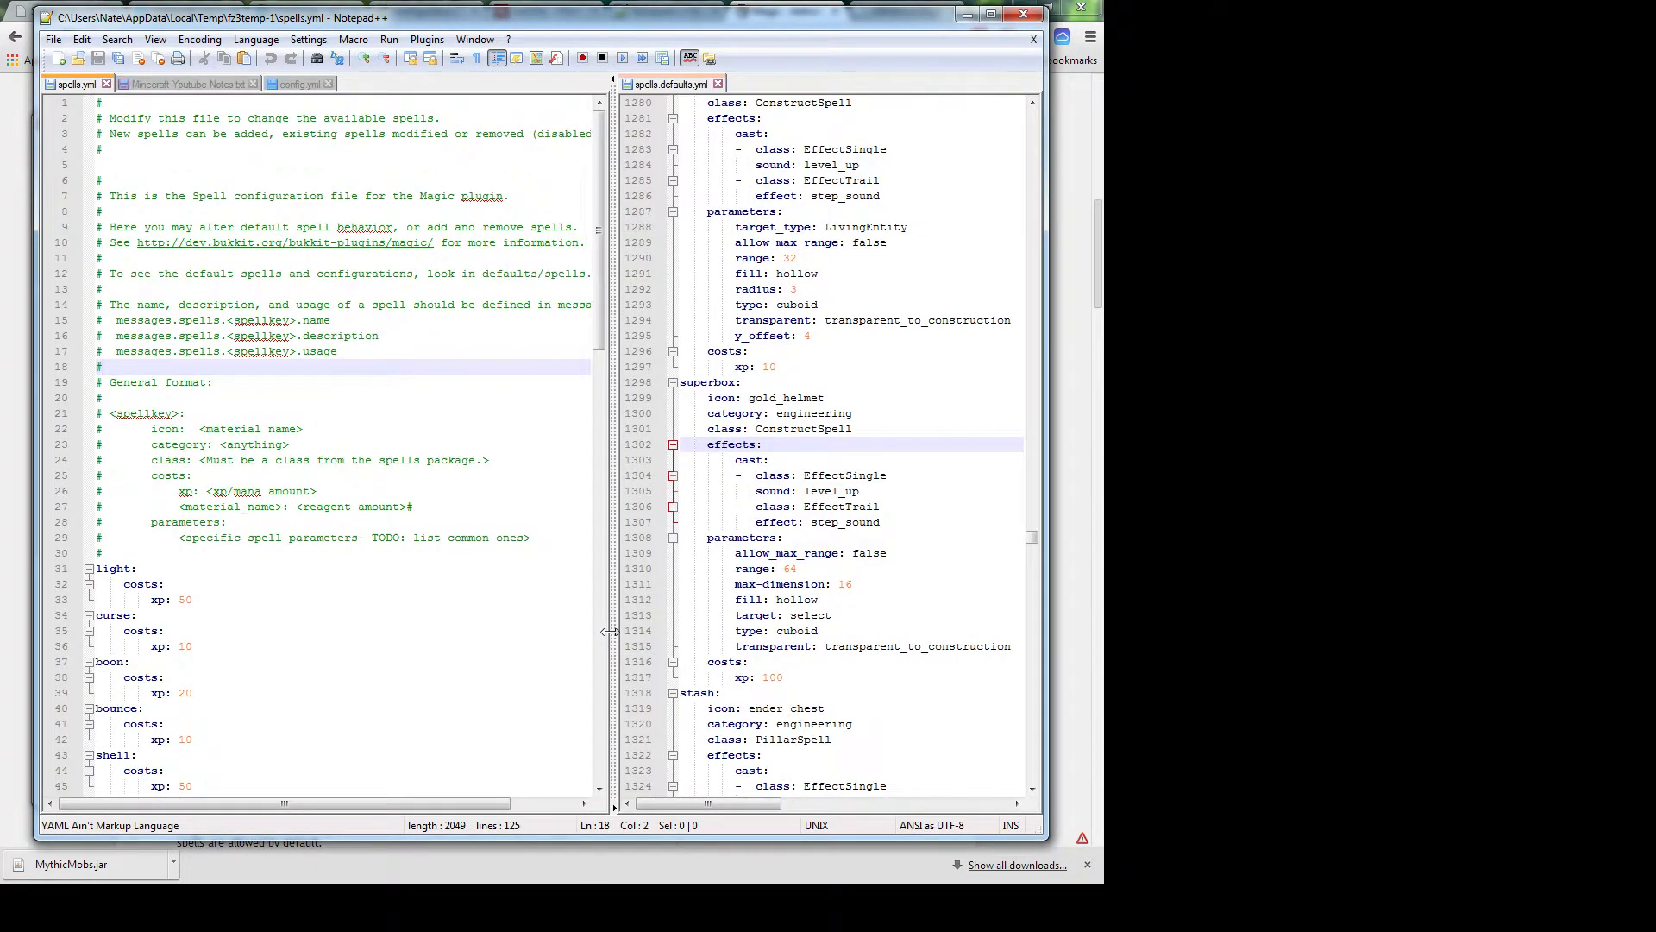
double_click(511, 17)
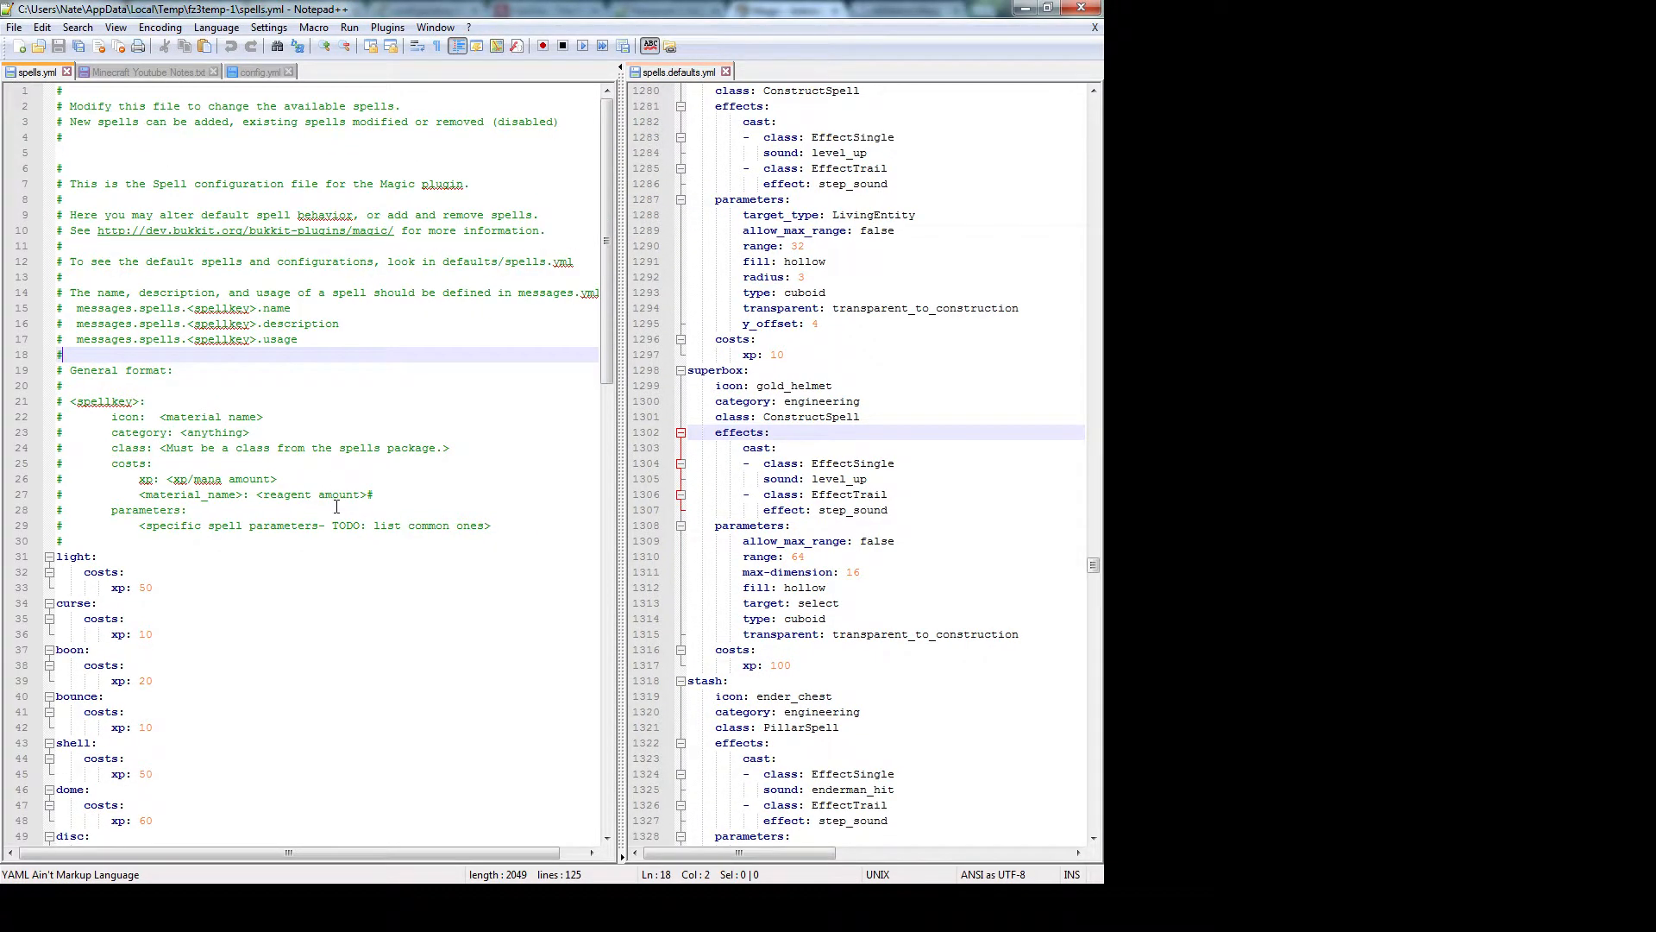
Scroll spells.defaults.yml to the light spell's LightSpell class, then return to spells.yml
click(694, 121)
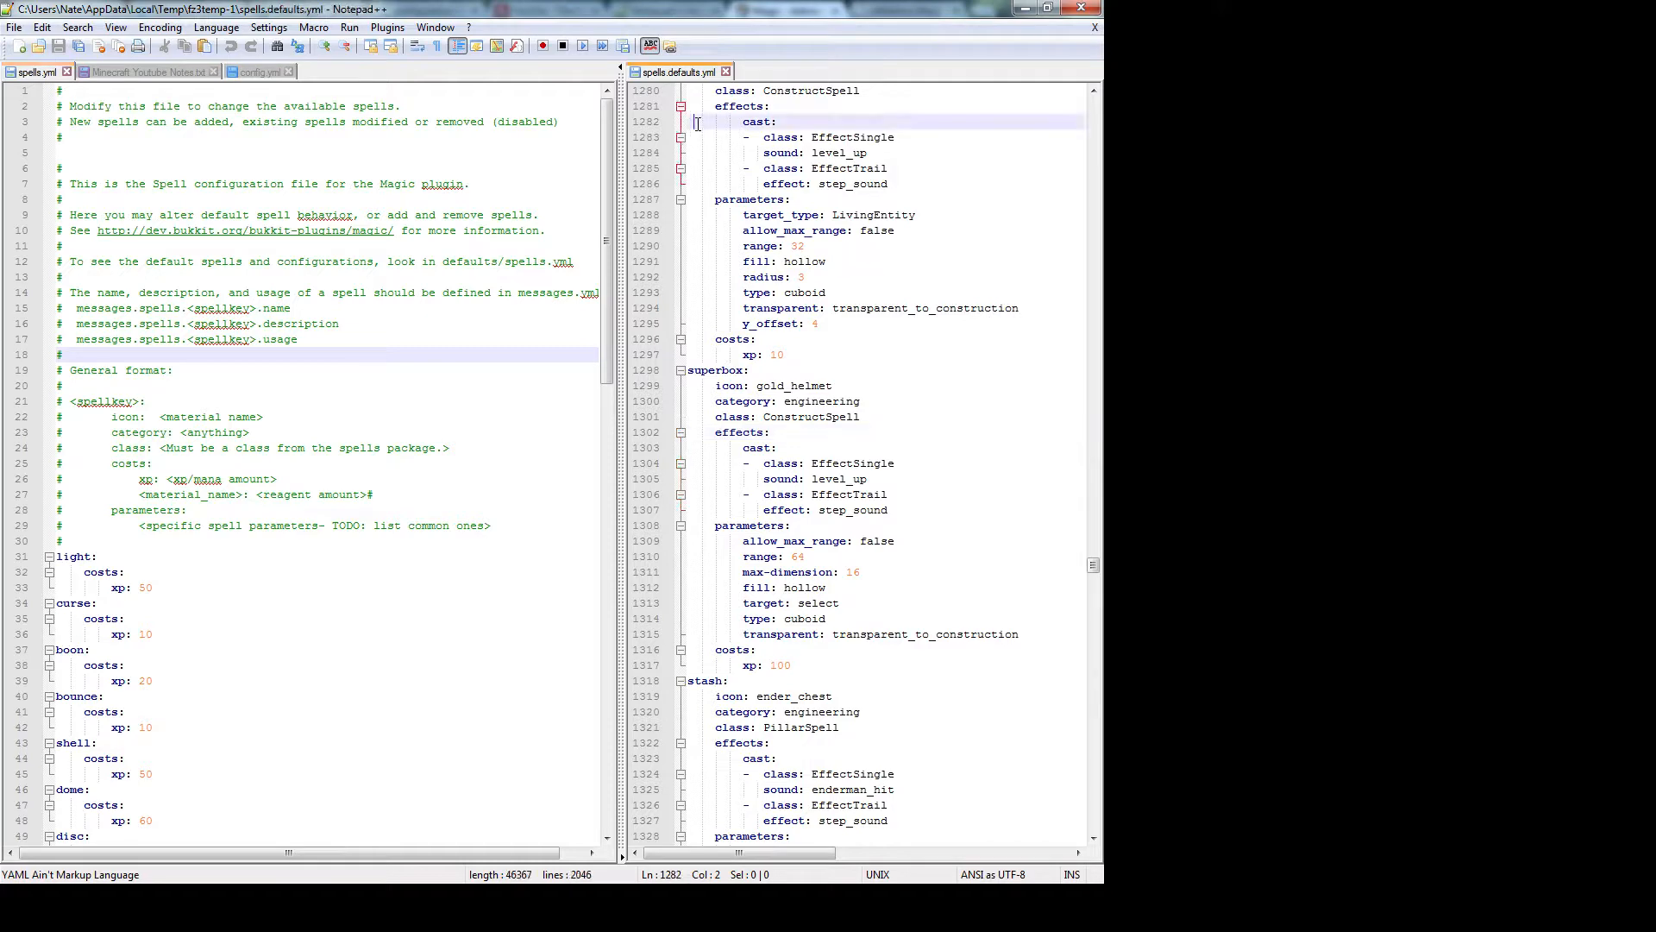
scroll(752, 450, up, 9)
scroll(752, 450, up, 10)
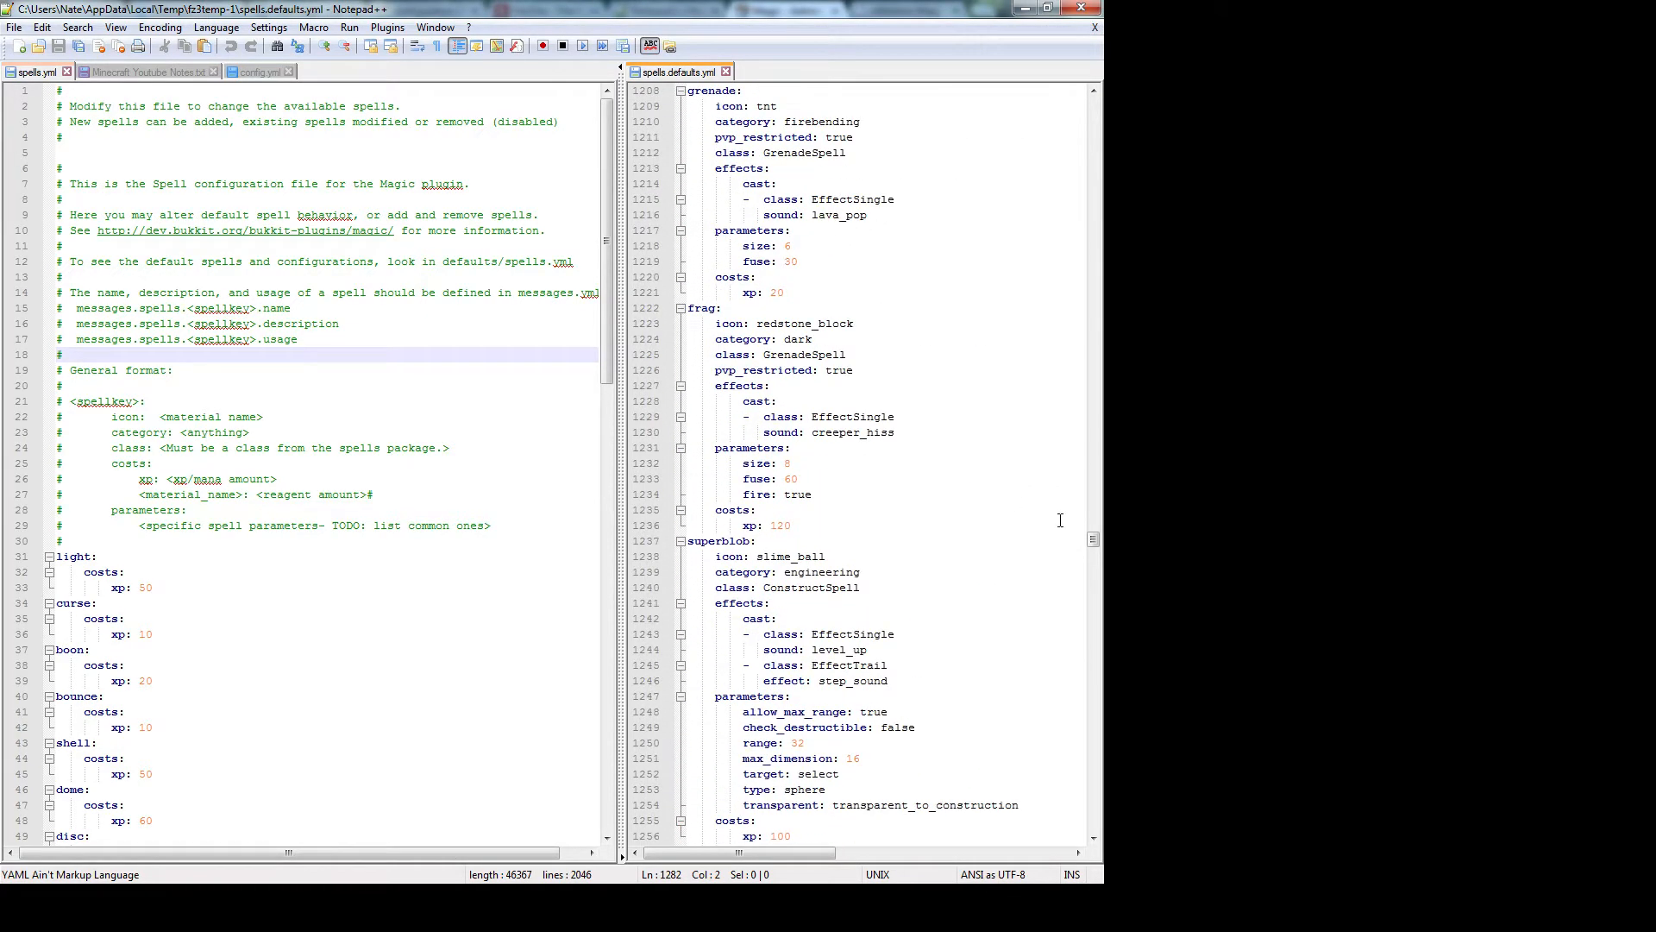
drag(1092, 537, 1092, 102)
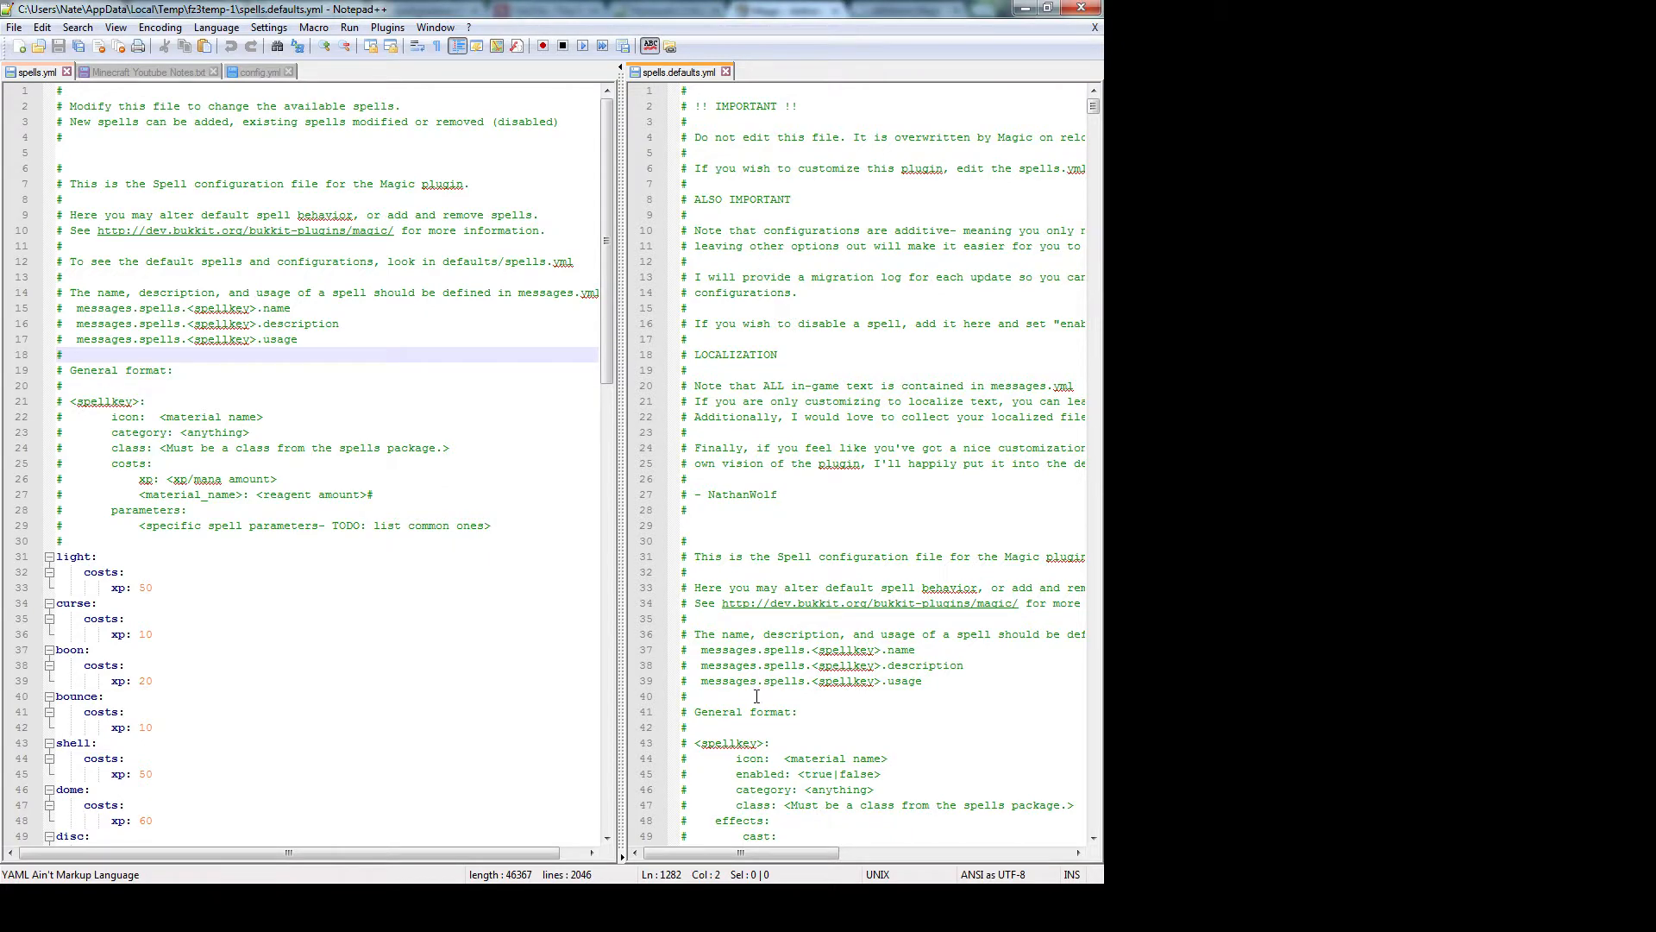
scroll(757, 696, down, 2)
scroll(785, 522, down, 9)
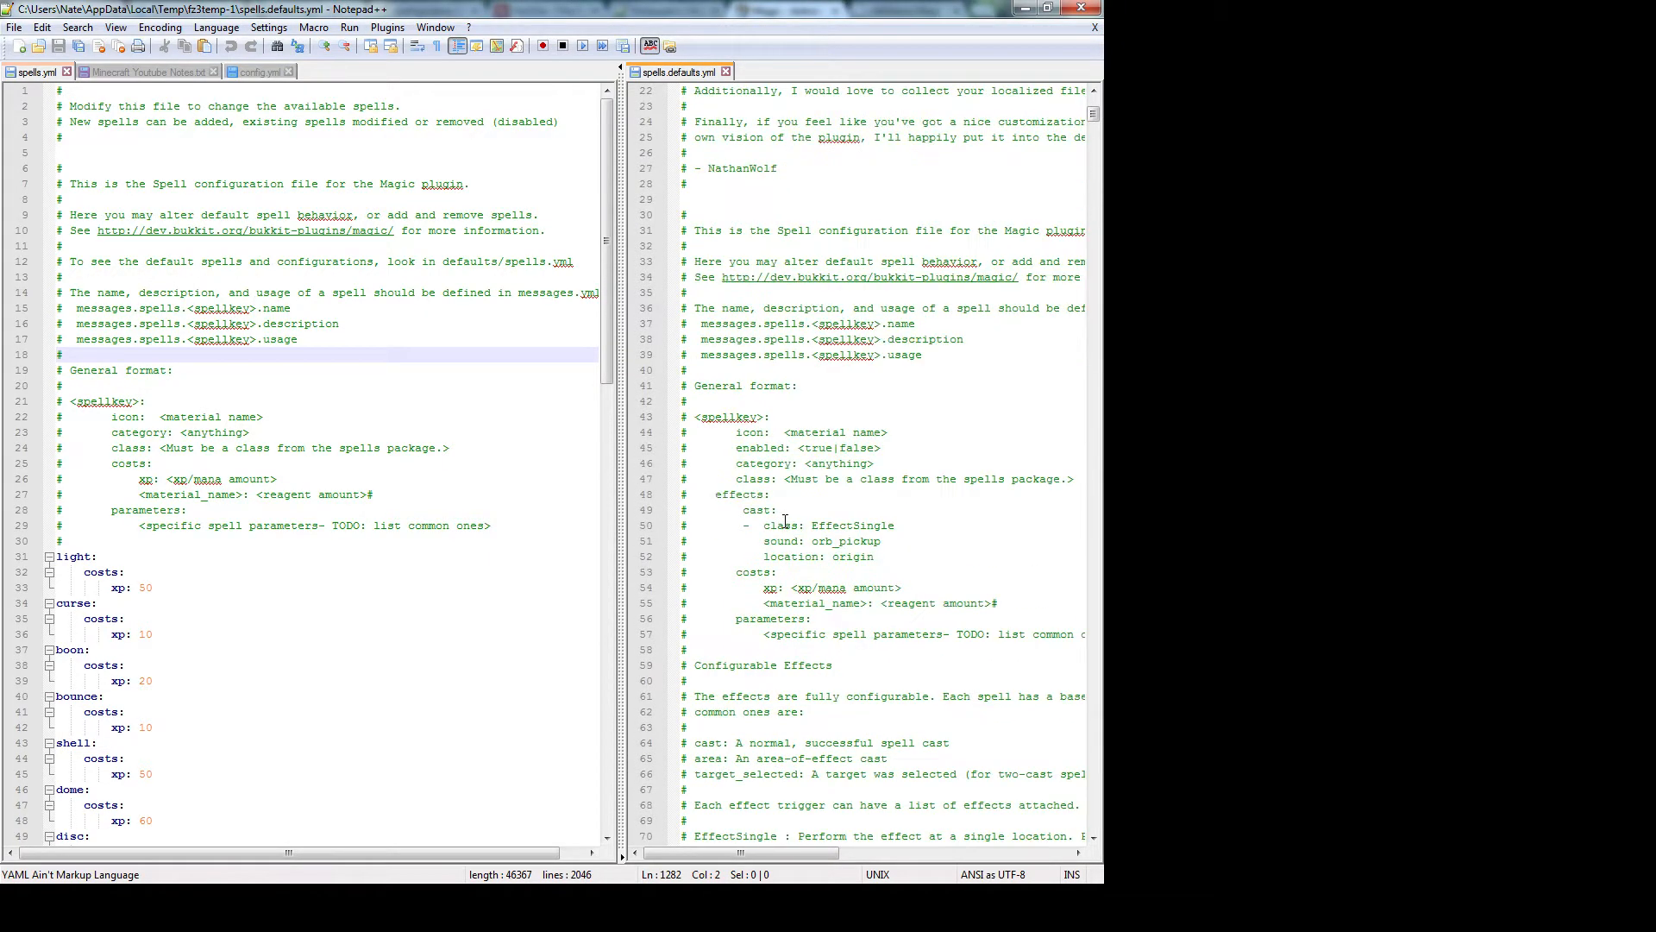
scroll(785, 522, down, 5)
scroll(792, 505, up, 5)
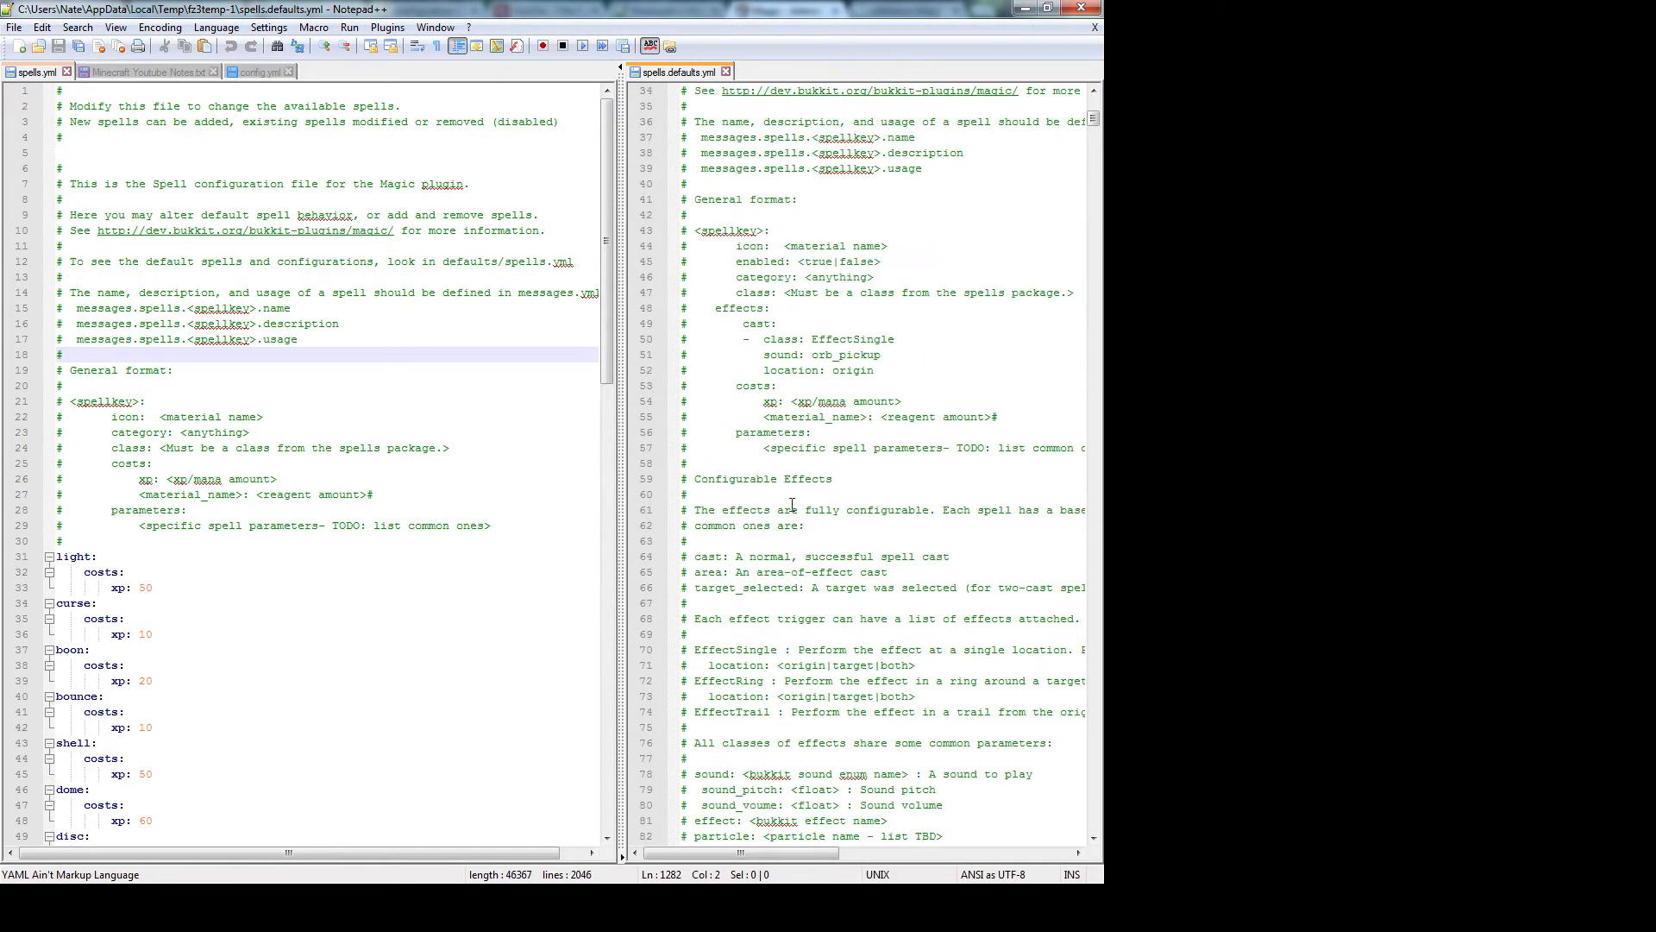
scroll(814, 483, down, 9)
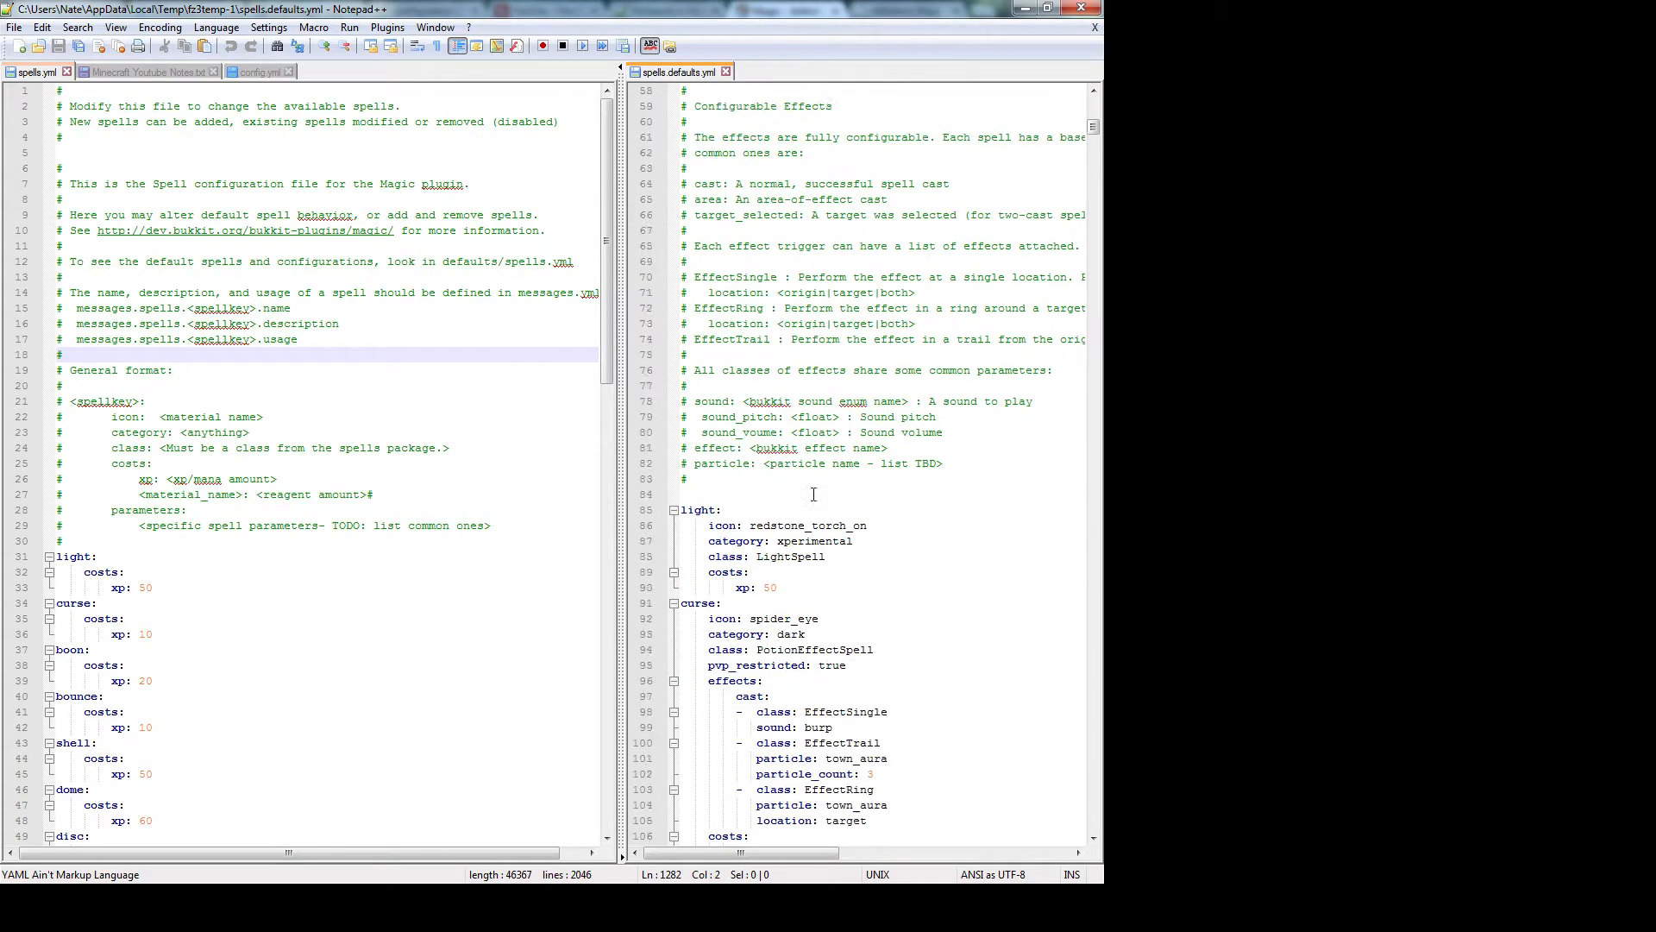
scroll(814, 494, down, 3)
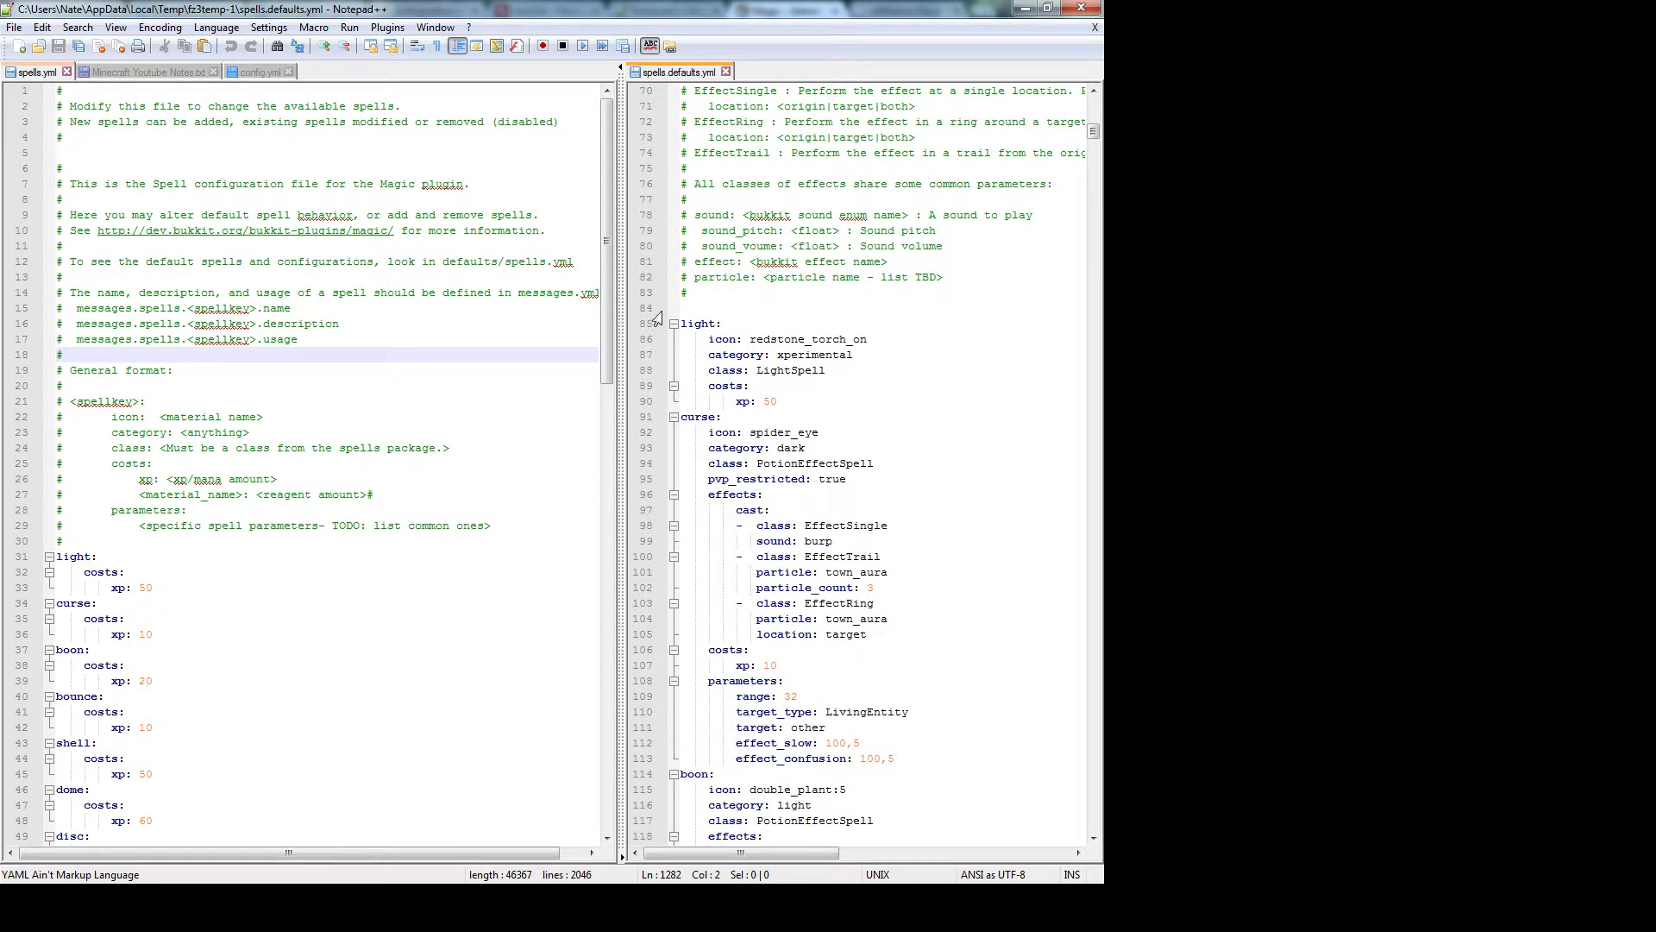
click(806, 367)
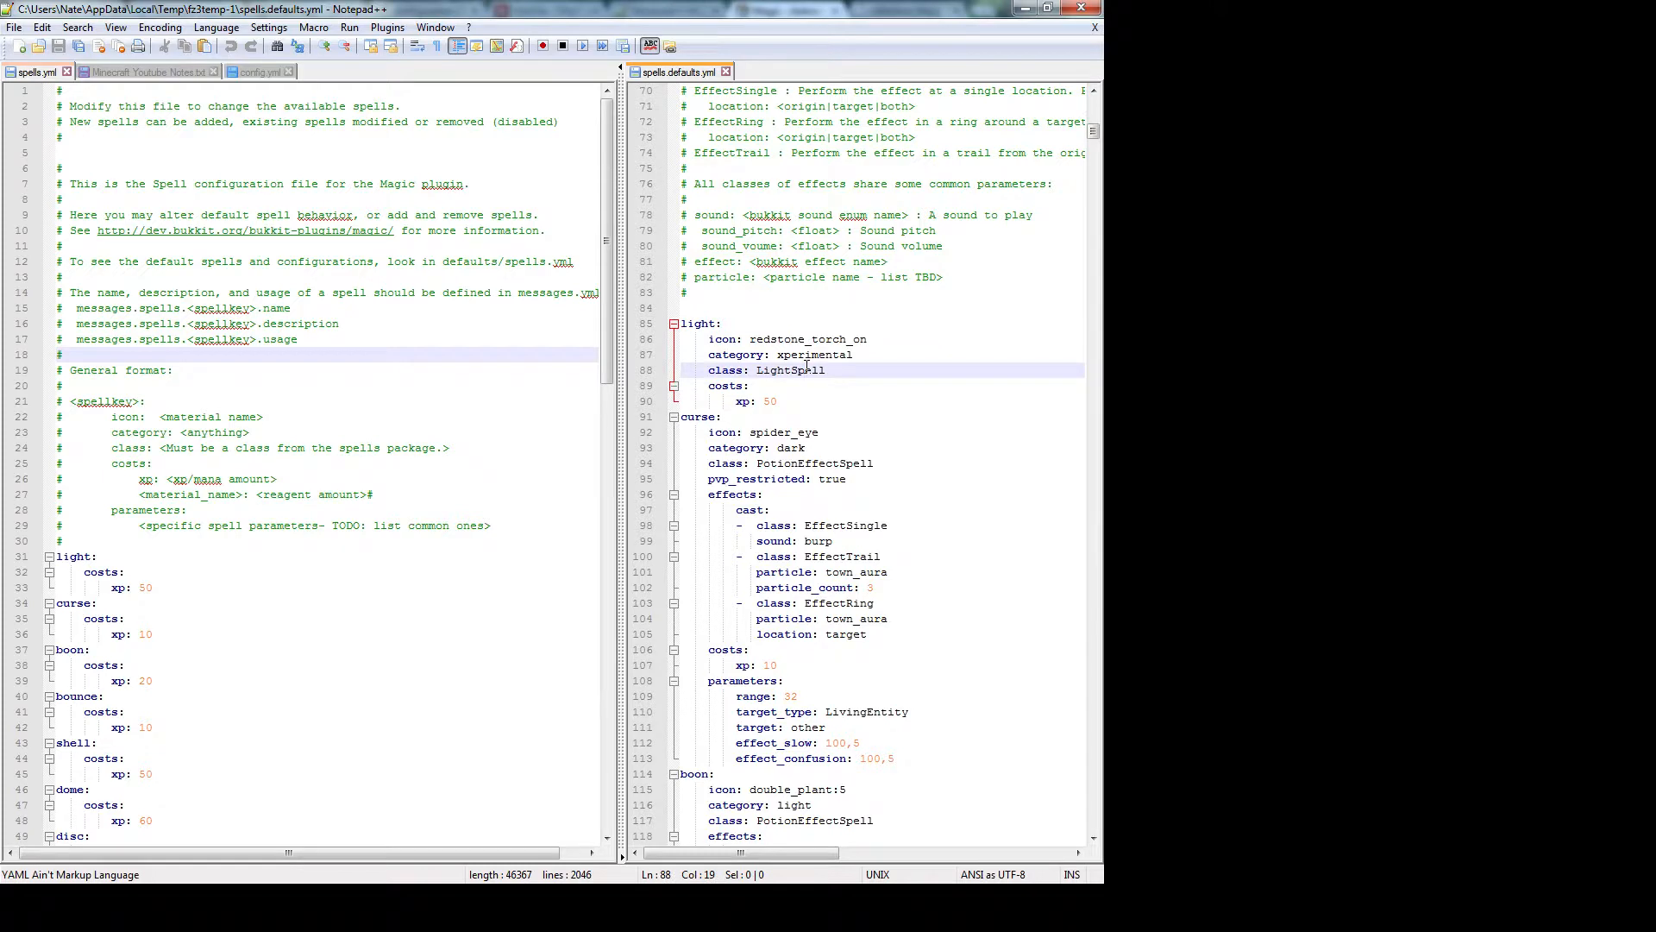
click(472, 434)
scroll(472, 434, down, 4)
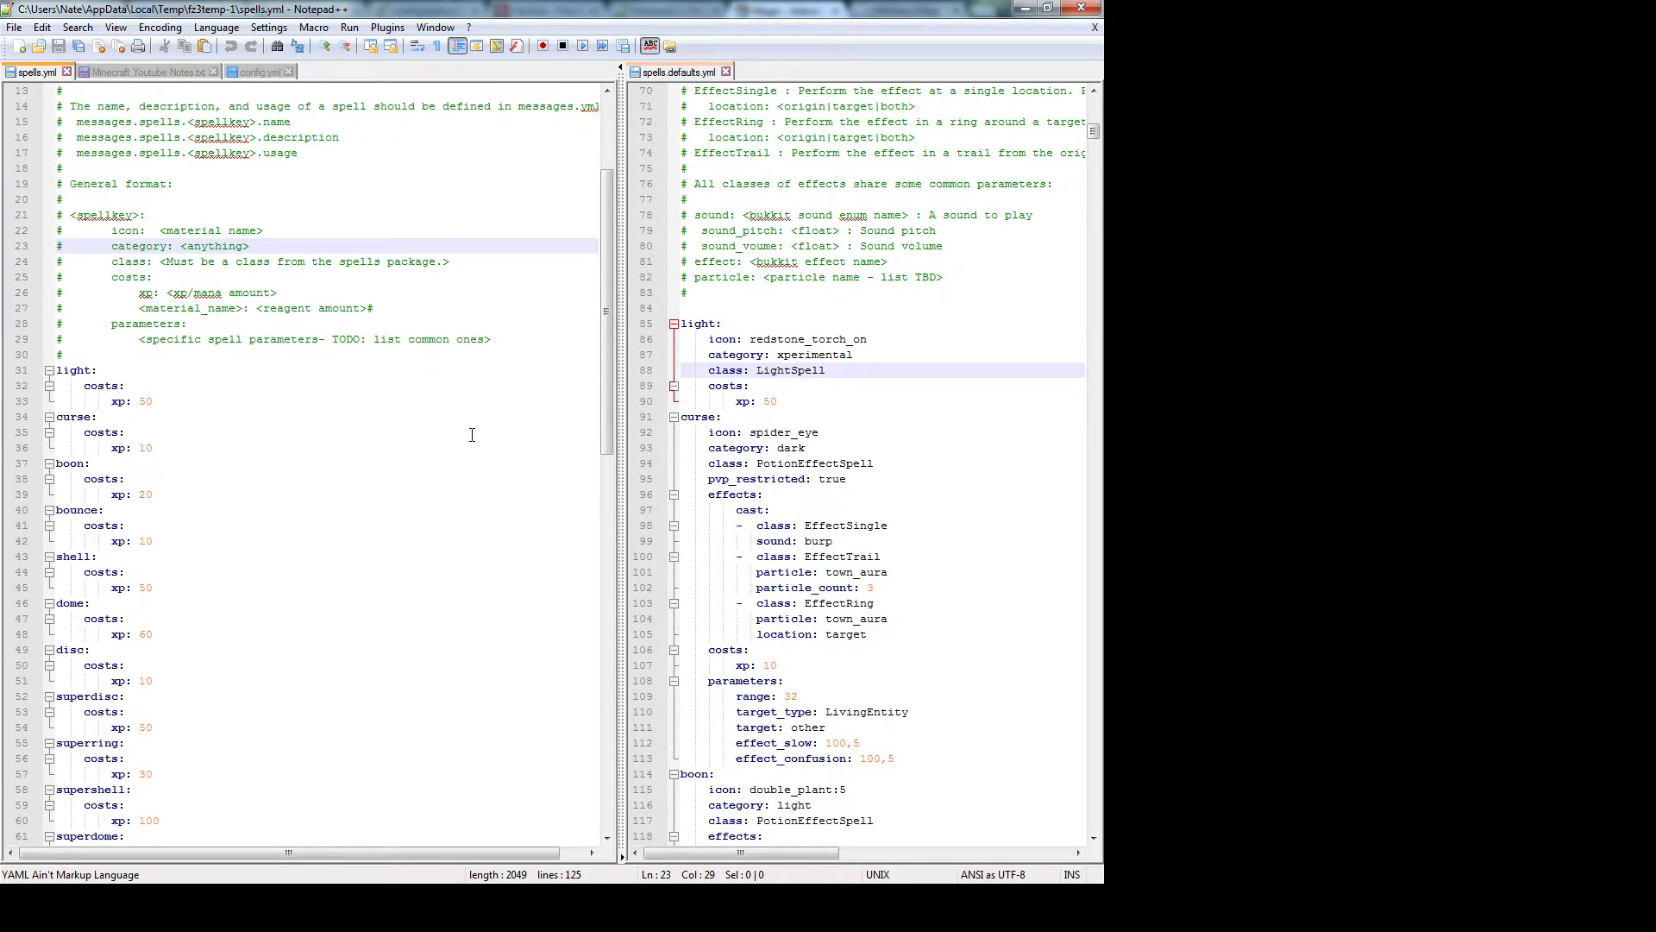
Compare the light spell's xp costs and icon, category and class lines across both files
click(870, 396)
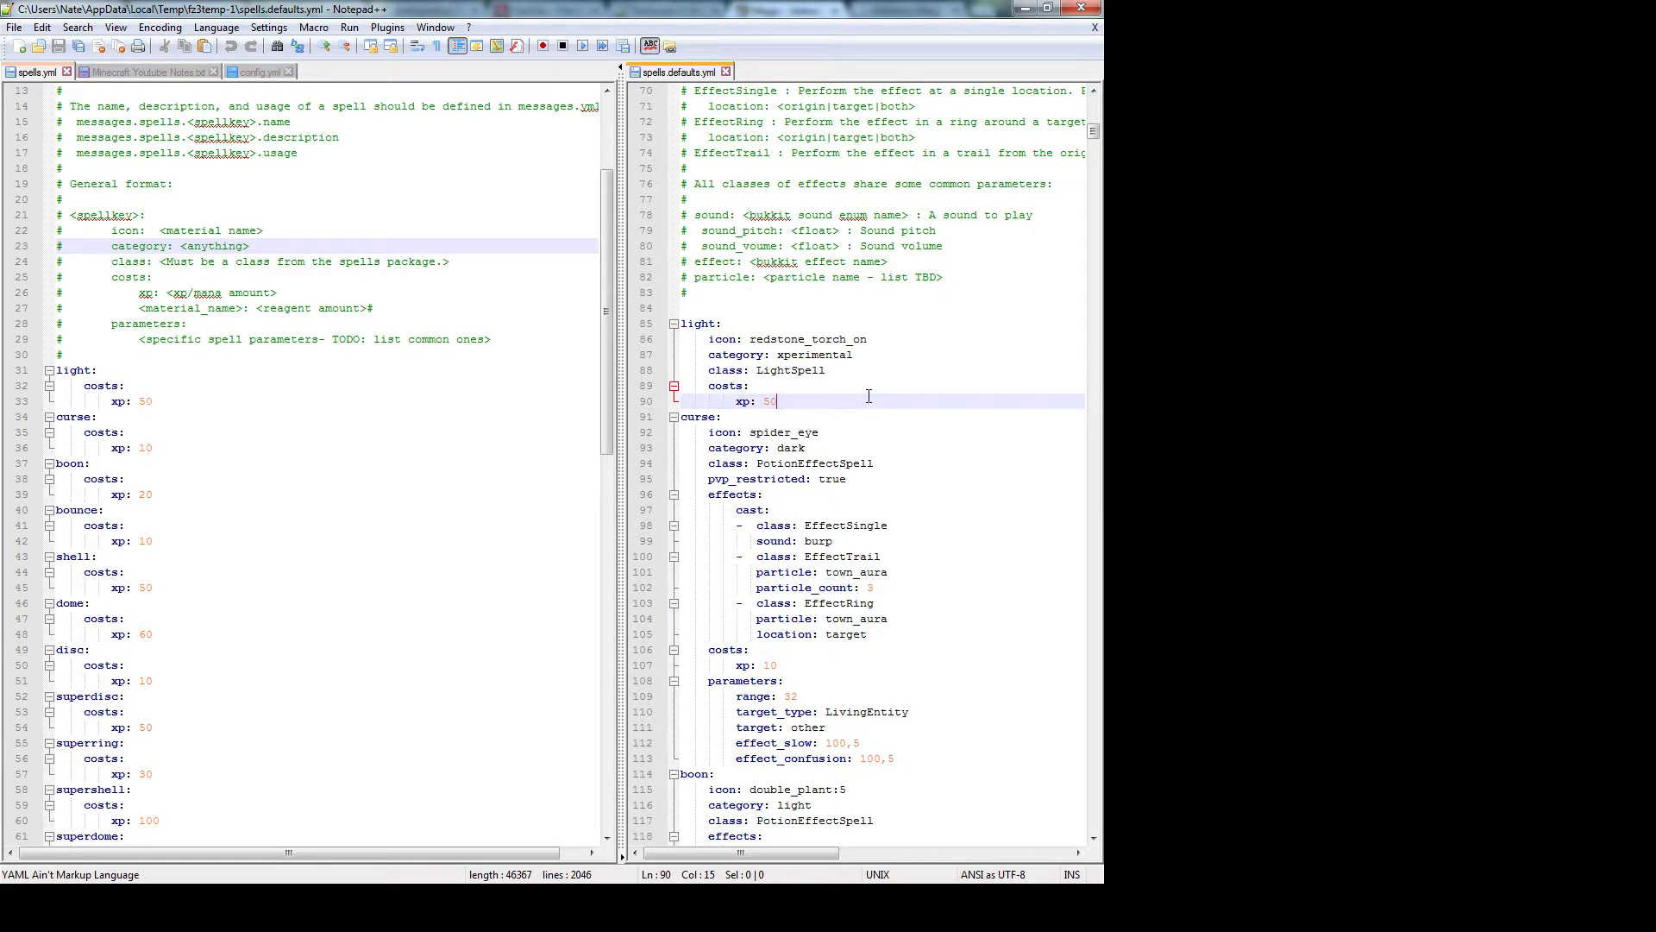
click(245, 399)
mouse_move(91, 386)
mouse_down()
mouse_move(186, 400)
mouse_move(65, 377)
mouse_up()
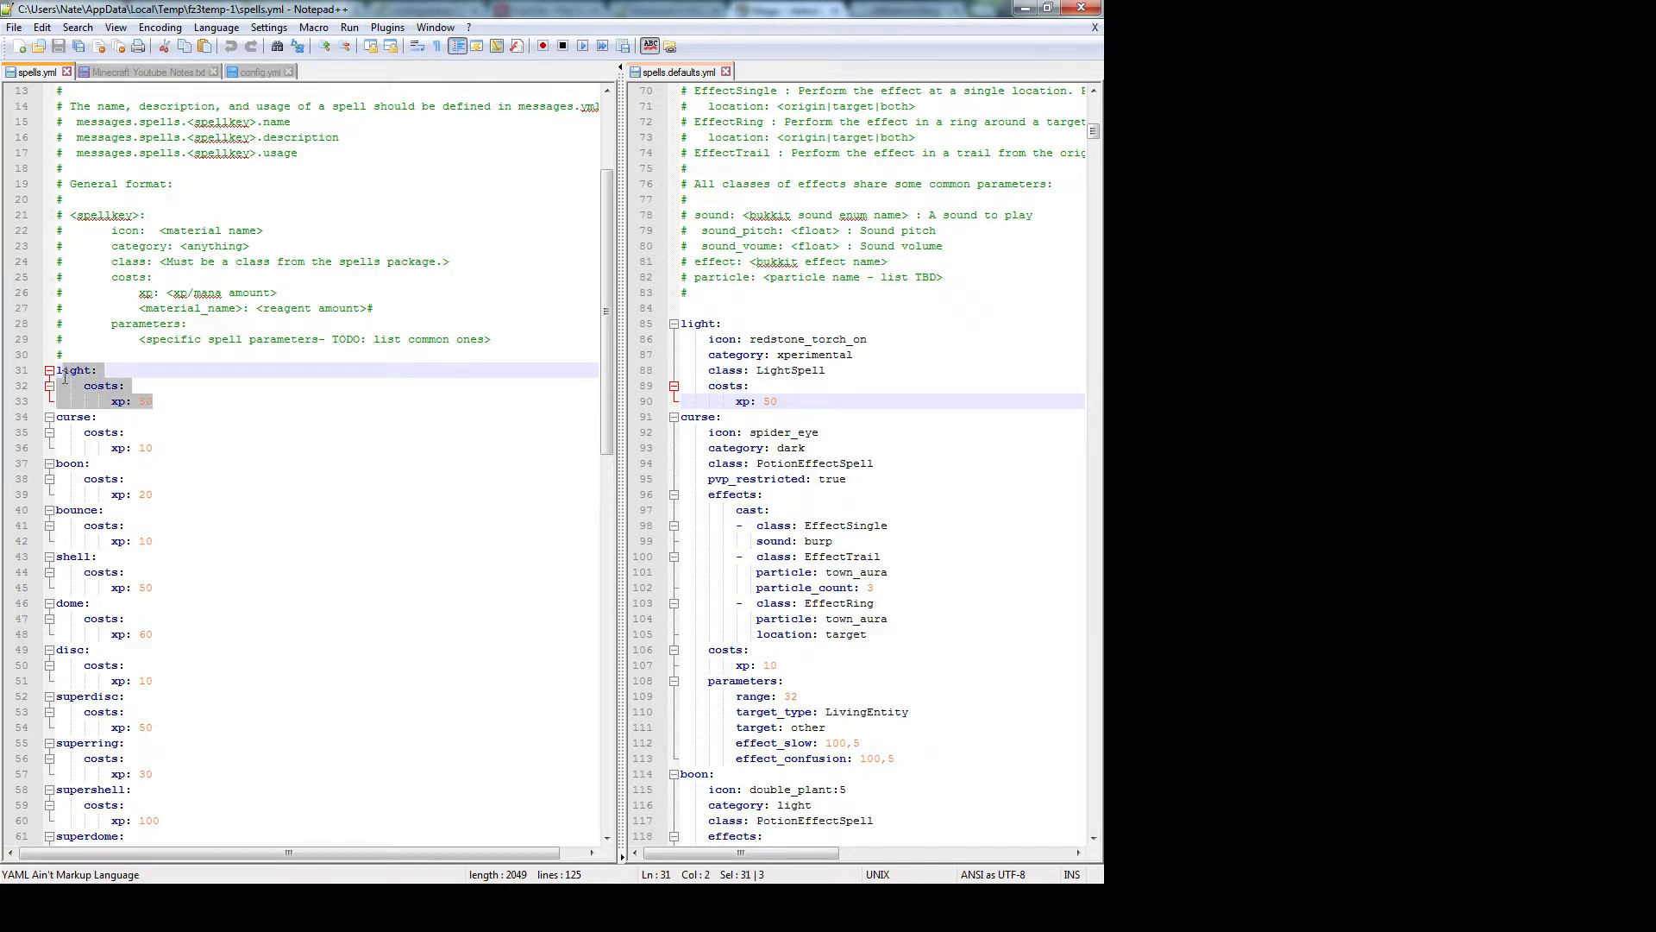
click(783, 323)
drag(709, 387, 789, 397)
click(745, 308)
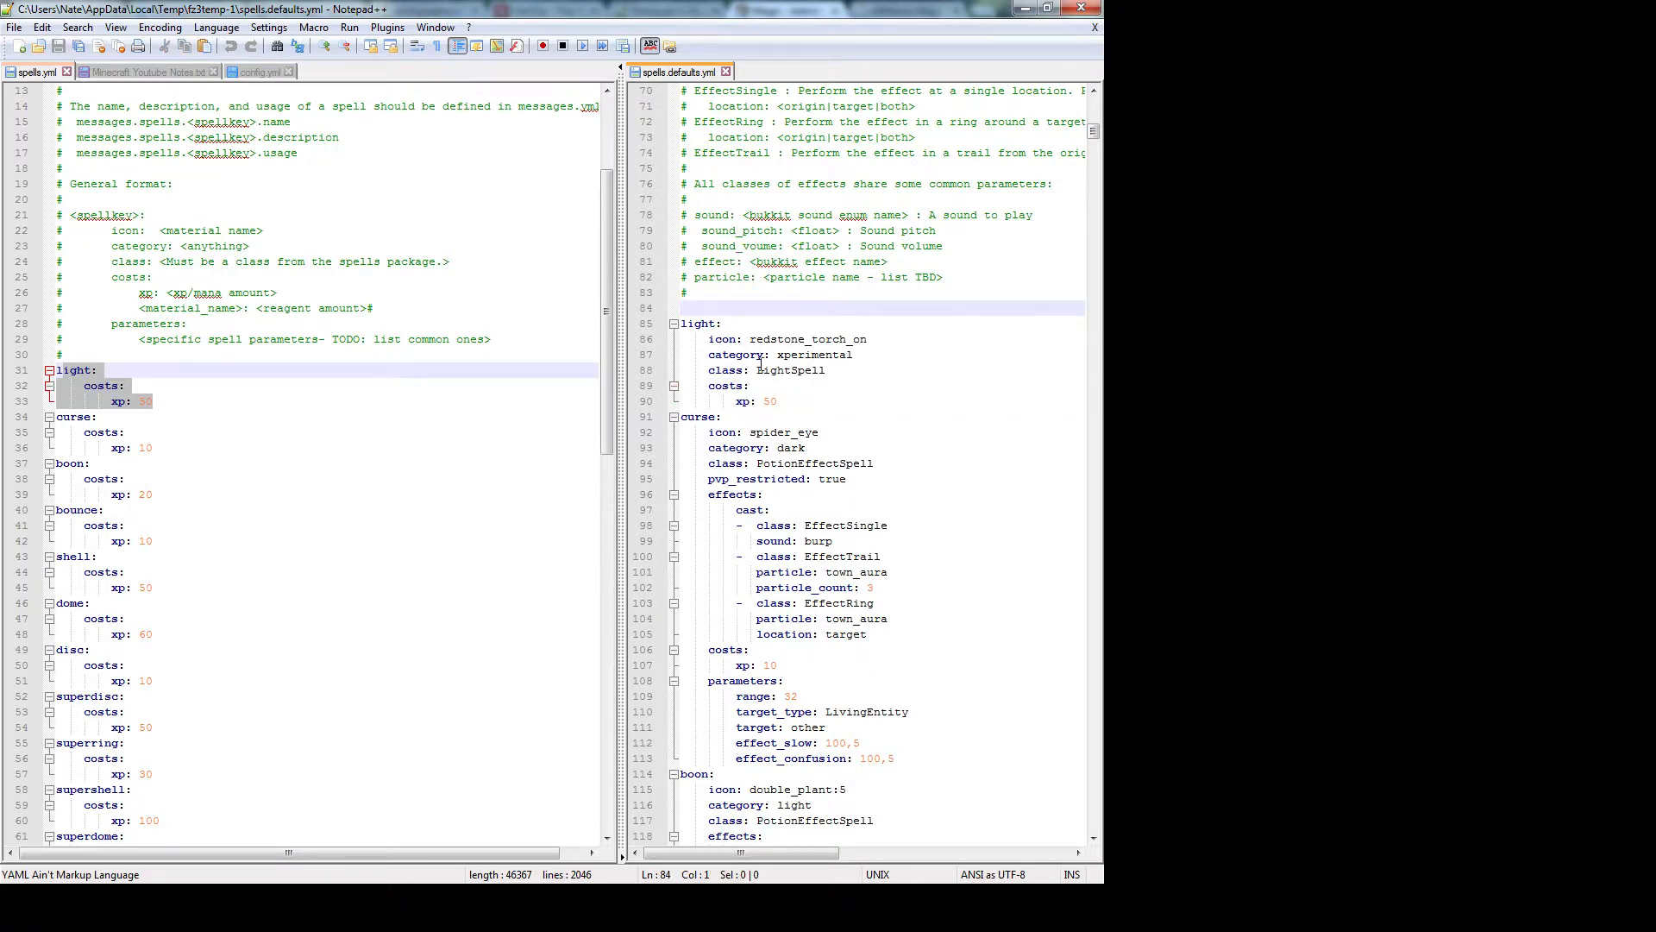
drag(850, 372, 678, 339)
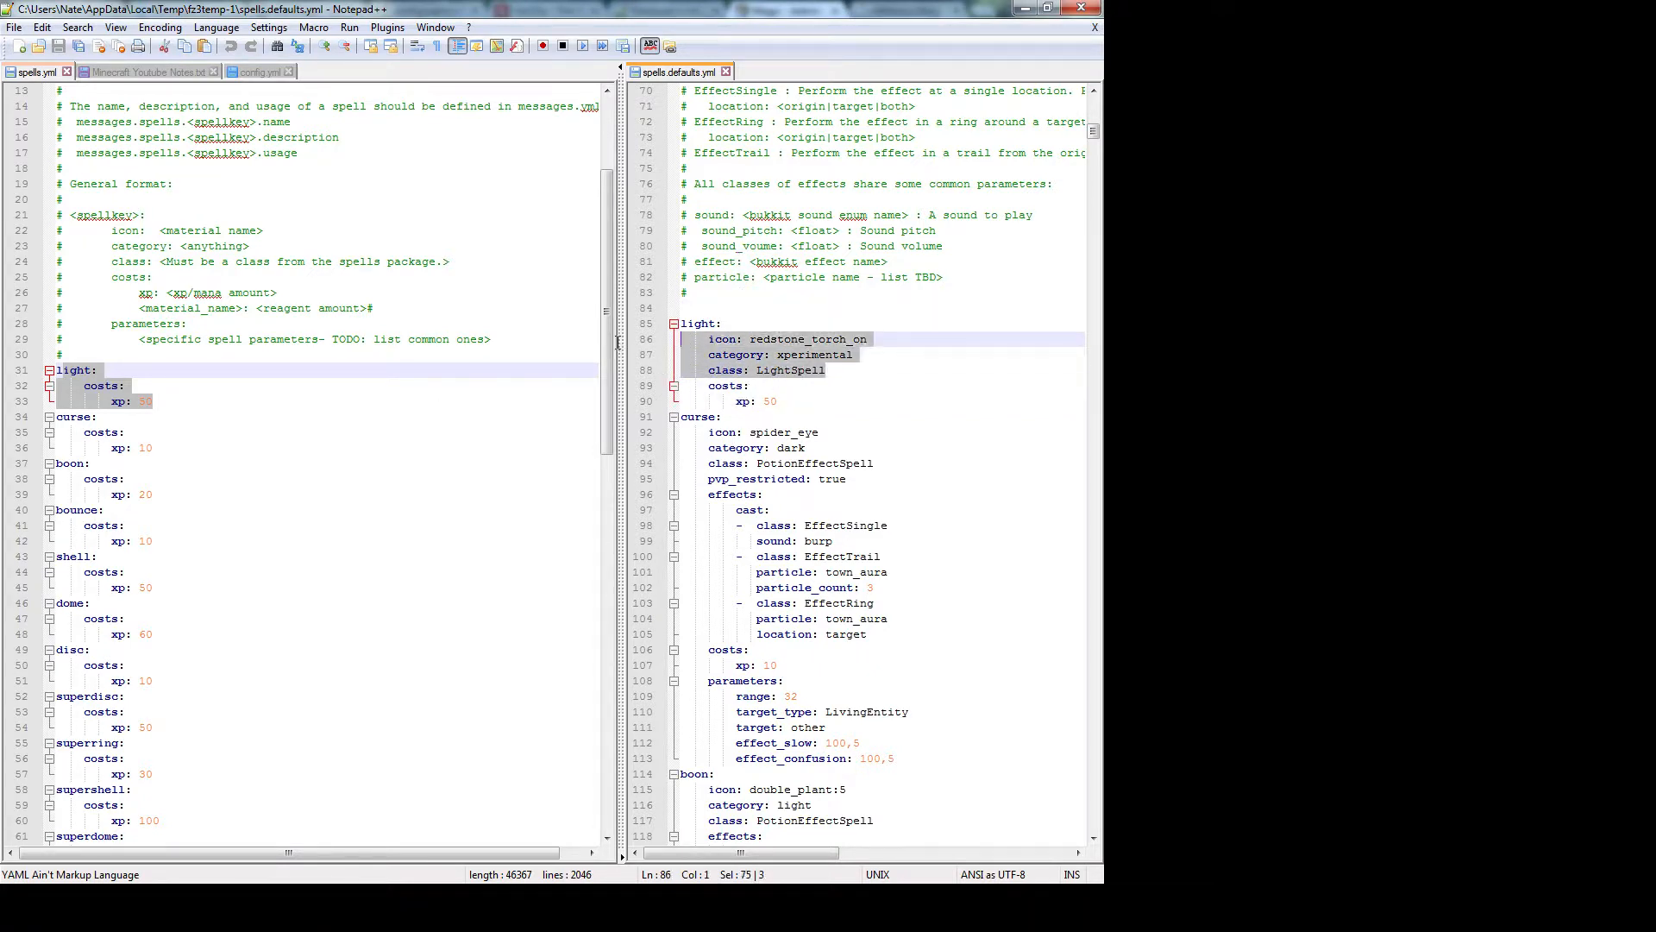
click(792, 388)
click(192, 403)
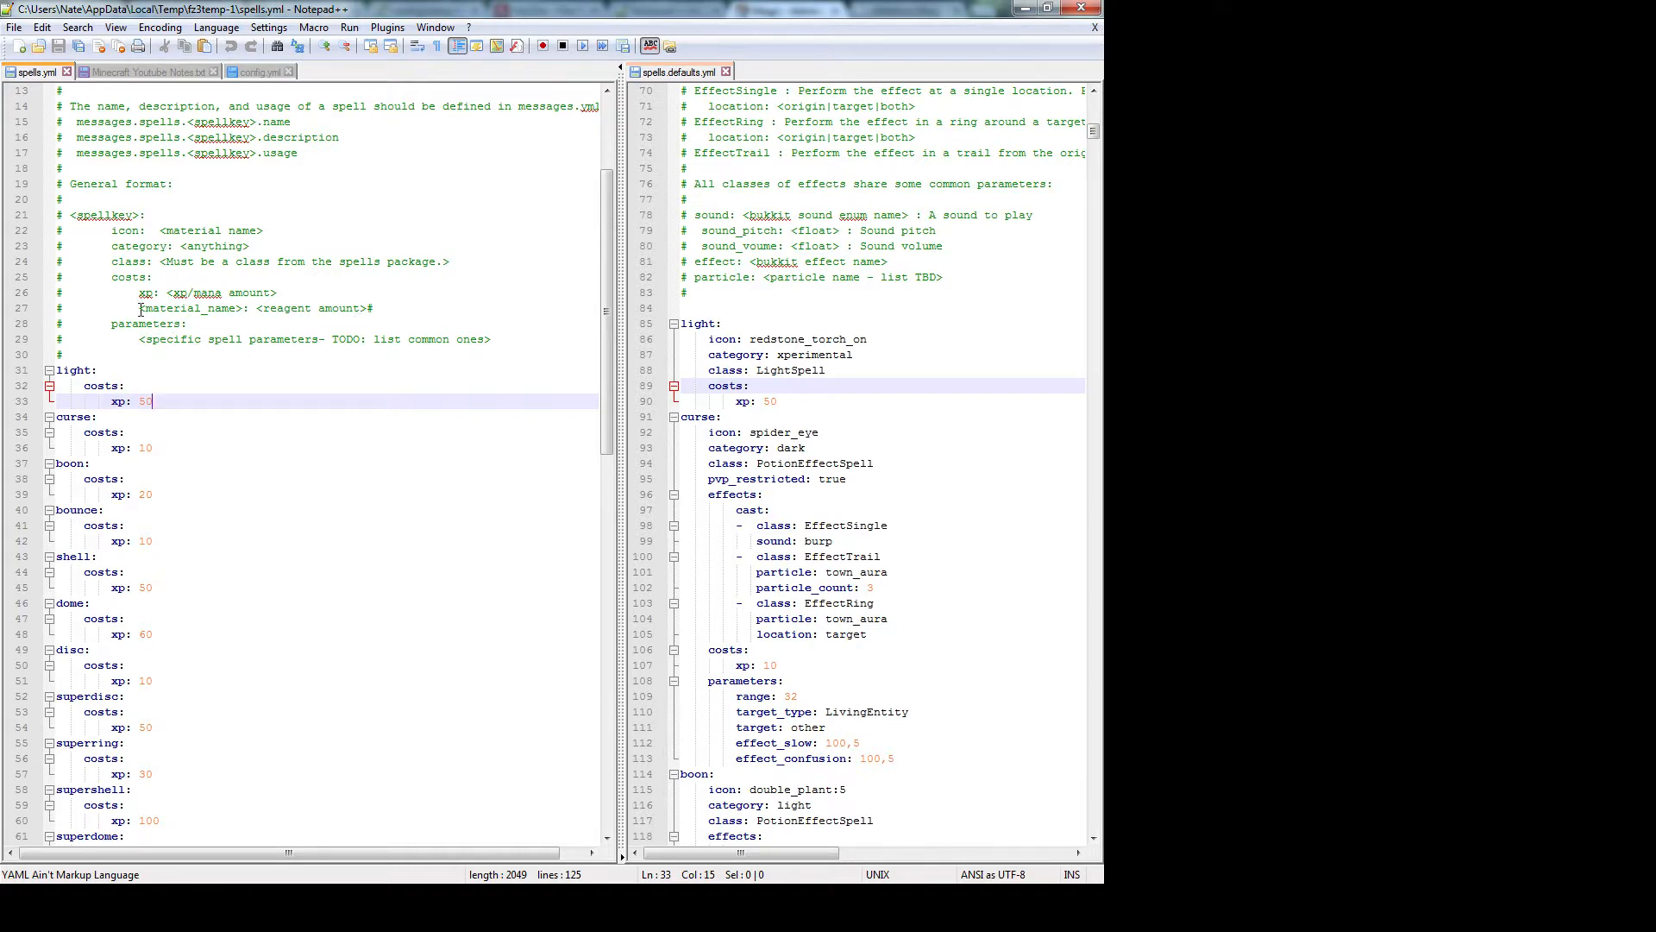
Note the material_name reagent format in the comment, then scroll to the fireball entry
drag(132, 309, 396, 303)
click(552, 401)
drag(606, 341, 599, 750)
click(173, 750)
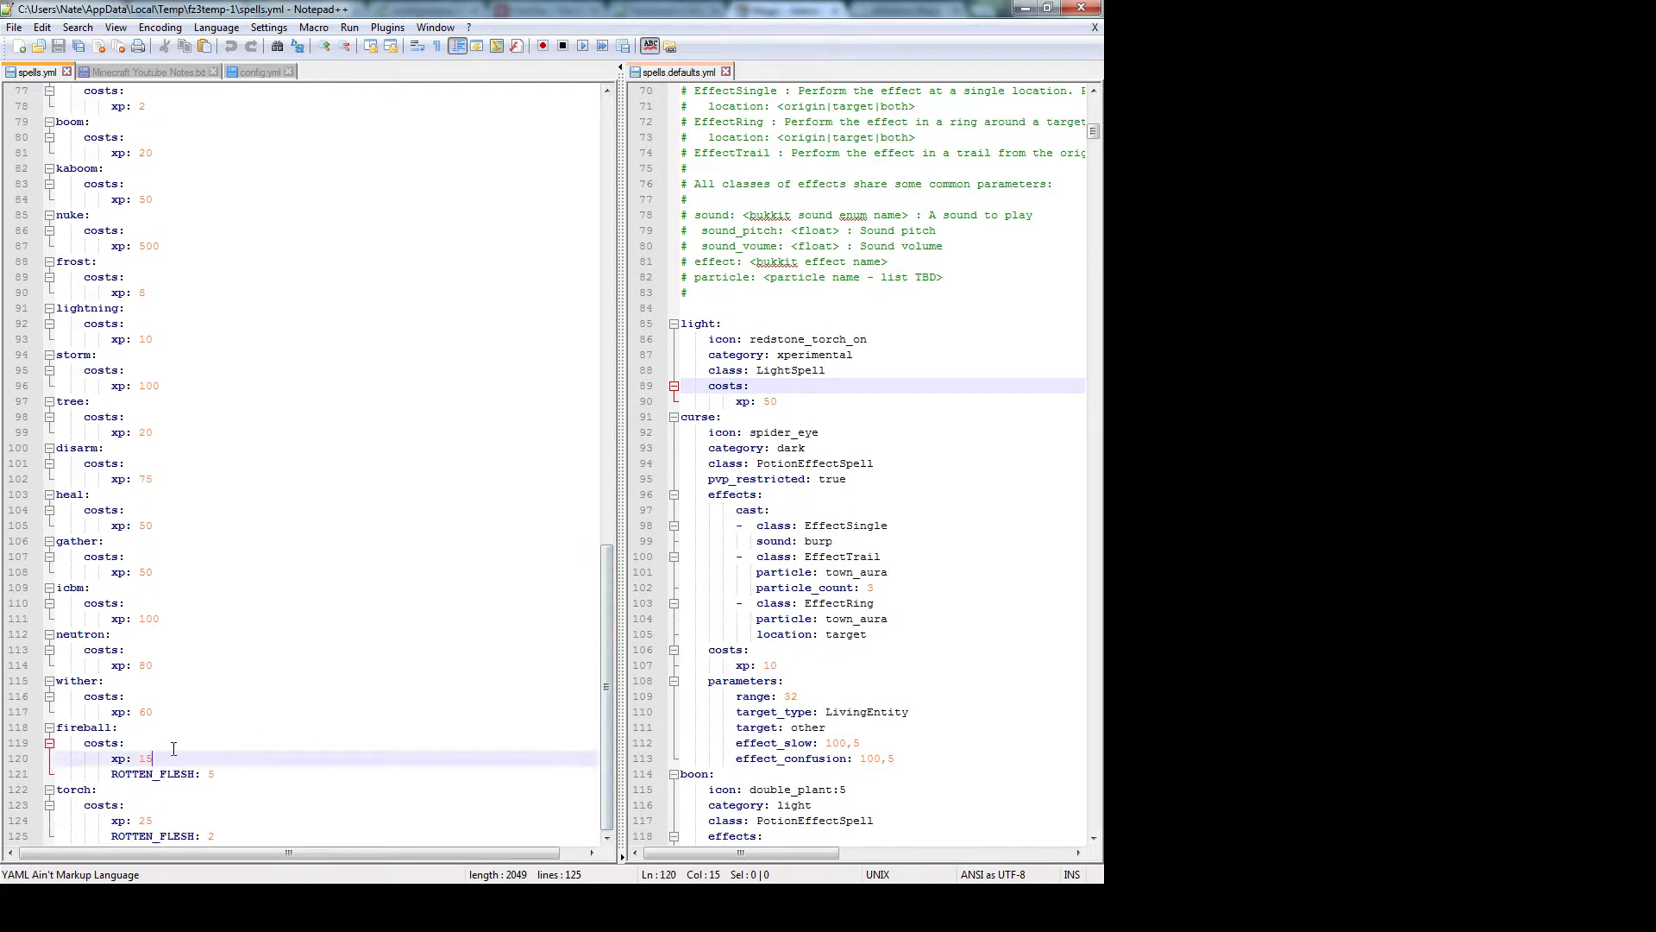
click(81, 731)
Review fireball's xp: 15 cost and place the caret after ROTTEN_FLESH: 5
click(85, 747)
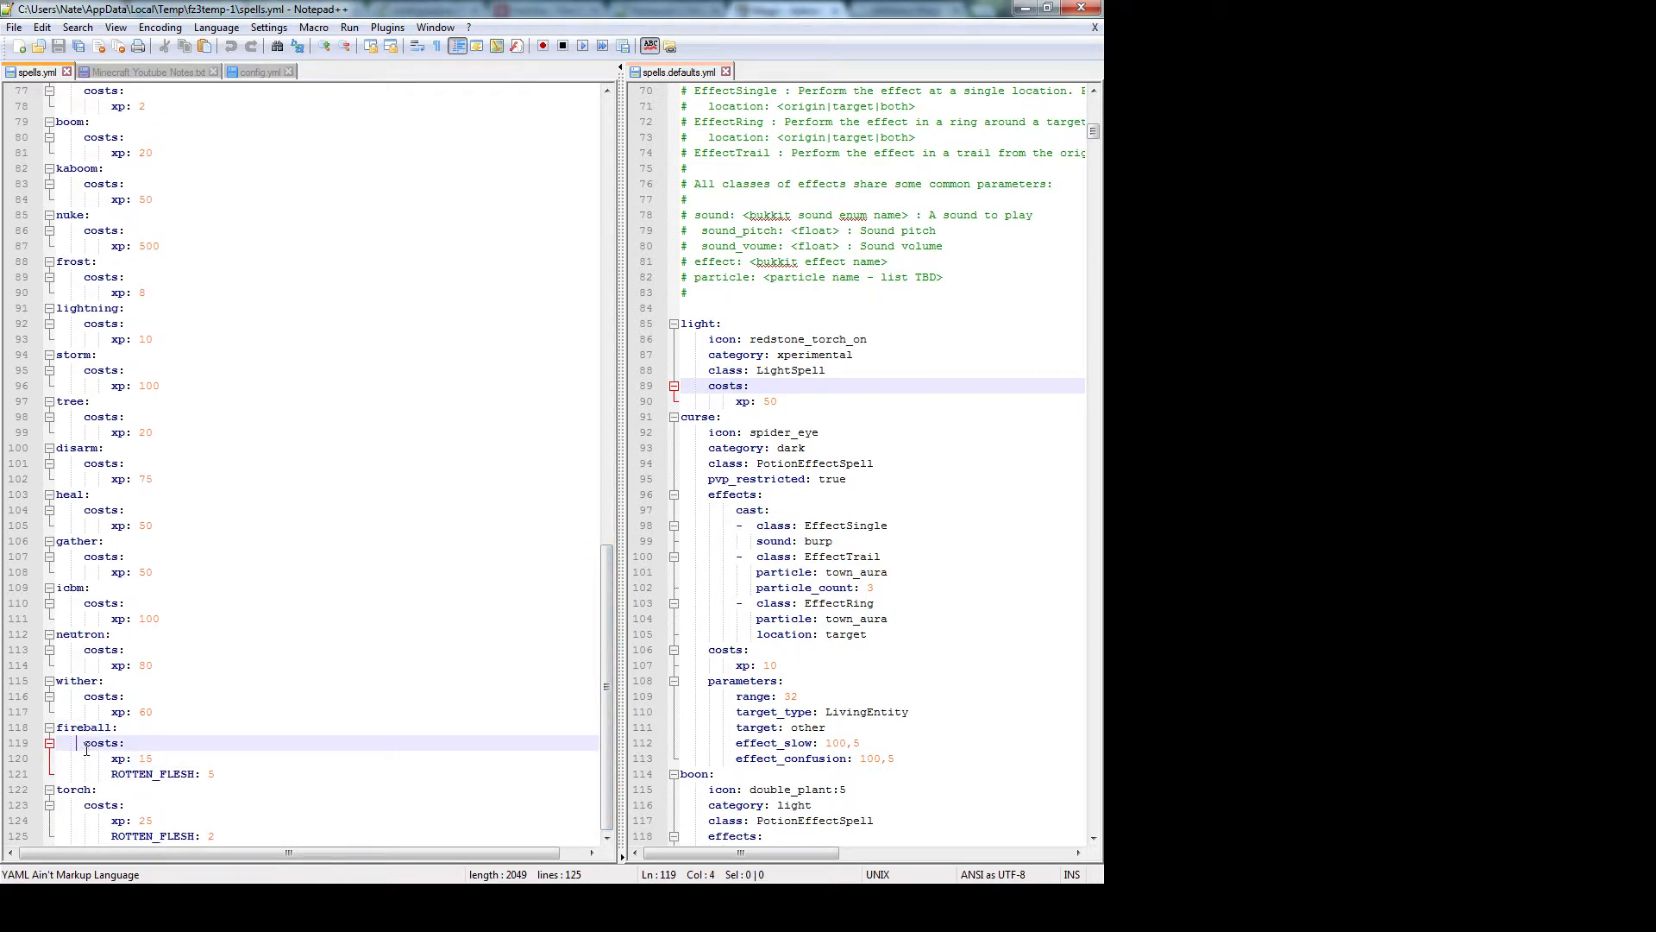
drag(112, 759, 192, 774)
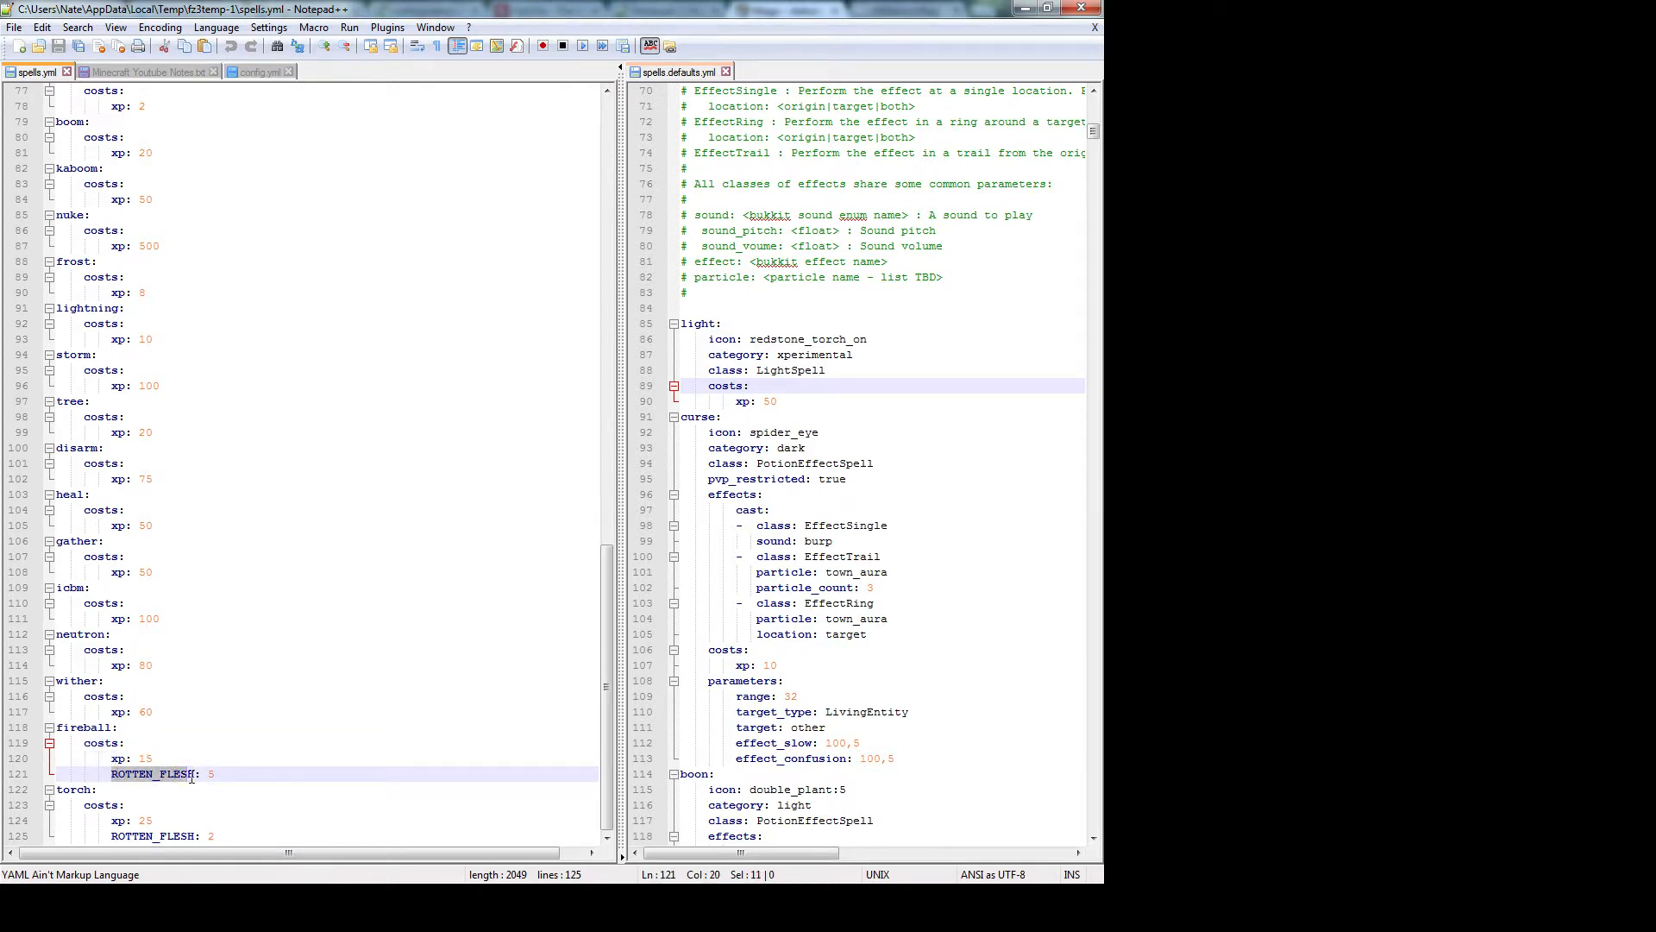
click(234, 777)
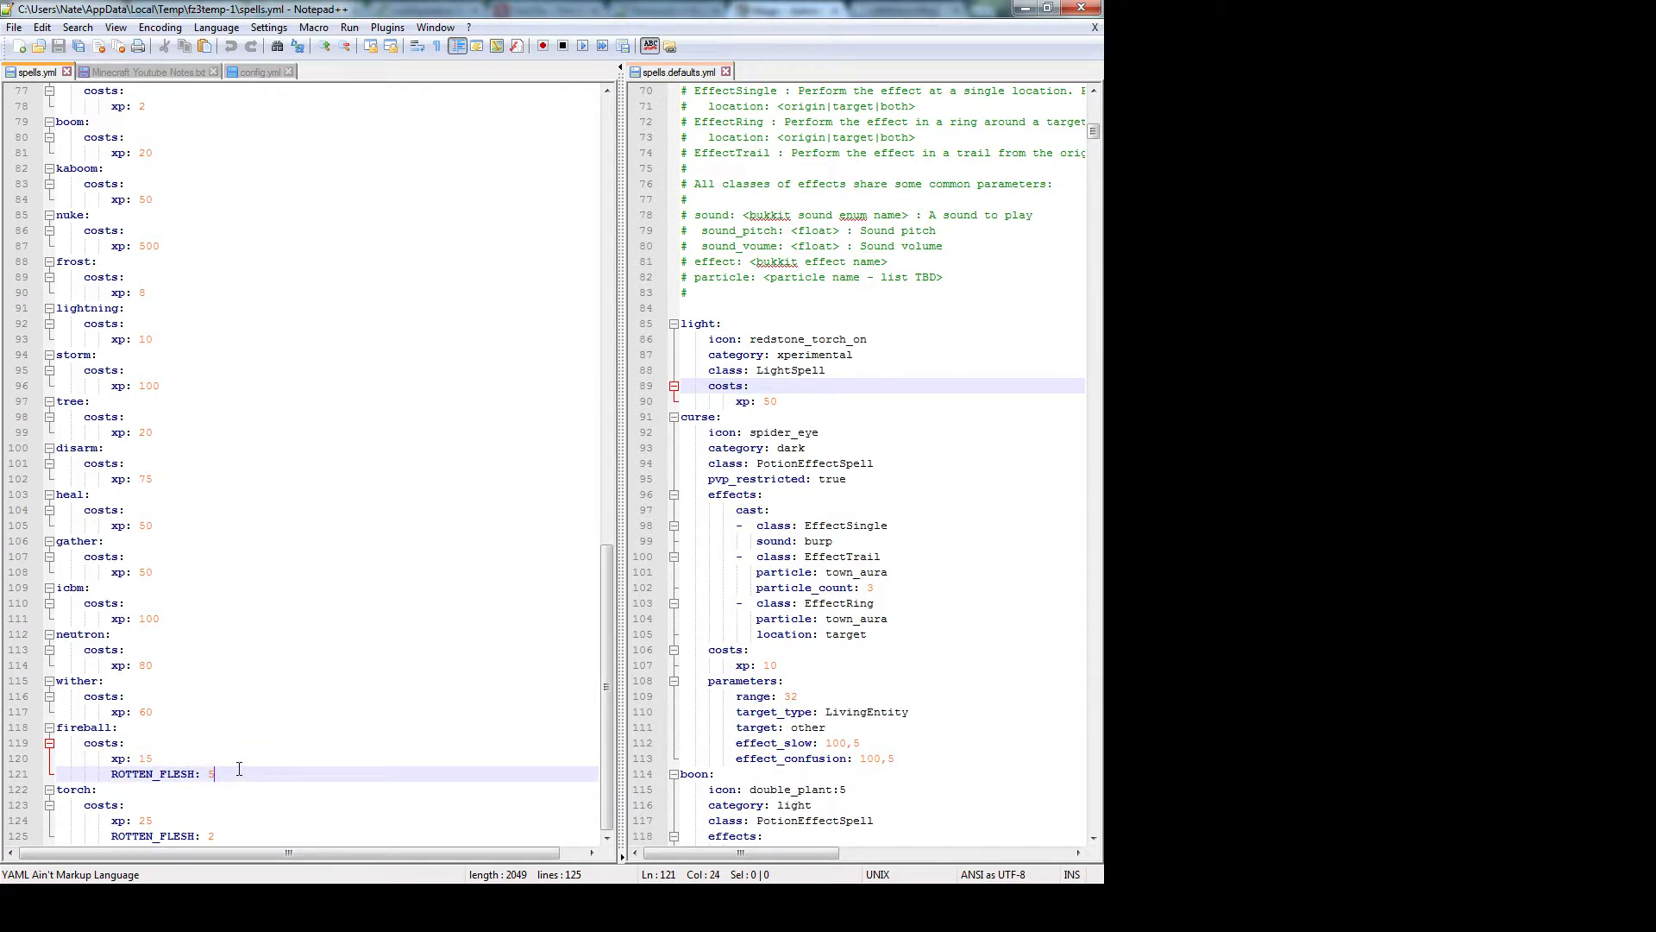
click(236, 832)
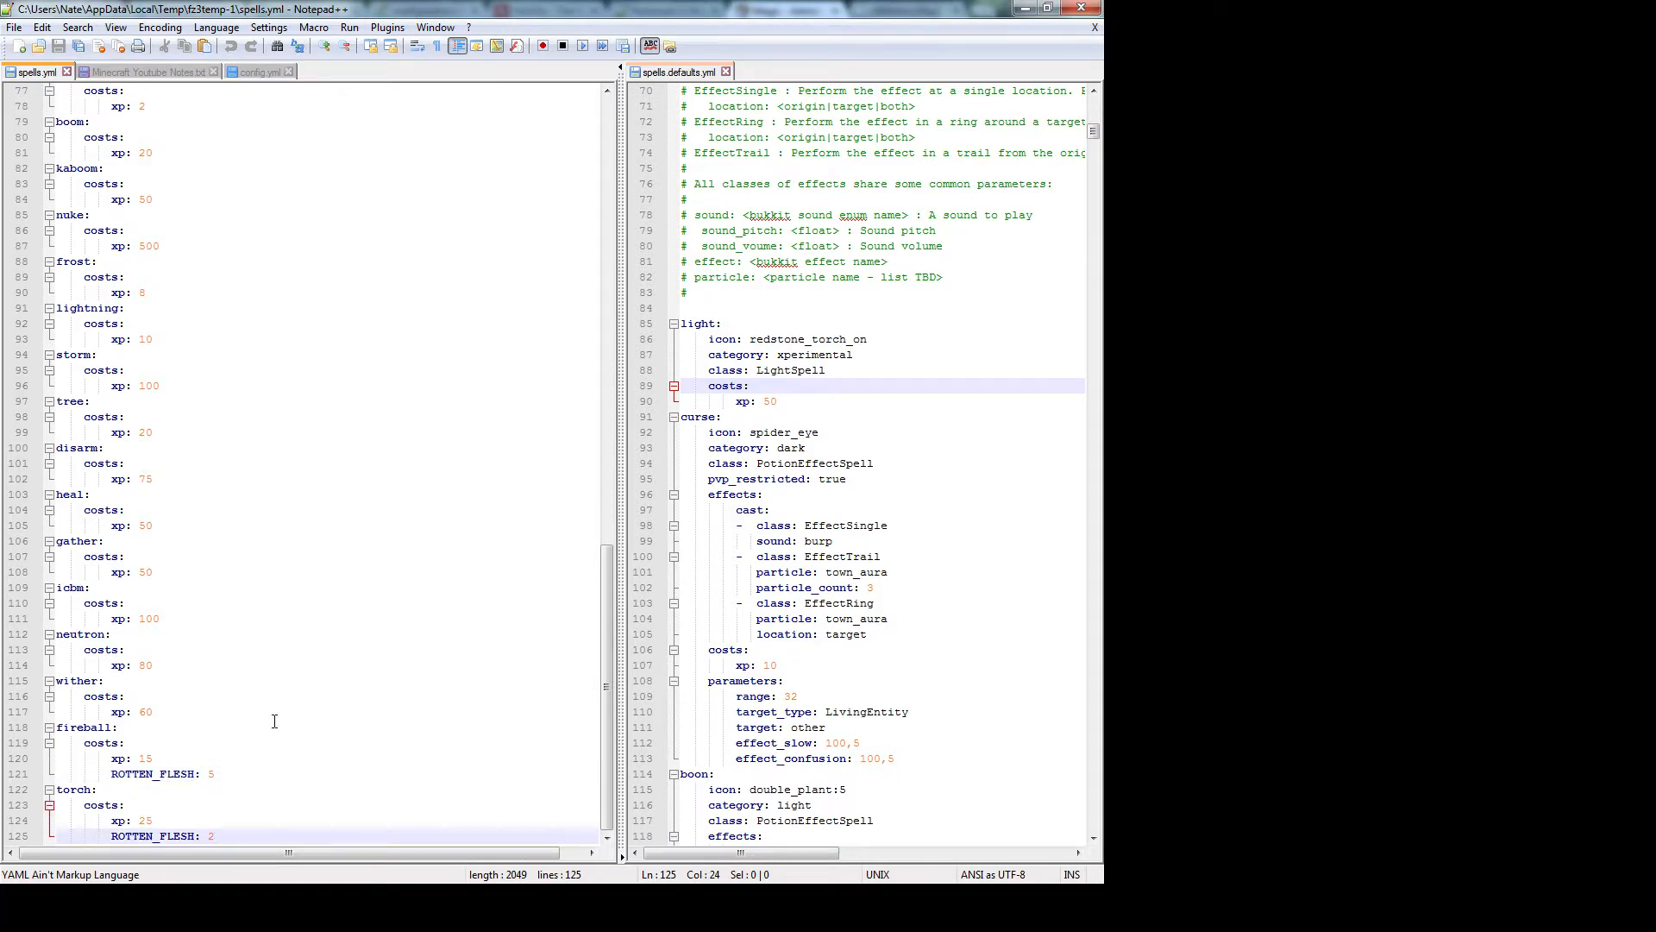
click(234, 773)
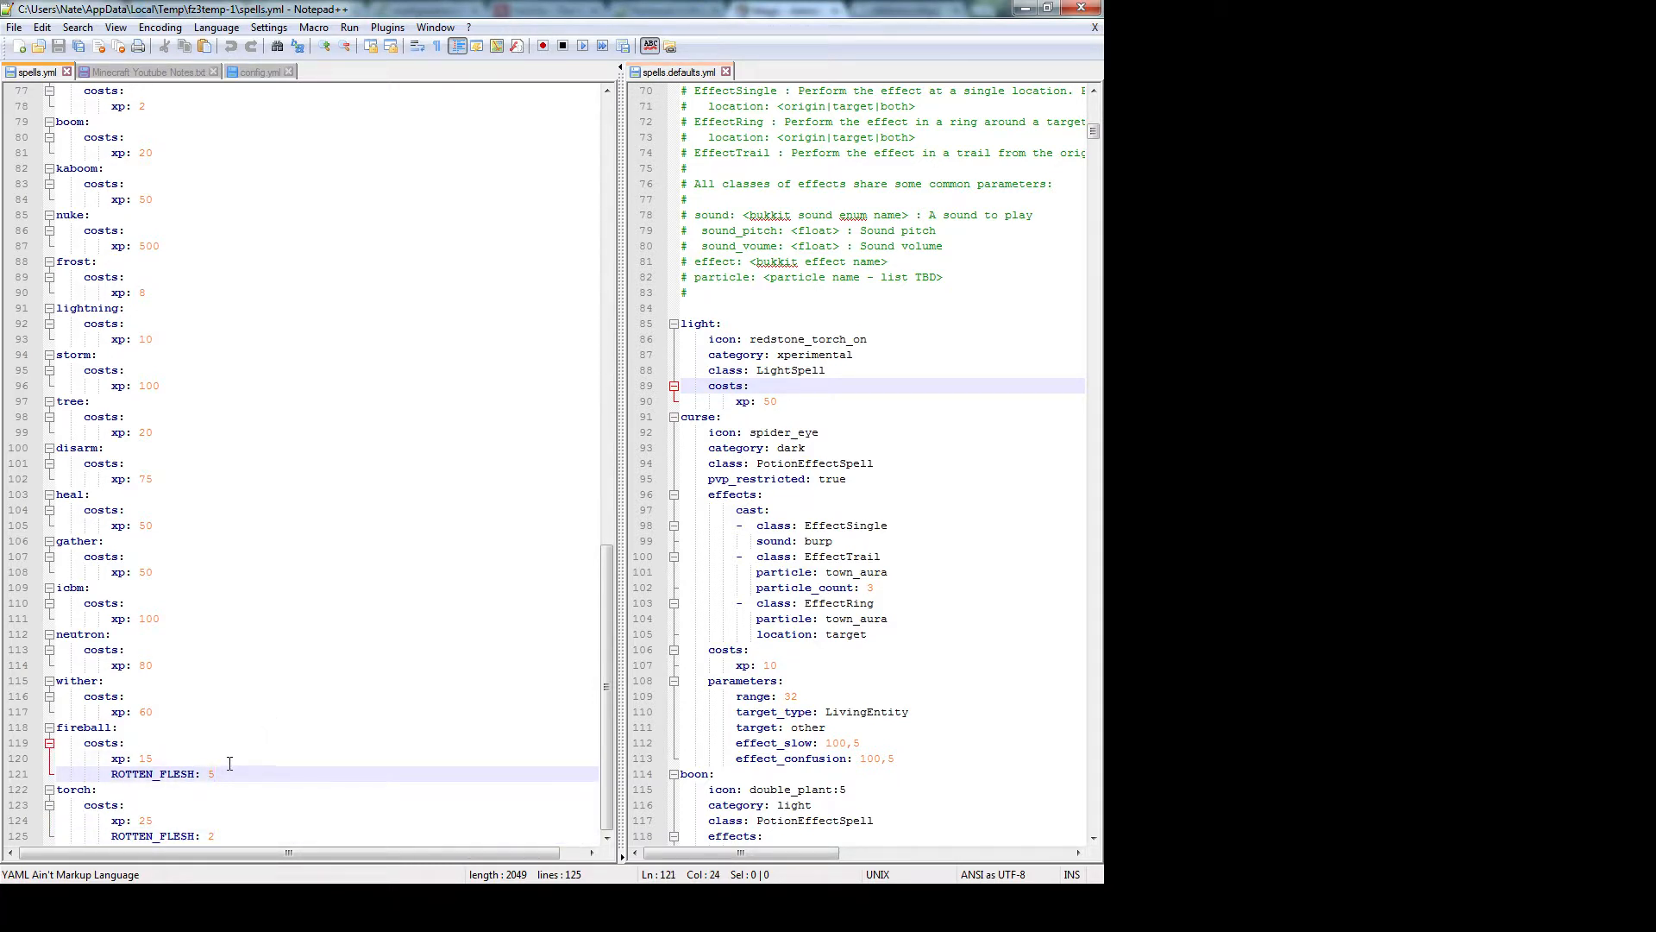
Add a new GUNPOWDER: 1 cost line beneath fireball's ROTTEN_FLESH: 5
key(Return)
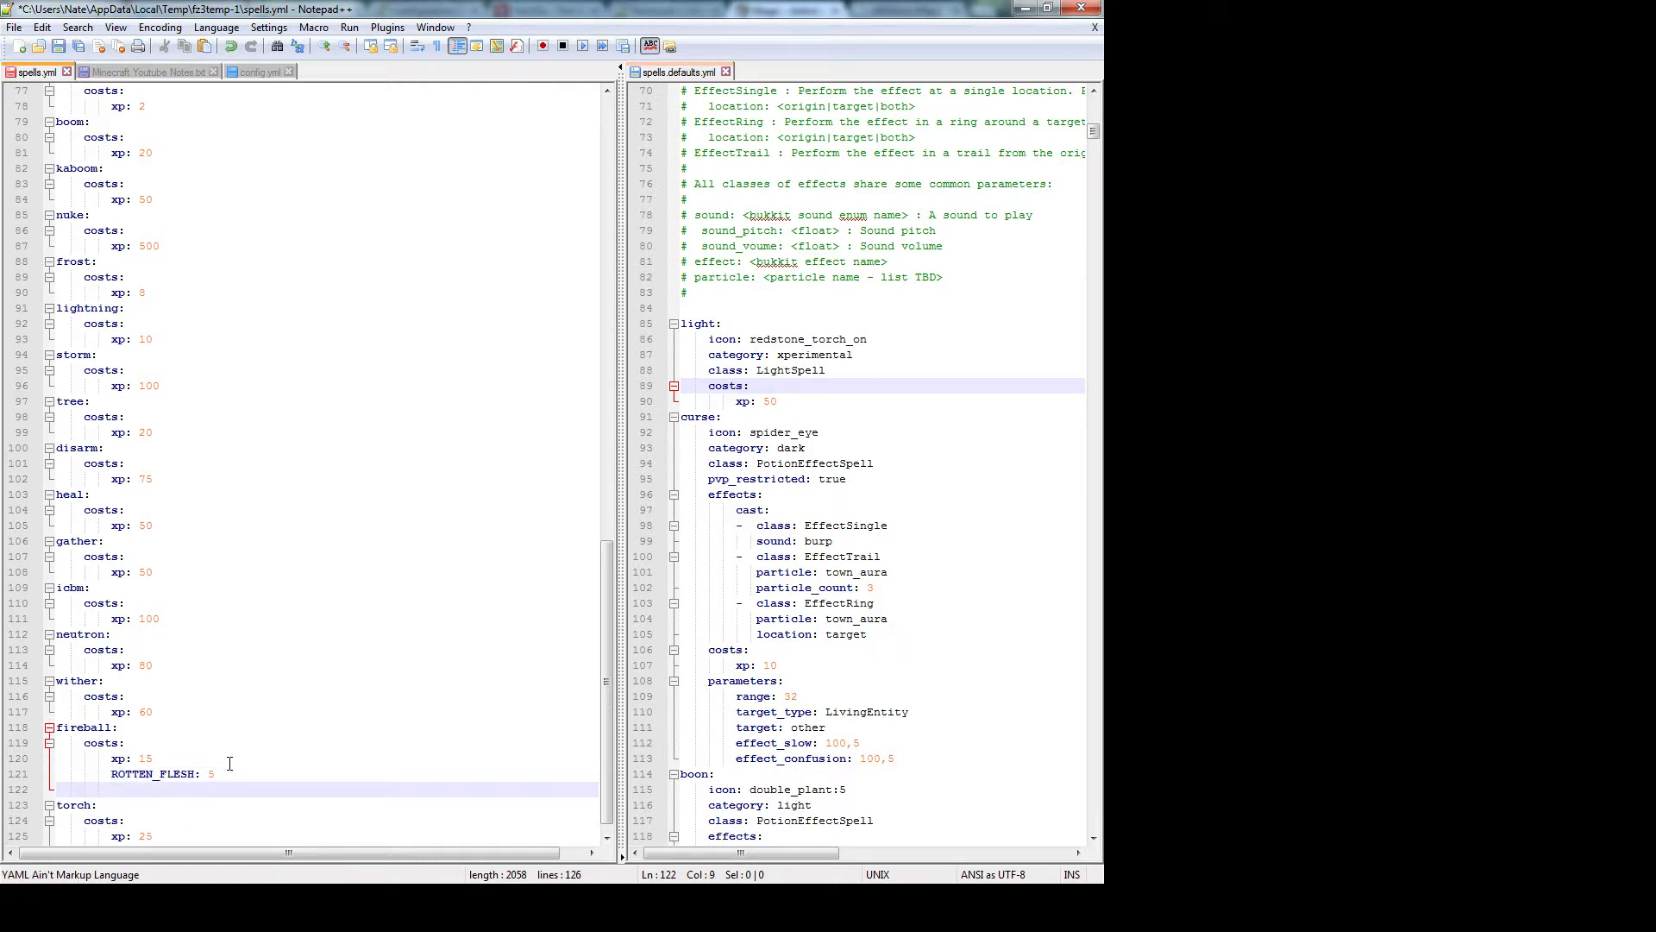
text(GUNPOWERD)
key(BackSpace)
text(:D)
key(Right)
text(1)
Check the new line's indentation against ROTTEN_FLESH and the other fireball cost lines
click(256, 760)
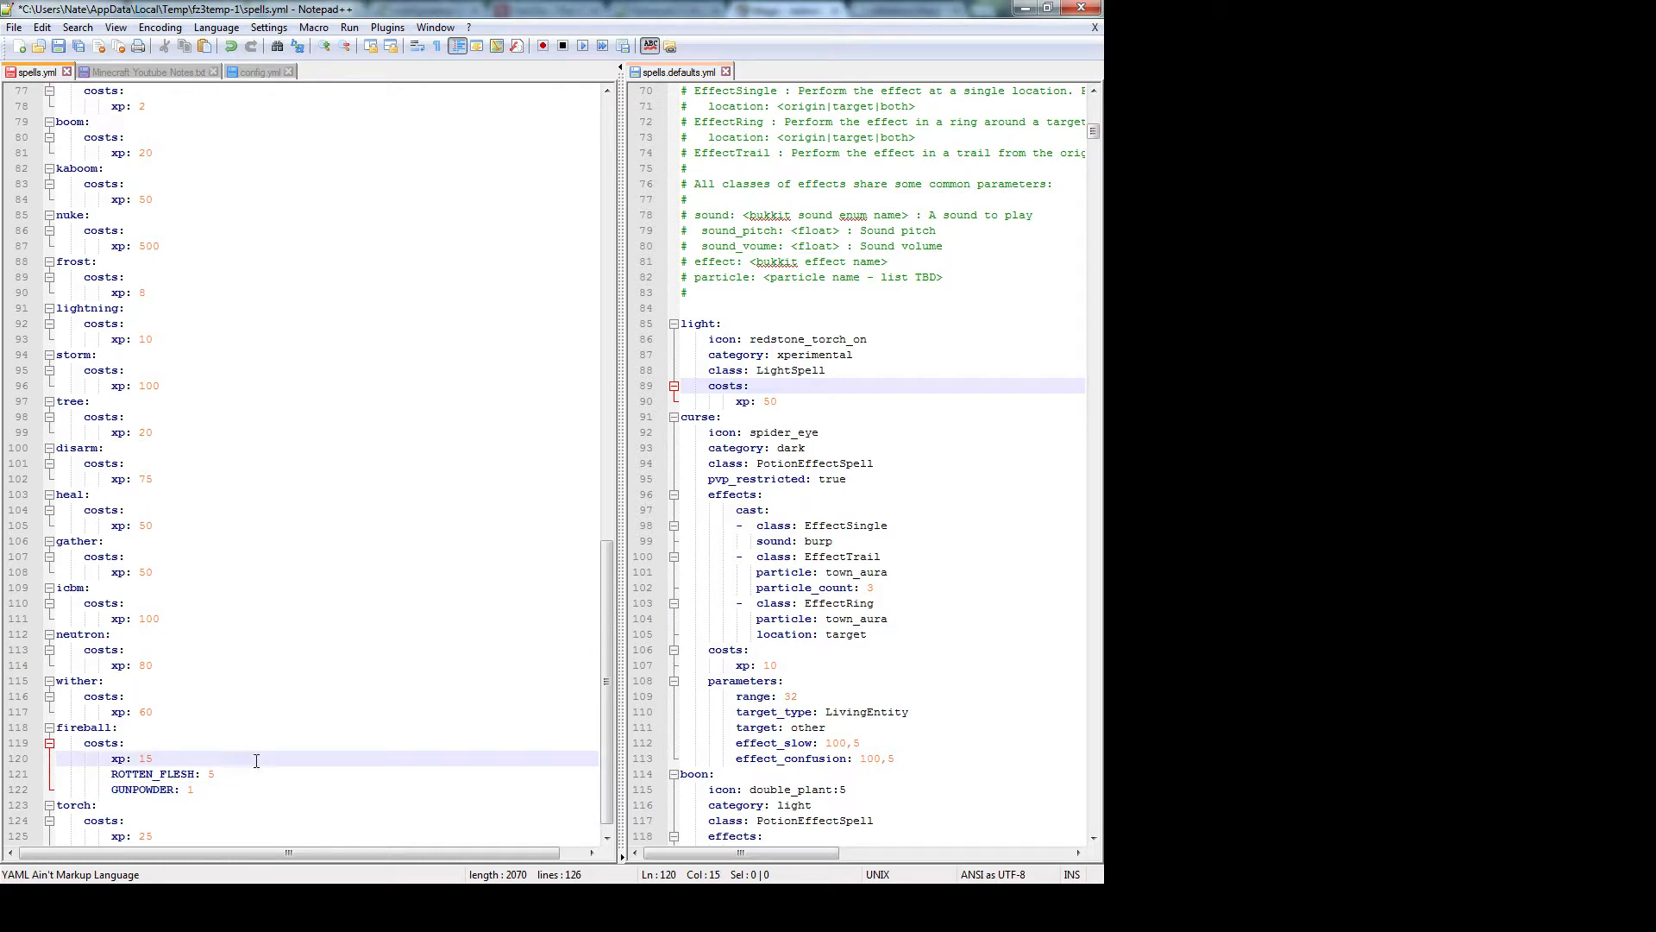
drag(208, 773, 234, 783)
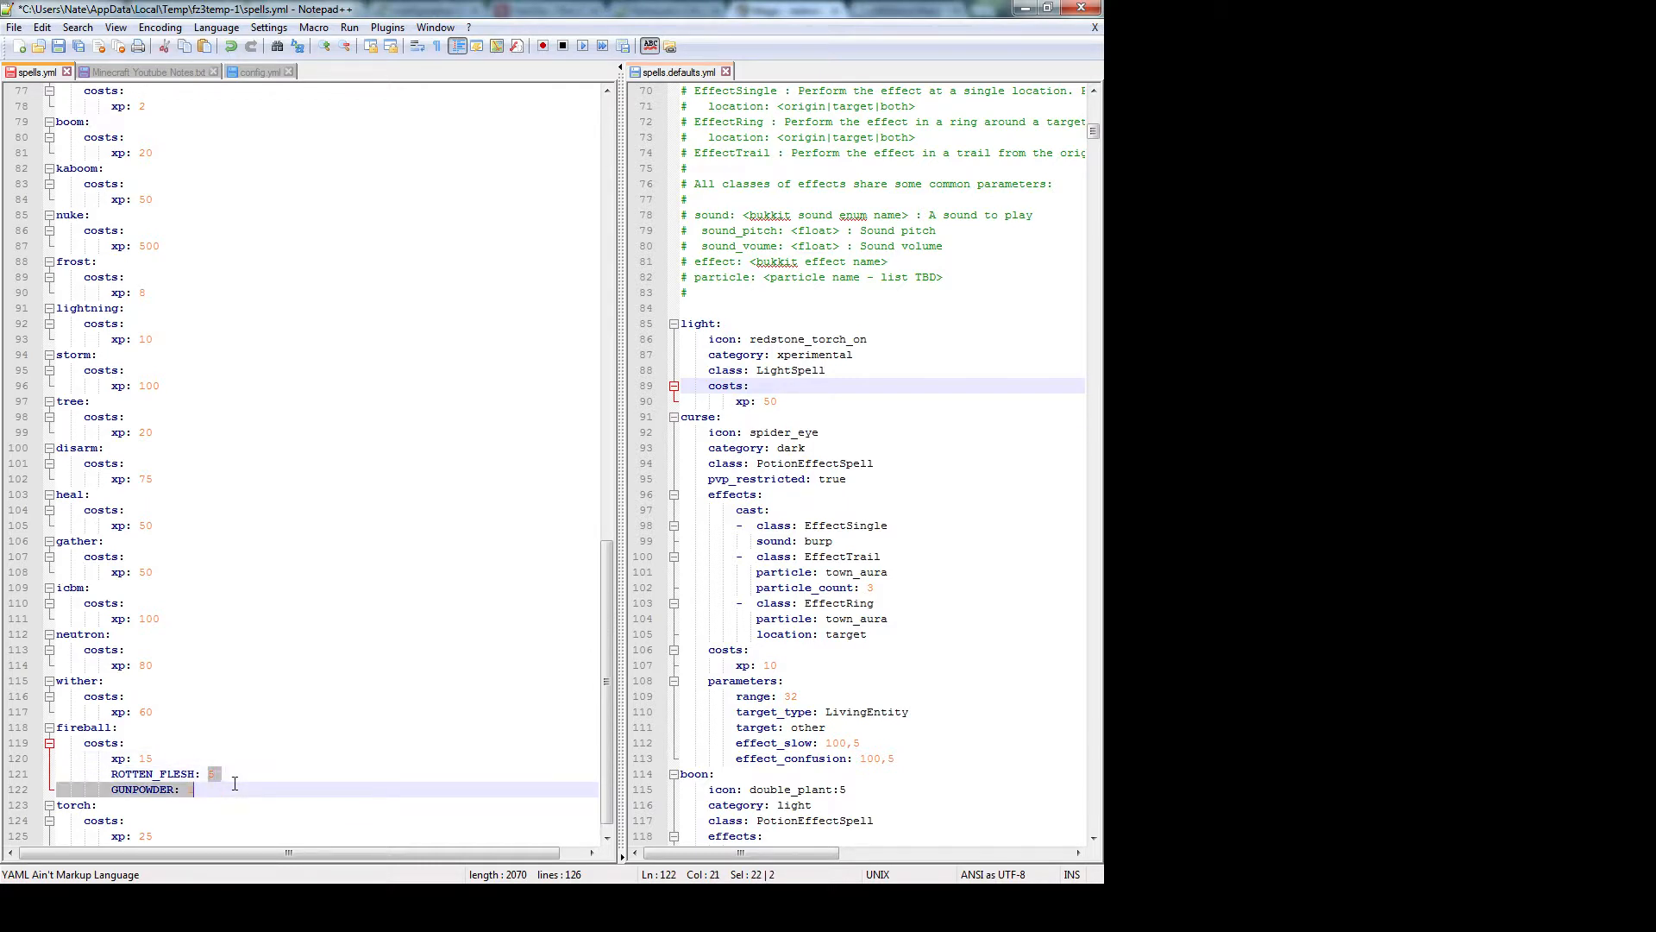
click(234, 784)
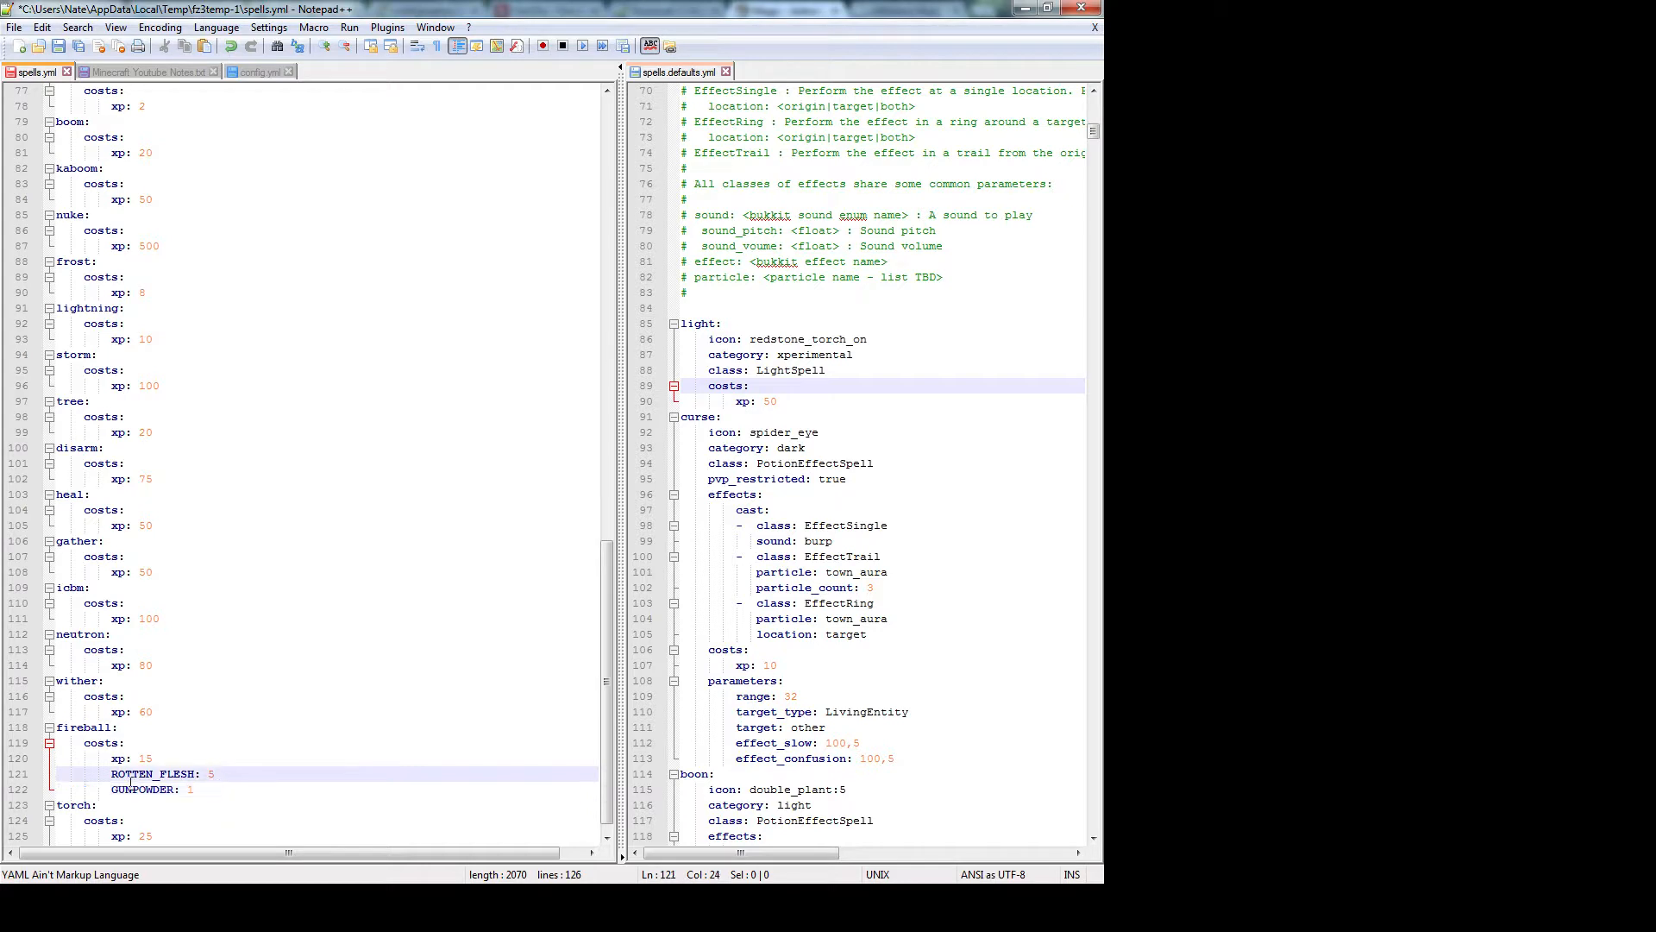
drag(111, 774, 57, 773)
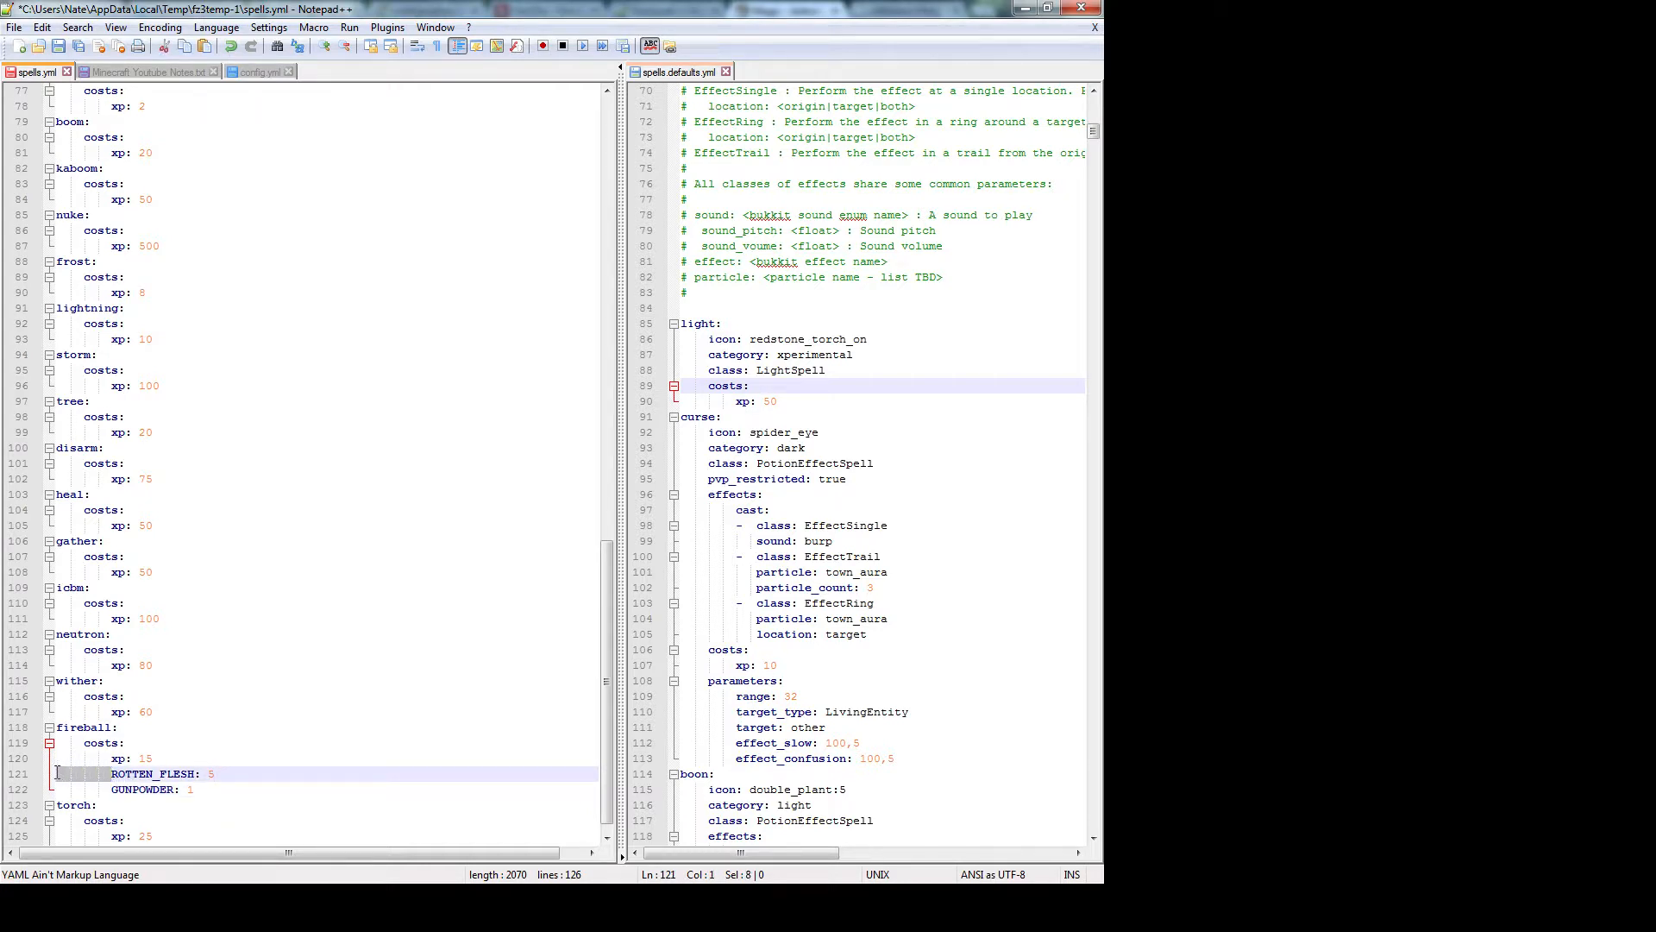
click(100, 780)
key(Up)
key(Up)
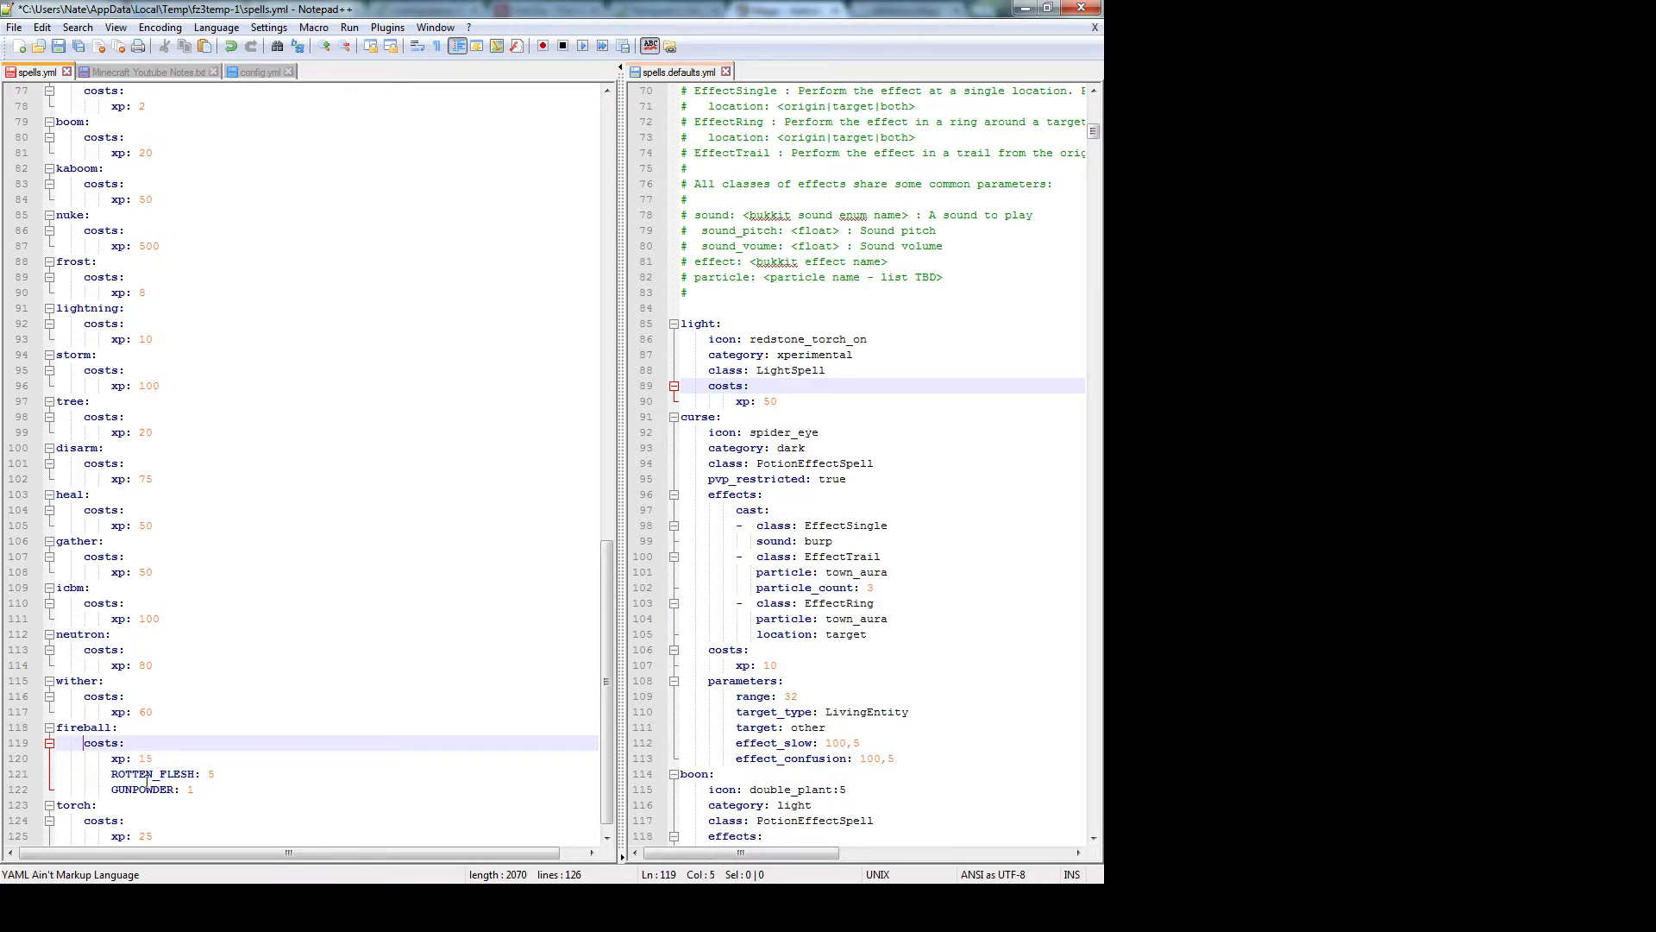
key(Down)
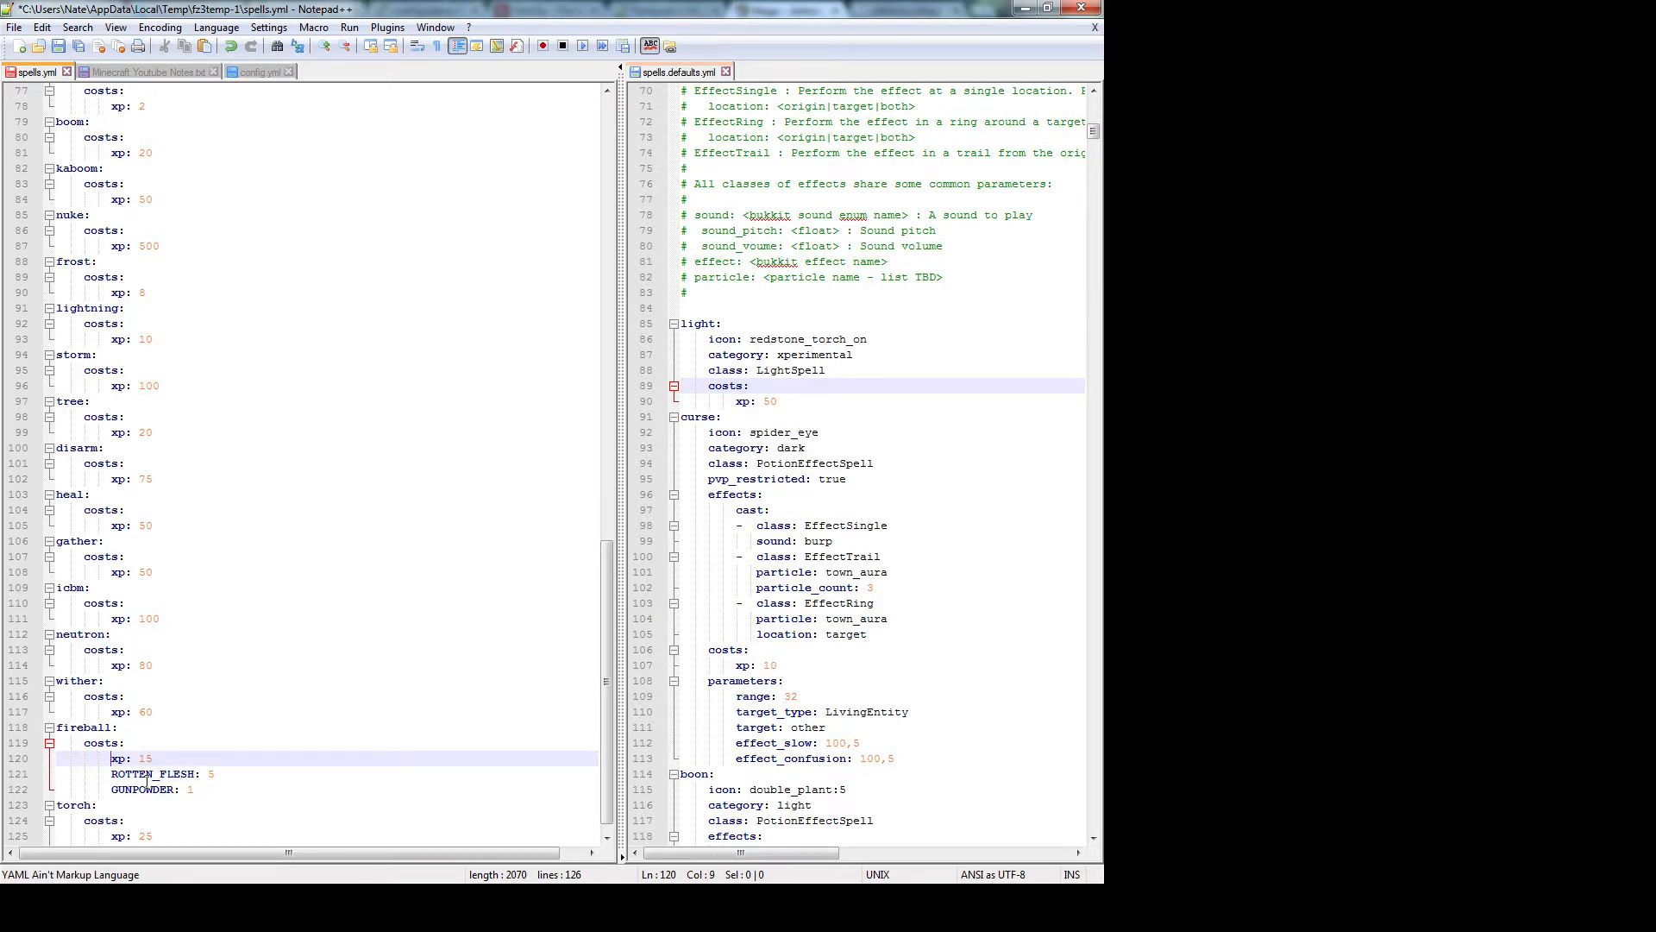
key(Up)
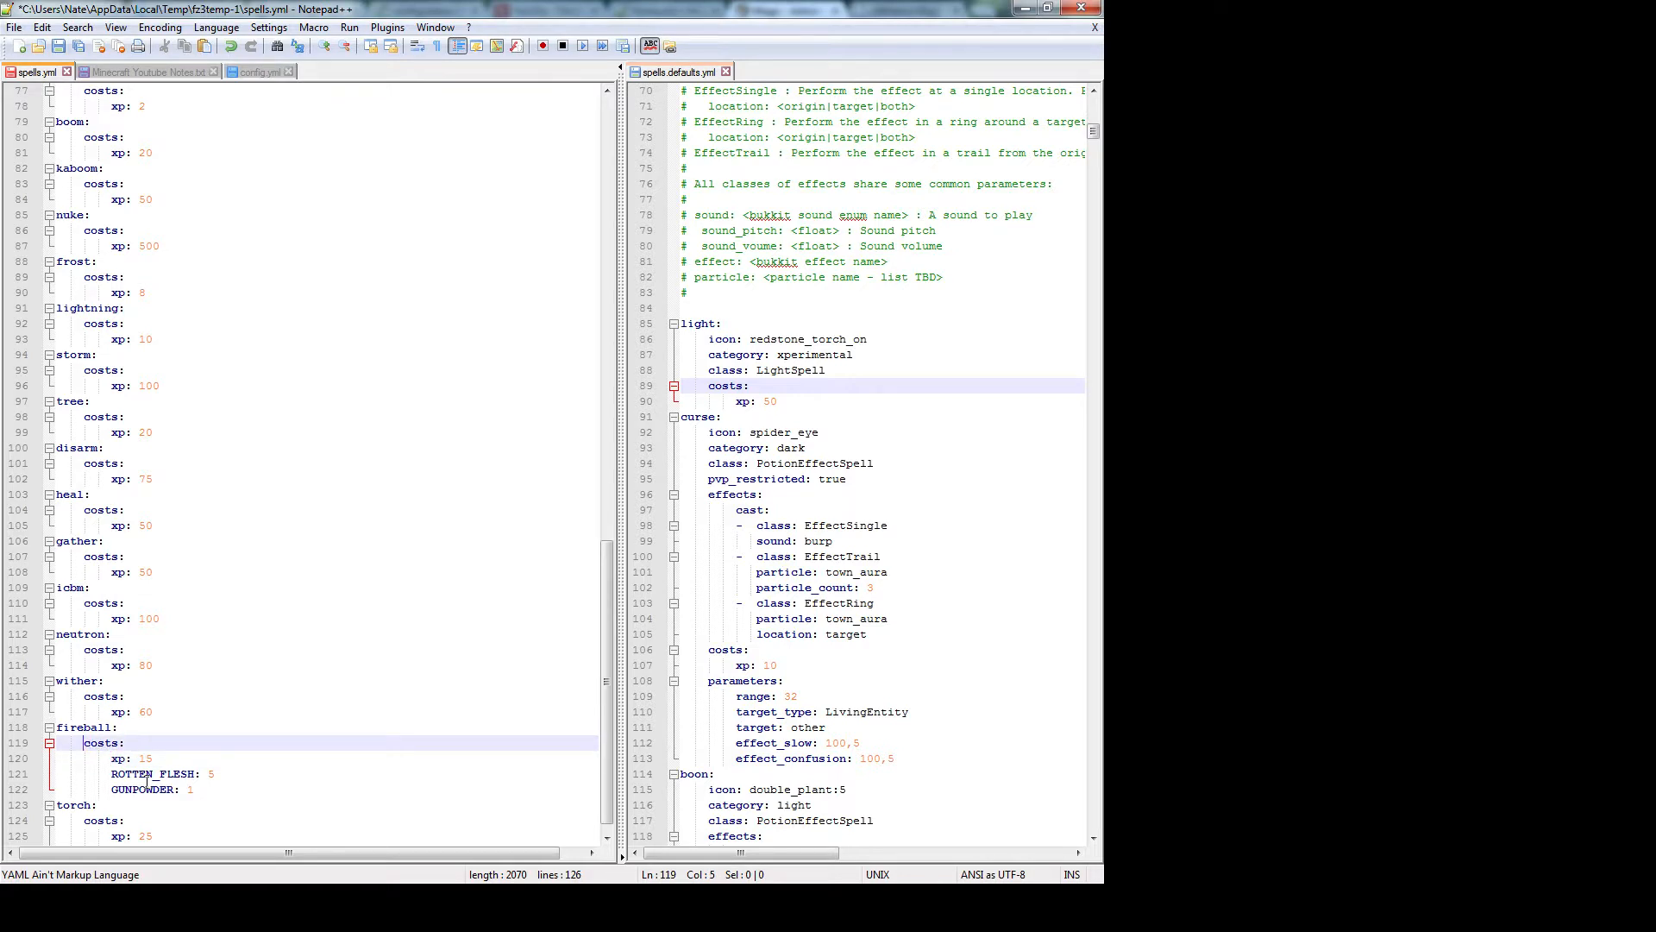
key(Down)
key(Down)
key(Up)
key(Up)
key(Up)
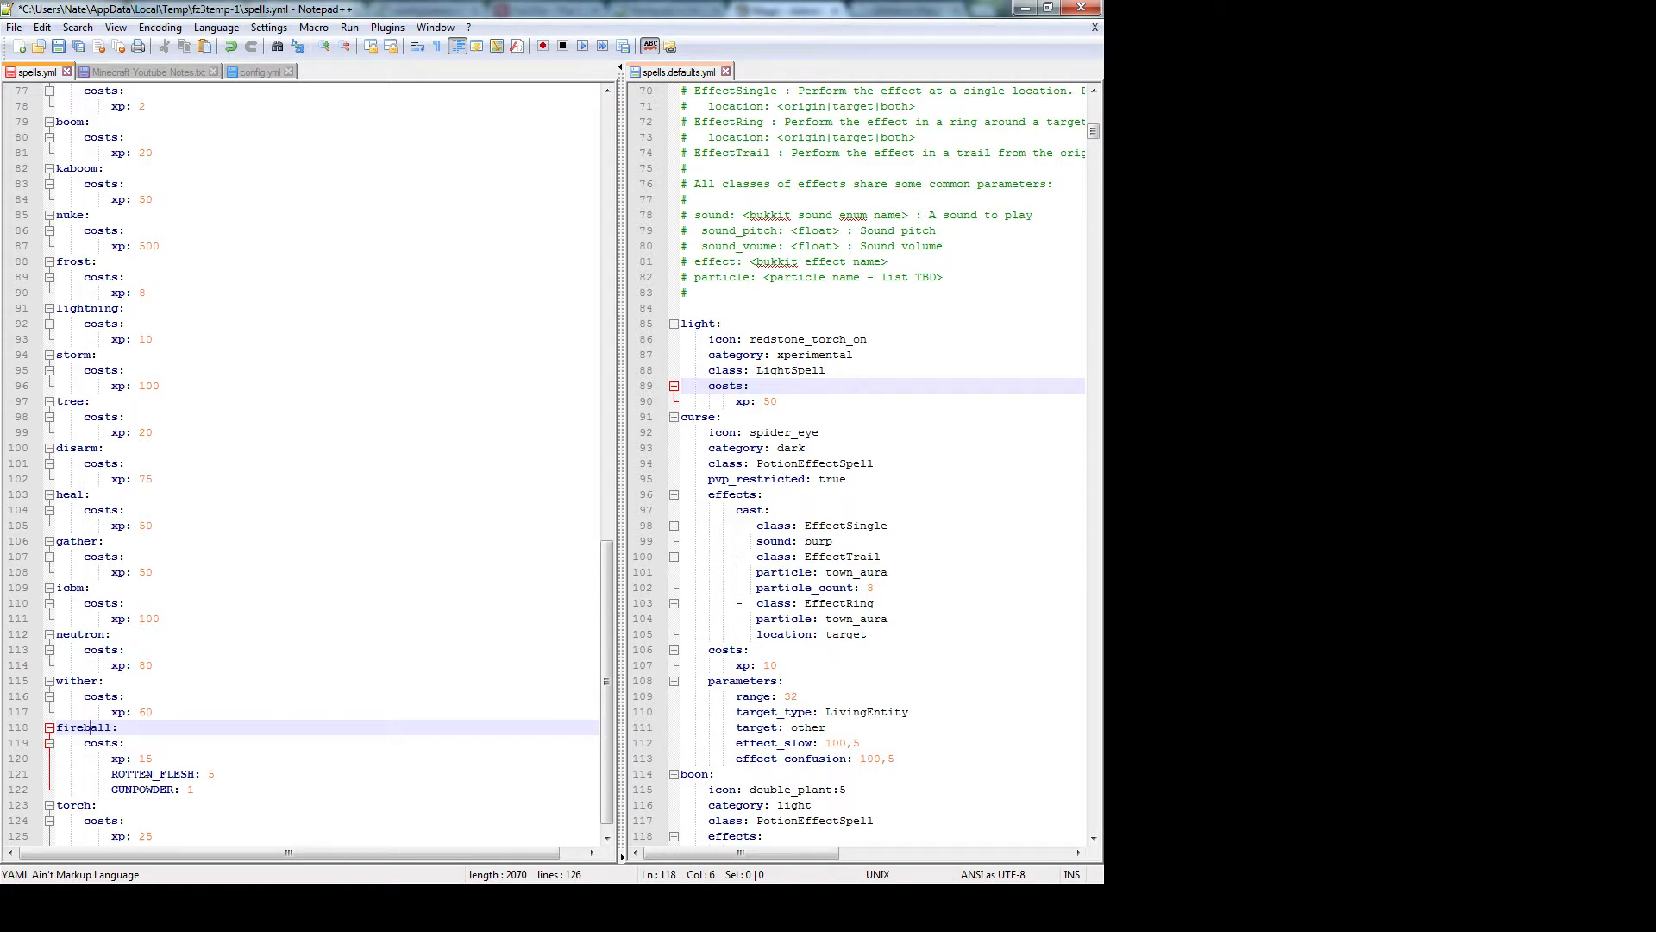
Inspect fireball's xp 15 value and the GUNPOWDER line's leading indentation
click(210, 759)
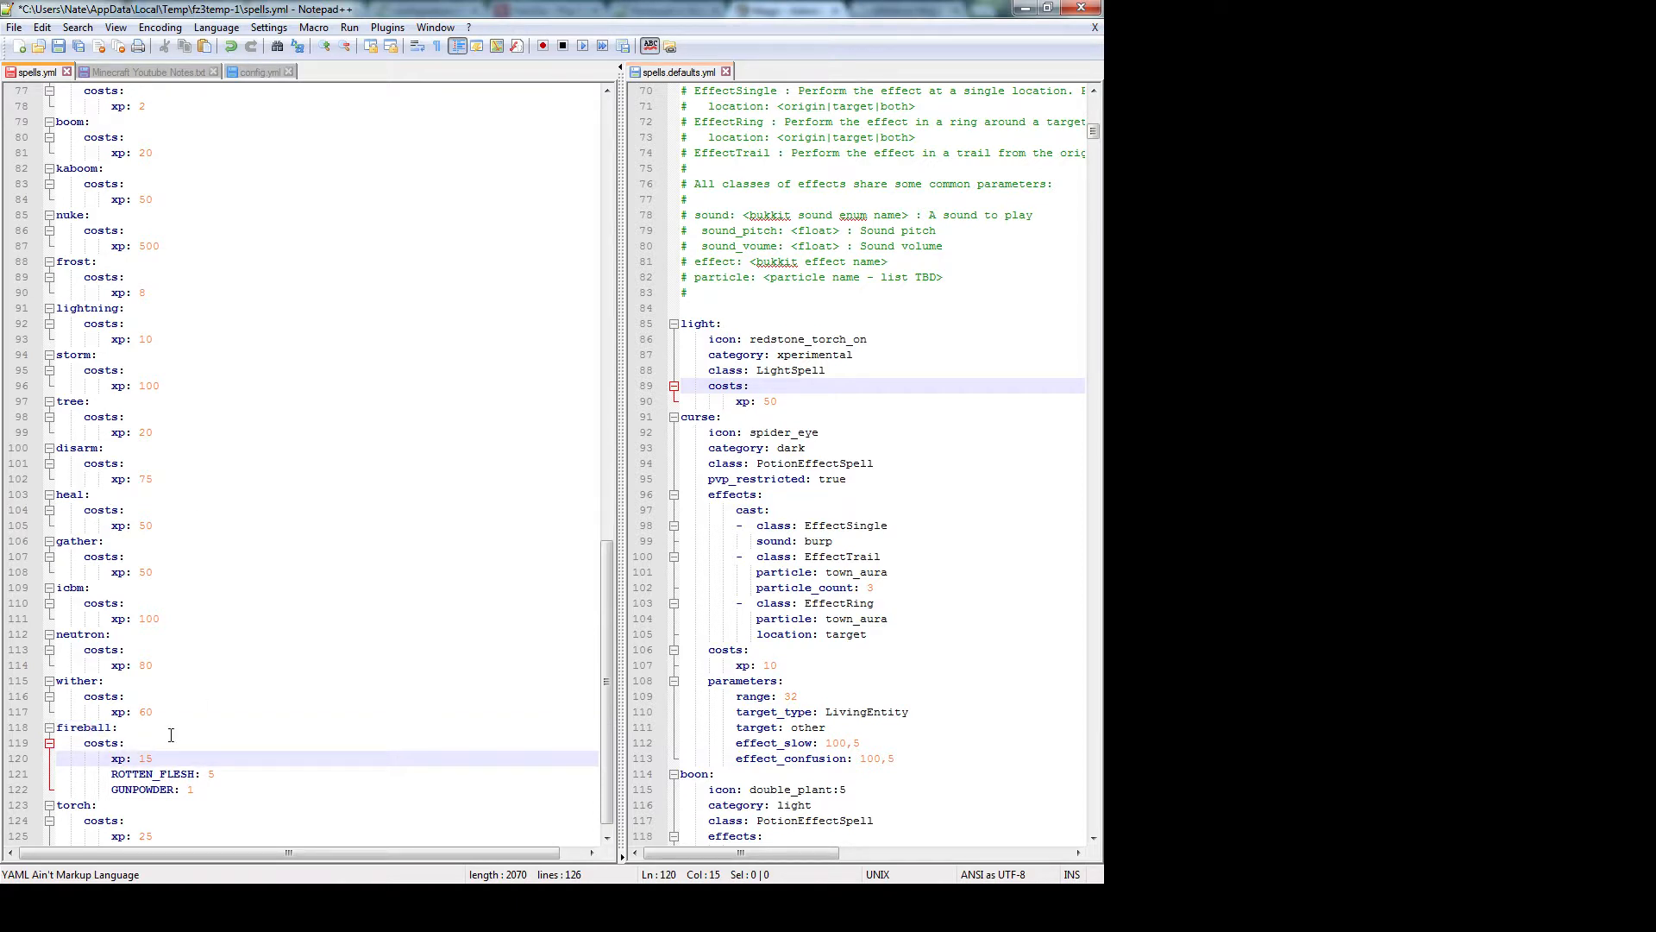
click(140, 759)
click(115, 790)
click(112, 790)
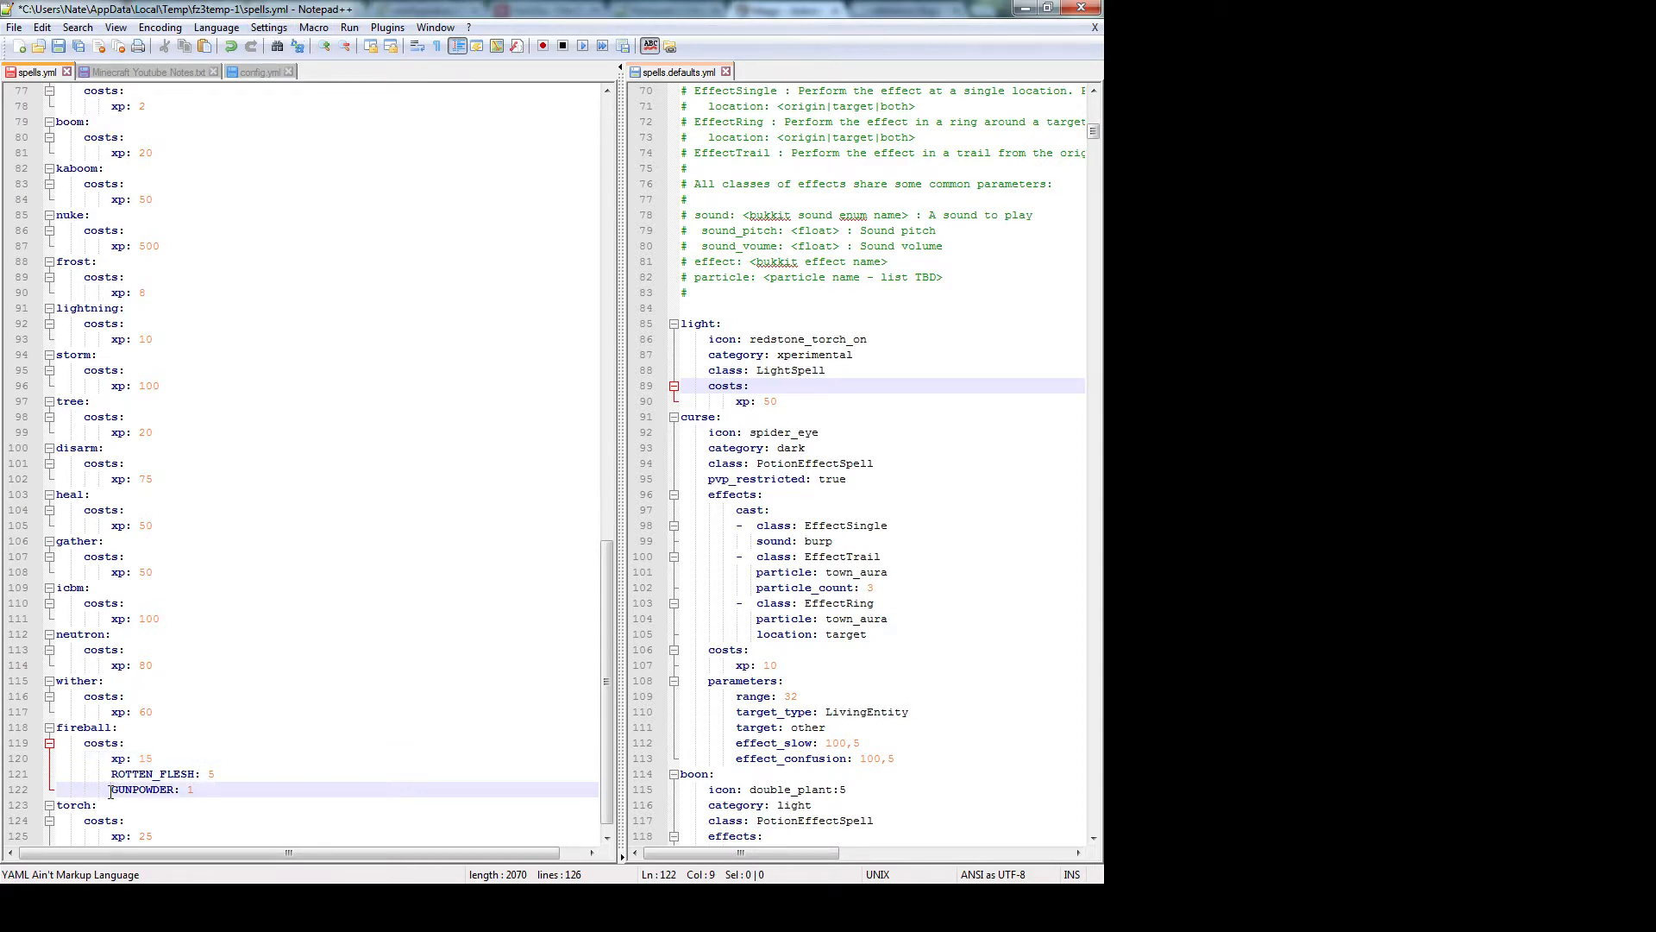
drag(112, 790, 58, 790)
click(106, 790)
click(277, 30)
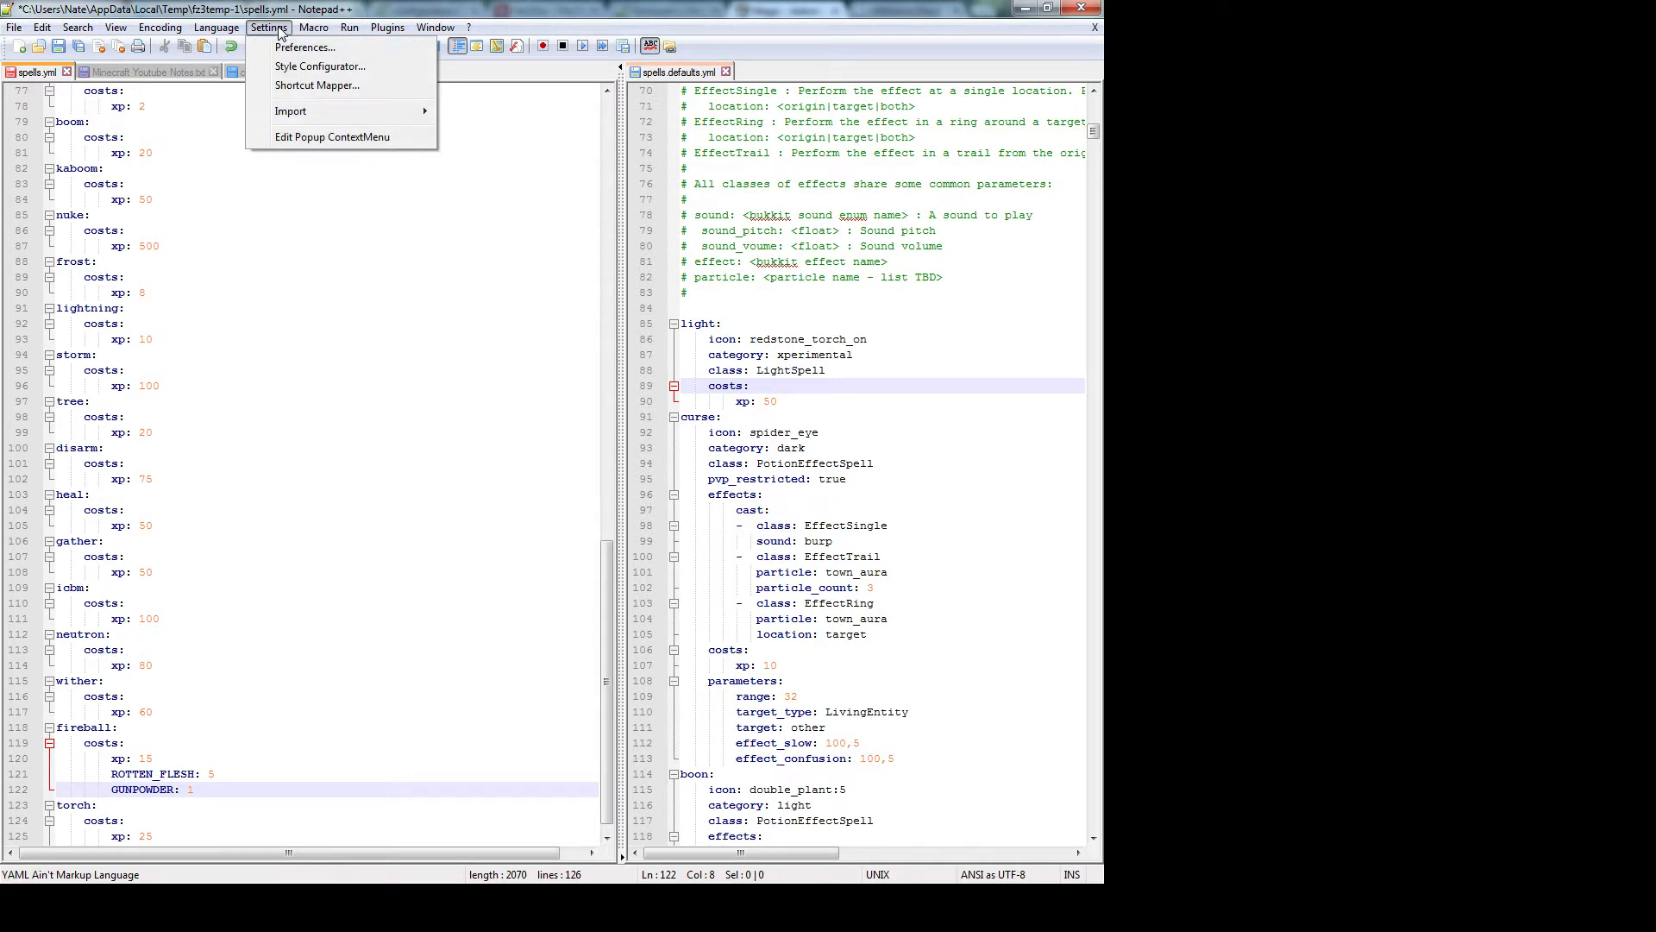
click(278, 47)
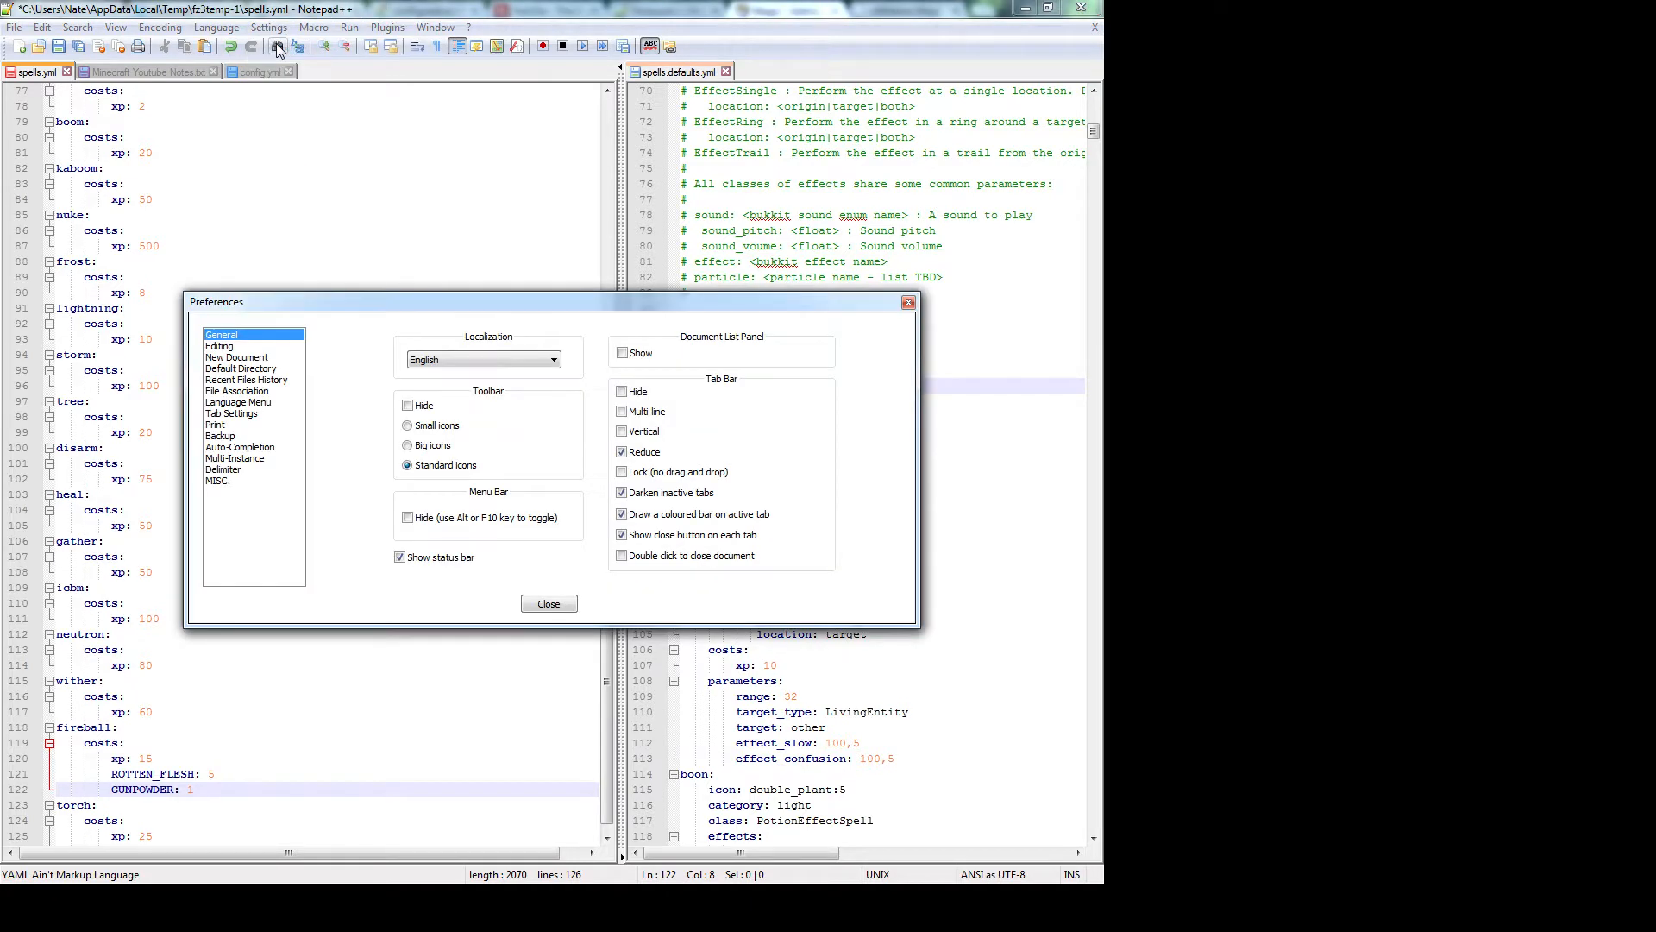
click(229, 472)
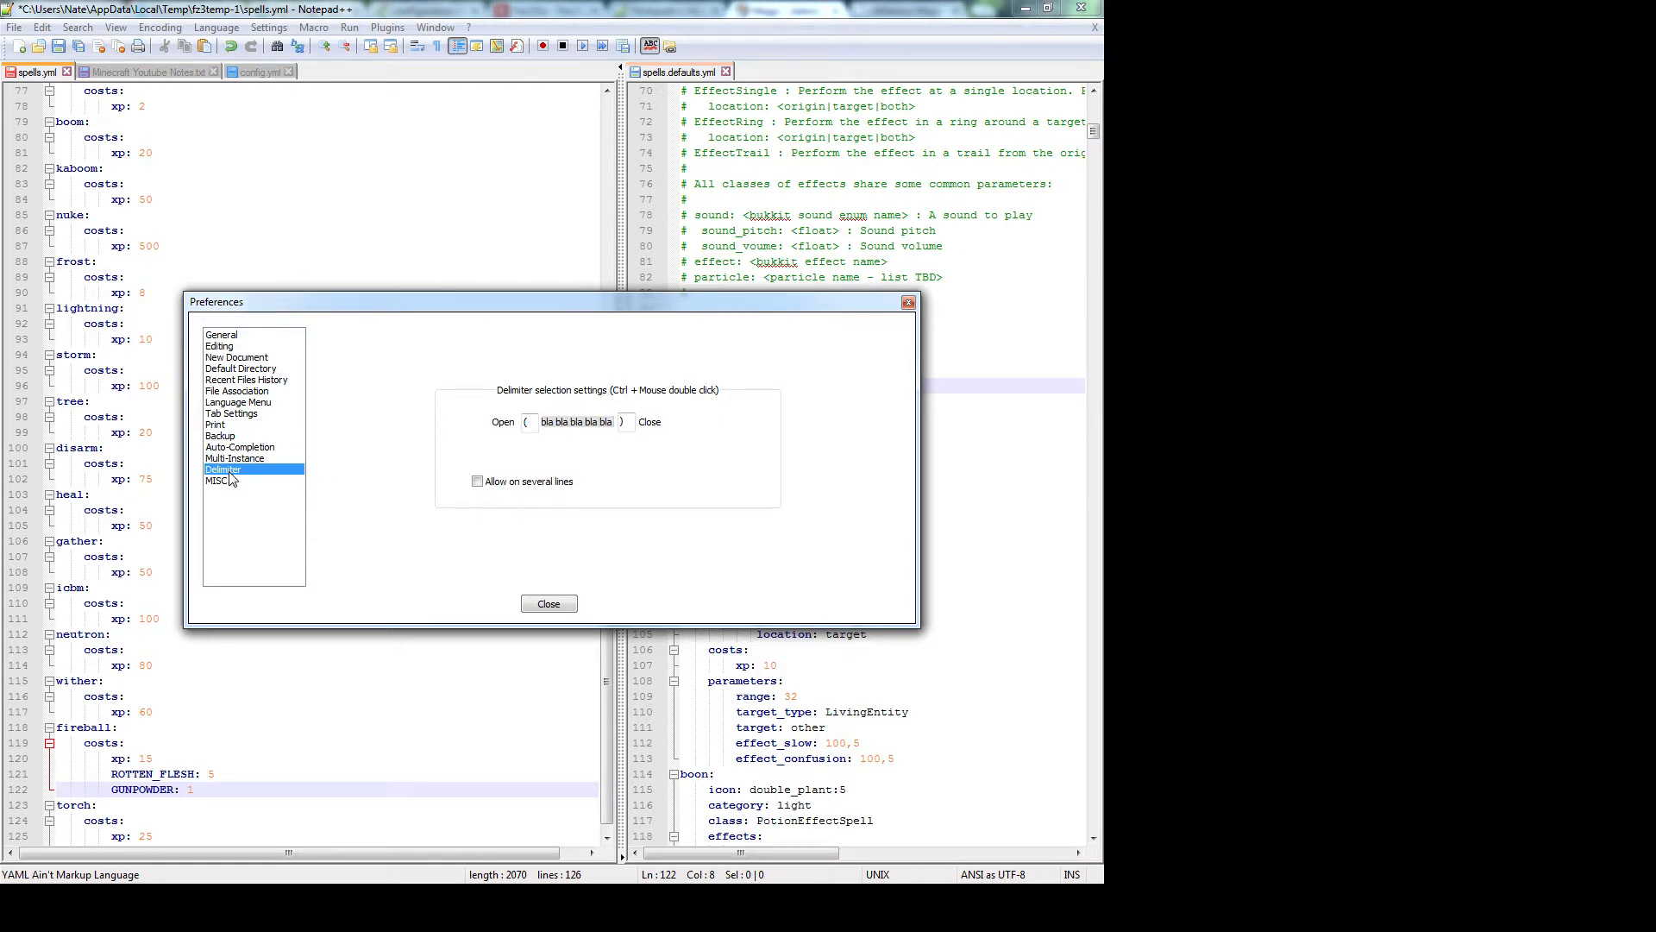
click(238, 414)
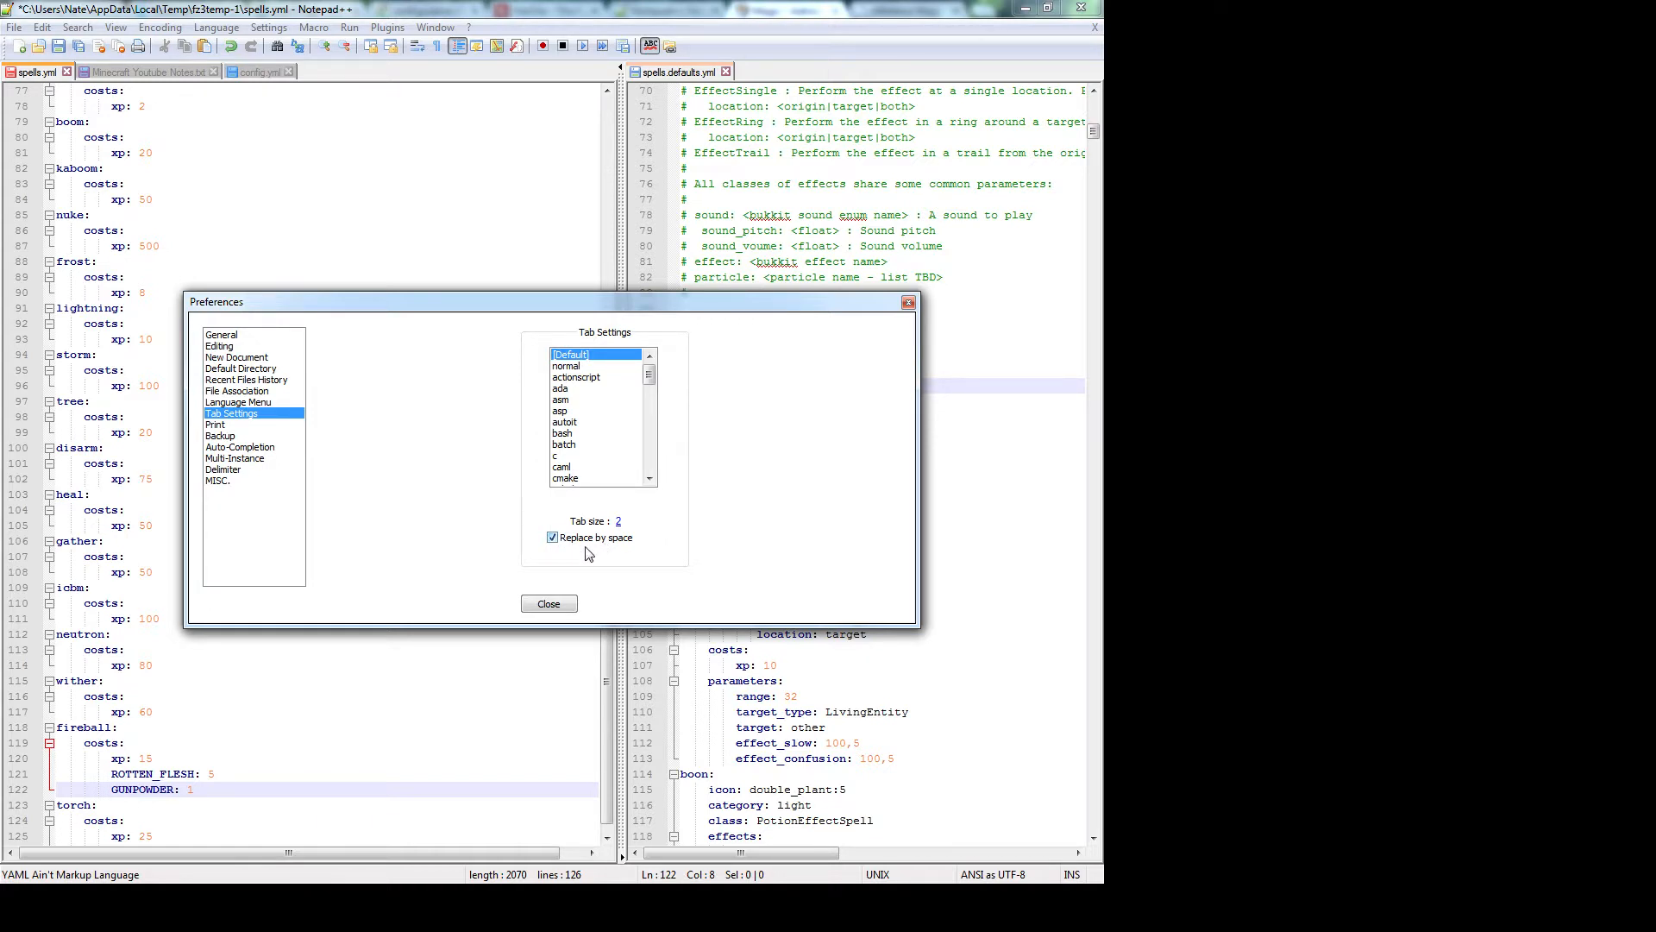
click(549, 603)
click(414, 568)
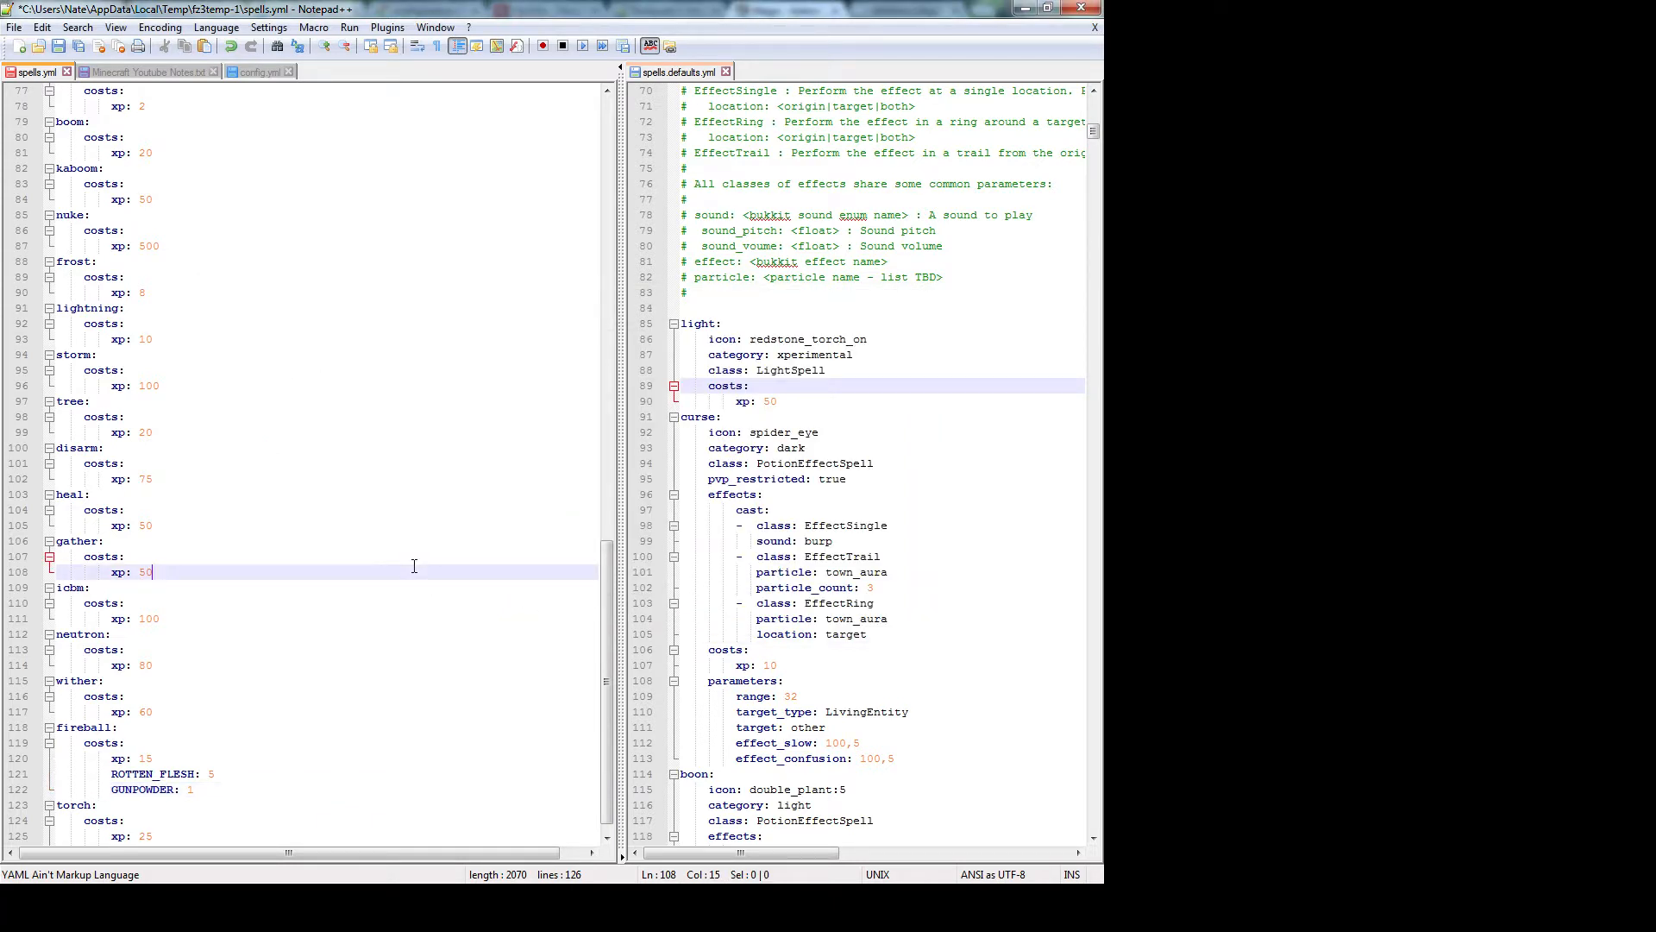
Review the icbm and neutron cost lines against fireball's GUNPOWDER: 1, then leave Notepad++
scroll(383, 591, down, 1)
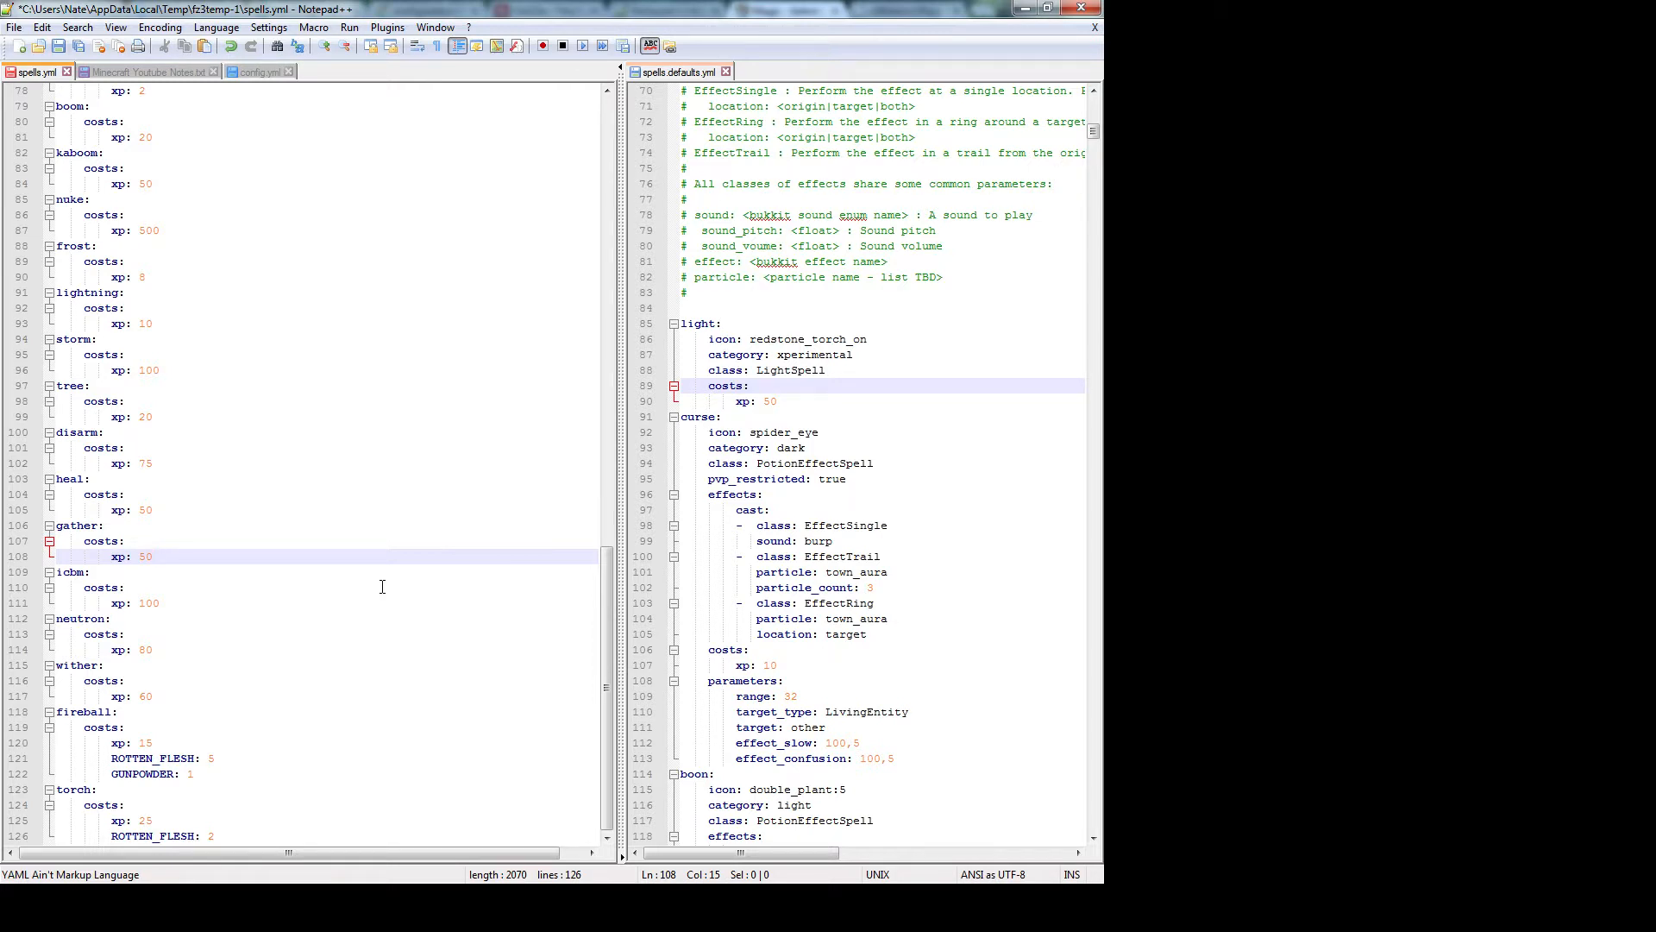
click(382, 586)
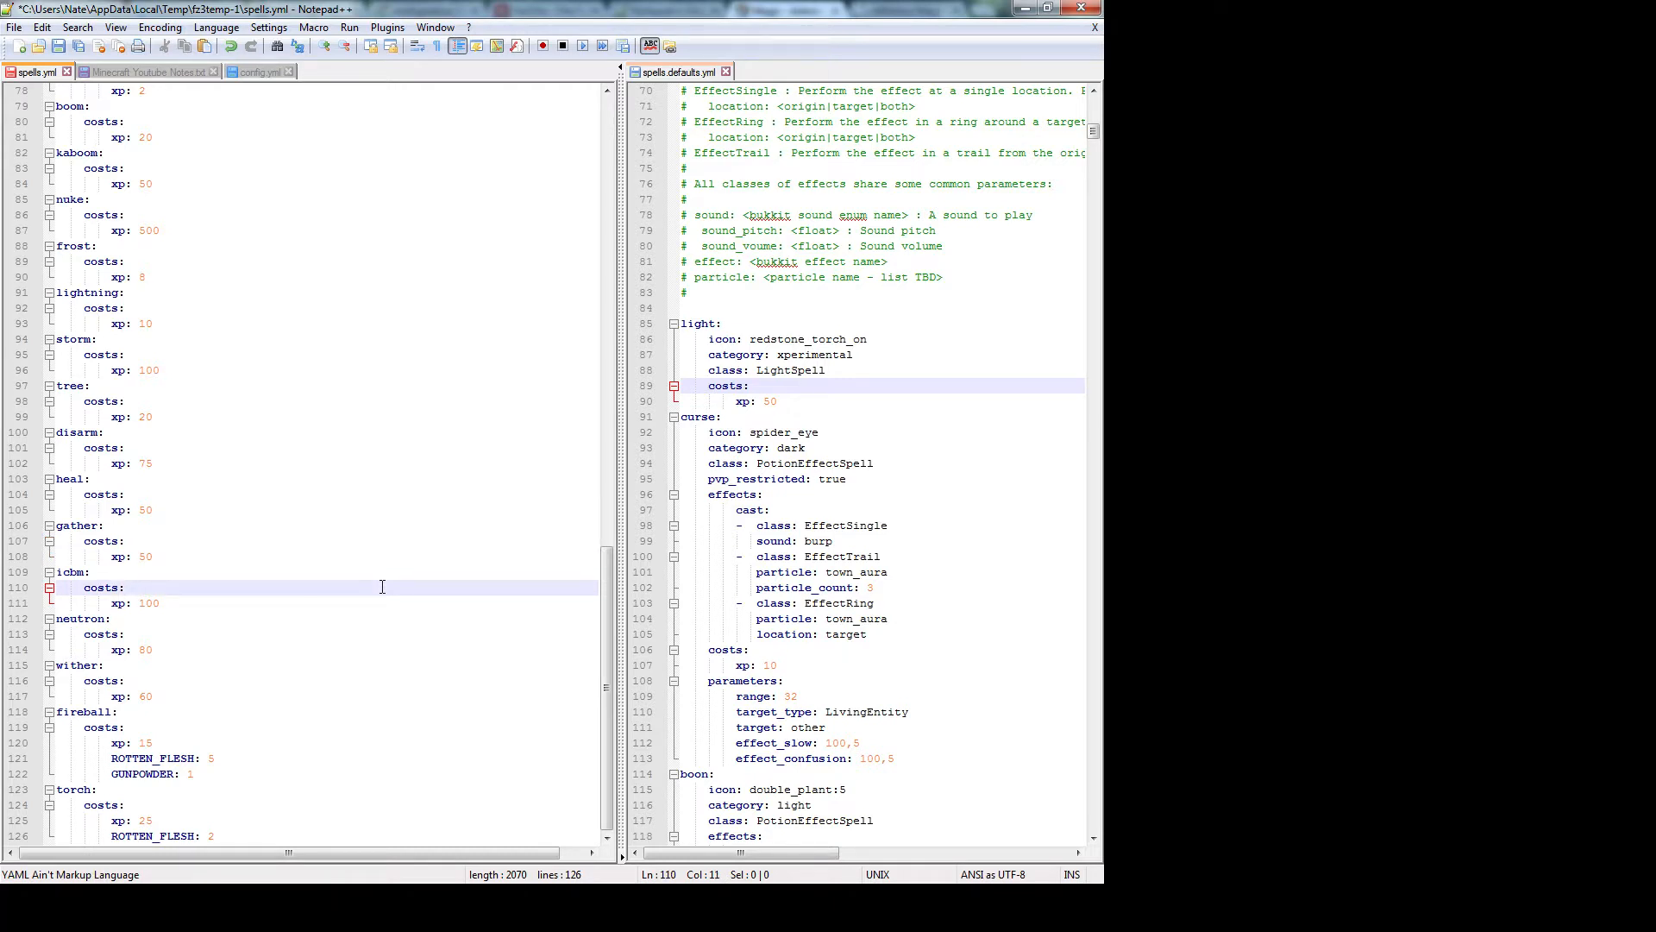
click(273, 773)
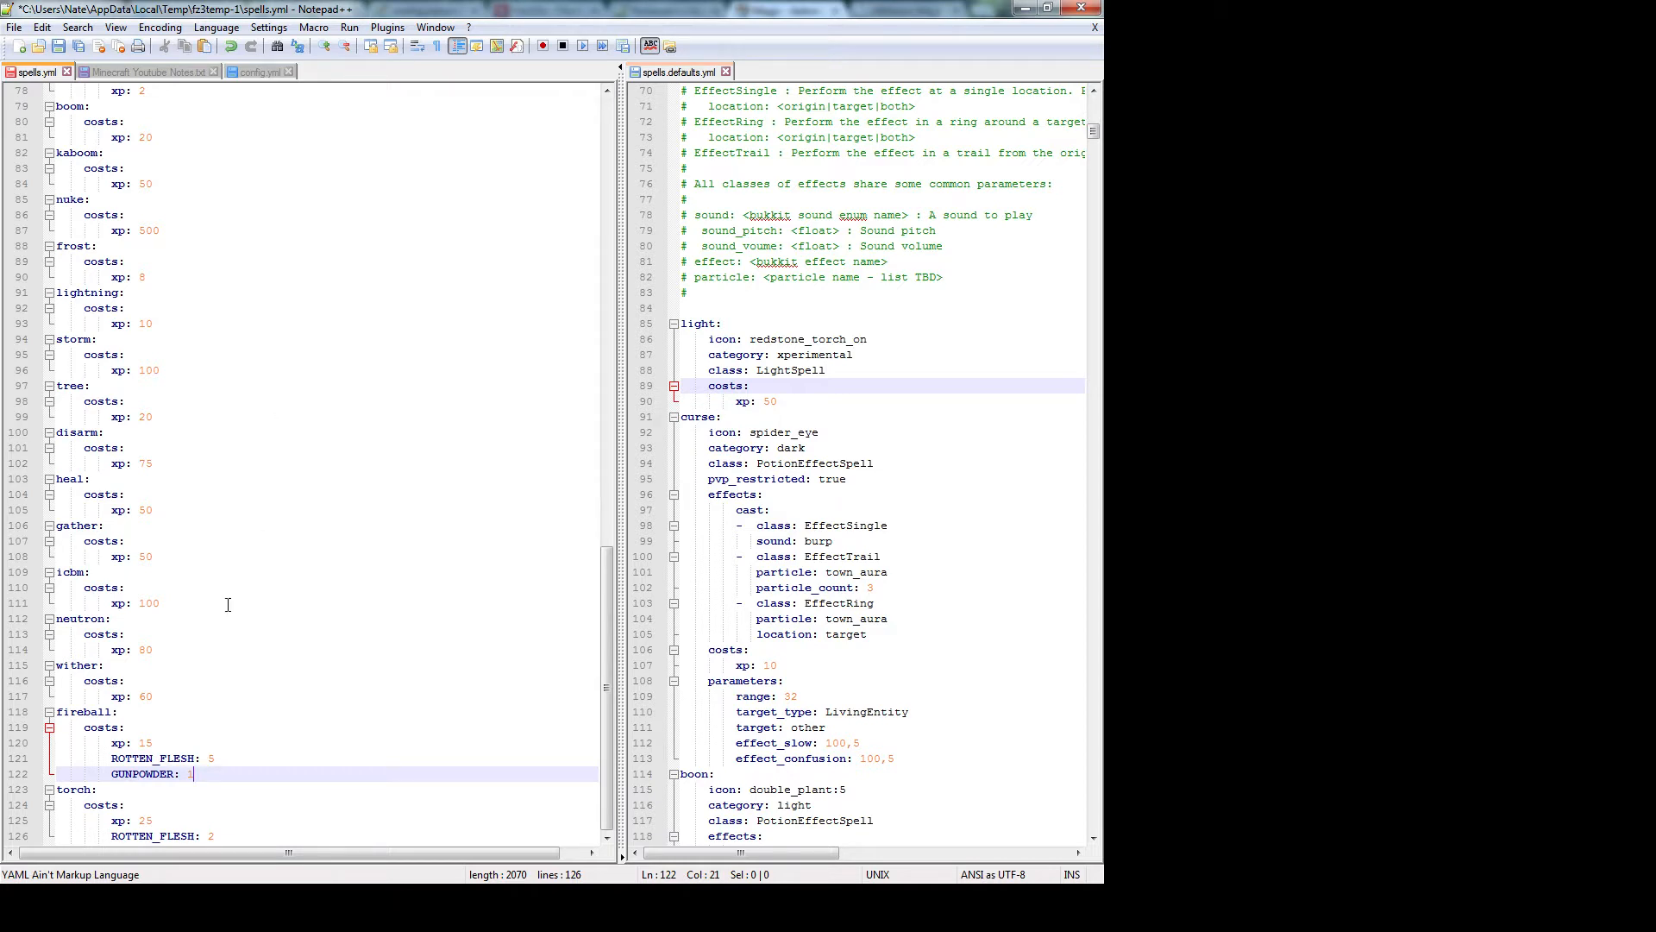
click(217, 649)
click(236, 772)
key(alt+Tab)
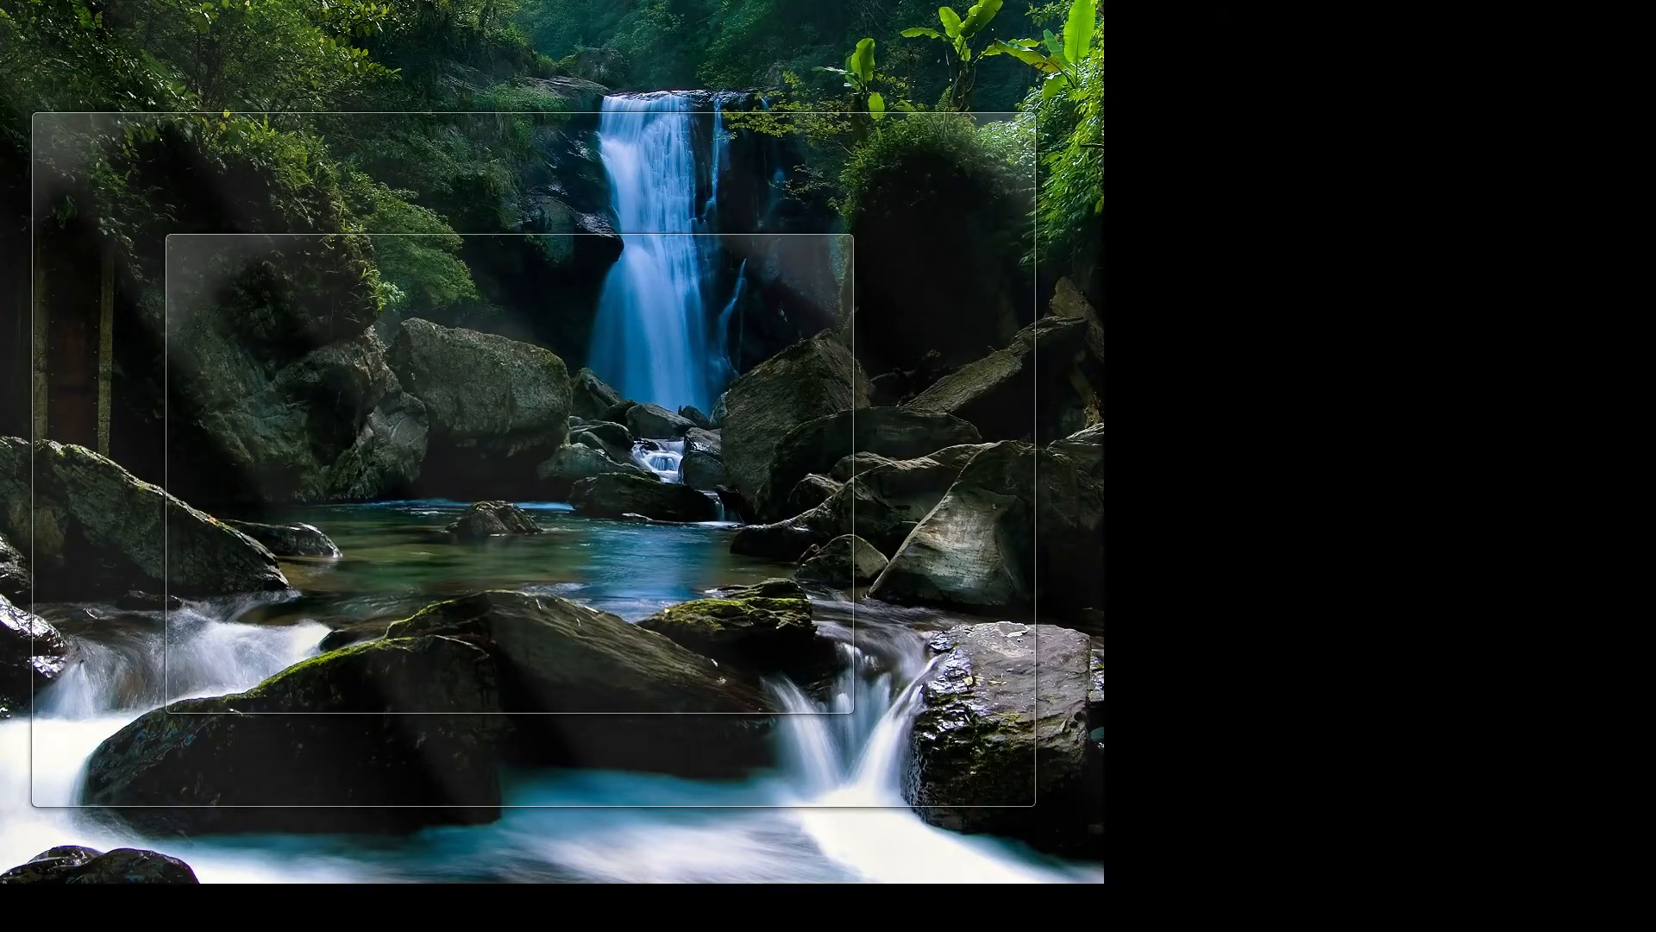
Send the save-all command from the SilverSky server console in ClanForge
key(alt+Tab)
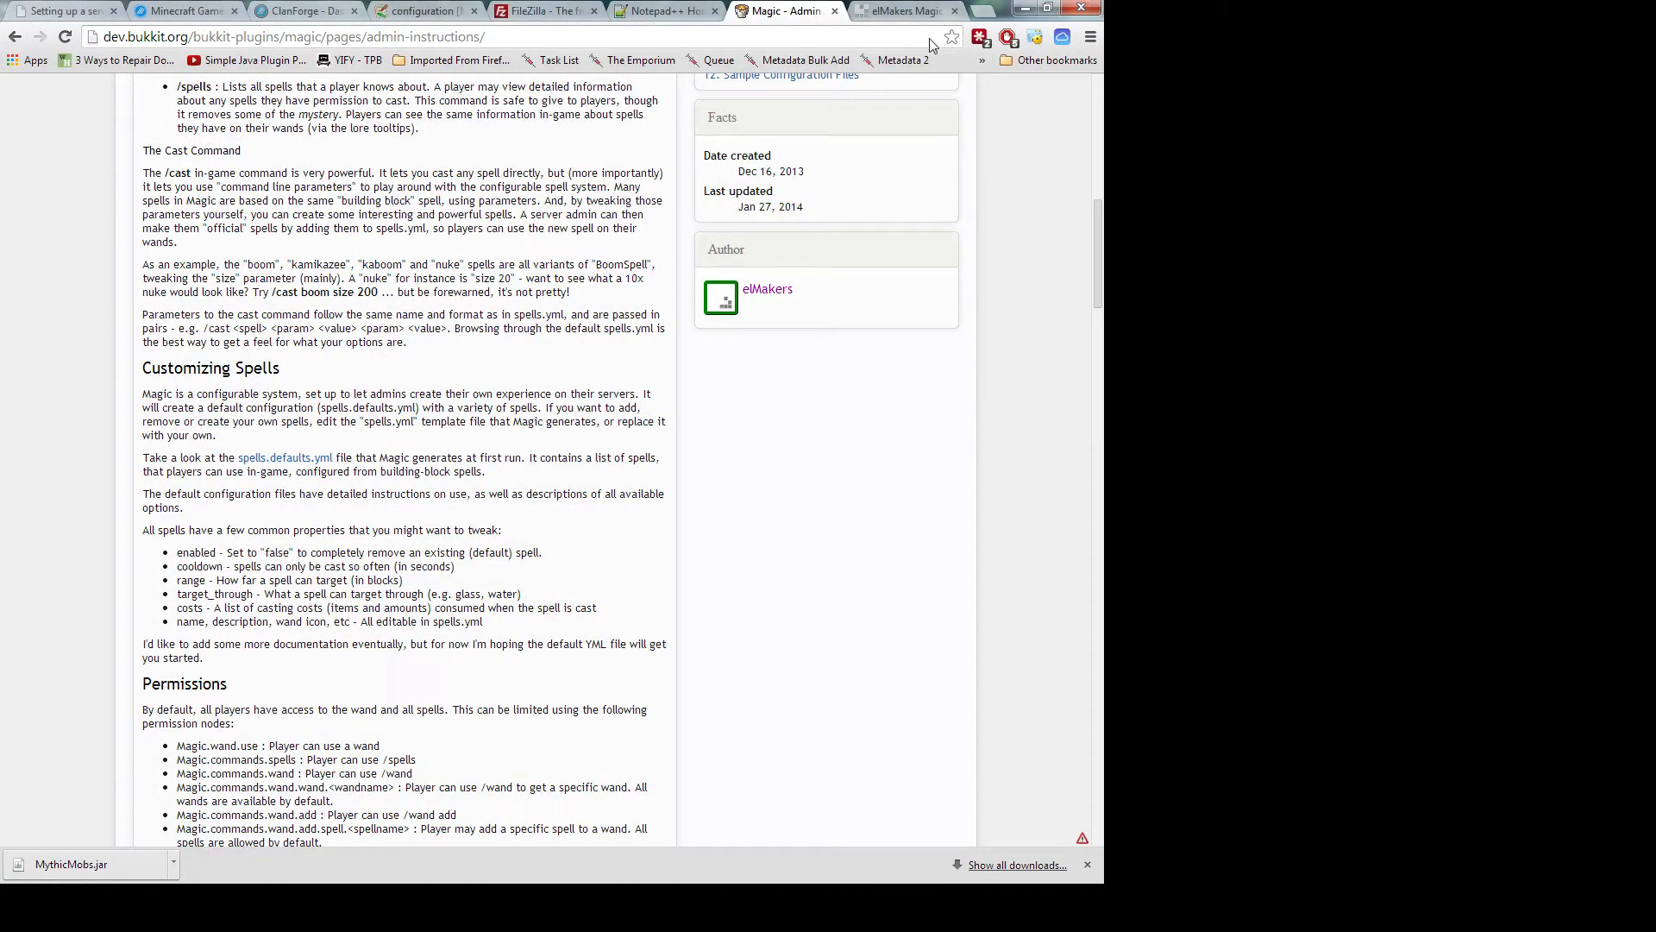
click(539, 12)
click(295, 19)
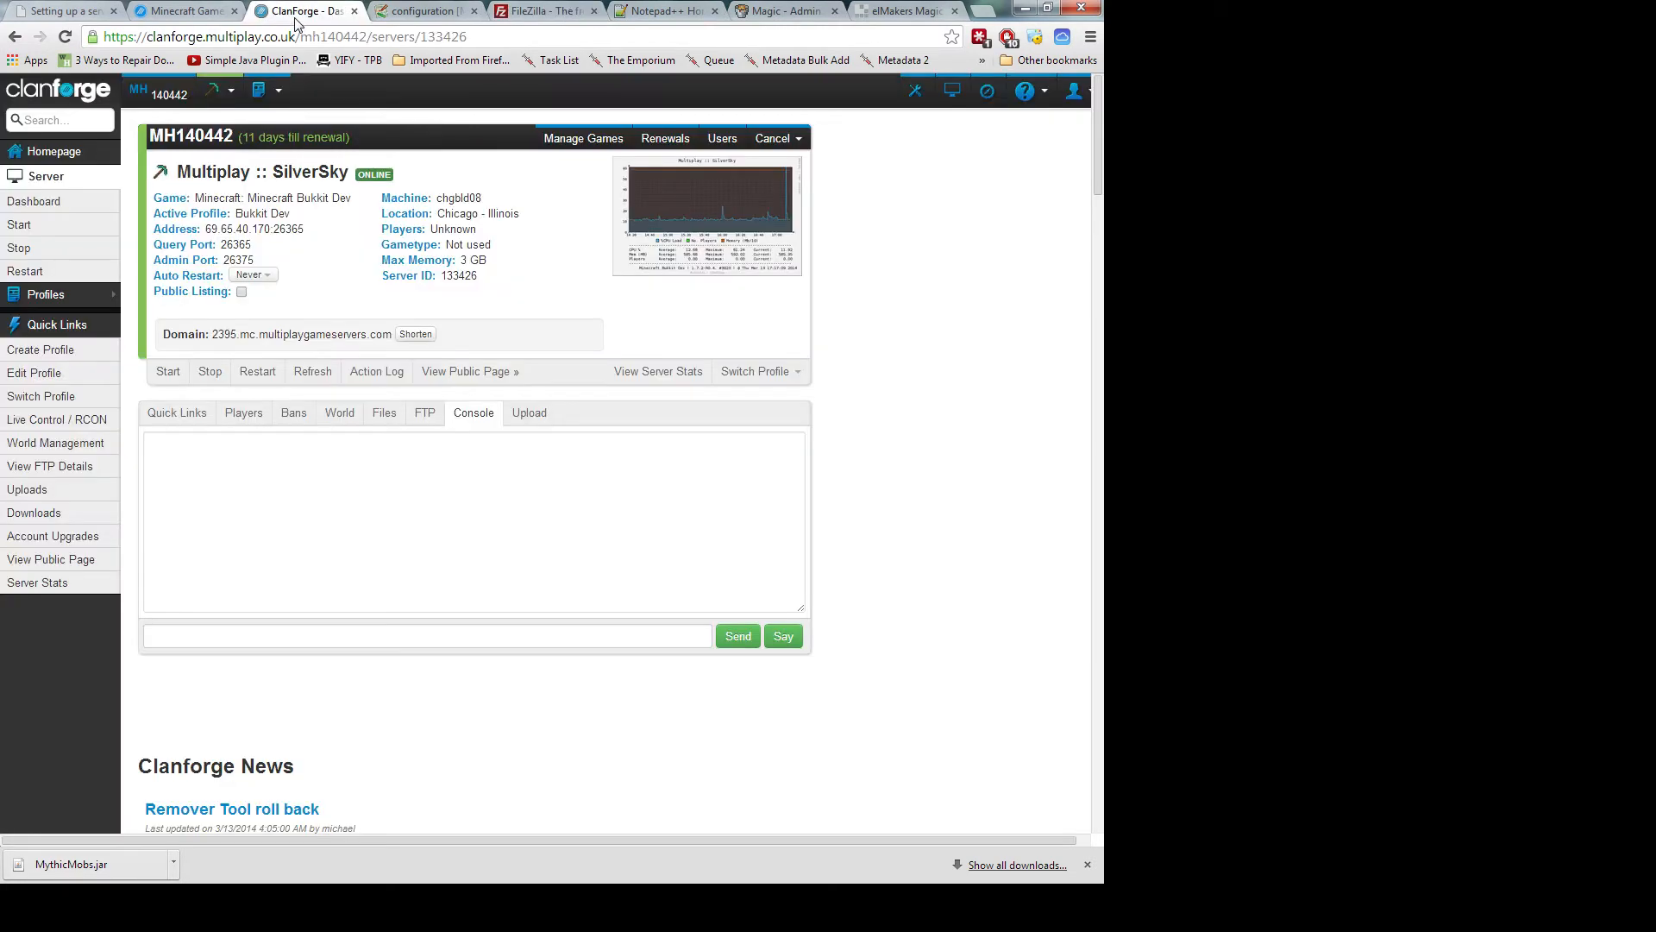
click(248, 630)
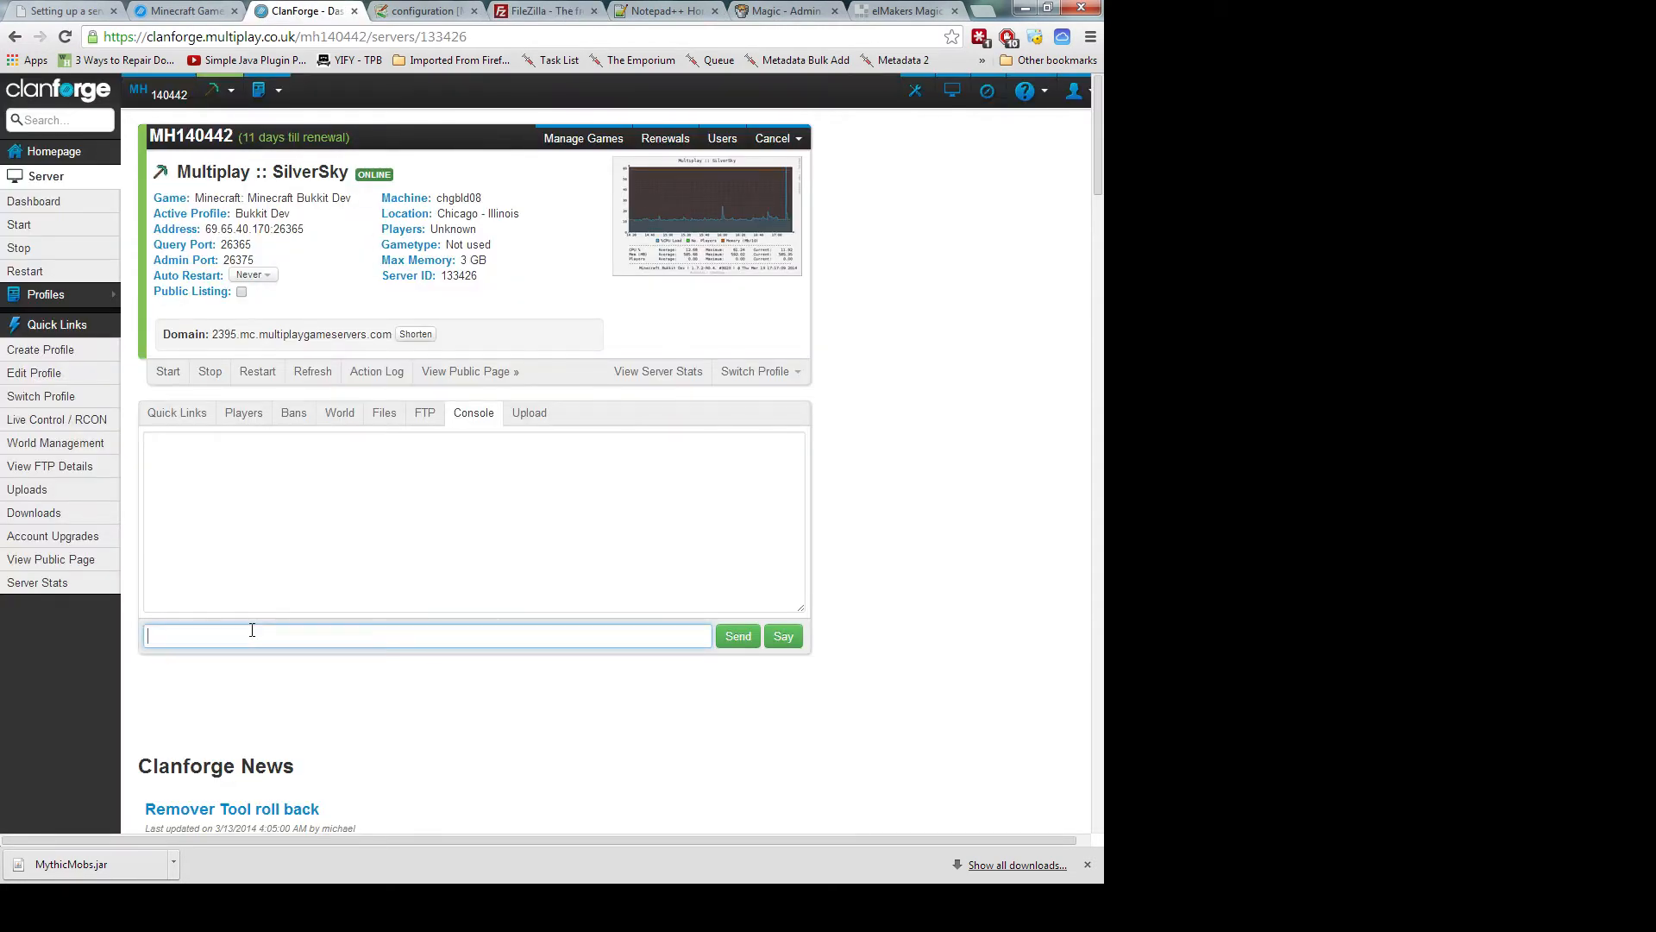
text(save-all)
key(Return)
Stop the SilverSky server, confirming the prompt, and return to Notepad++
click(210, 372)
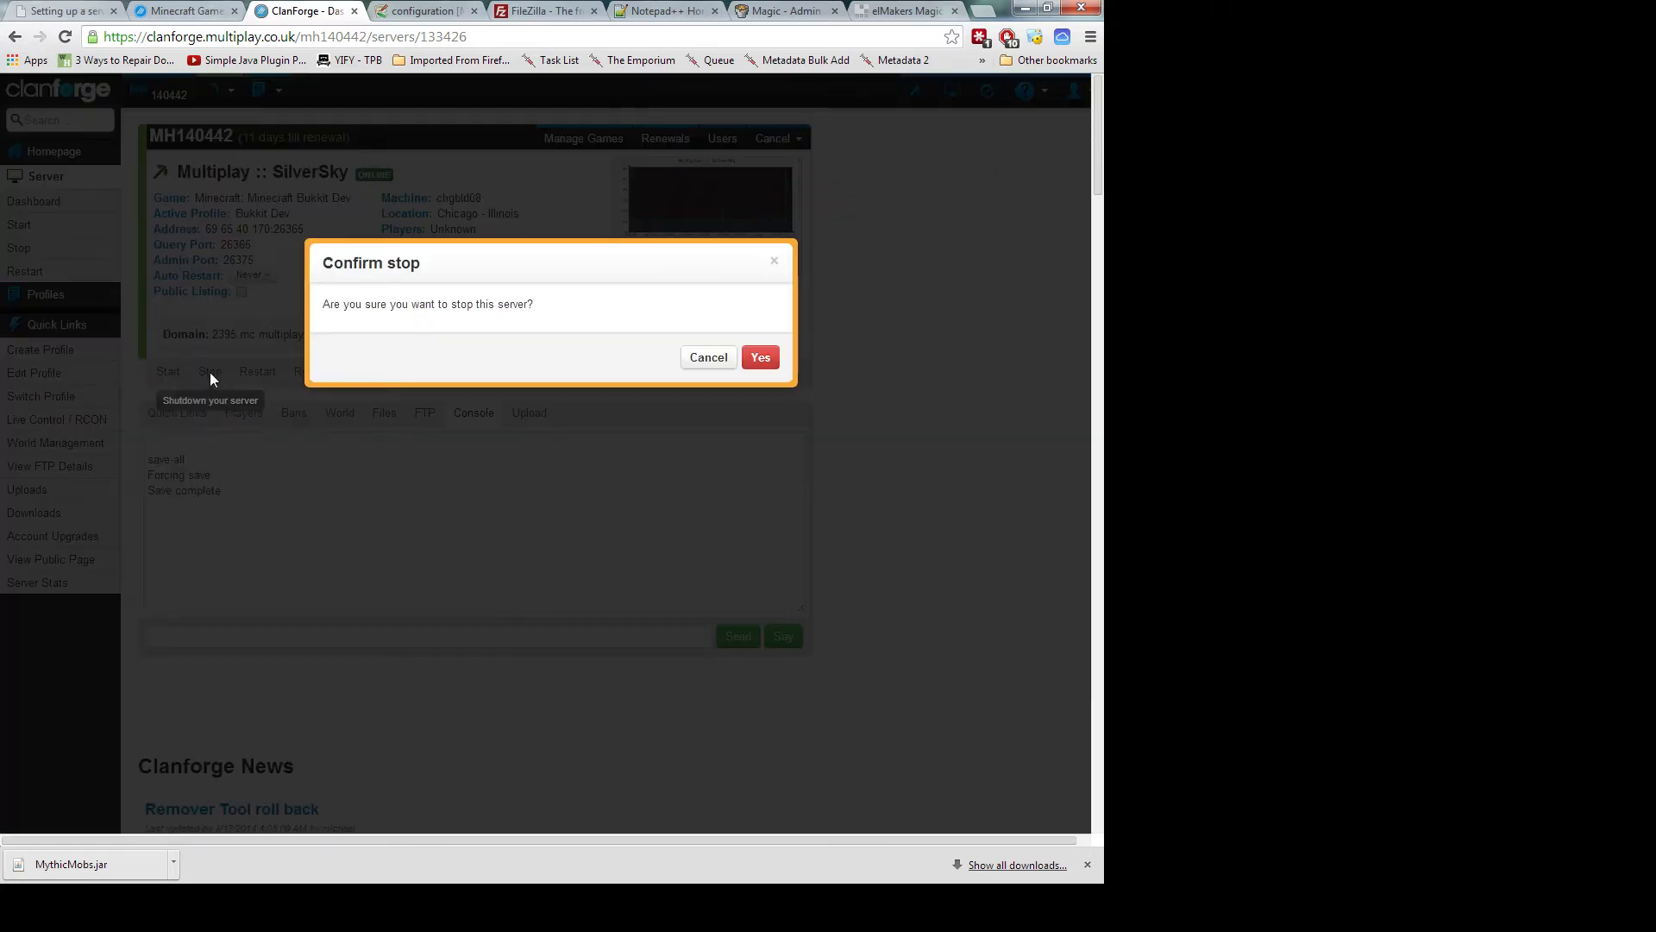
click(760, 357)
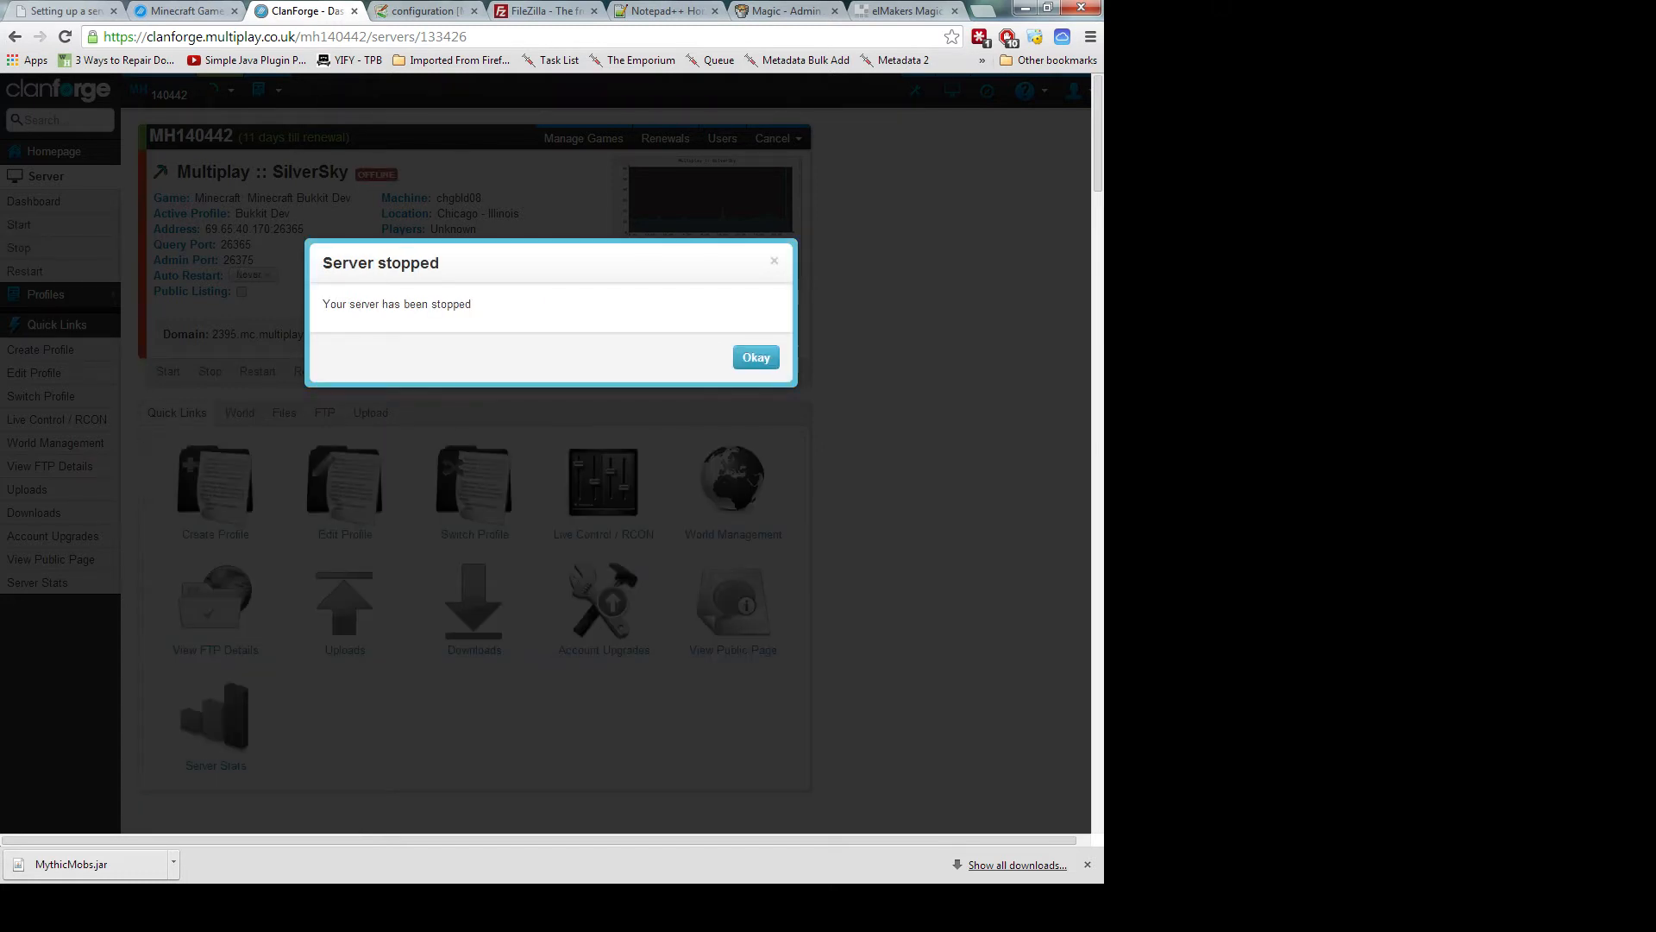
click(756, 357)
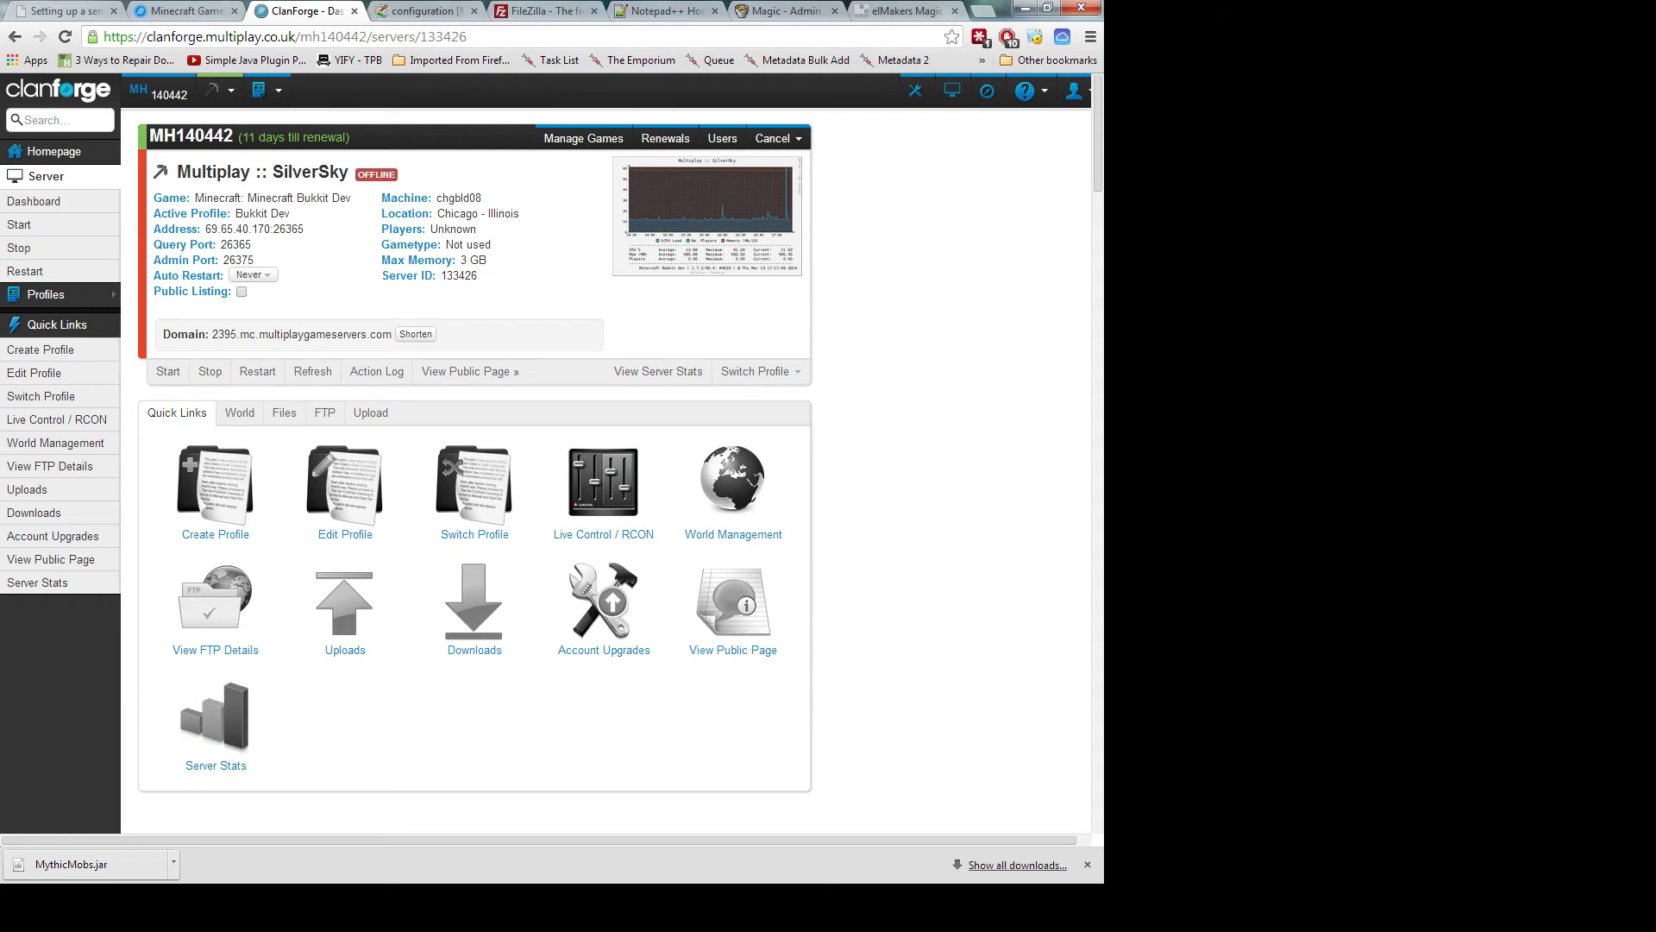
key(alt+Tab)
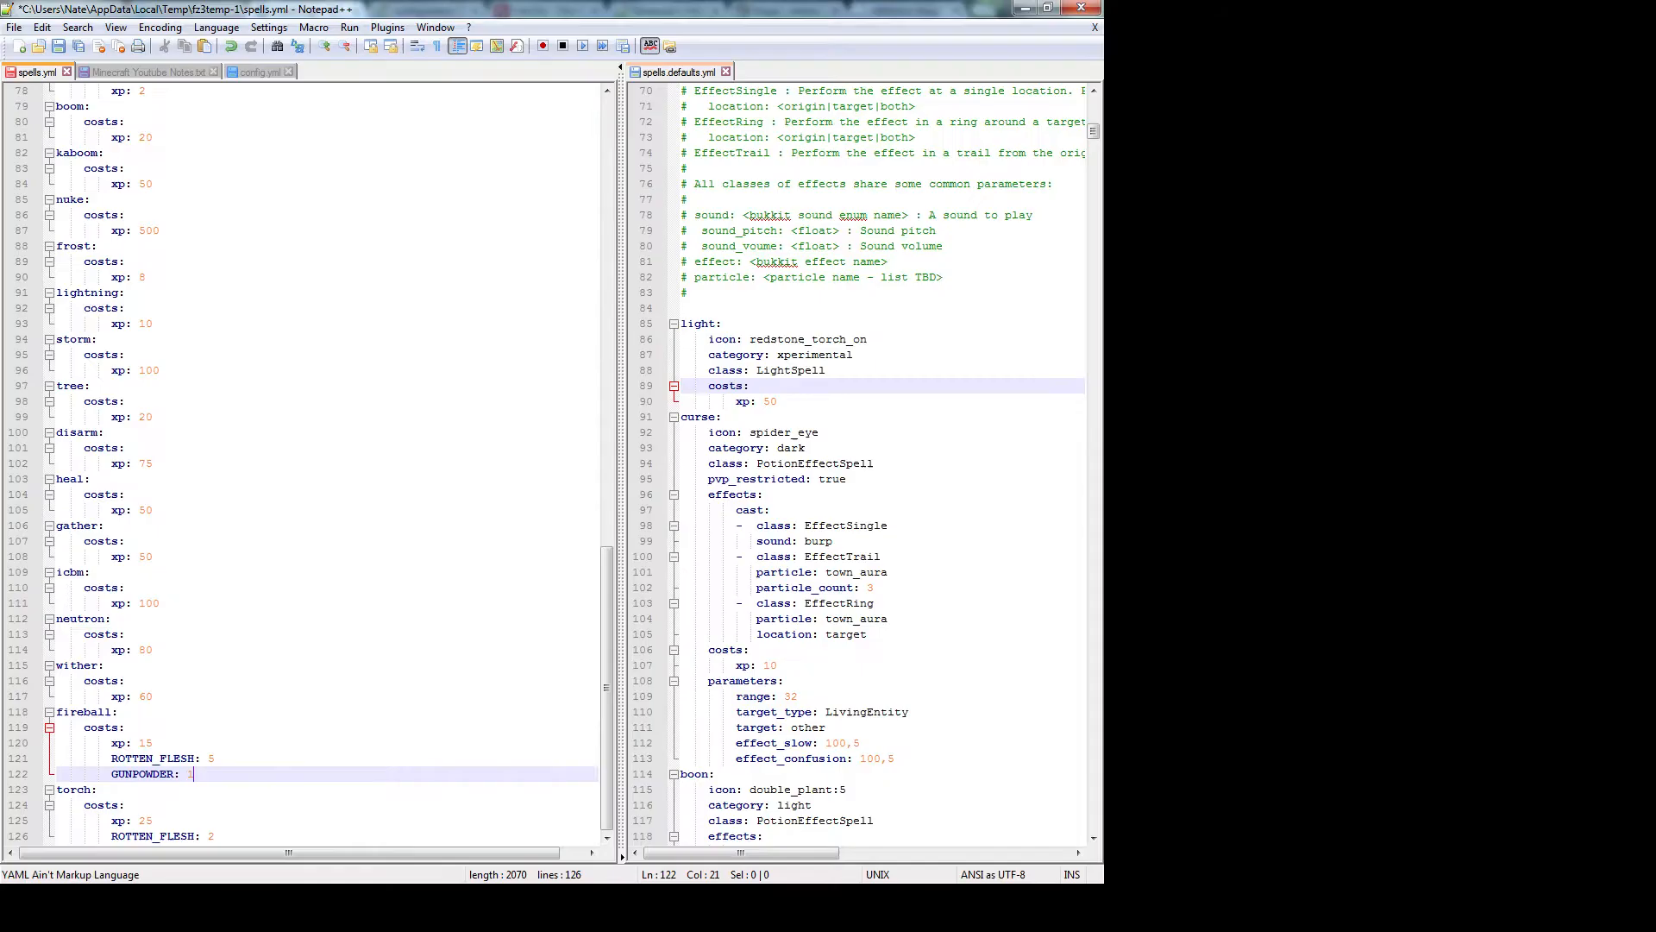
Save the edited spells.yml and return to FileZilla's remote defaults list
click(528, 338)
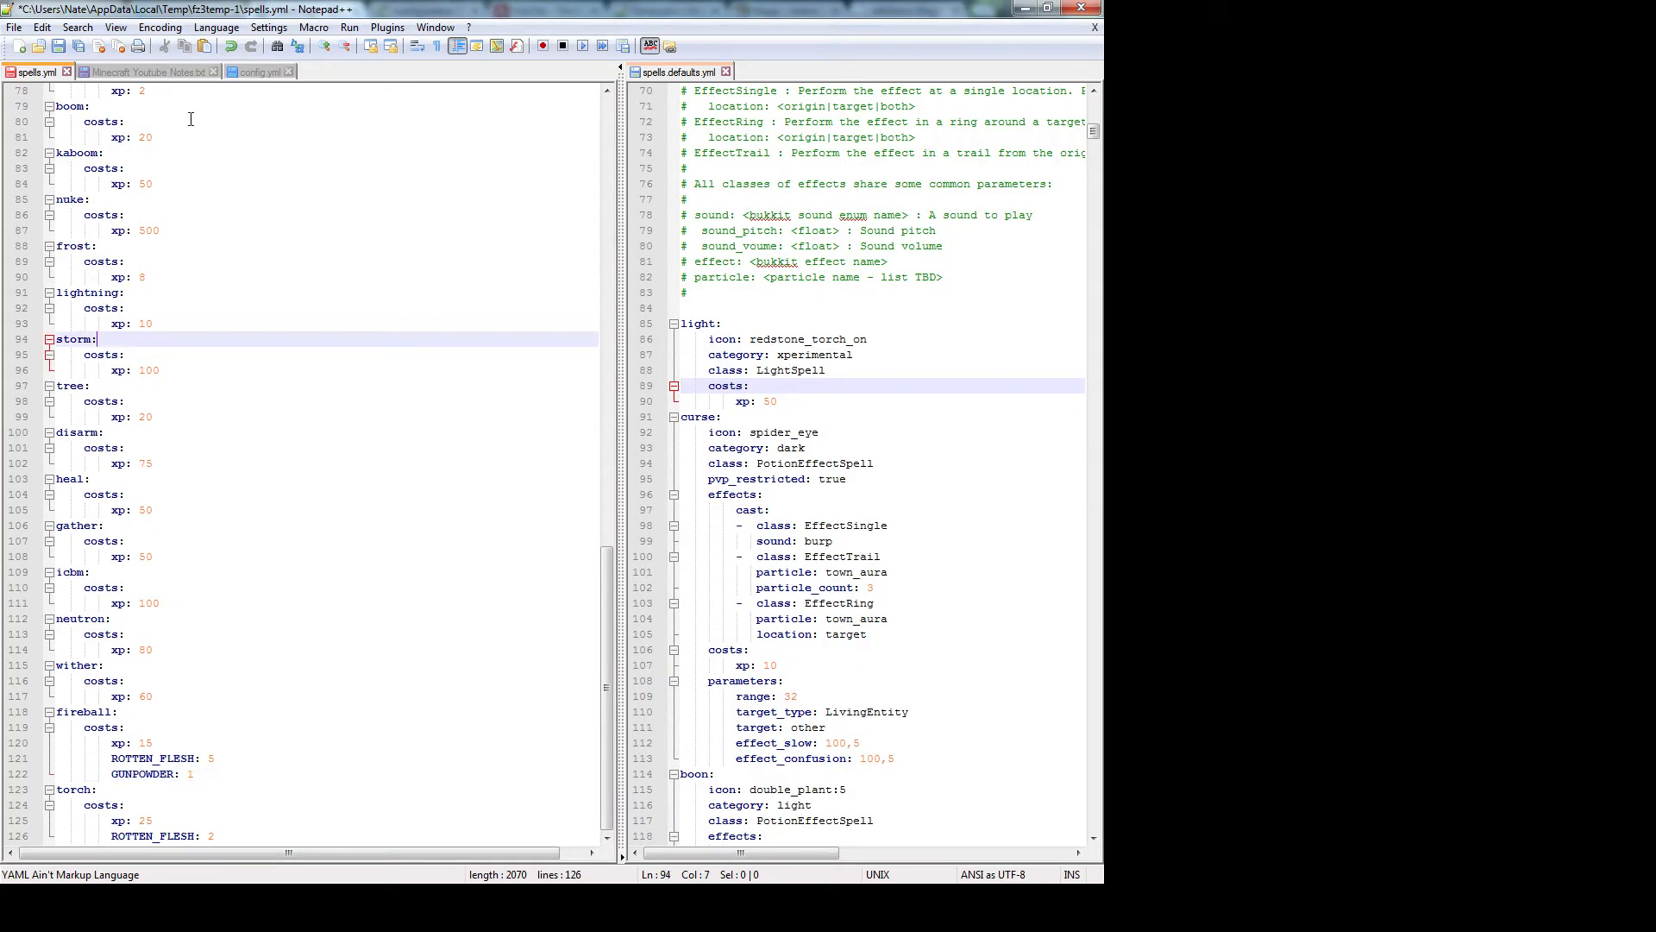
click(57, 49)
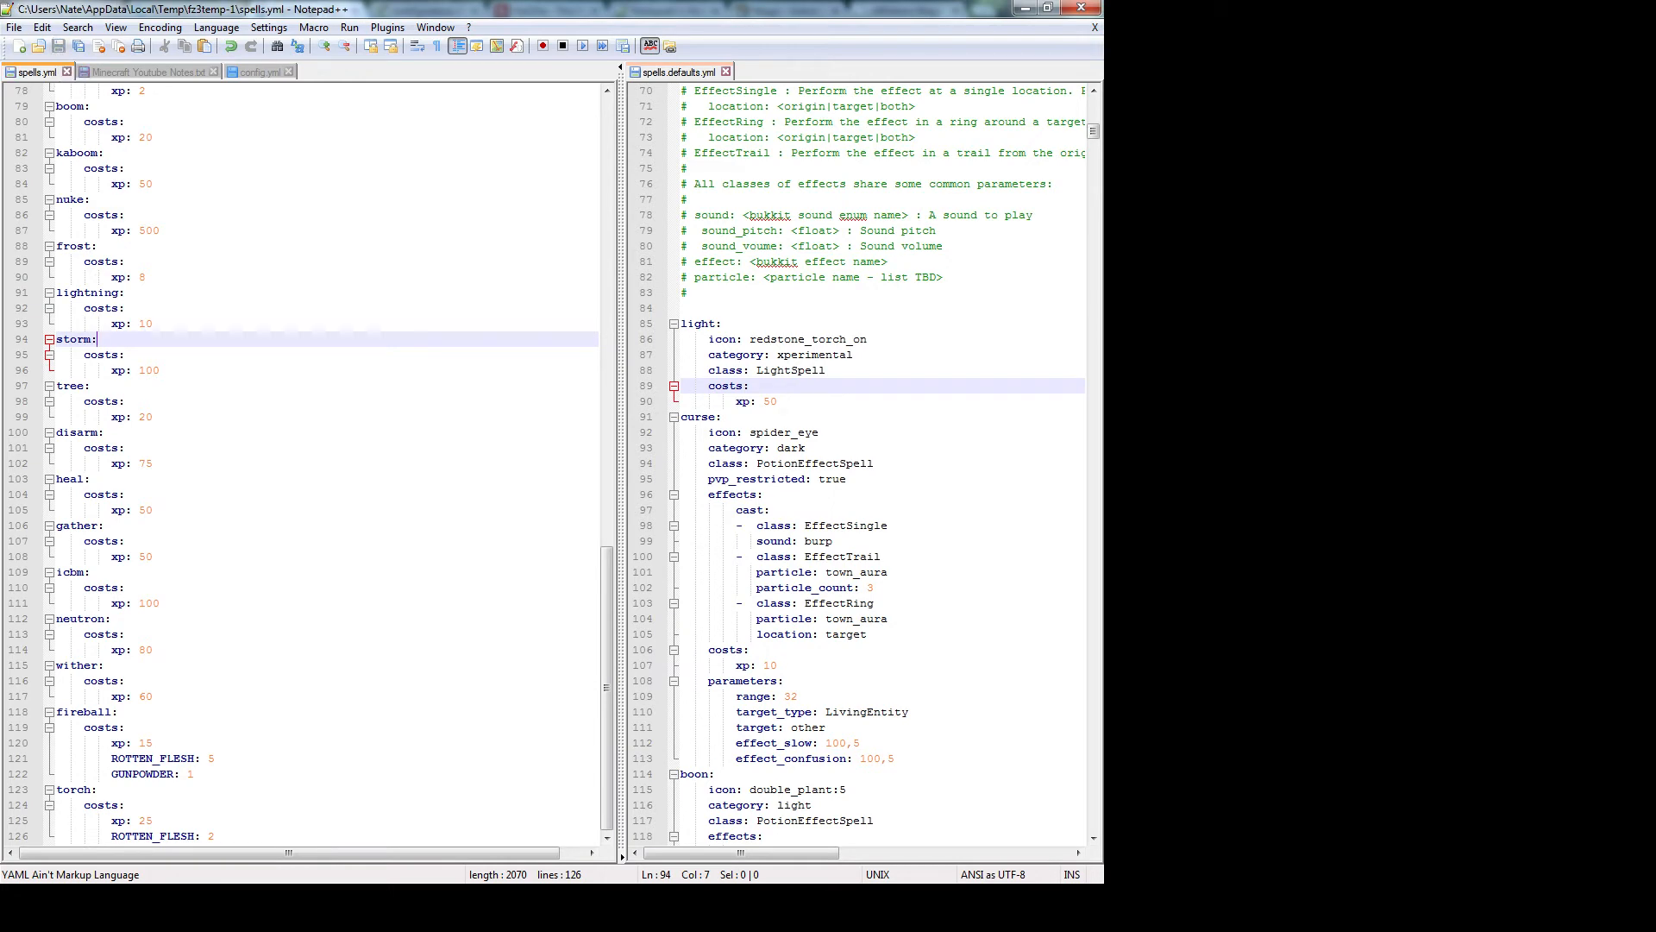
key(alt+Tab)
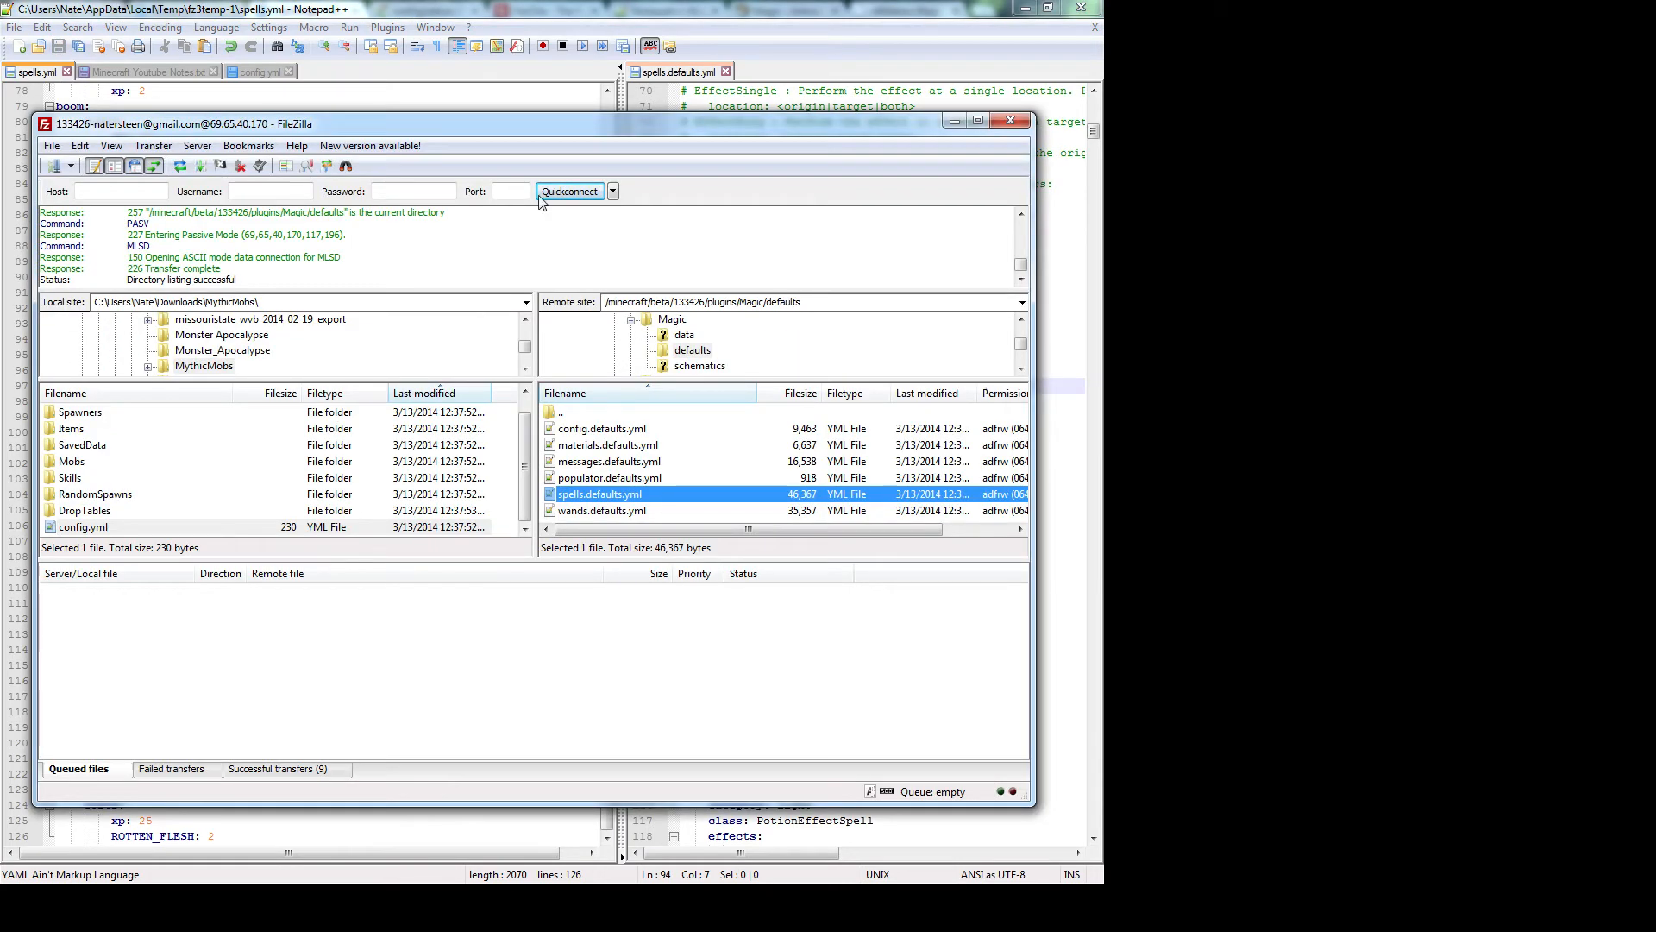
click(561, 668)
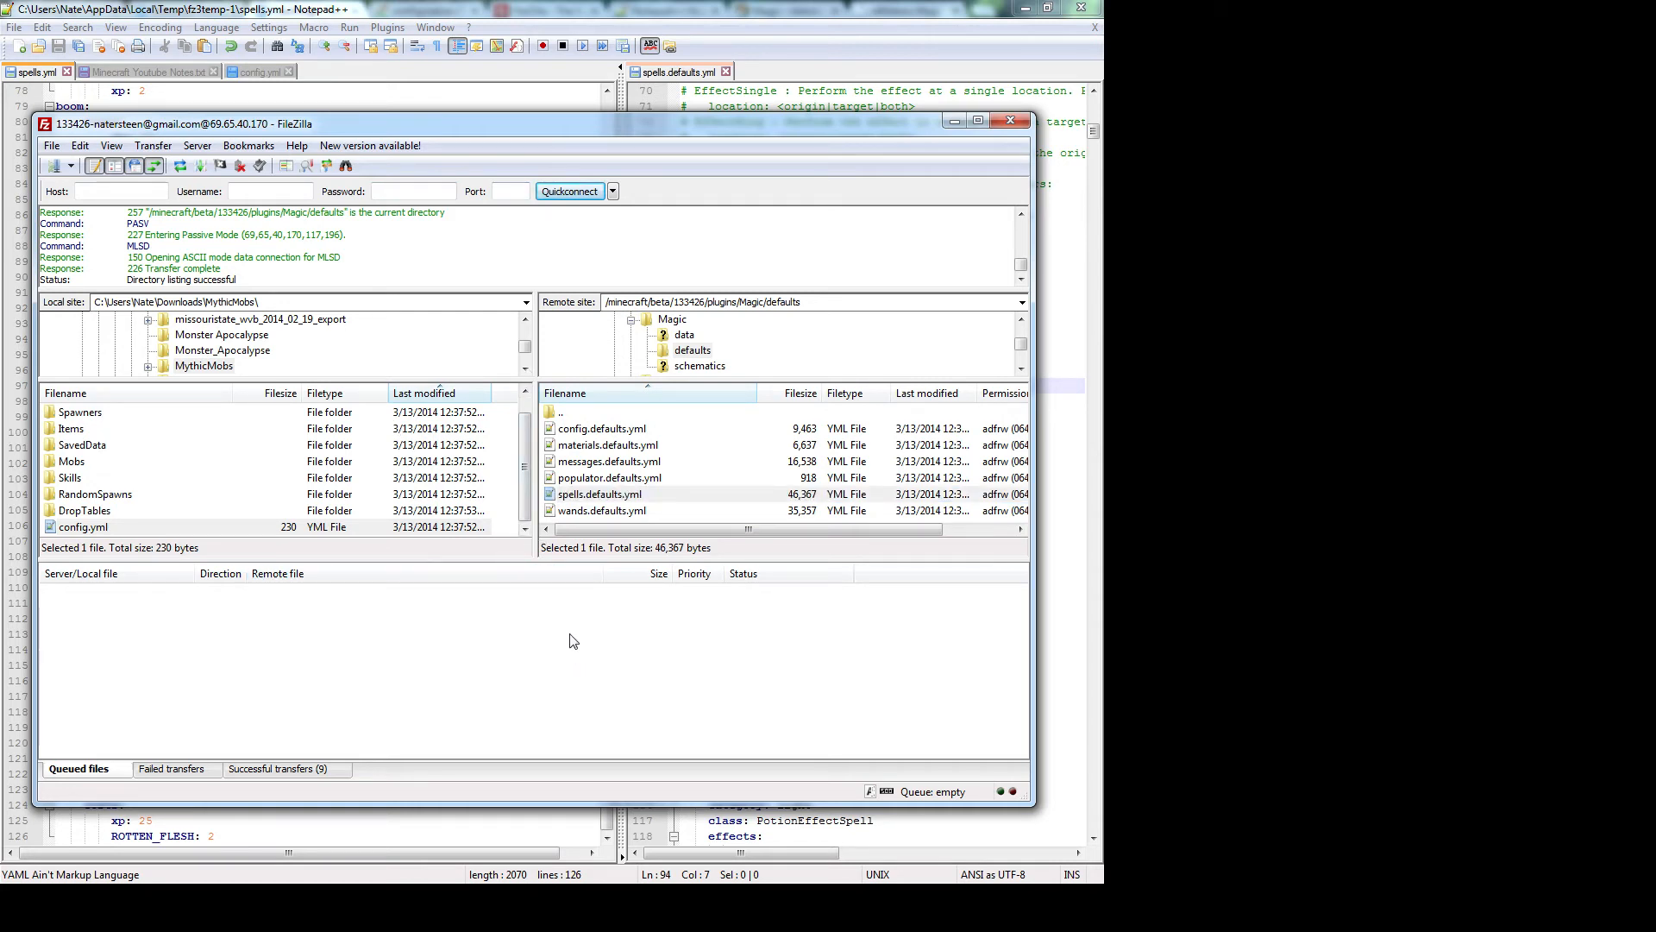
click(615, 477)
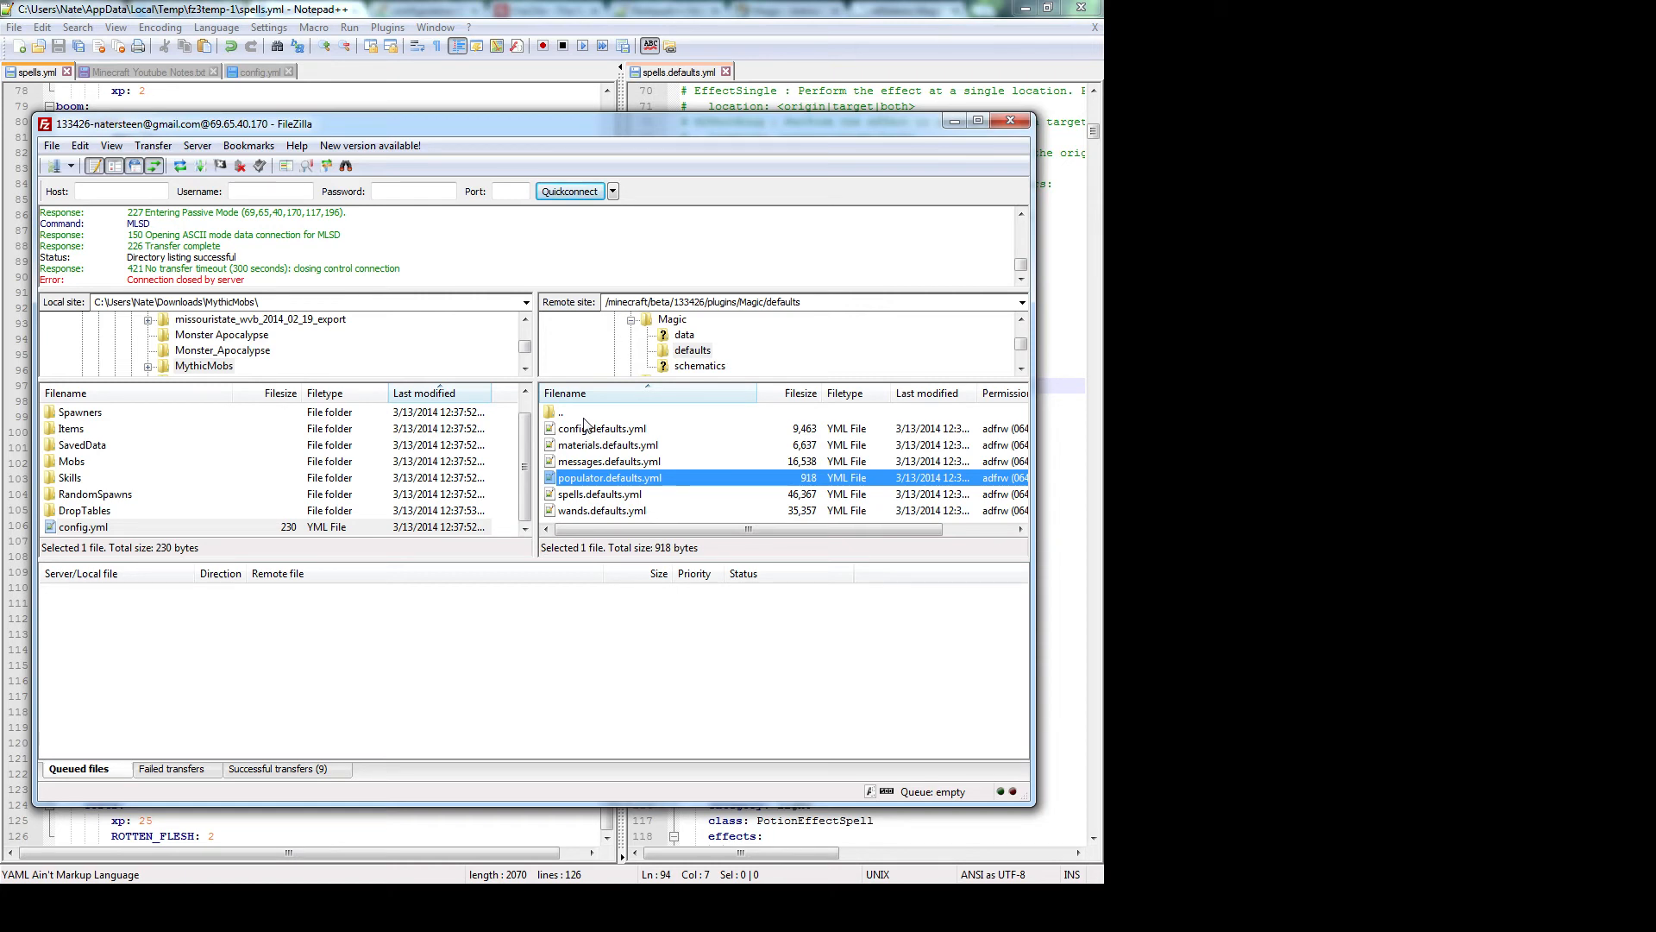
Go up to the Magic folder and open the server's spells.yml with View/Edit
double_click(584, 414)
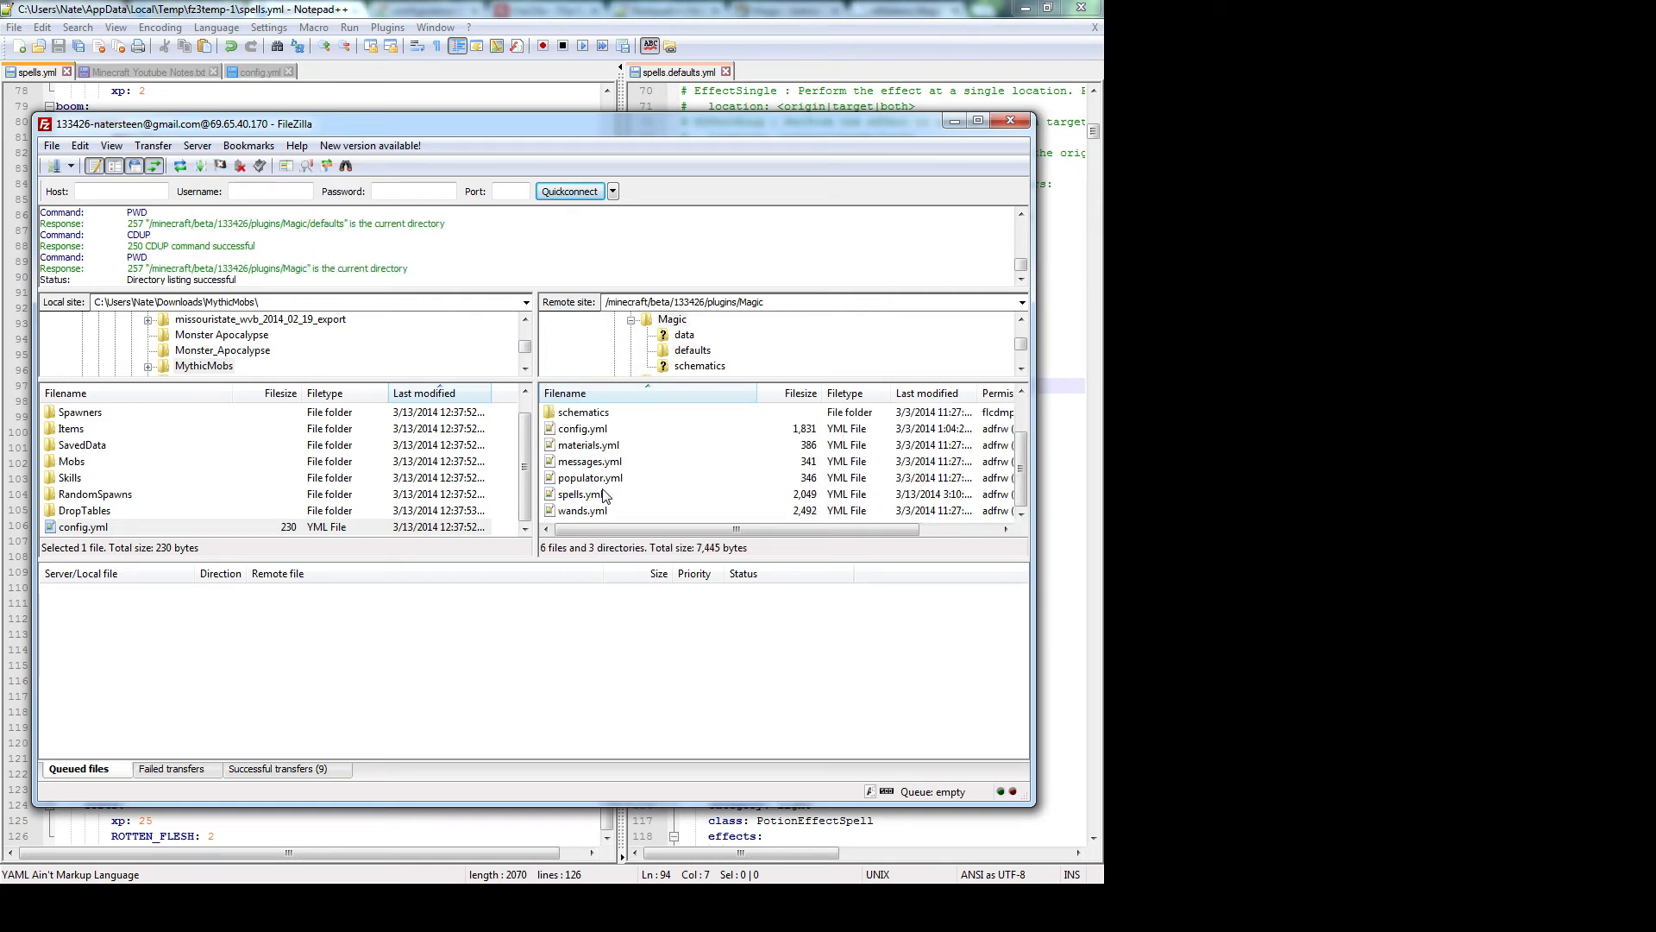
right_click(604, 494)
click(627, 539)
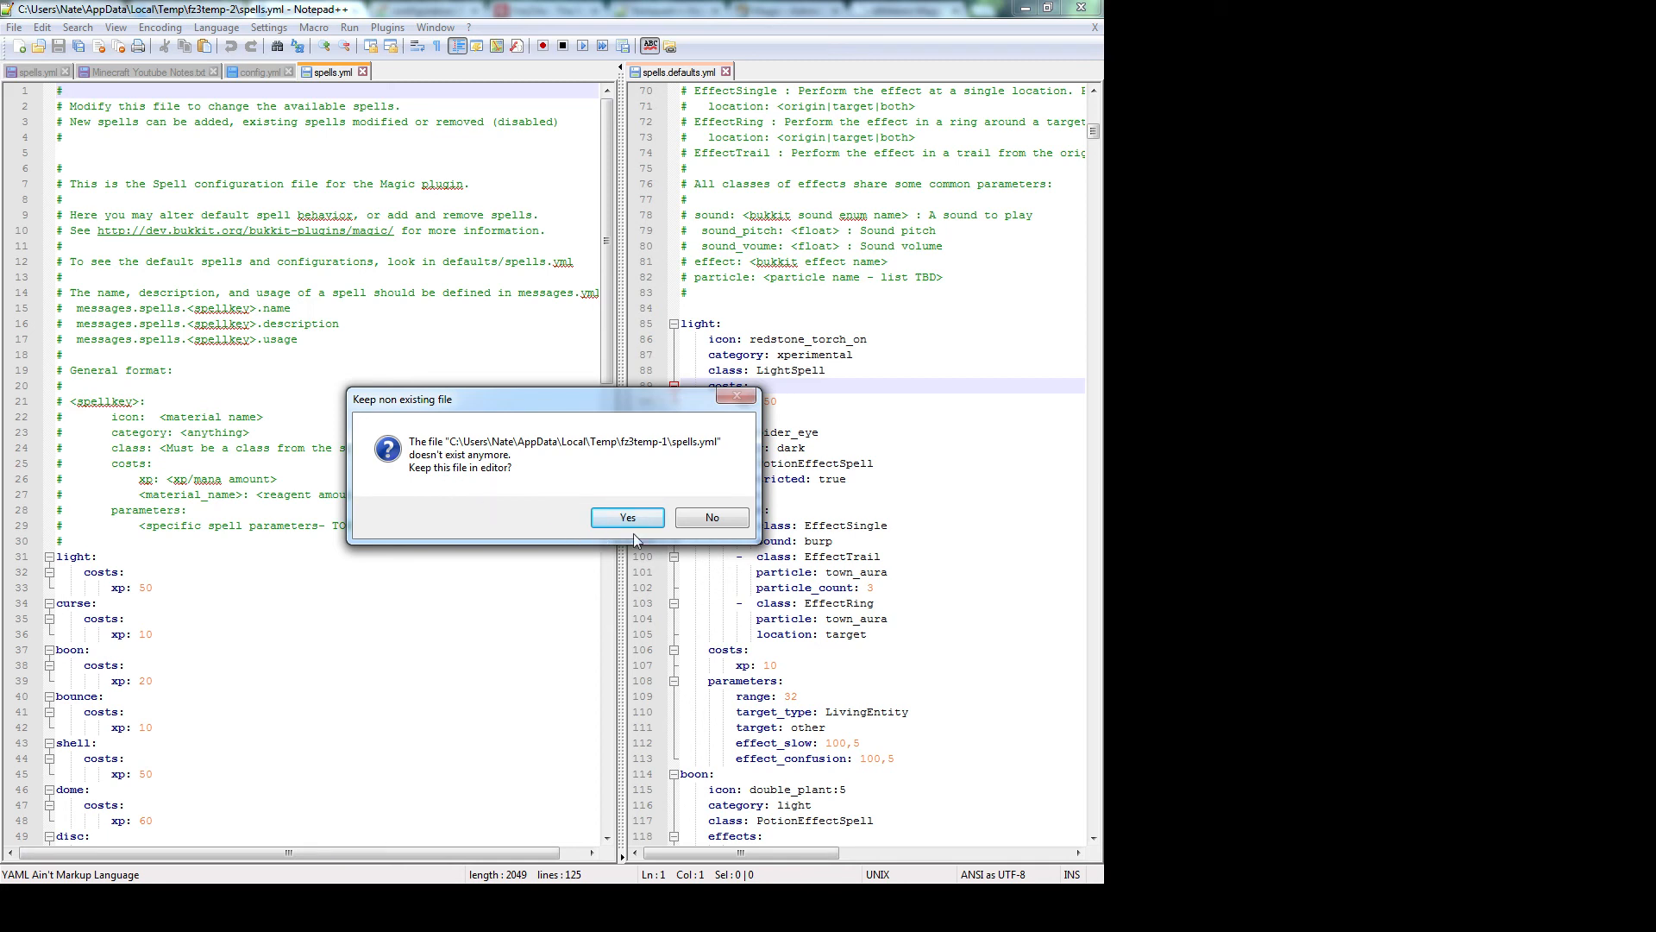
Decline keeping the stale spells.yml tab and place the caret after fireball's ROTTEN_FLESH: 5
click(714, 520)
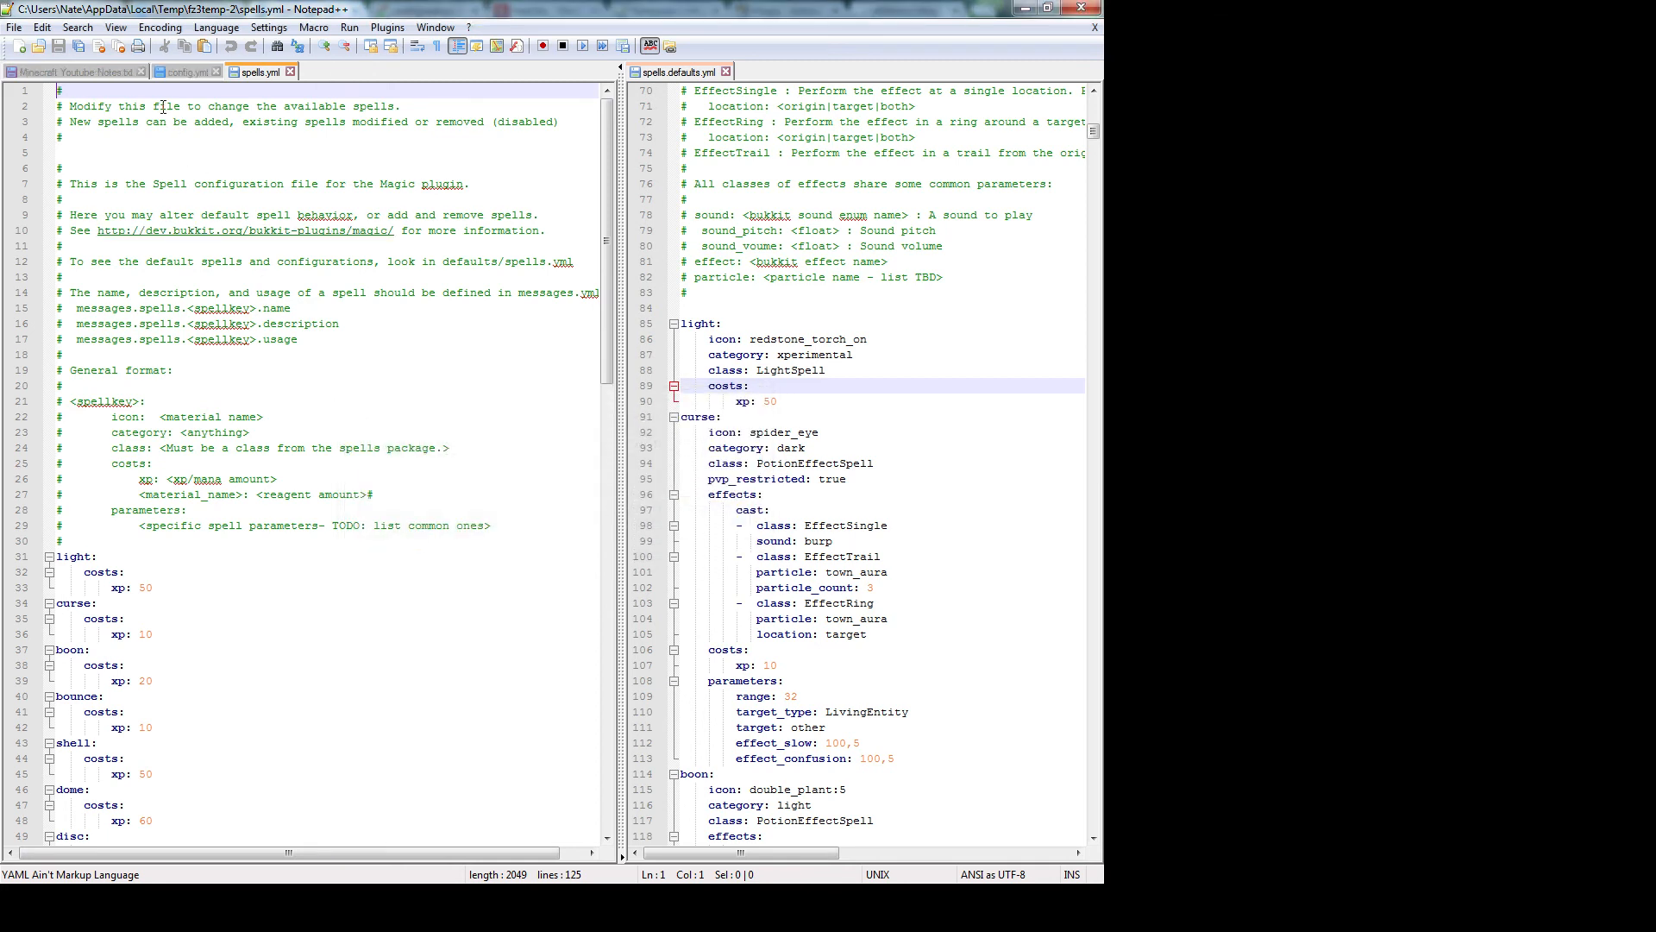
scroll(535, 359, down, 5)
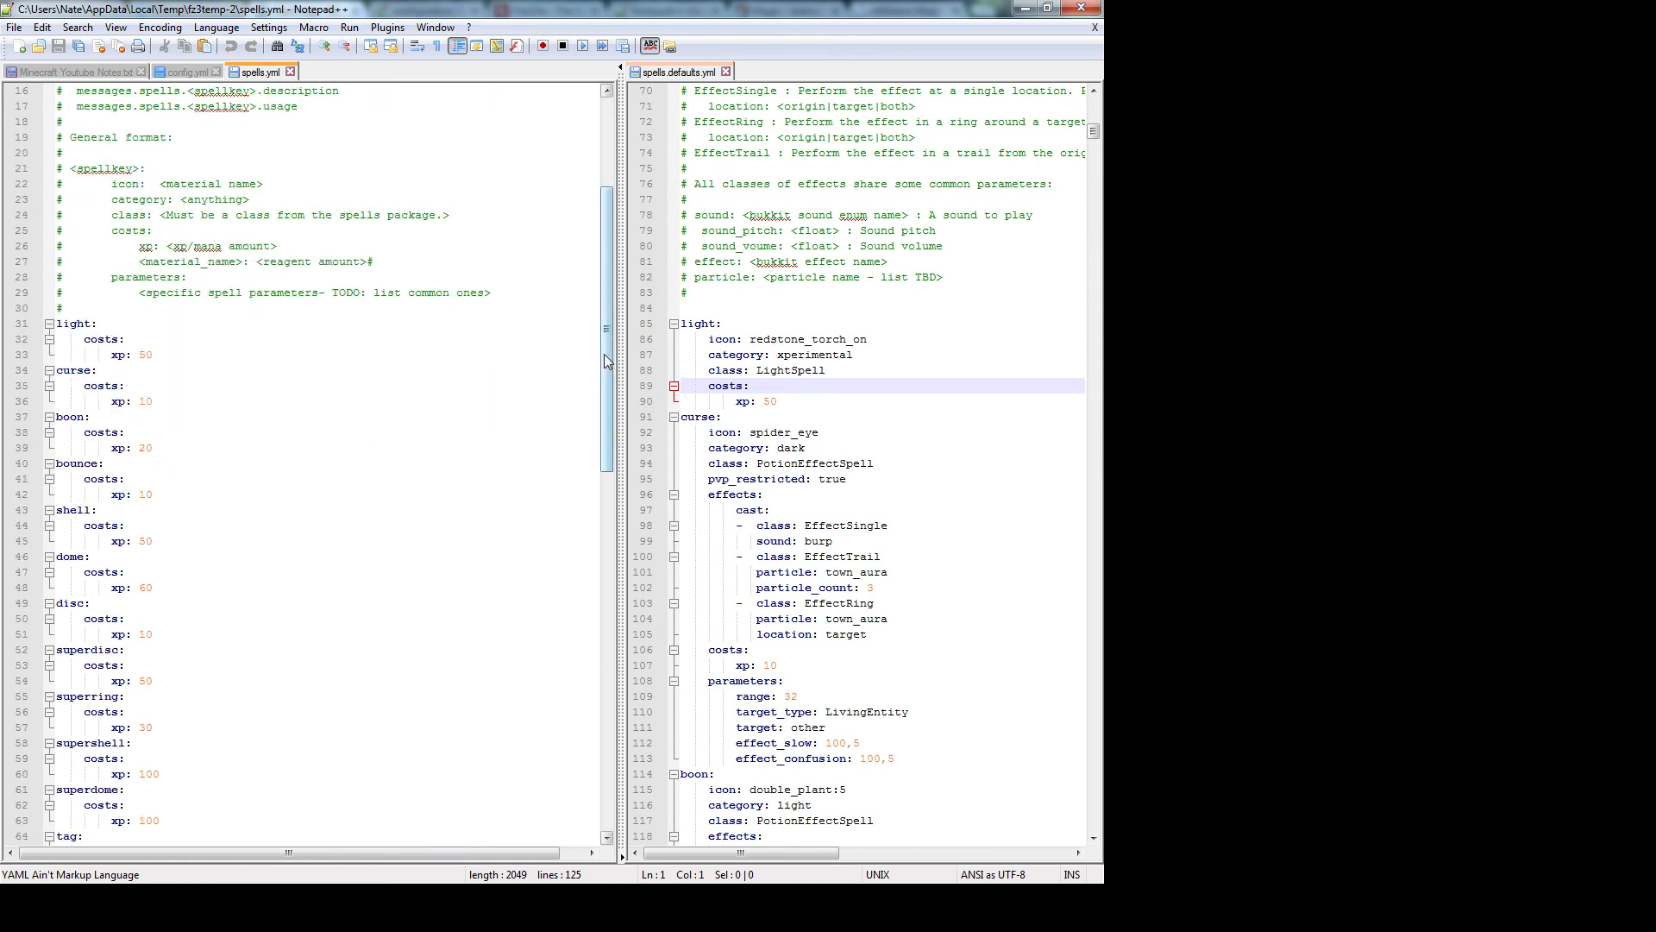
drag(607, 360, 572, 728)
click(231, 776)
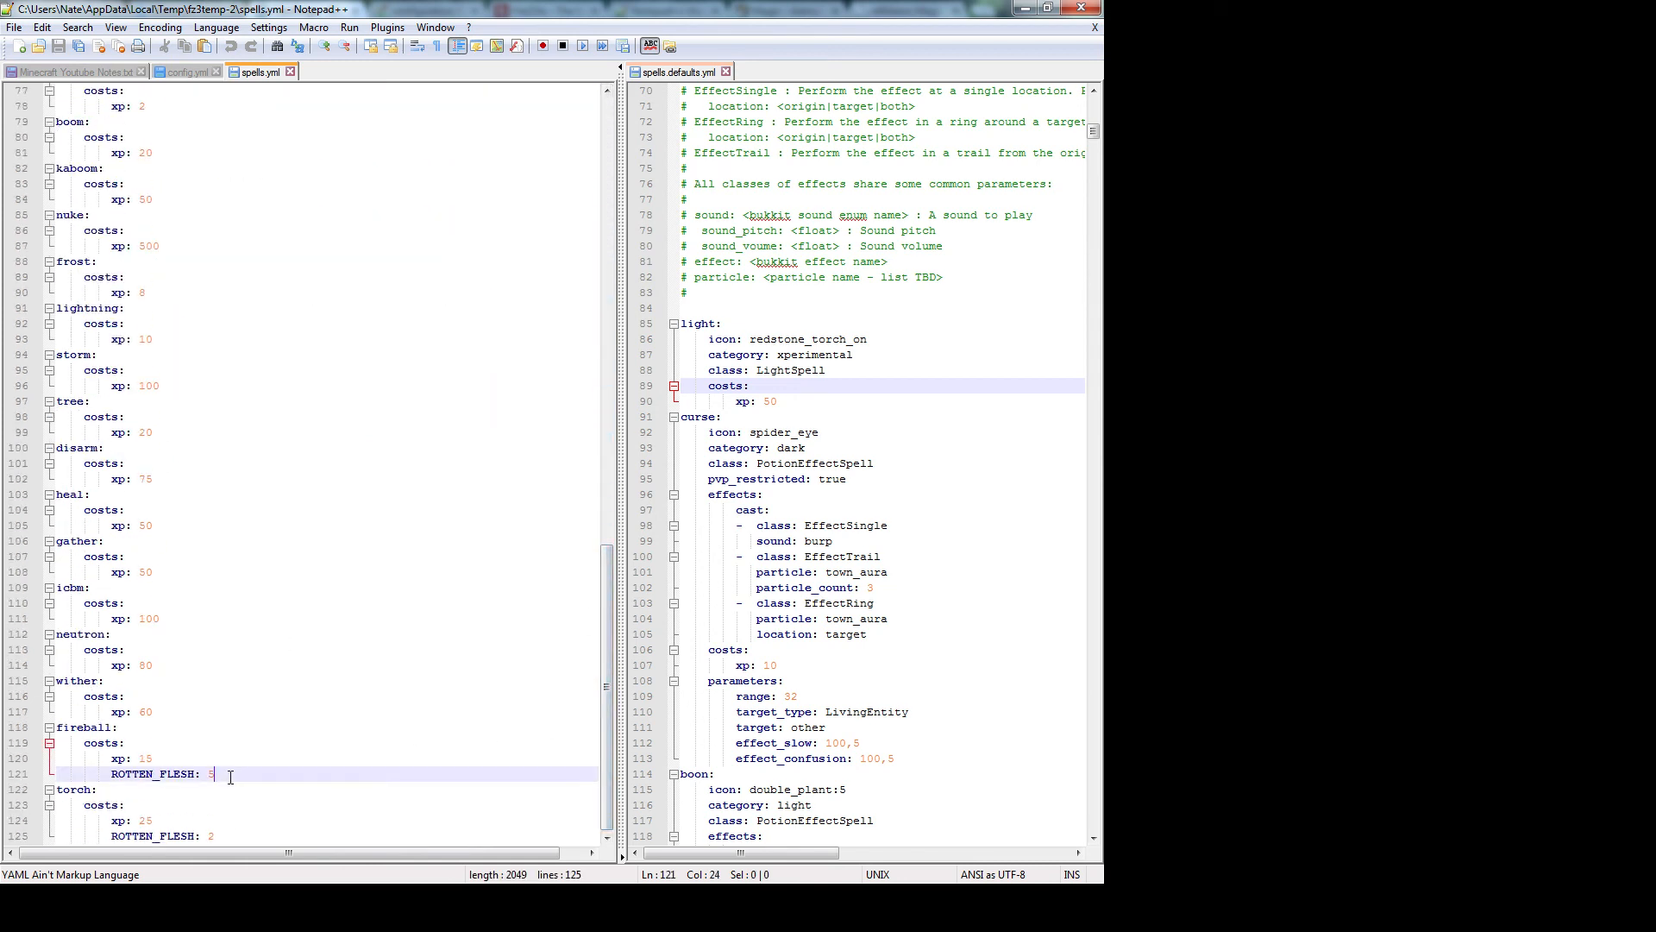